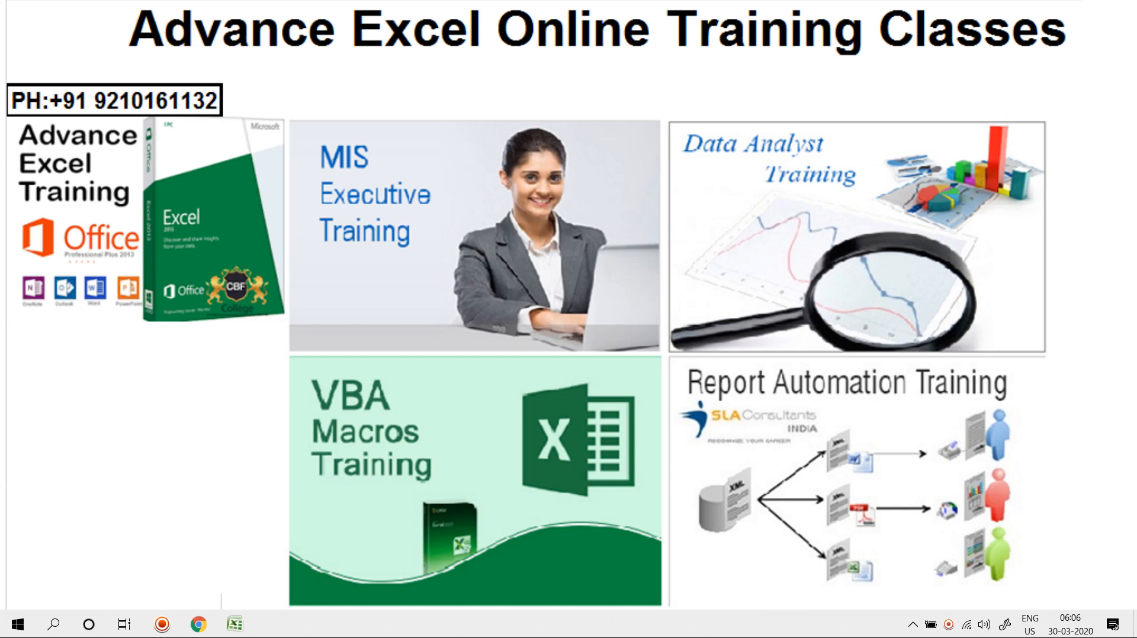
Switch to the blank Excel workbook and look for a picture to insert in Saved Pictures, Camera Roll, Downloads and drives D and E.
key("alt+Tab")
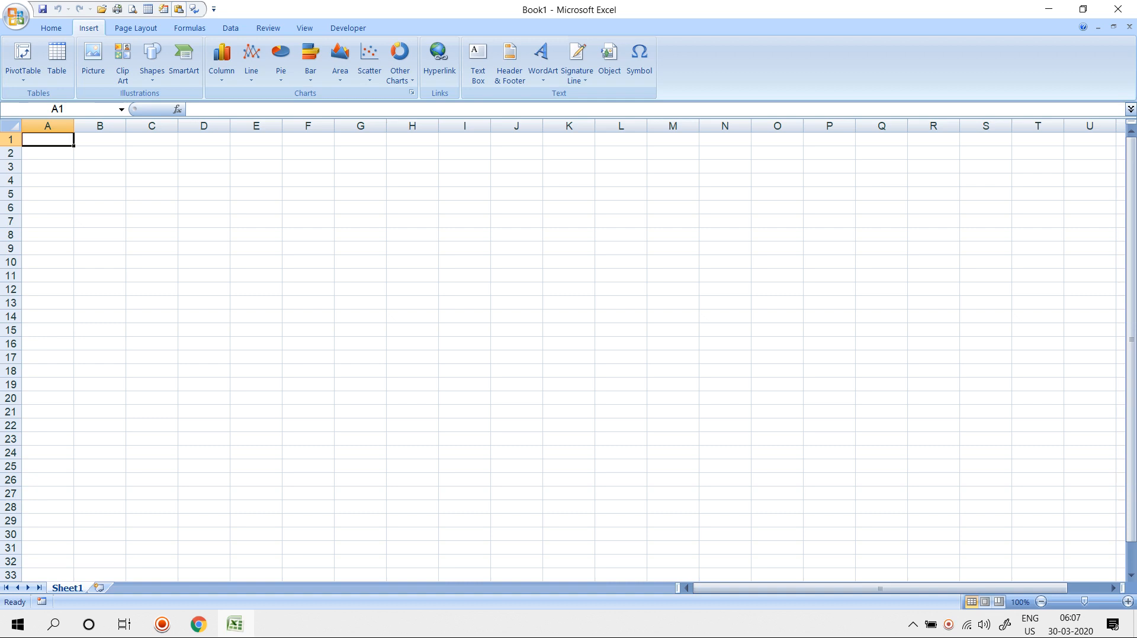
left_click(92, 62)
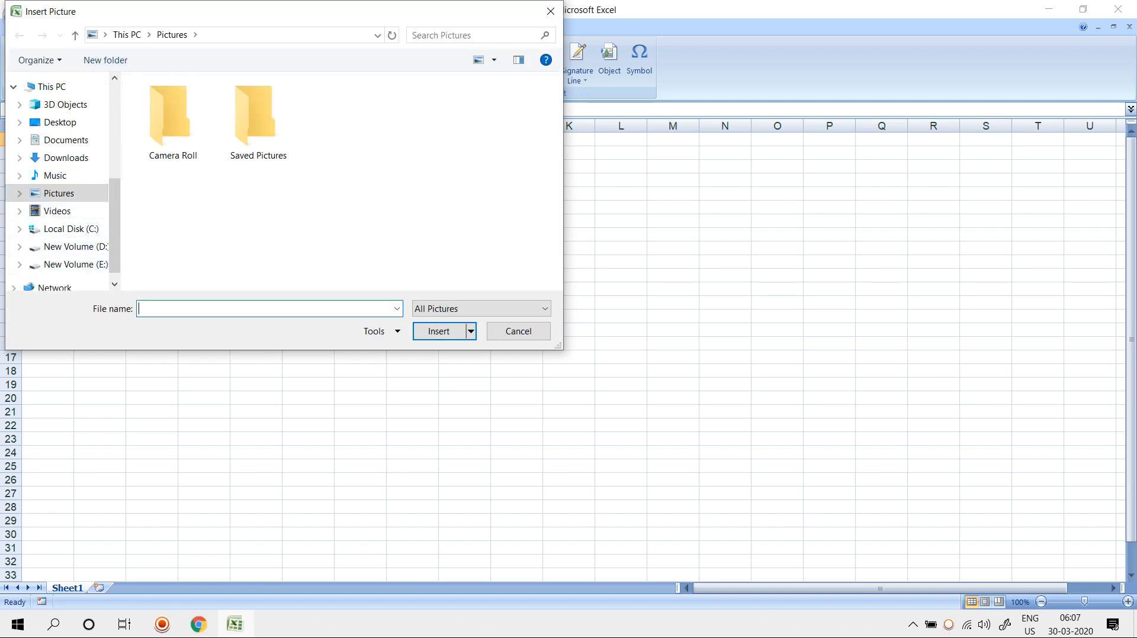
double_click(258, 122)
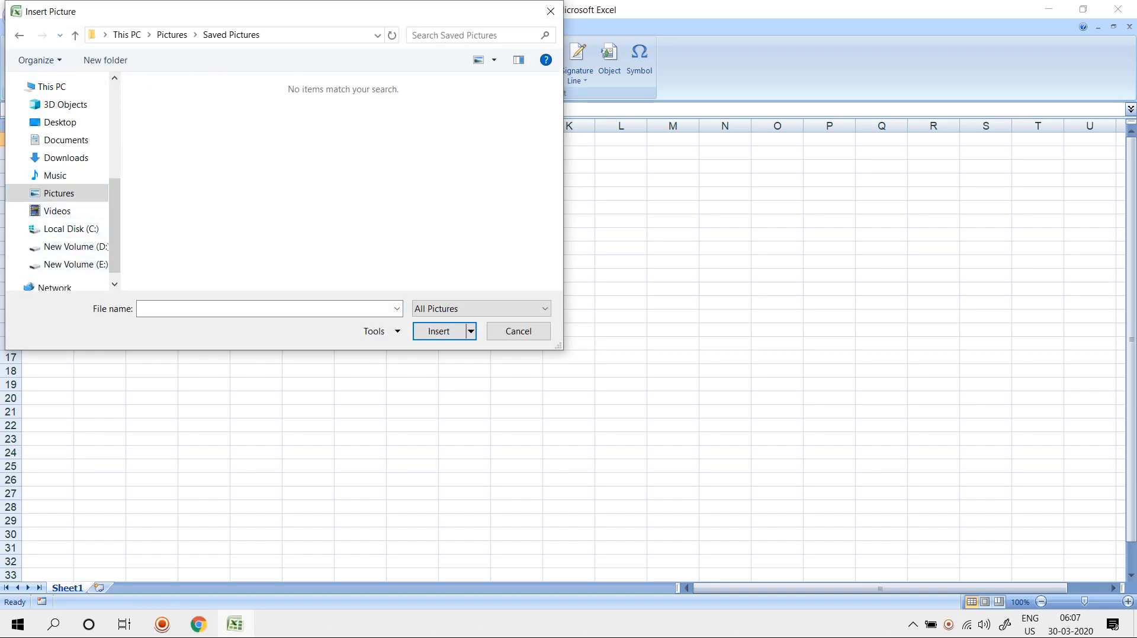
left_click(75, 35)
double_click(172, 119)
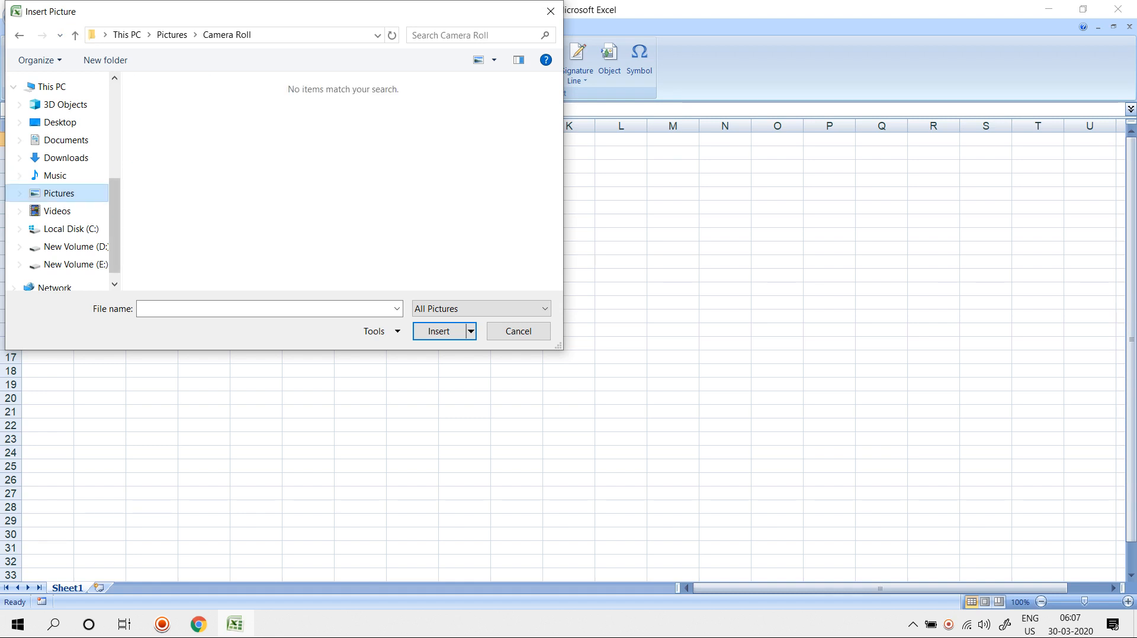
left_click(66, 158)
scroll(338, 180, "down", 3)
scroll(338, 184, "down", 5)
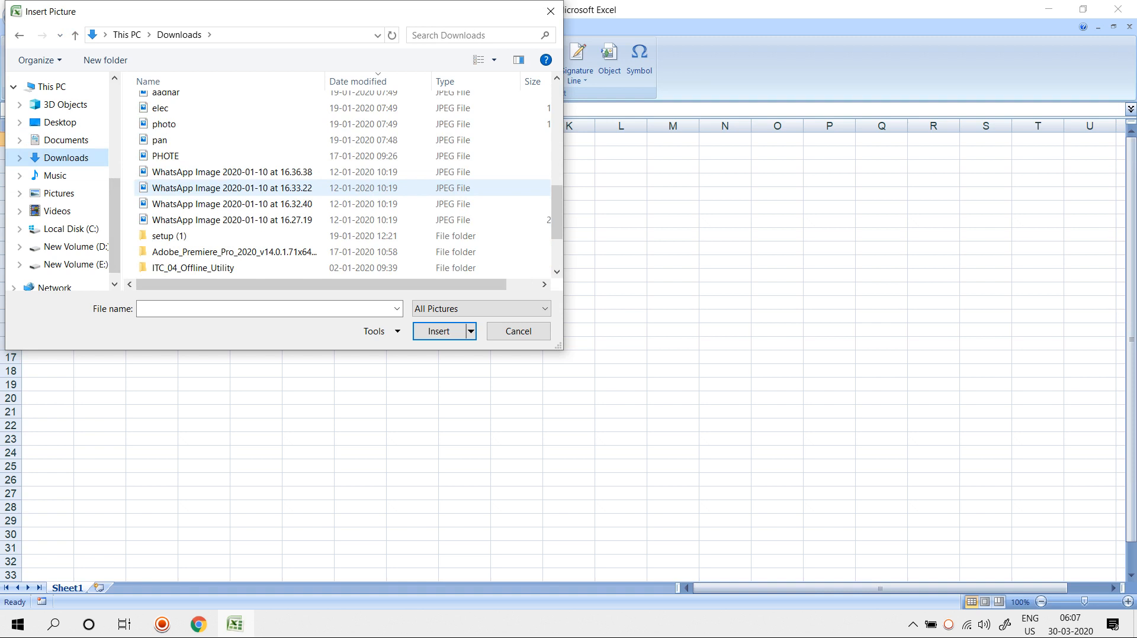
scroll(296, 183, "down", 1)
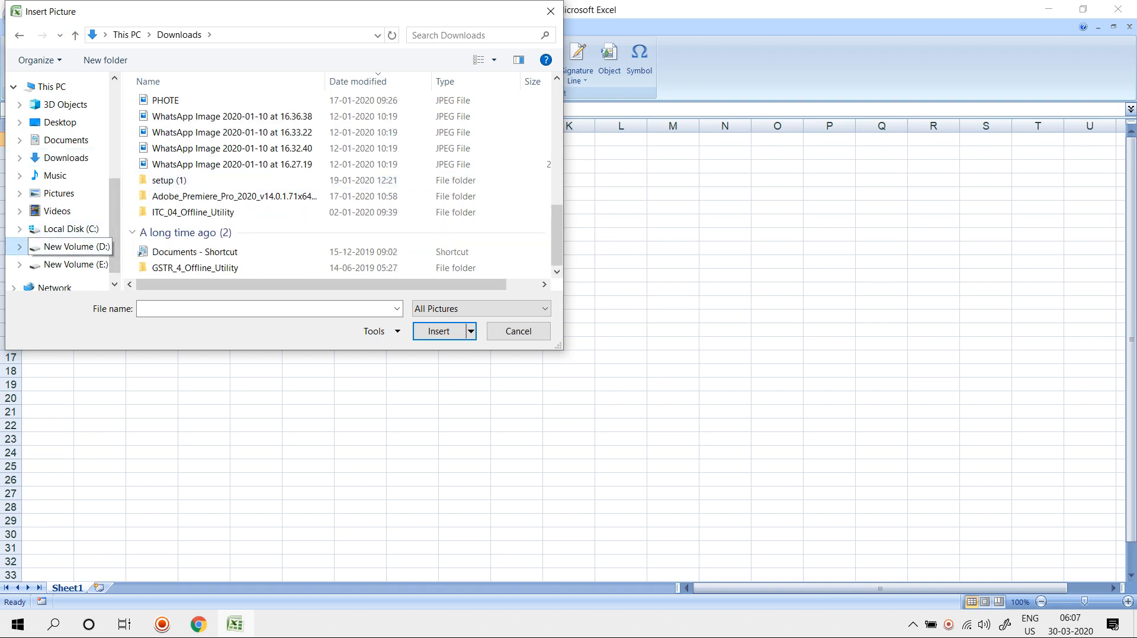
left_click(76, 247)
left_click(75, 265)
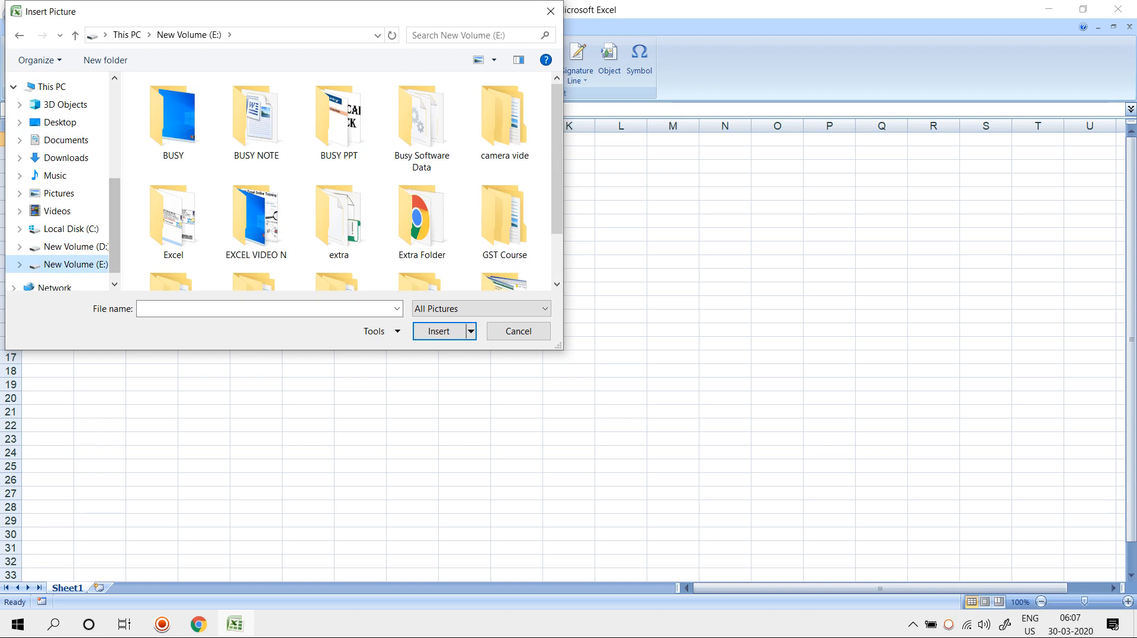
Insert the picture product_14.fw from the Desktop folder into Sheet1.
left_click(114, 133)
left_click(61, 81)
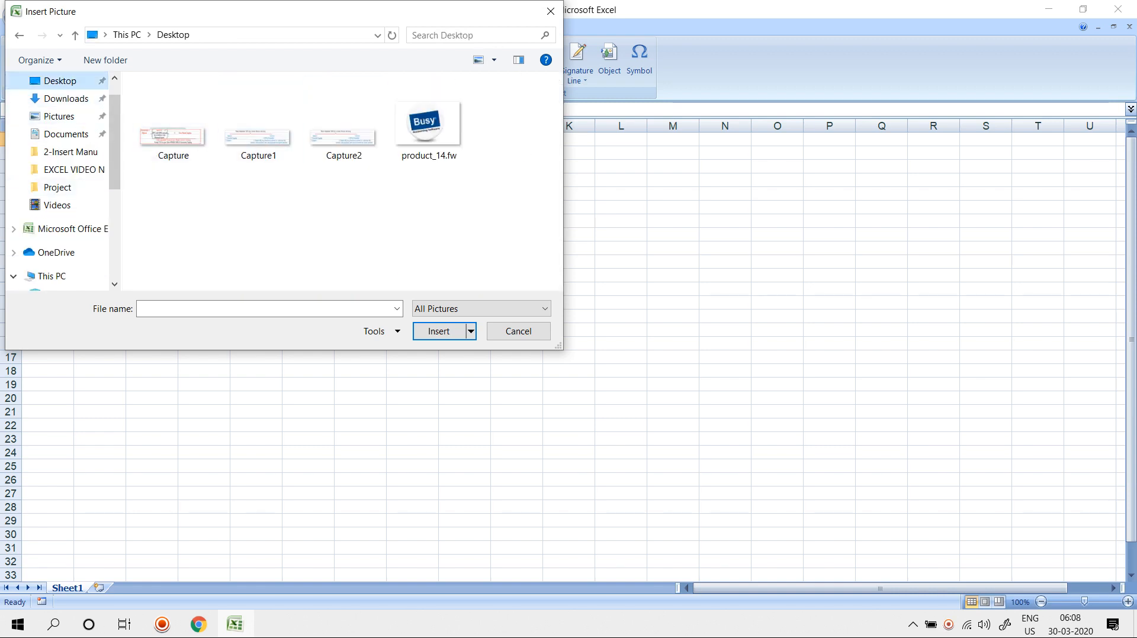
left_click(428, 124)
left_click(439, 331)
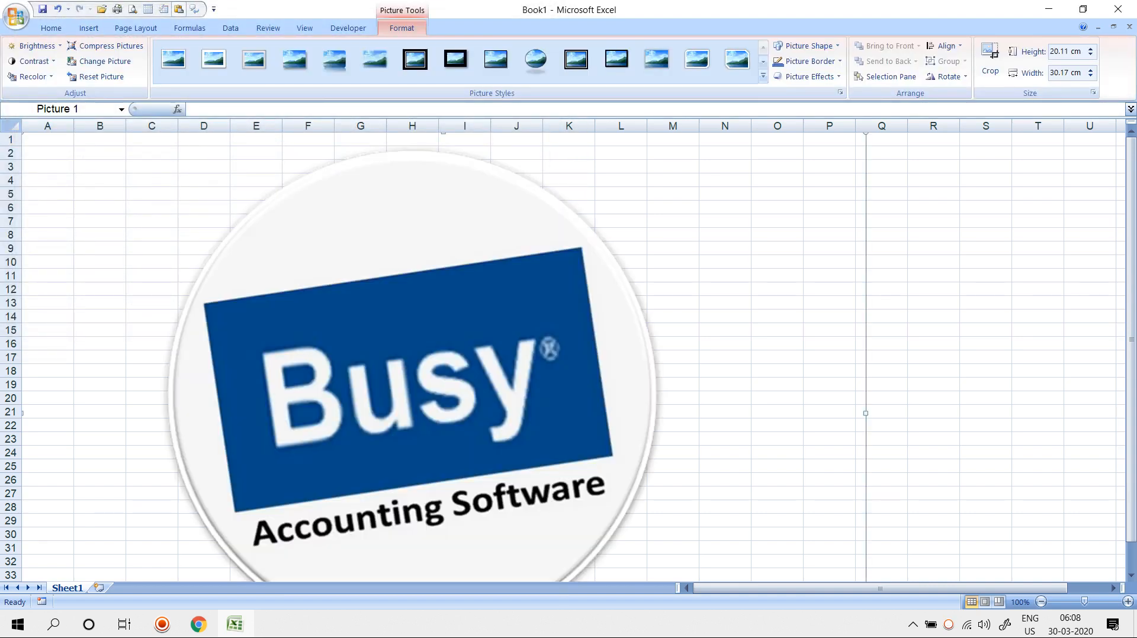
Move the inserted logo picture and shrink it to about 5.97 cm high by 9.07 cm wide.
scroll(412, 355, "down", 2)
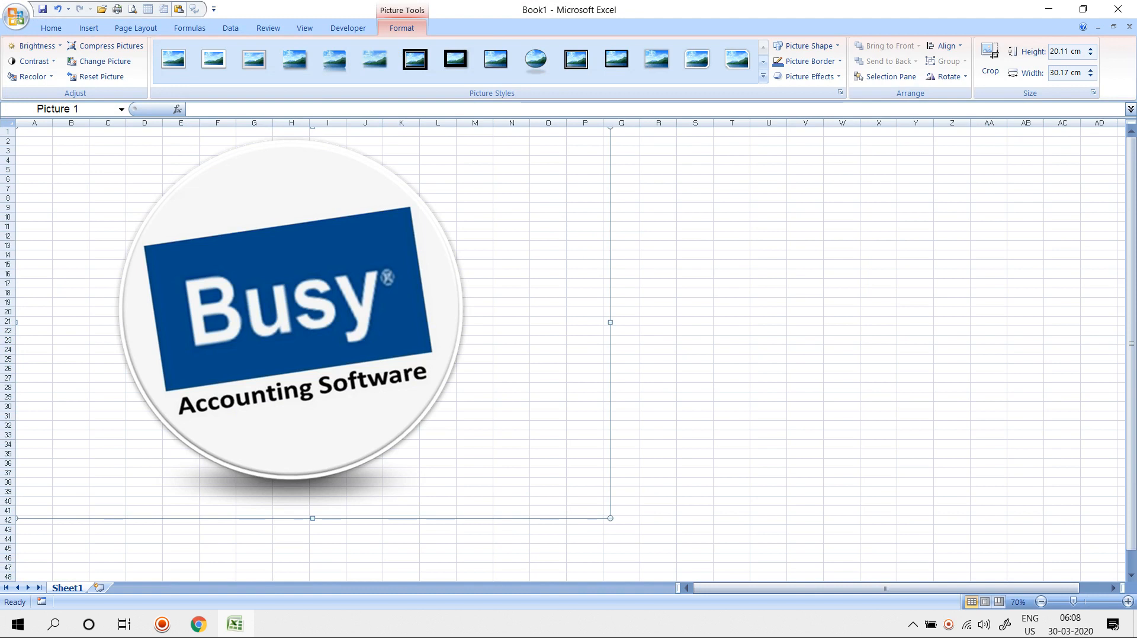
left_click_drag(314, 320, 413, 334)
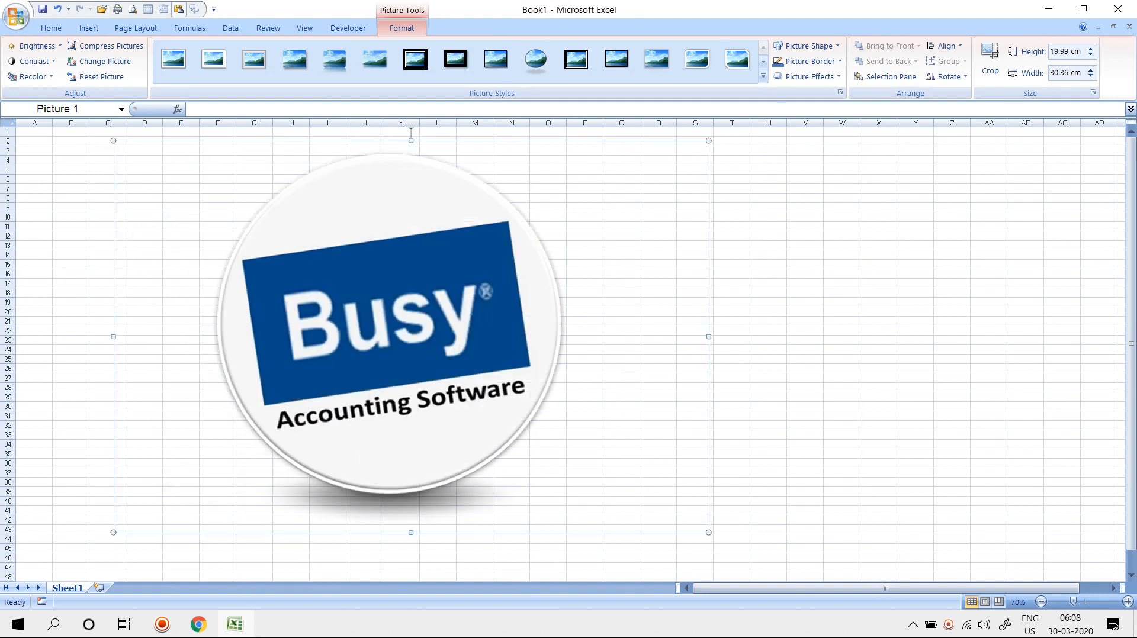
left_click(768, 454)
left_click(450, 343)
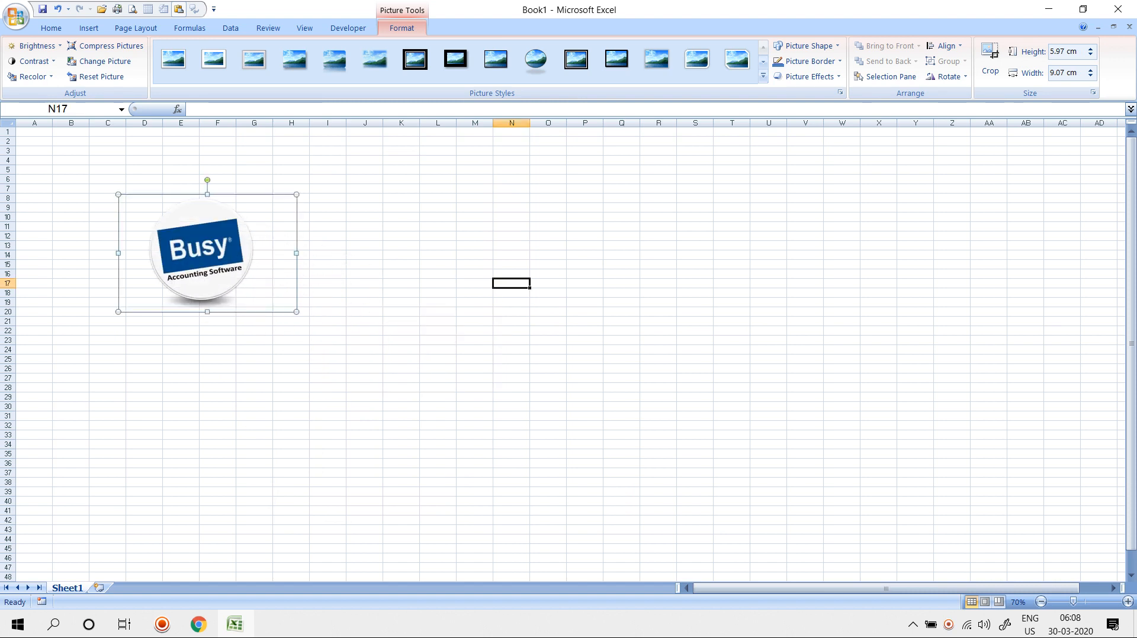
left_click(511, 284)
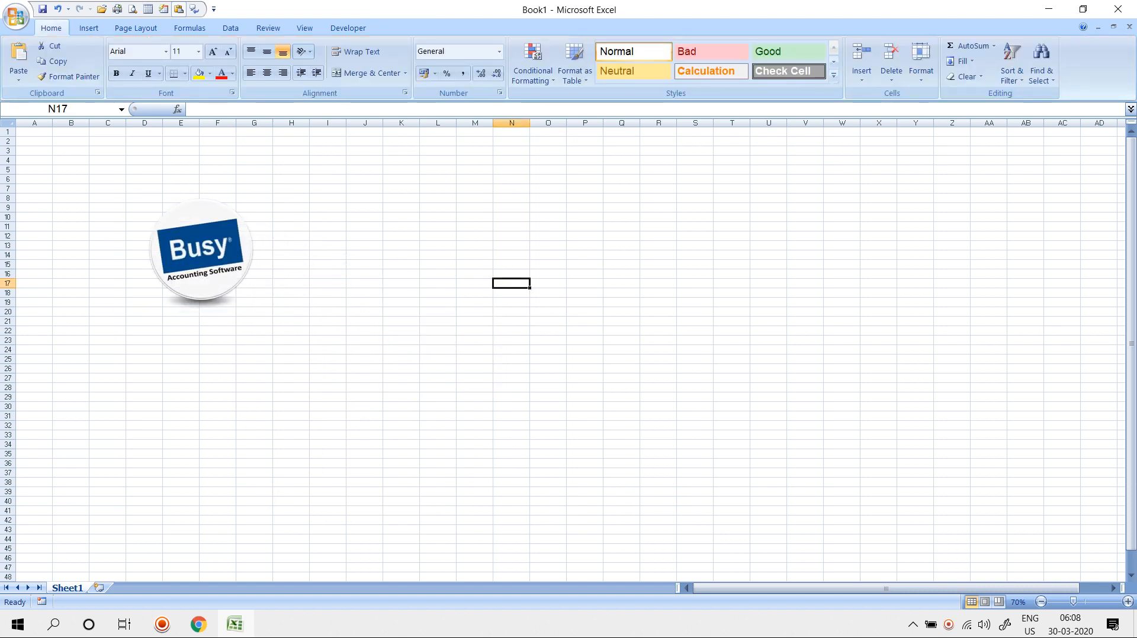
Move the logo picture so it covers roughly columns A to F and rows 2 to 14.
scroll(569, 350, "up", 1, "ctrl")
scroll(568, 350, "up", 2, "ctrl")
left_click_drag(328, 335, 259, 248)
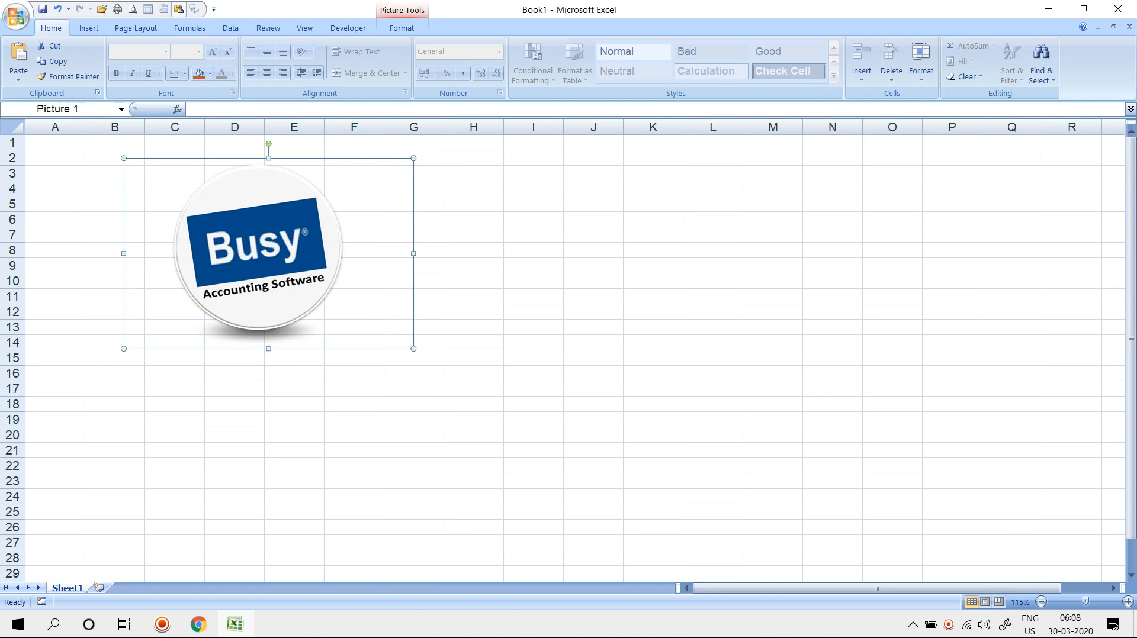
left_click_drag(258, 248, 191, 245)
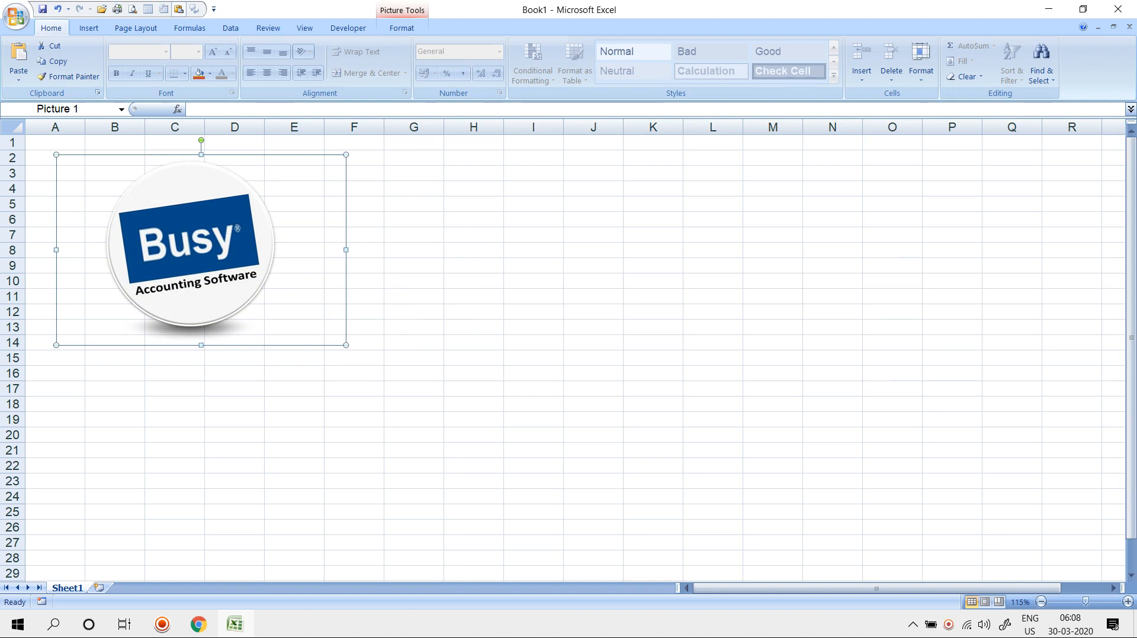
Try duplicating the logo picture three times in a row across the sheet, and undo the three copies.
left_click(474, 265)
left_click(201, 249)
left_click_drag(201, 249, 999, 244)
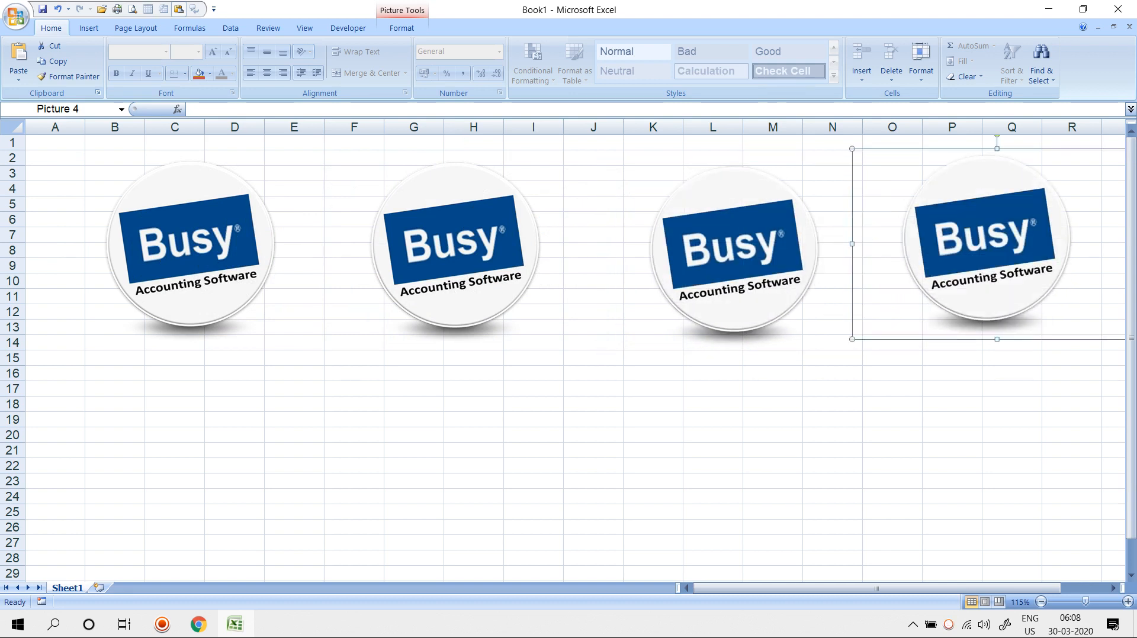
key("ctrl+z")
key("ctrl+z")
key("ctrl+z")
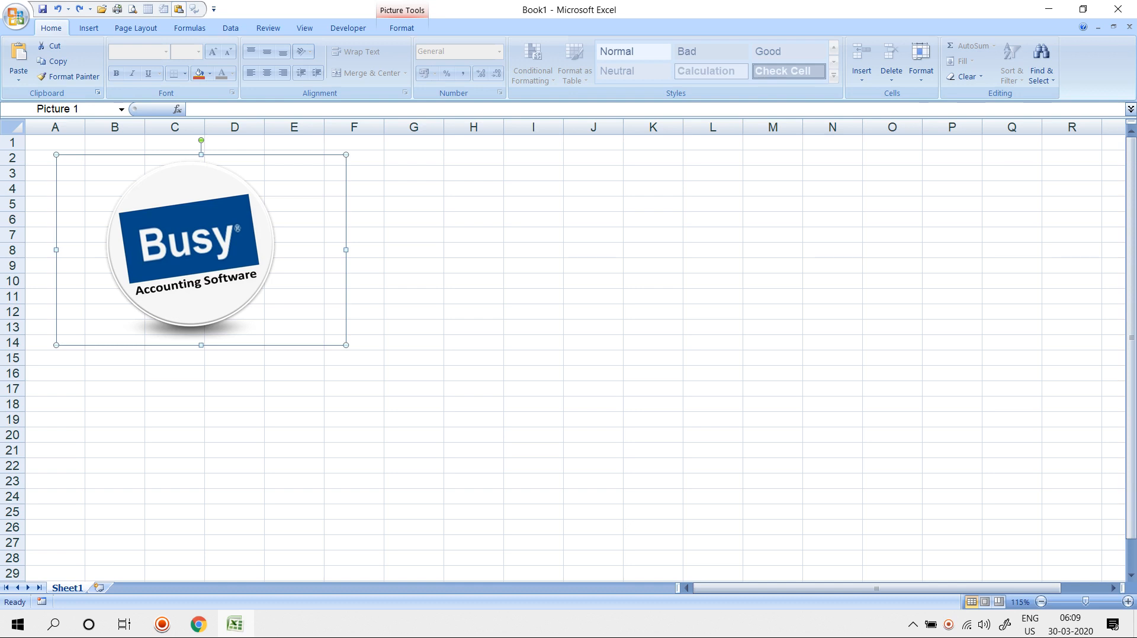
Try placing two copies of the logo picture beside the original, and undo both.
left_click_drag(190, 243, 701, 227)
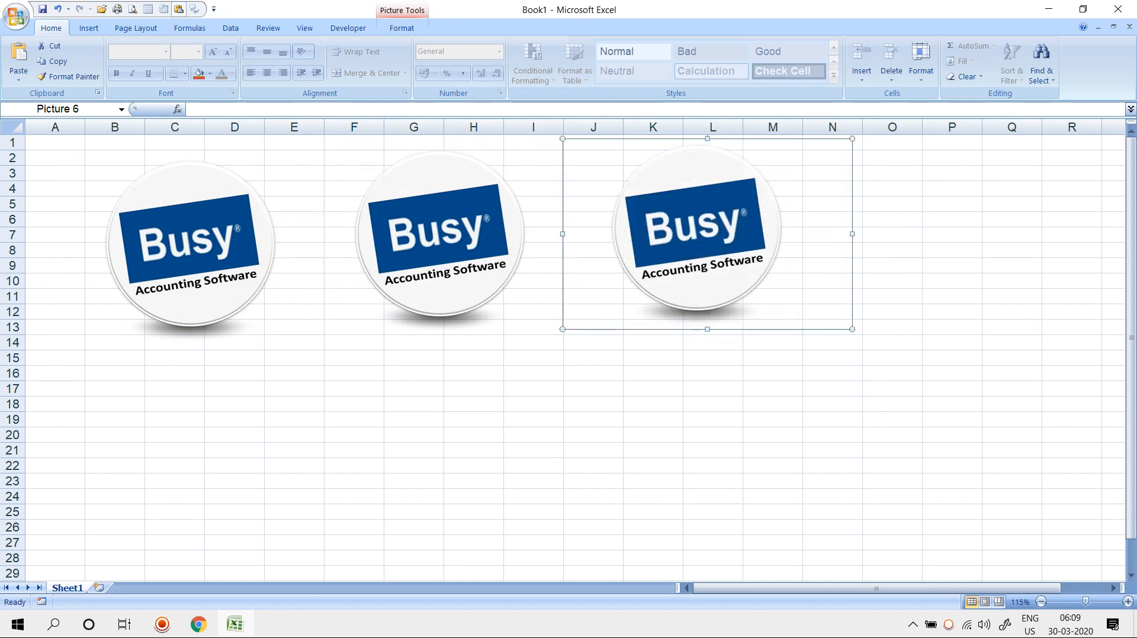
key("ctrl+z")
key("ctrl+z")
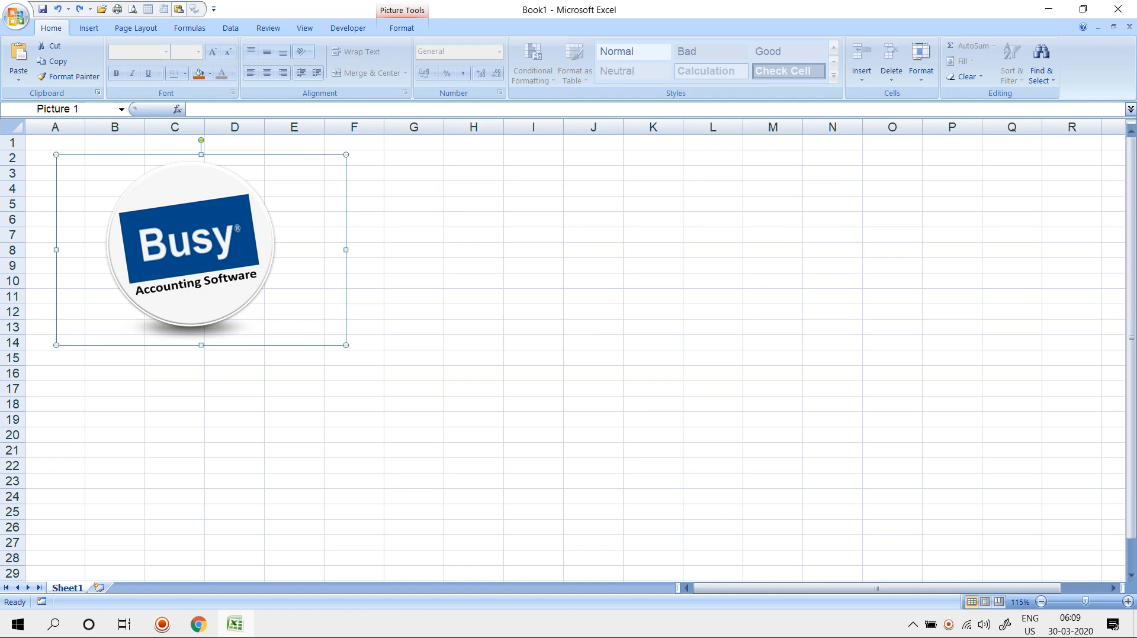
Set the logo picture's brightness to -20 % and view its picture correction options without changing them.
left_click(401, 27)
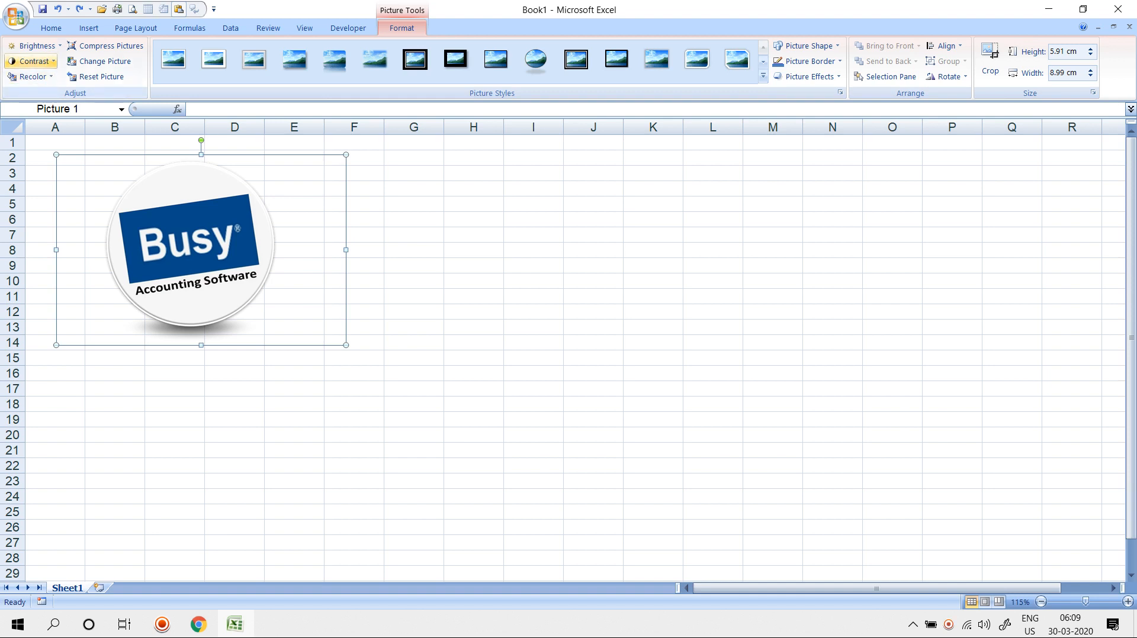
left_click(35, 45)
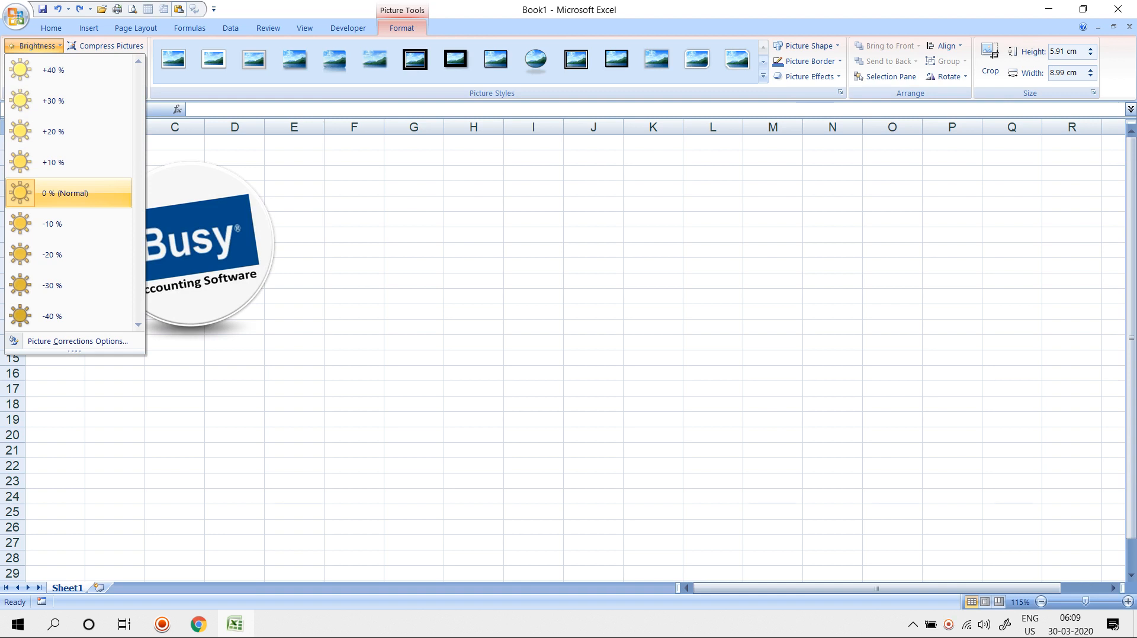
left_click(68, 255)
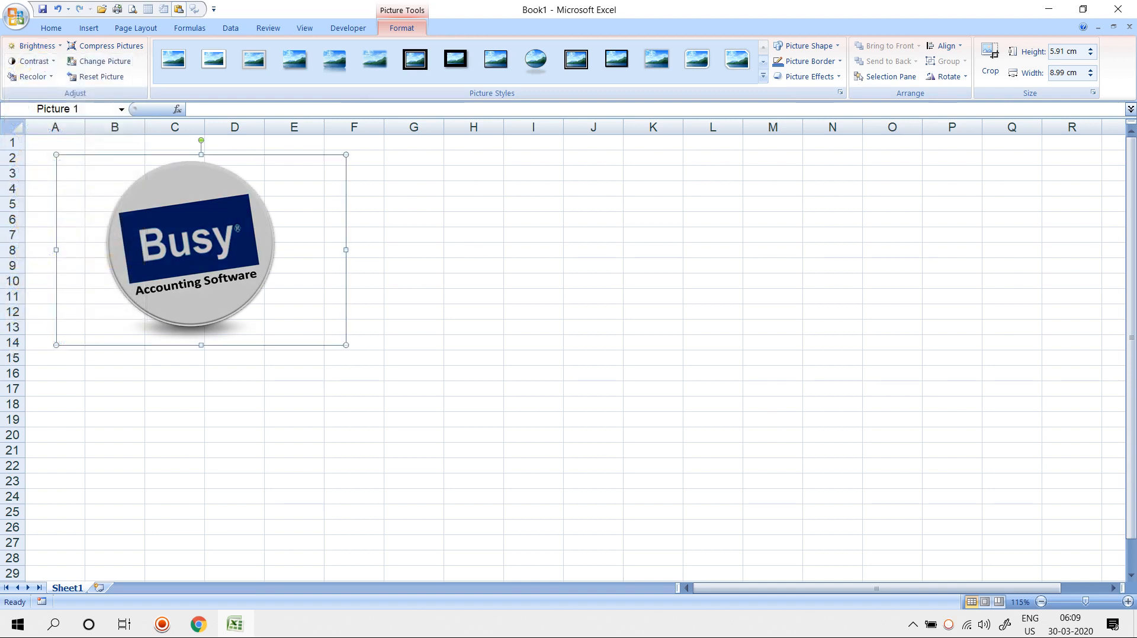
left_click(35, 46)
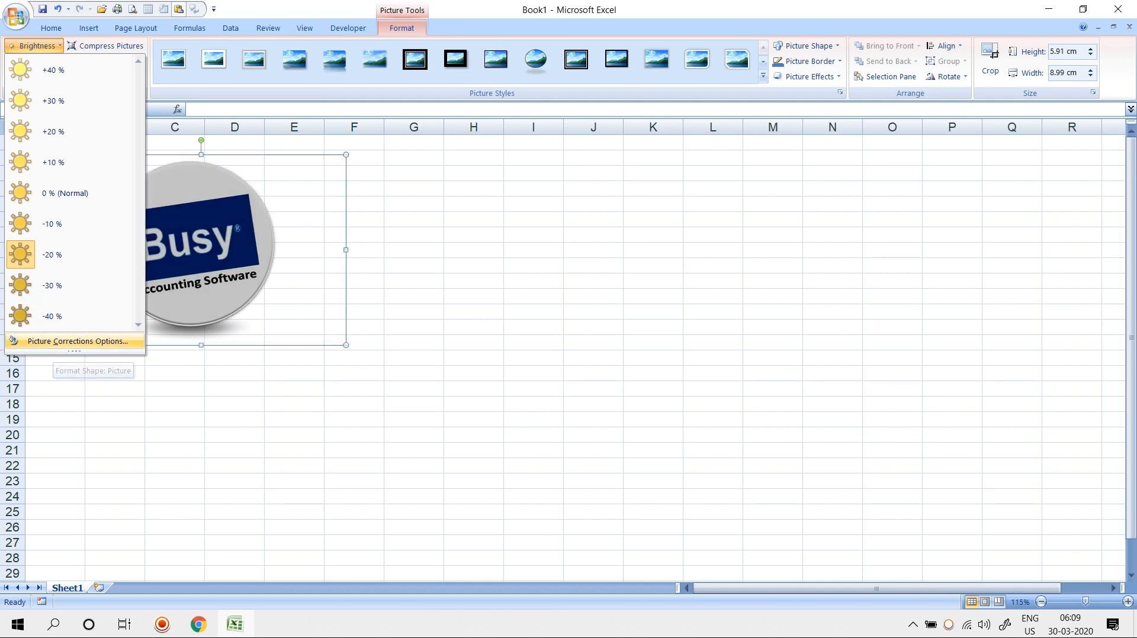
left_click(77, 342)
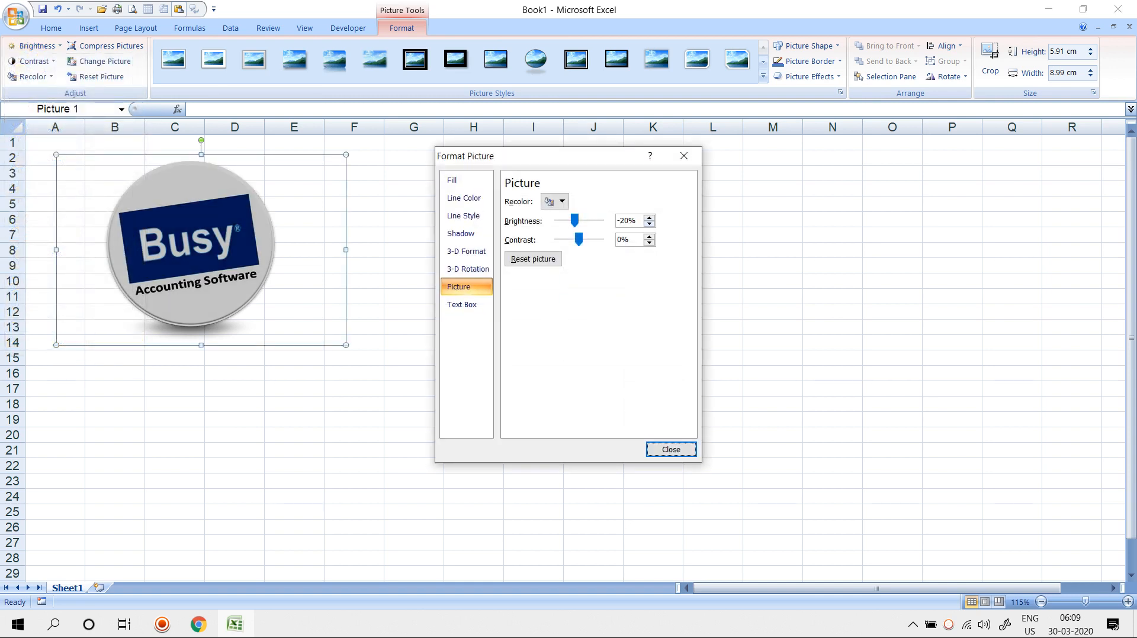
key("Return")
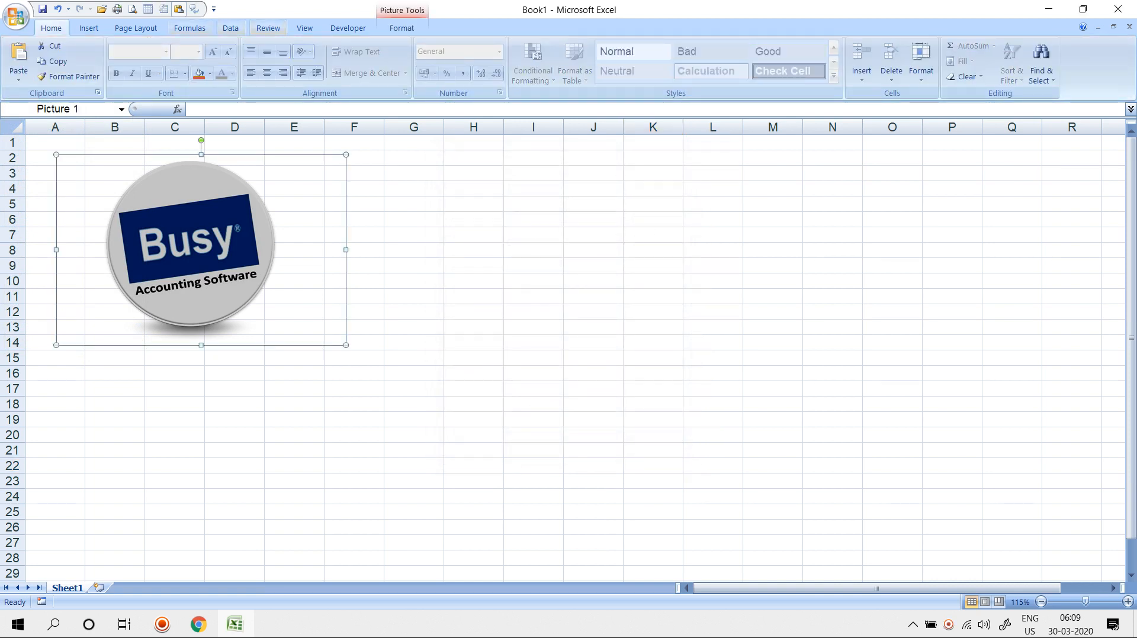
Set the logo picture's brightness to +20 % and deselect the picture.
left_click(402, 27)
left_click(34, 46)
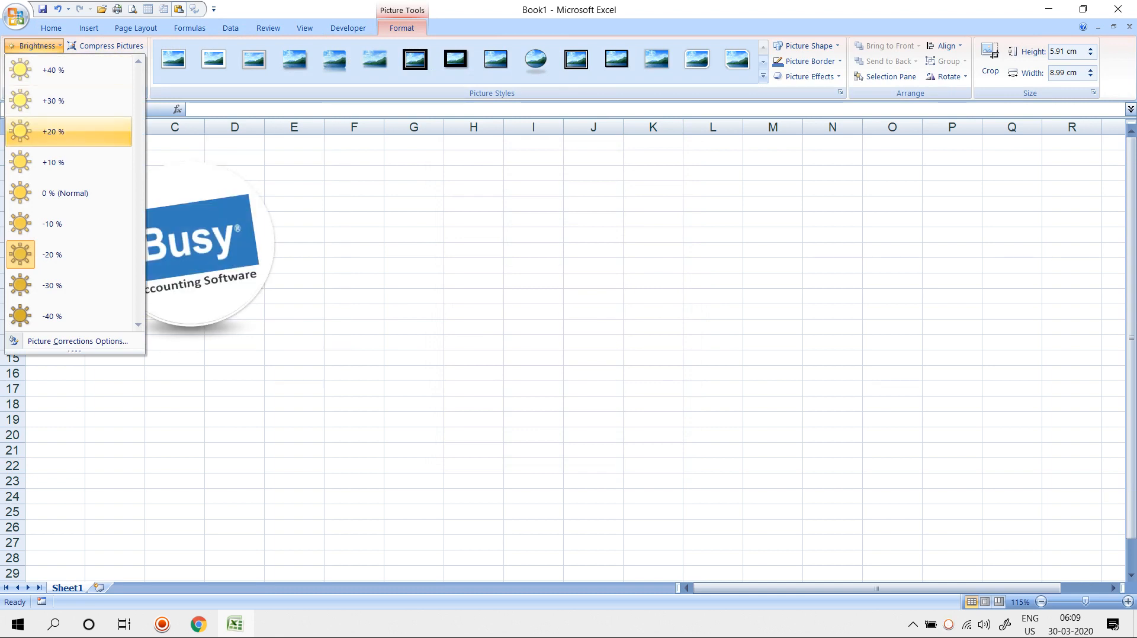
key("Escape")
left_click(593, 265)
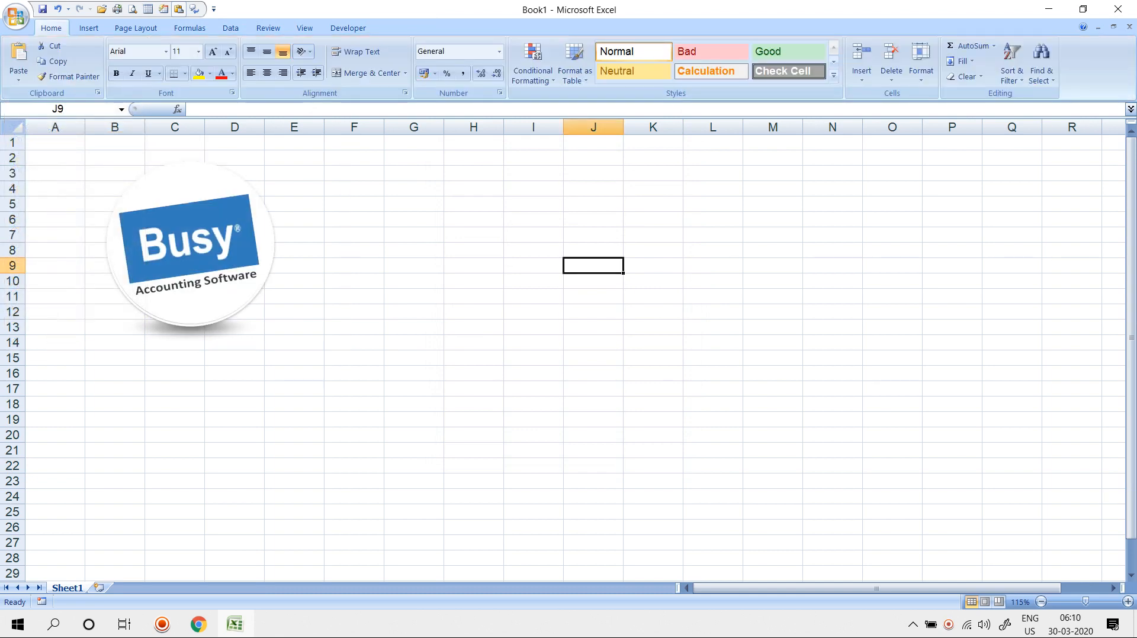
Set the logo picture's brightness back to 0 % (Normal).
left_click(190, 249)
left_click(402, 27)
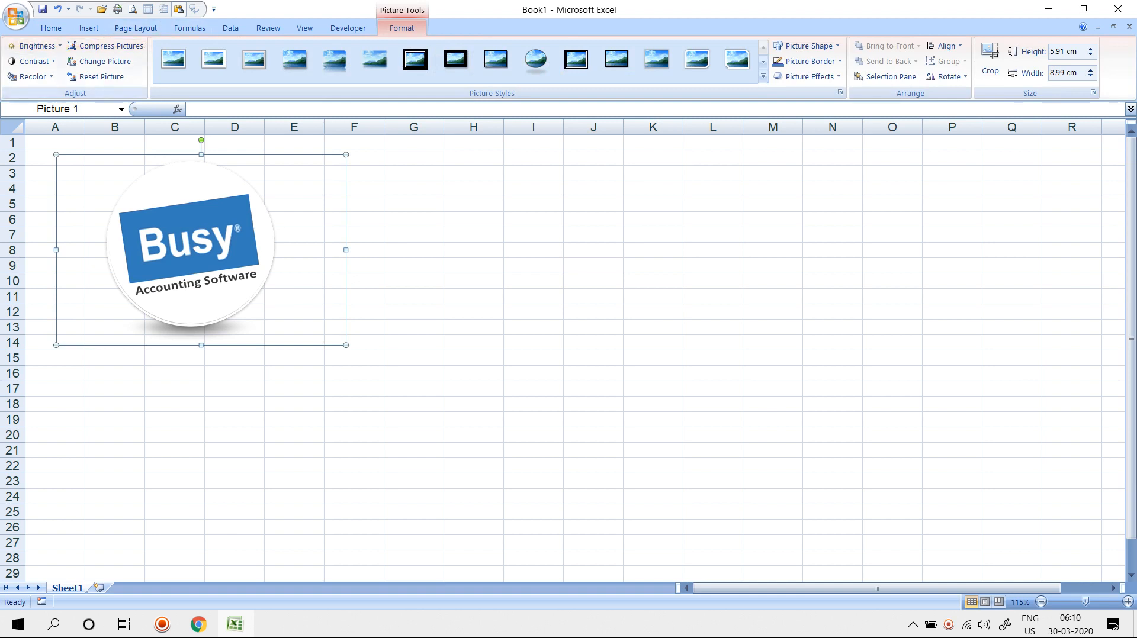
left_click(35, 46)
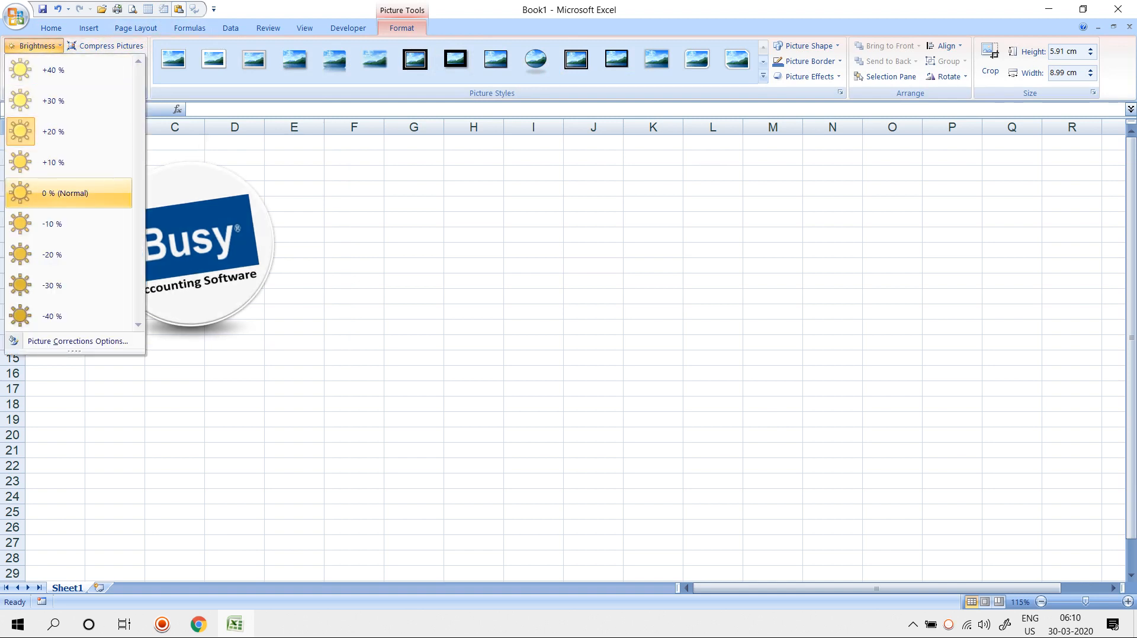
left_click(66, 193)
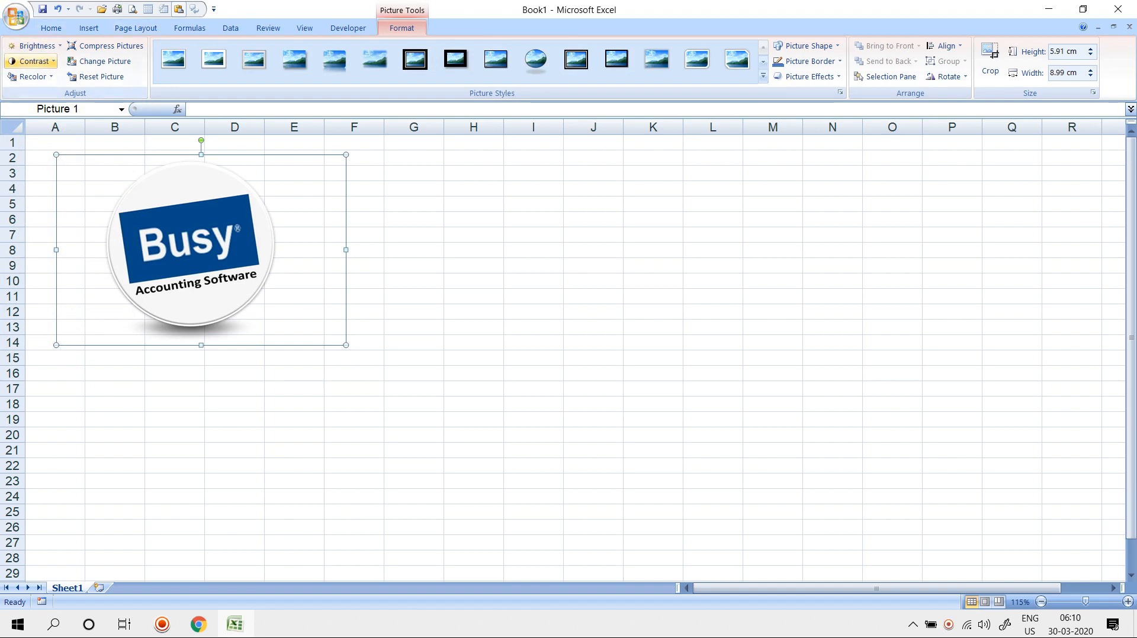
Move the logo picture to about columns G to K, previewing +40 % and -40 % contrast without applying either.
left_click(32, 61)
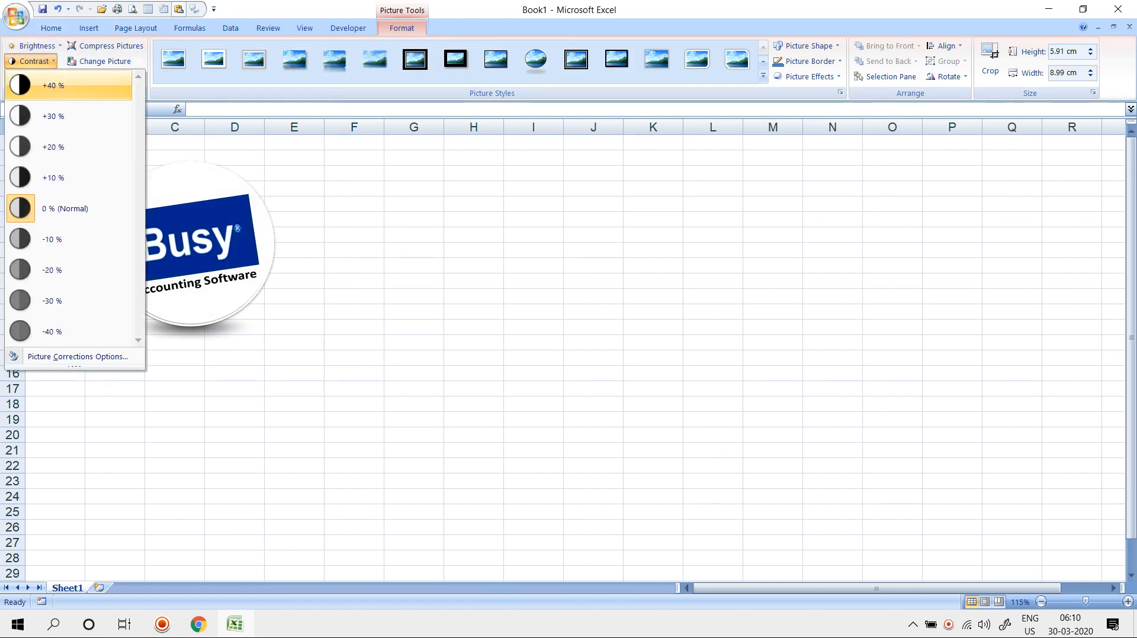
key("Escape")
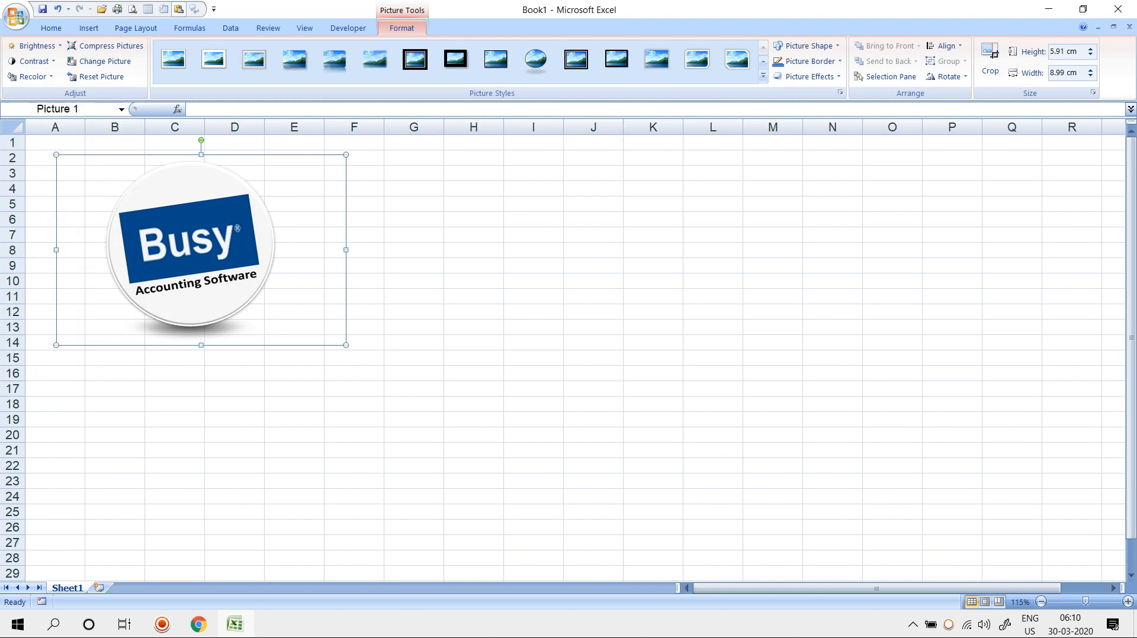
left_click_drag(190, 244, 522, 235)
left_click(33, 61)
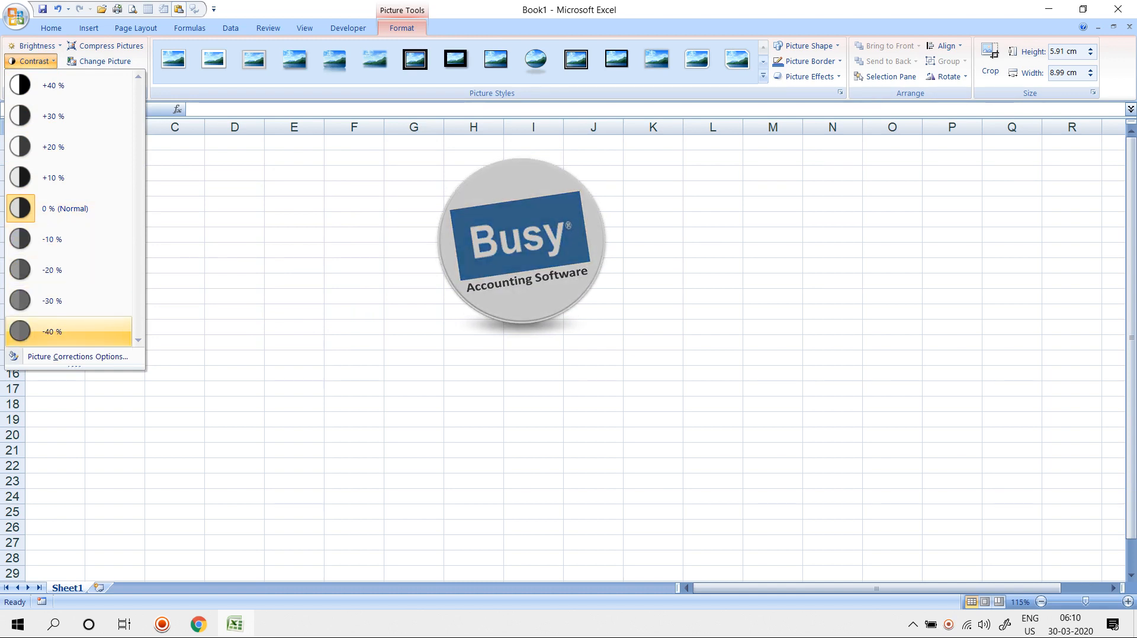
key("Escape")
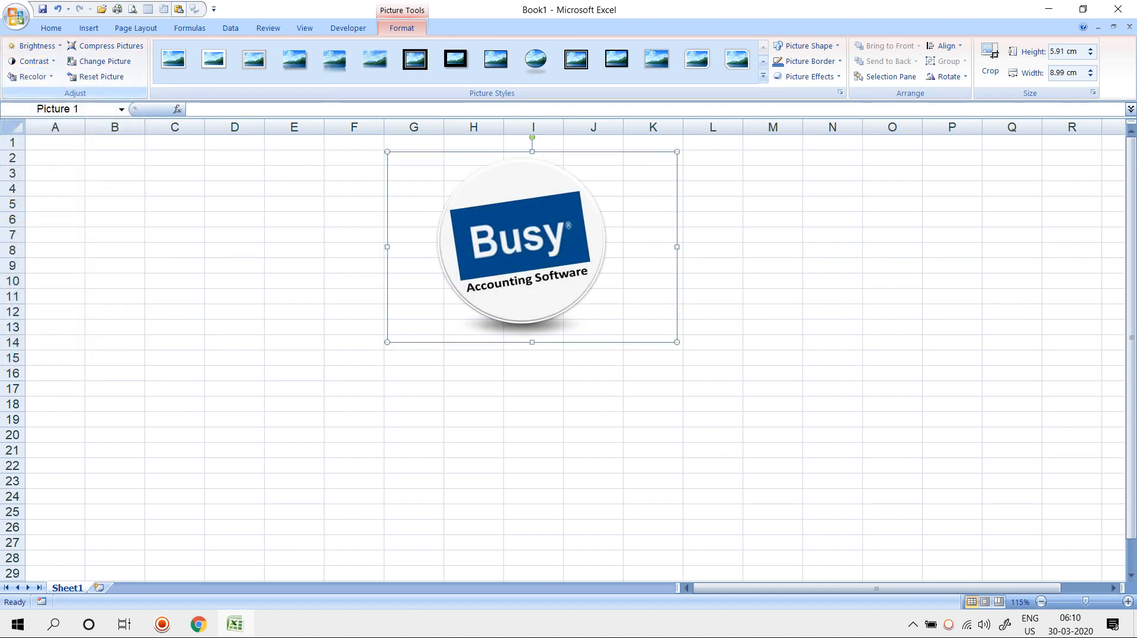
Try recoloring the logo picture with the pale, washed-out color mode and undo it.
left_click(29, 76)
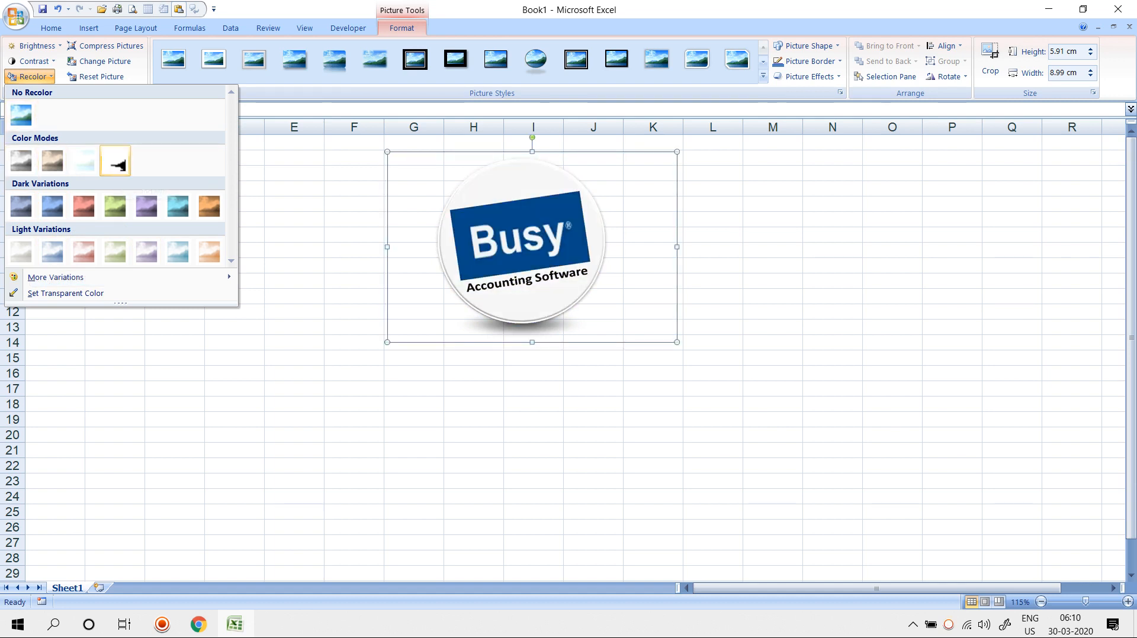
left_click(84, 160)
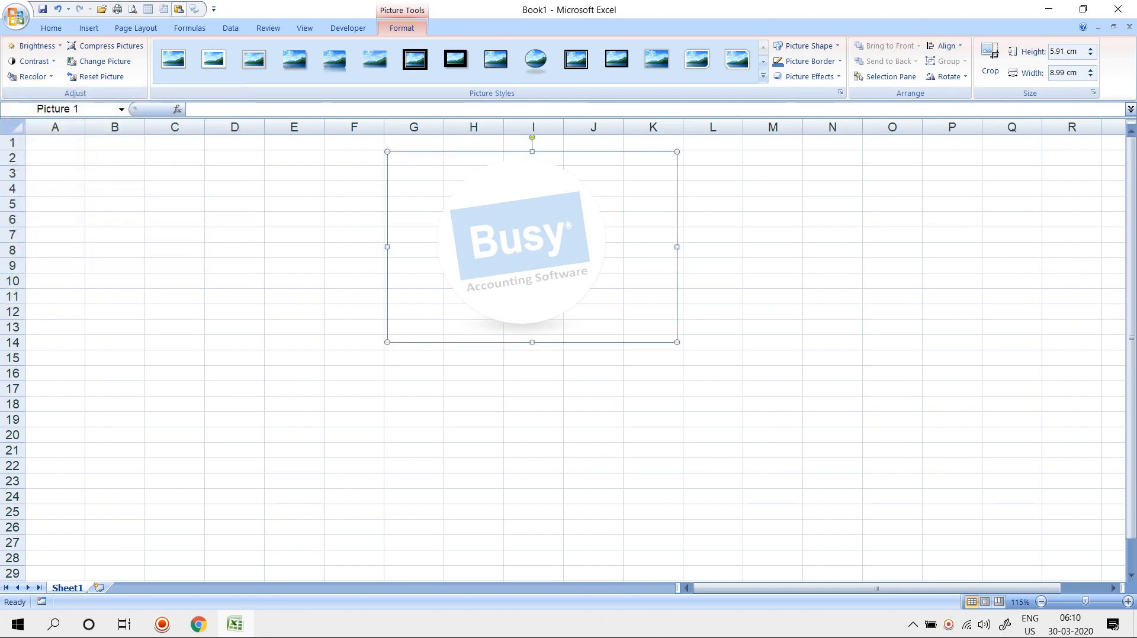
key("ctrl+z")
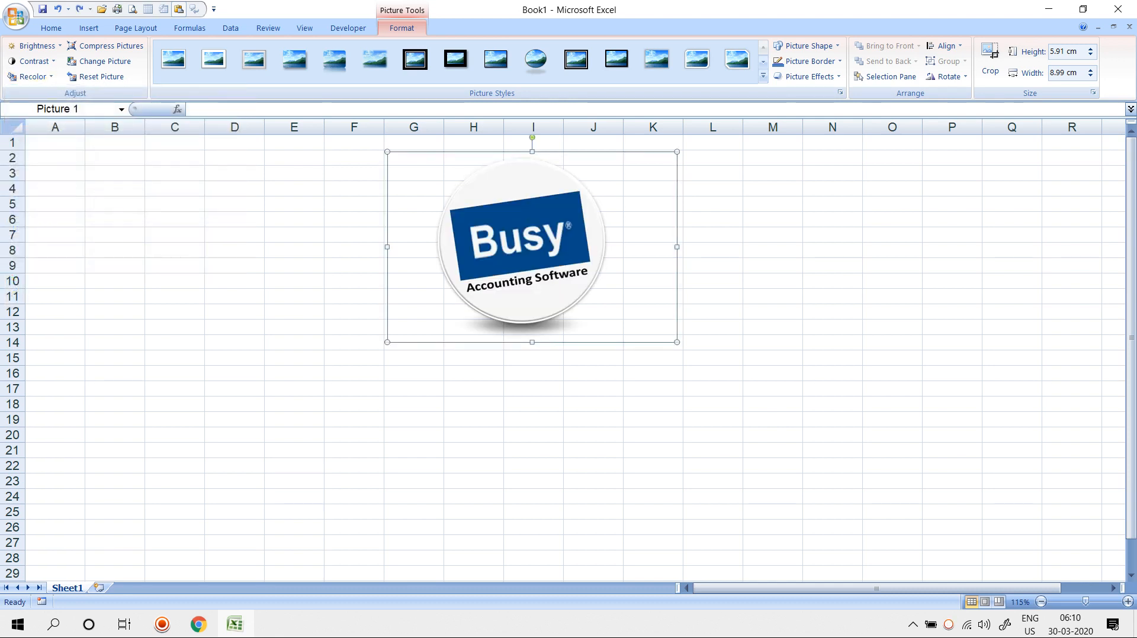
Reselect the logo picture, try moving it several columns towards column B, and undo the move.
left_click(294, 251)
left_click(504, 228)
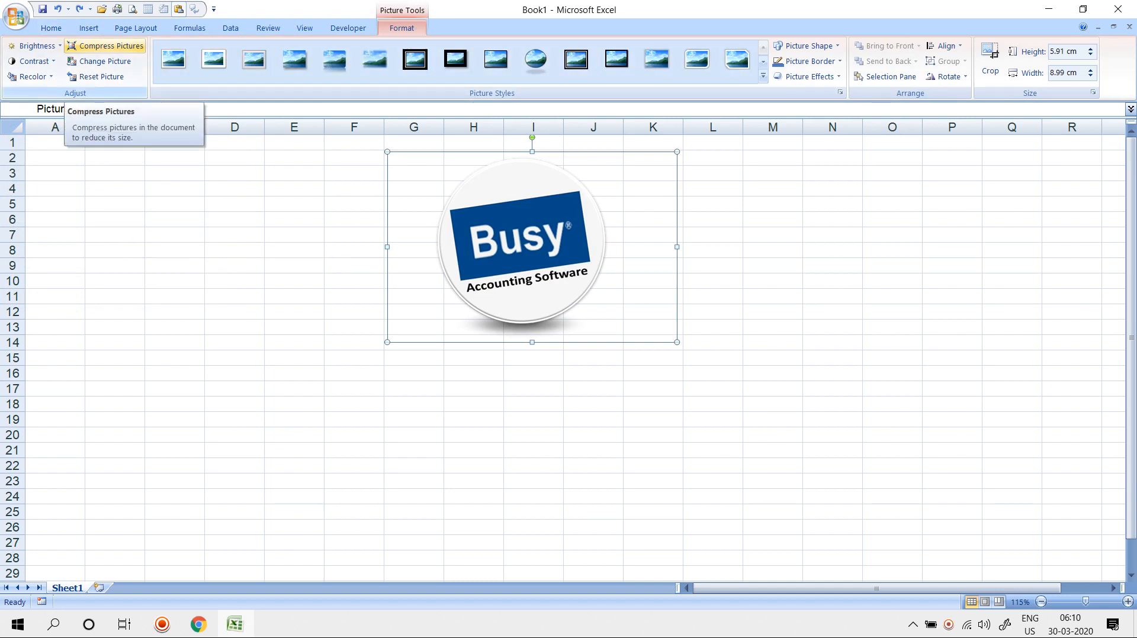
left_click_drag(515, 240, 243, 229)
key("ctrl+z")
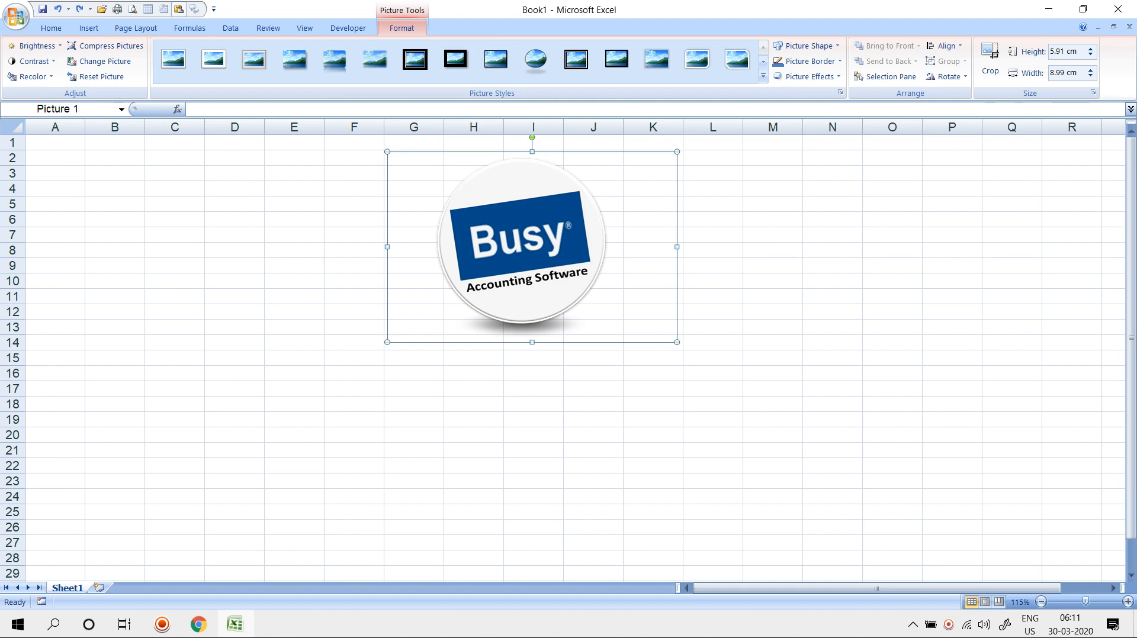
Compress all pictures in the workbook, then view the compression options and apply the compression again without limiting it to selected pictures.
left_click(105, 46)
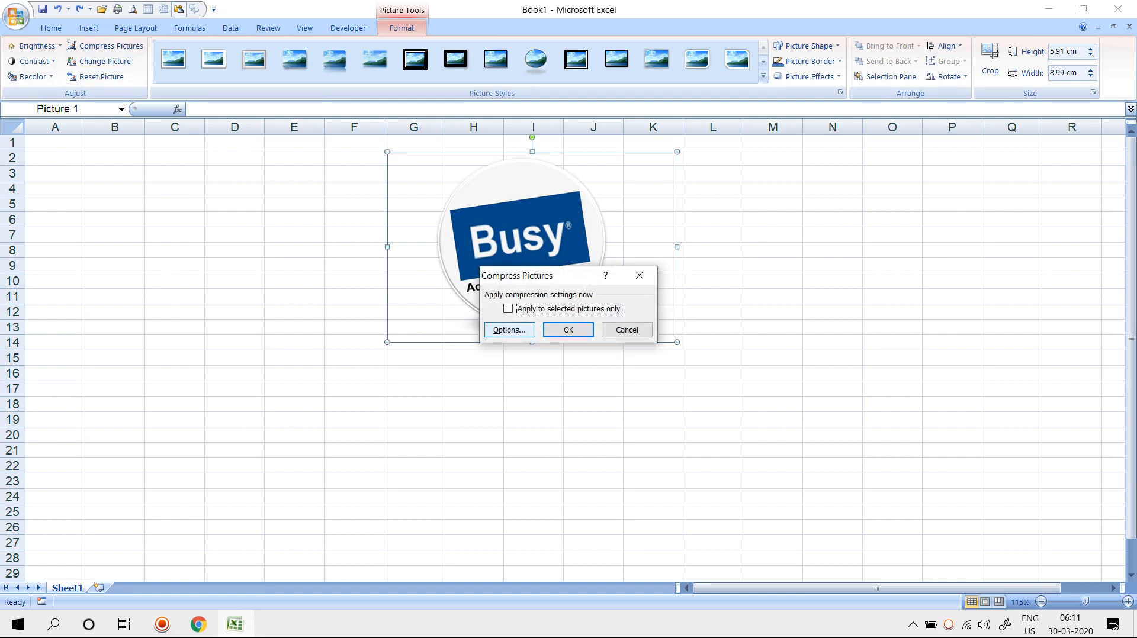
left_click(568, 330)
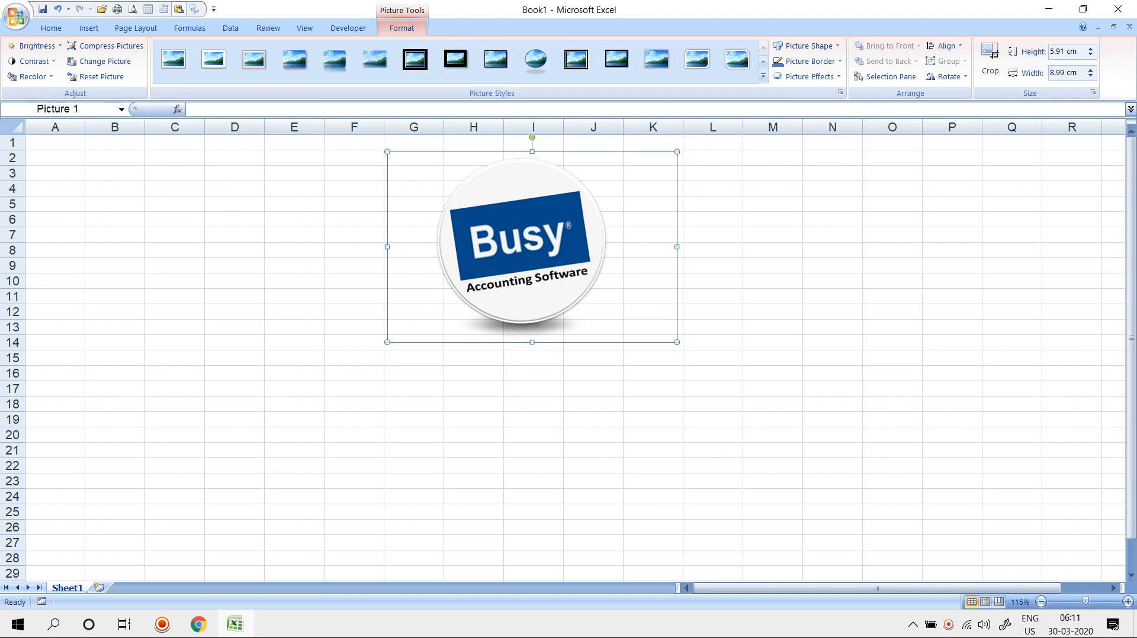
left_click(105, 45)
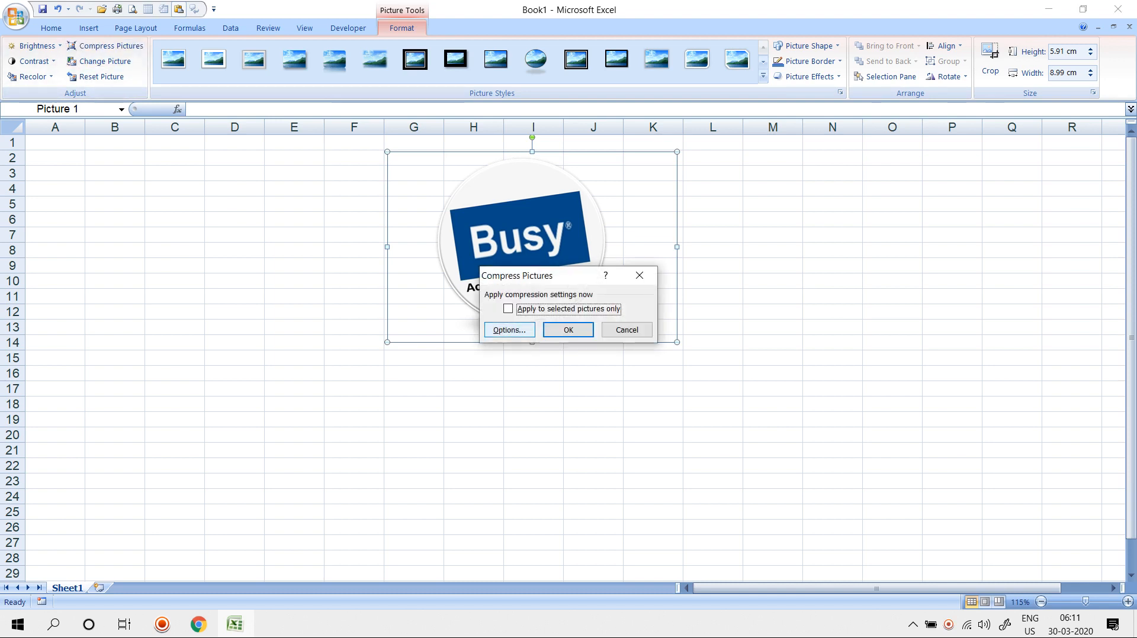
left_click(508, 330)
left_click(605, 365)
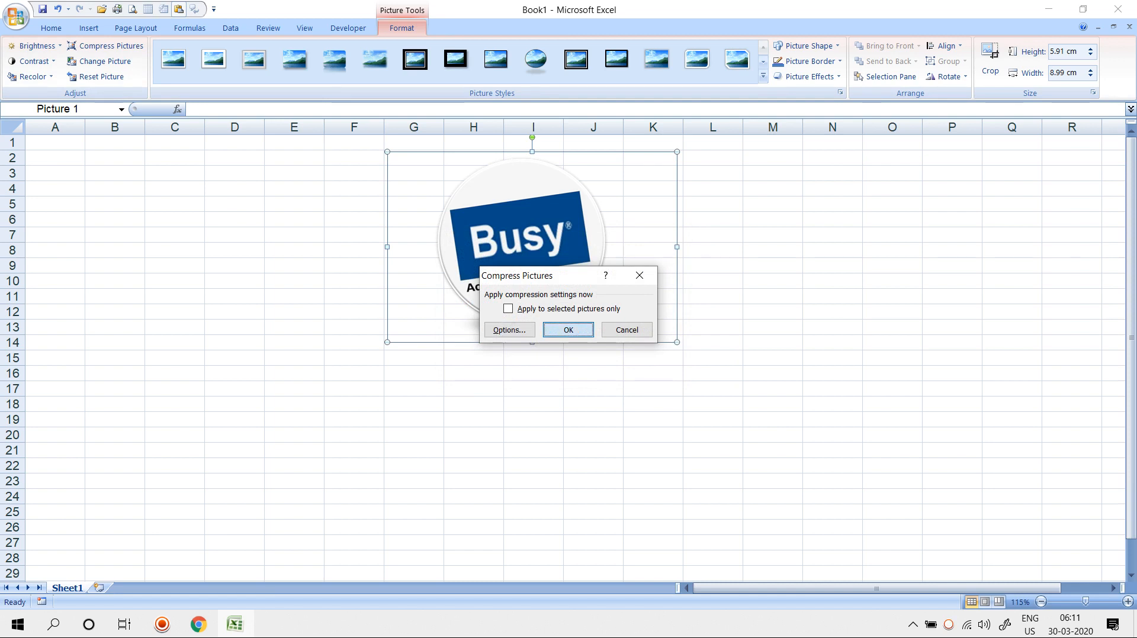
left_click(568, 329)
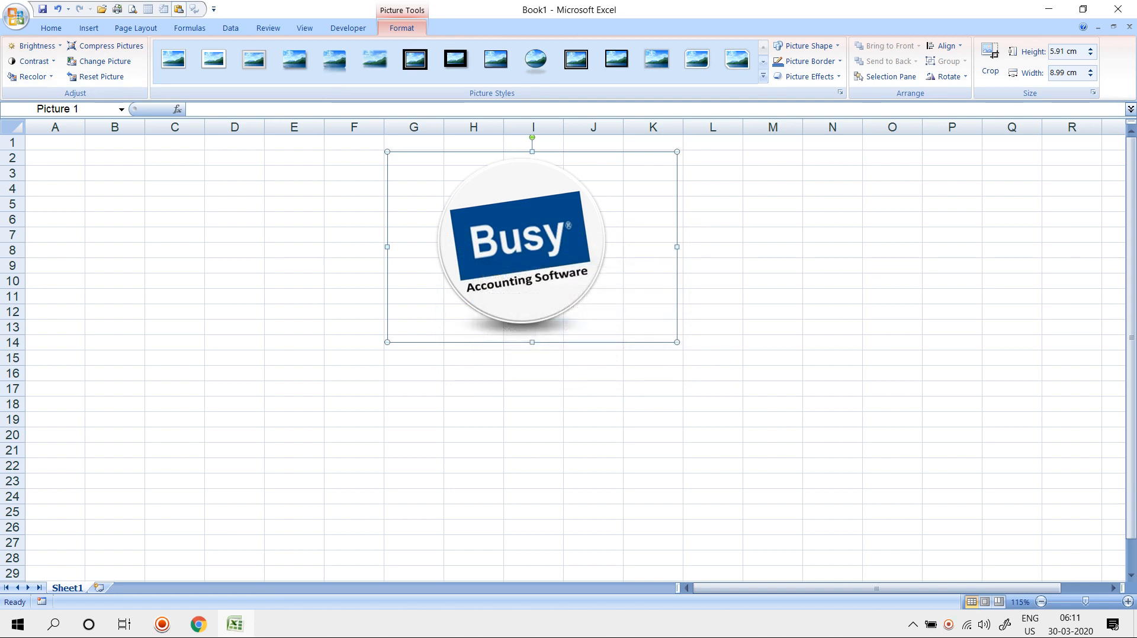
Replace the black-framed logo picture with the "Total Adjusted T/O" picture and undo the replacement.
left_click(98, 61)
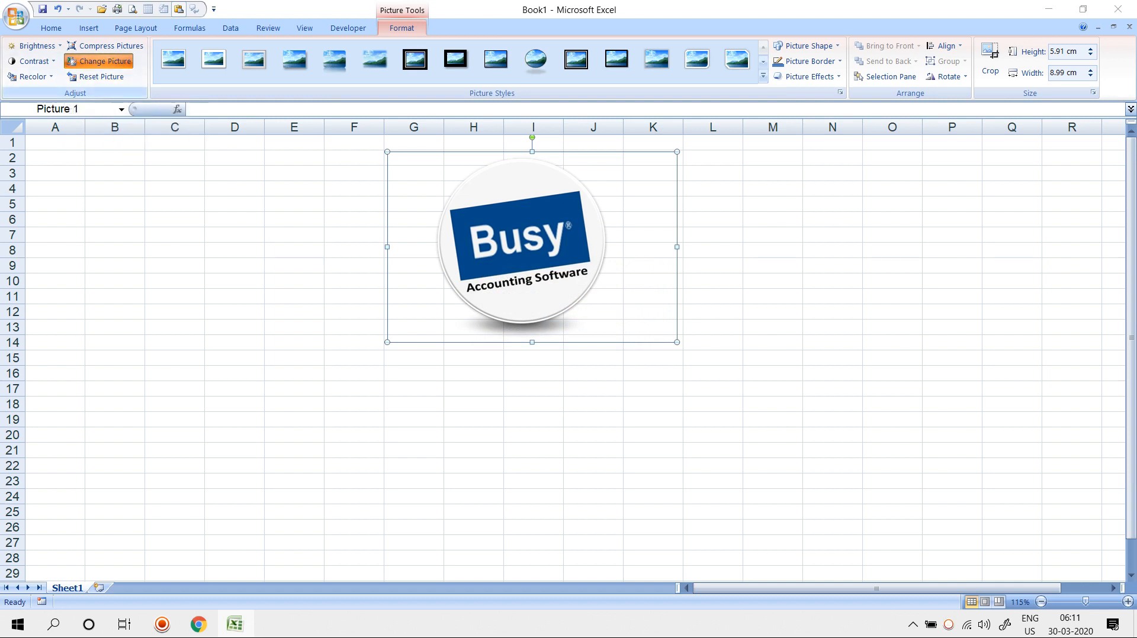
left_click(518, 332)
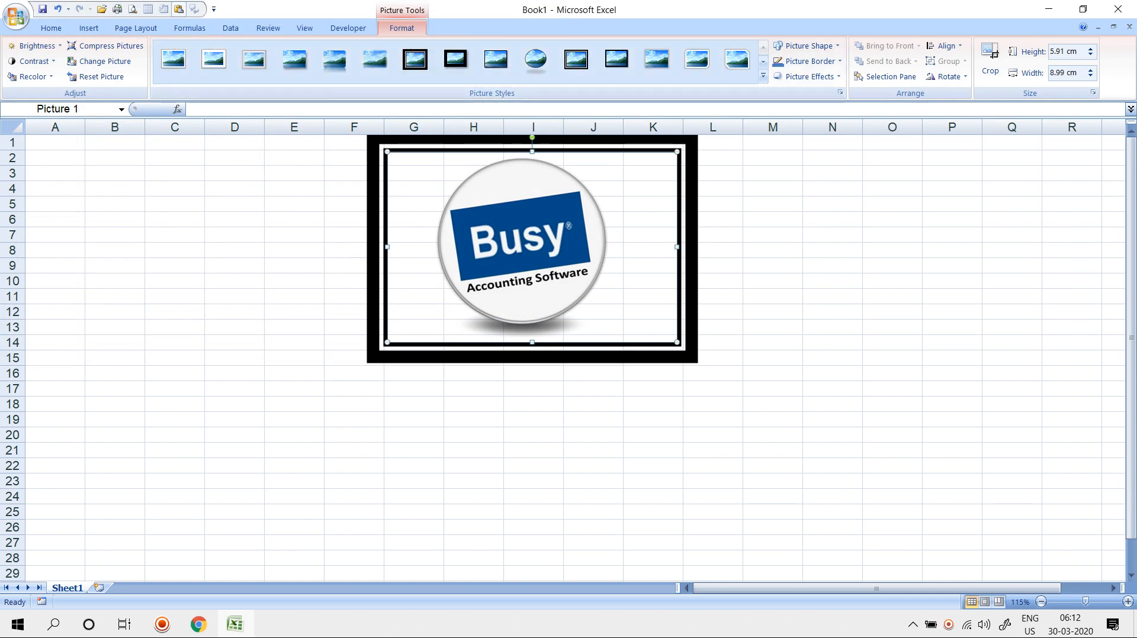
left_click(99, 61)
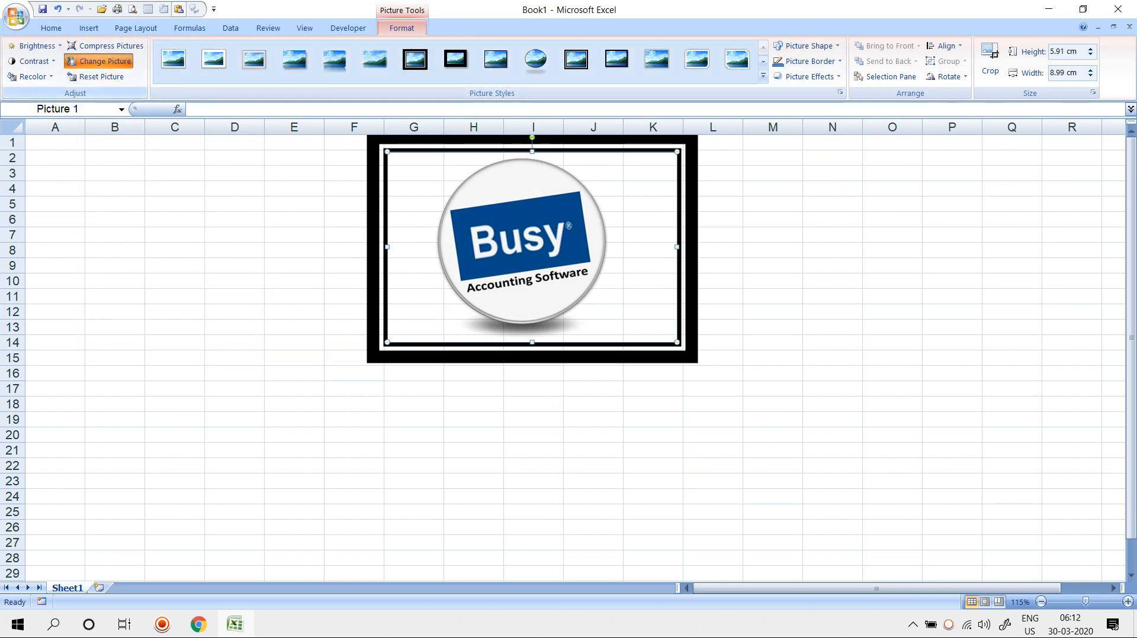
double_click(344, 136)
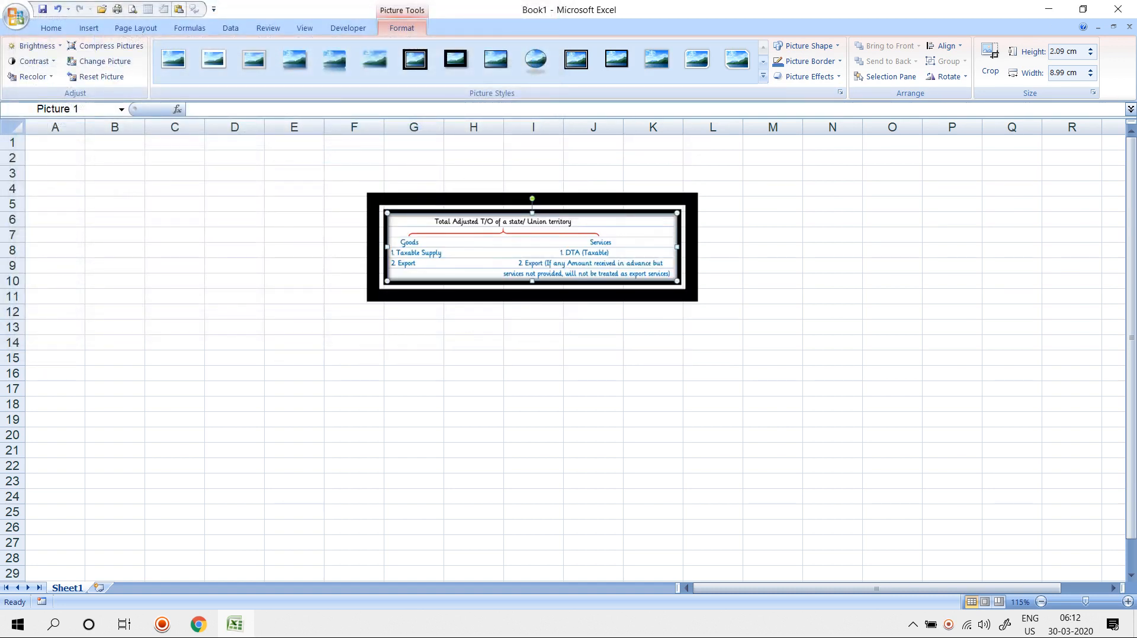
key("ctrl+z")
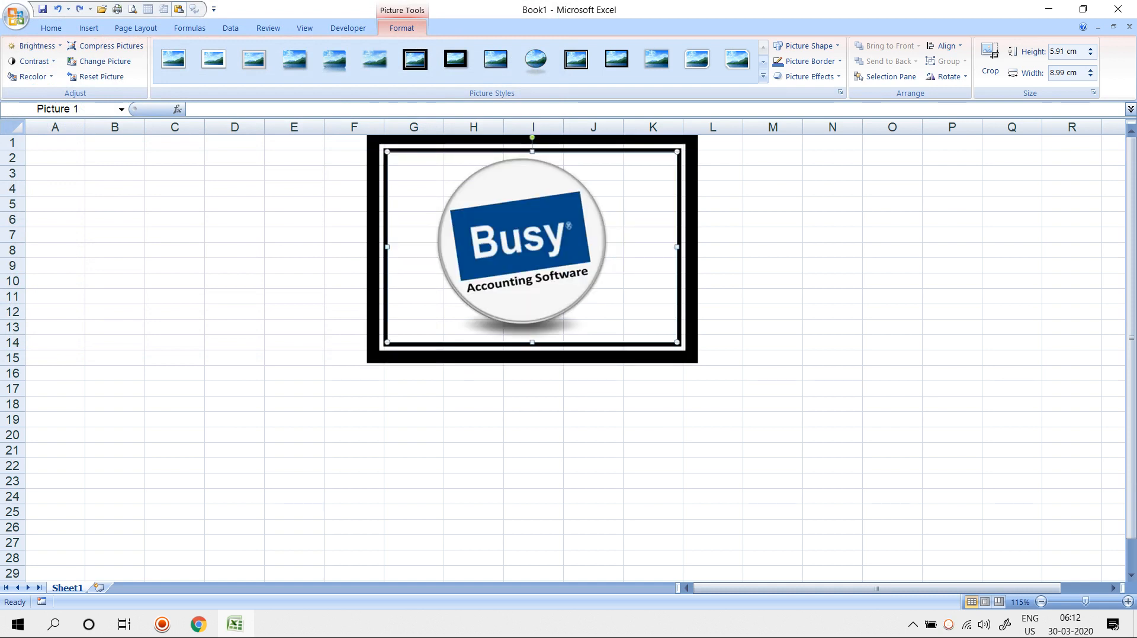
Reset the logo picture to remove its black frame, and deselect it.
key("ctrl+z")
key("ctrl+y")
left_click(294, 189)
left_click(527, 242)
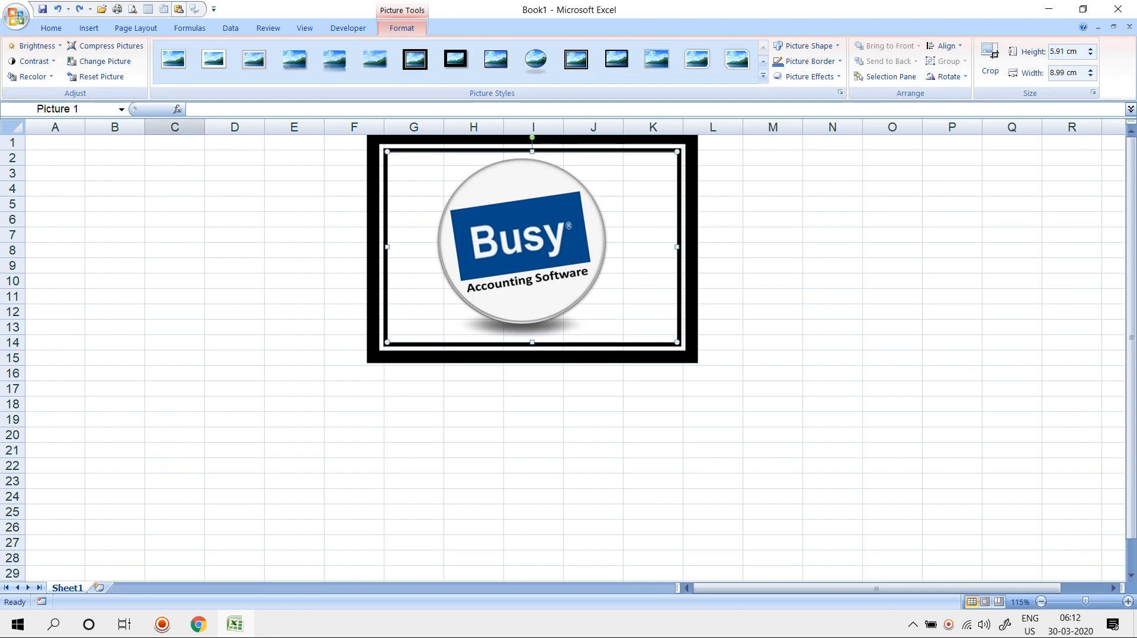
left_click(96, 77)
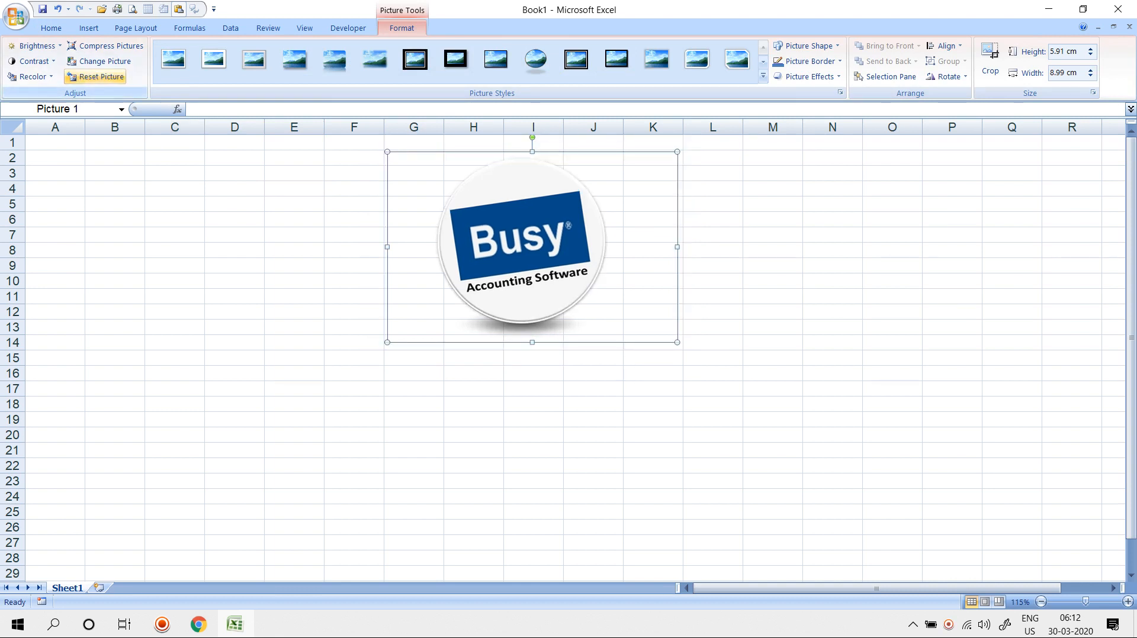
left_click(235, 235)
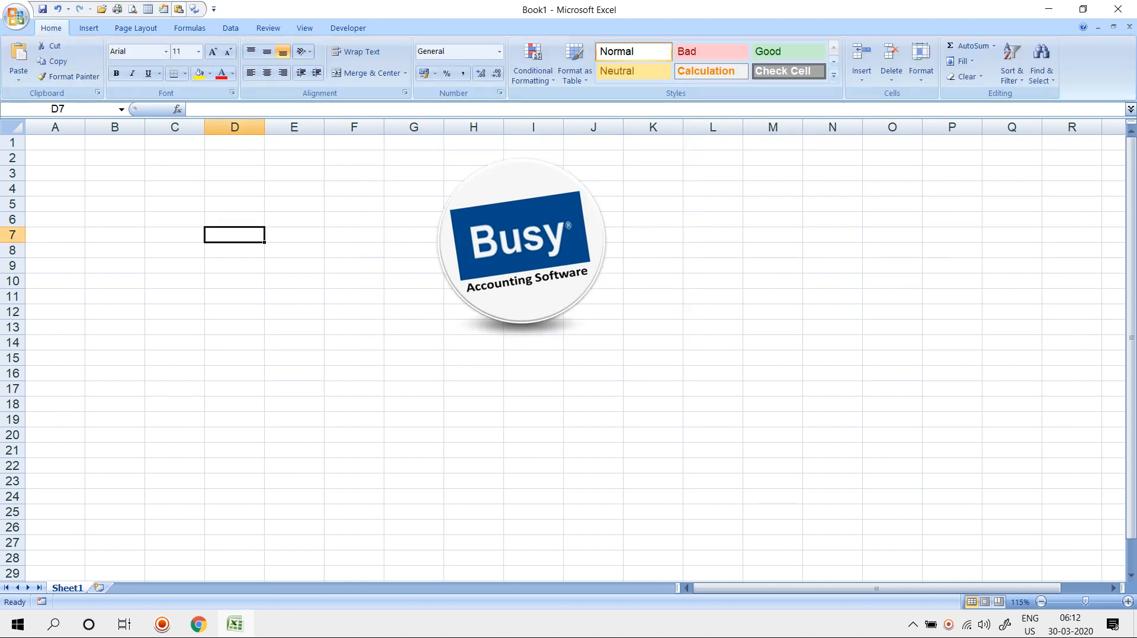
Move the logo picture down to about rows 12 to 24 and apply the soft-edged oval picture style.
left_click(525, 242)
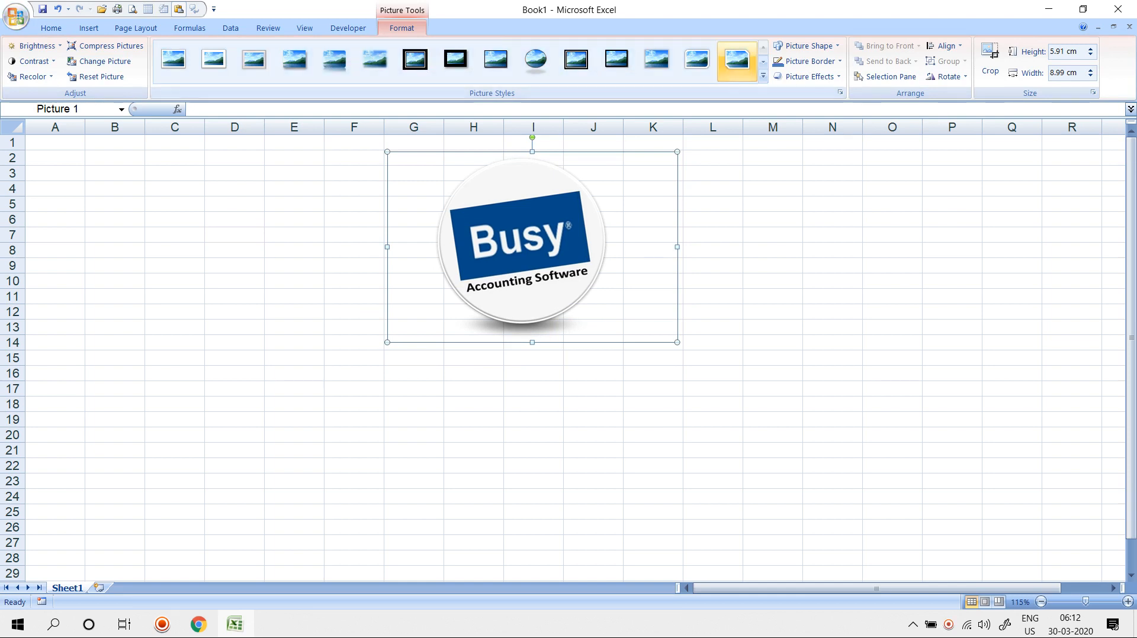
left_click_drag(524, 243, 529, 407)
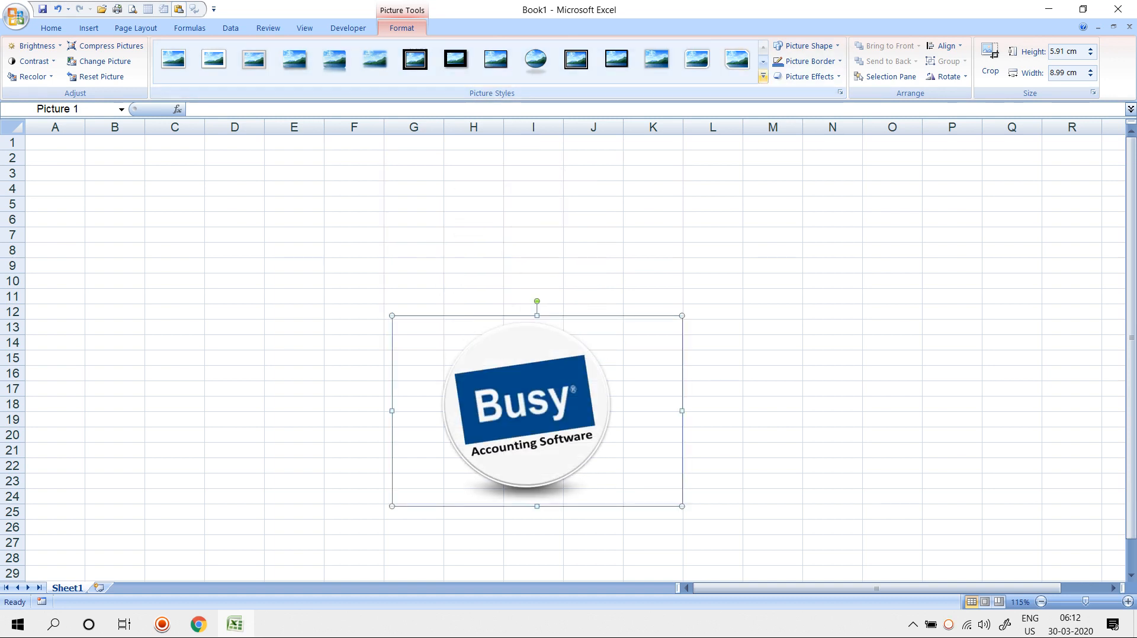
left_click(764, 76)
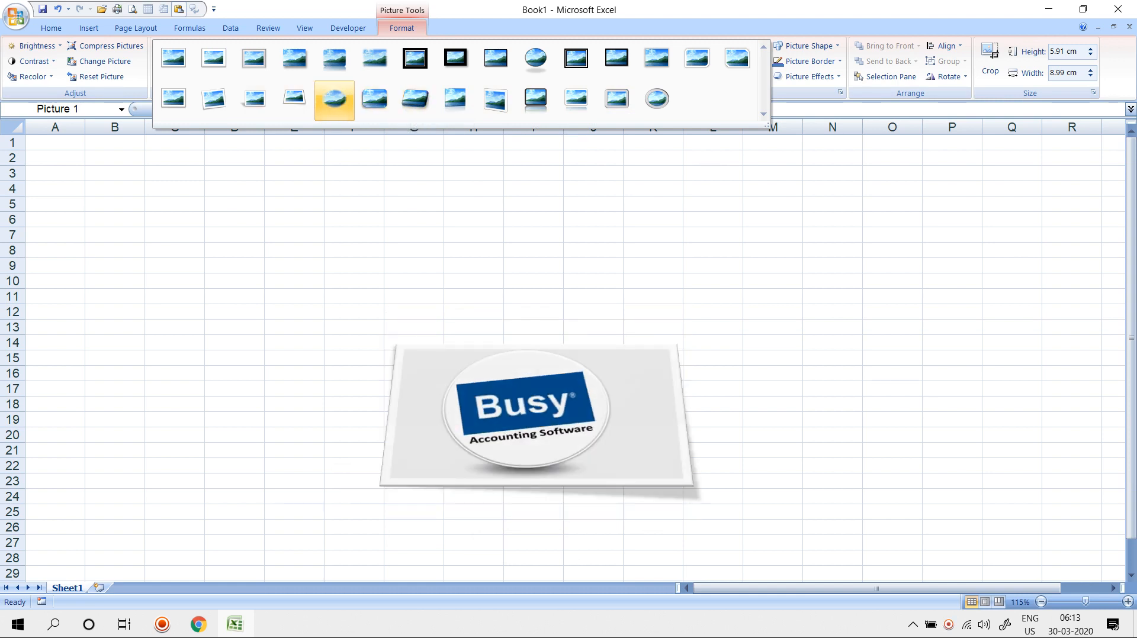
left_click(334, 100)
Move the logo picture up to about columns E to J, rows 2 to 14, and view the picture style gallery.
left_click_drag(522, 414, 438, 255)
left_click(773, 326)
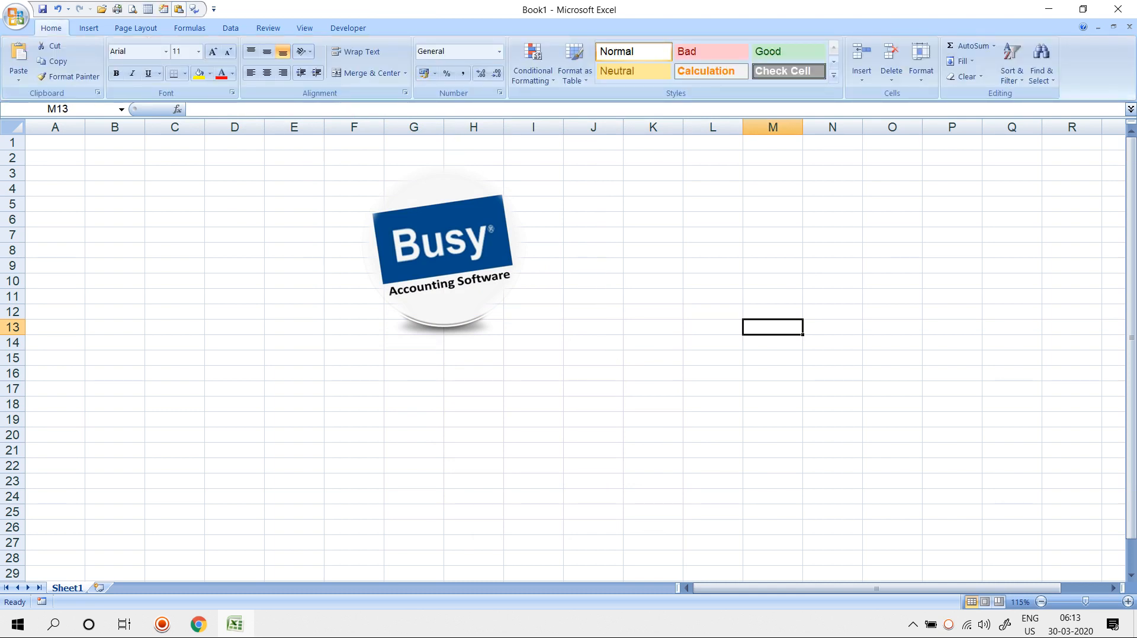
left_click(454, 250)
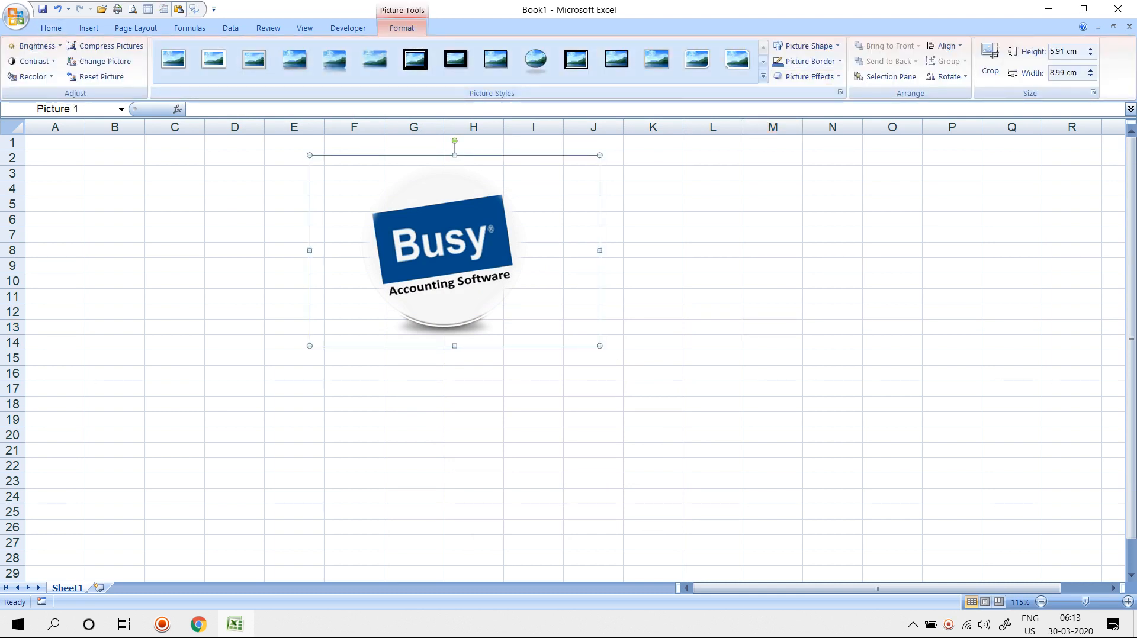
left_click(764, 76)
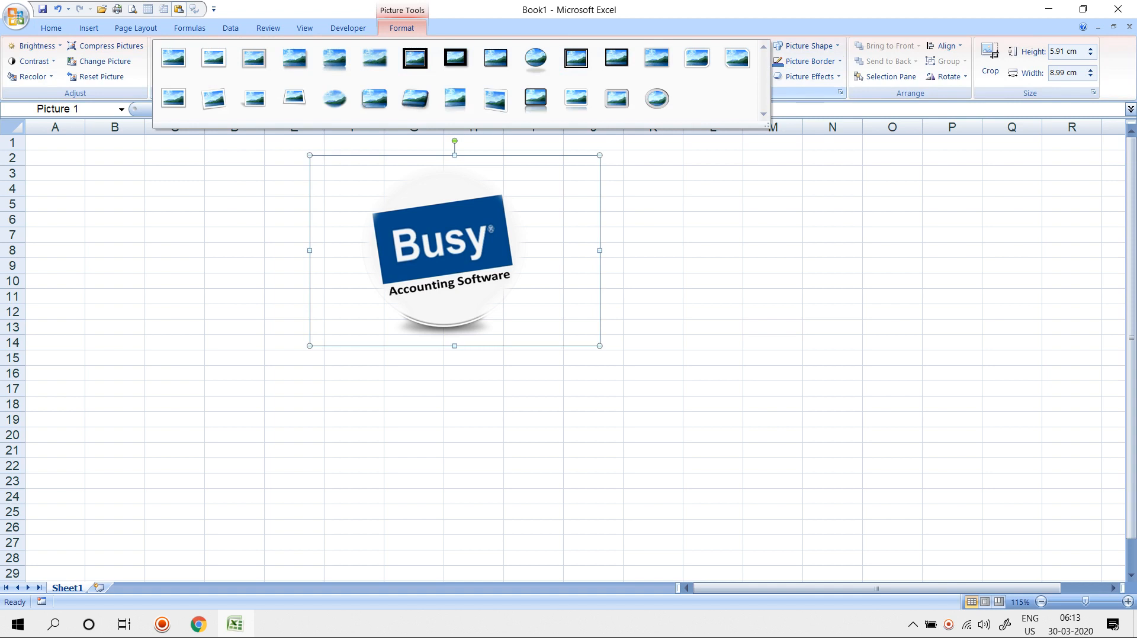
Change the logo picture's shape to a pie, a smiley face and a heart in turn.
left_click(807, 46)
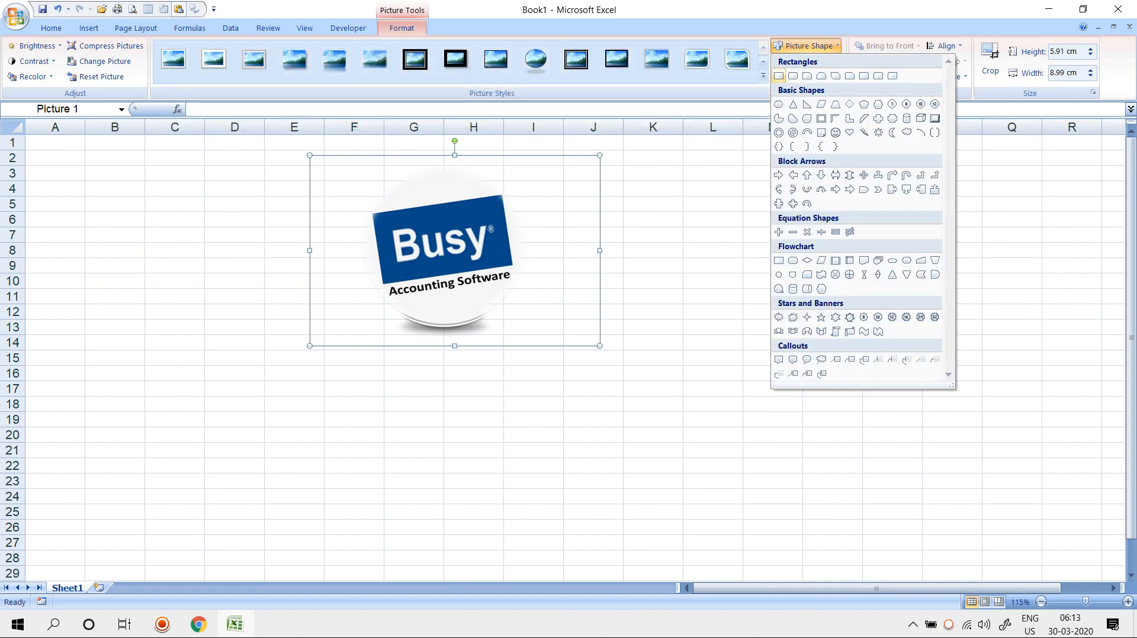
left_click(778, 119)
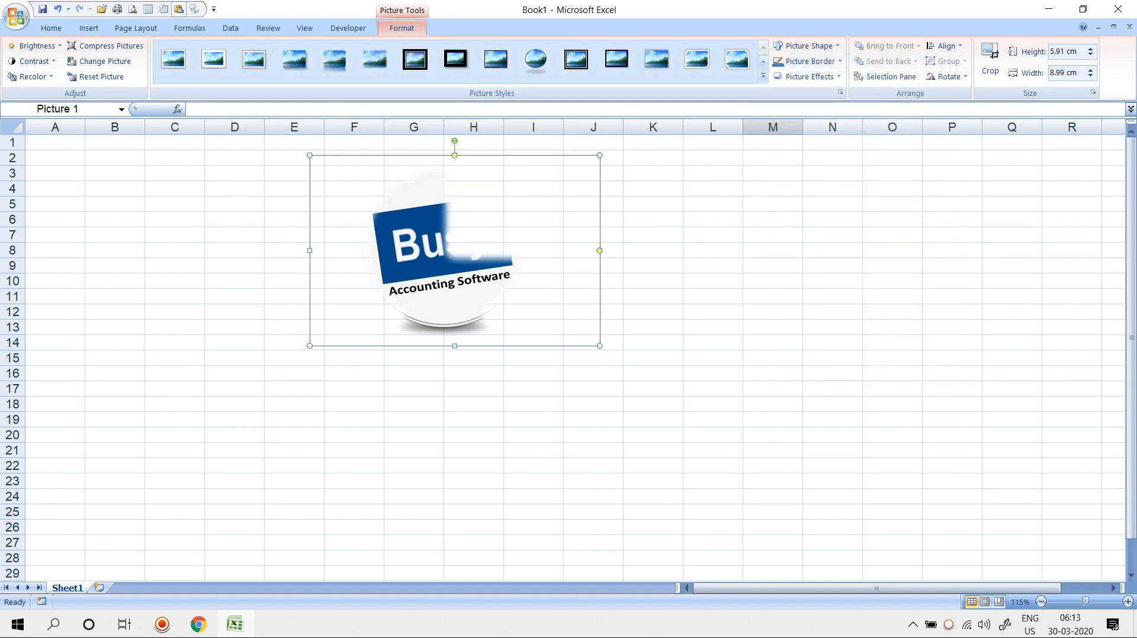
left_click(807, 46)
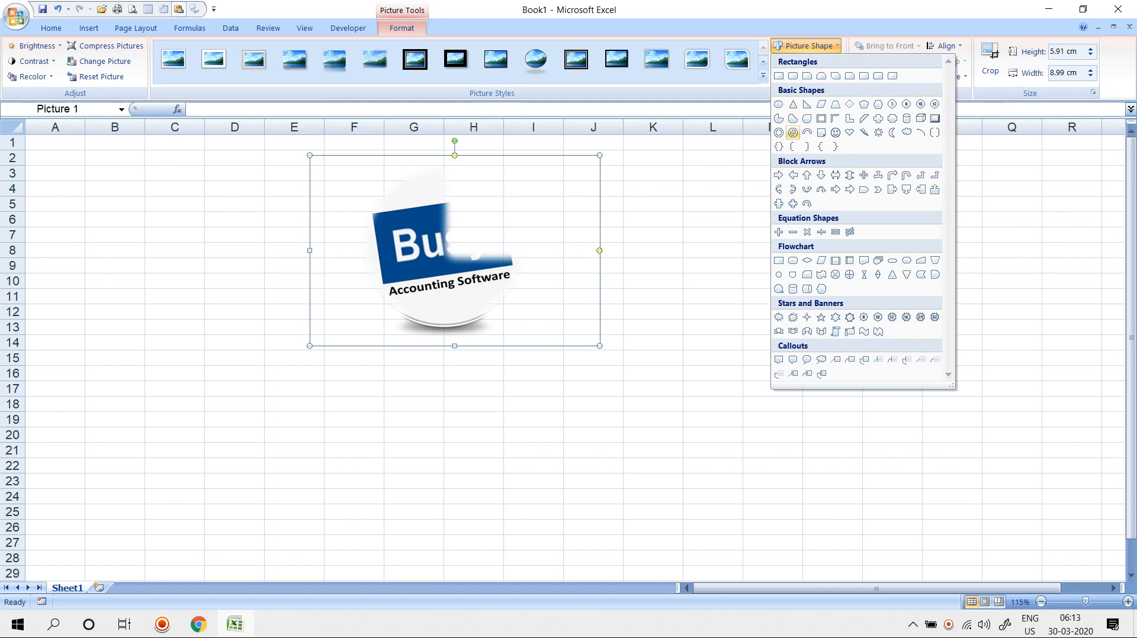
left_click(835, 133)
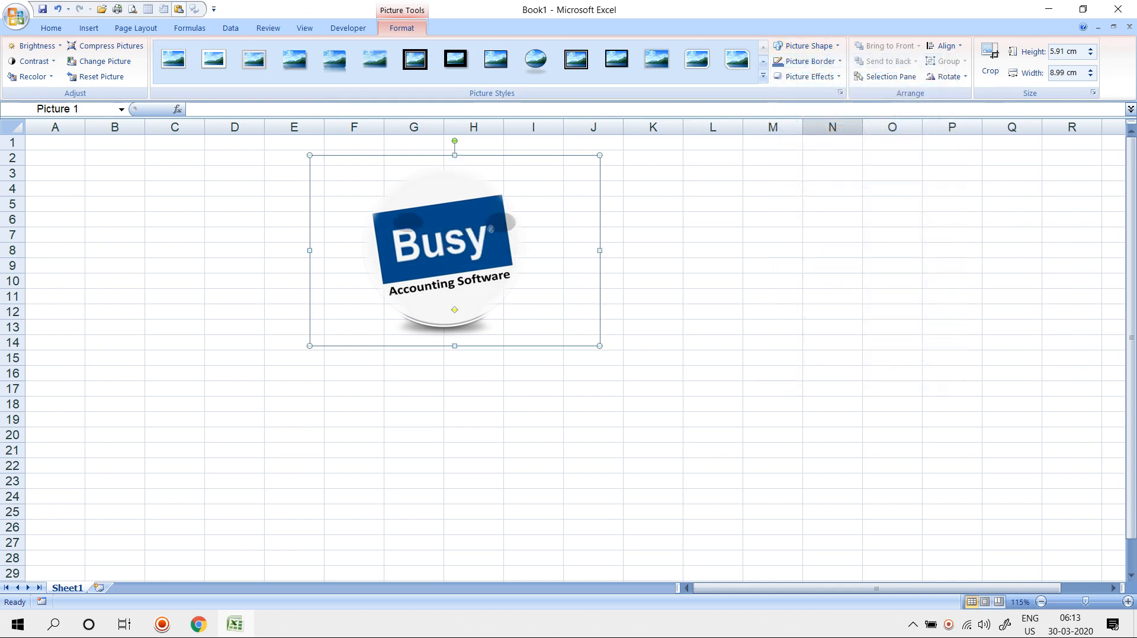
left_click(807, 45)
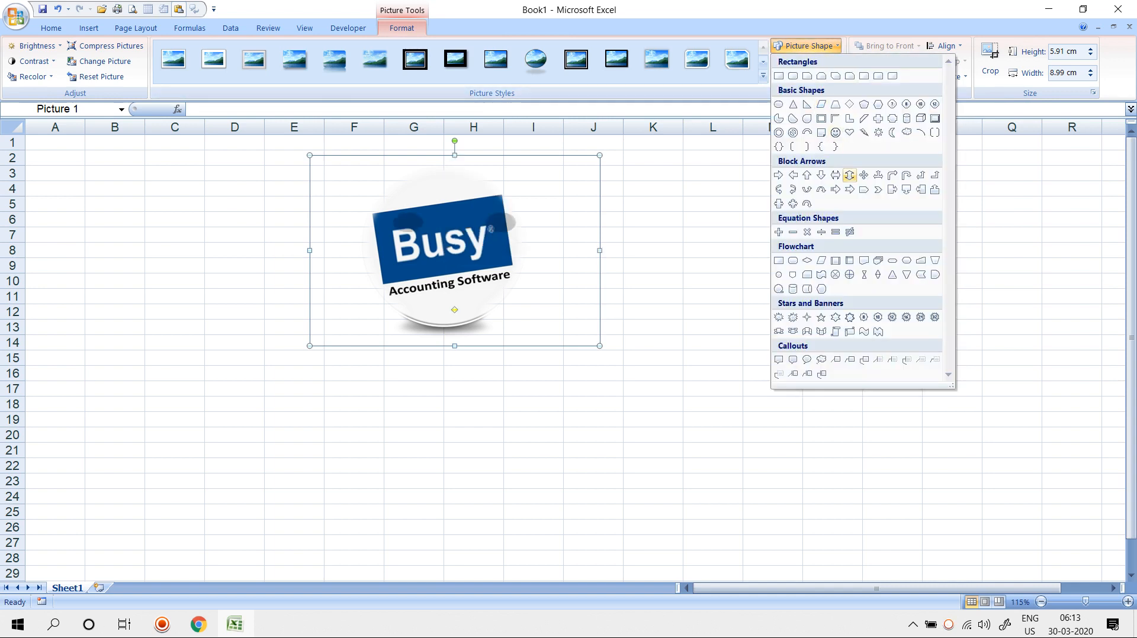
left_click(849, 132)
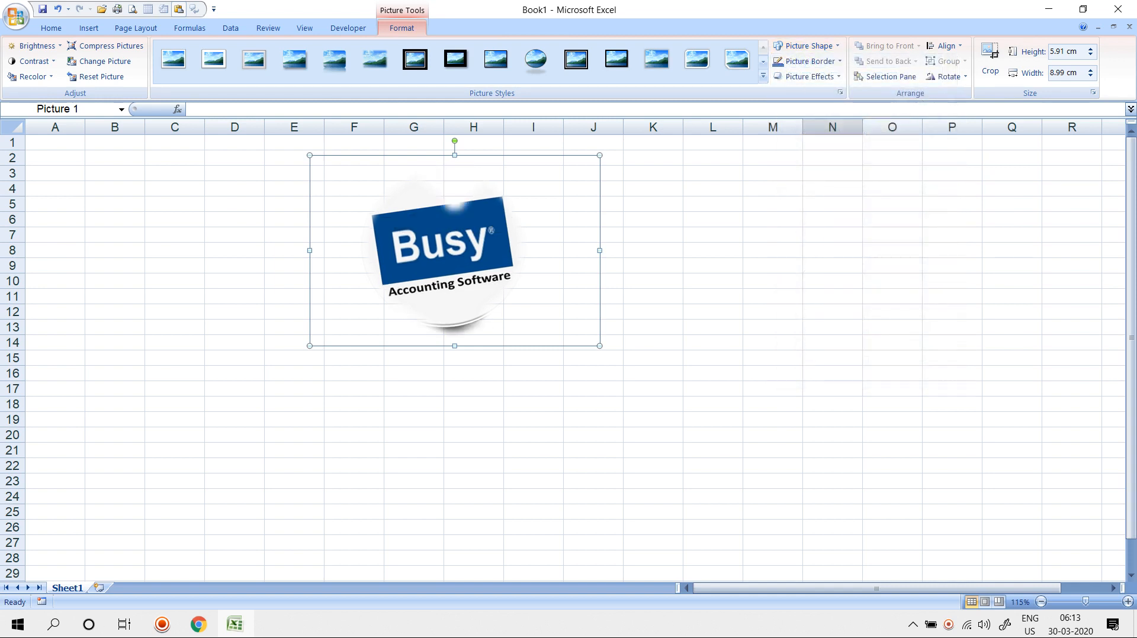
Change the logo picture's shape to the flowchart terminator and then to the right block arrow.
left_click(807, 45)
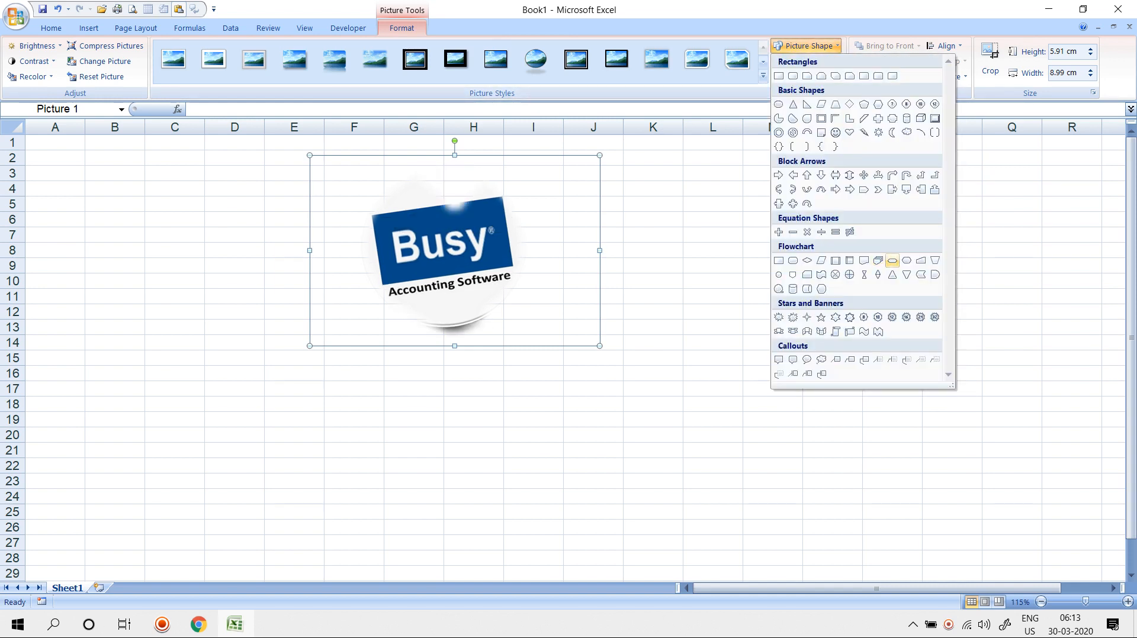
left_click(891, 260)
left_click(807, 45)
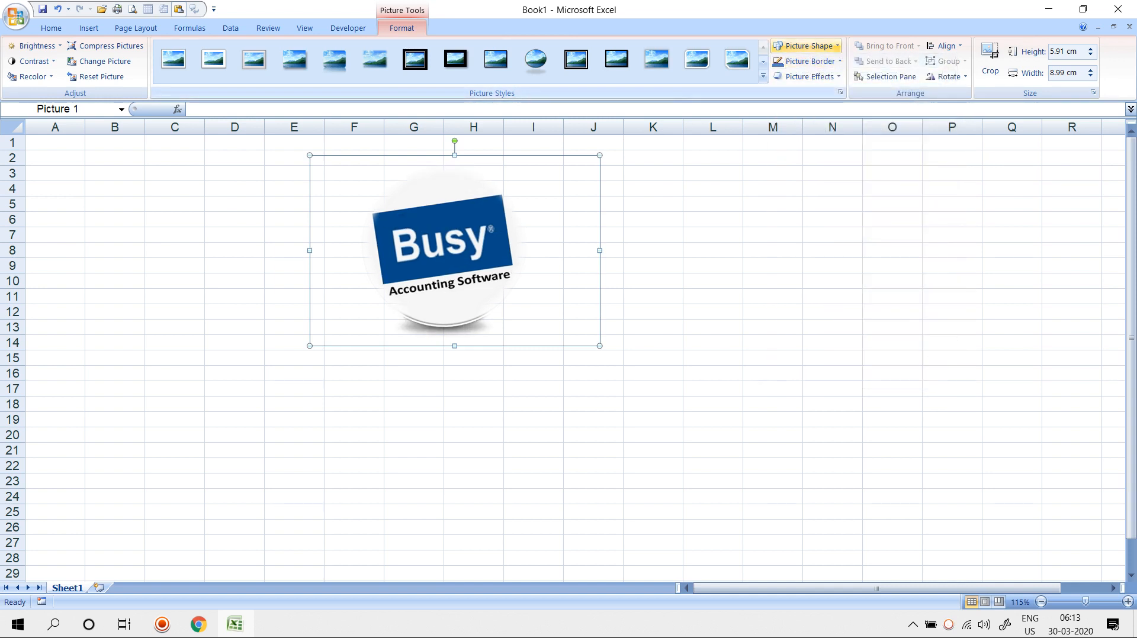
left_click(778, 175)
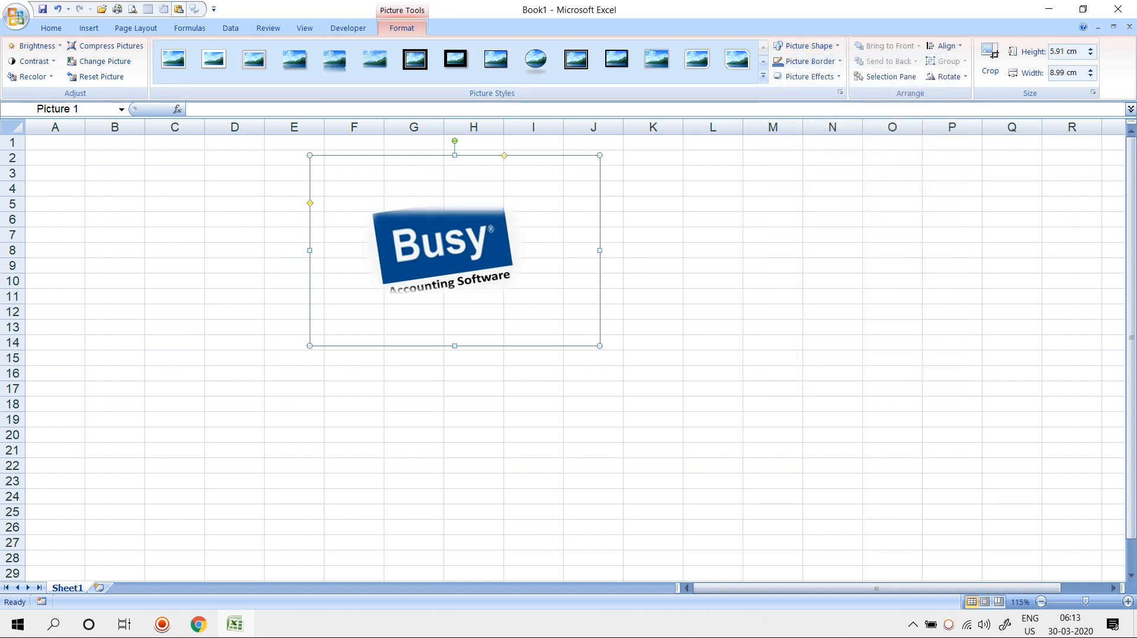
left_click_drag(443, 249, 445, 247)
Undo the logo picture's shape changes and its last move, keeping the soft-edged oval style.
key("ctrl+z")
key("ctrl+z")
key("ctrl+z")
key("ctrl+z")
key("ctrl+z")
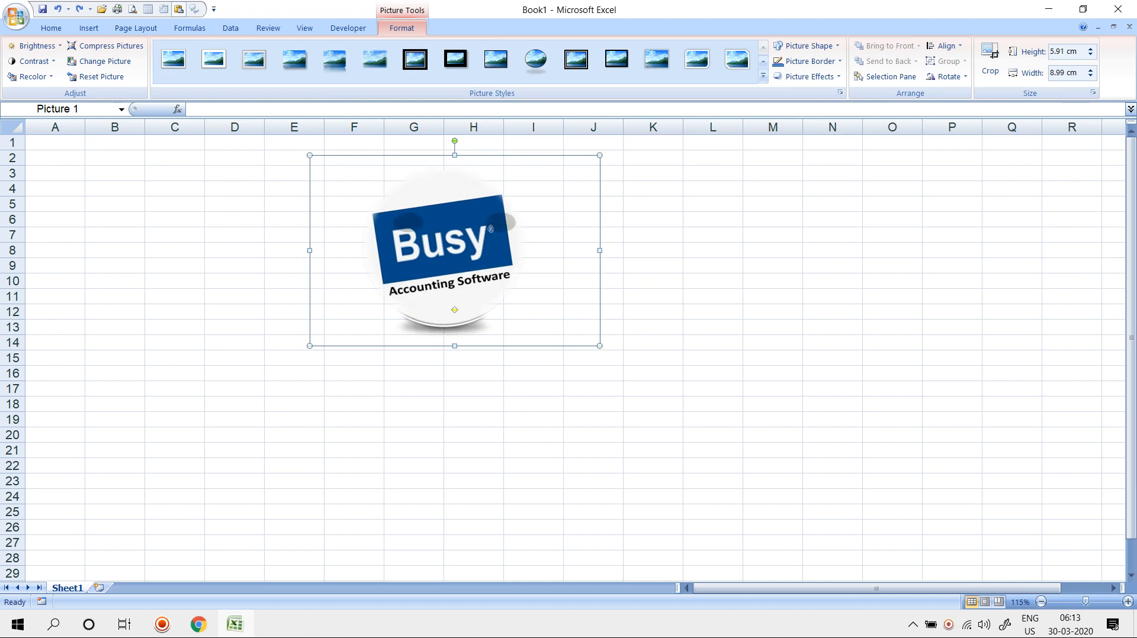
key("ctrl+z")
key("ctrl+z")
key("ctrl+z")
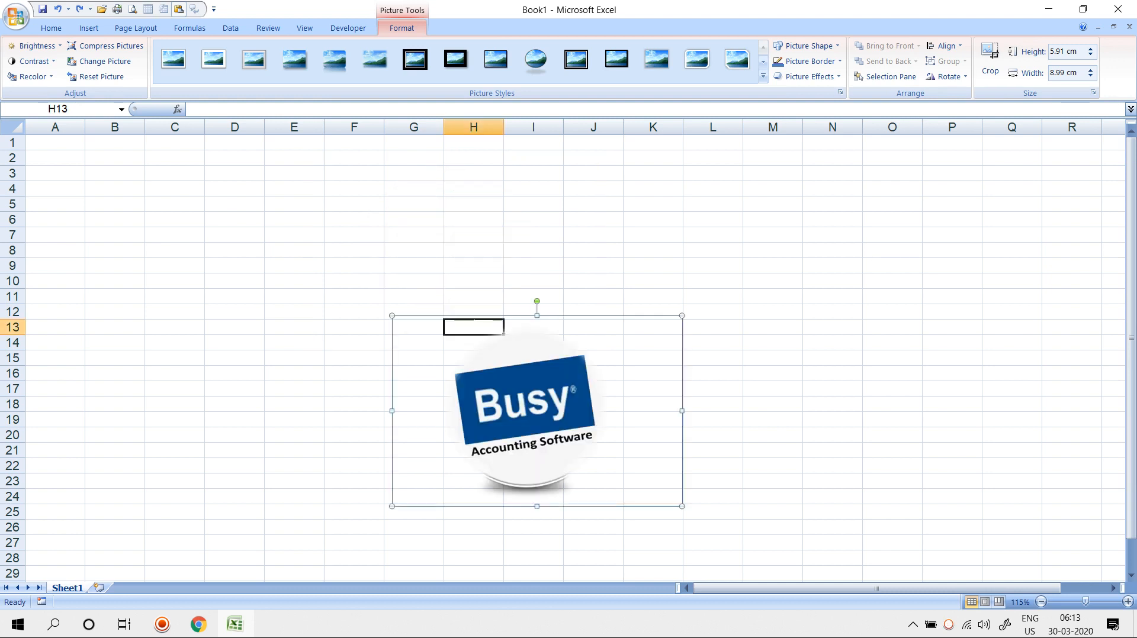
Undo the soft-edged oval style on the logo picture.
key("ctrl+z")
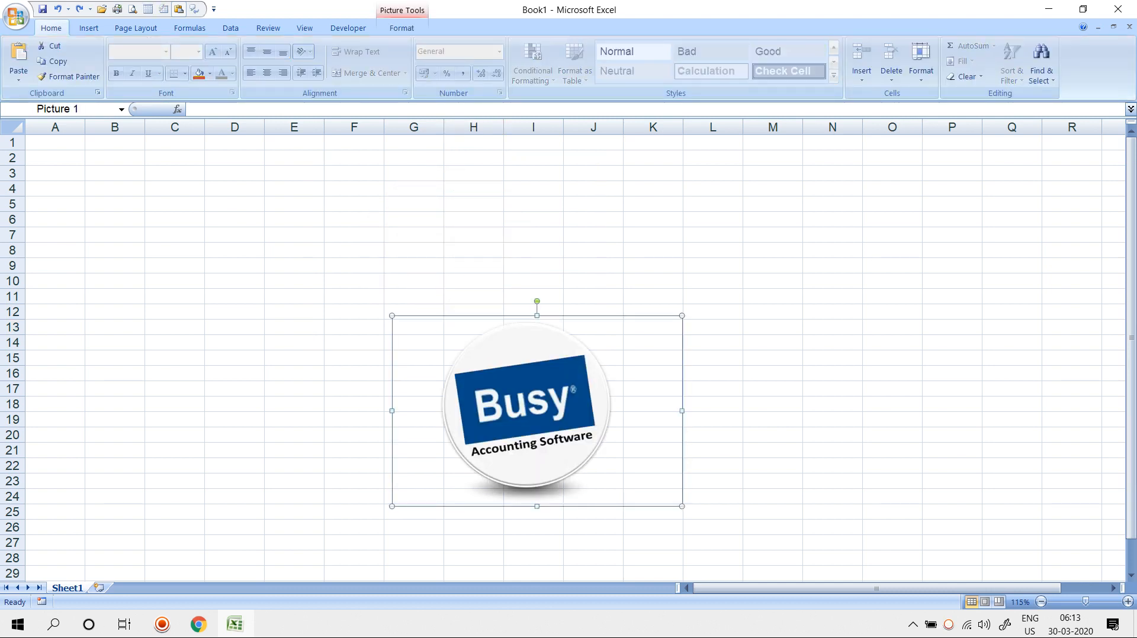
Try the smiley face shape on the logo picture, undo it, and view the remaining picture shapes.
left_click(402, 28)
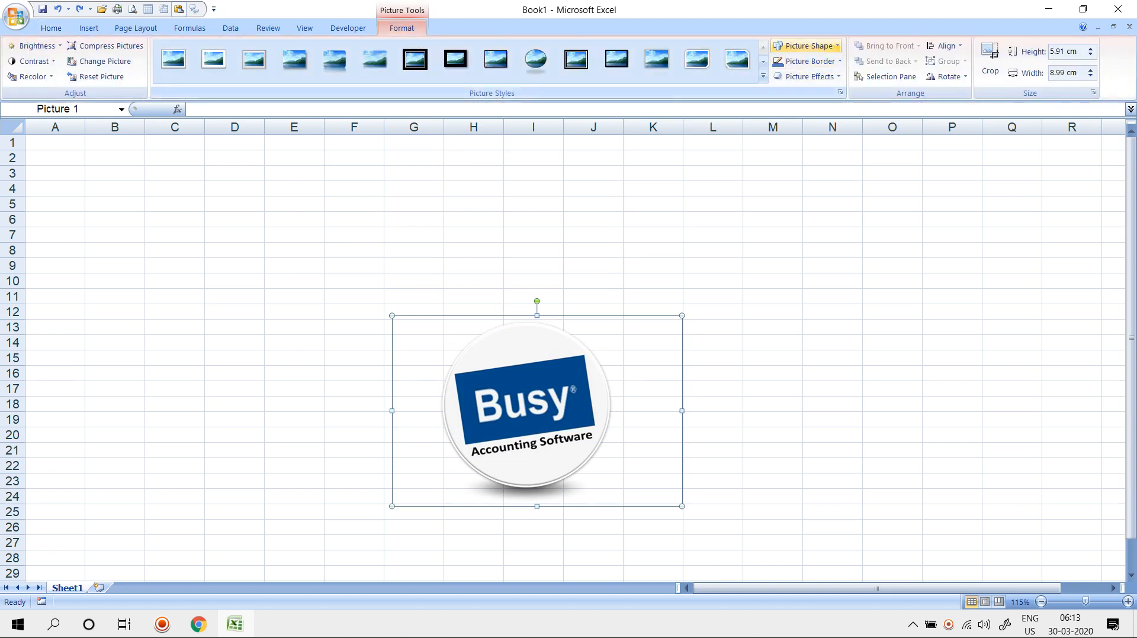
left_click(806, 46)
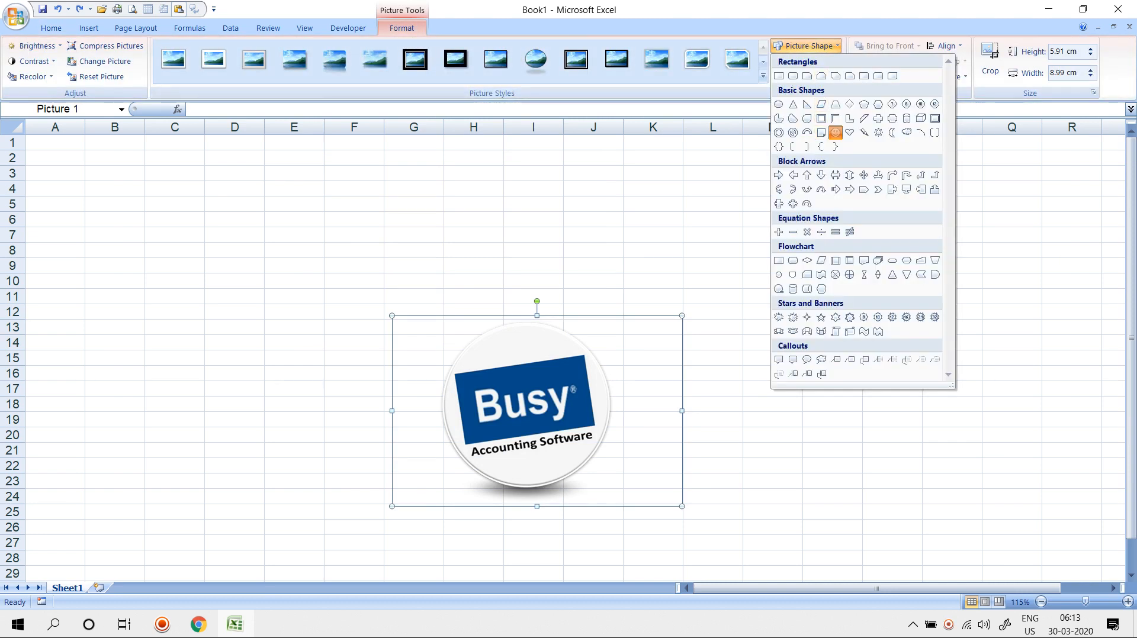
left_click(835, 132)
left_click(832, 142)
left_click(537, 411)
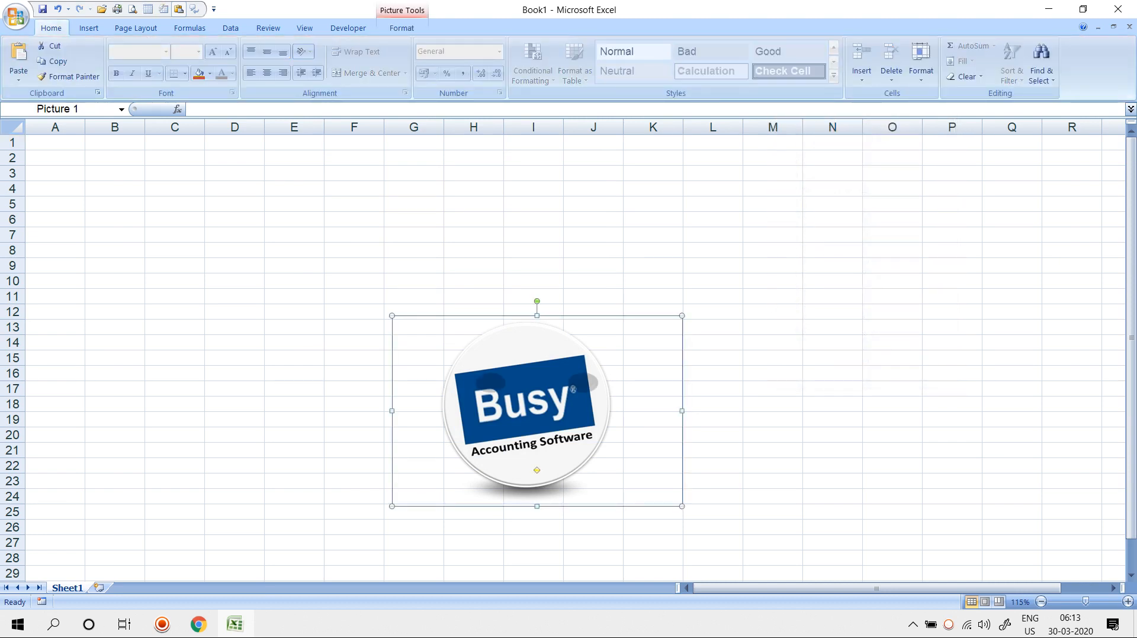
key("ctrl+z")
left_click(402, 28)
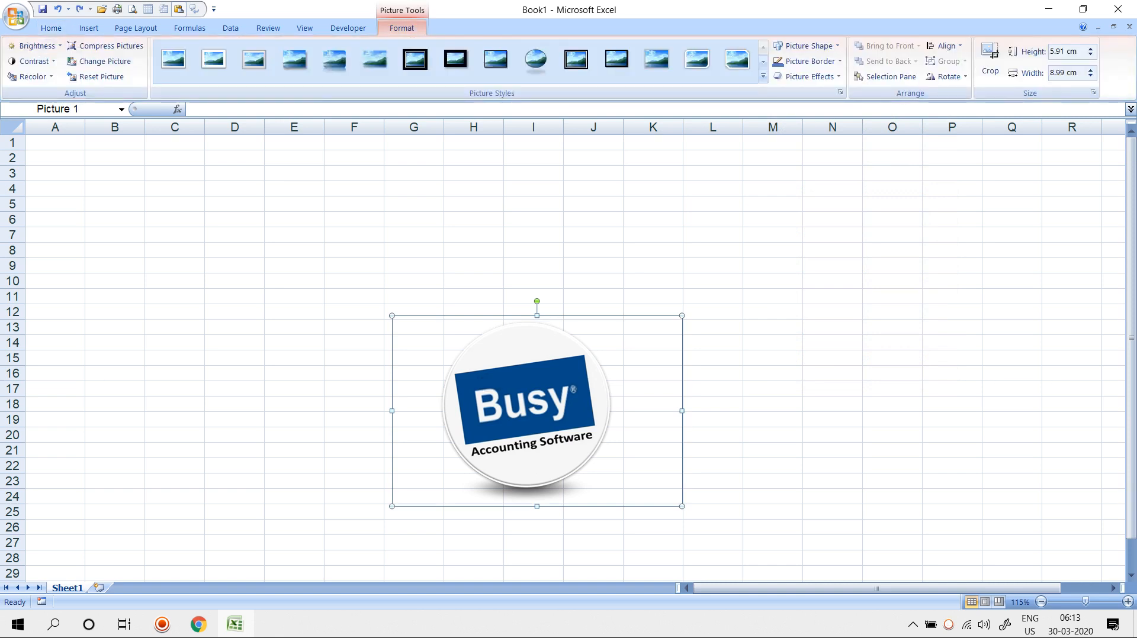
left_click(806, 47)
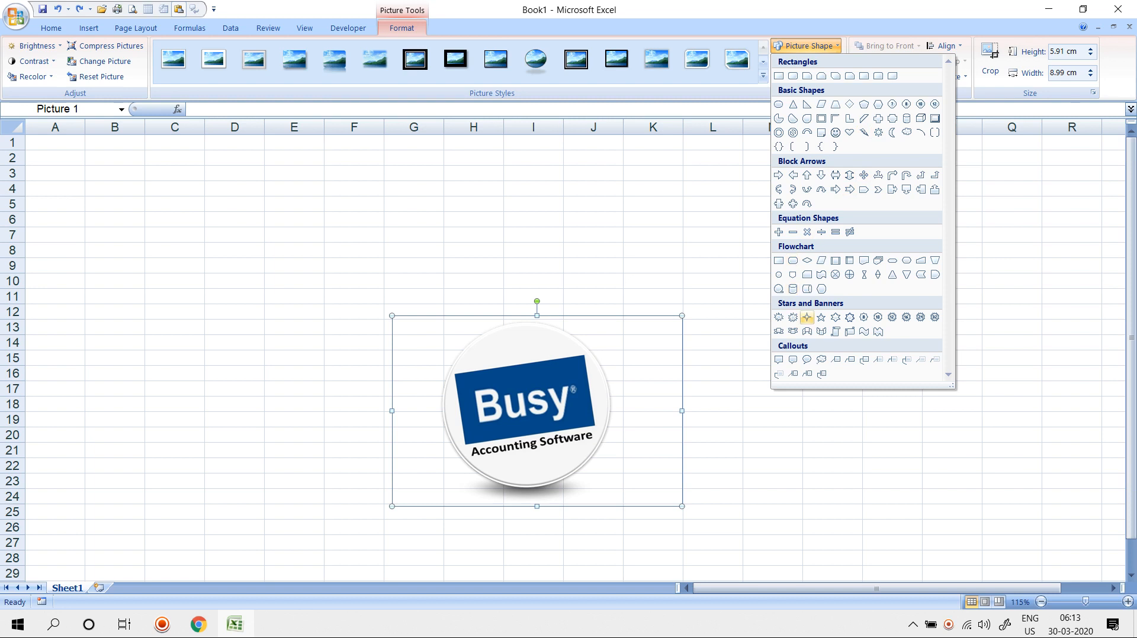
key("Escape")
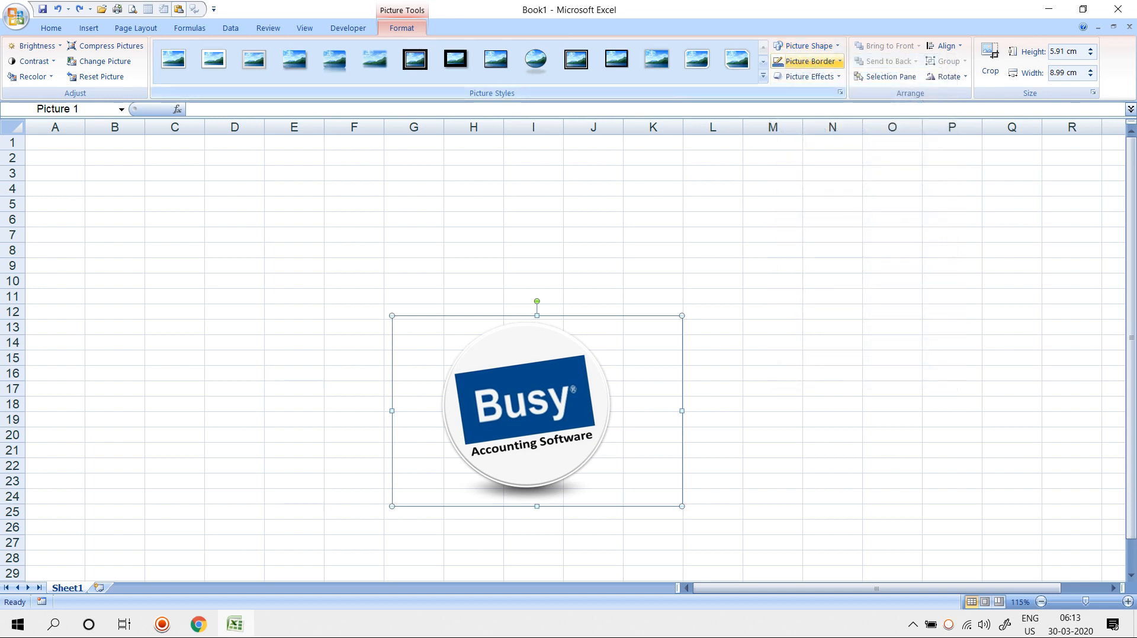
Give the logo picture a 2¼ pt border in standard red.
left_click(810, 61)
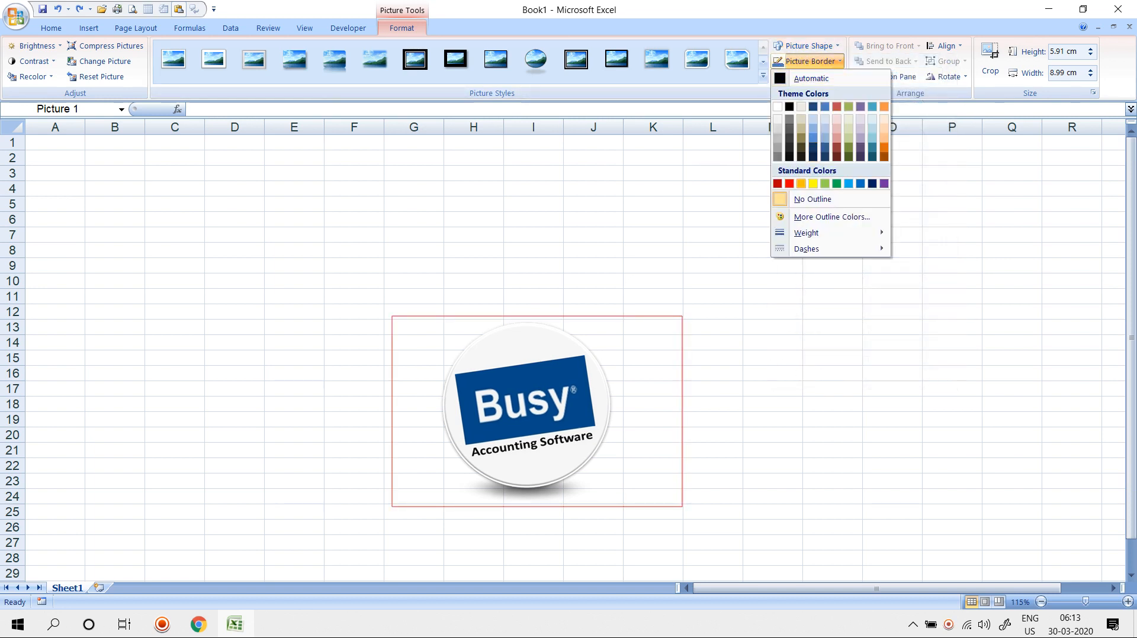
mouse_move(853, 233)
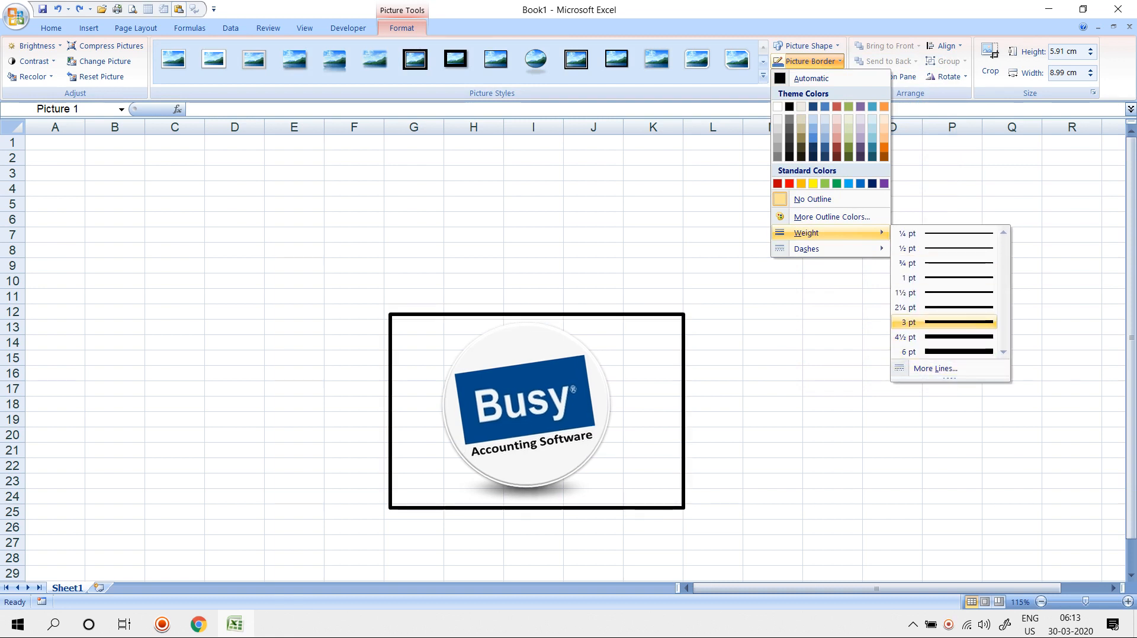
left_click(948, 308)
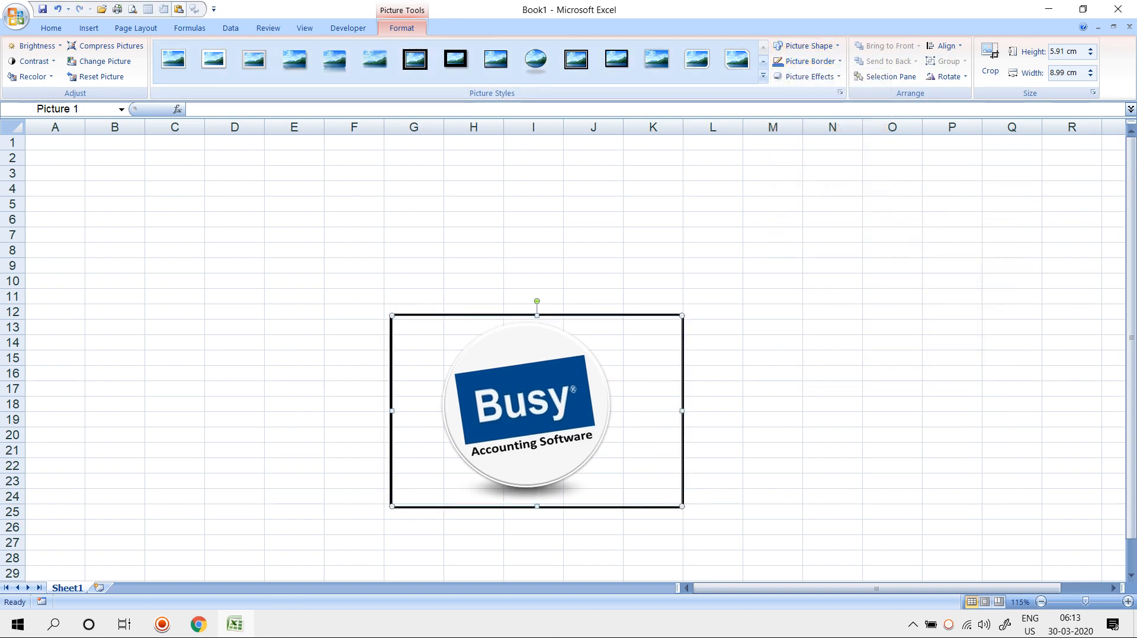
left_click(811, 61)
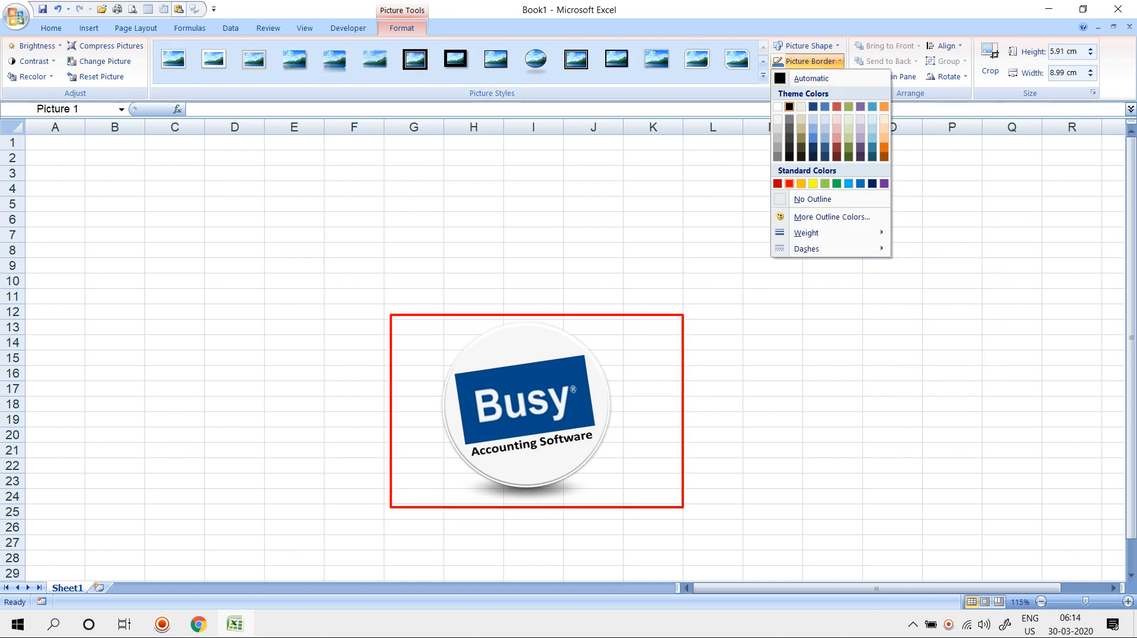
left_click(790, 183)
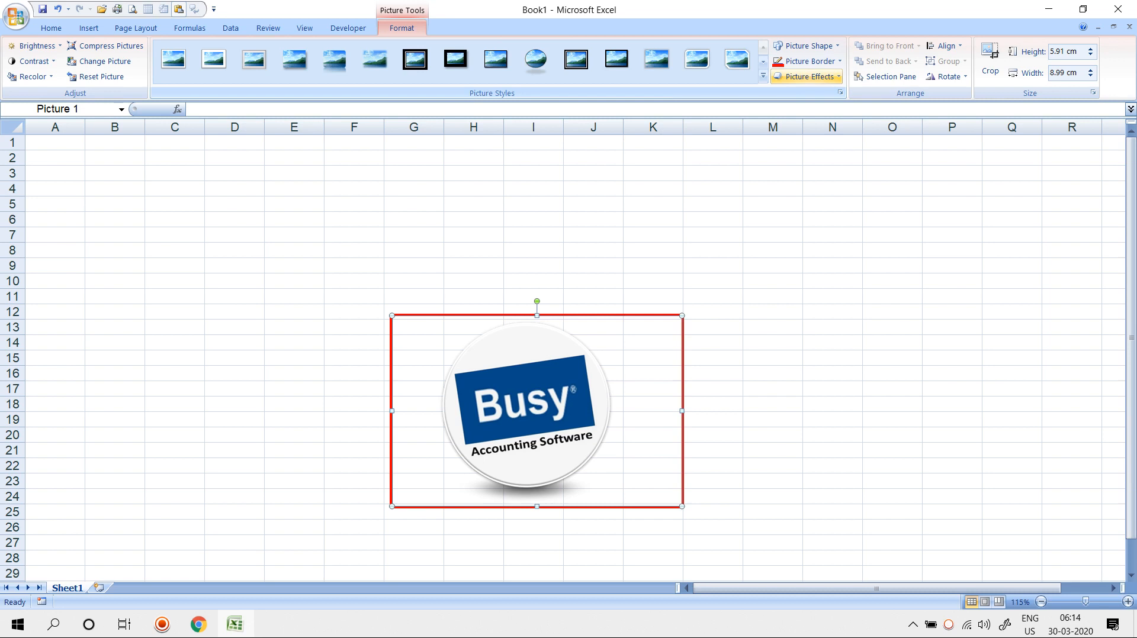
Apply the first preset effect to the logo picture and move it up to about columns F to K, rows 3 to 14.
left_click(808, 76)
mouse_move(815, 101)
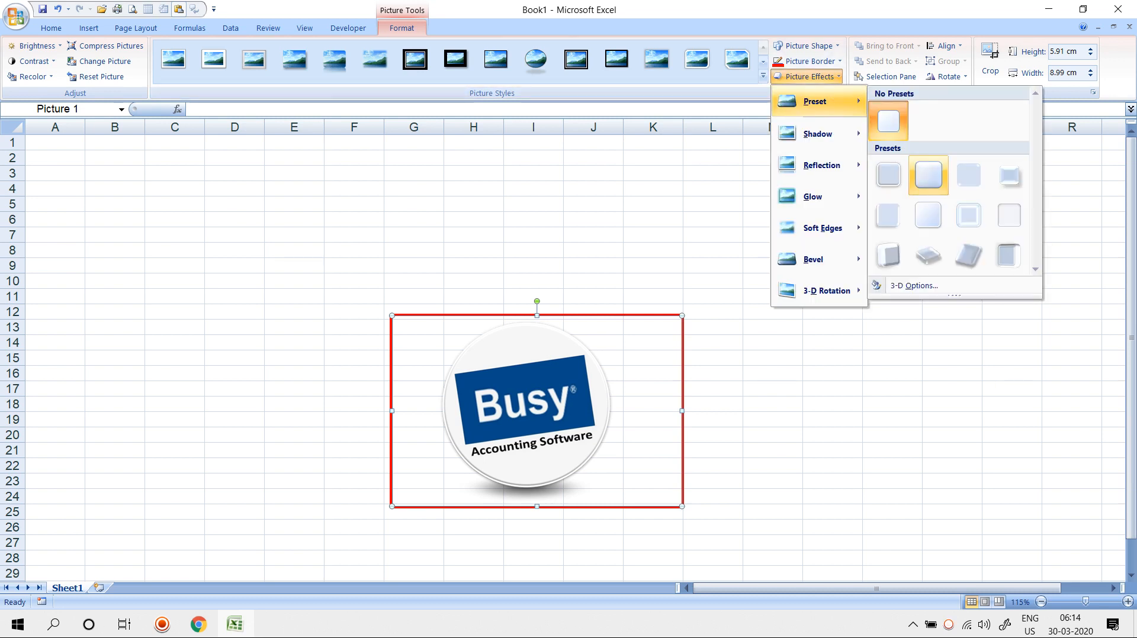
left_click(893, 180)
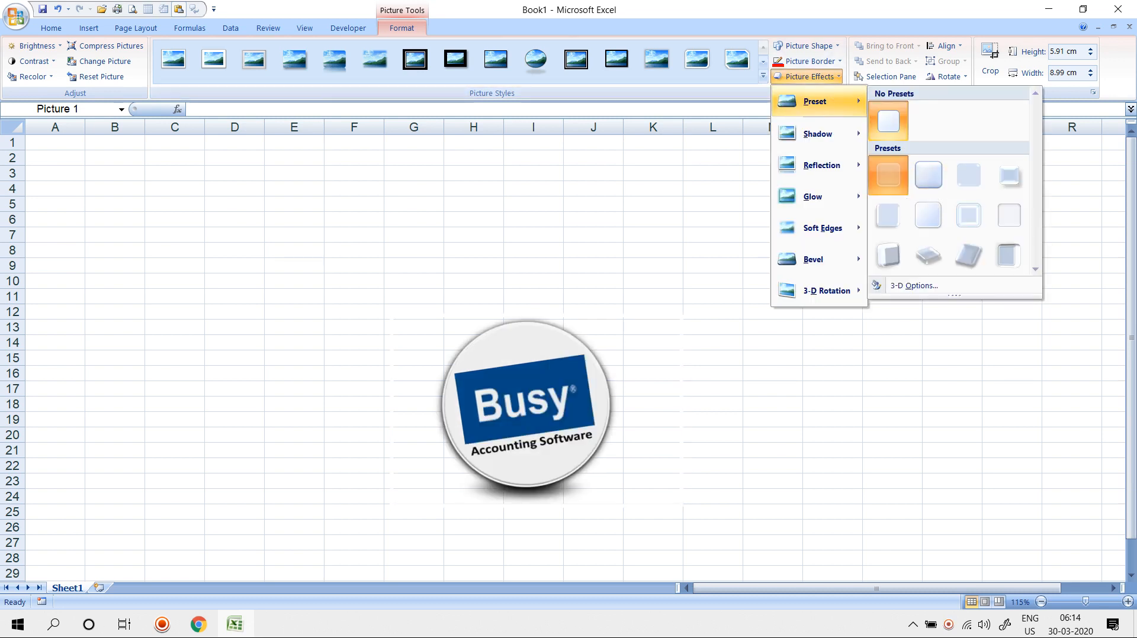
left_click(713, 281)
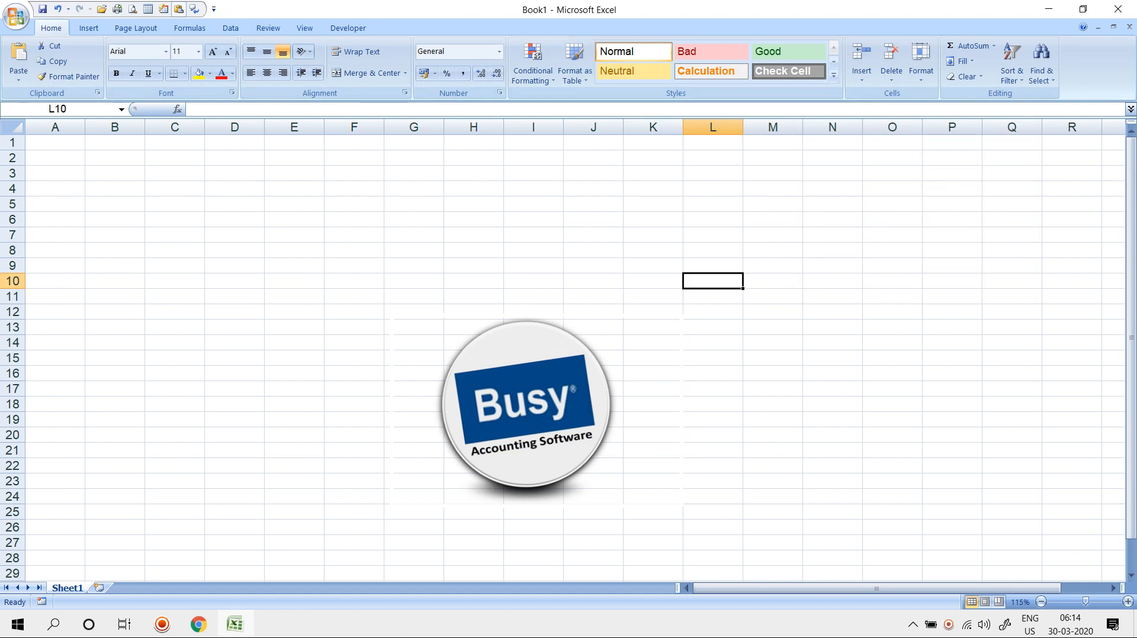
left_click_drag(527, 405, 509, 252)
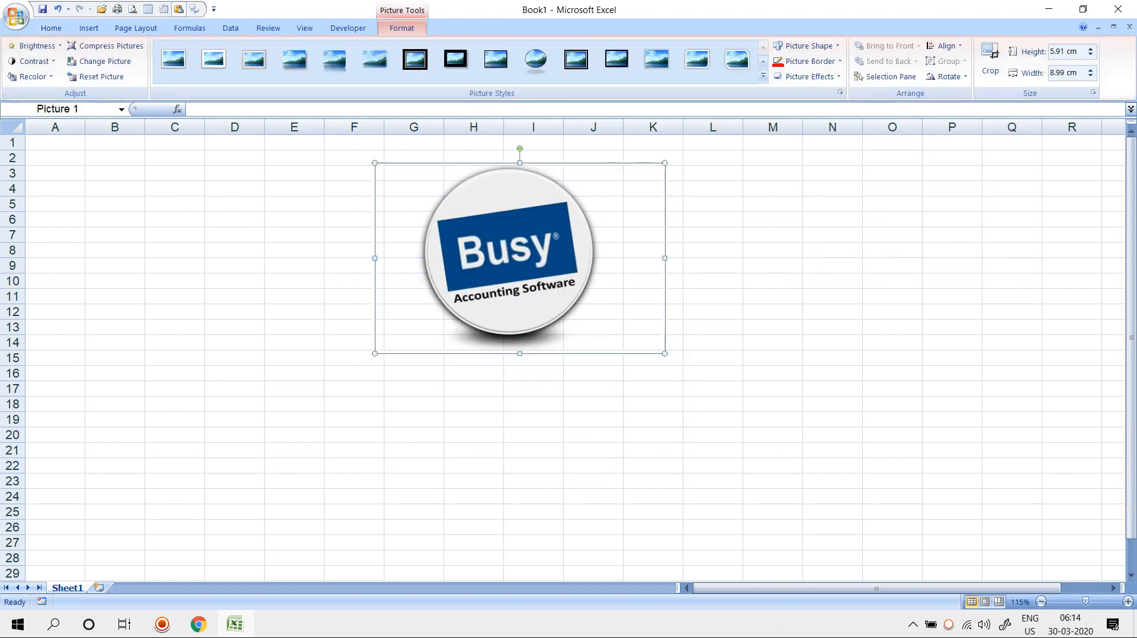
left_click(773, 296)
Apply the lower-left perspective shadow to the logo picture and nudge the picture slightly.
left_click(509, 253)
left_click(810, 76)
mouse_move(817, 134)
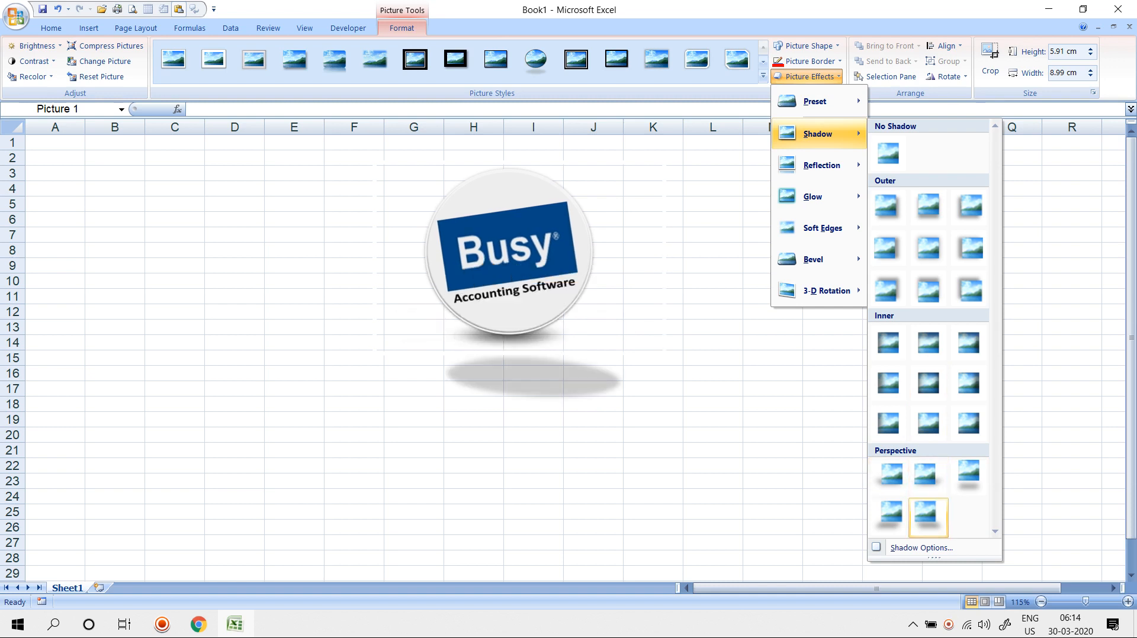
left_click(888, 518)
left_click_drag(509, 261, 511, 260)
left_click(832, 205)
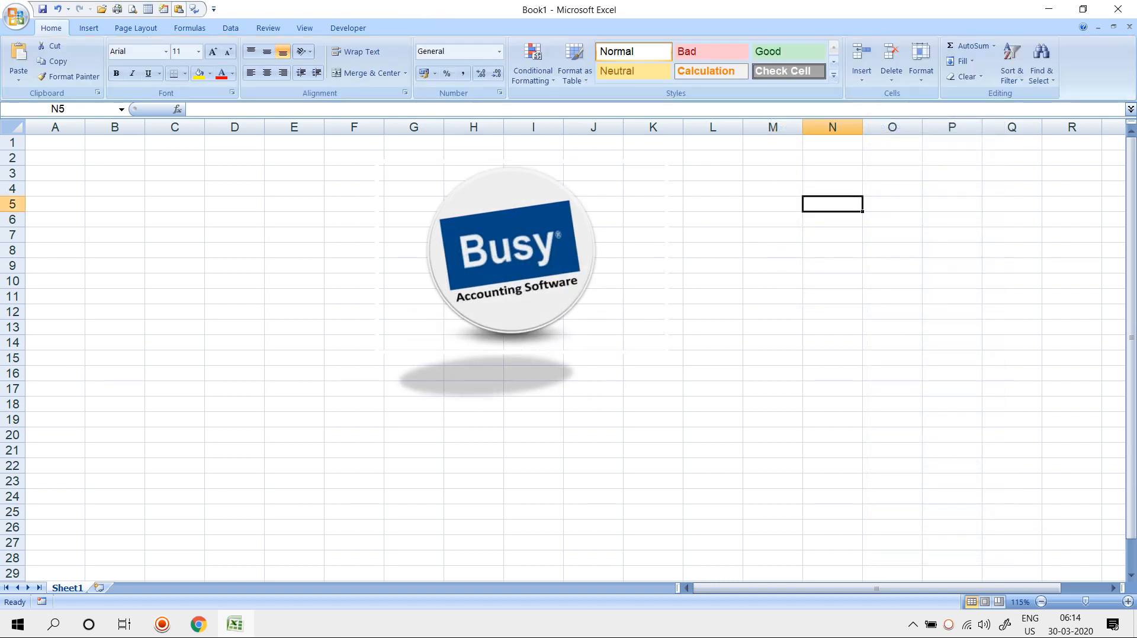
left_click(533, 254)
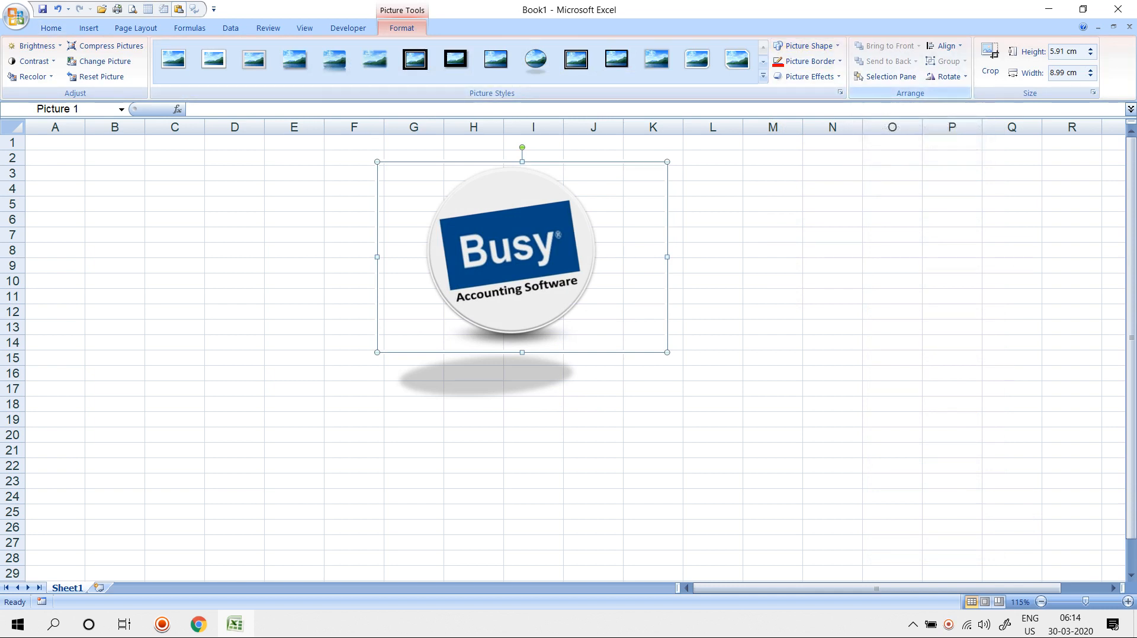
left_click(832, 189)
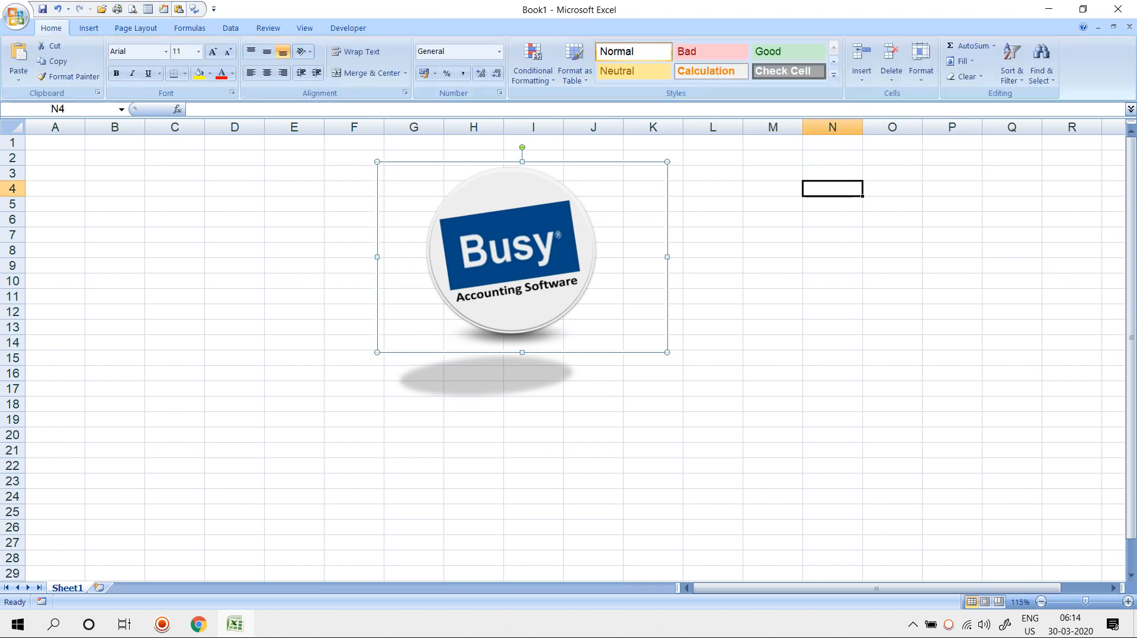
left_click(533, 255)
Undo the logo picture's nudge, perspective shadow, move and preset effect, back to the plain red border.
key("ctrl+z")
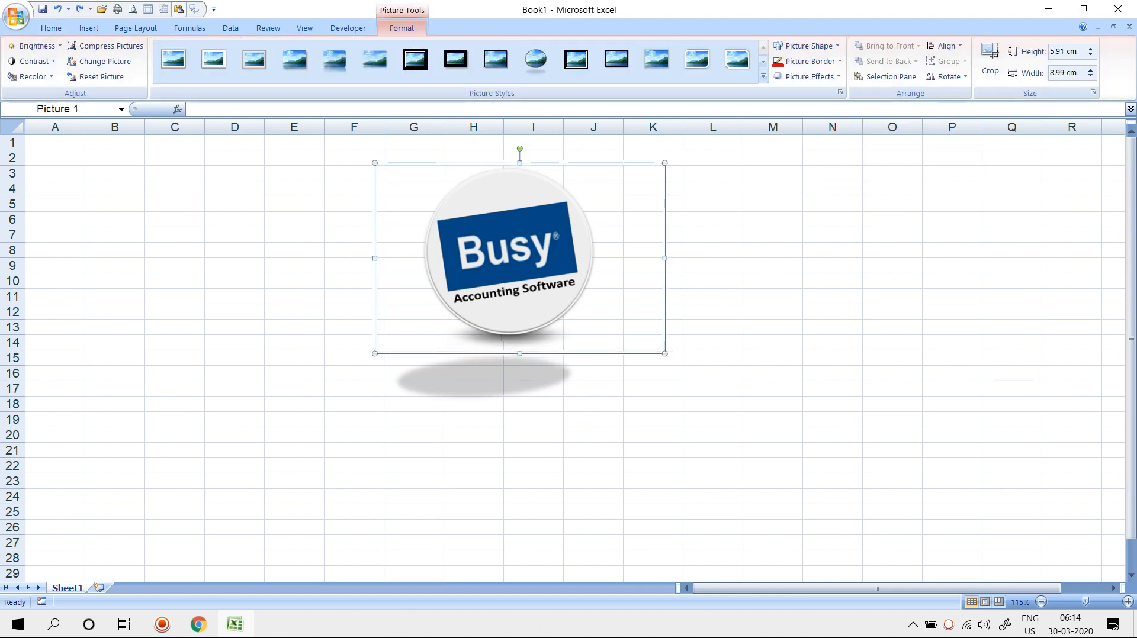
key("ctrl+z")
key("ctrl+z")
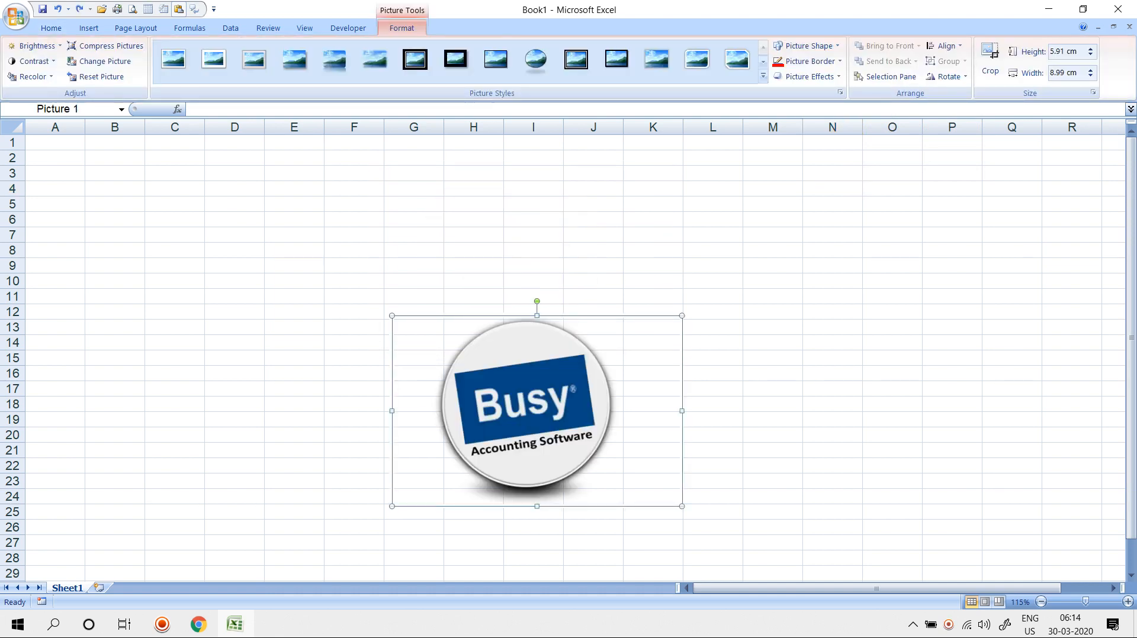
key("ctrl+z")
Move the red-bordered logo picture to about columns F to K, rows 4 to 16, and place two overlapping copies to its right.
left_click_drag(524, 408, 800, 274)
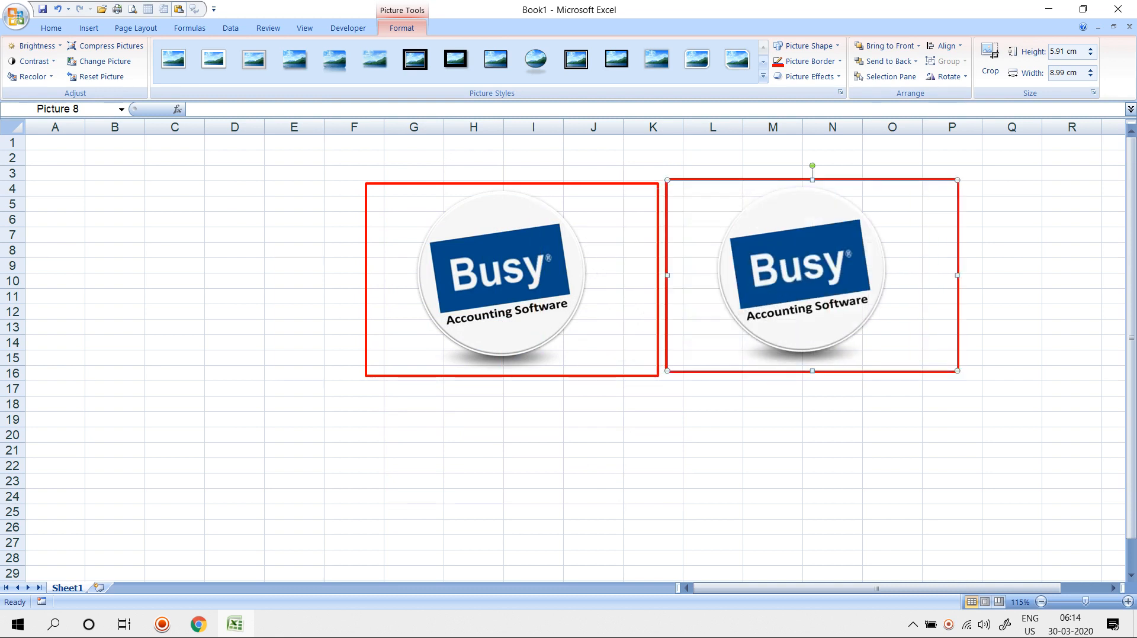
key("ctrl+z")
left_click_drag(675, 274, 794, 276, "ctrl")
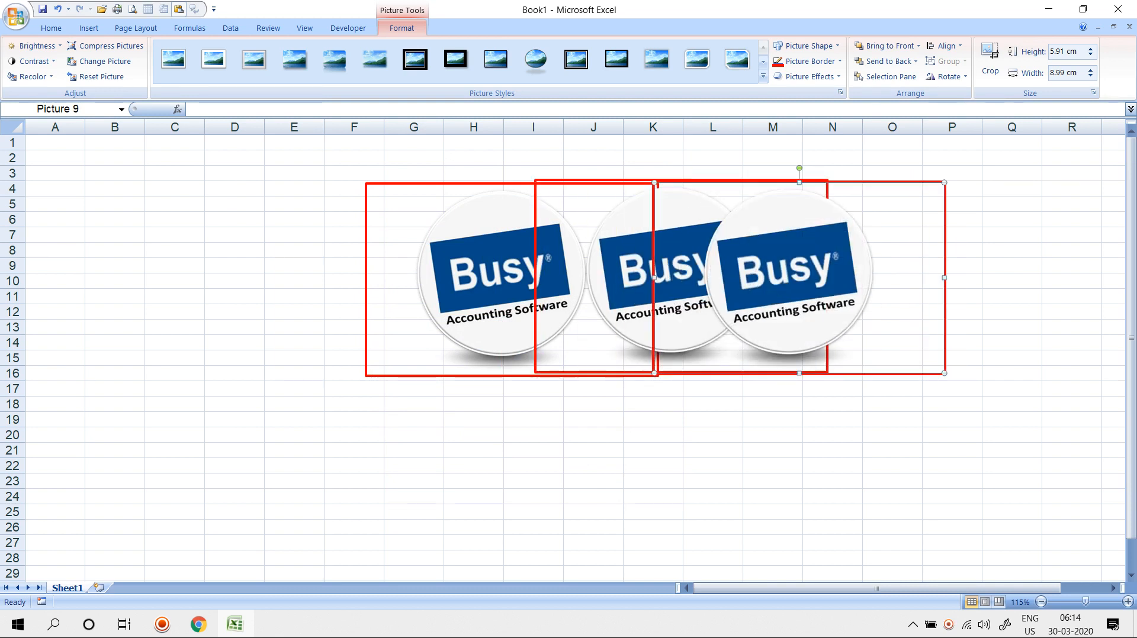
Bring the leftmost logo picture to the front and send it to the back again.
left_click(486, 275)
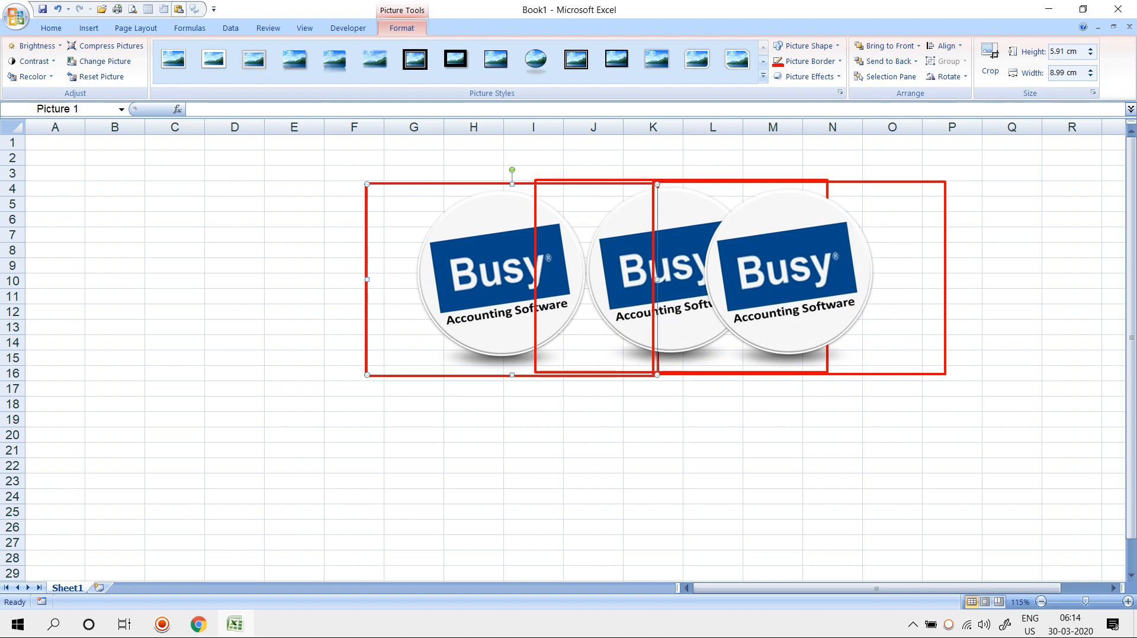
left_click(885, 46)
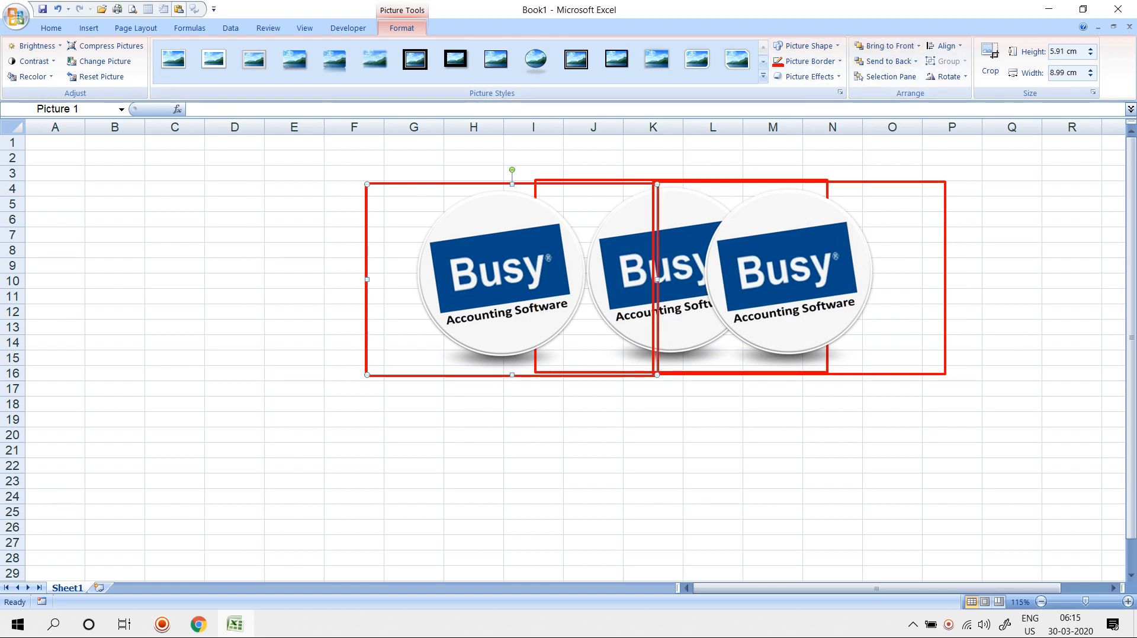
left_click(888, 61)
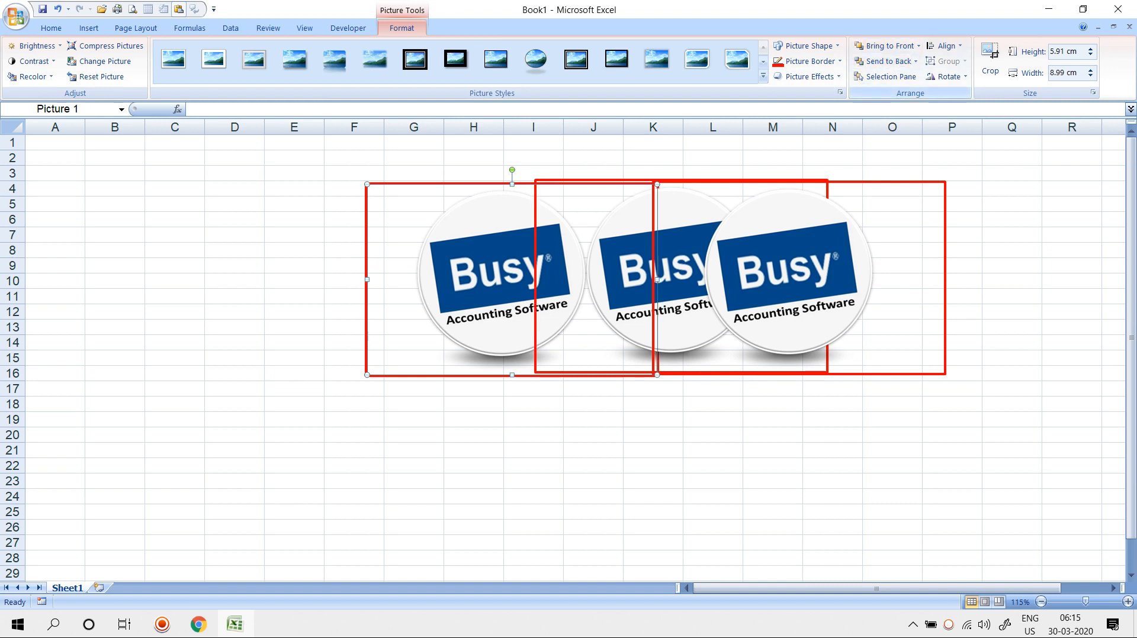
left_click(294, 220)
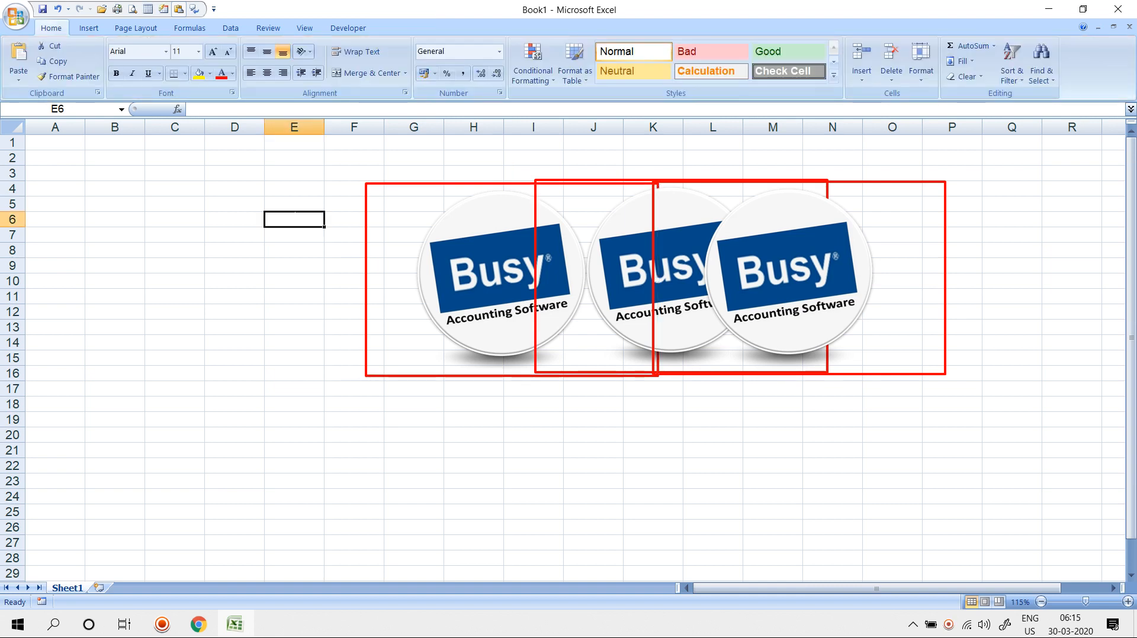
Display the Selection and Visibility list and switch Picture 1, Picture 8 and Picture 9 off and back on.
left_click(474, 270)
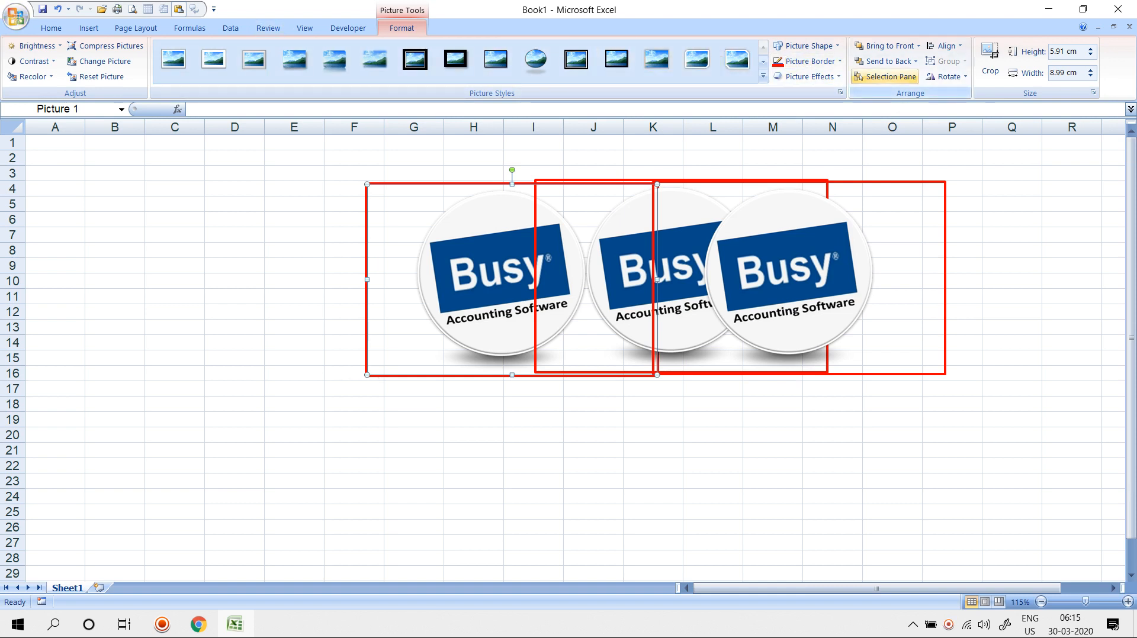
left_click(885, 77)
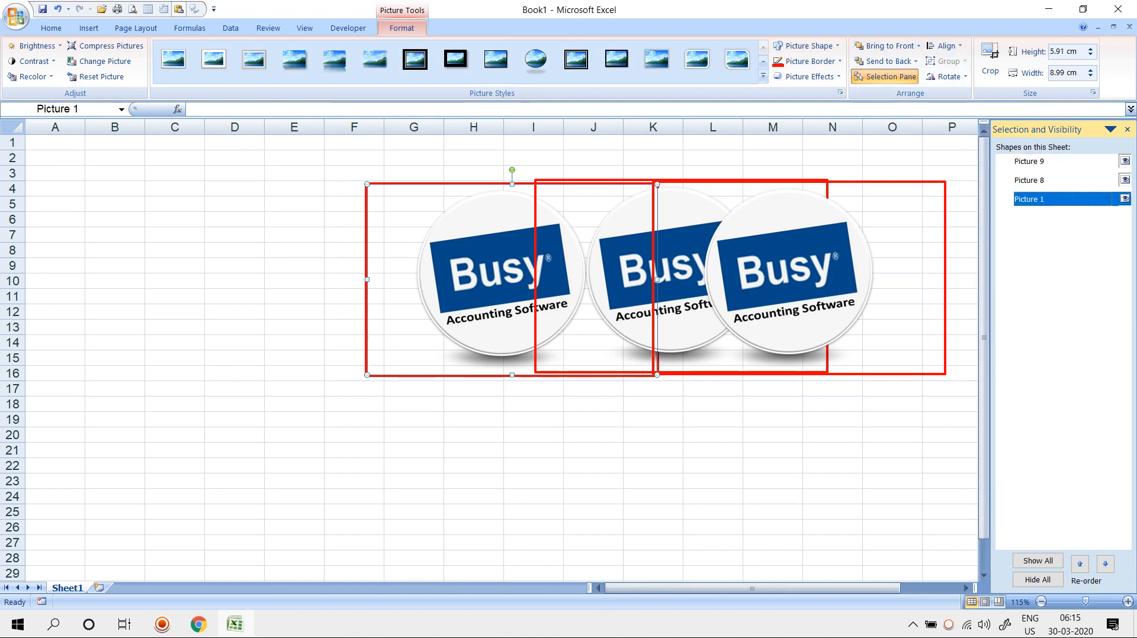
left_click(1125, 199)
left_click(1125, 180)
left_click(1125, 161)
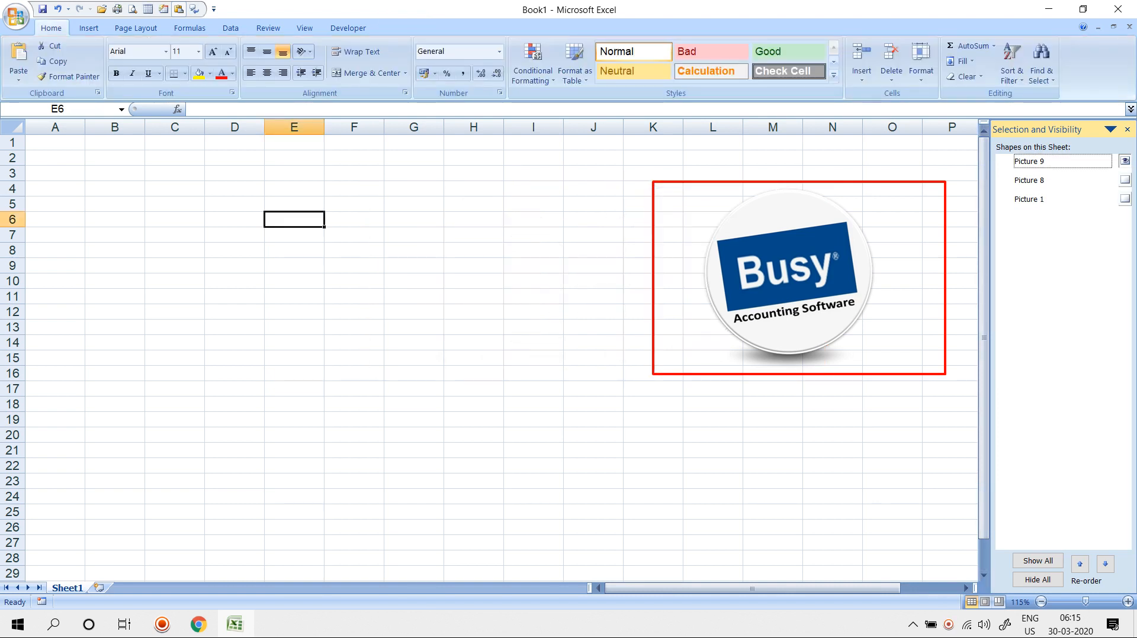
left_click(1124, 161)
left_click(1125, 180)
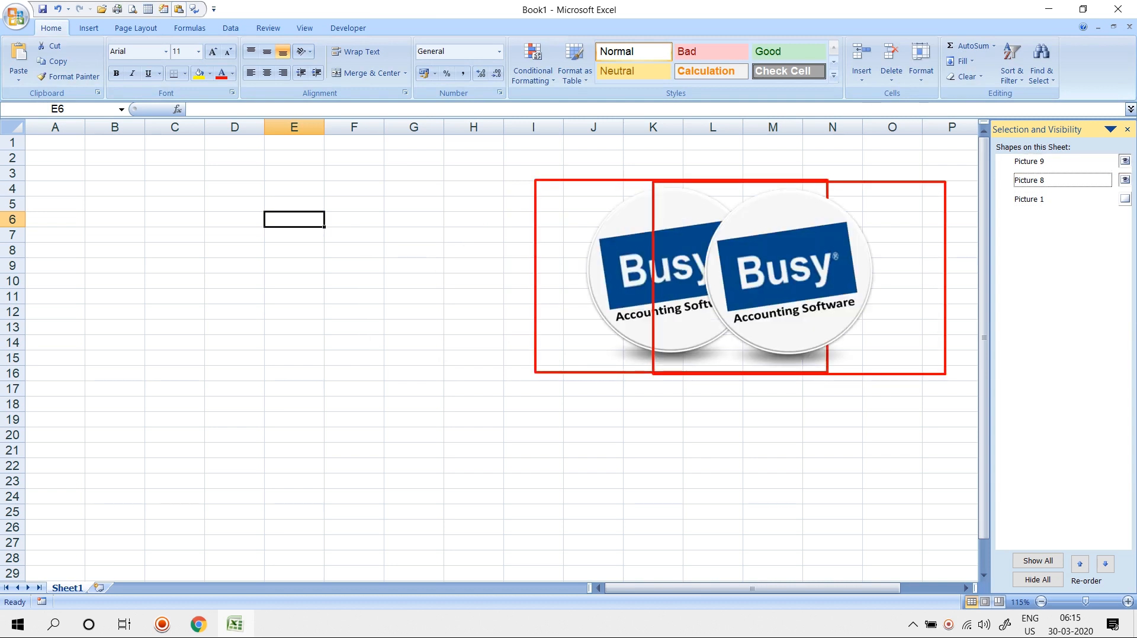
left_click(1124, 199)
Spread out the pictures, moving Picture 1 to about columns B to G and Picture 8 to about columns G to L, rows 3 to 15.
left_click(482, 276)
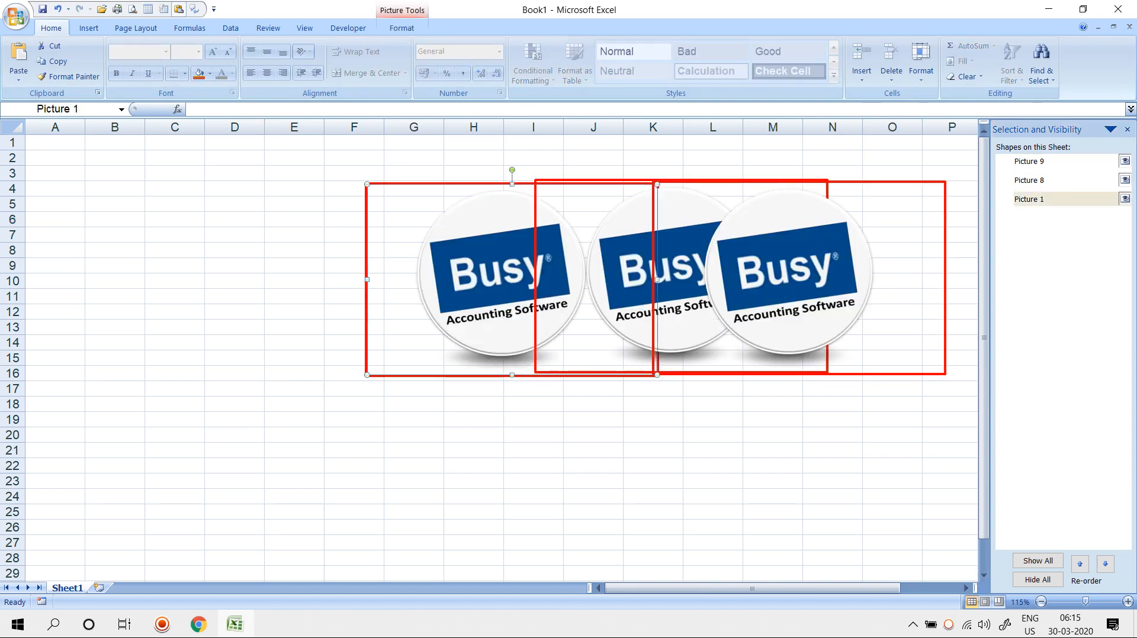
left_click(401, 28)
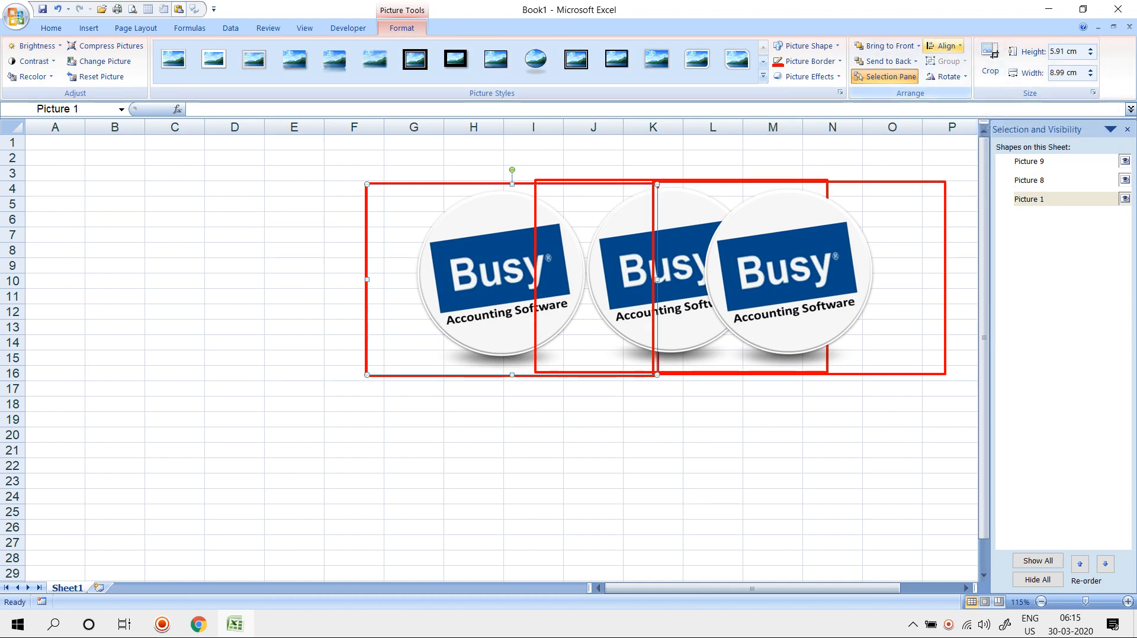
left_click(945, 45)
left_click(503, 270)
left_click_drag(503, 270, 248, 259)
left_click_drag(621, 267, 502, 262)
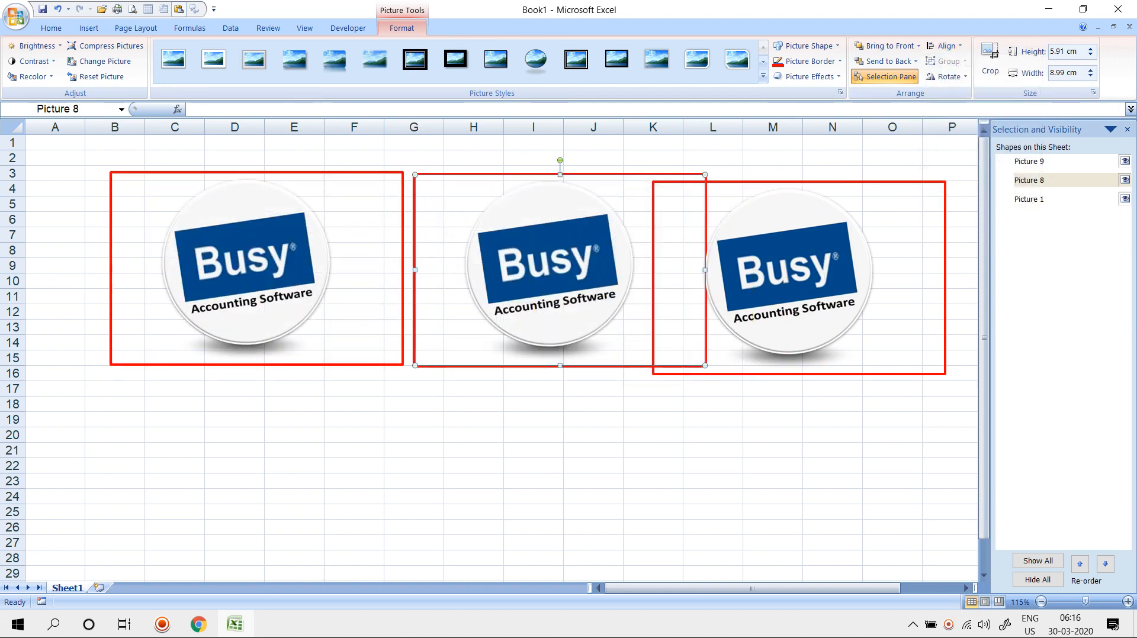
Stagger Picture 1, Picture 8 and Picture 9 diagonally with tops at about rows 5, 8 and 10, and close the Selection and Visibility list.
left_click_drag(793, 272, 835, 371)
left_click_drag(551, 266, 532, 340)
left_click_drag(248, 264, 230, 300)
left_click(533, 204)
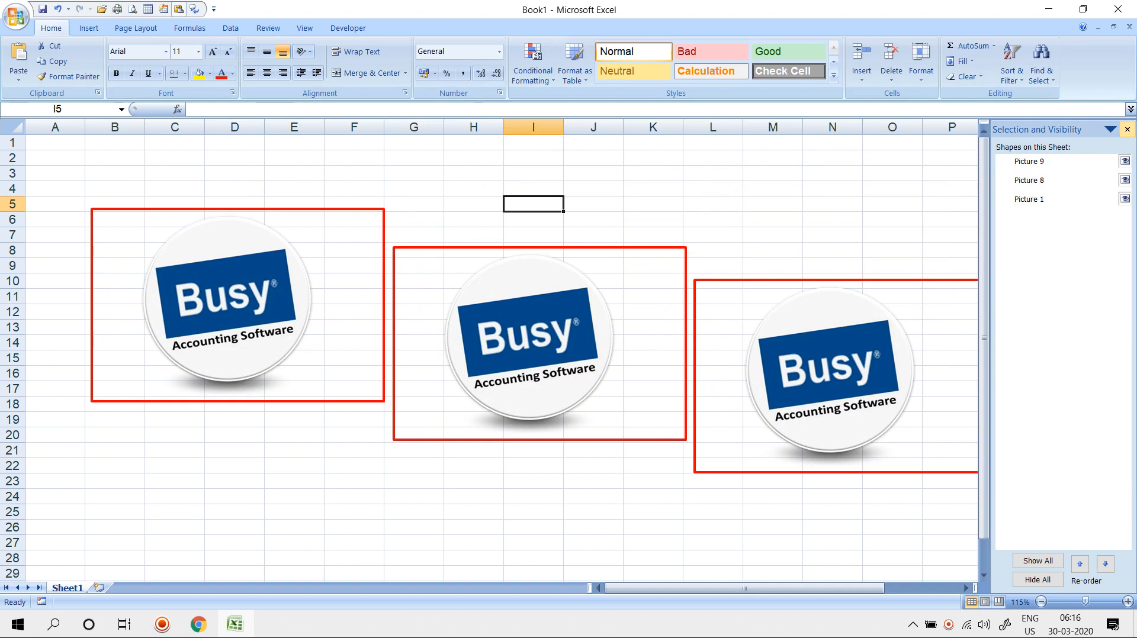
left_click(1127, 129)
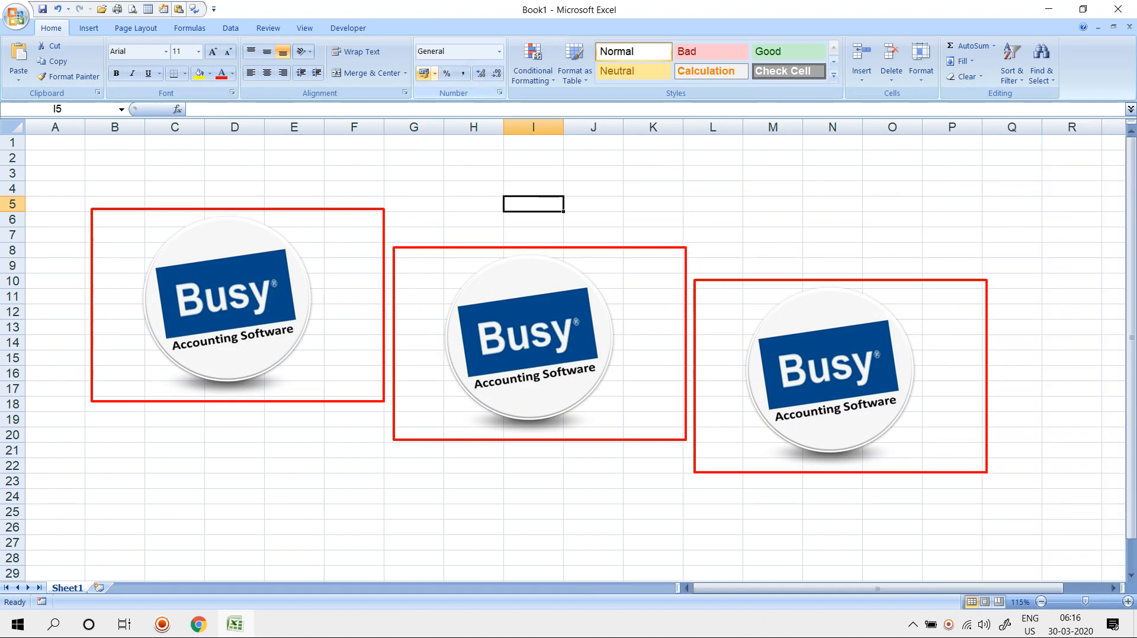
Select all pictures on the sheet through Go To Special with the Objects option, and clear the selection.
key("F5")
key("alt+s")
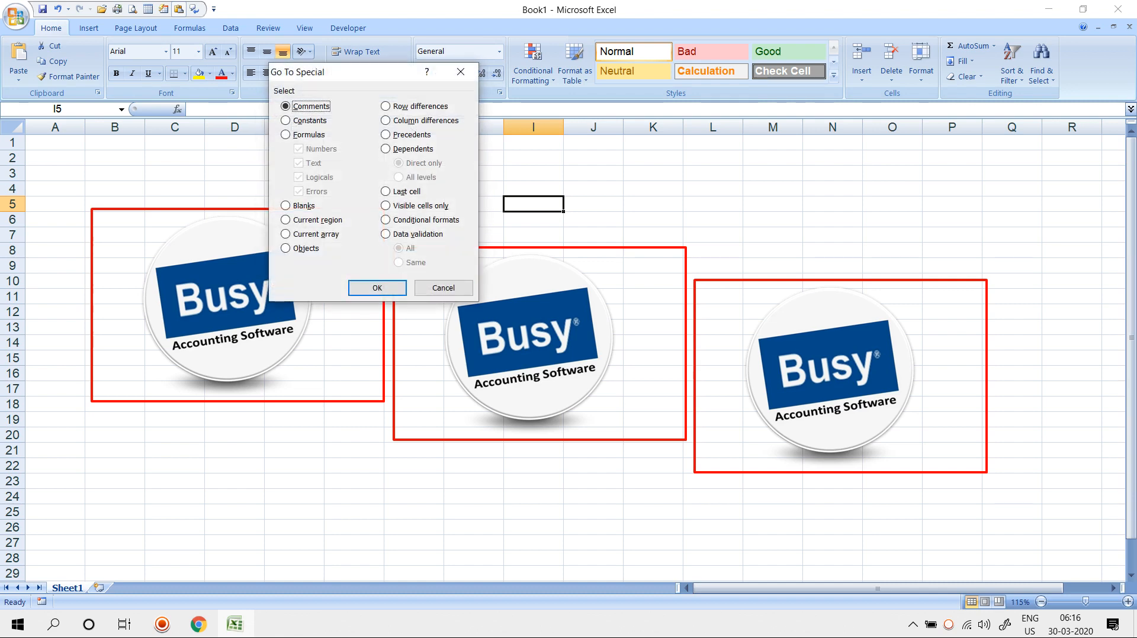
key("alt+b")
key("Return")
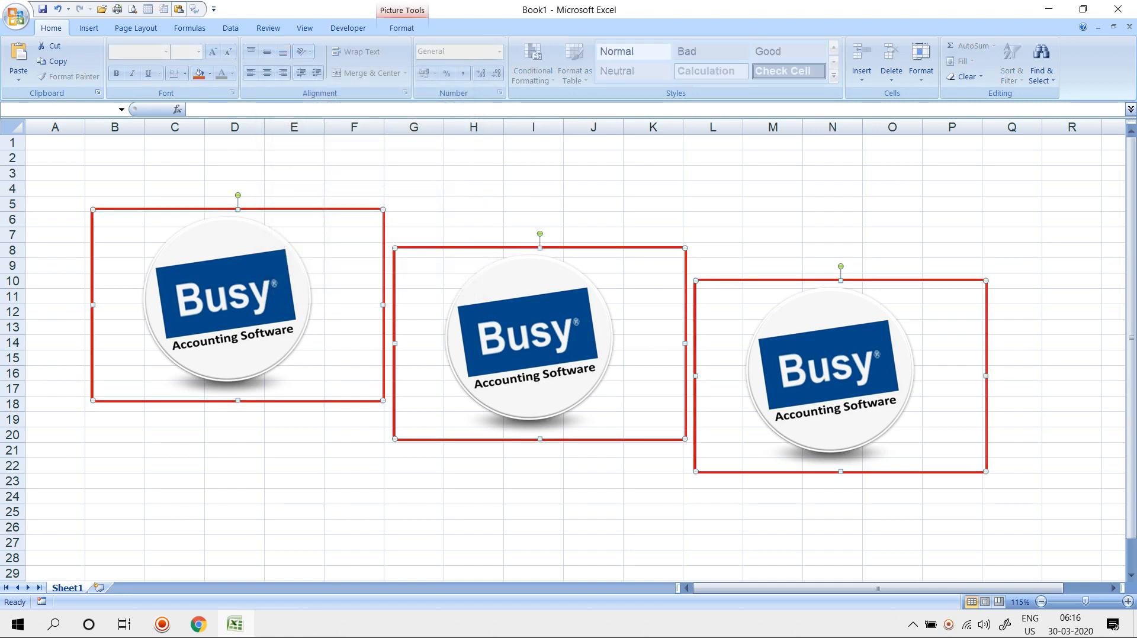
left_click(593, 188)
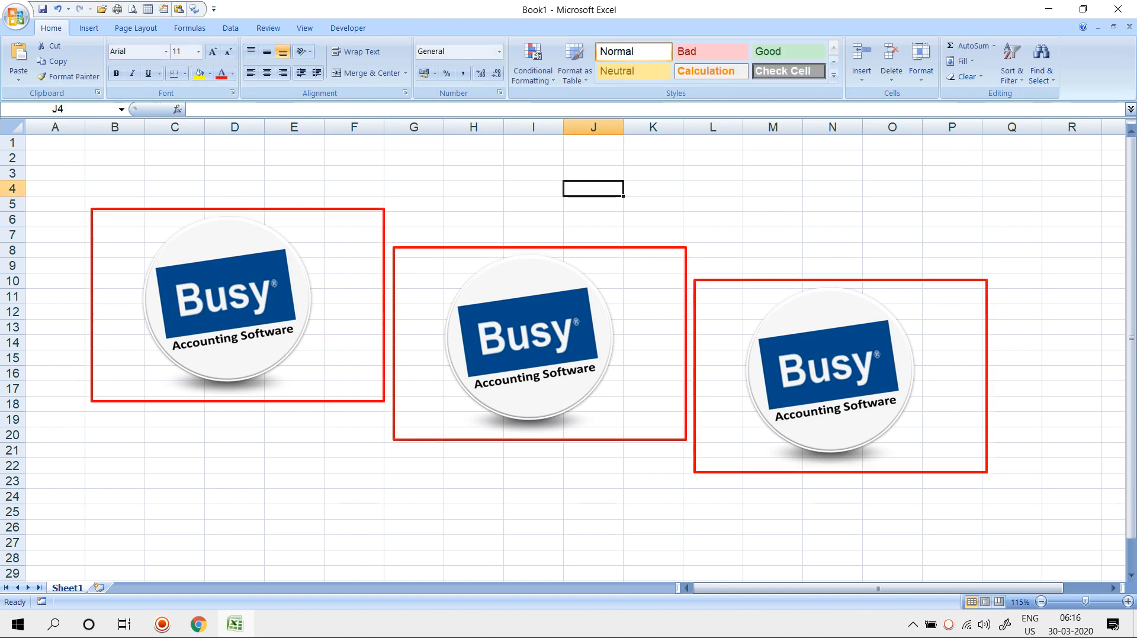
Select the three logo pictures one by one and combine them into one group.
left_click(238, 305)
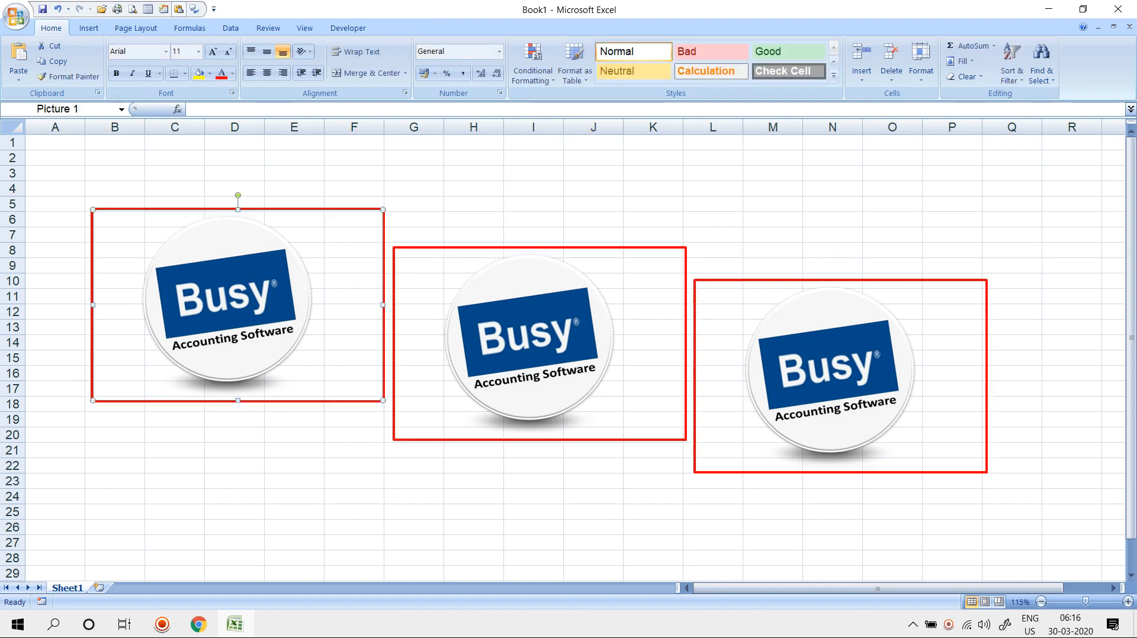
left_click(539, 344, "ctrl")
left_click(830, 371, "ctrl")
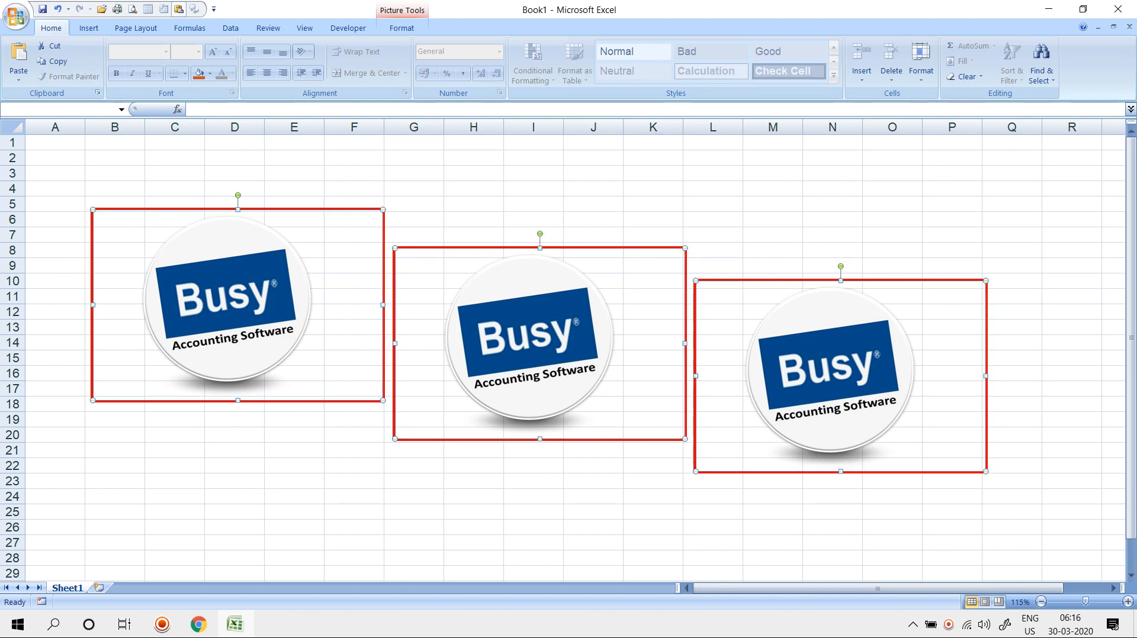
left_click(402, 28)
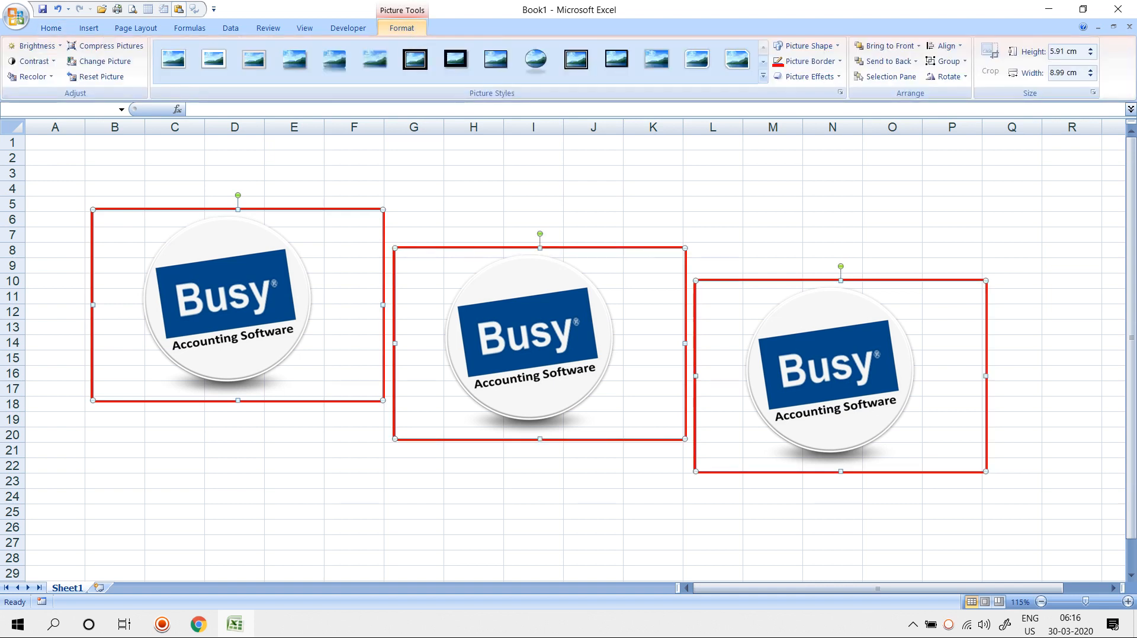
left_click(945, 61)
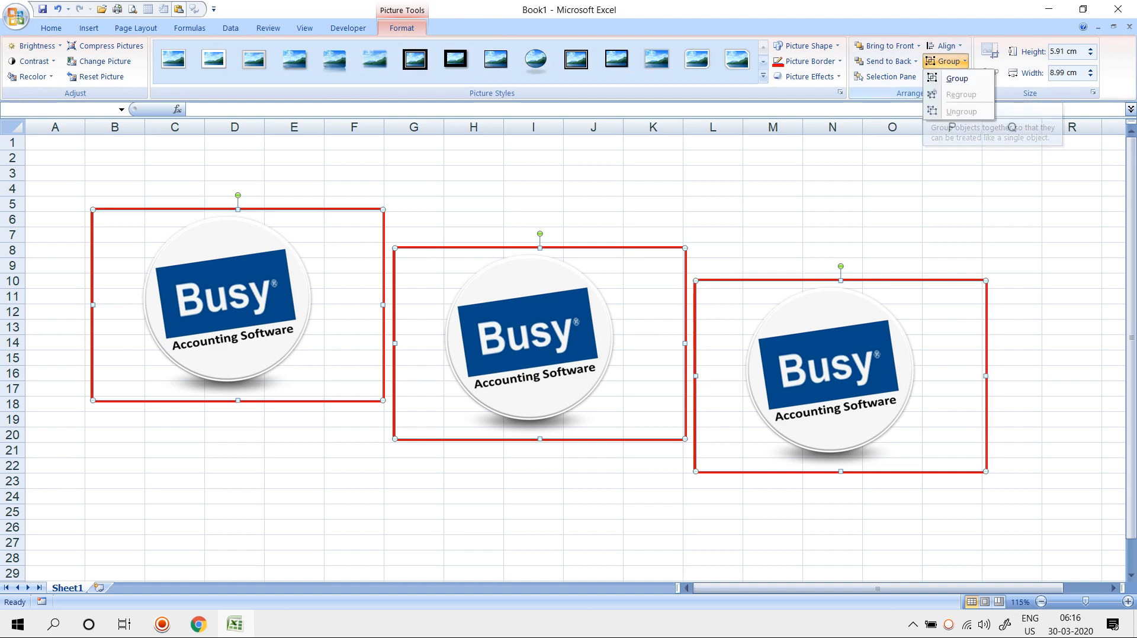
left_click(953, 77)
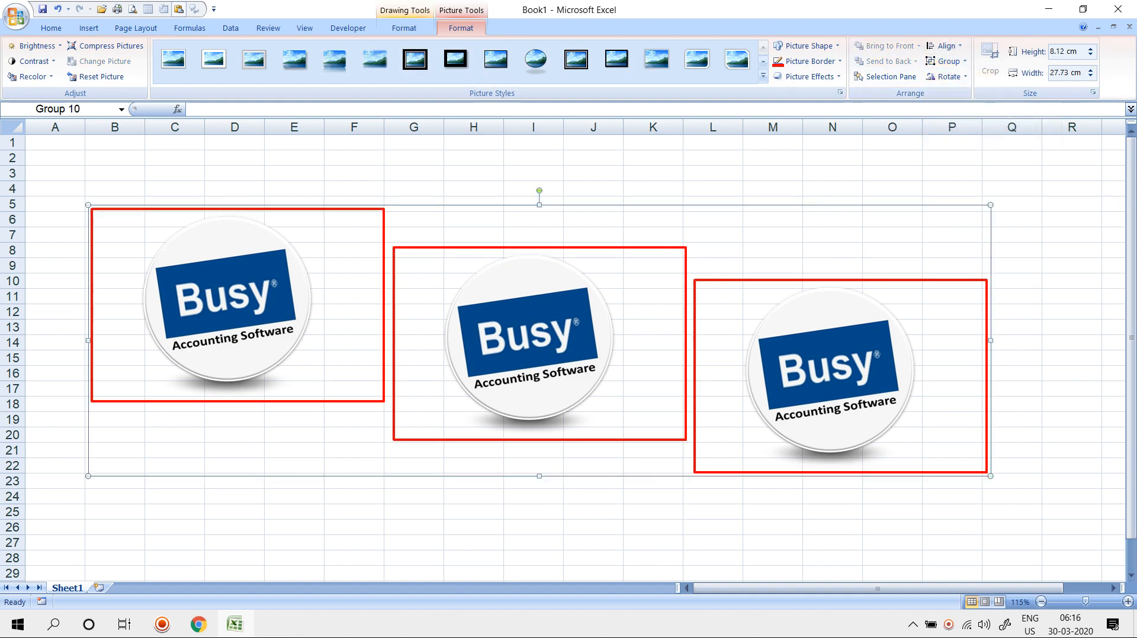
Shift the grouped pictures slightly up and to the right to about columns B to Q, rows 5 to 22, and ungroup them.
mouse_move(794, 376)
left_mouse_down()
mouse_move(803, 321)
mouse_move(815, 418)
mouse_move(806, 369)
left_mouse_up()
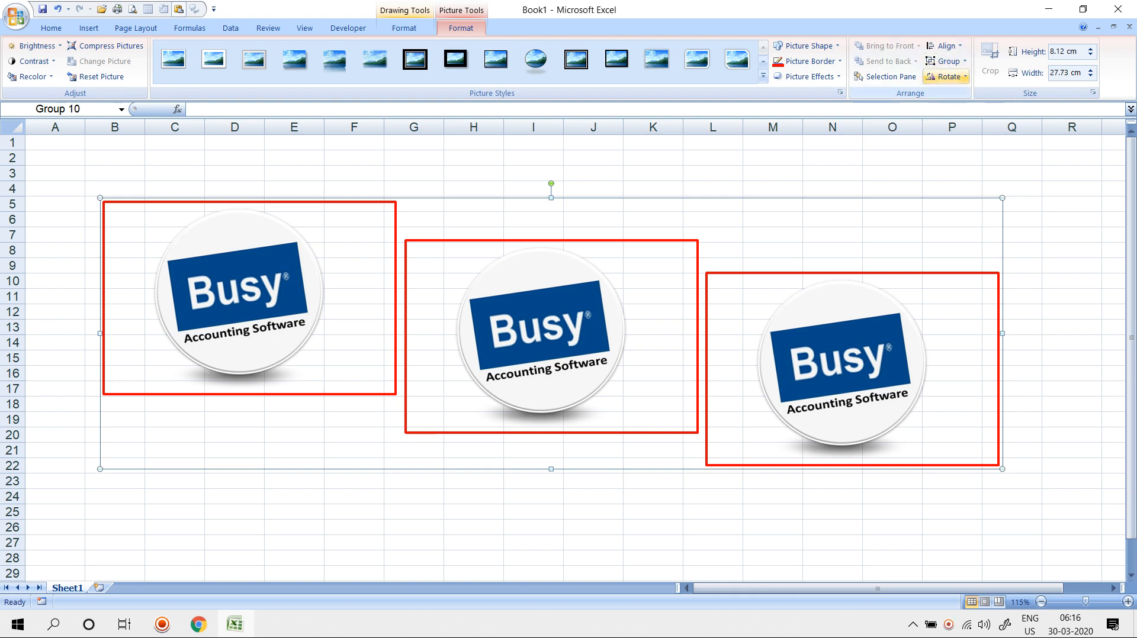
left_click(946, 61)
left_click(961, 111)
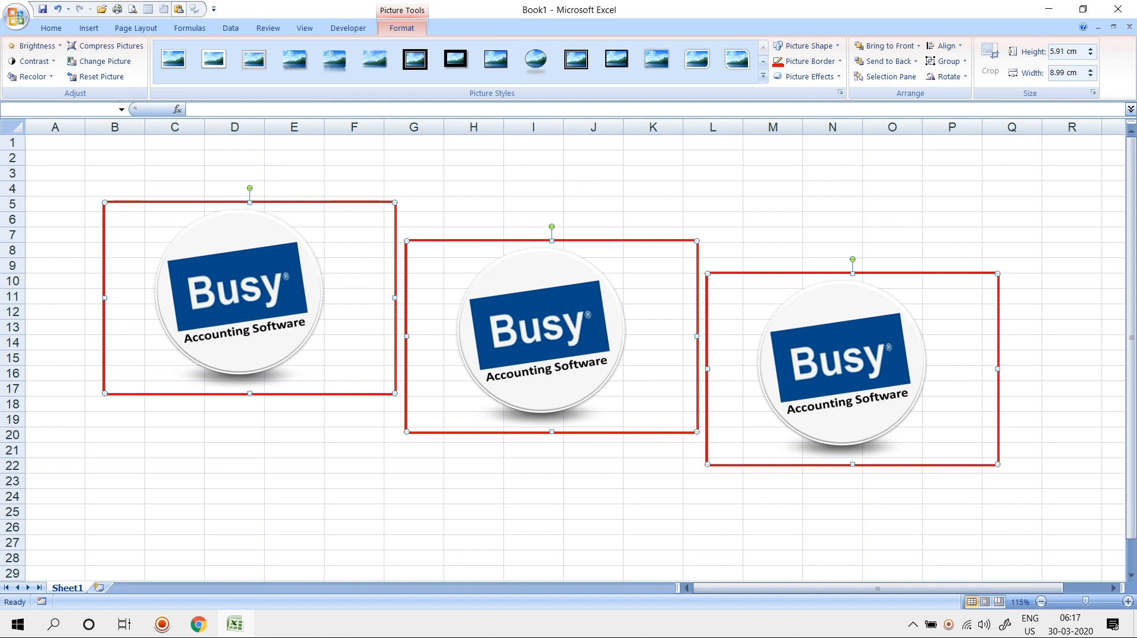
Distribute the three selected pictures horizontally and vertically.
left_click(945, 46)
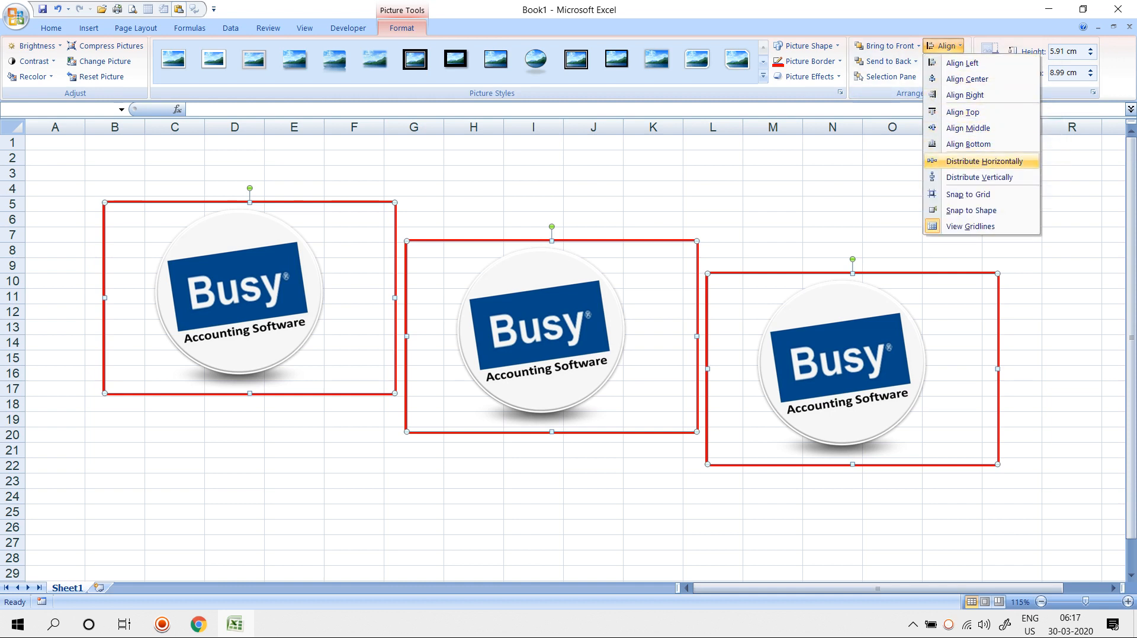
left_click(984, 161)
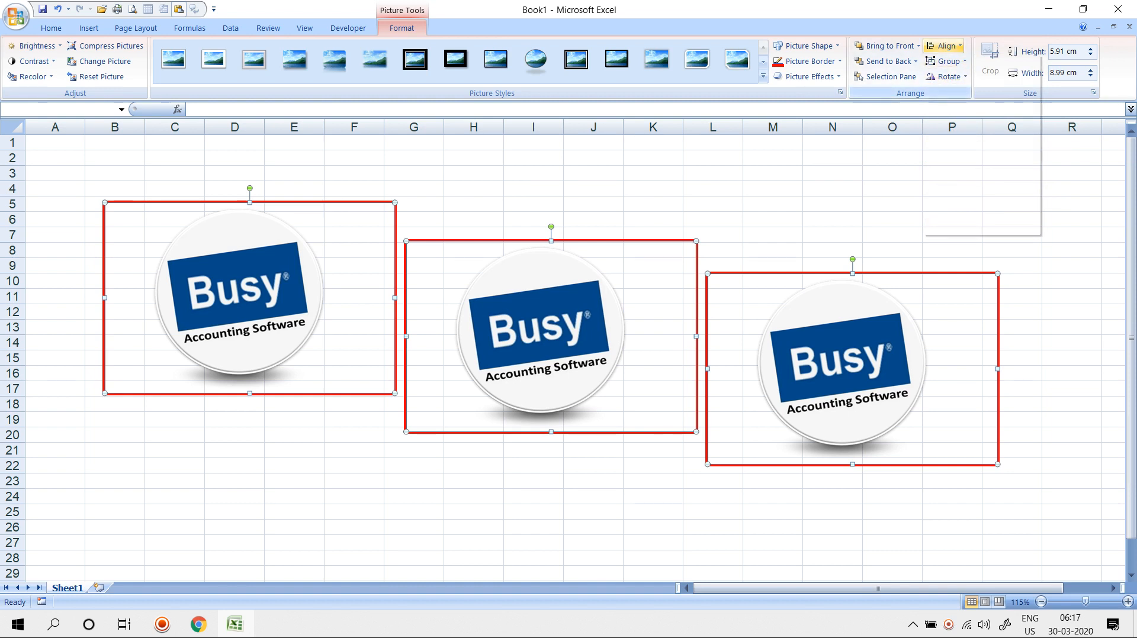
left_click(945, 46)
left_click(980, 177)
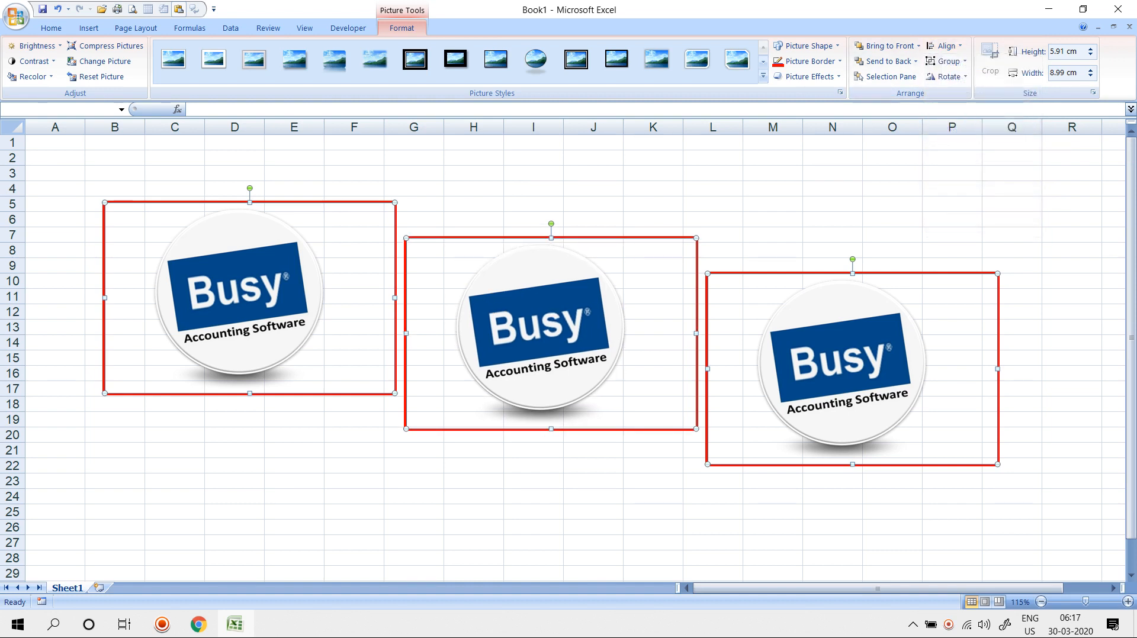
Reselect the three logo pictures and align them by their top edges.
left_click(474, 204)
left_click(239, 293)
left_click(540, 328, "ctrl")
left_click(841, 364, "ctrl")
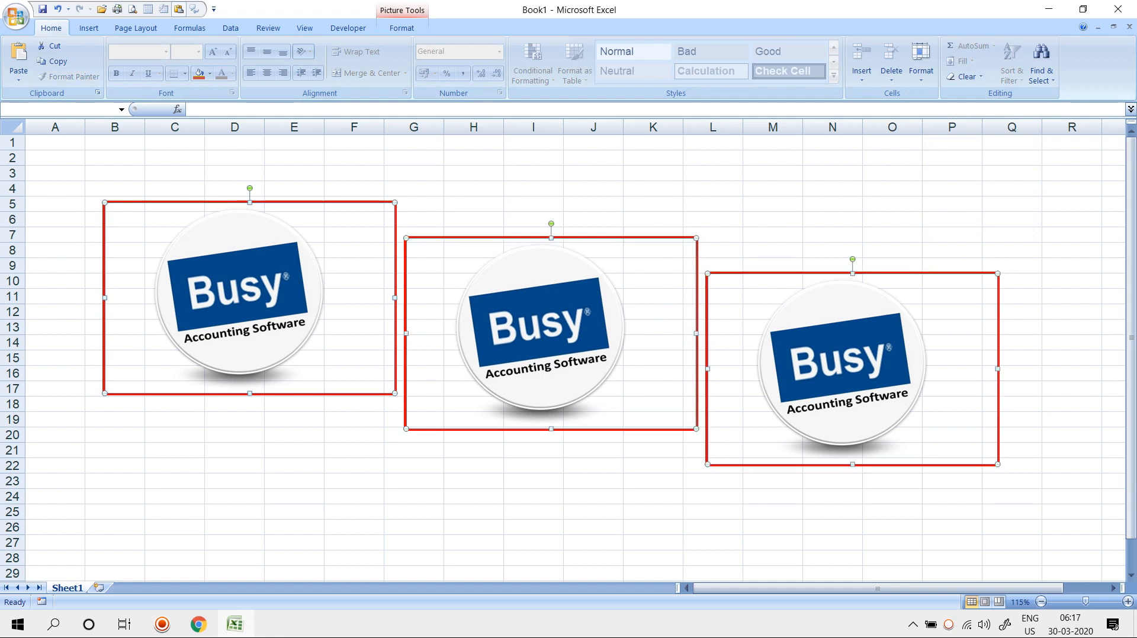
left_click(401, 27)
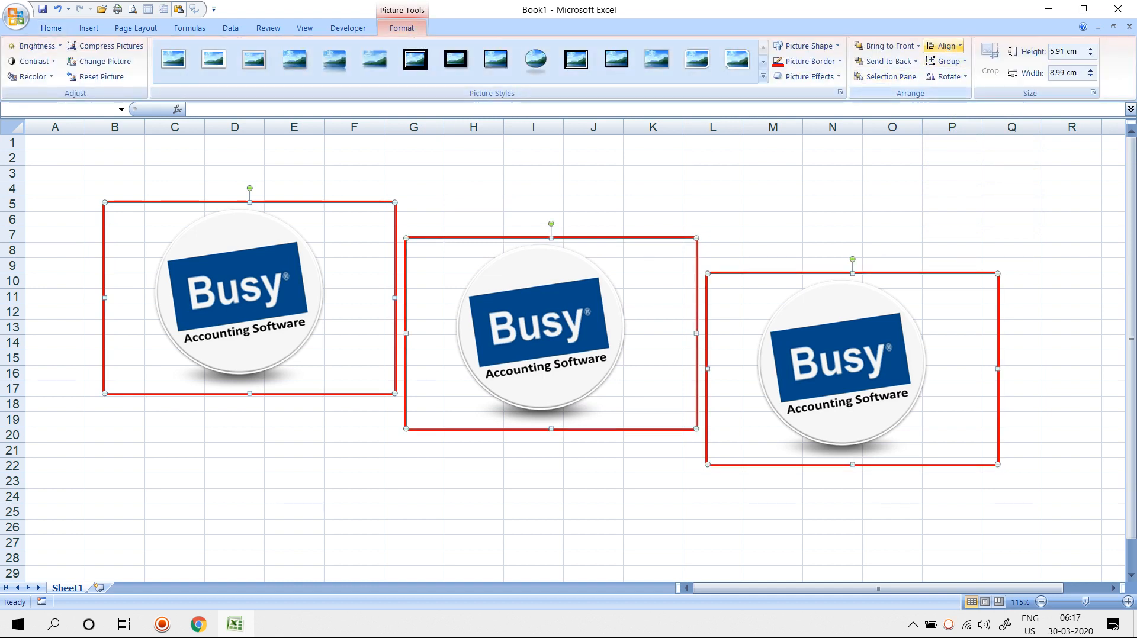
left_click(945, 46)
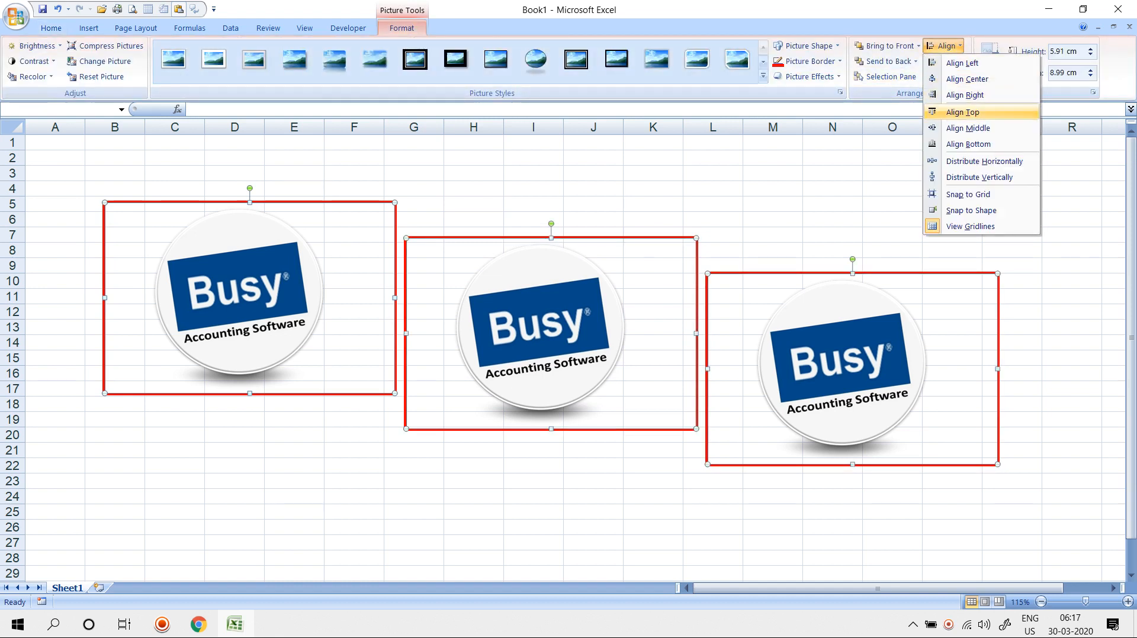
left_click(962, 112)
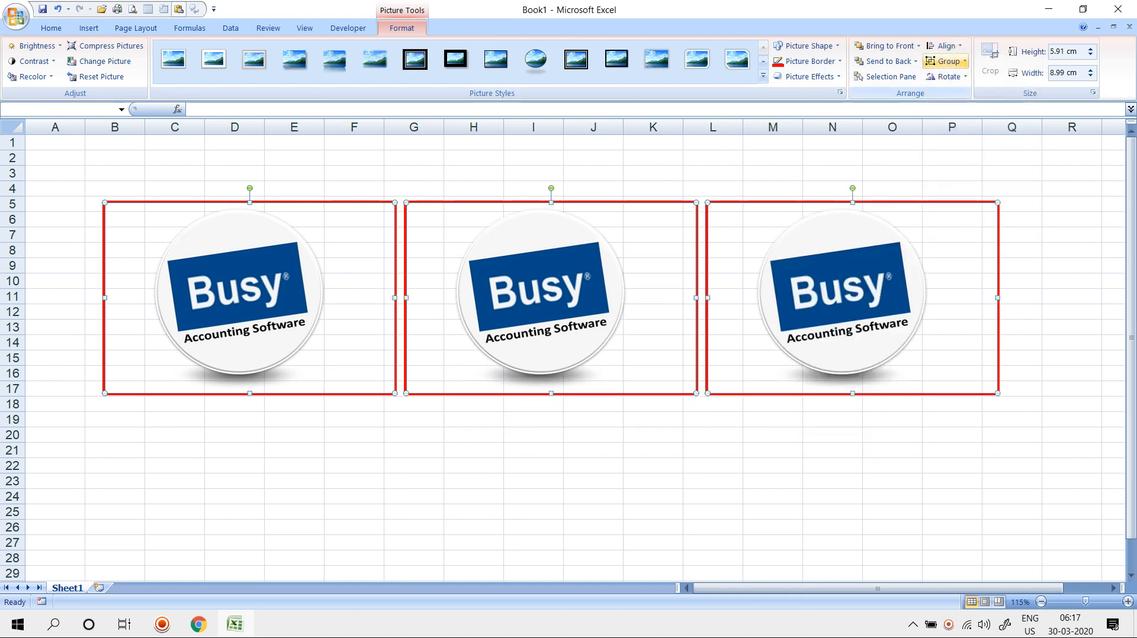
Try Align Left, Align Right, Align Middle and Align Top in turn on the three pictures.
left_click(945, 47)
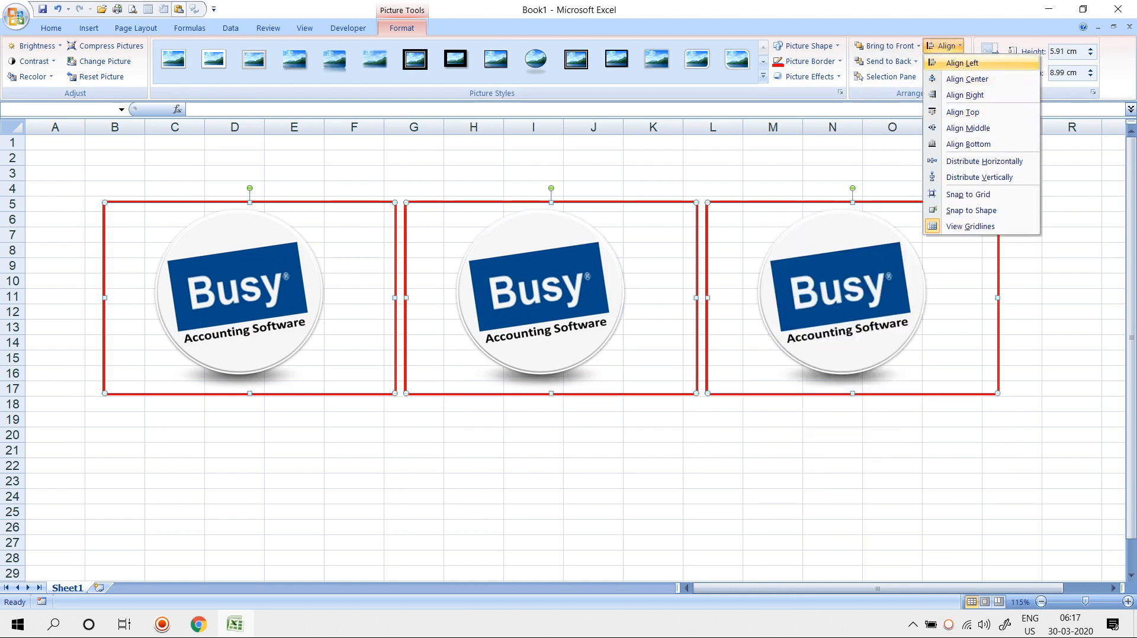
left_click(963, 62)
left_click(945, 46)
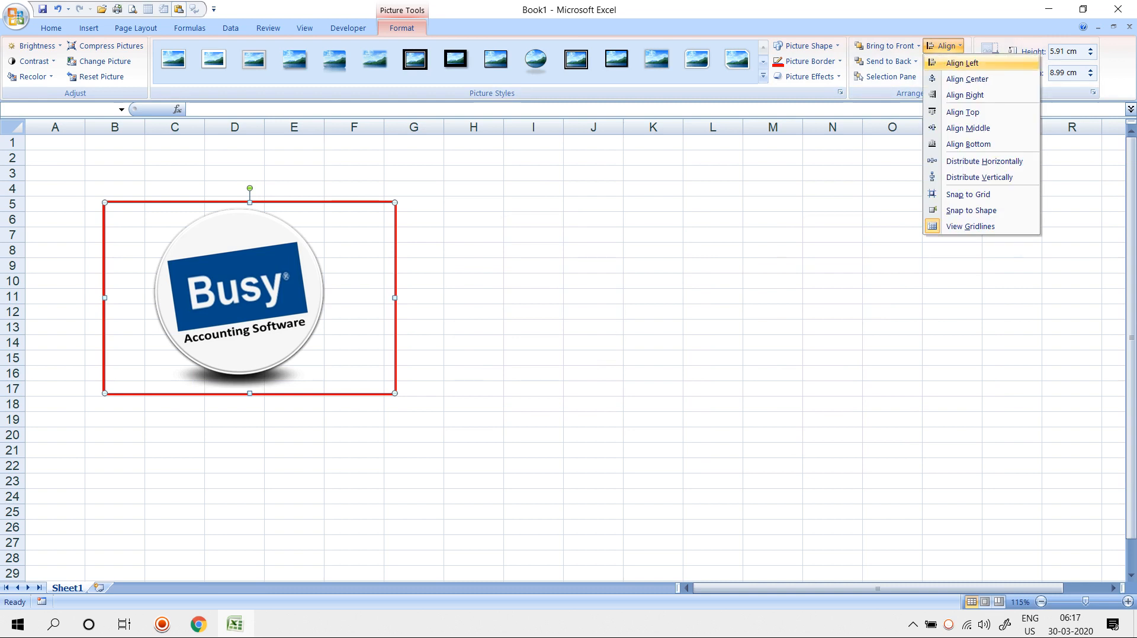
left_click(962, 95)
left_click(945, 46)
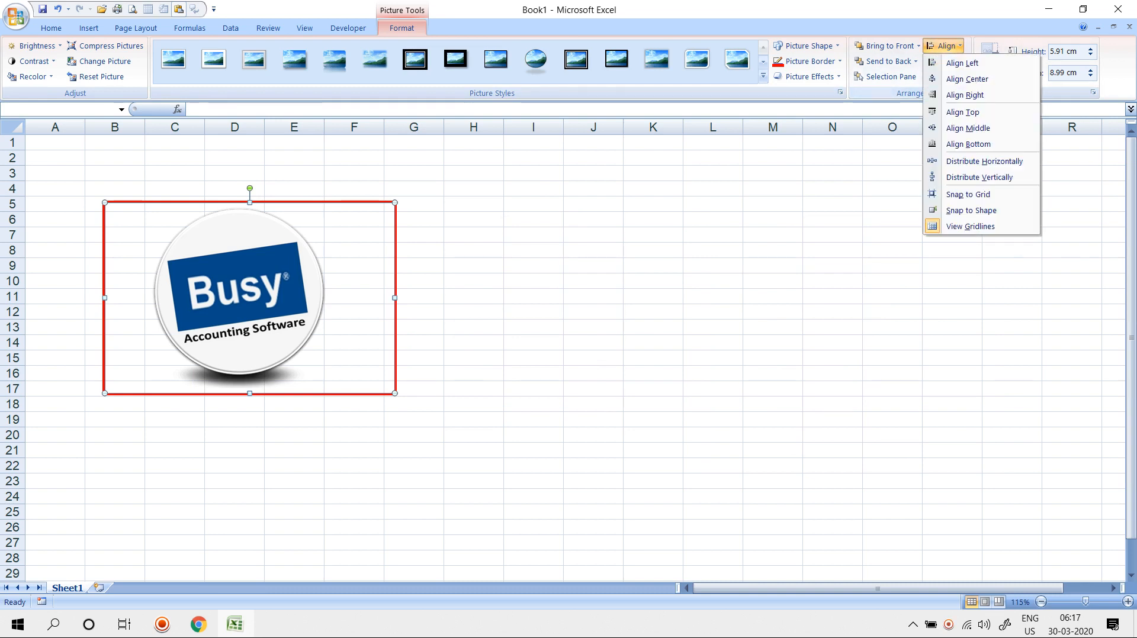
left_click(963, 129)
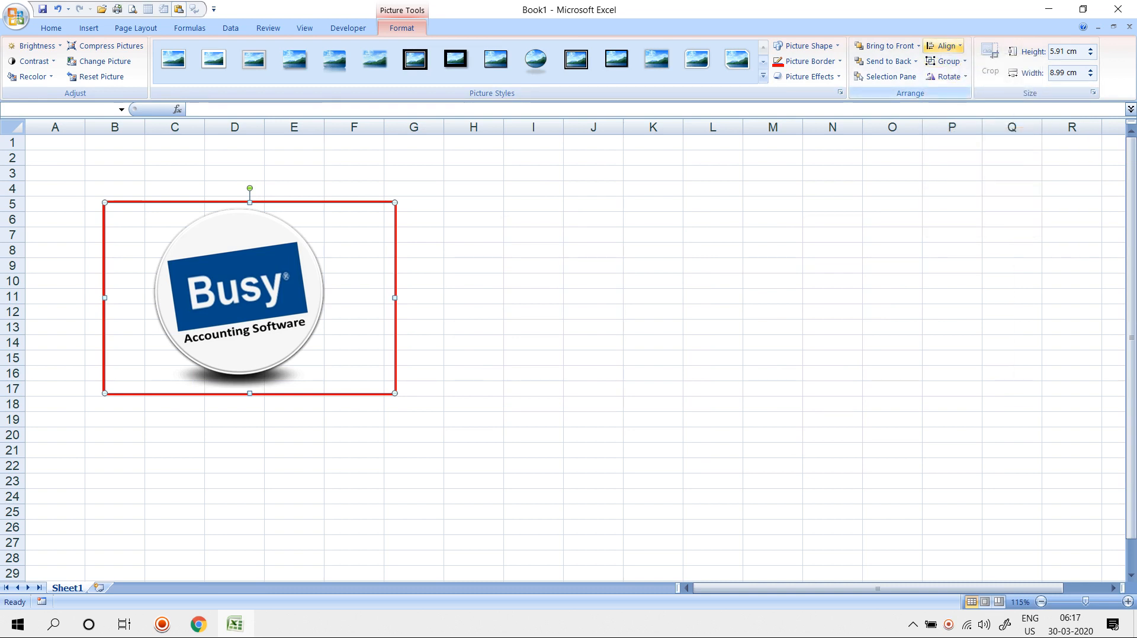
left_click(945, 46)
left_click(963, 129)
left_click(945, 46)
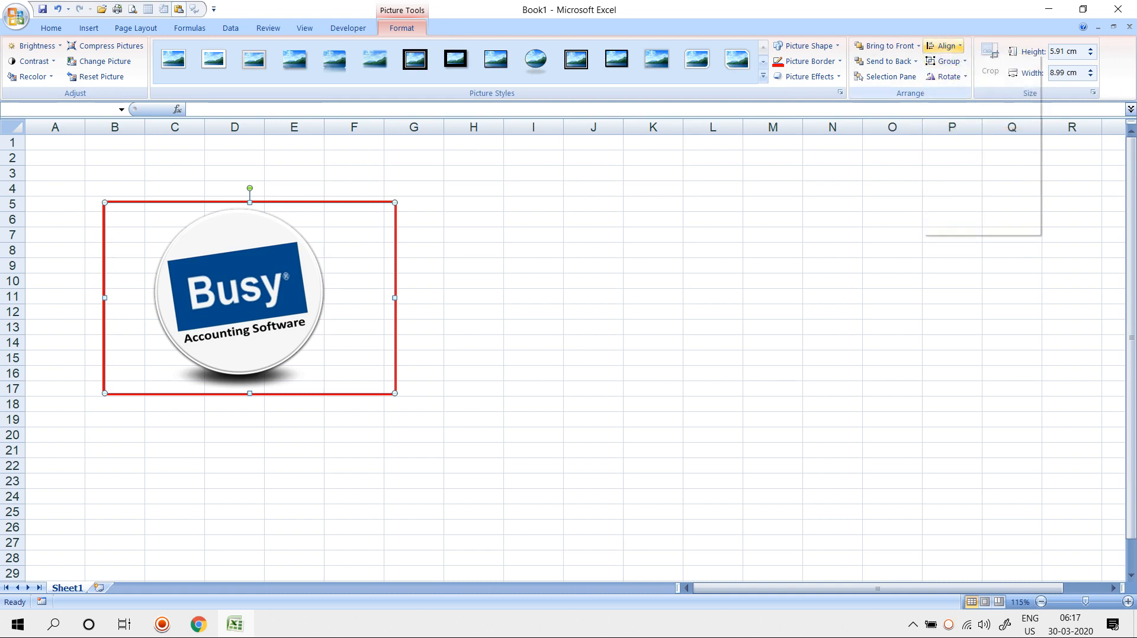
left_click(962, 111)
Undo the picture alignments back to the evenly distributed diagonal arrangement.
key("ctrl+z")
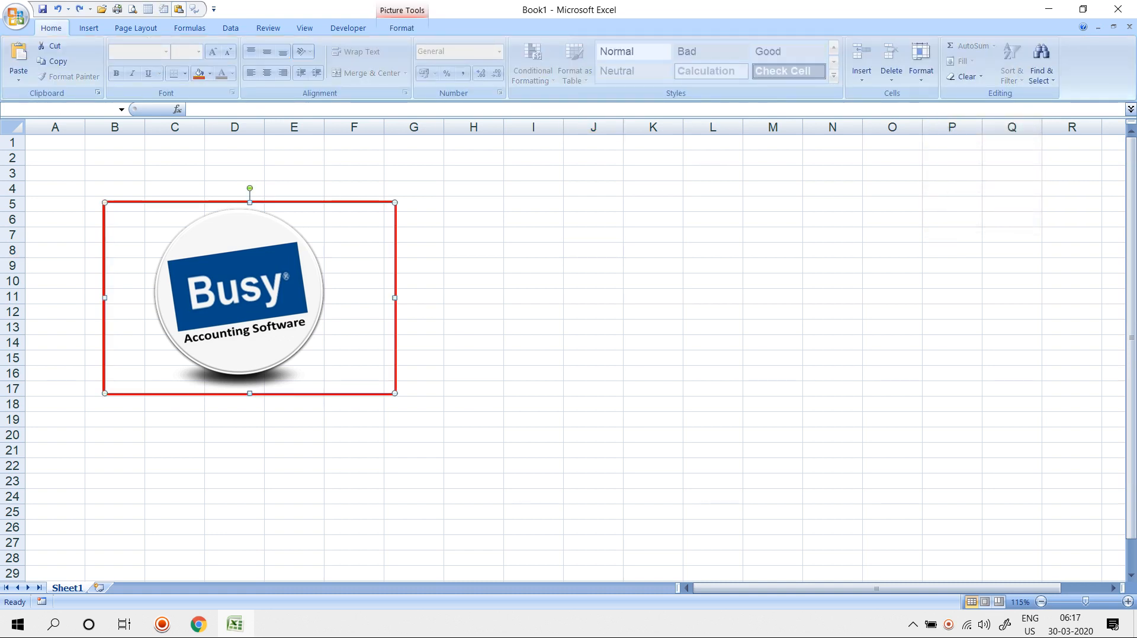
key("ctrl+z")
key("ctrl+z")
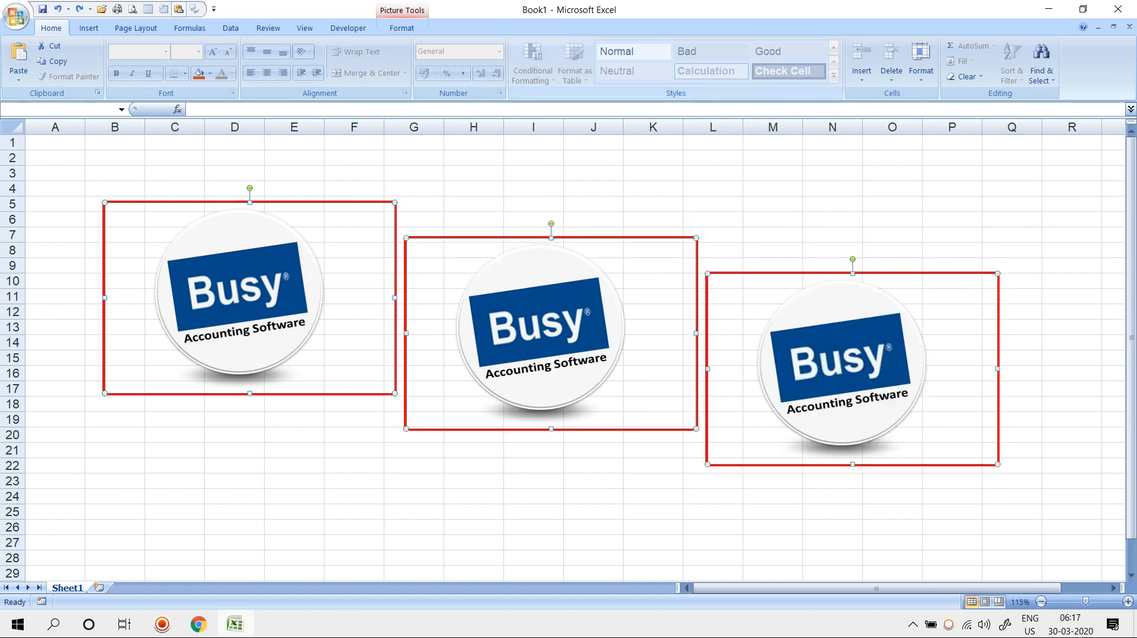
Try Align Center and Align Left on the three pictures, undoing each alignment.
left_click(402, 28)
left_click(943, 46)
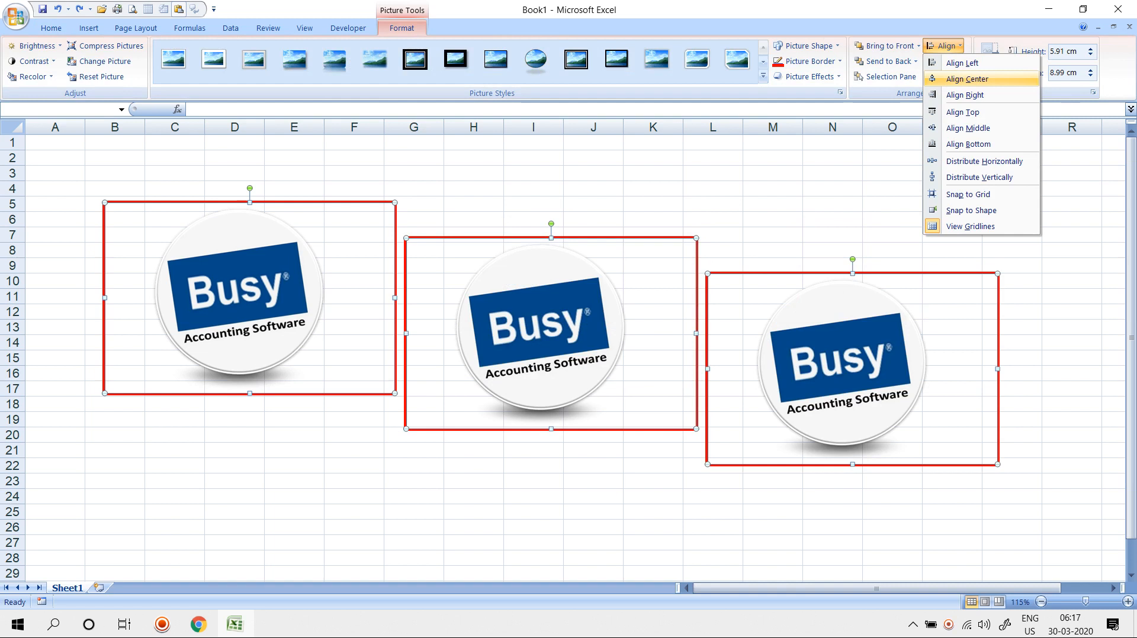
left_click(967, 79)
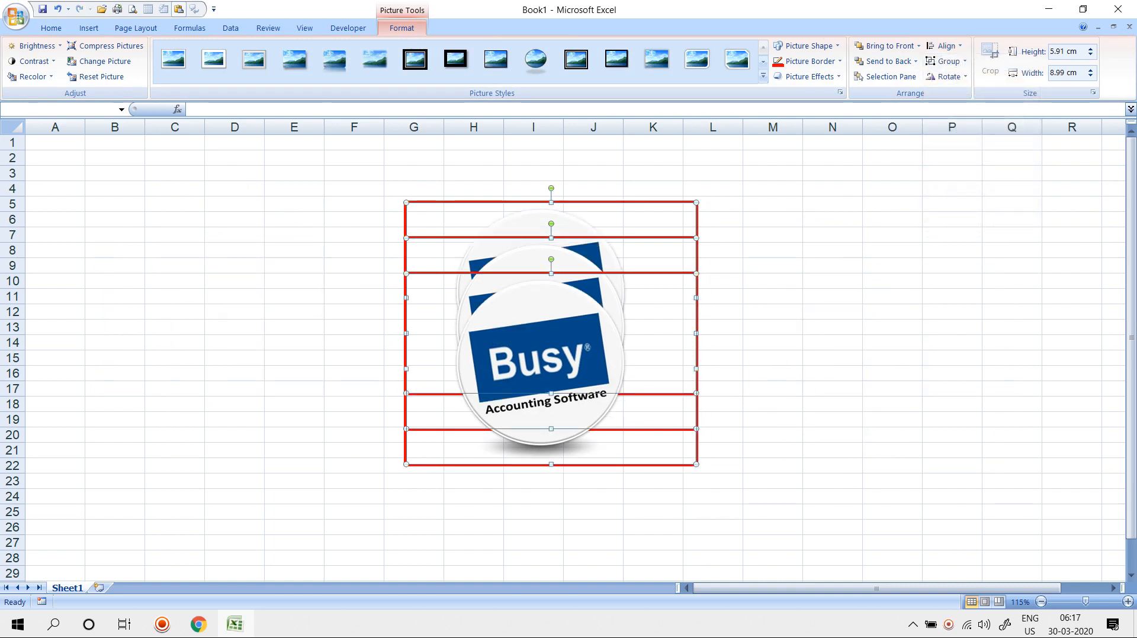
key("ctrl+z")
left_click(943, 45)
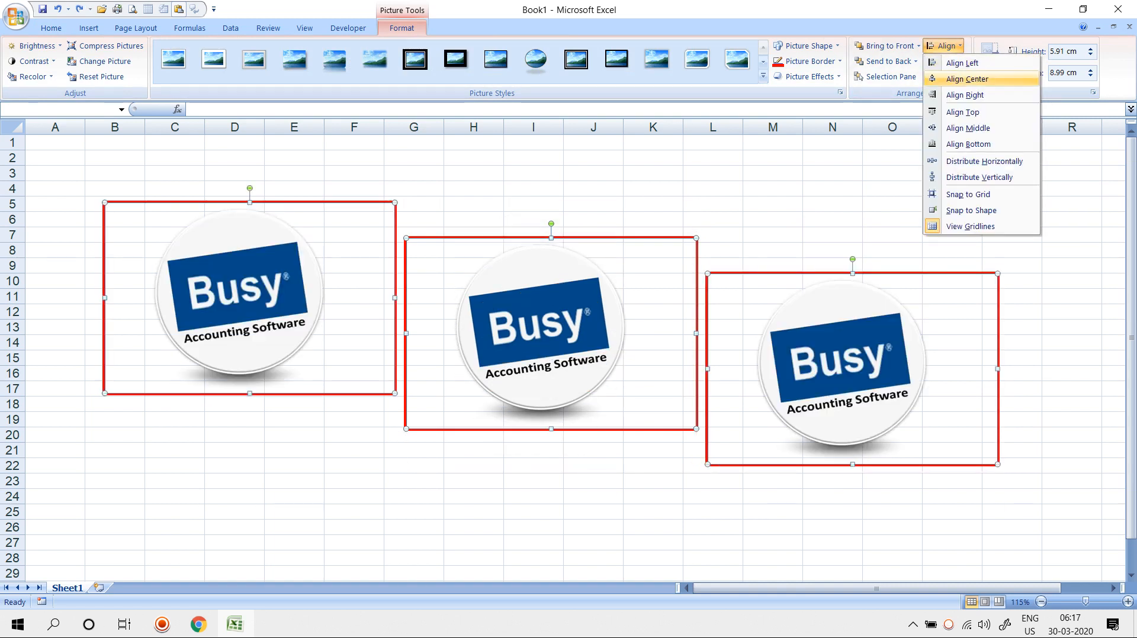
left_click(963, 63)
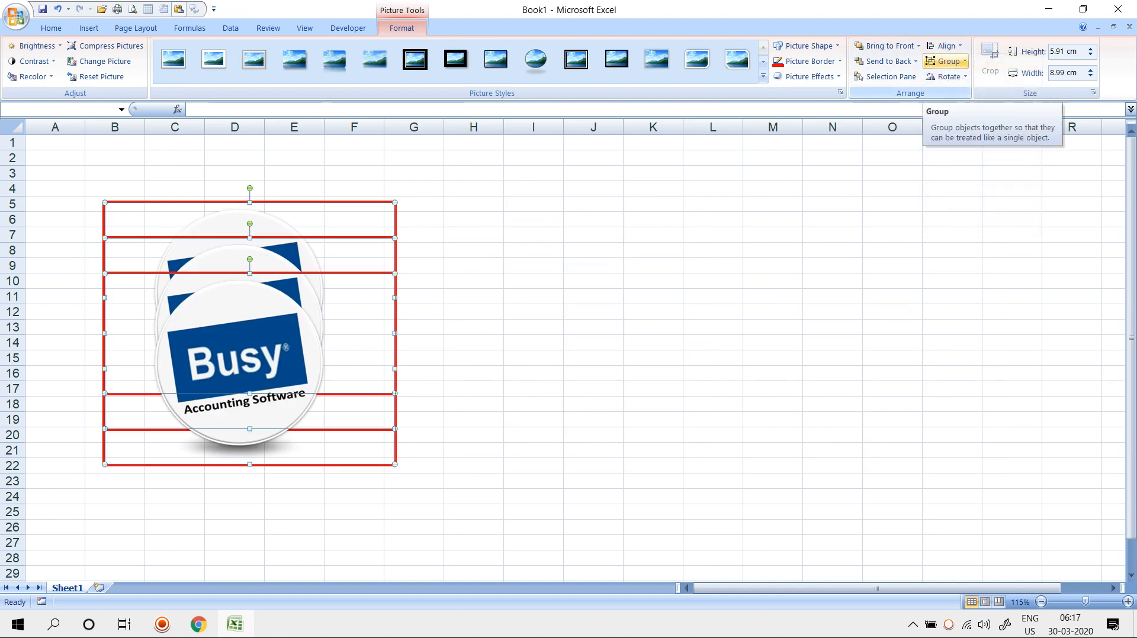
key("ctrl+z")
Line up the three pictures in one row with Align Middle and Align Bottom, and distribute them horizontally.
left_click(943, 46)
left_click(965, 126)
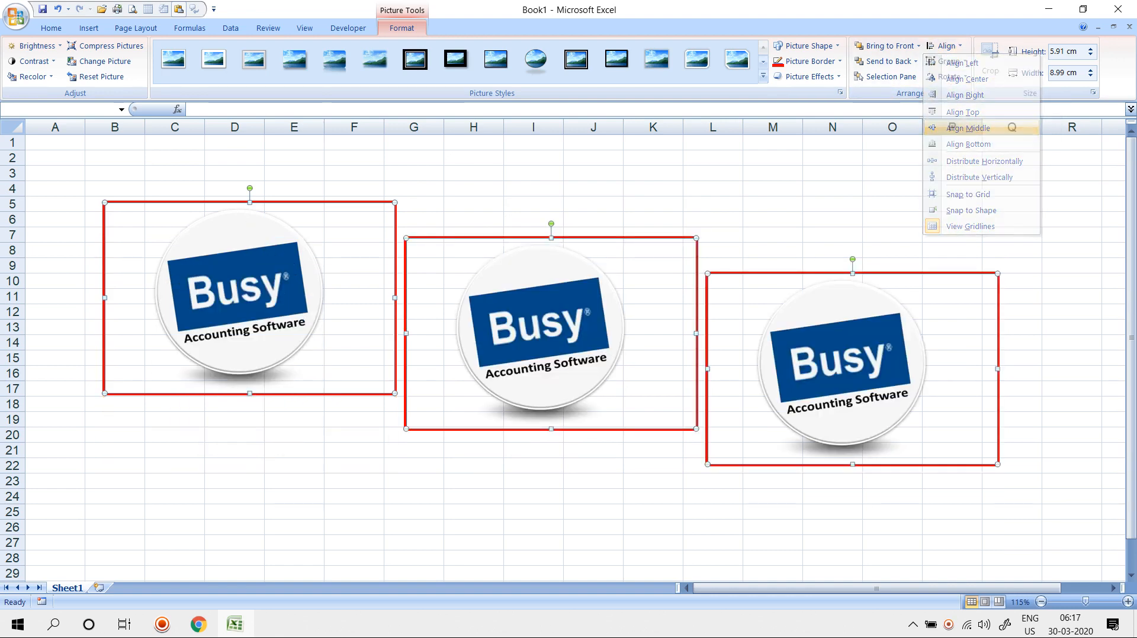
left_click(943, 46)
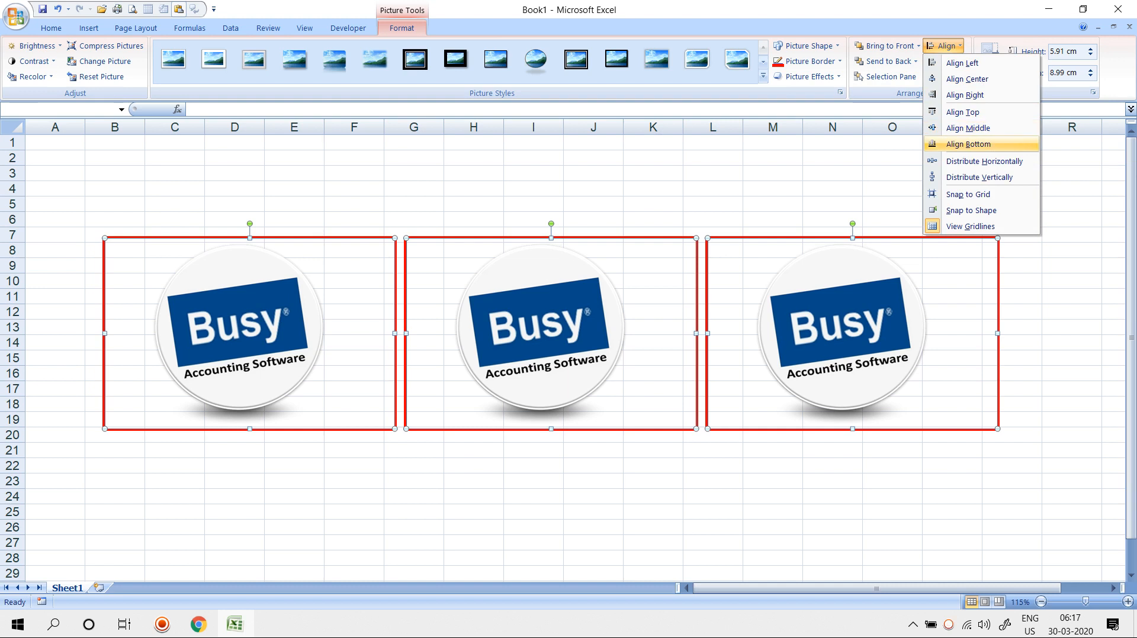
left_click(968, 144)
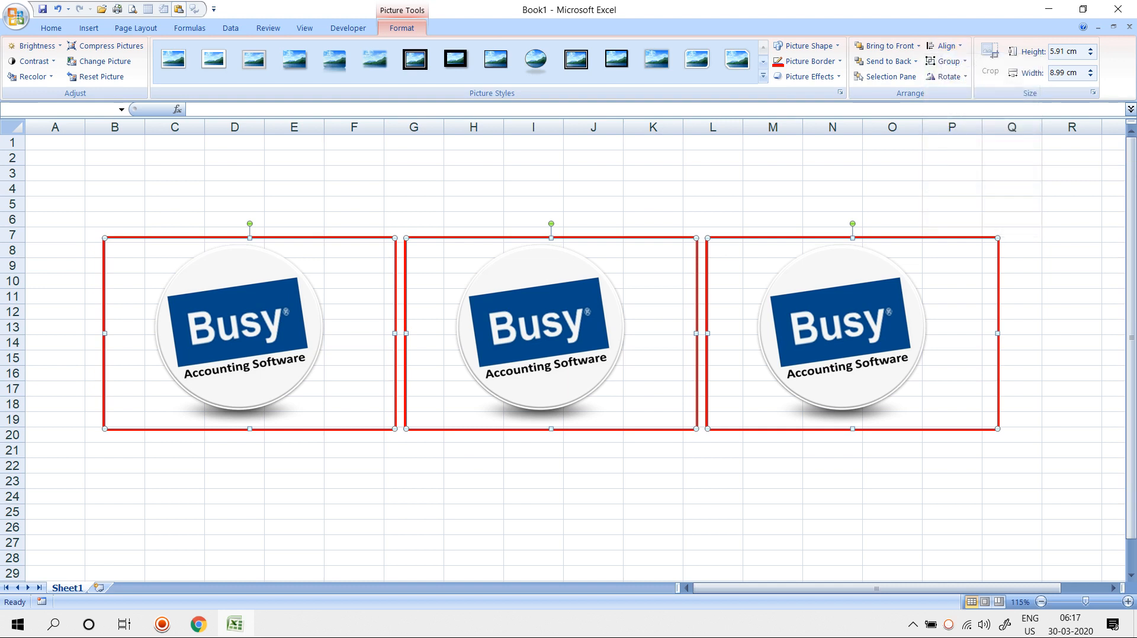
left_click(942, 46)
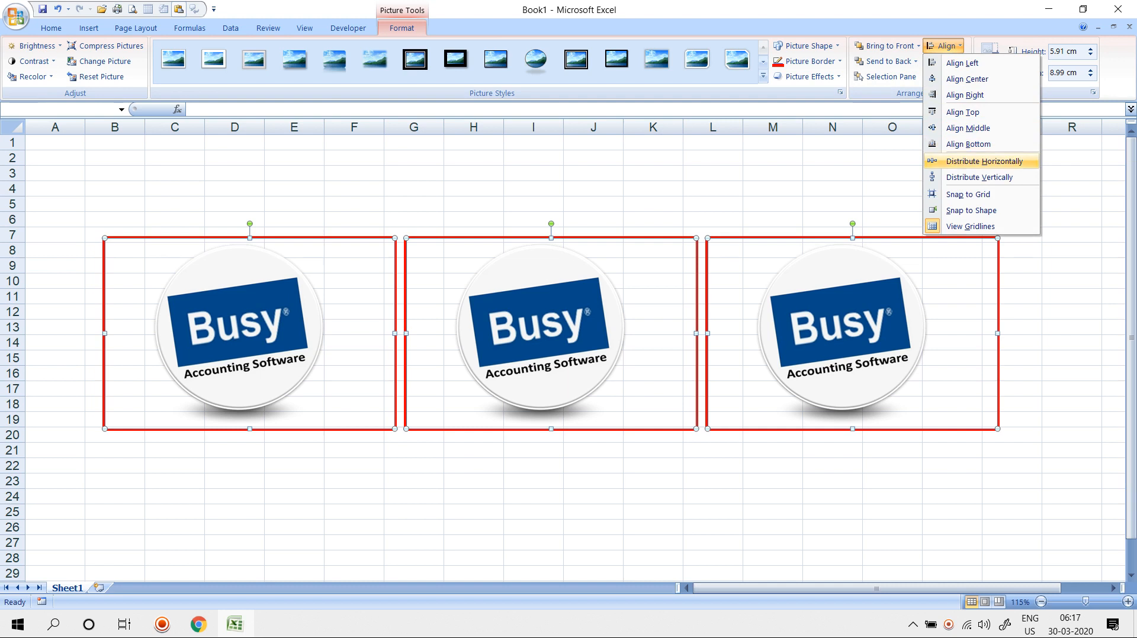
left_click(983, 161)
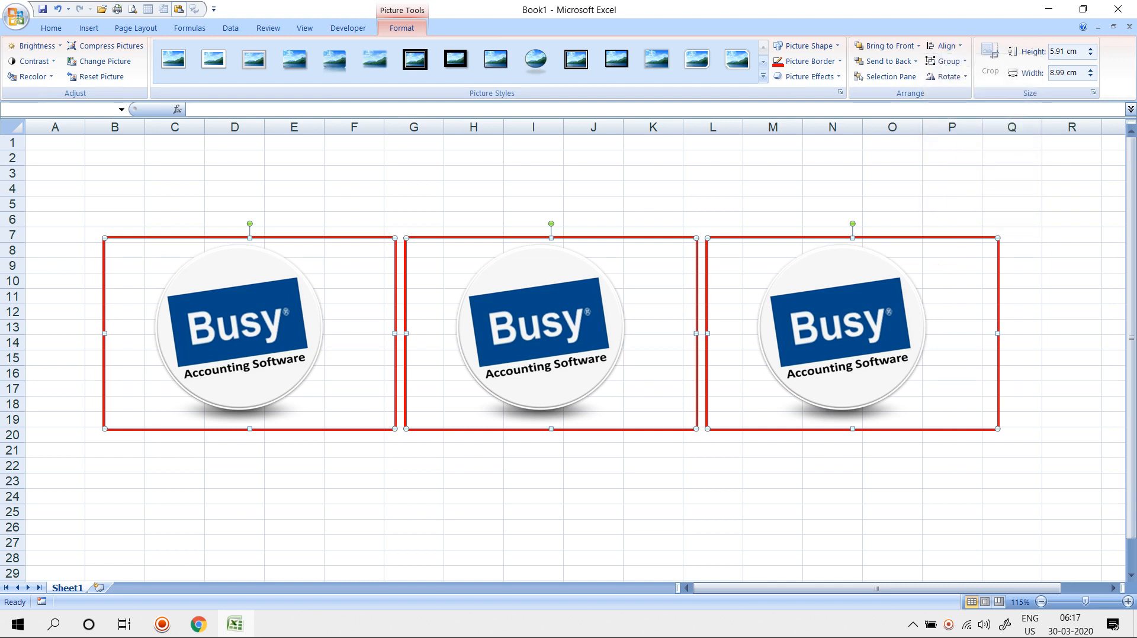
Reselect all three pictures together and turn on Snap to Grid.
left_click(653, 204)
left_click(249, 333)
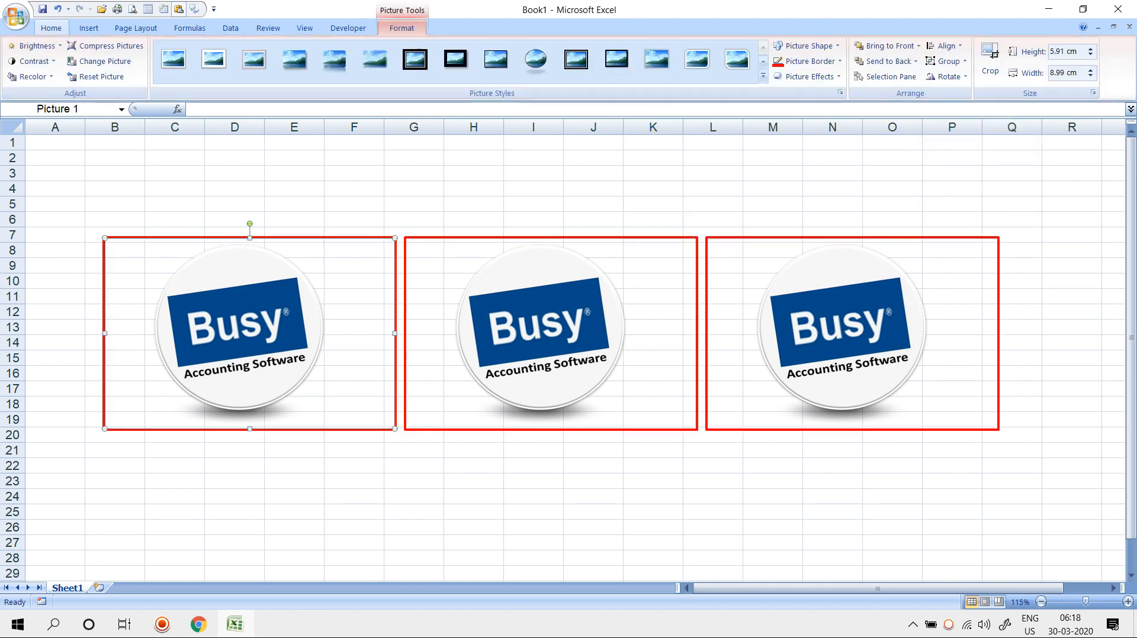
left_click(551, 334, "ctrl")
left_click(852, 334, "ctrl")
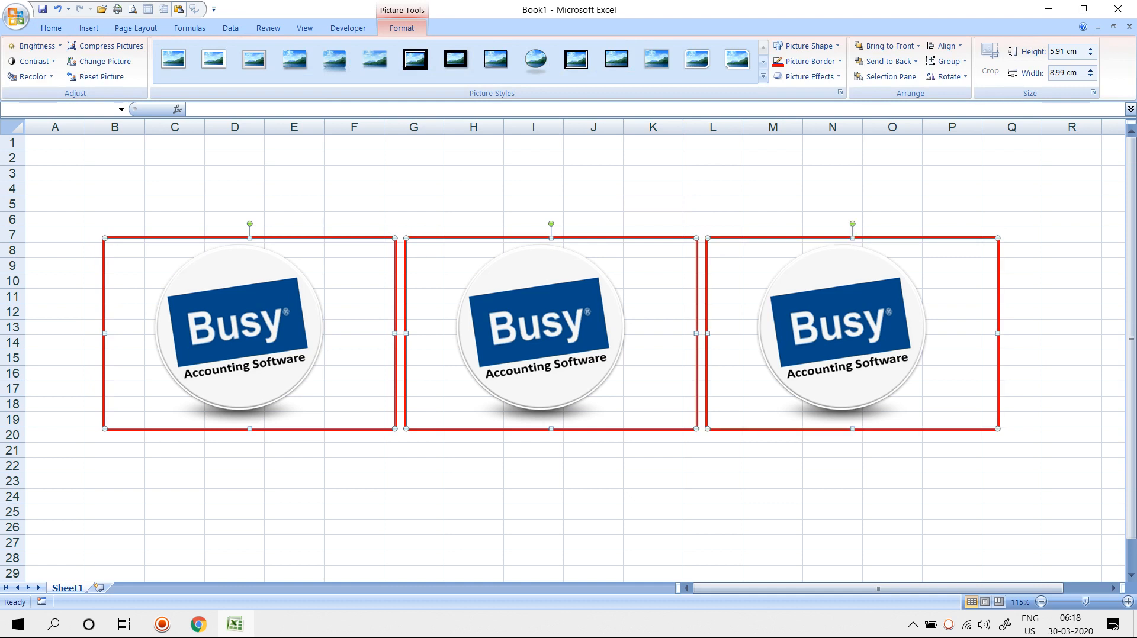
left_click(945, 61)
left_click(945, 46)
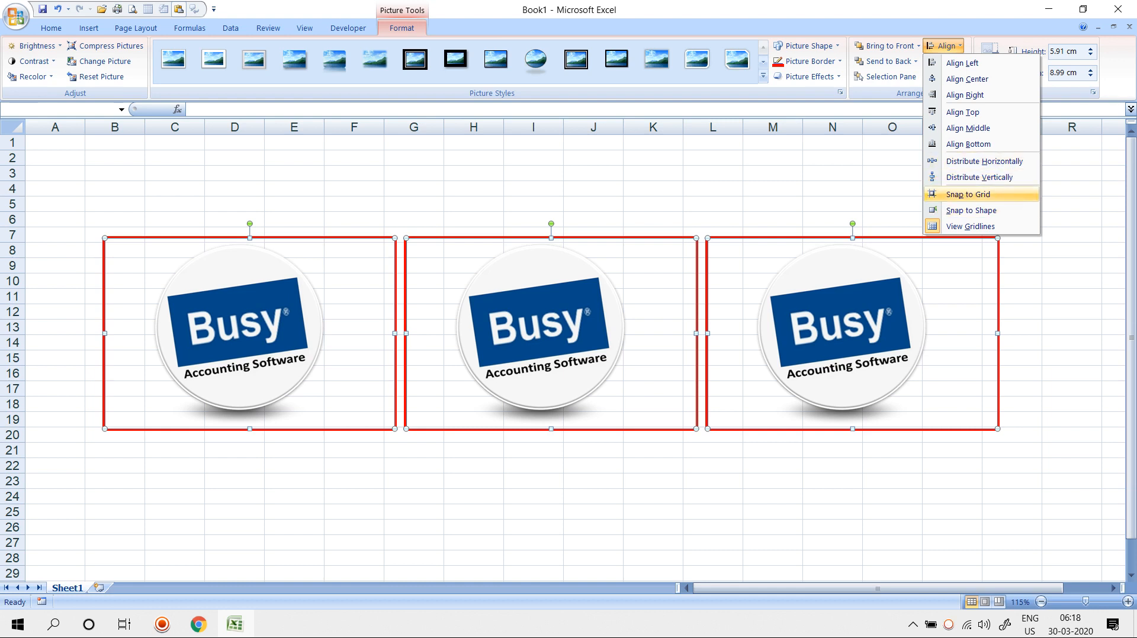
left_click(968, 195)
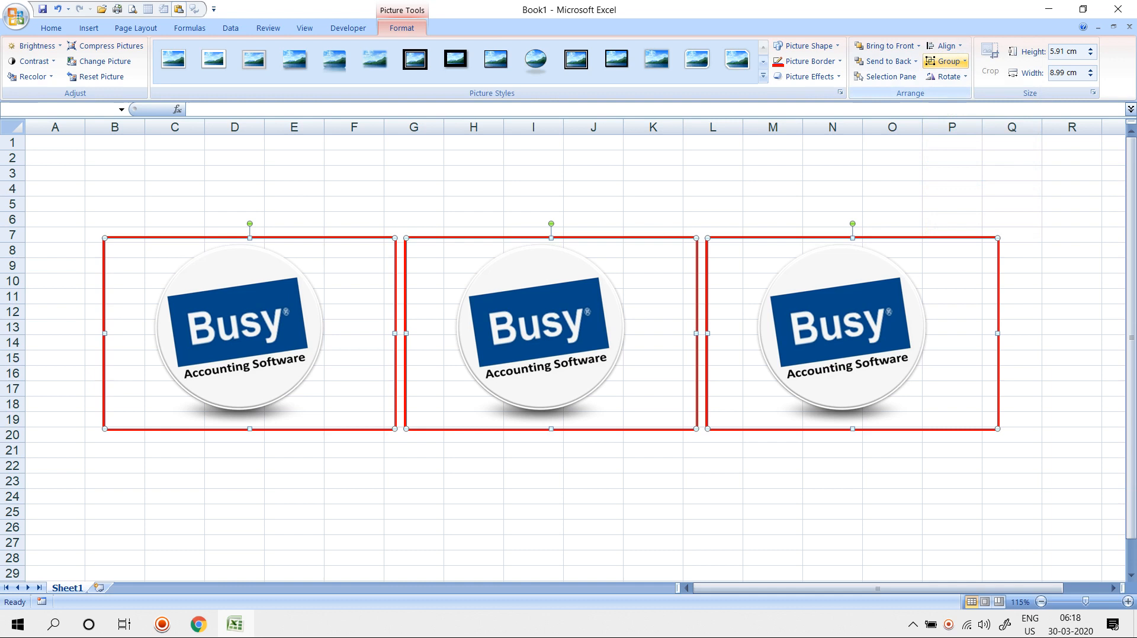
Hide the worksheet gridlines behind the pictures with the View Gridlines option.
left_click(946, 61)
left_click(944, 45)
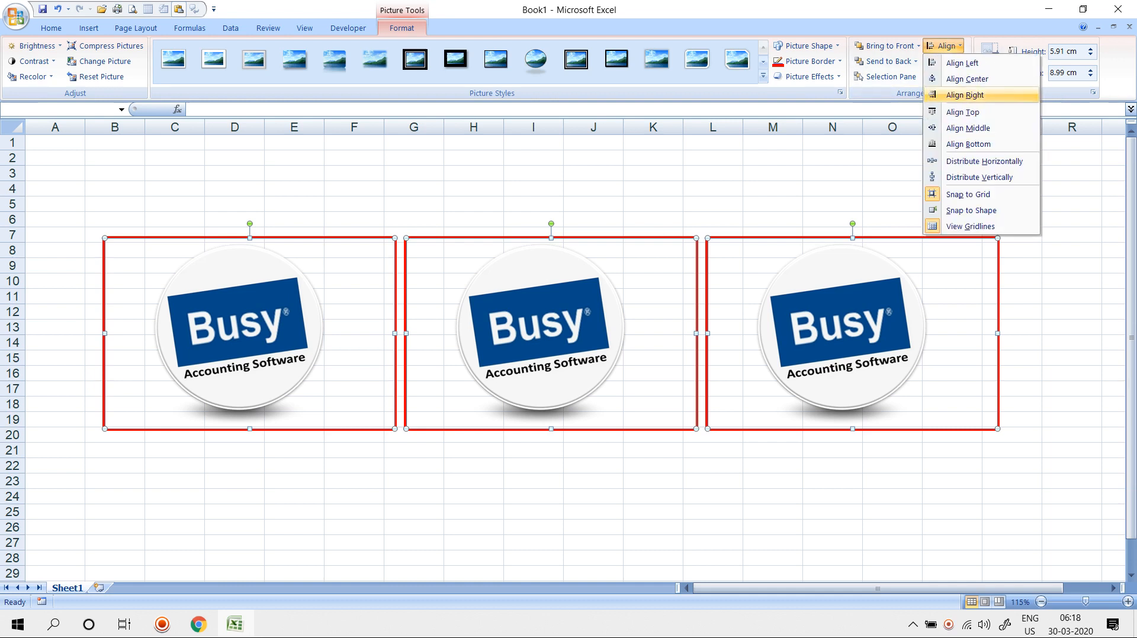
left_click(970, 226)
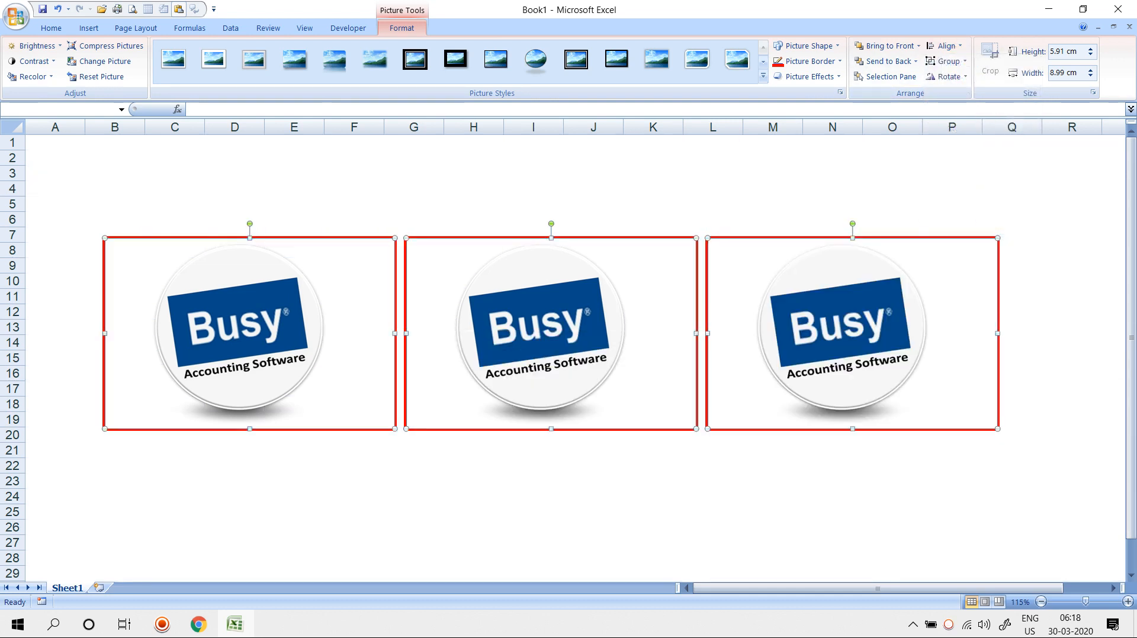
Turn on Snap to Shape, deselect the pictures and open the sheet's view settings.
left_click(944, 46)
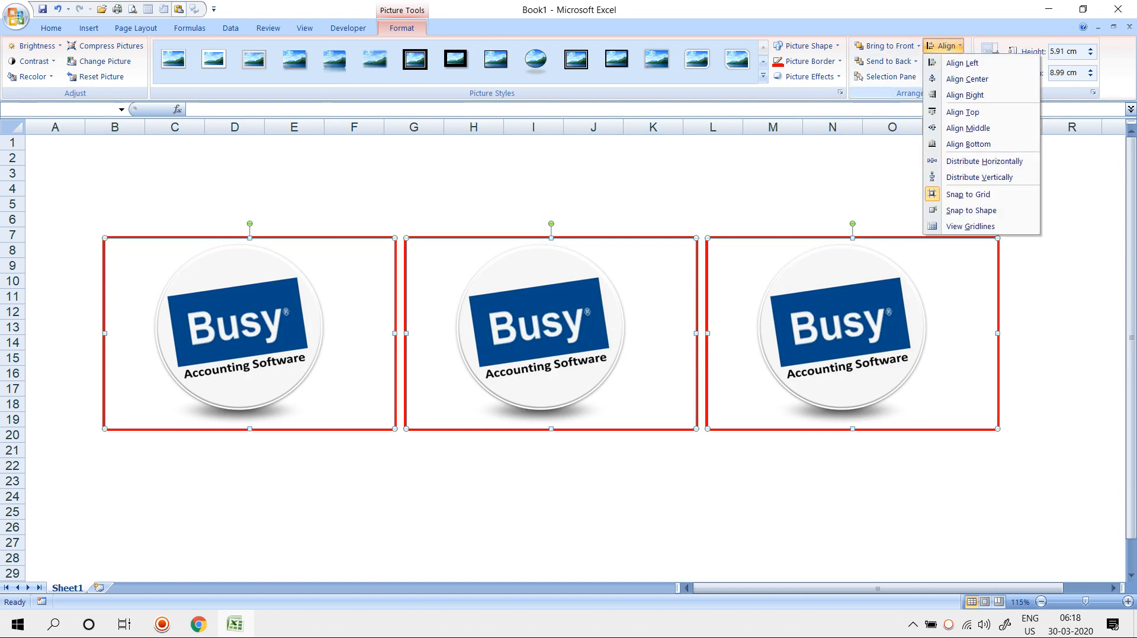
left_click(971, 210)
left_click(959, 189)
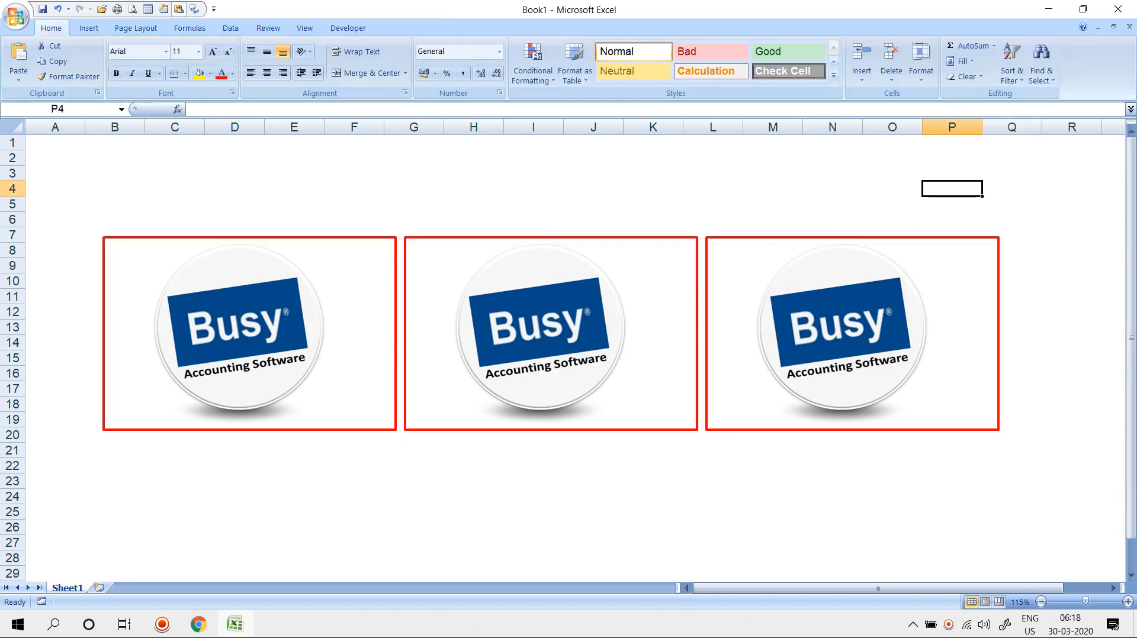
left_click(773, 189)
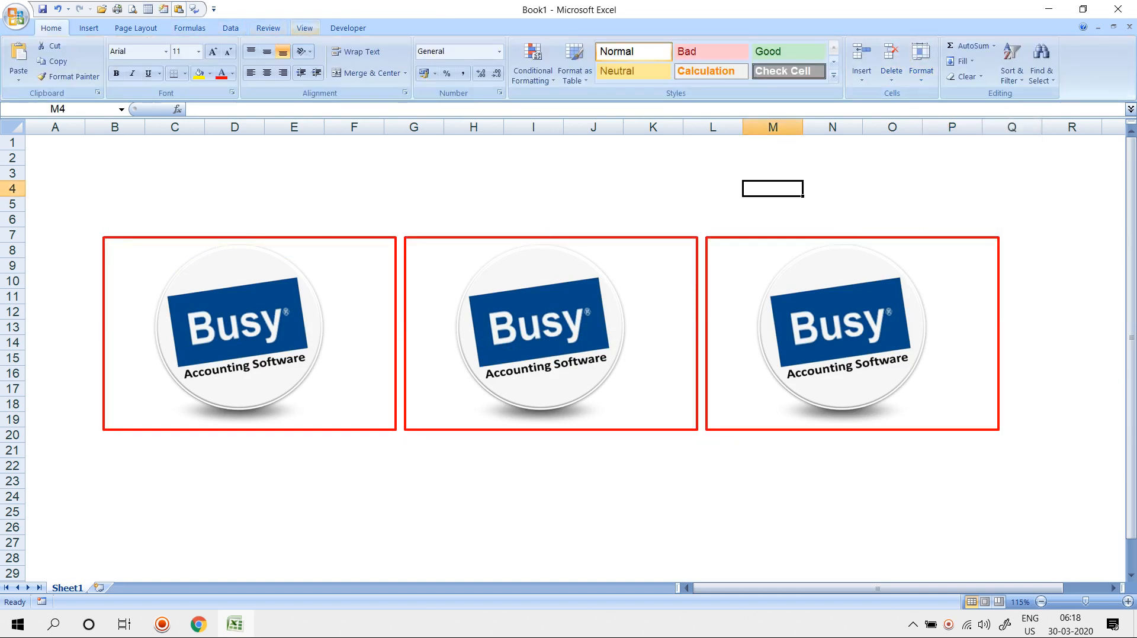
left_click(305, 28)
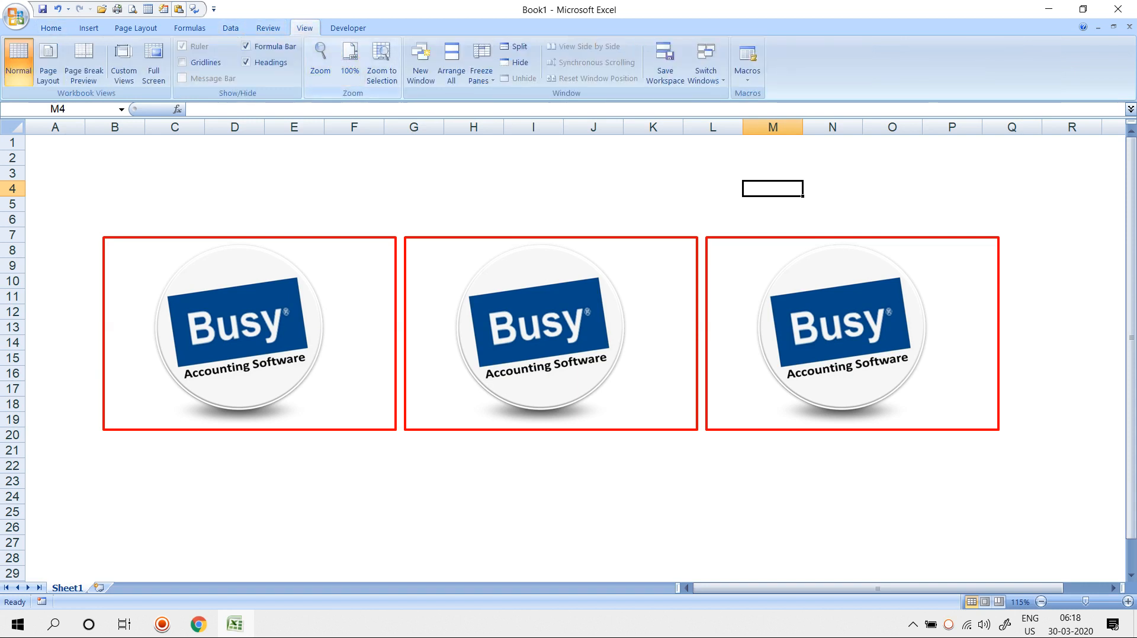
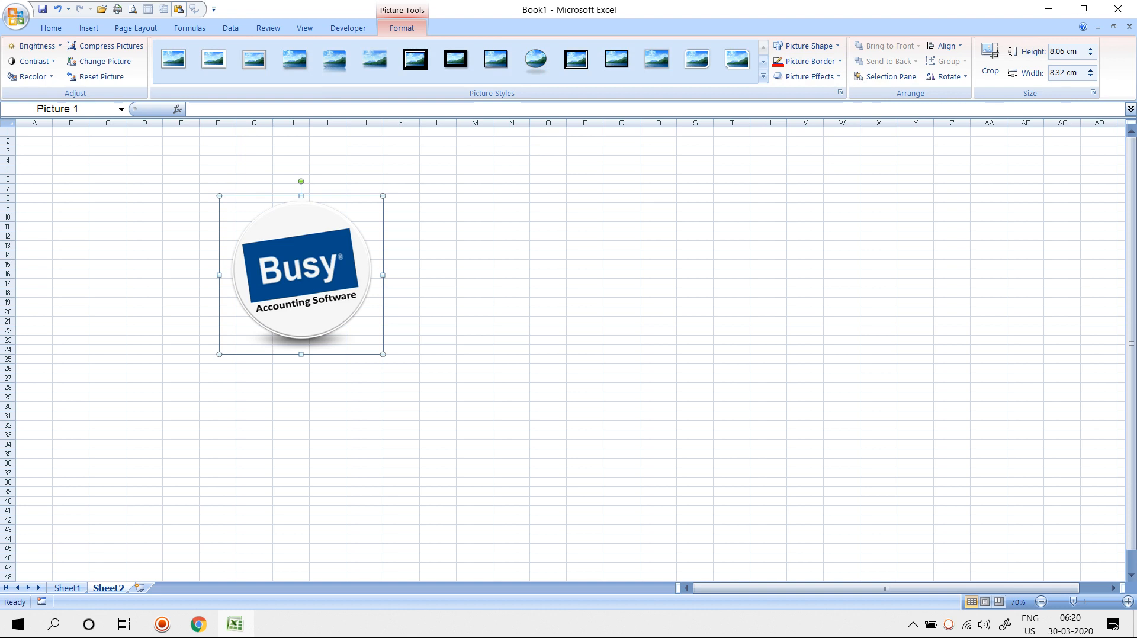
Duplicate the logo picture on Sheet2 beside the original and delete the copy.
left_click_drag(301, 272, 500, 251)
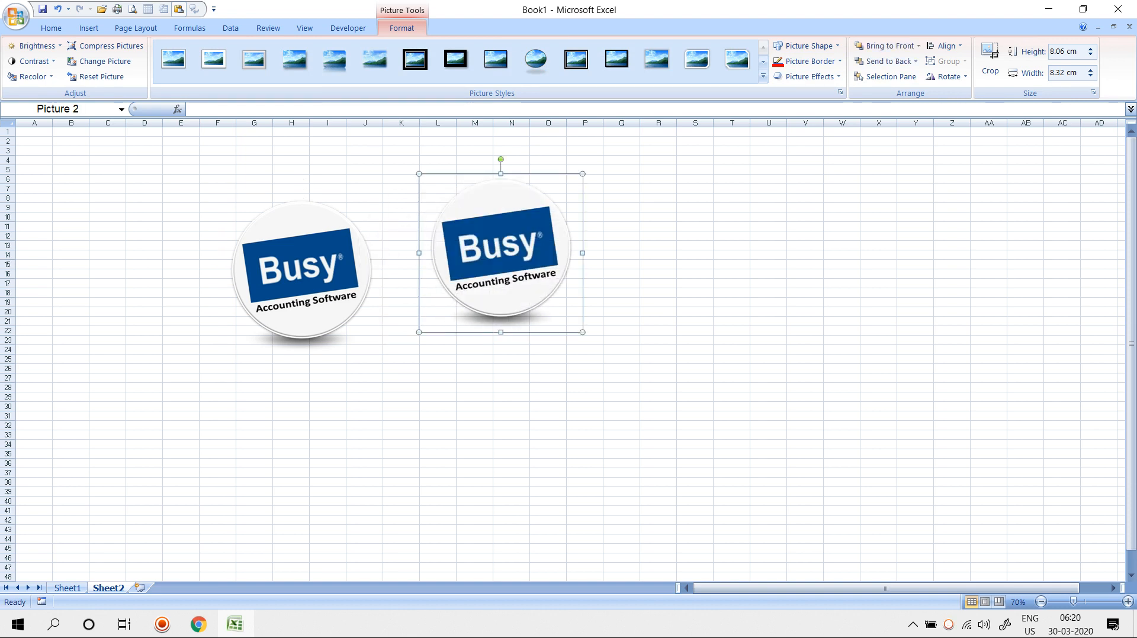
key("Delete")
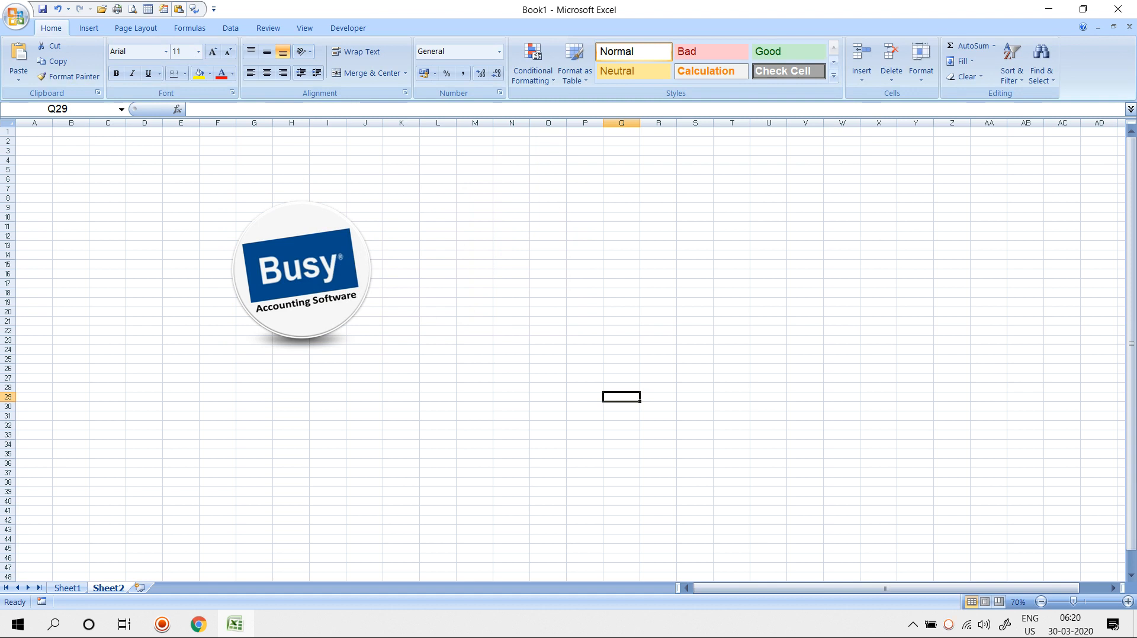
Find and launch the newer Excel version from the system search and create a blank workbook.
mouse_move(234, 624)
key("alt+Tab")
key("super")
type("ex")
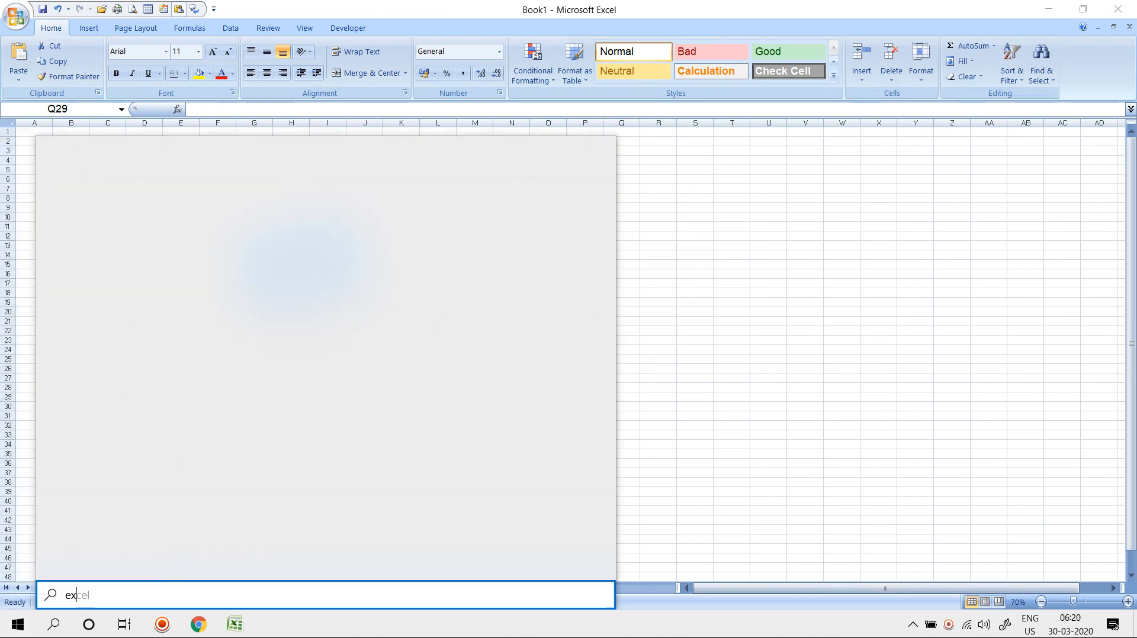
type("ce")
key("Return")
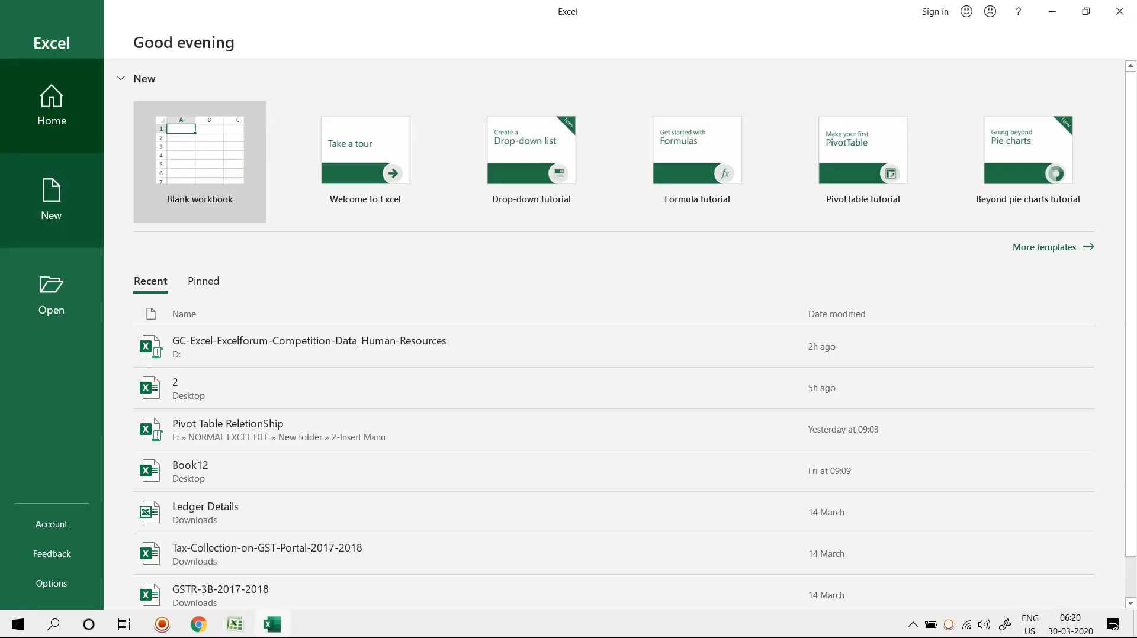
left_click(200, 161)
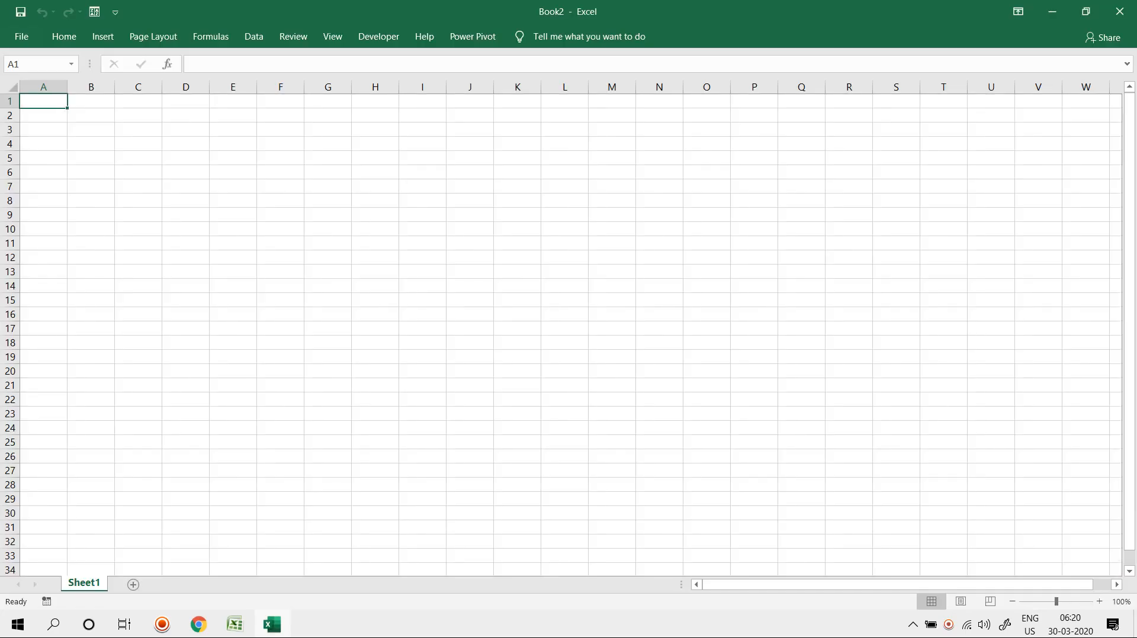
Insert the picture product_14.fw from the Desktop folder into Sheet1.
left_click(103, 36)
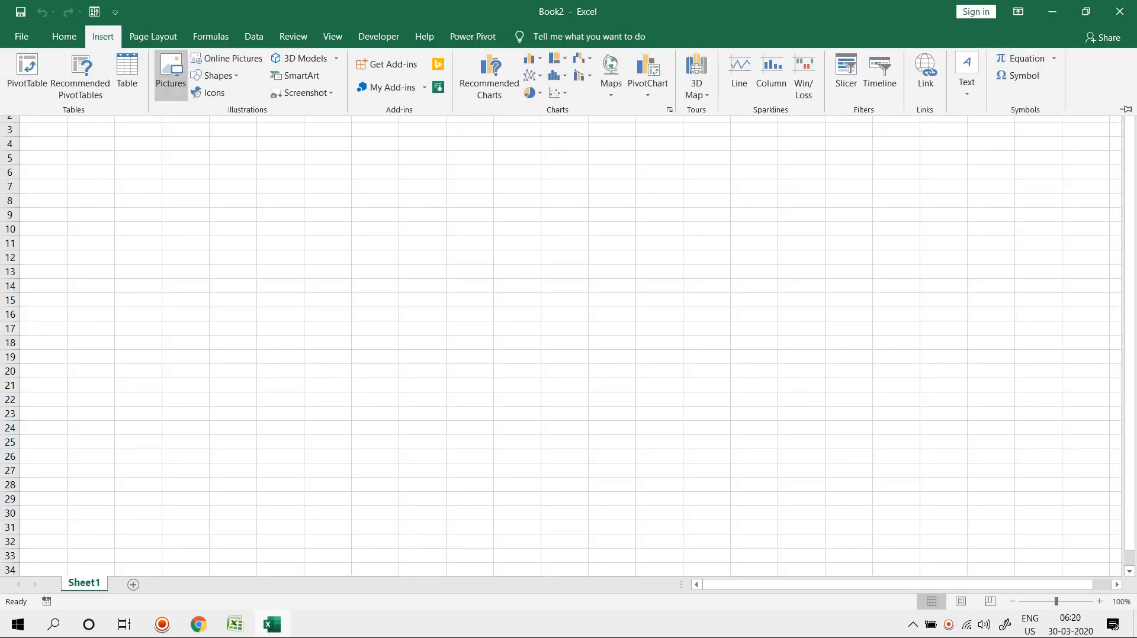
left_click(103, 37)
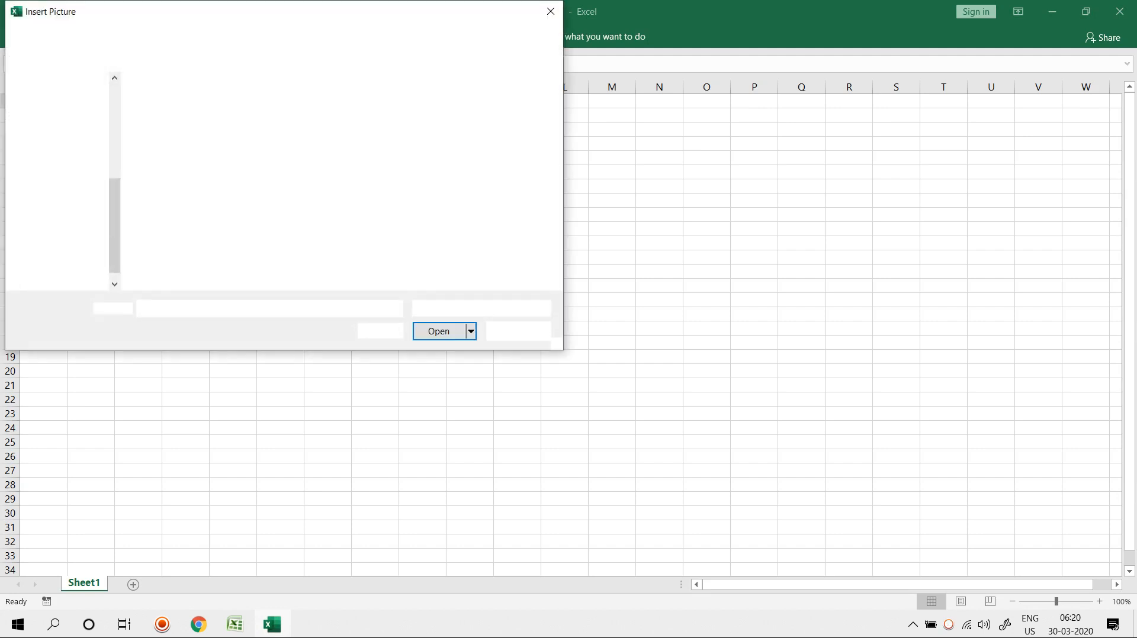
left_click(60, 122)
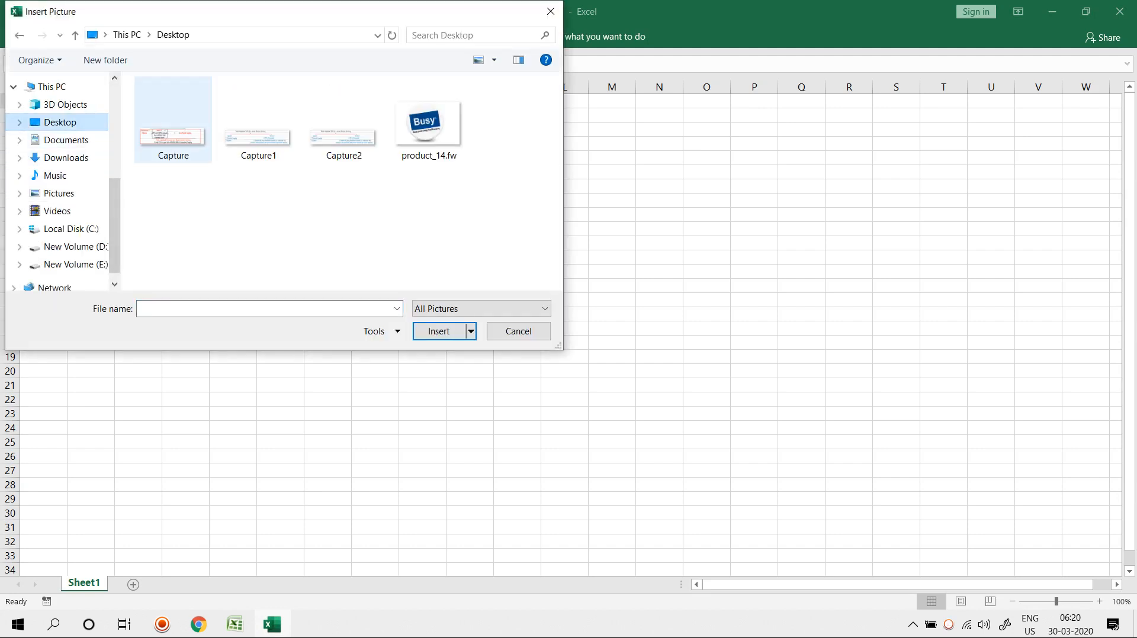
double_click(427, 115)
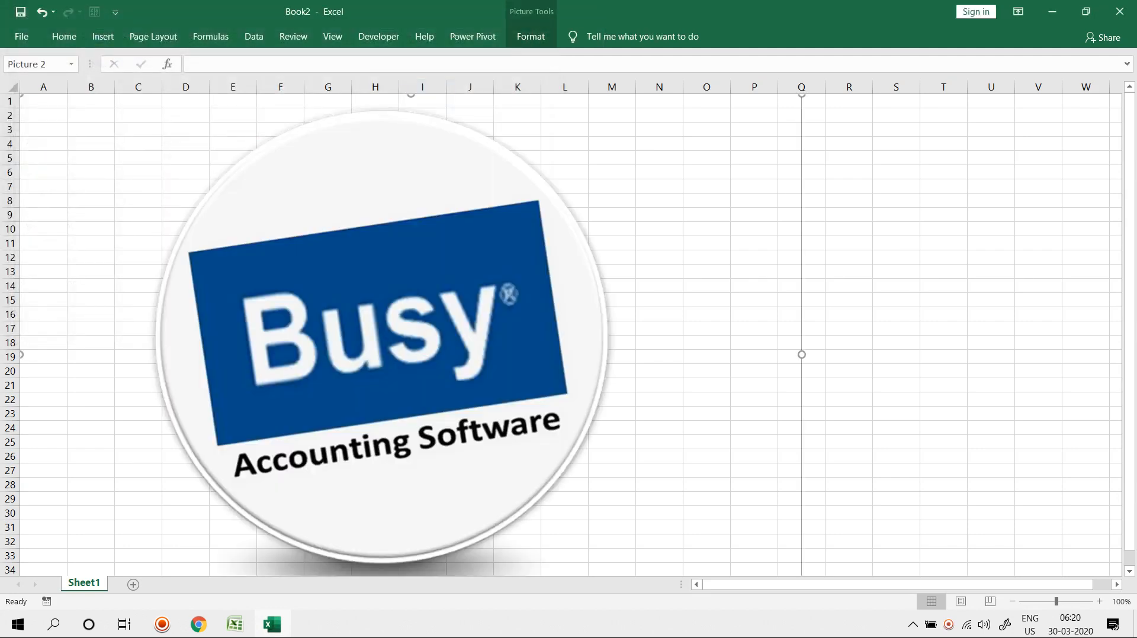
Shrink the inserted picture to about 9.03 cm high by 13.55 cm wide and position it over columns E to L from row 4.
scroll(568, 335, "down", 2)
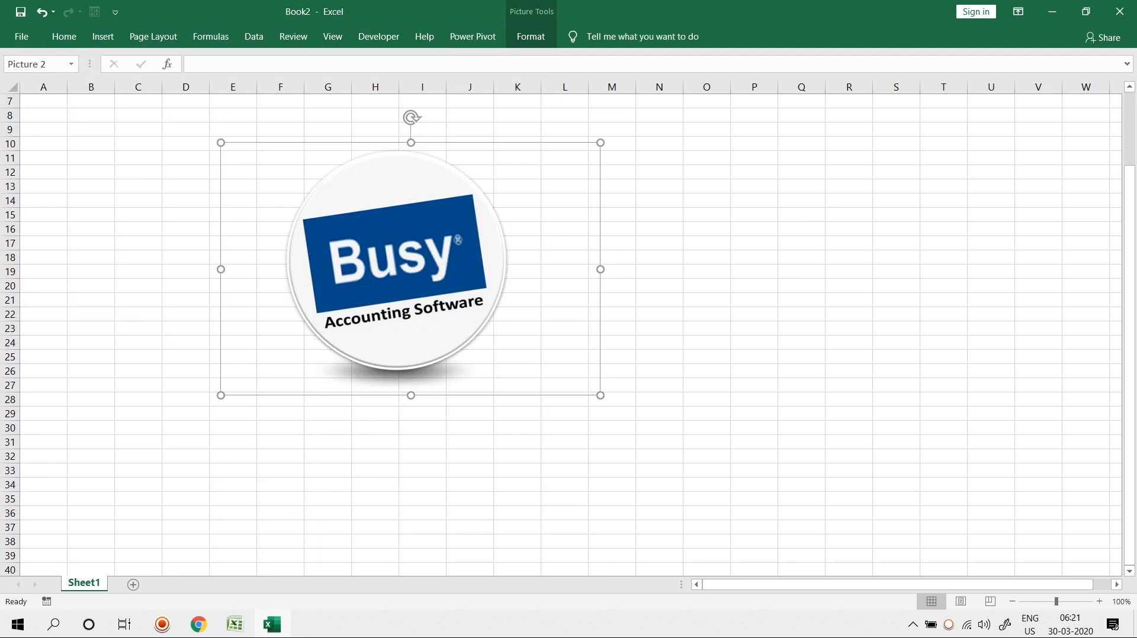
scroll(568, 335, "up", 2)
left_click(103, 36)
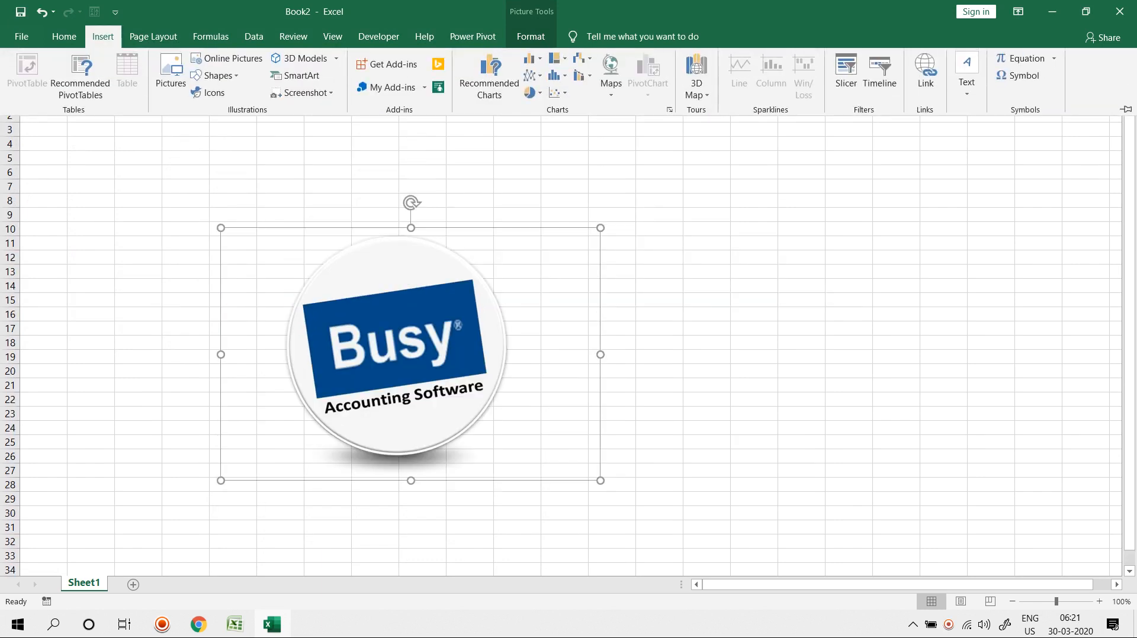
left_click(103, 36)
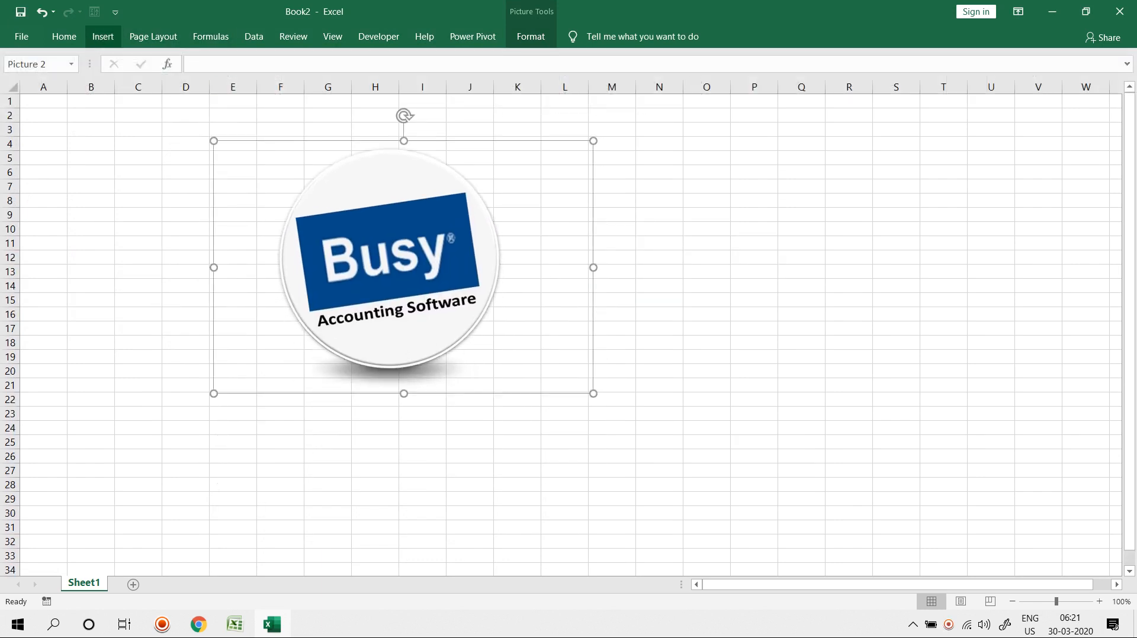
left_click(103, 36)
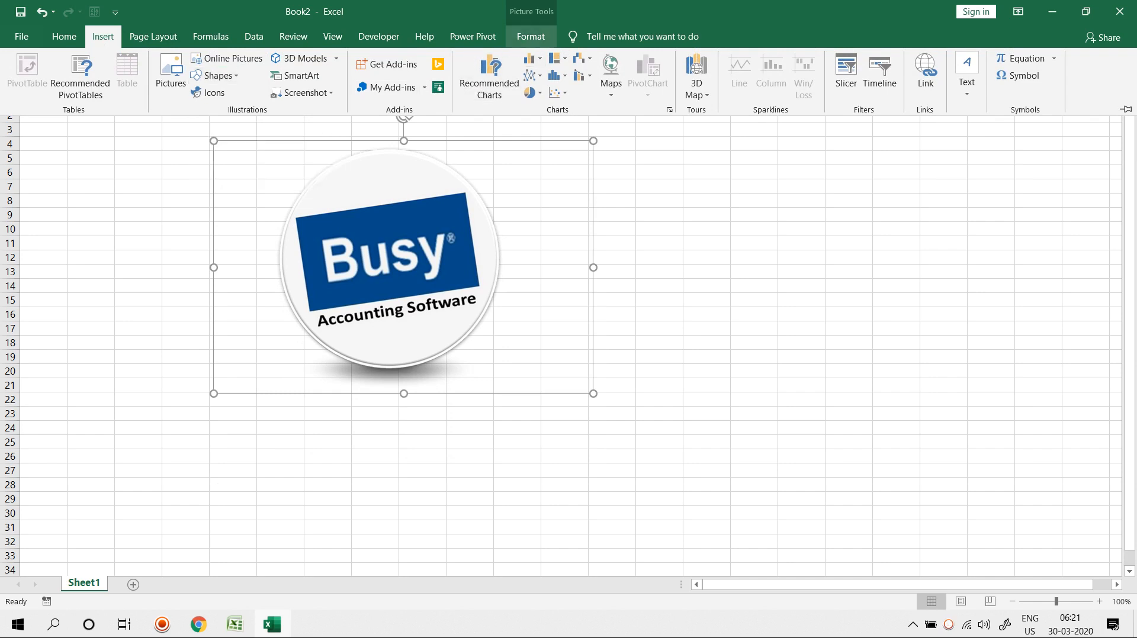
Try Remove Background with areas marked to keep and to remove beside the round logo, and discard all changes.
left_click(531, 36)
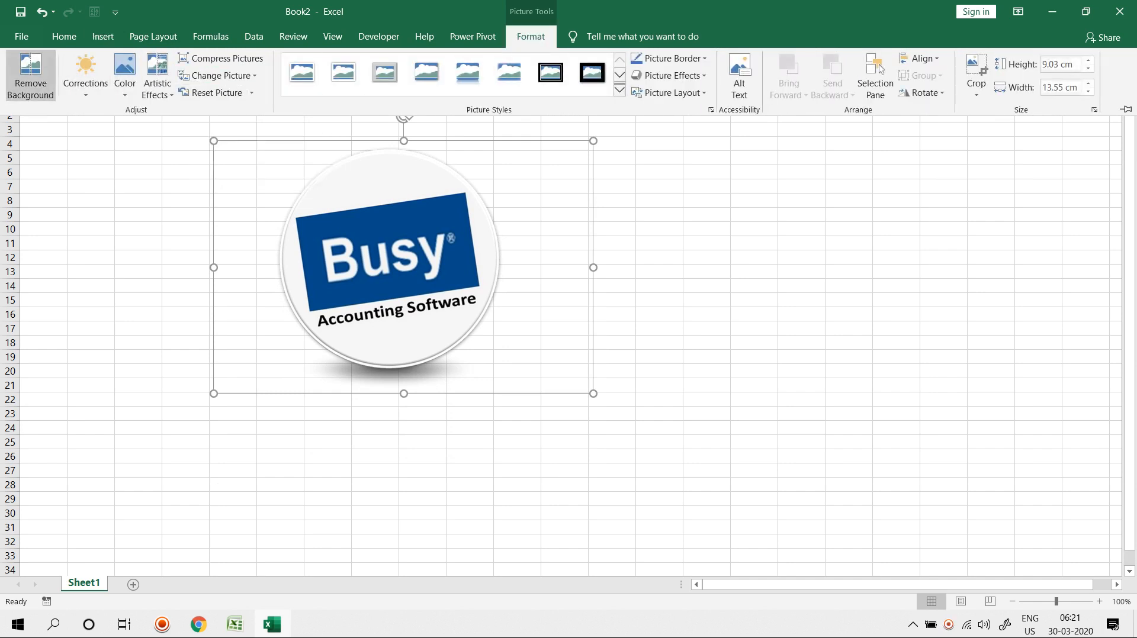
left_click(30, 76)
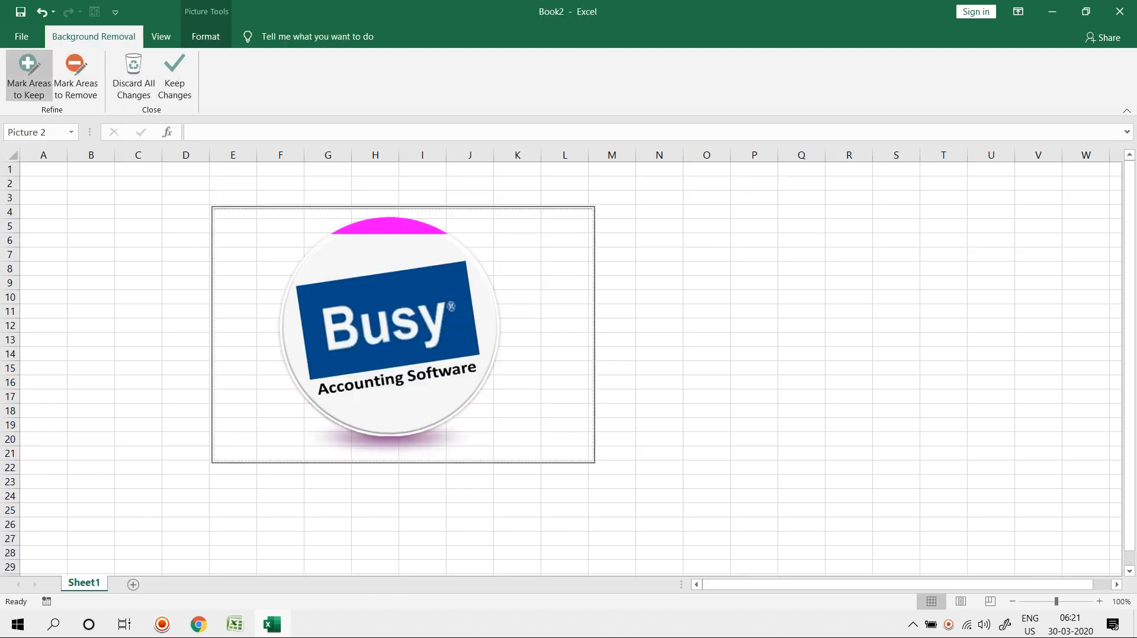
left_click(29, 76)
left_click_drag(267, 227, 249, 294)
left_click_drag(244, 222, 239, 413)
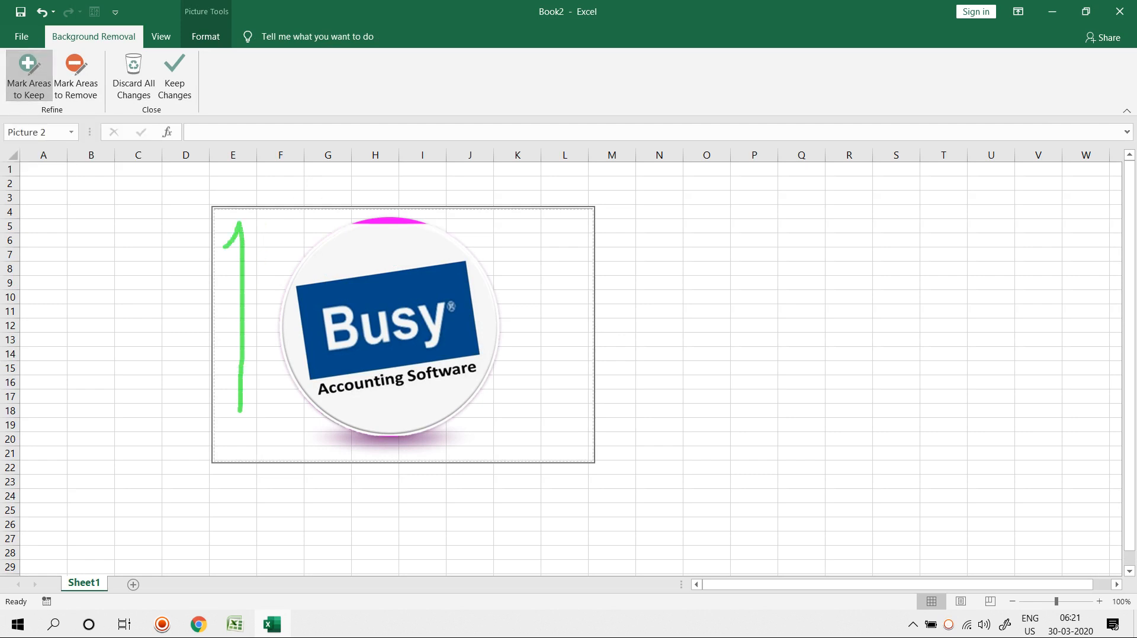
left_click(75, 76)
mouse_move(256, 235)
left_mouse_down()
mouse_move(227, 346)
mouse_move(242, 290)
left_mouse_up()
left_click(134, 75)
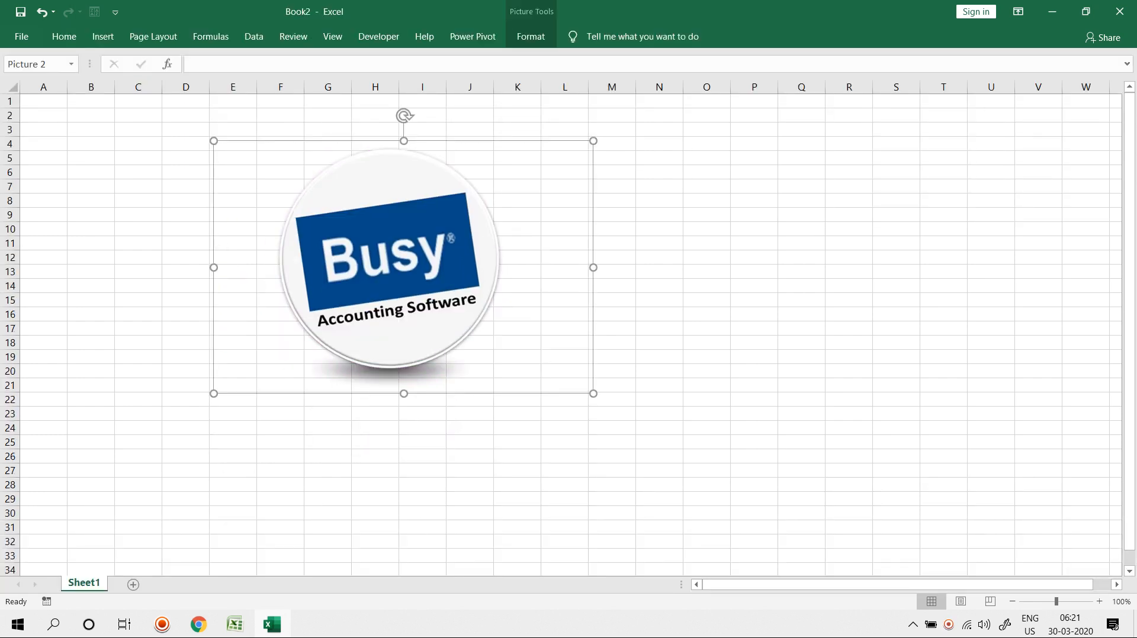
Try Remove Background again with an area marked for removal inside the logo, and discard all changes.
left_click(531, 36)
left_click(31, 75)
left_click(75, 75)
mouse_move(386, 248)
left_mouse_down()
mouse_move(436, 251)
mouse_move(323, 257)
mouse_move(373, 237)
mouse_move(348, 242)
mouse_move(437, 231)
mouse_move(423, 226)
left_mouse_up()
left_click(134, 77)
Remove the picture's automatically detected background and keep the changes.
left_click(531, 36)
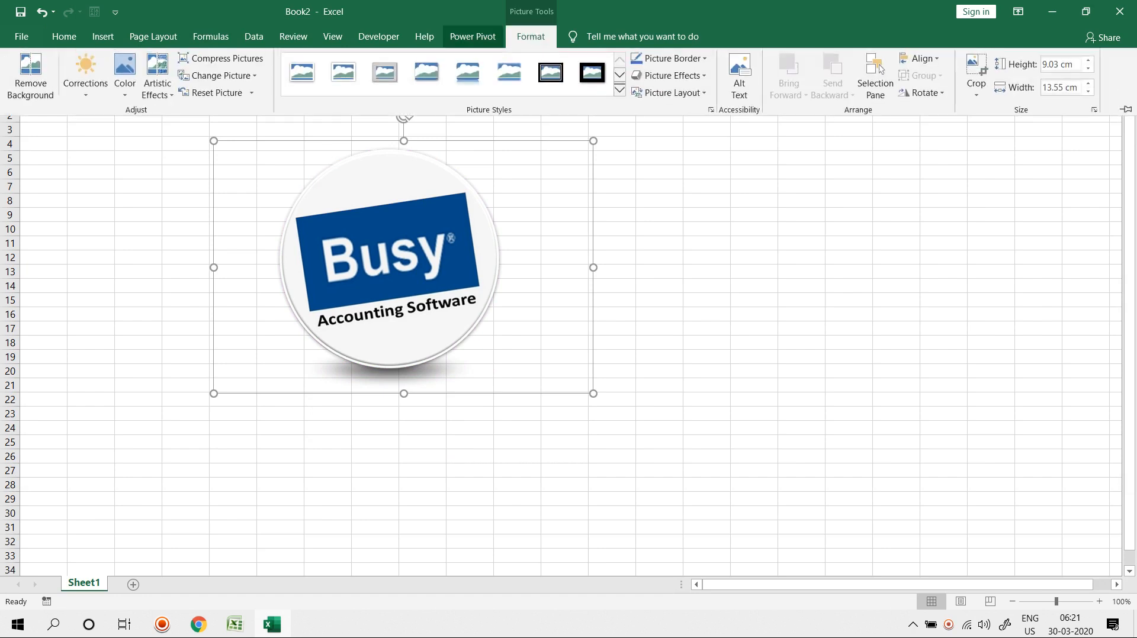
left_click(31, 76)
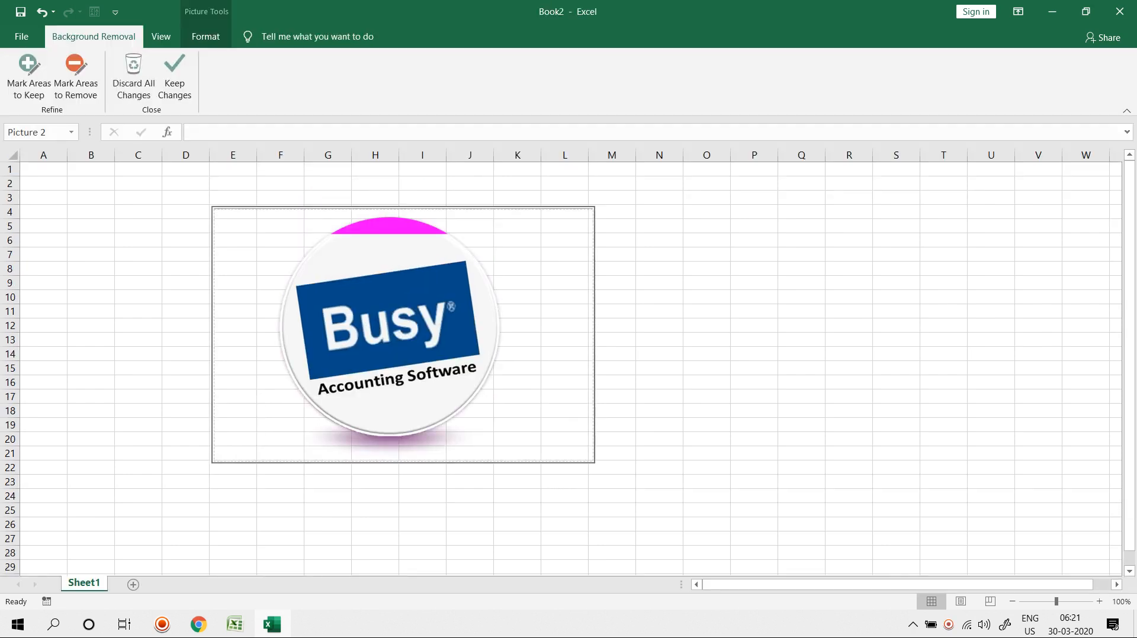
left_click(174, 75)
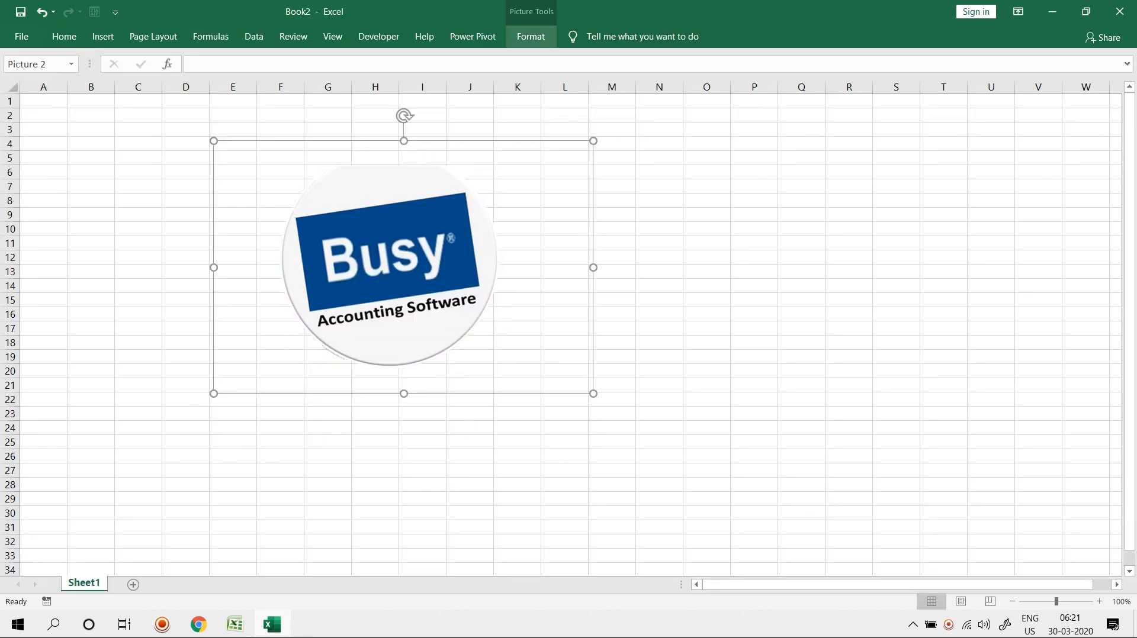
Reopen the background removal twice to review the marked areas, keeping the changes each time, and reselect the picture.
left_click(531, 36)
left_click(29, 70)
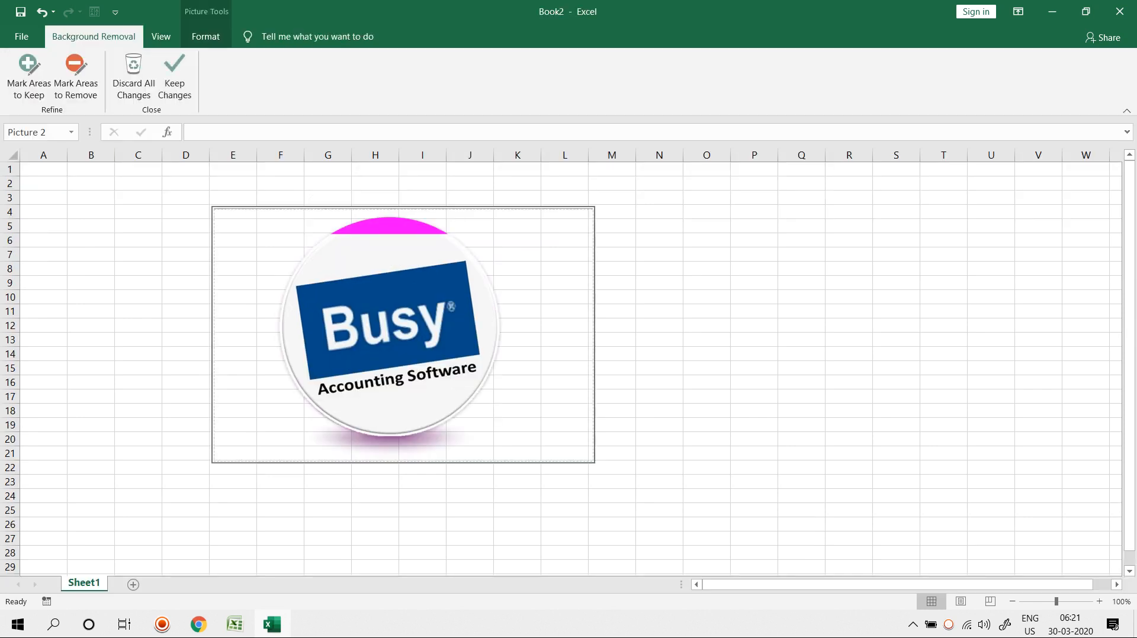
left_click(175, 76)
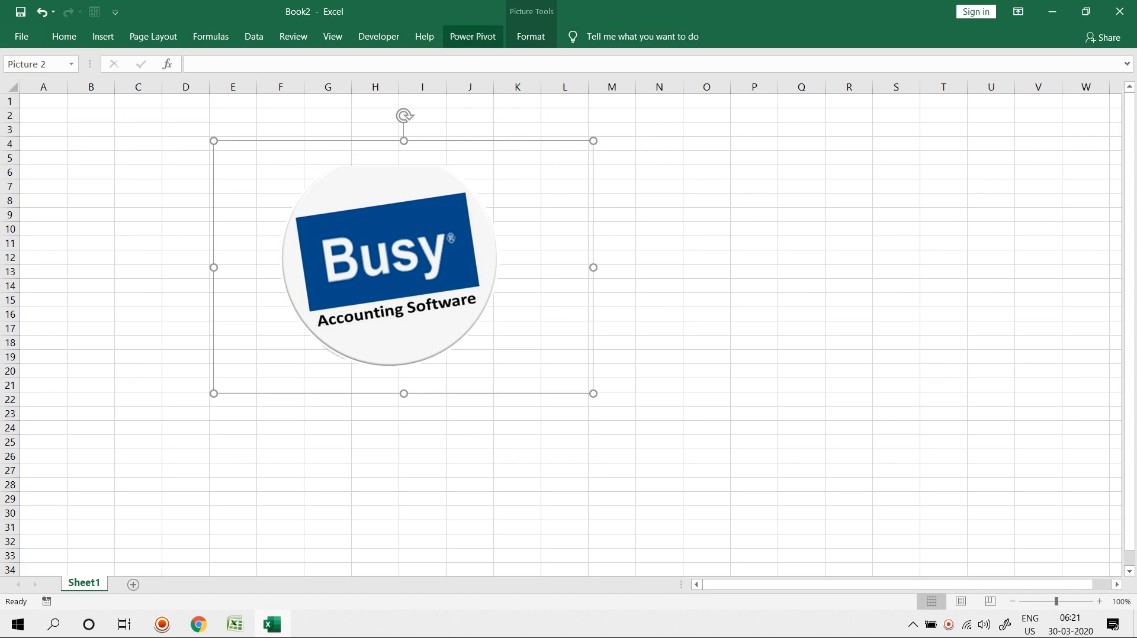
left_click(531, 37)
left_click(31, 74)
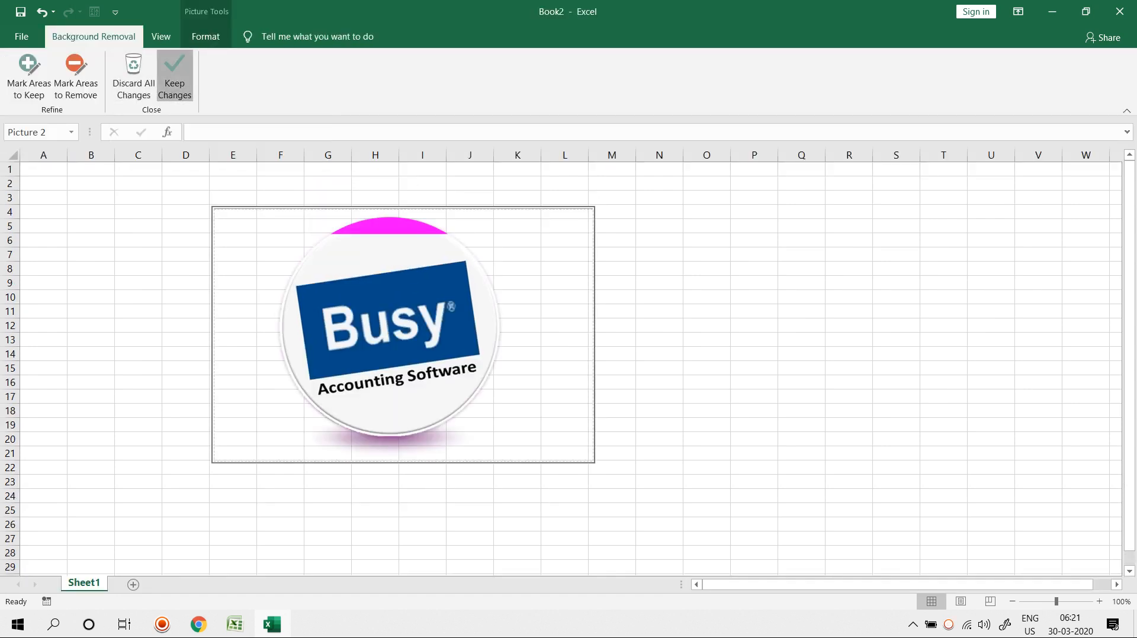
left_click(175, 75)
left_click(138, 258)
left_click(393, 254)
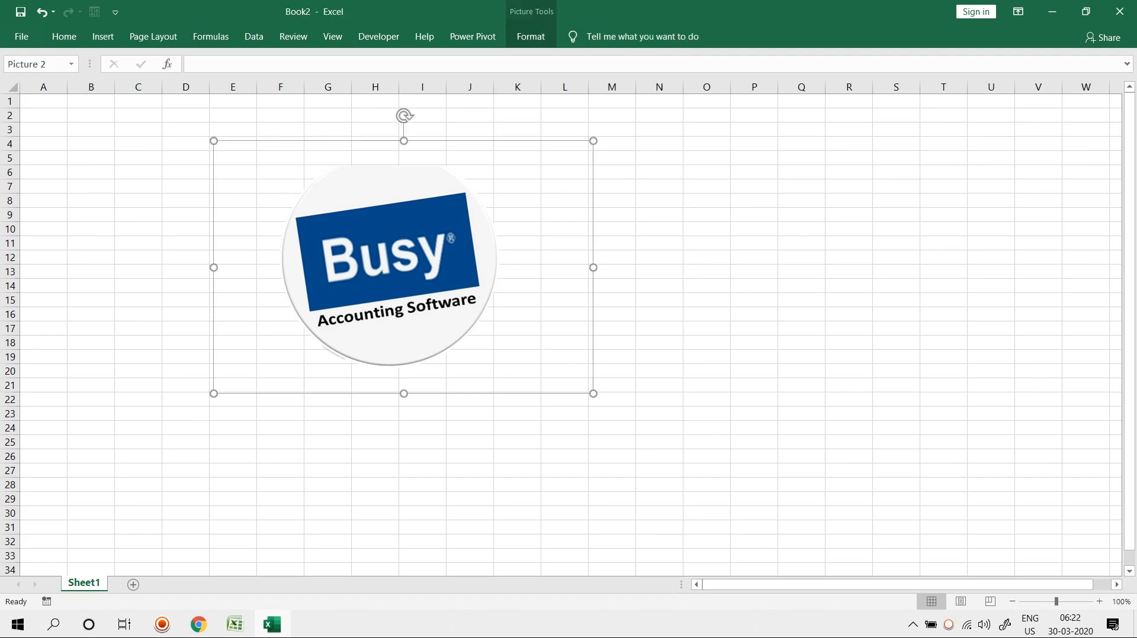
Look through the preset galleries for the logo picture's corrections, colours and artistic effects.
left_click(529, 37)
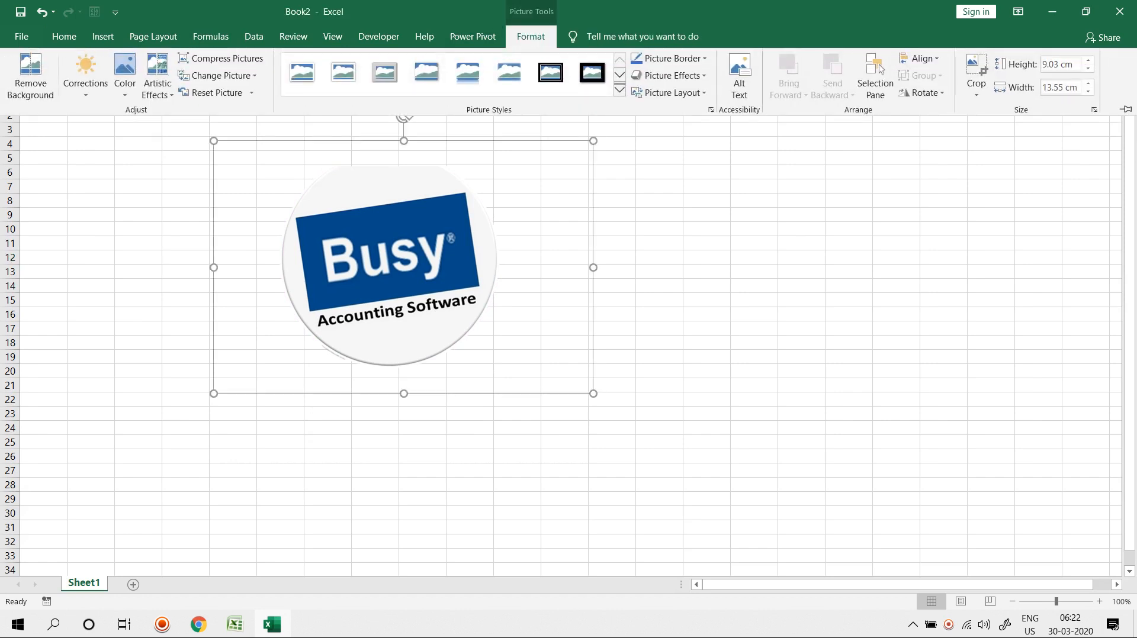
left_click(86, 77)
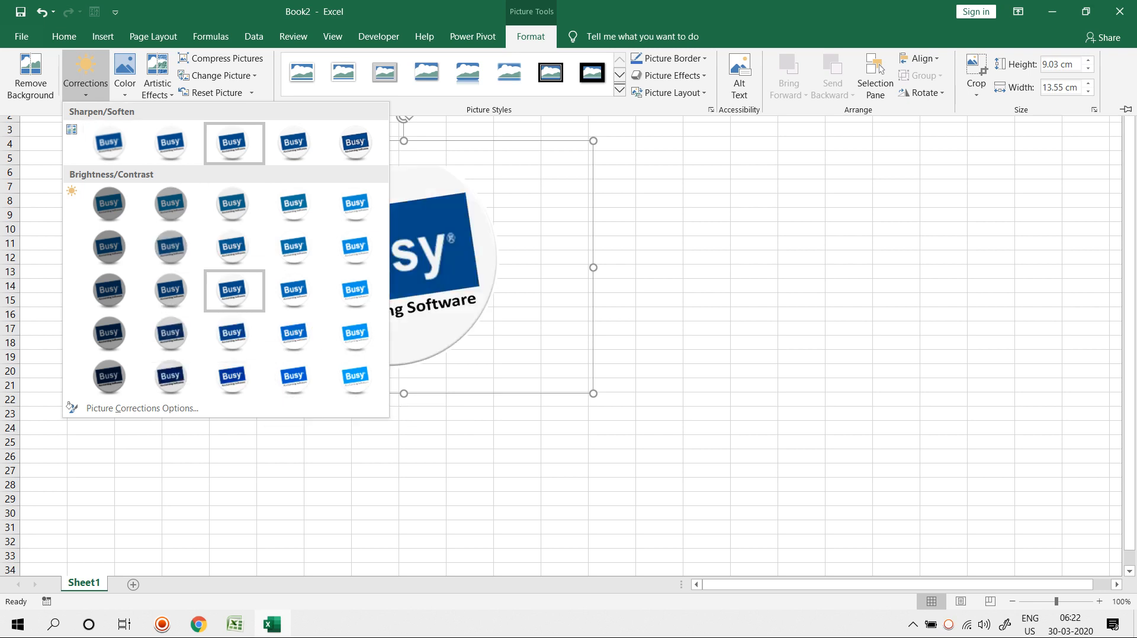
left_click(125, 74)
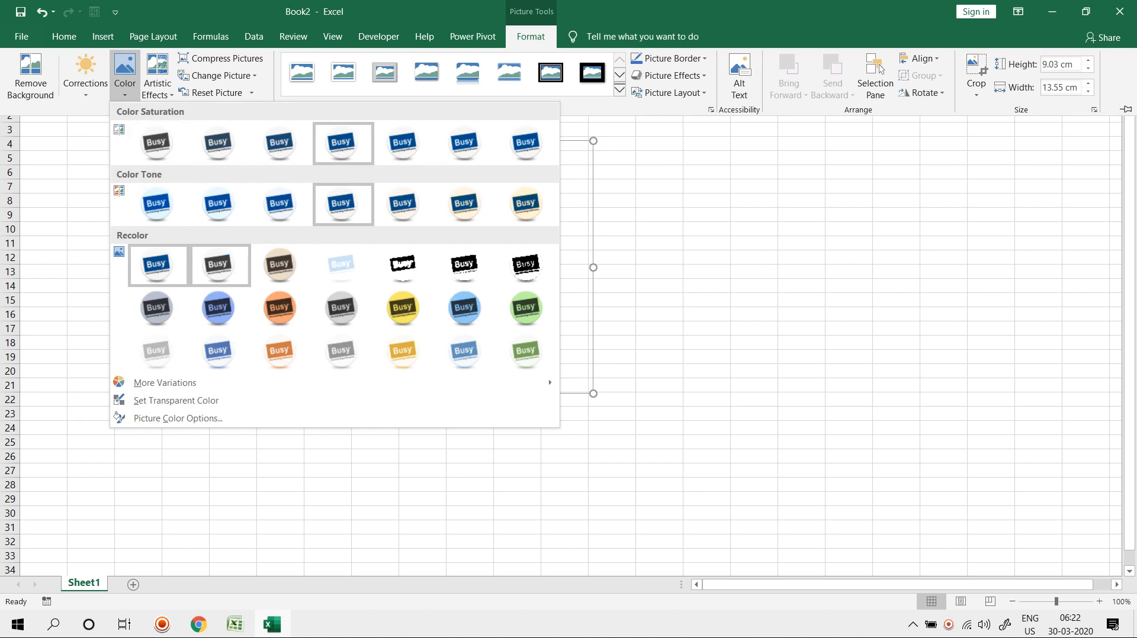
left_click(158, 75)
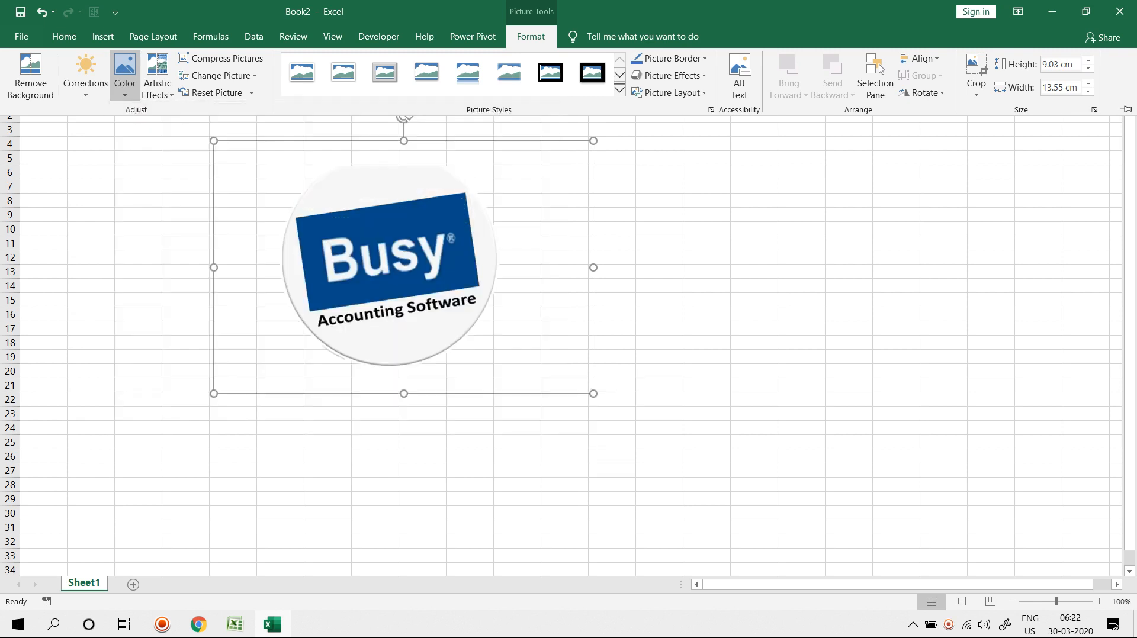
left_click(157, 76)
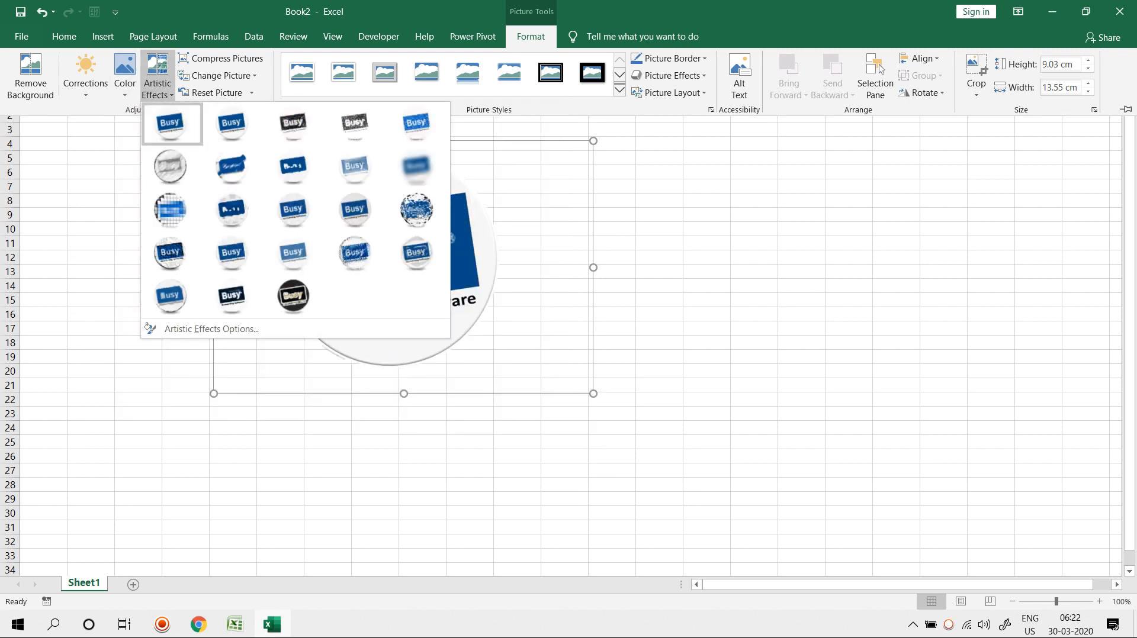
left_click(172, 167)
Apply the Glow Edges artistic effect to the logo picture and reposition the picture over columns H to O.
left_click_drag(403, 267, 672, 268)
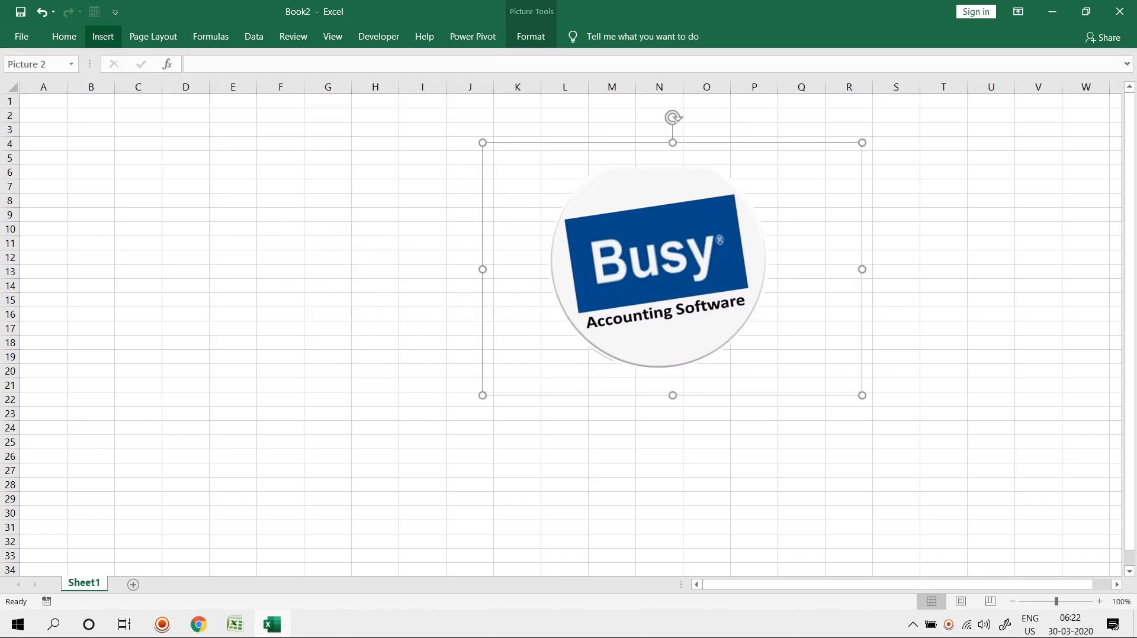
left_click(103, 37)
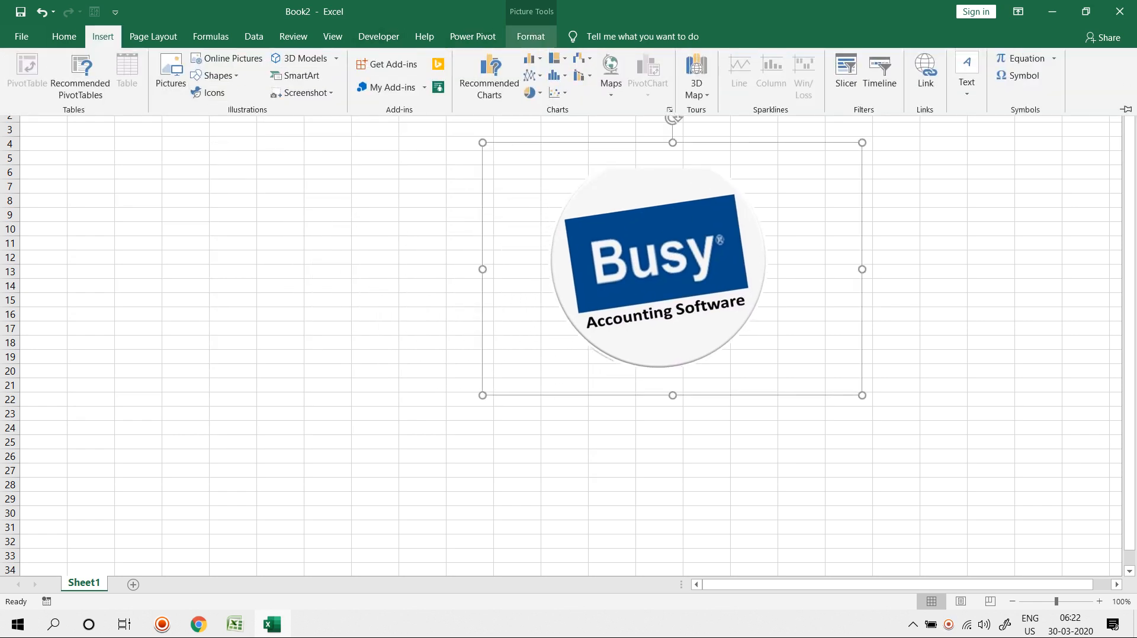
left_click(530, 36)
left_click(157, 83)
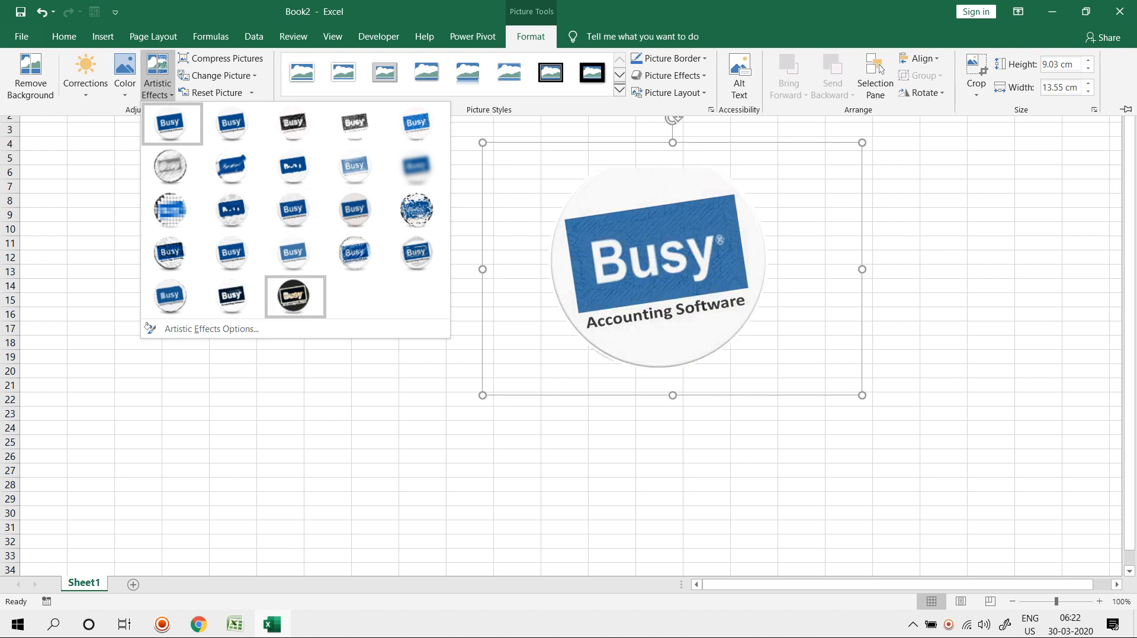
left_click(294, 299)
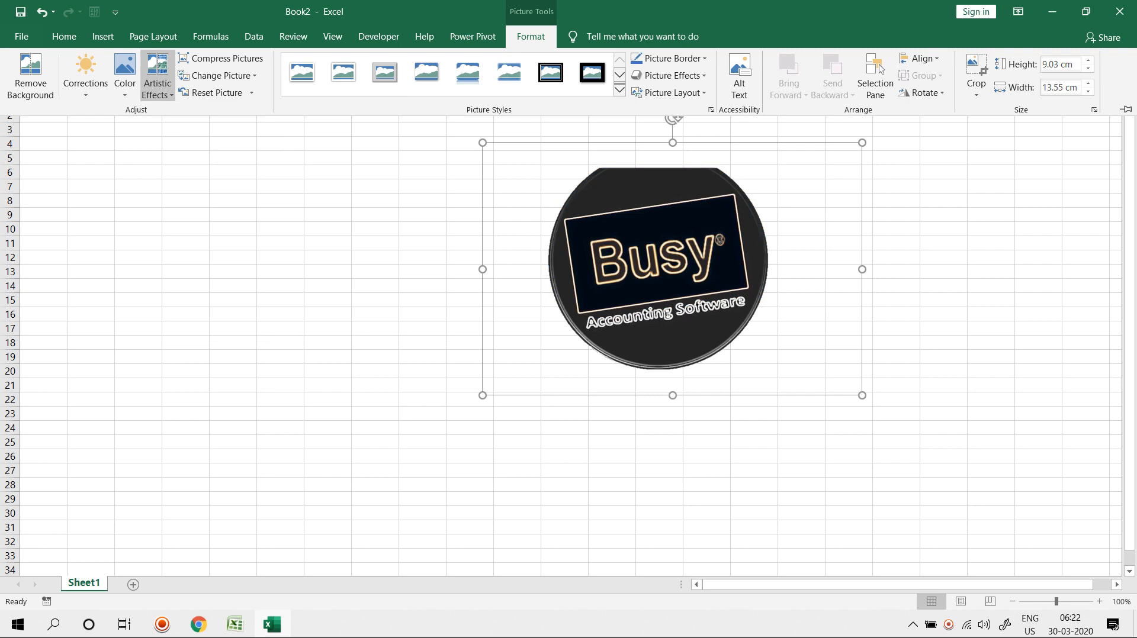
left_click_drag(658, 260, 518, 268)
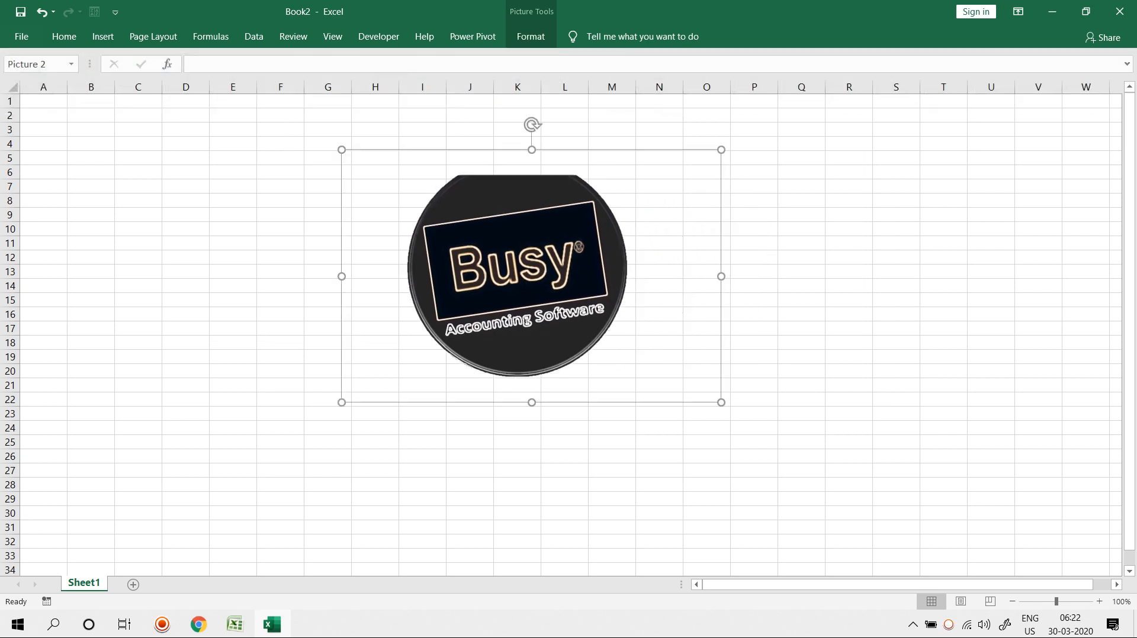
Review the available picture styles, border, effects and picture layout options for the logo without applying any.
left_click(530, 37)
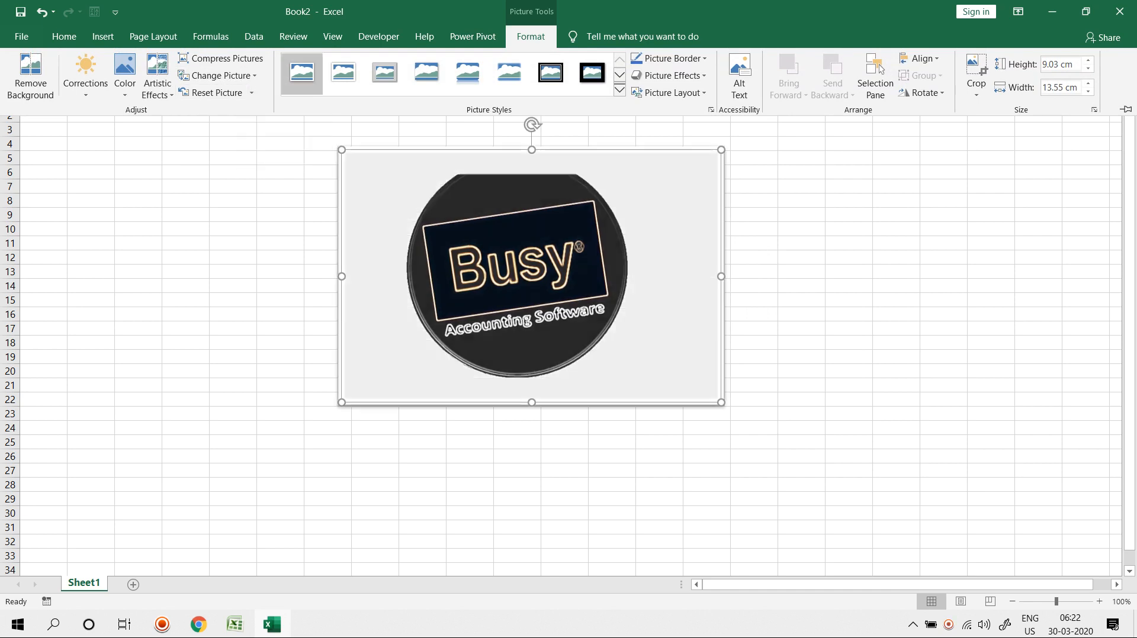
left_click(619, 90)
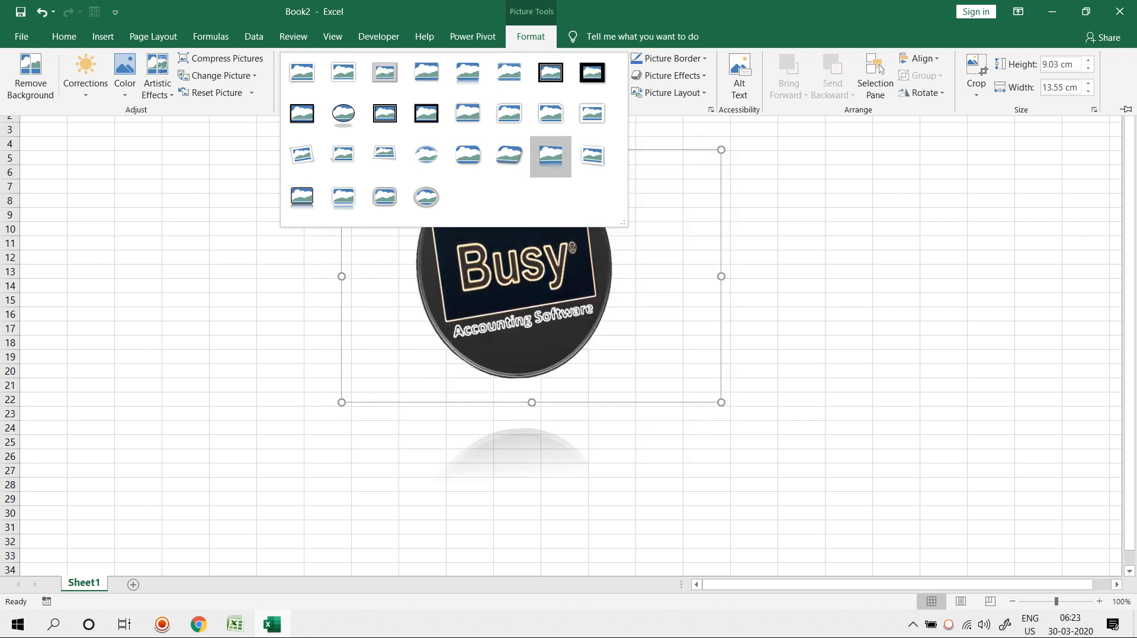
key("Escape")
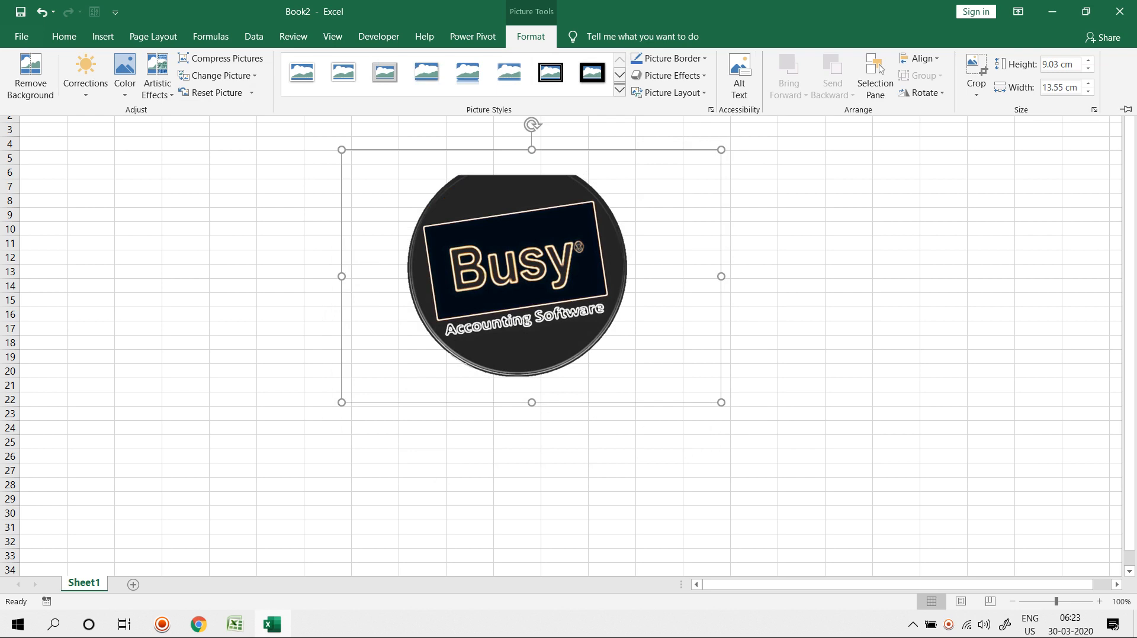
left_click(672, 58)
key("Escape")
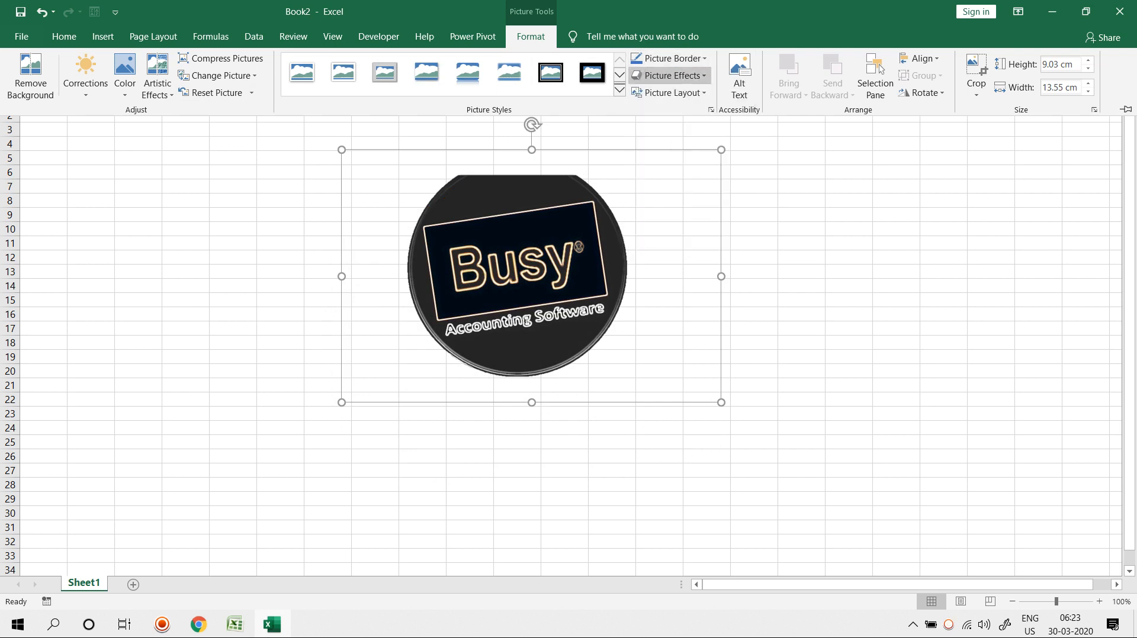
left_click(669, 92)
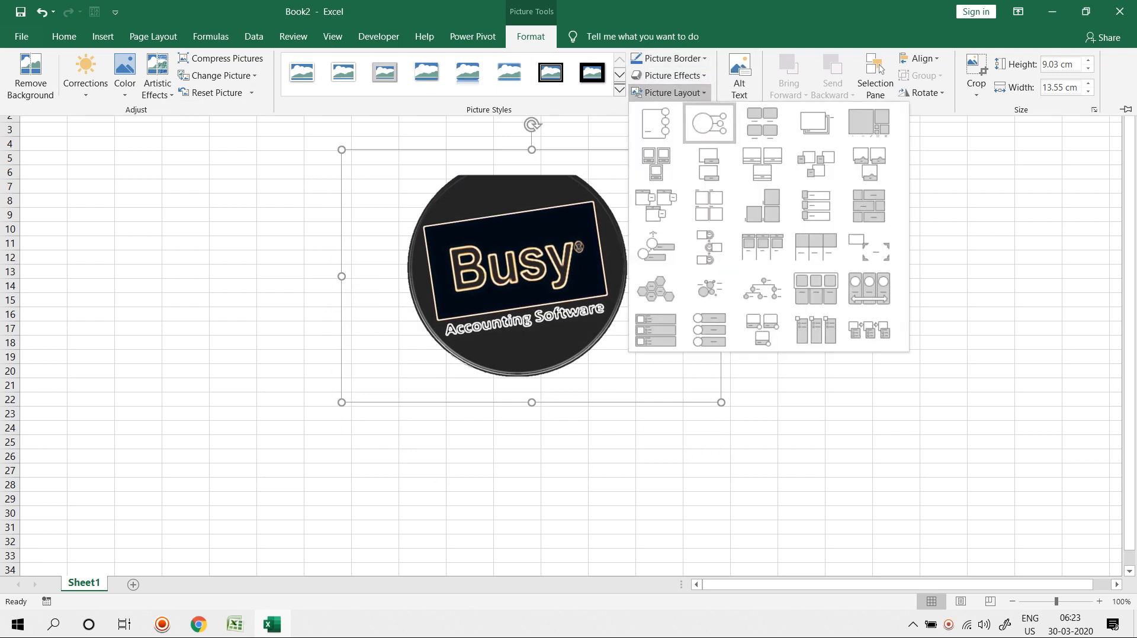
Enter "SS SOFTWARE AND SERVICES" as the logo picture's alt text and mark the picture as decorative.
left_click(739, 77)
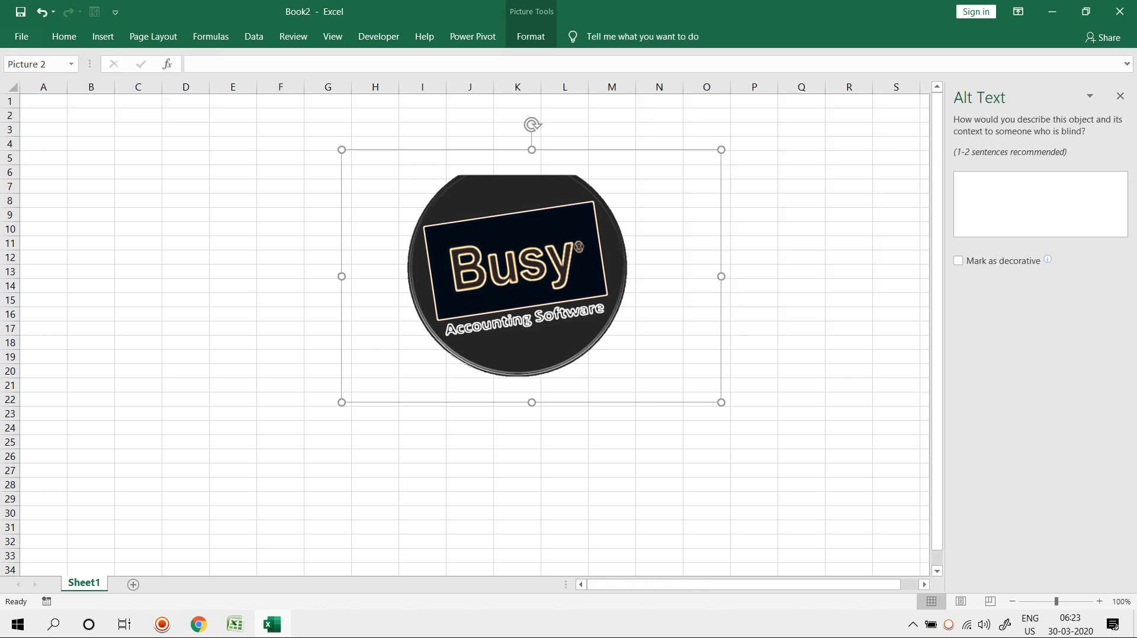
left_click(1120, 96)
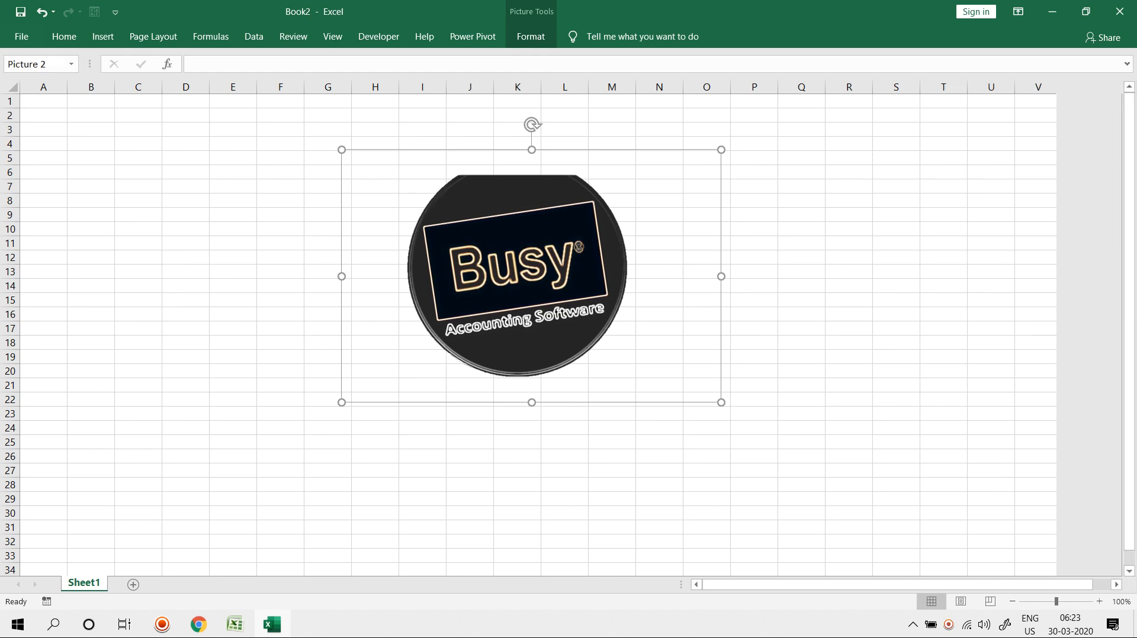
left_click(531, 36)
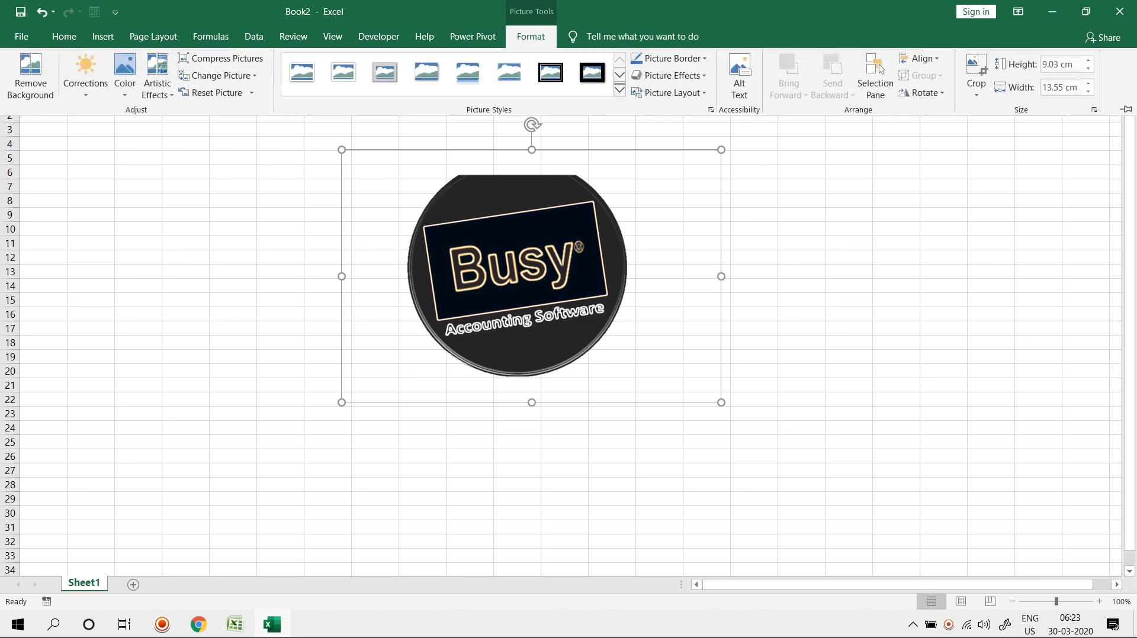
left_click(739, 76)
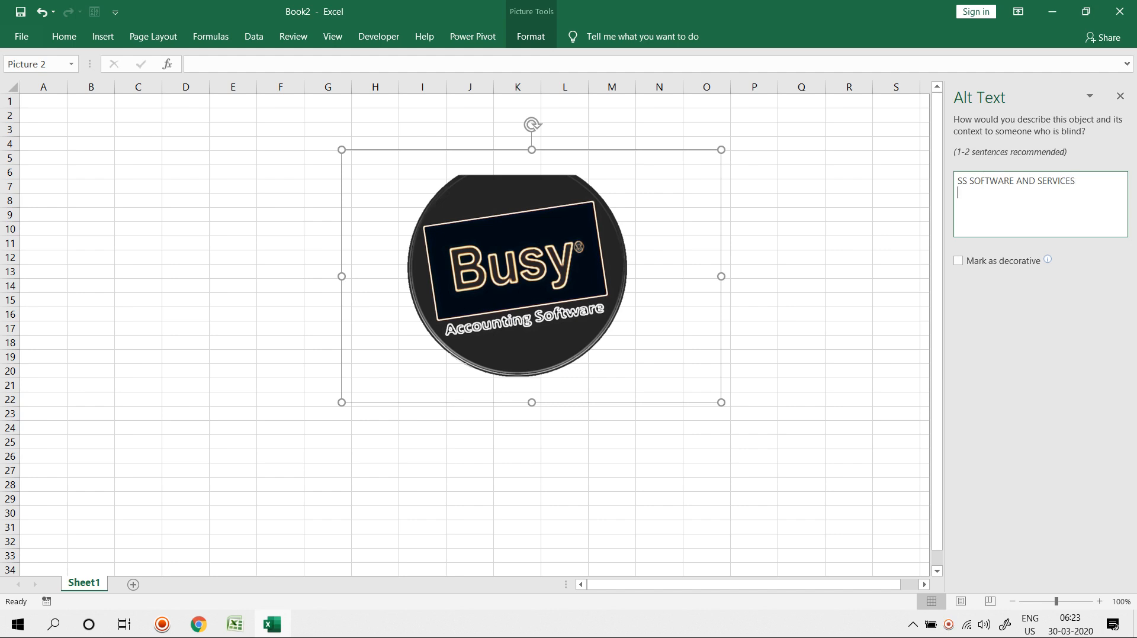
left_click(958, 261)
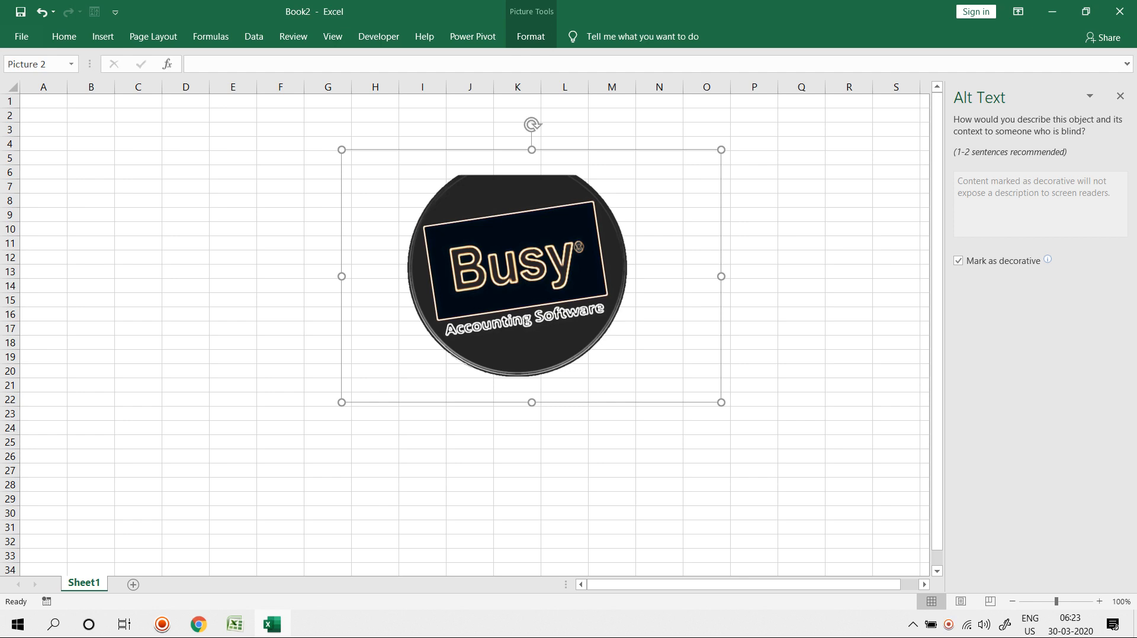
Detach the Alt Text pane over the sheet, check it with a cell and the logo selected, and close it.
left_click(1090, 96)
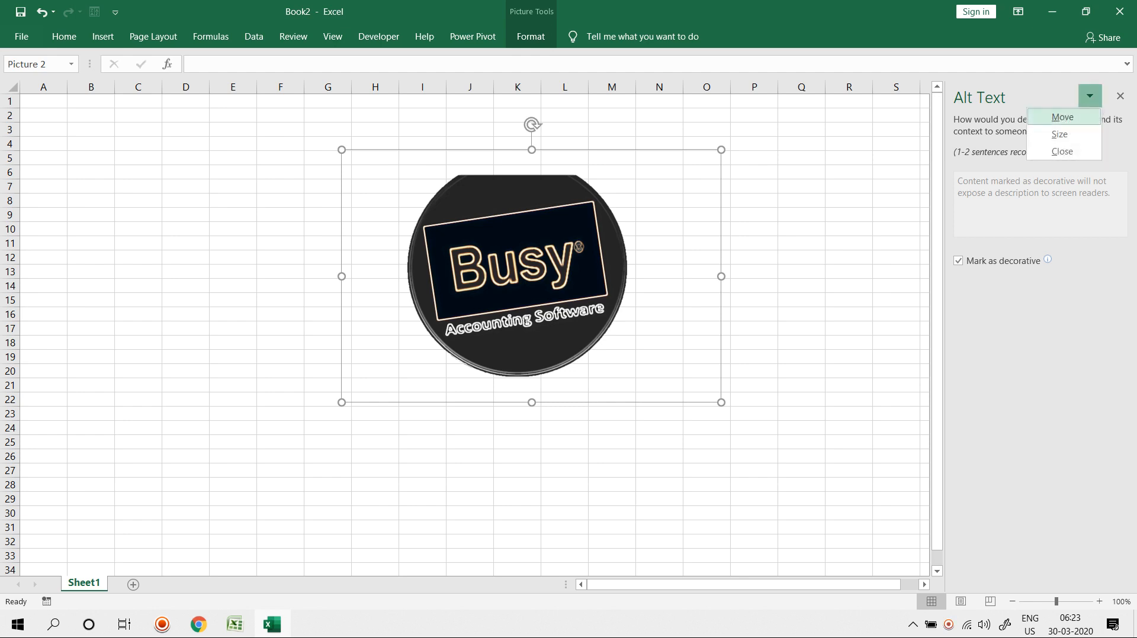
left_click(1060, 152)
left_click_drag(1016, 98, 1052, 117)
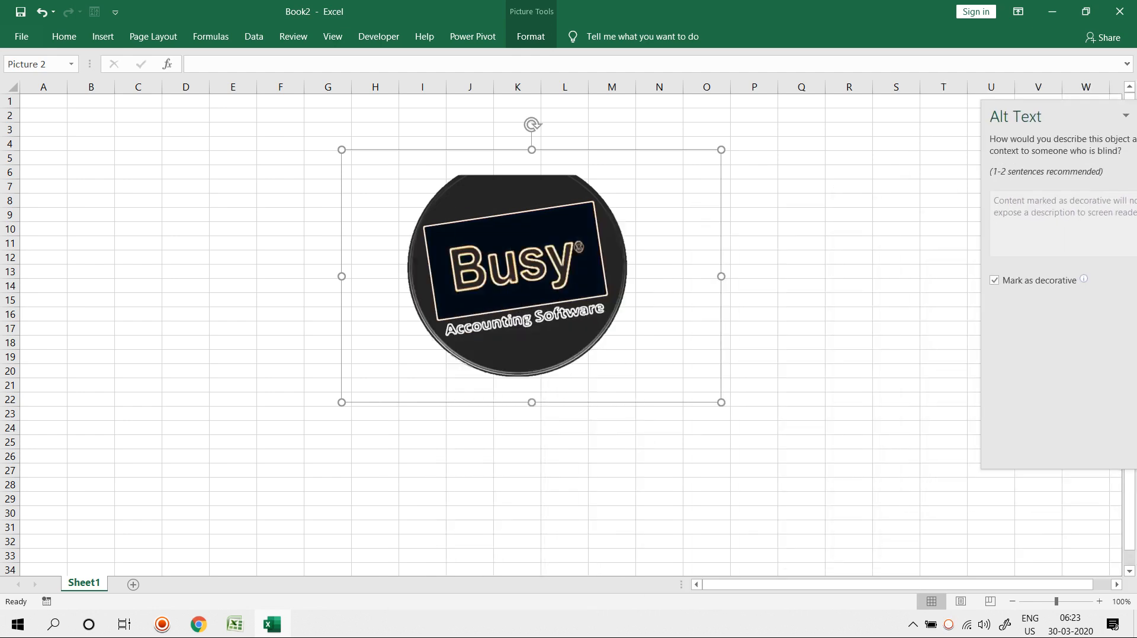
left_click(848, 244)
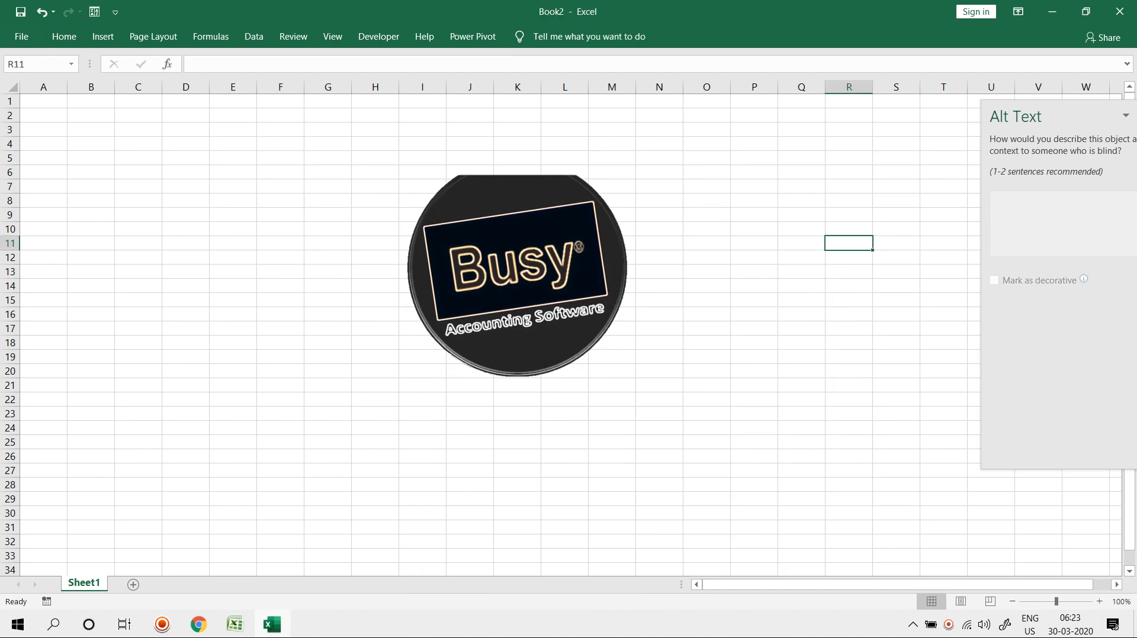
left_click(896, 186)
left_click(531, 276)
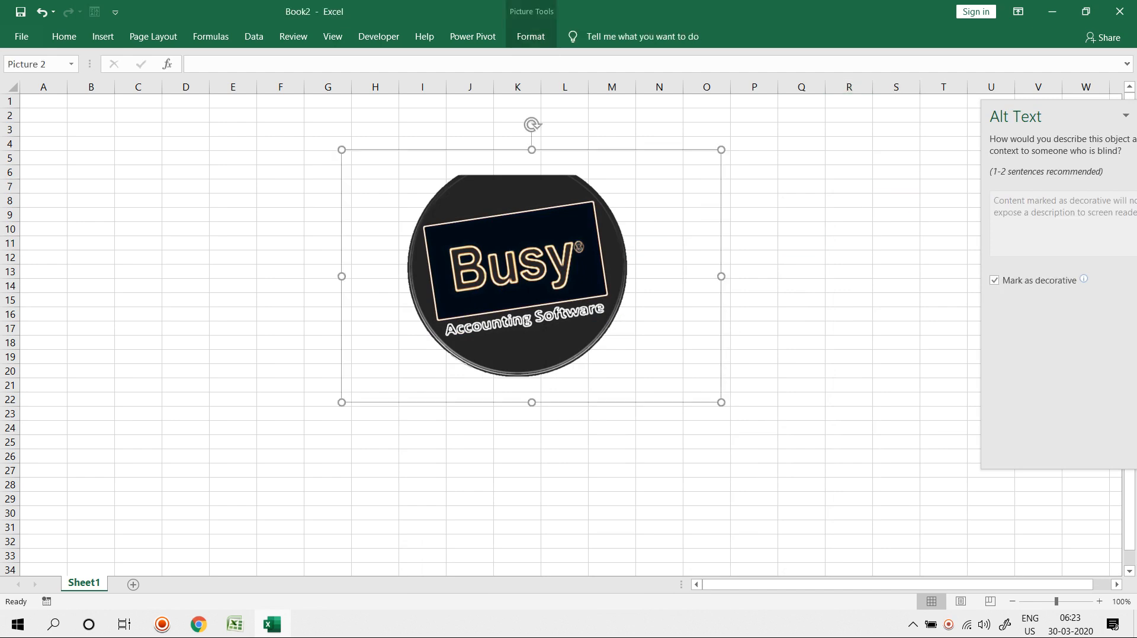
left_click(531, 36)
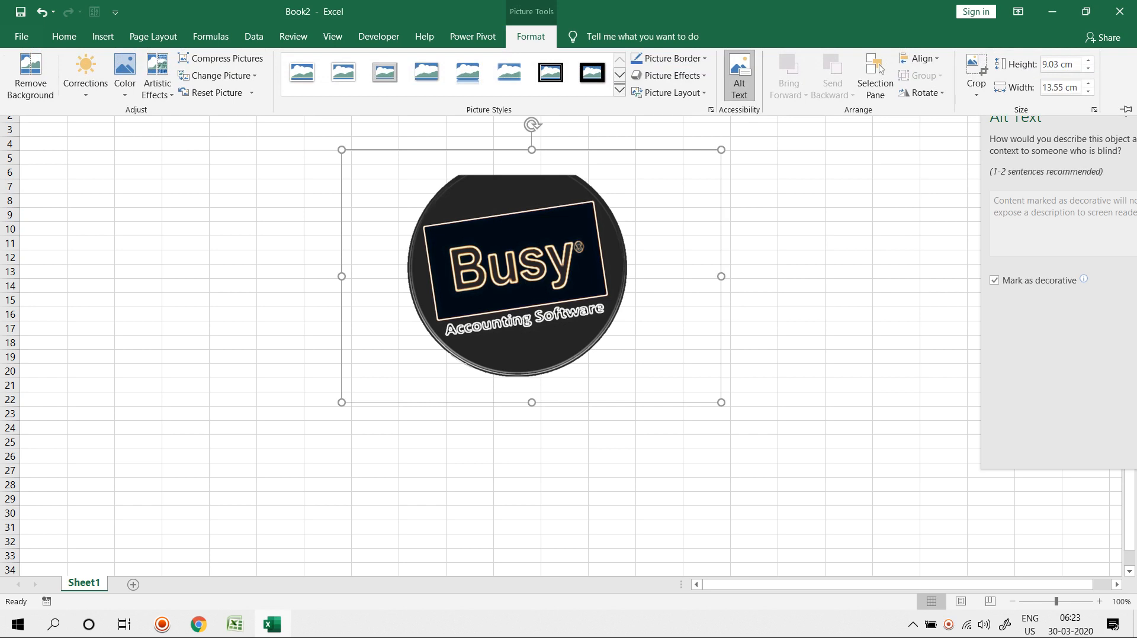
left_click(738, 76)
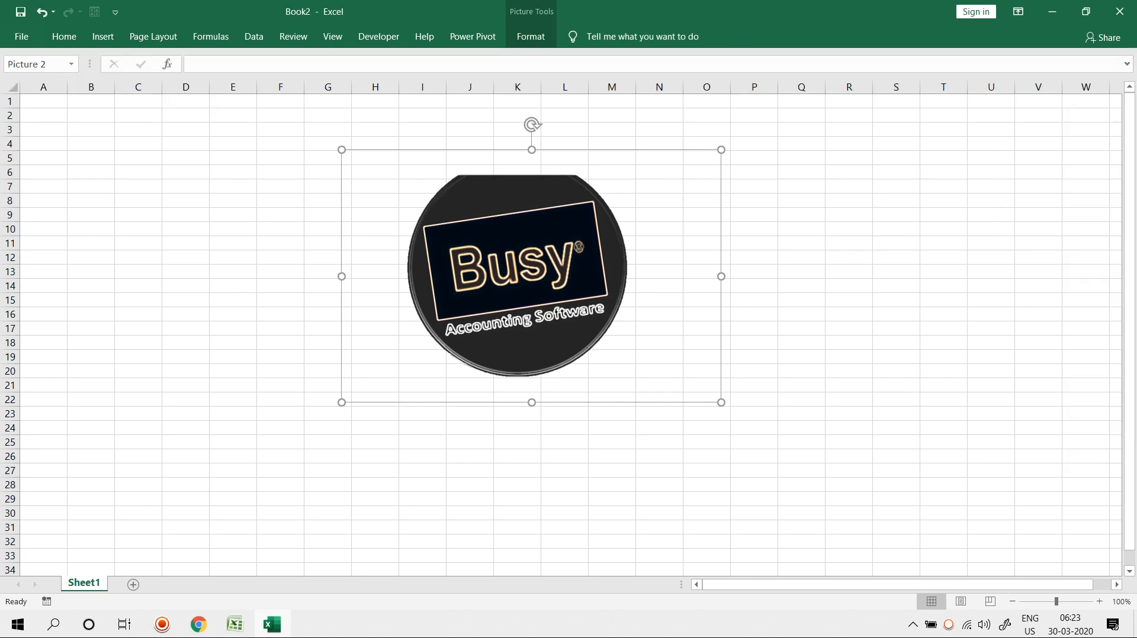
left_click(531, 37)
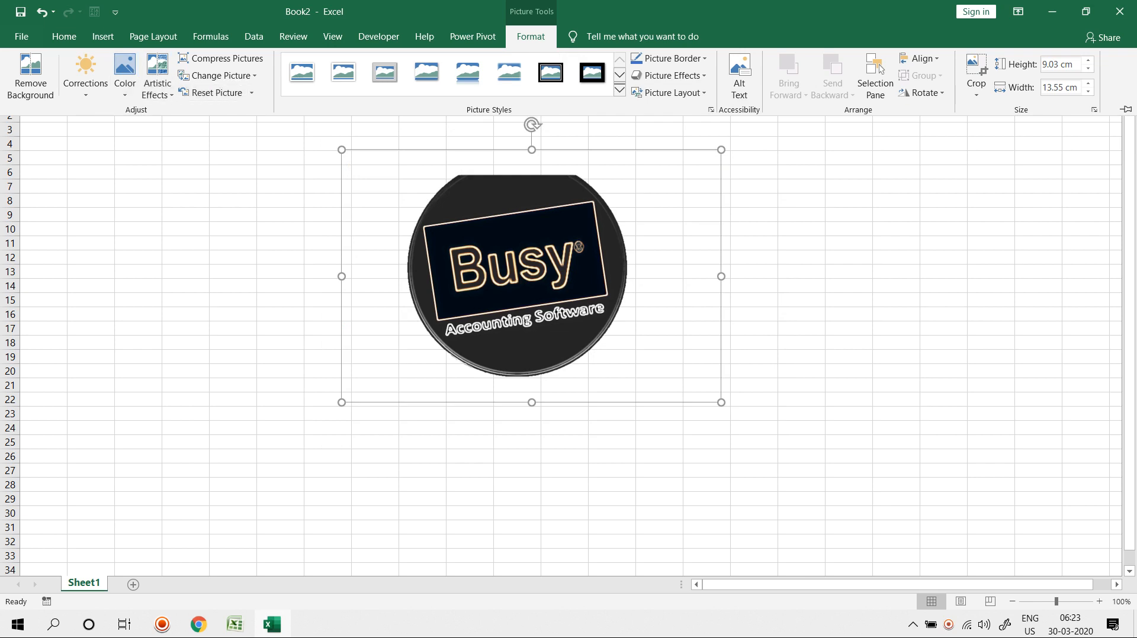
Draw a rectangle about 1.55 cm high and 2.77 cm wide around D7:E10, beside the logo.
left_click(103, 36)
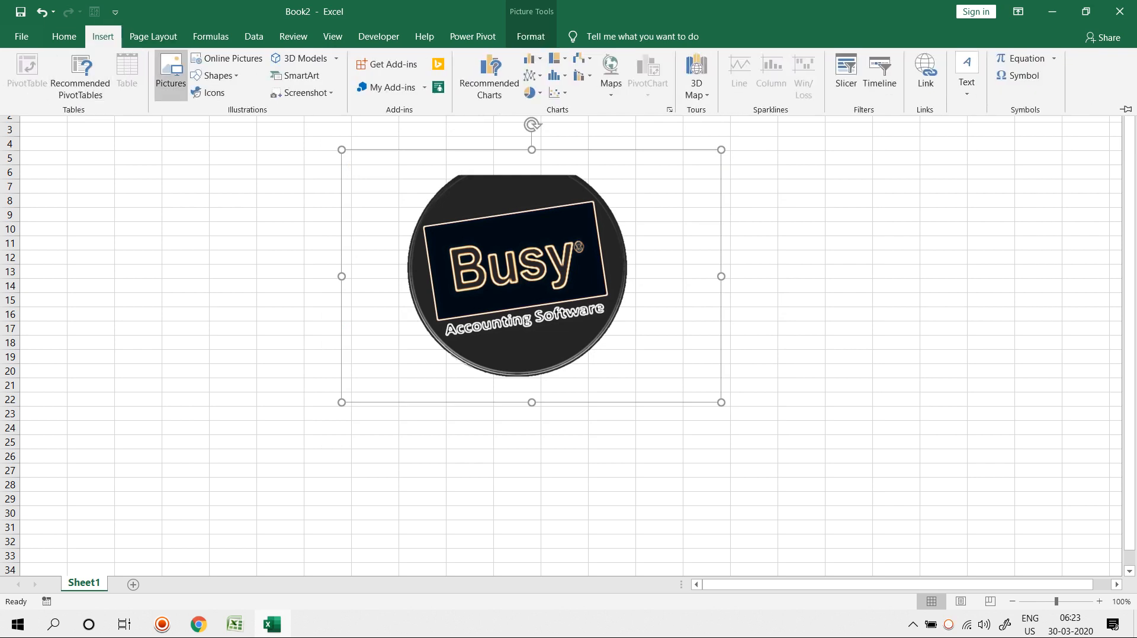
left_click(212, 75)
left_click(261, 116)
mouse_move(185, 188)
left_mouse_down()
mouse_move(196, 231)
mouse_move(264, 231)
left_mouse_up()
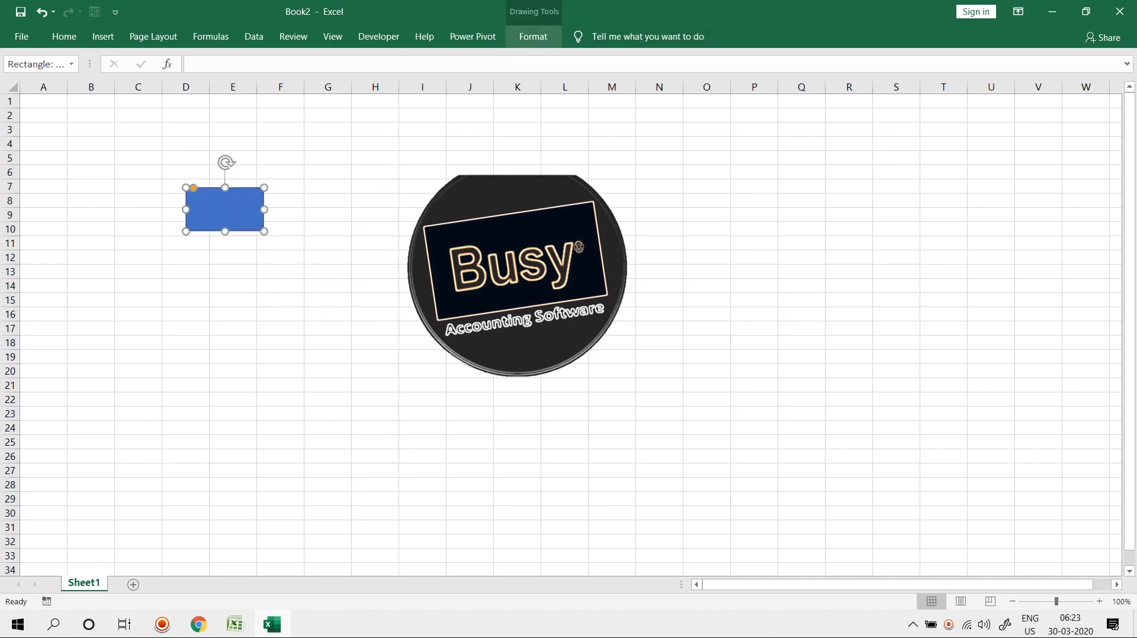
Add the alt text "AA" to the blue rectangle, select a cell, and reselect the rectangle to review its alt text.
left_click(533, 36)
left_click(830, 77)
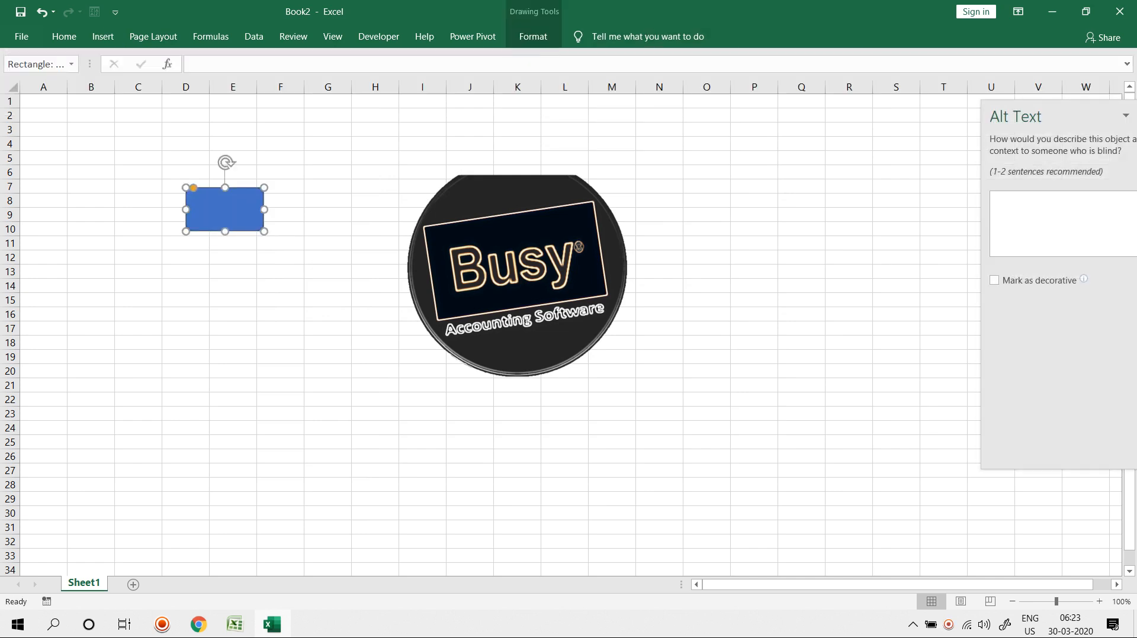
left_click(944, 172)
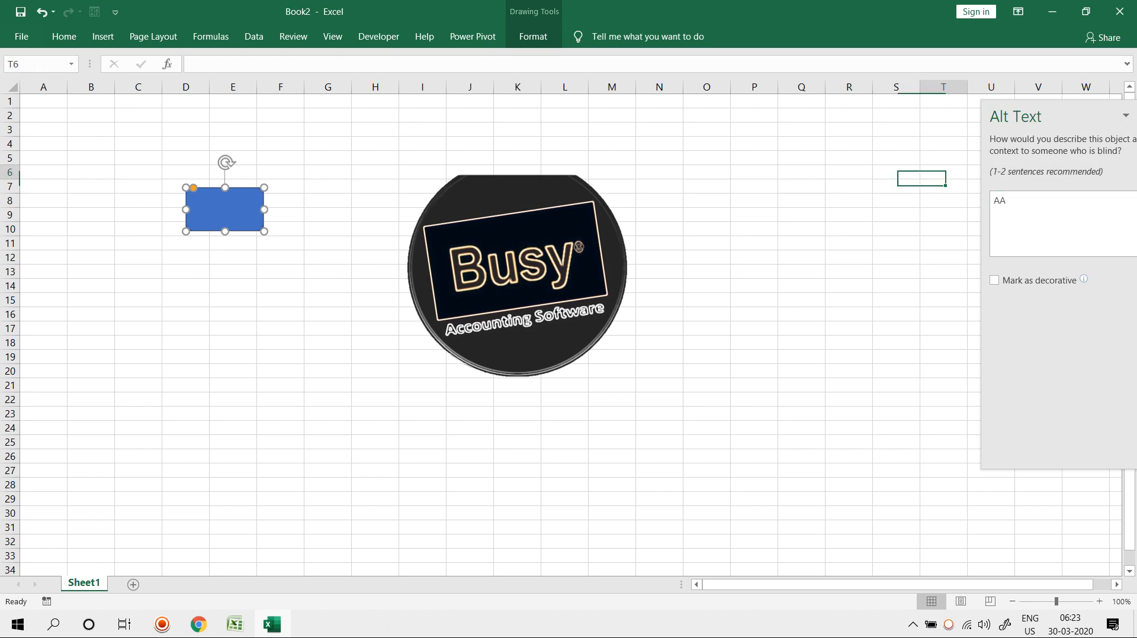
left_click(225, 209)
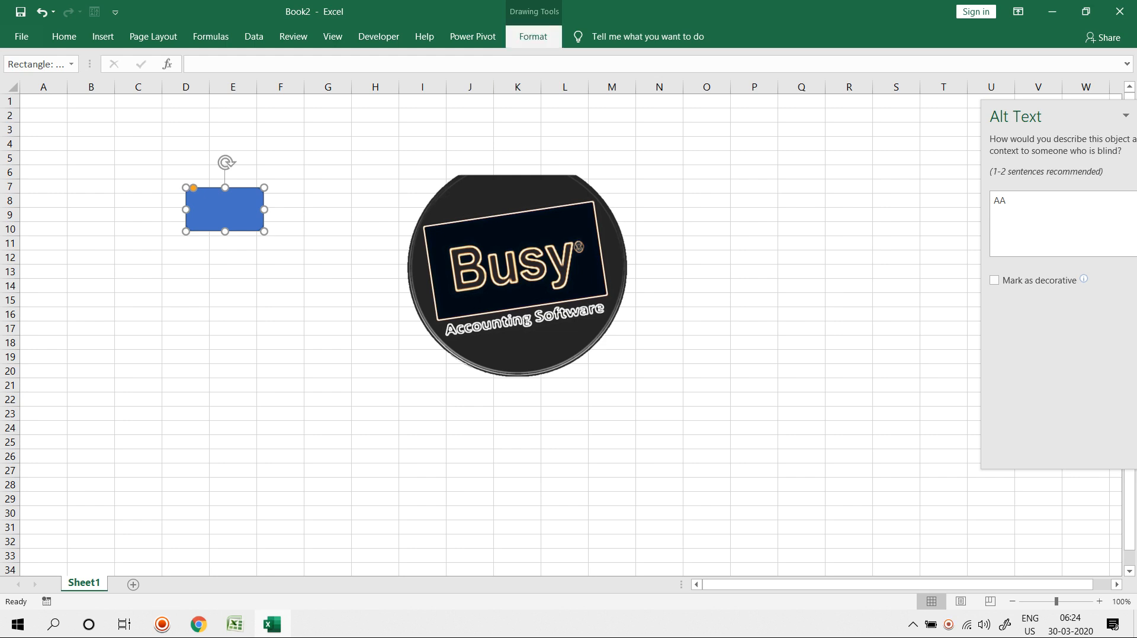
left_click(533, 37)
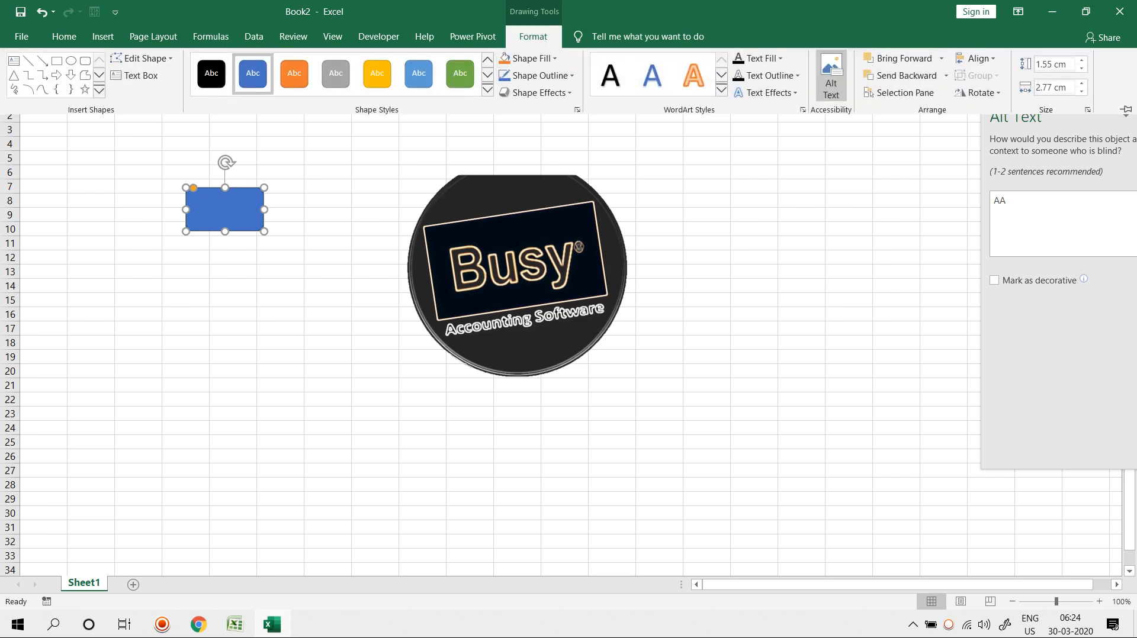
key("Escape")
left_click(533, 36)
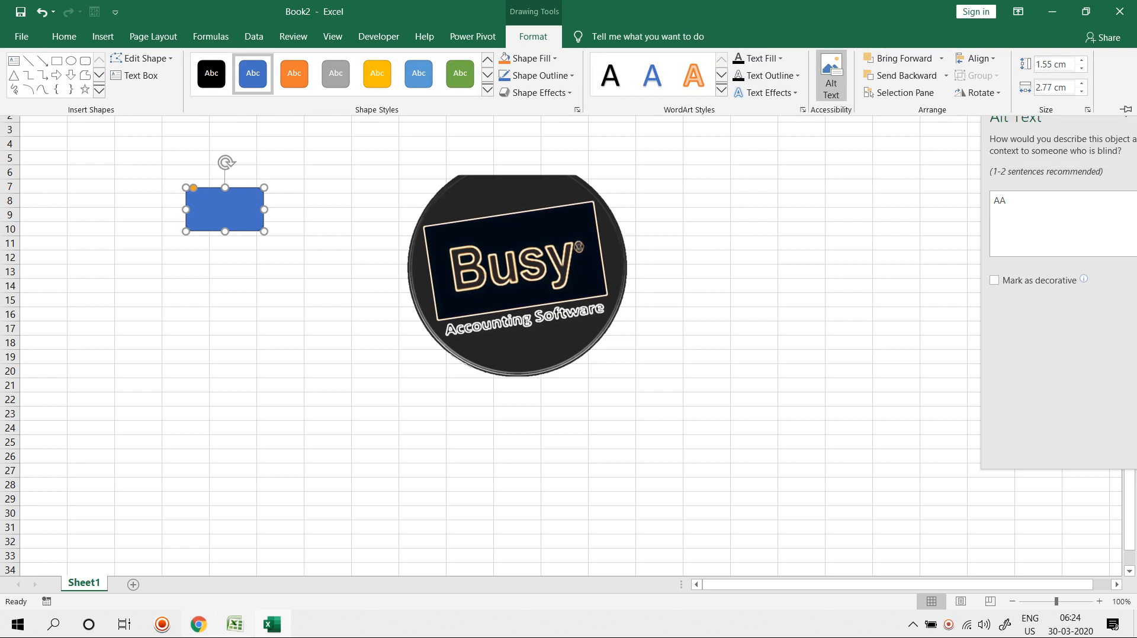
Switch to the Book1 workbook in the older Excel version and go to Sheet3.
mouse_move(234, 624)
left_click(236, 624)
left_click(140, 588)
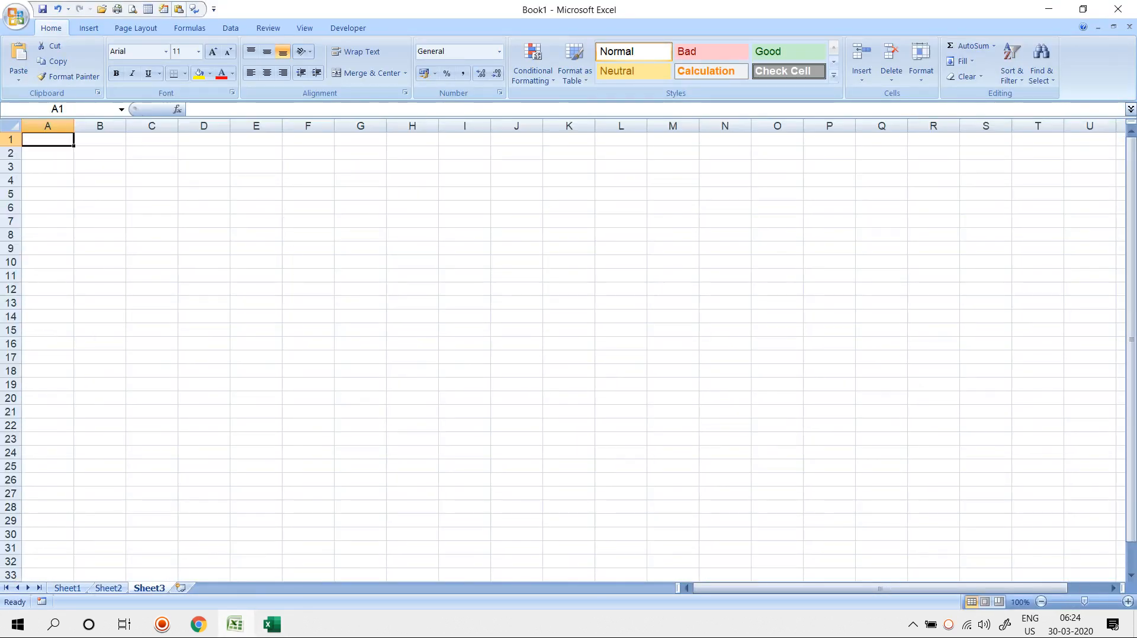
Search the clip art for "COMPUTER", including the additional online clips from Microsoft Office Online.
left_click(89, 28)
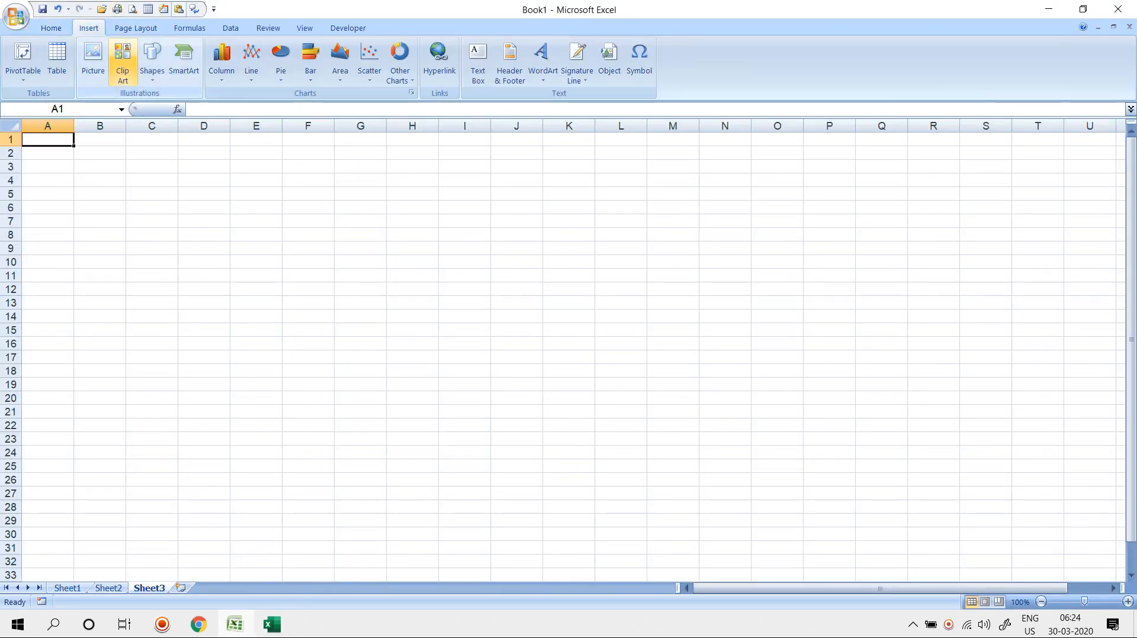
left_click(122, 62)
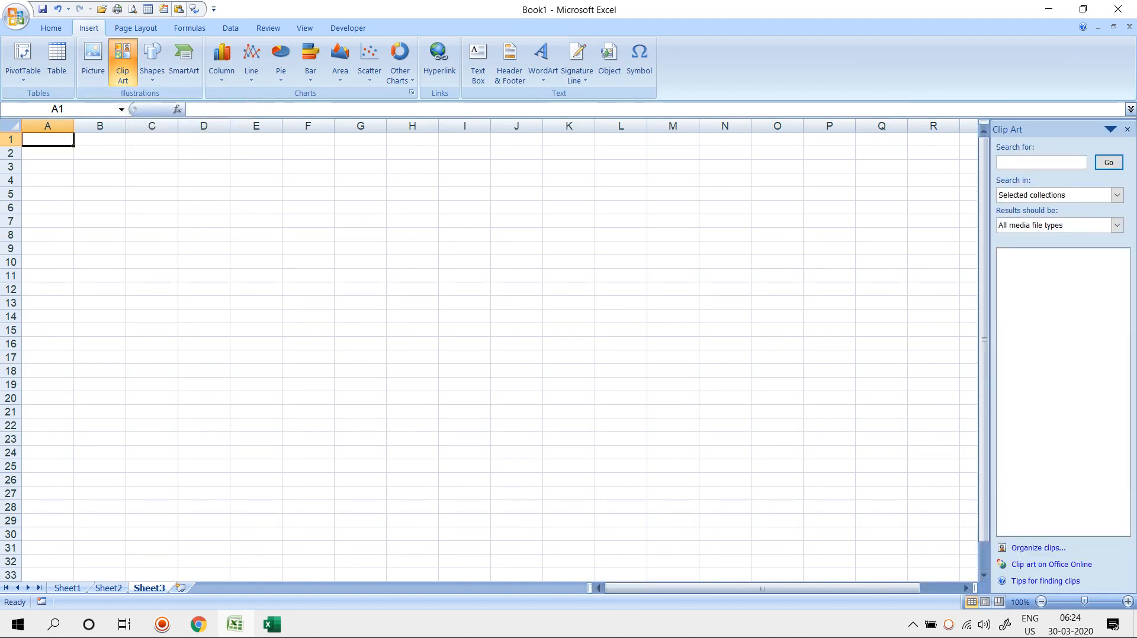
left_click(1041, 162)
type("COMP")
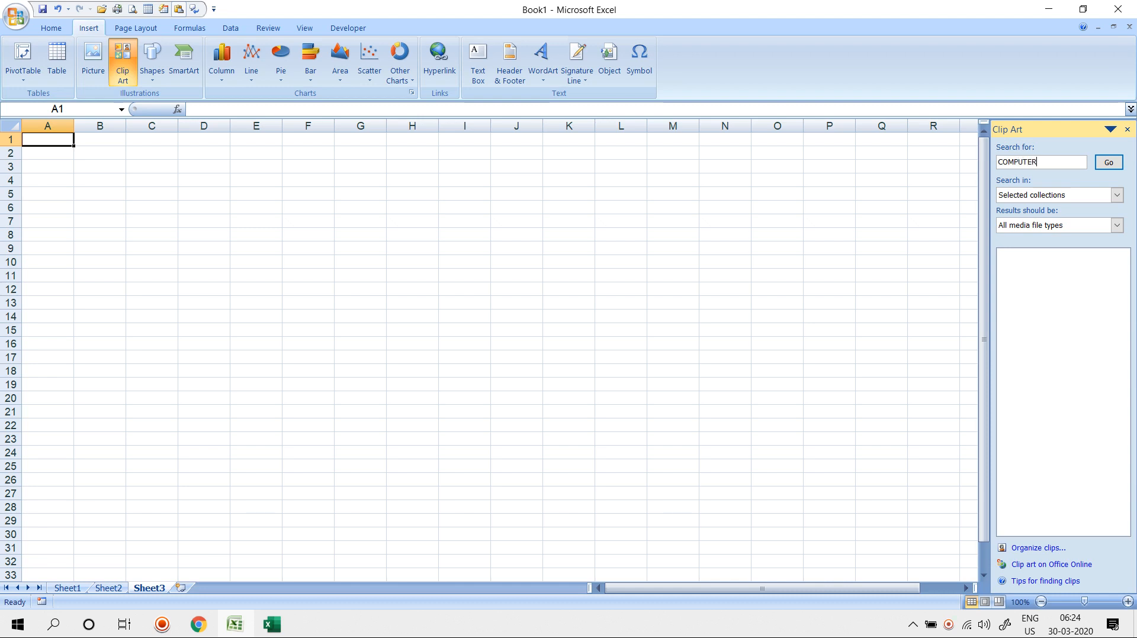
type("UTER")
key("Return")
key("Return")
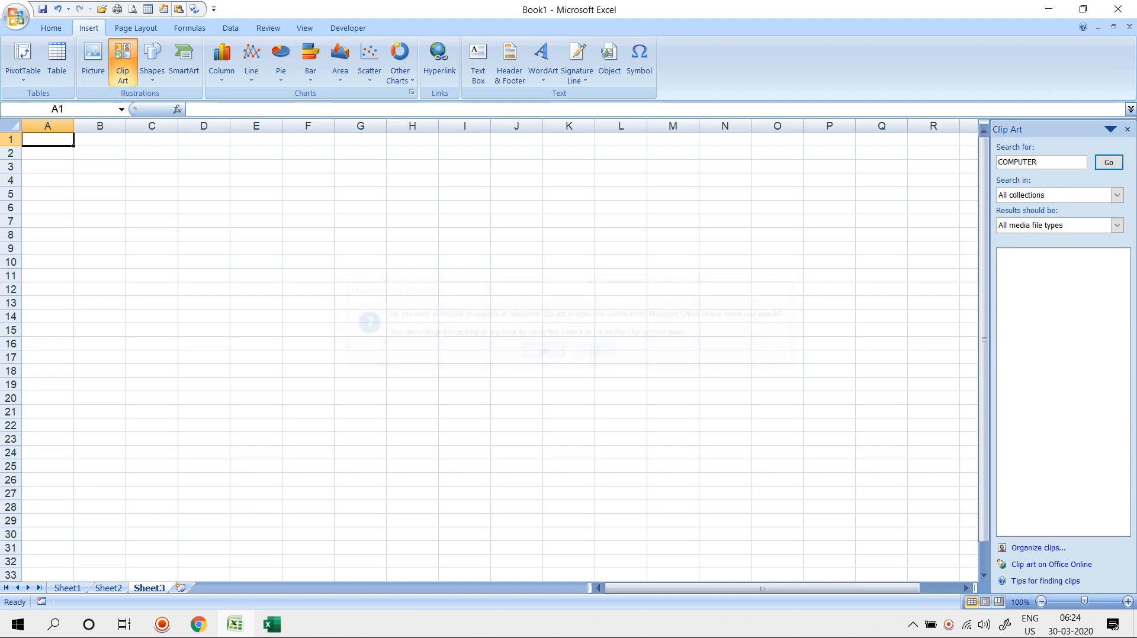
Insert three computer clips on Sheet3: the woman at a computer, the computer on blue stripes and the brown desktop computer.
left_click_drag(1026, 277, 423, 226)
left_click_drag(528, 388, 283, 280)
left_click_drag(1026, 449, 597, 273)
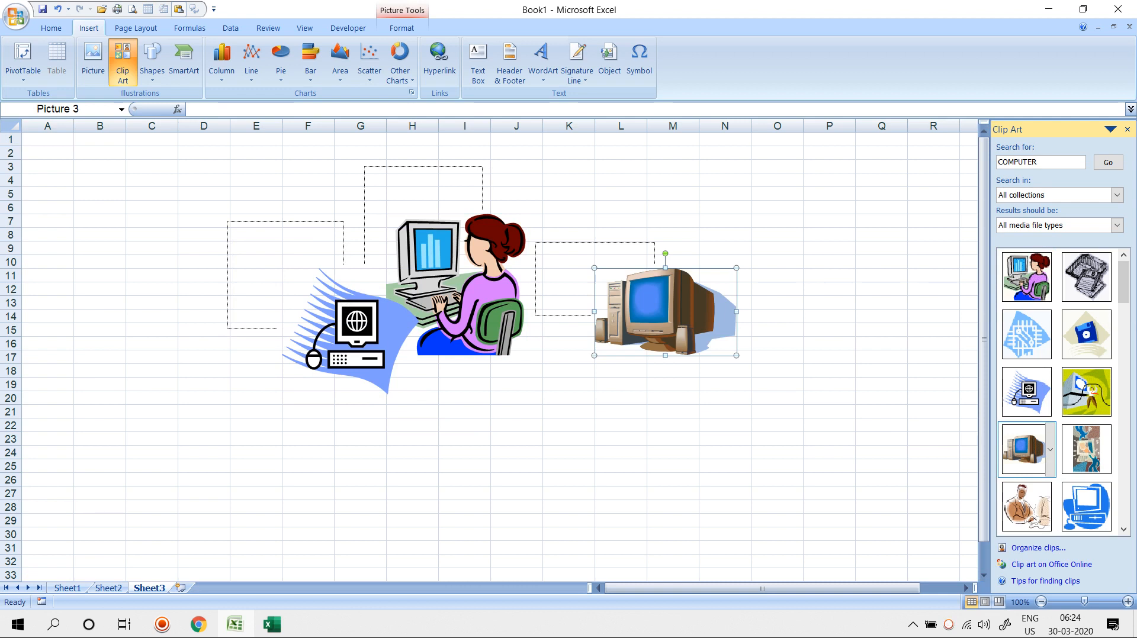
Move the brown desktop computer clip up to about L4:N10 and delete the other two computer clips.
left_click_drag(665, 312, 680, 225)
left_click(468, 286)
key("Delete")
left_click(367, 333)
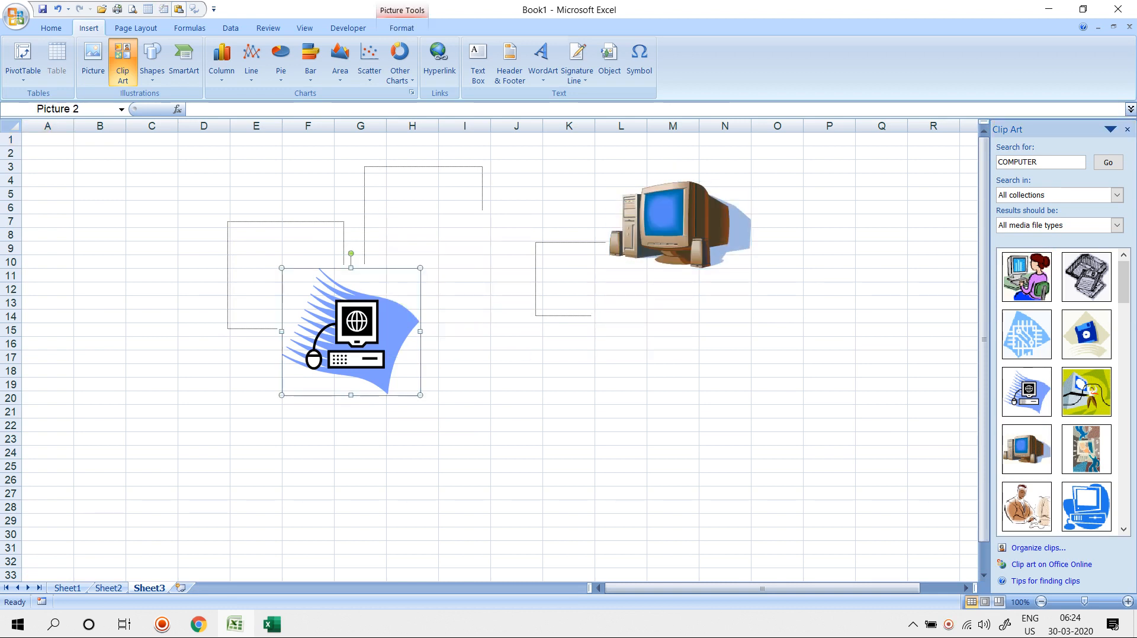
key("Delete")
Search the clip art for "men" and place the clip of the man at a computer around M16:O26.
left_click(1041, 162)
type("men")
key("Return")
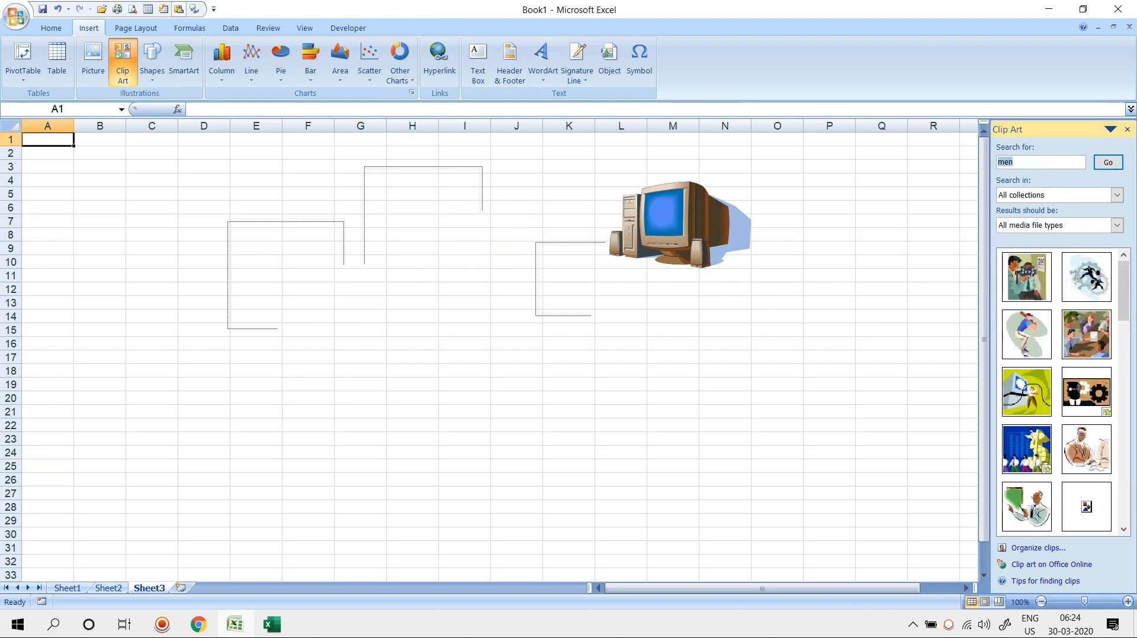
scroll(1026, 359, "down", 3)
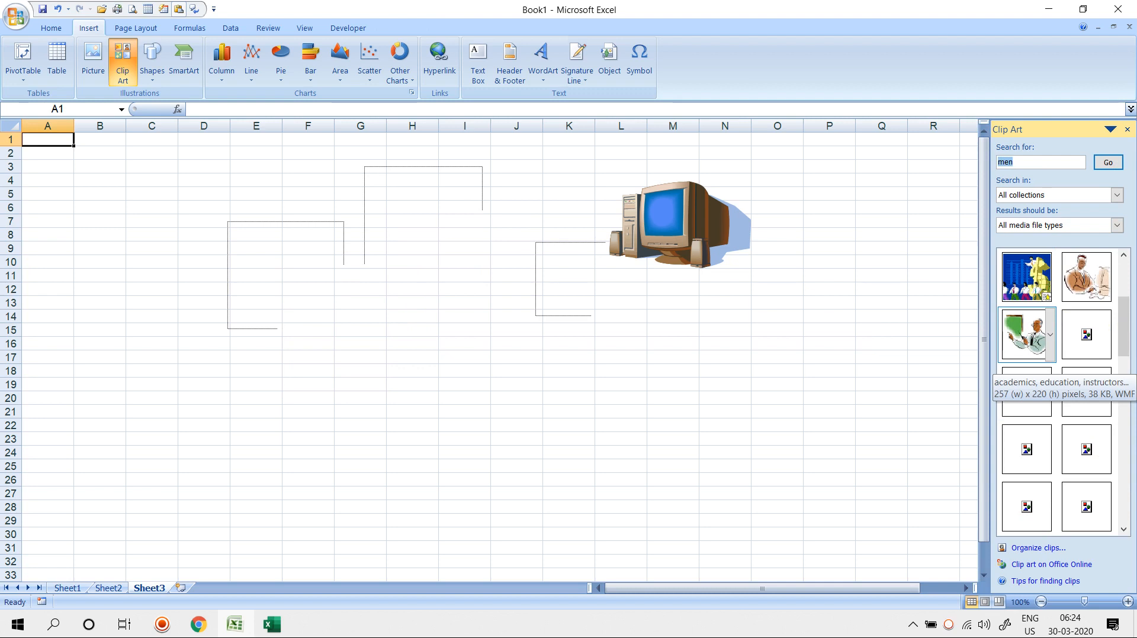
left_click_drag(1085, 286, 719, 405)
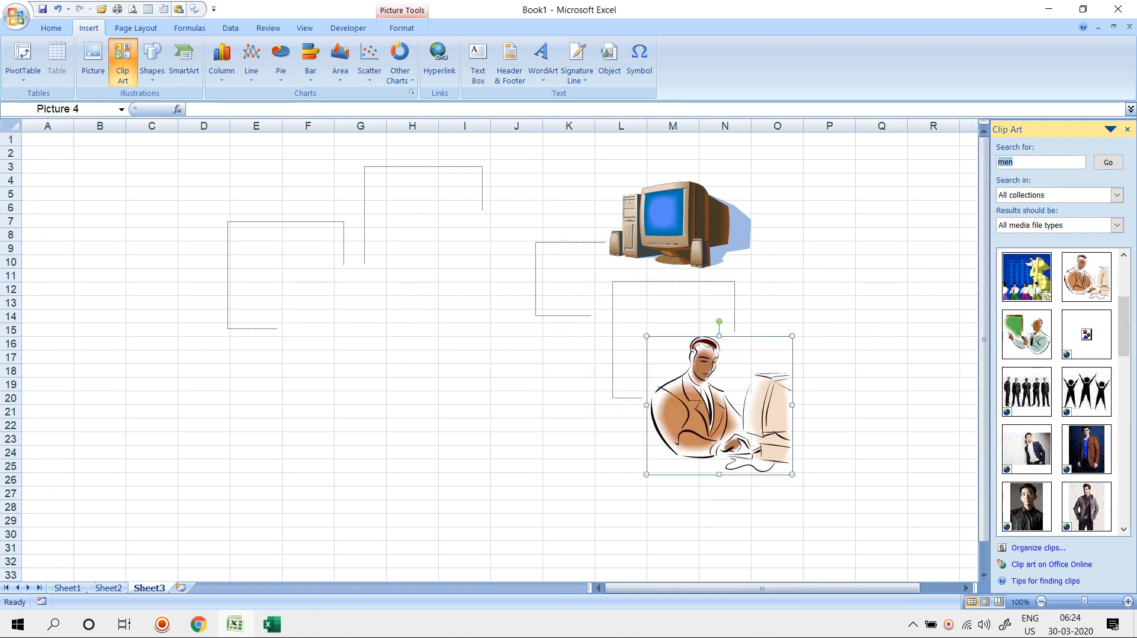
Search the clip art for "sun" and place the smiling sun with sunglasses around G3:M28.
type("sun")
key("Return")
left_click_drag(1086, 277, 356, 170)
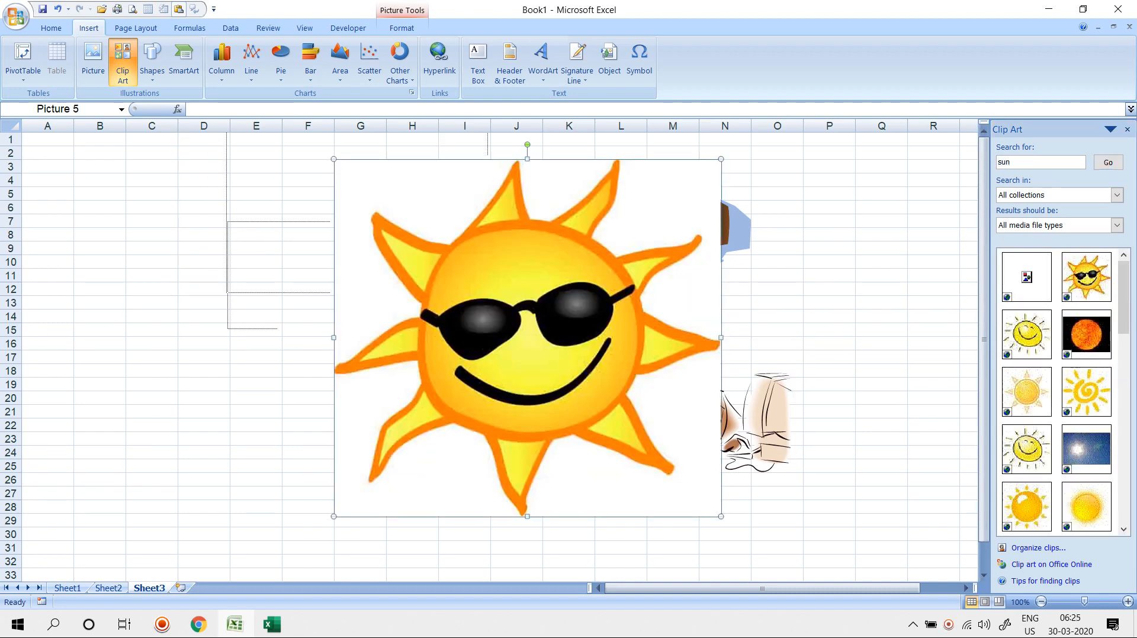
Fill the range A64:R68 with grey as a road band on an empty part of the sheet.
scroll(492, 350, "down", 11)
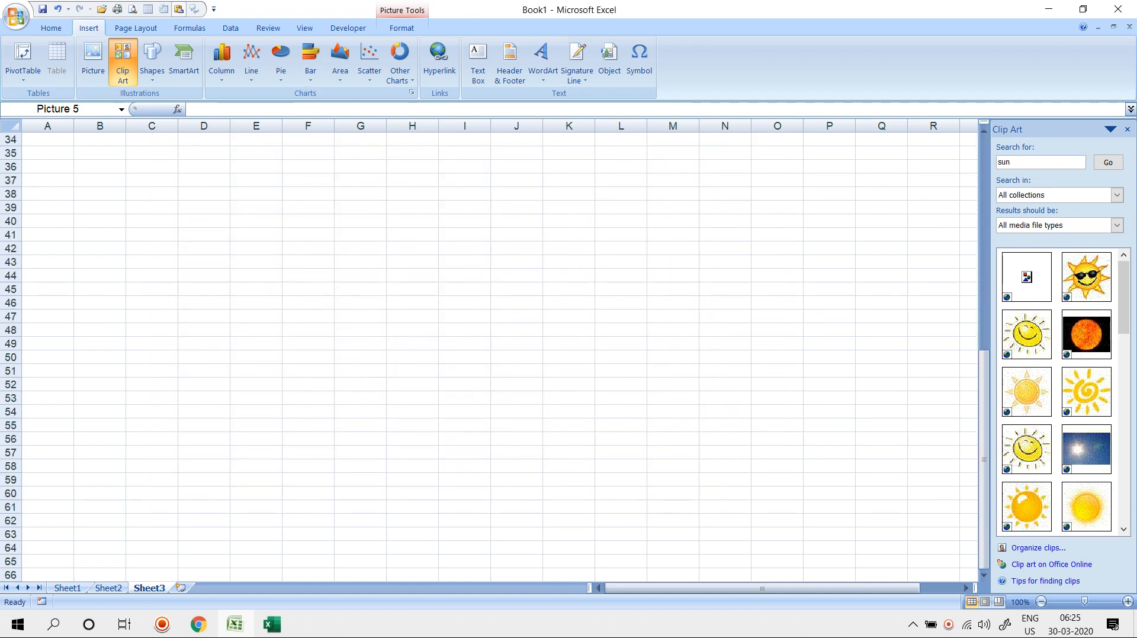
scroll(491, 356, "down", 5)
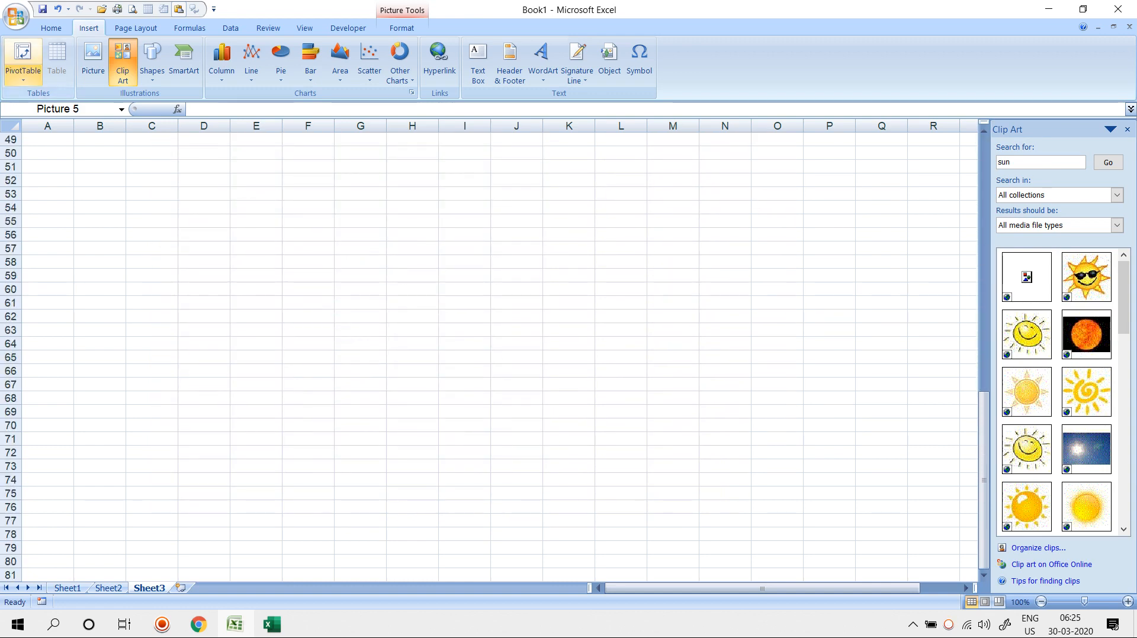
left_click(153, 60)
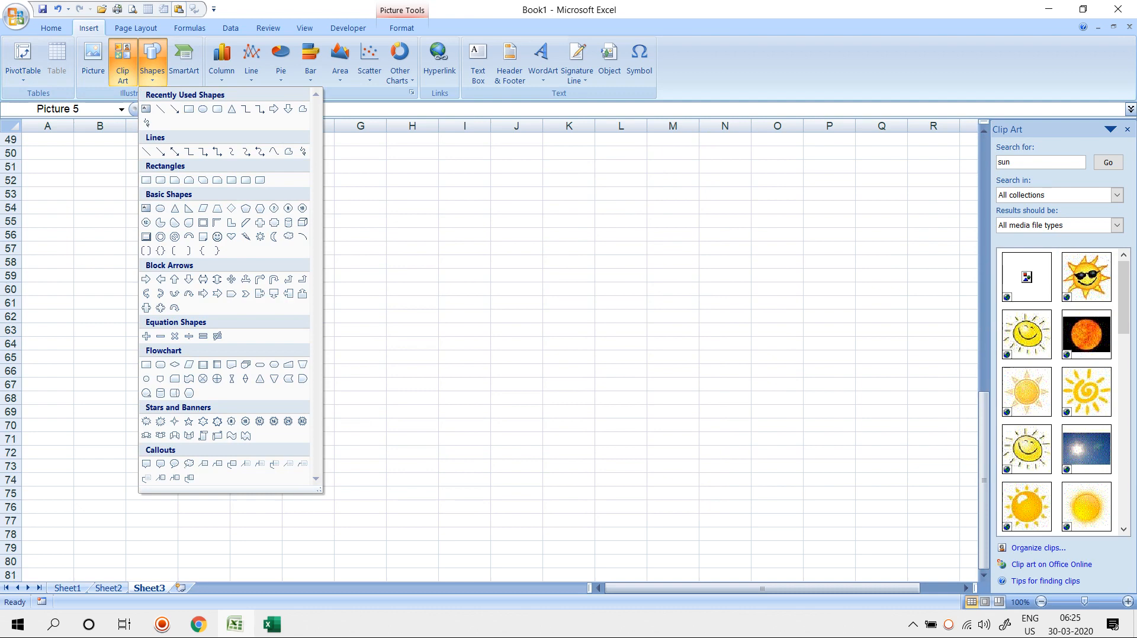
left_click(48, 344)
left_click_drag(47, 344, 933, 398)
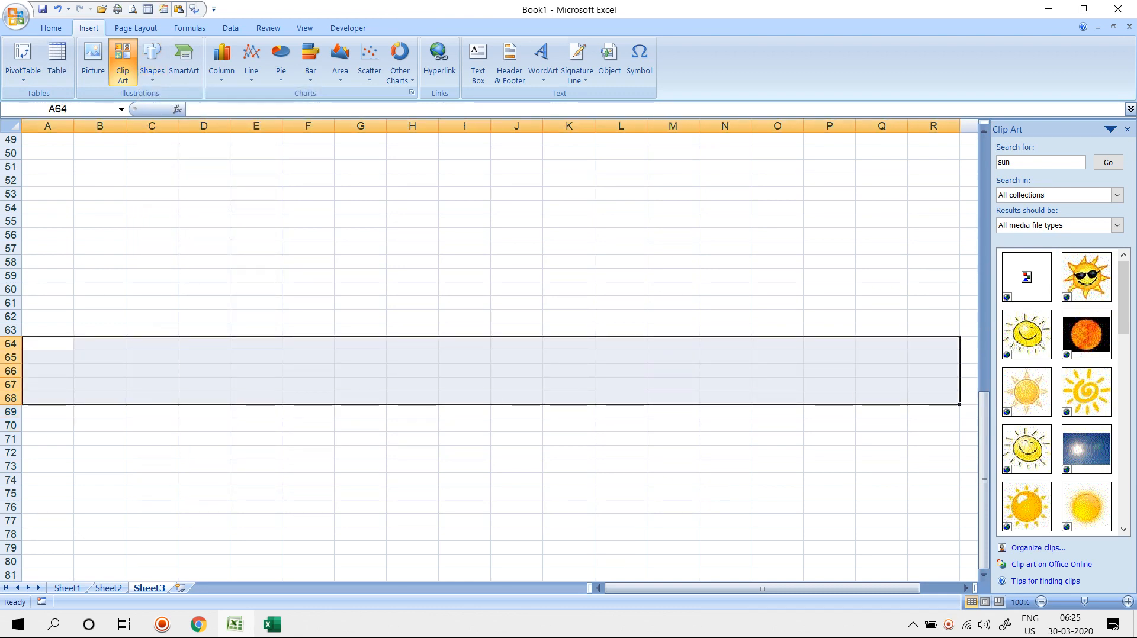
left_click(51, 28)
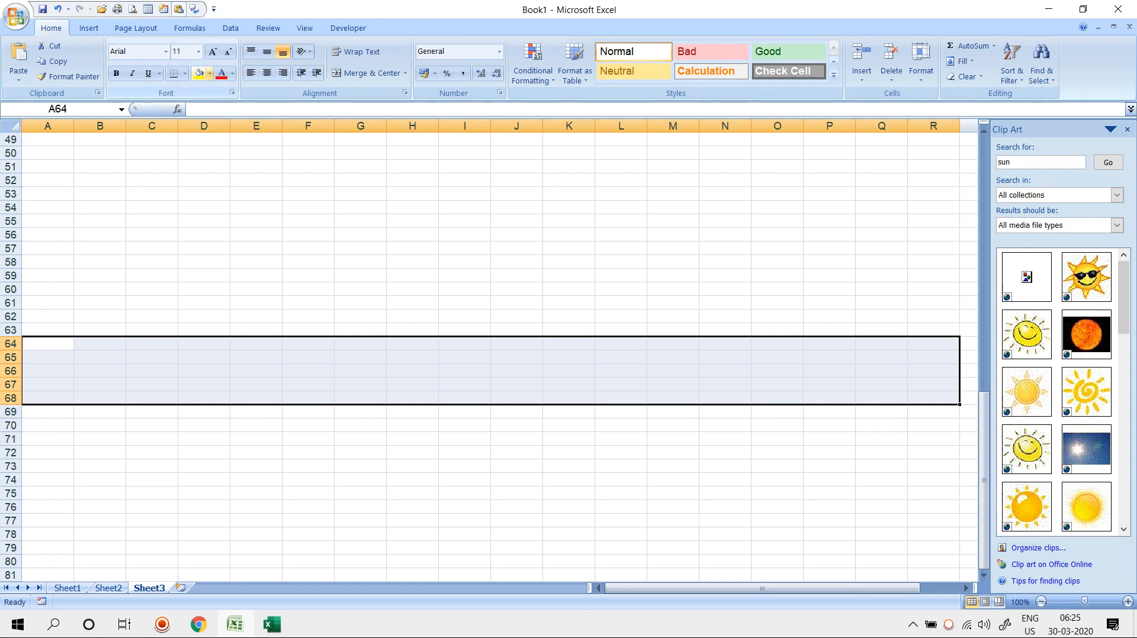
left_click(210, 73)
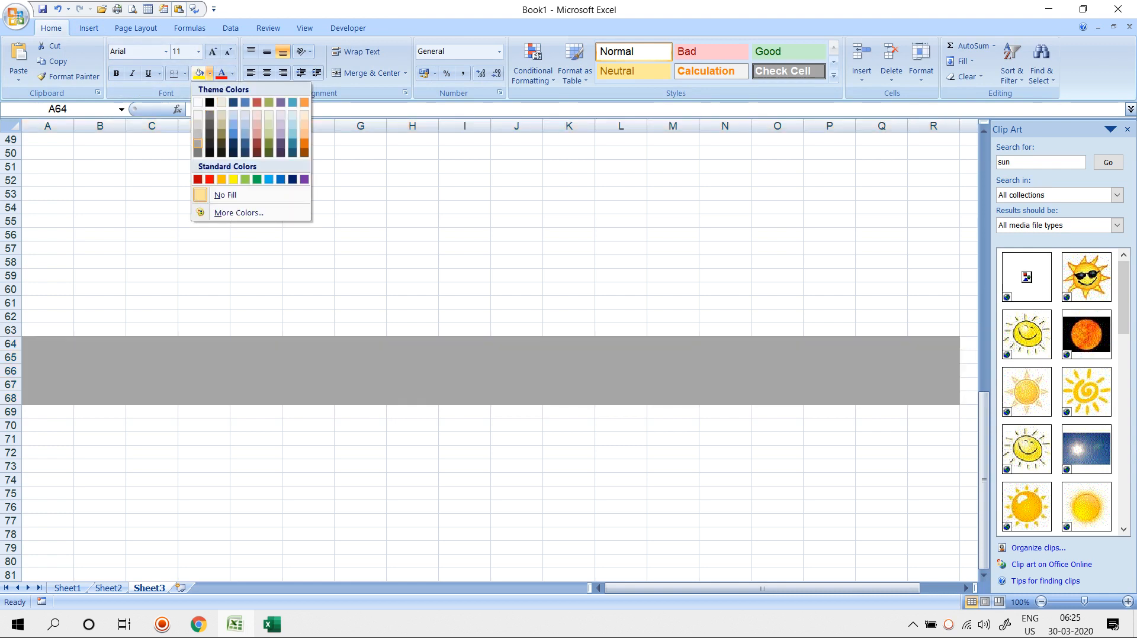
left_click(197, 143)
Search the clip art for "tree" and place the green pine tree around B54:D65.
left_click(1013, 162)
type("tr")
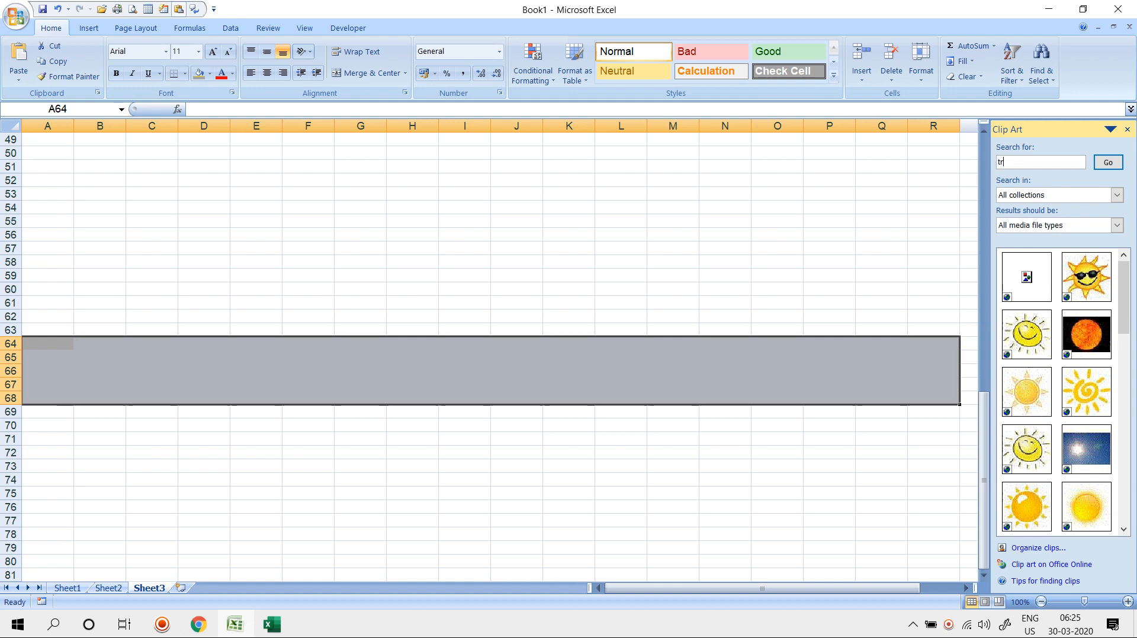
key("Return")
left_click_drag(1086, 276, 125, 263)
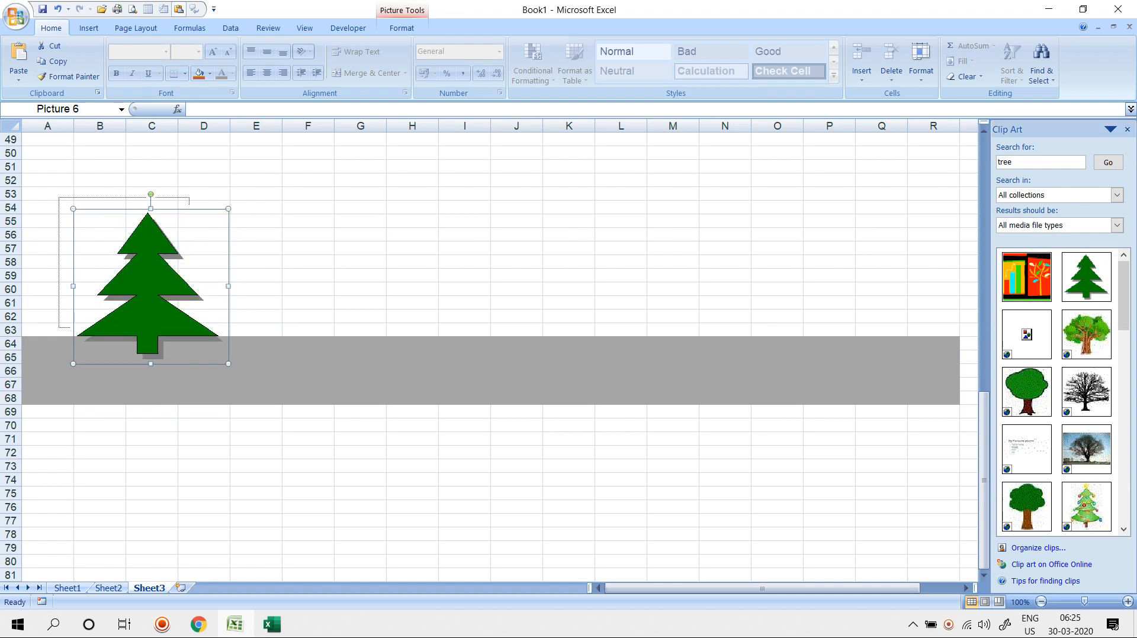
Arrange three copies of the pine tree side by side along the upper edge of the grey band, from column A to I.
key("Escape")
left_click(464, 274)
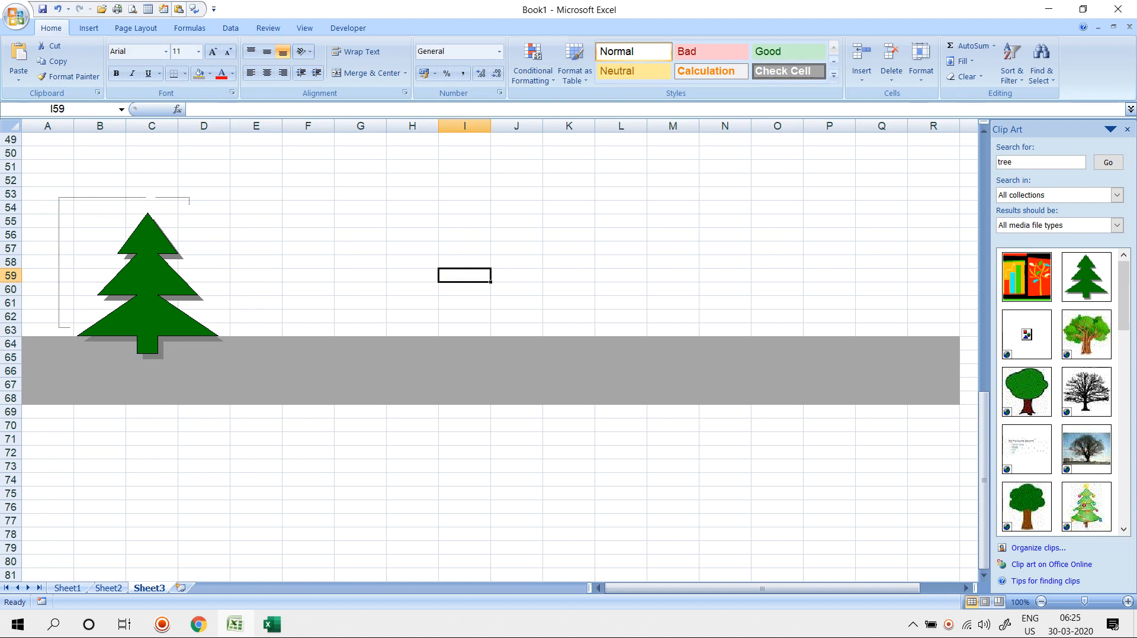
left_click(148, 286)
left_click_drag(148, 287, 413, 273)
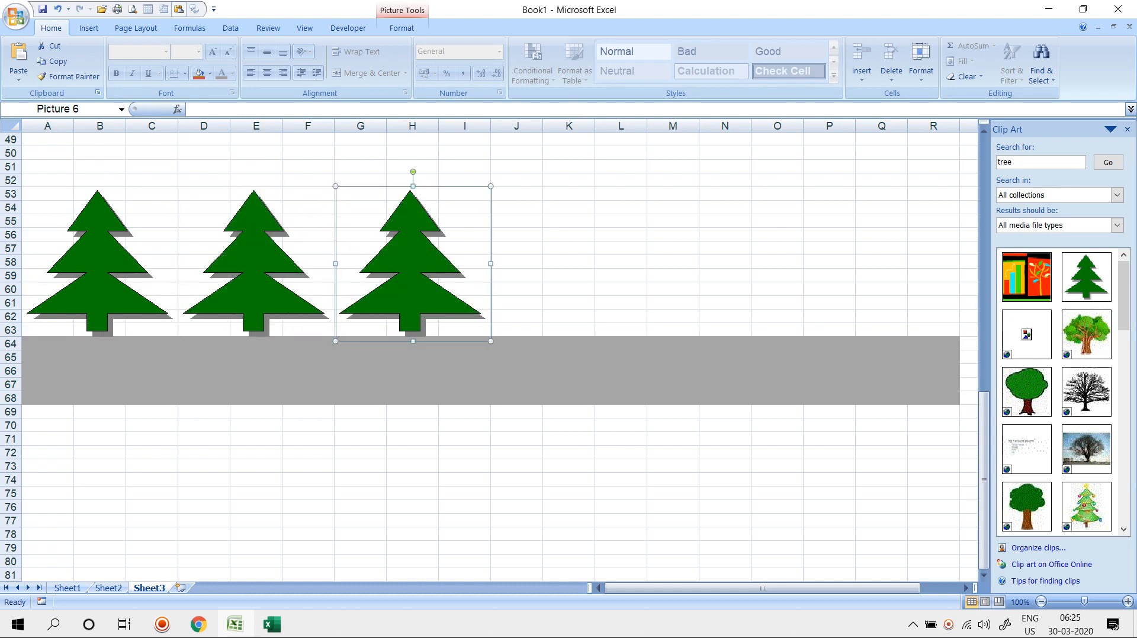
left_click(360, 493)
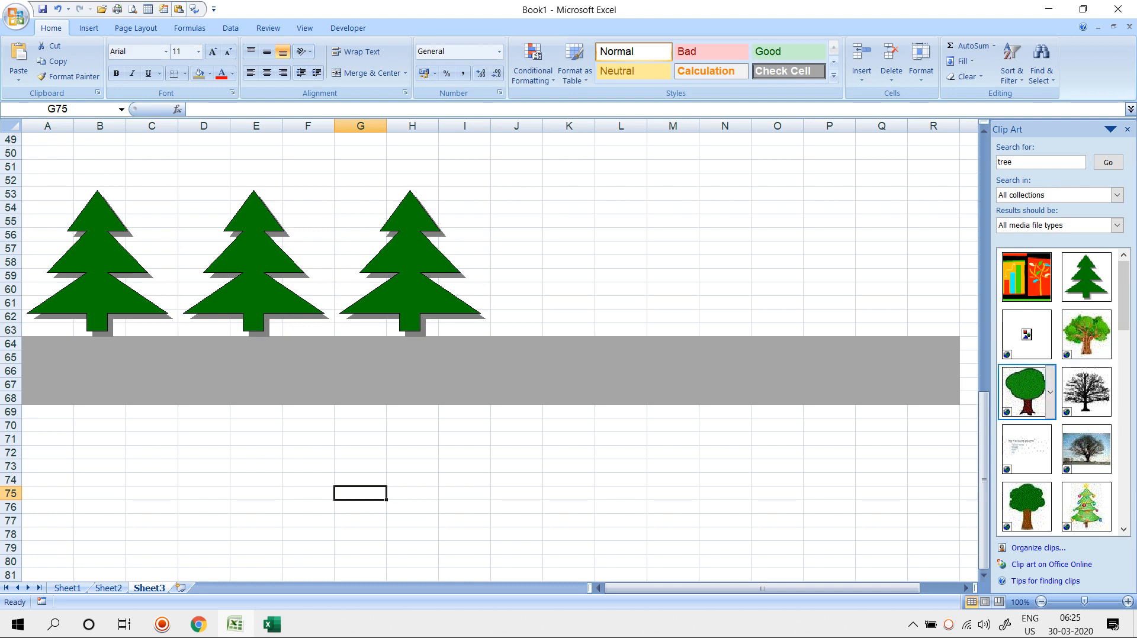
Insert the round green tree clip and shrink it to about 4.36 cm high and 3.88 cm wide.
left_click_drag(1026, 392, 829, 289)
left_click_drag(912, 432, 391, 296)
scroll(498, 356, "down", 8)
left_click_drag(828, 433, 609, 188)
scroll(610, 187, "up", 7)
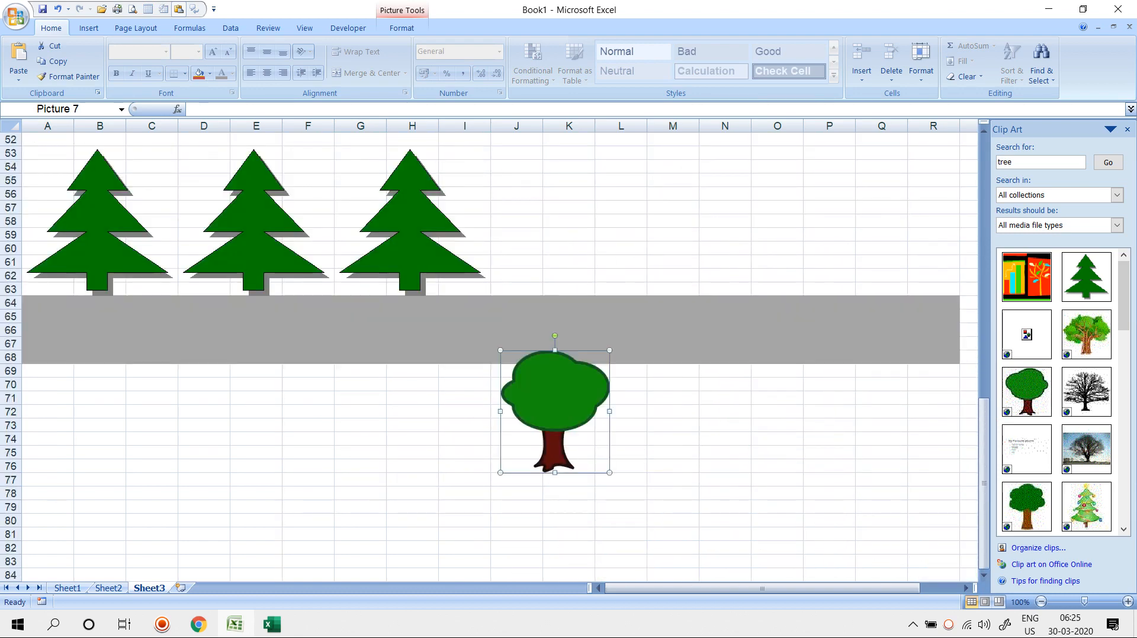
Build a cluster of five round trees above the grey band around J51:N63, sending the last copy to the back.
left_click_drag(555, 411, 647, 260)
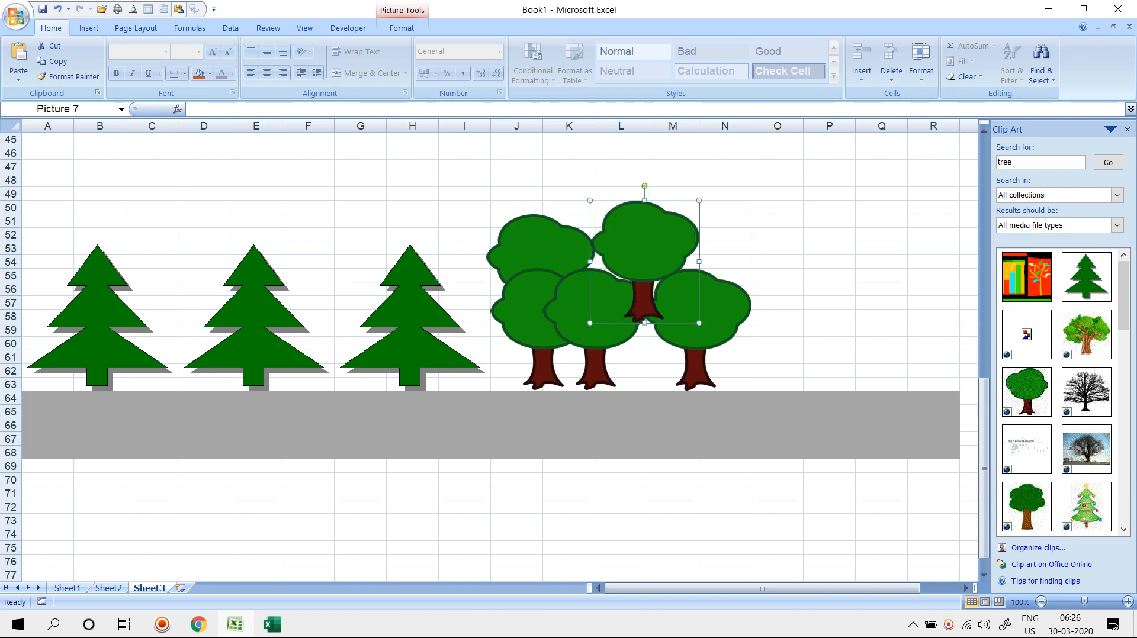
left_click(403, 27)
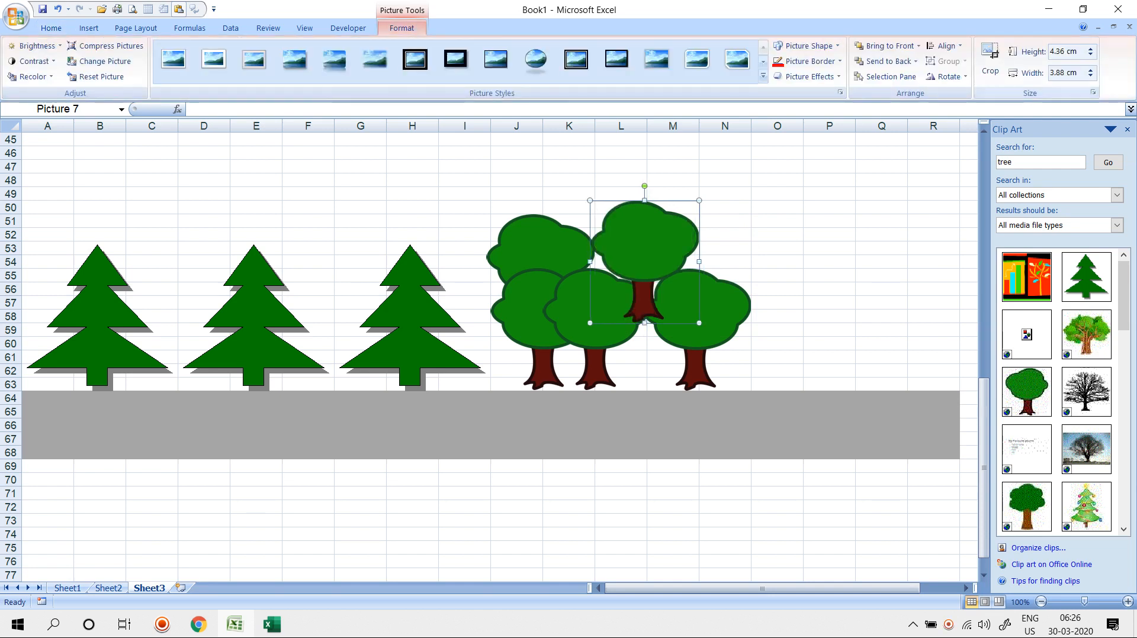
left_click(886, 61)
left_click_drag(777, 209, 777, 220)
left_click(650, 244)
left_click_drag(651, 244, 602, 257)
left_click(654, 257)
key("Right")
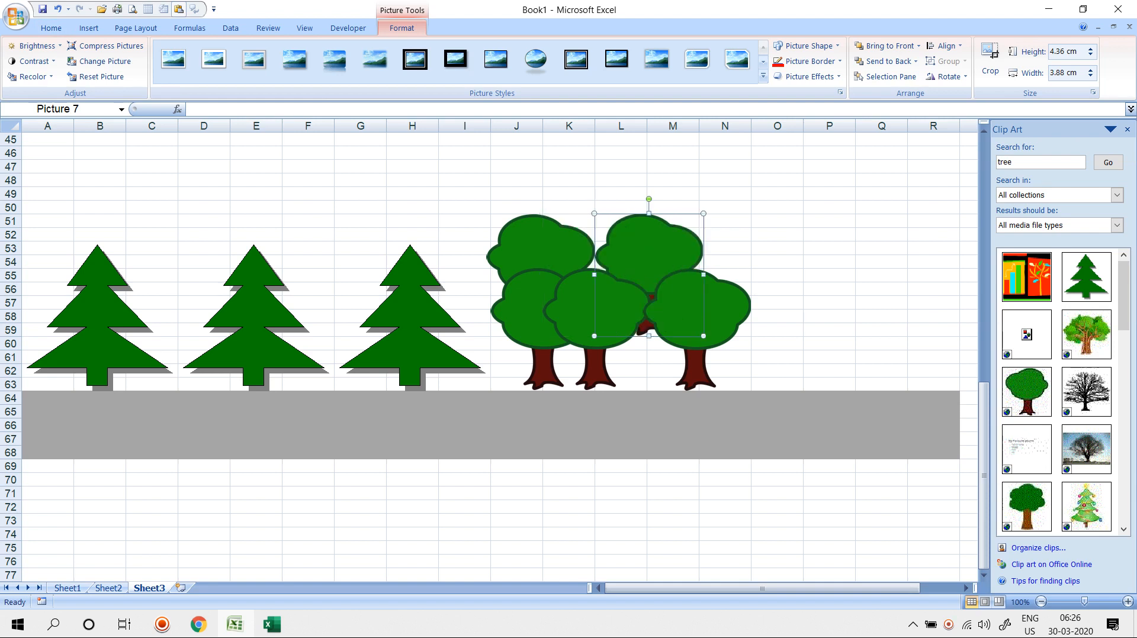
Search the clip art for "car" and insert the red car clip.
double_click(1006, 162)
type("car")
key("Return")
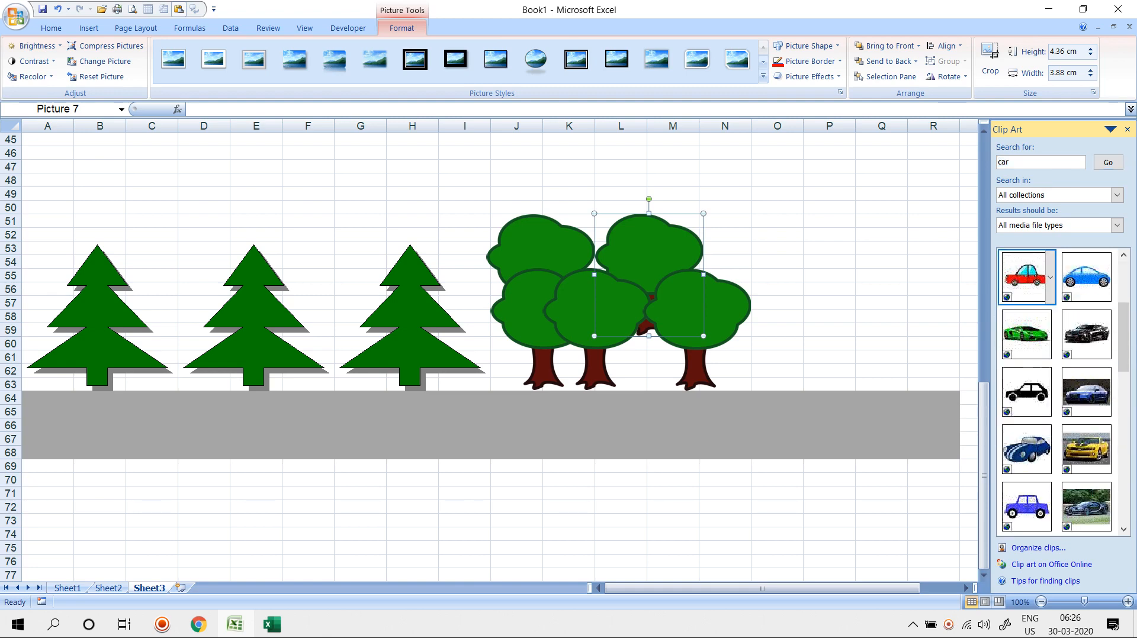
left_click(1026, 276)
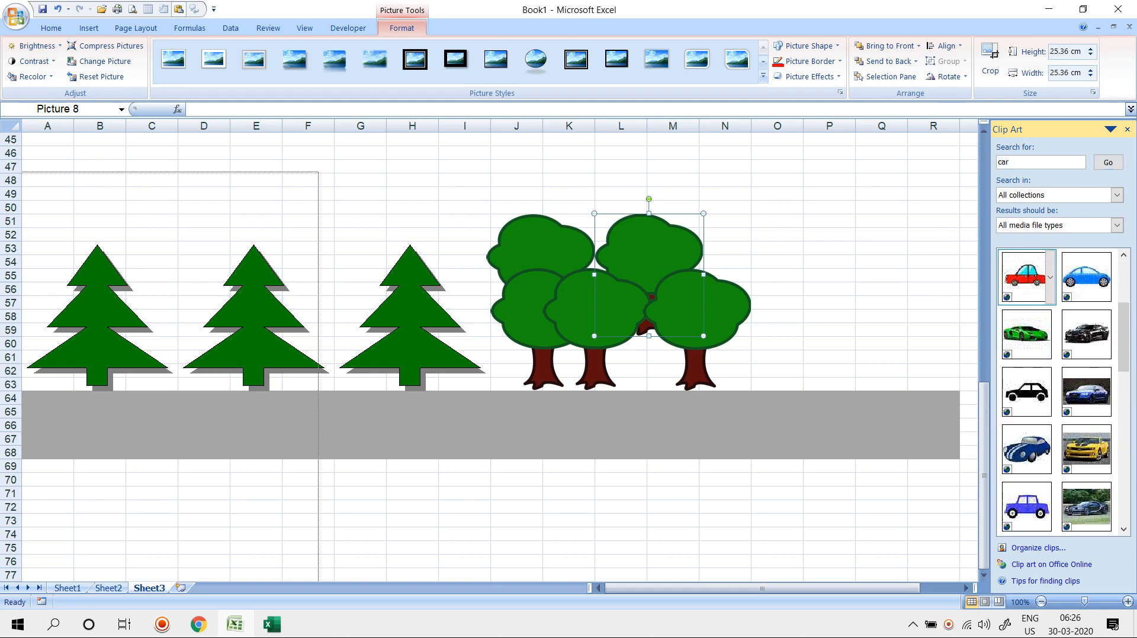
Shrink the red car picture to about 4.45 cm square and place it on the grey road in columns A to C.
scroll(394, 355, "down", 4)
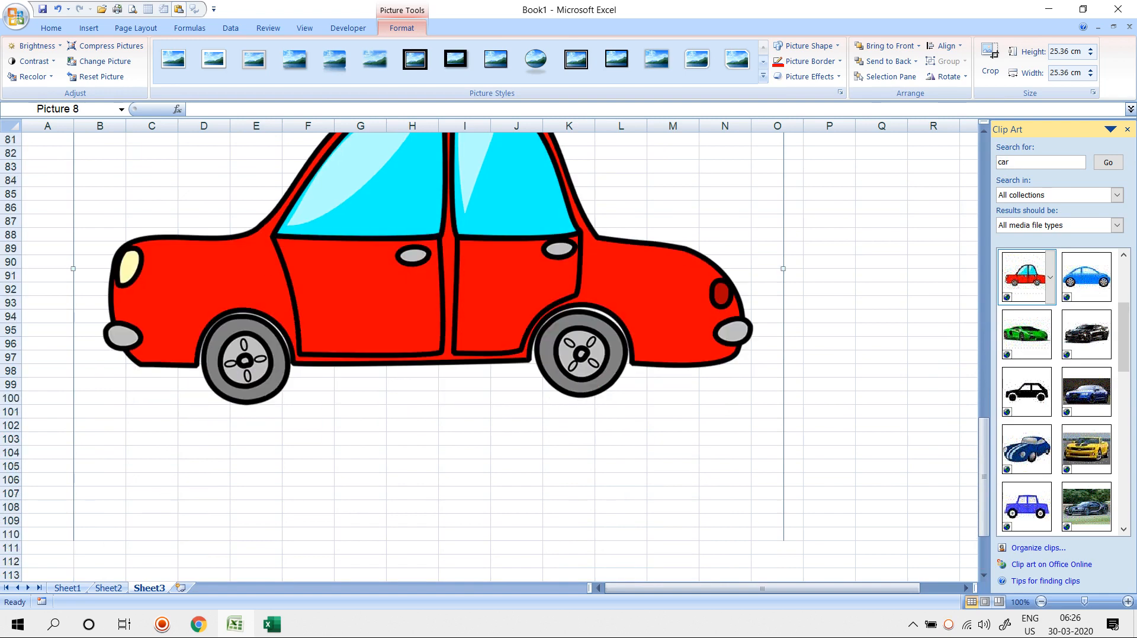
left_click_drag(782, 502, 406, 217)
scroll(491, 209, "up", 2)
scroll(407, 217, "up", 7)
left_click_drag(398, 507, 85, 165)
scroll(86, 165, "up", 4)
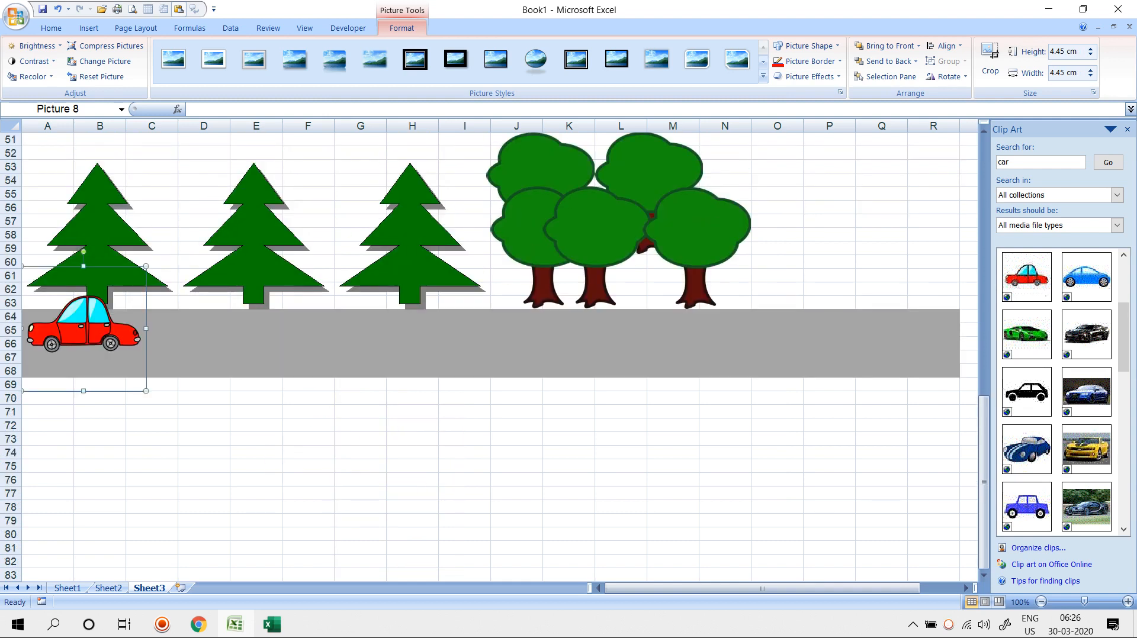
left_click_drag(85, 329, 86, 315)
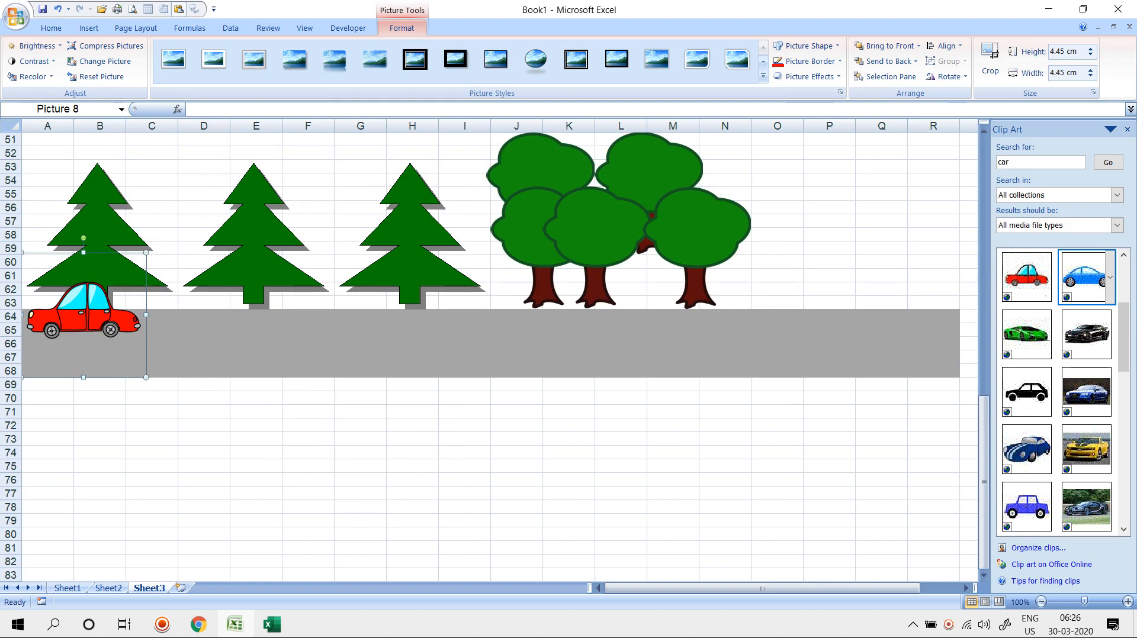
Insert the blue car clip, shrink it to about 3.22 by 6.44 cm and place it on the road around E62:H68.
left_click(1083, 275)
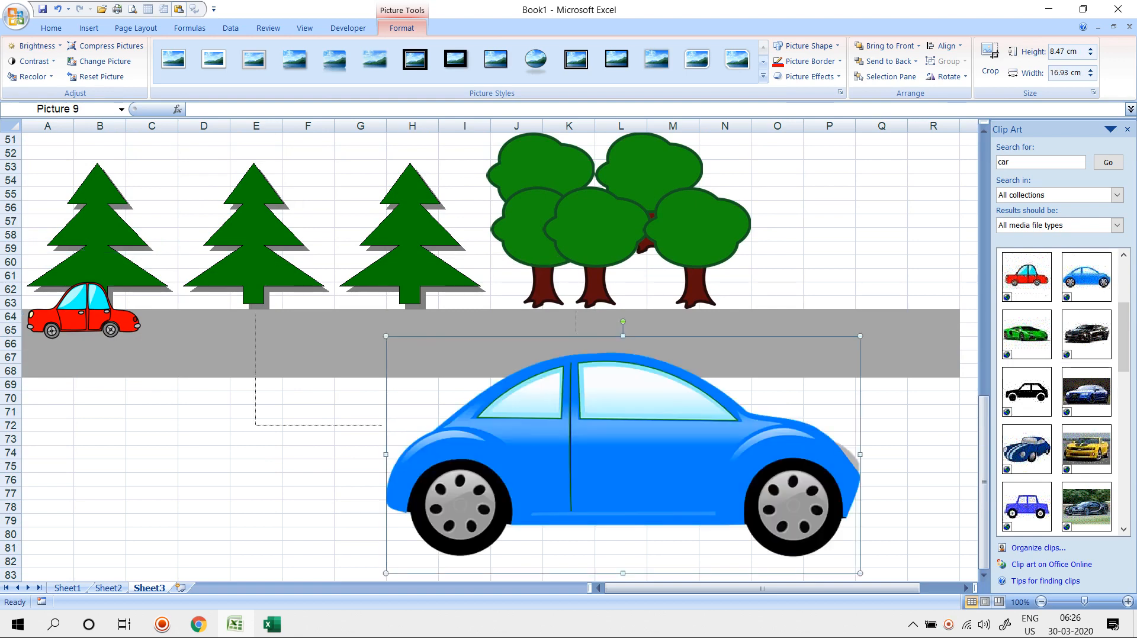
scroll(492, 356, "down", 2)
left_click_drag(860, 492, 714, 418)
left_click_drag(640, 382, 337, 268)
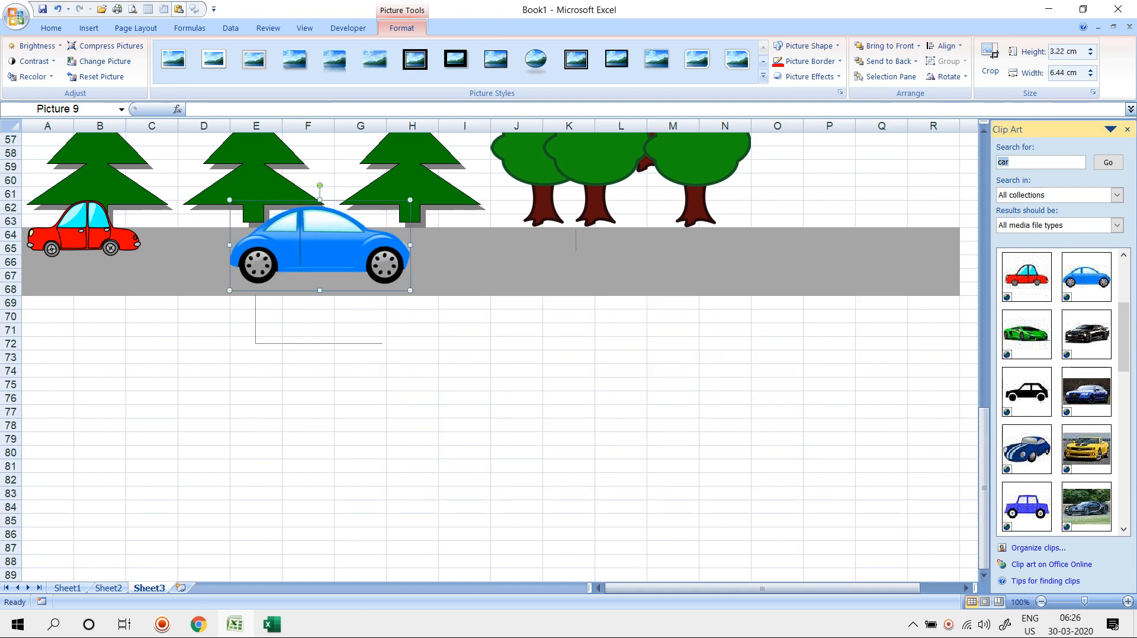
Search the clip art for "bike", insert the boy on a bicycle and shrink the picture to about 1.52 by 1.48 cm.
type("b")
key("Return")
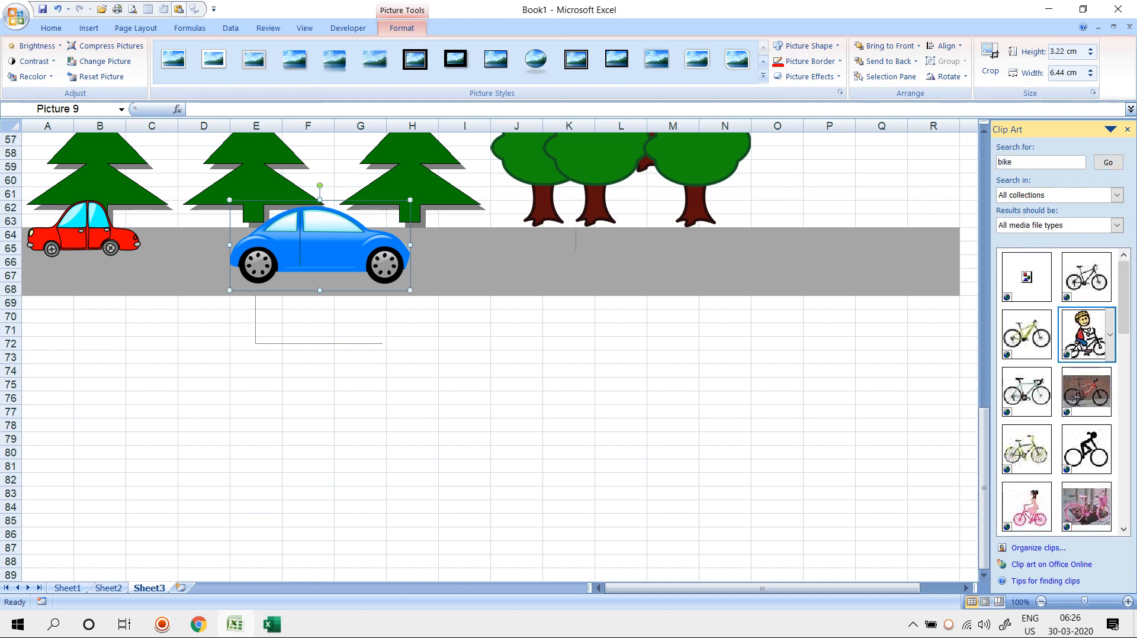
left_click(1087, 335)
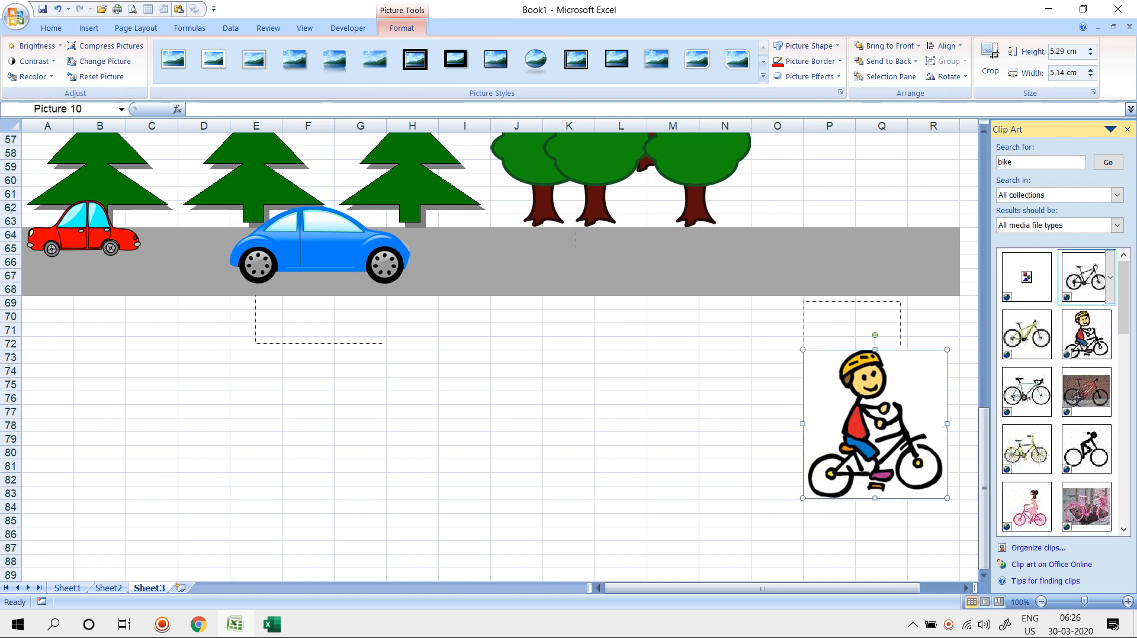
left_click_drag(1087, 334, 875, 423)
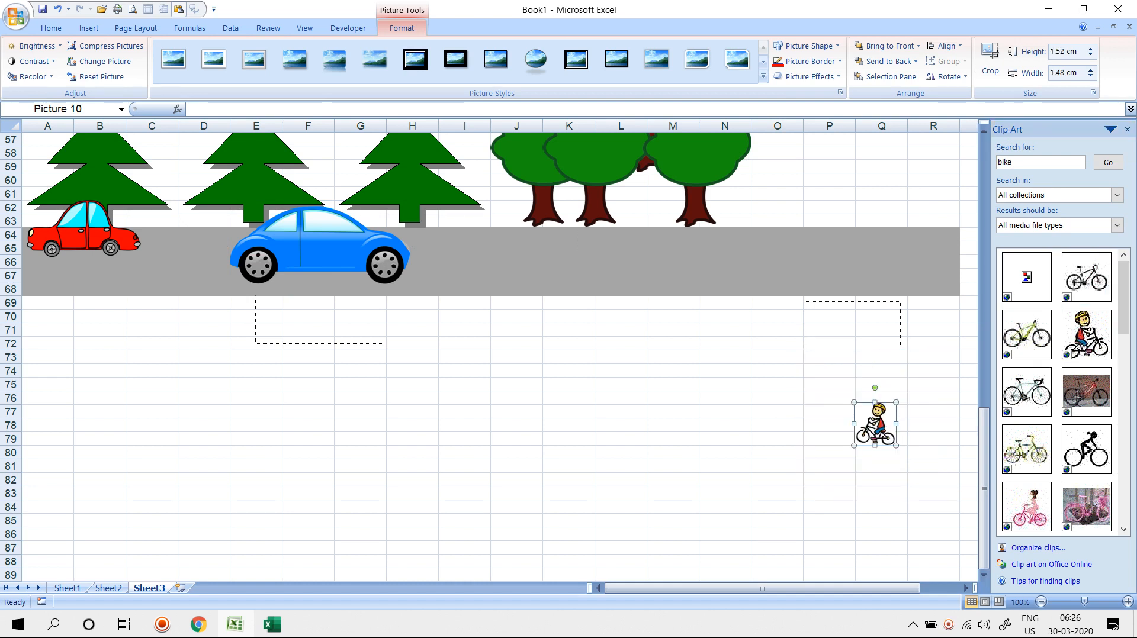
Try the boy-on-a-bicycle picture mirrored on the road under the round trees, and delete the picture.
left_click_drag(876, 423, 575, 237)
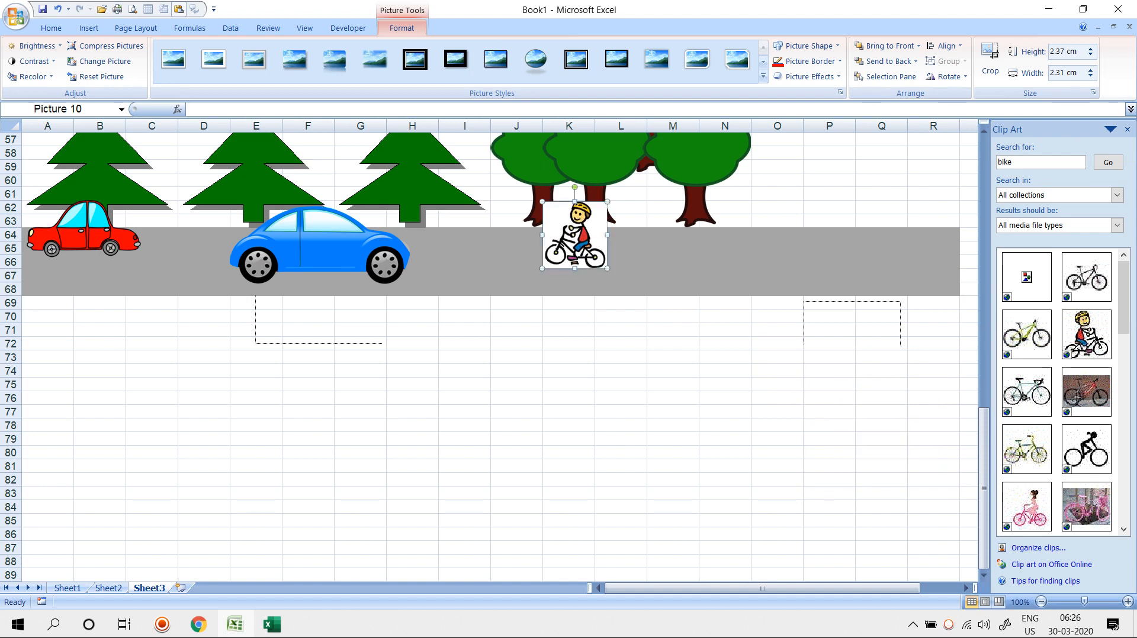
left_click_drag(607, 235, 517, 221)
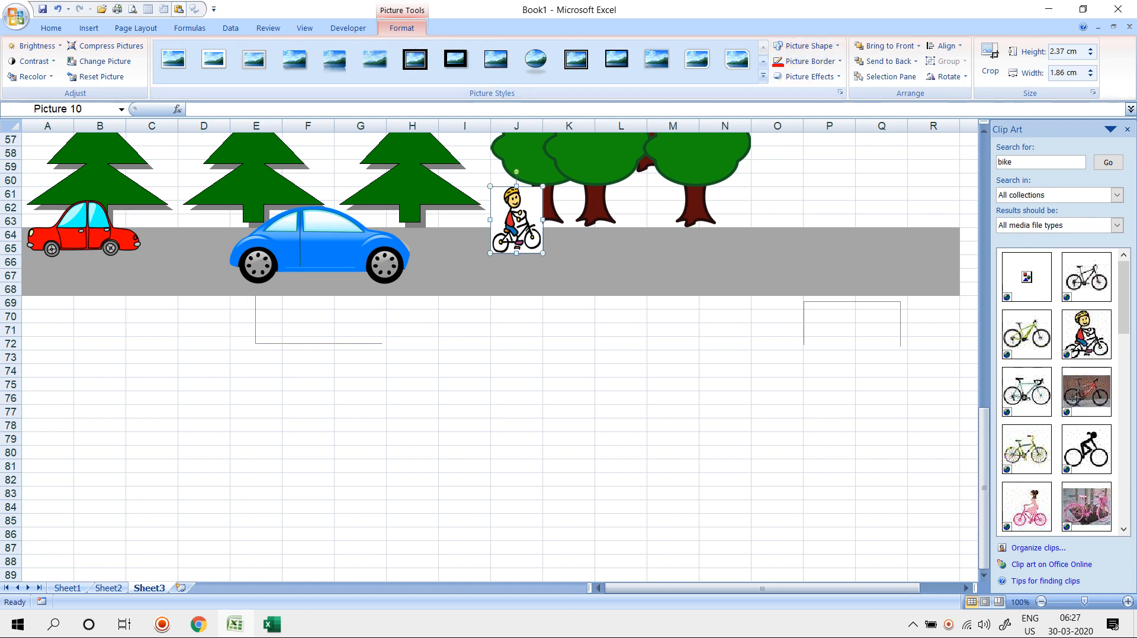
left_click(810, 61)
key("Delete")
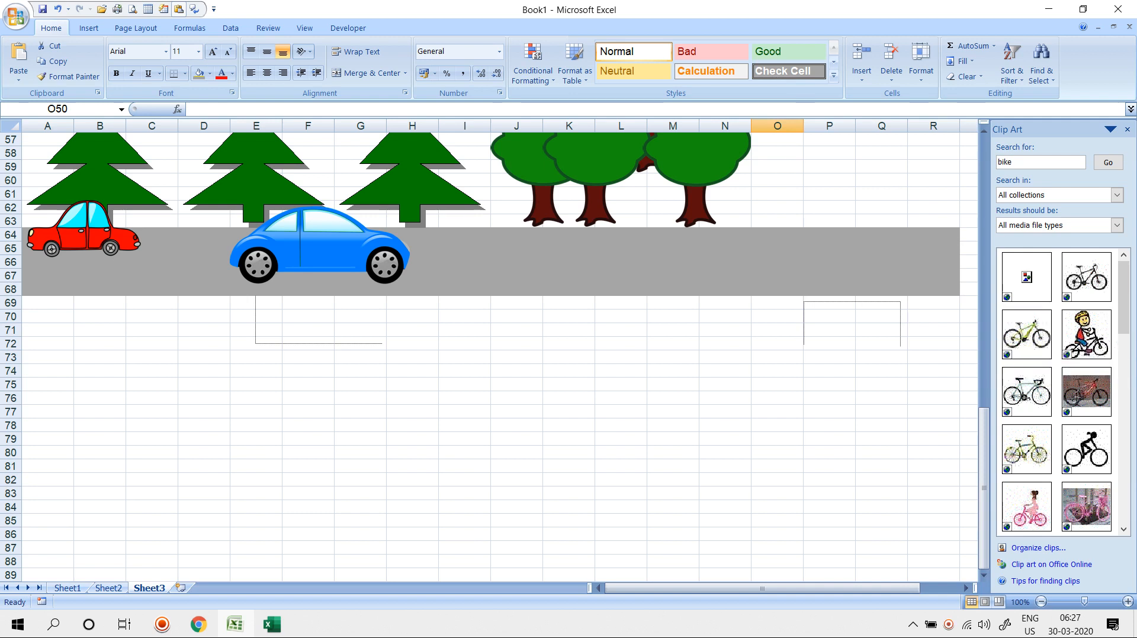
Browse the bike clip art and insert the clip of the man in a white shirt riding a black bicycle.
left_click(569, 357)
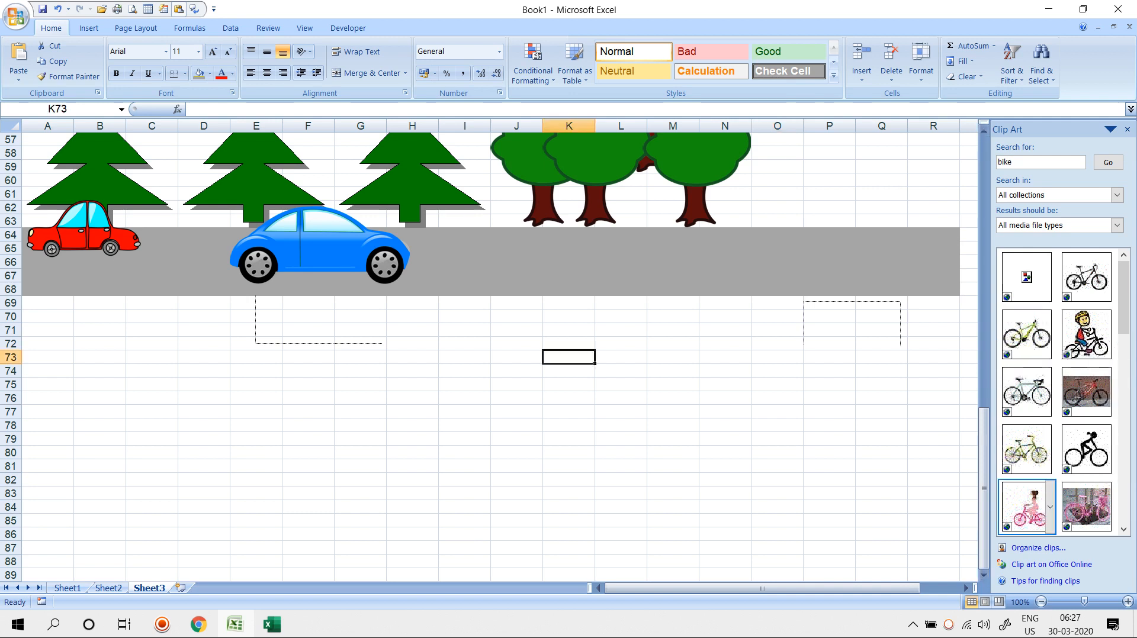
scroll(491, 355, "down", 9)
scroll(492, 356, "up", 17)
scroll(1057, 391, "down", 3)
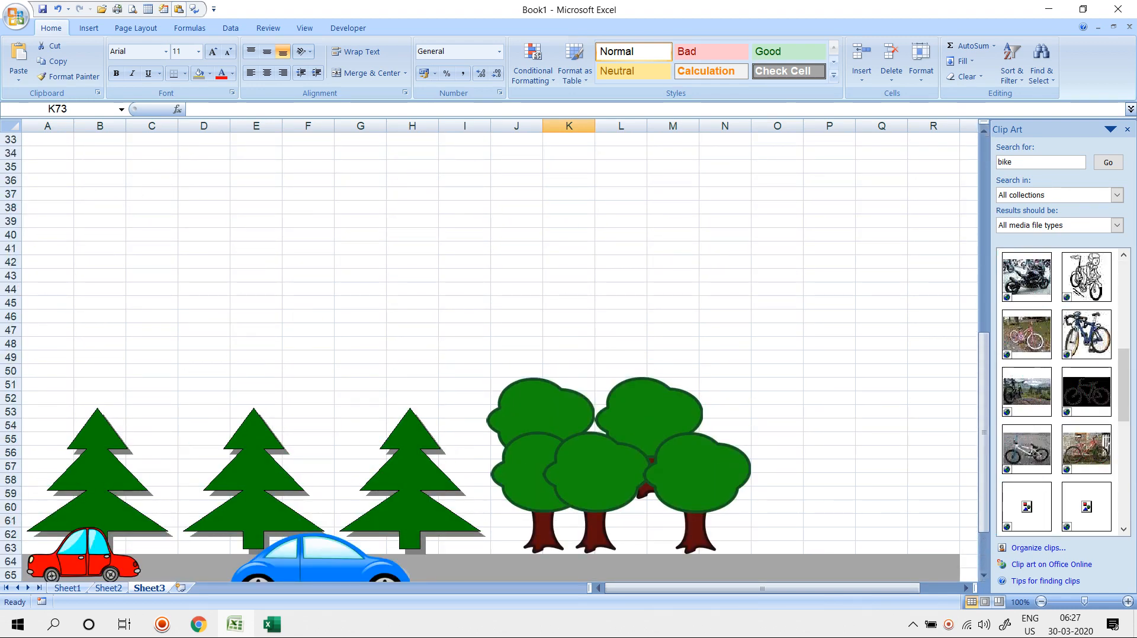
scroll(491, 355, "down", 4)
scroll(1087, 335, "down", 3)
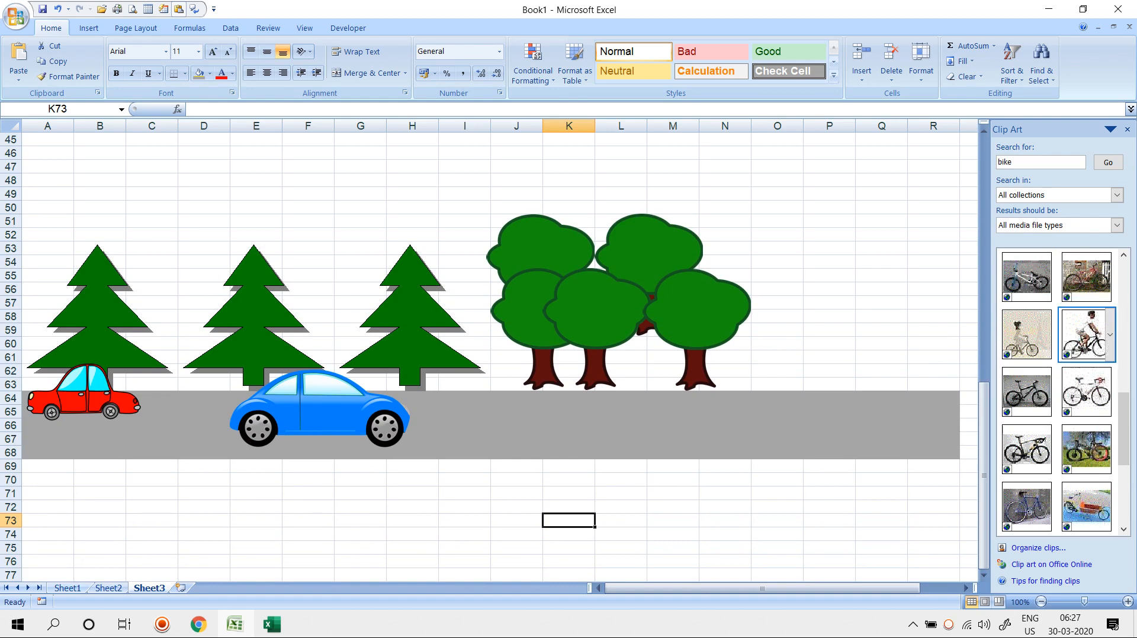
left_click(829, 370)
left_click(1086, 334)
Shrink the cyclist picture to about five rows tall and place it on the road around J62:K66, under the round trees.
scroll(492, 356, "down", 7)
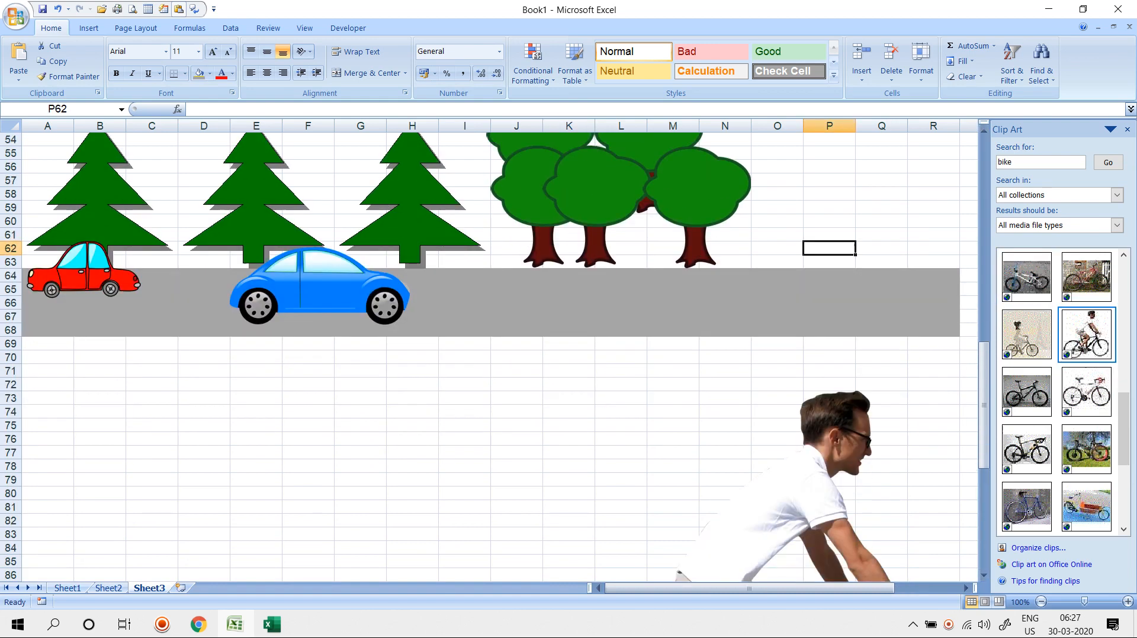
left_click(741, 385)
scroll(492, 356, "down", 5)
left_click_drag(740, 385, 427, 343)
left_click_drag(708, 486, 567, 337)
scroll(566, 337, "up", 5)
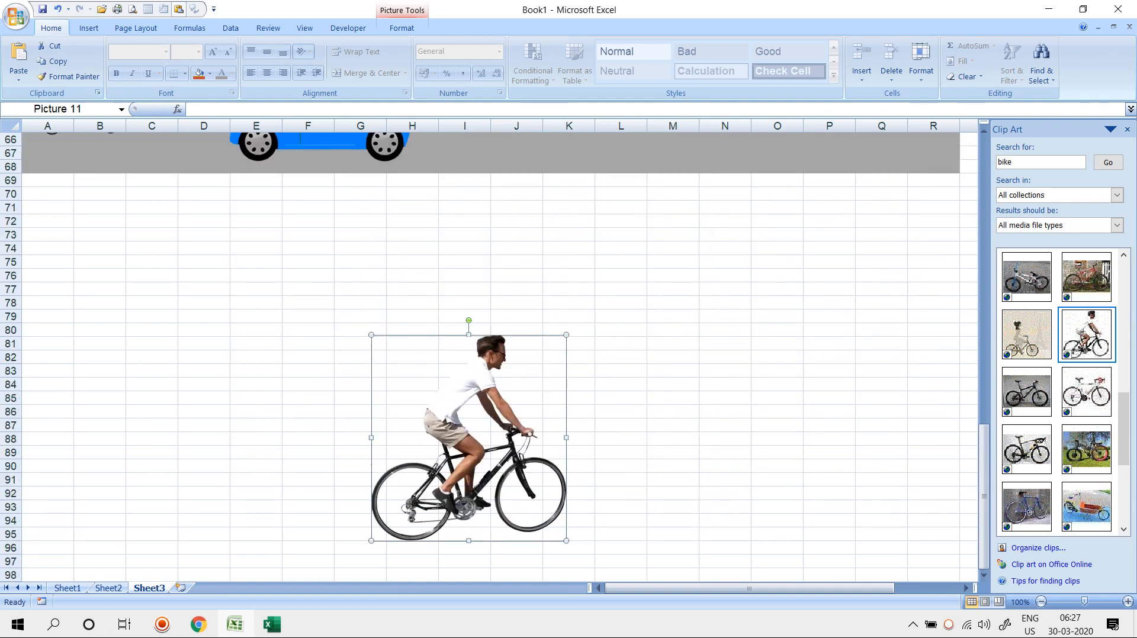
scroll(566, 337, "up", 3)
left_click_drag(474, 521, 536, 195)
left_click_drag(633, 324, 555, 241)
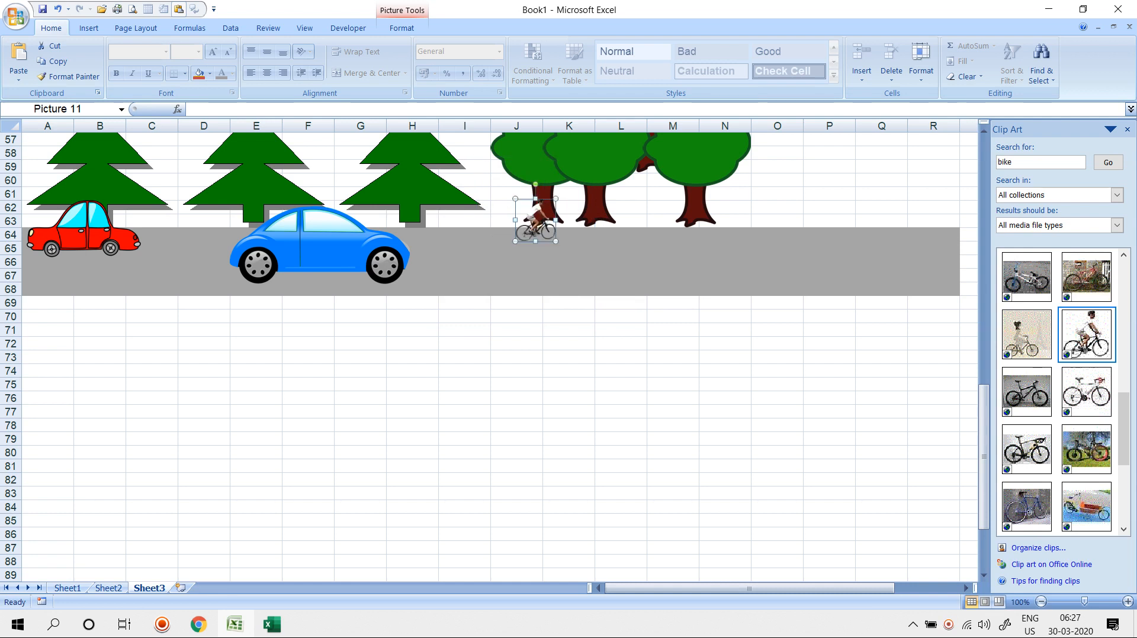
left_click_drag(555, 241, 569, 256)
left_click_drag(535, 221, 523, 234)
Search the clip art for "house" and insert the white house with the red roof.
scroll(523, 233, "up", 6)
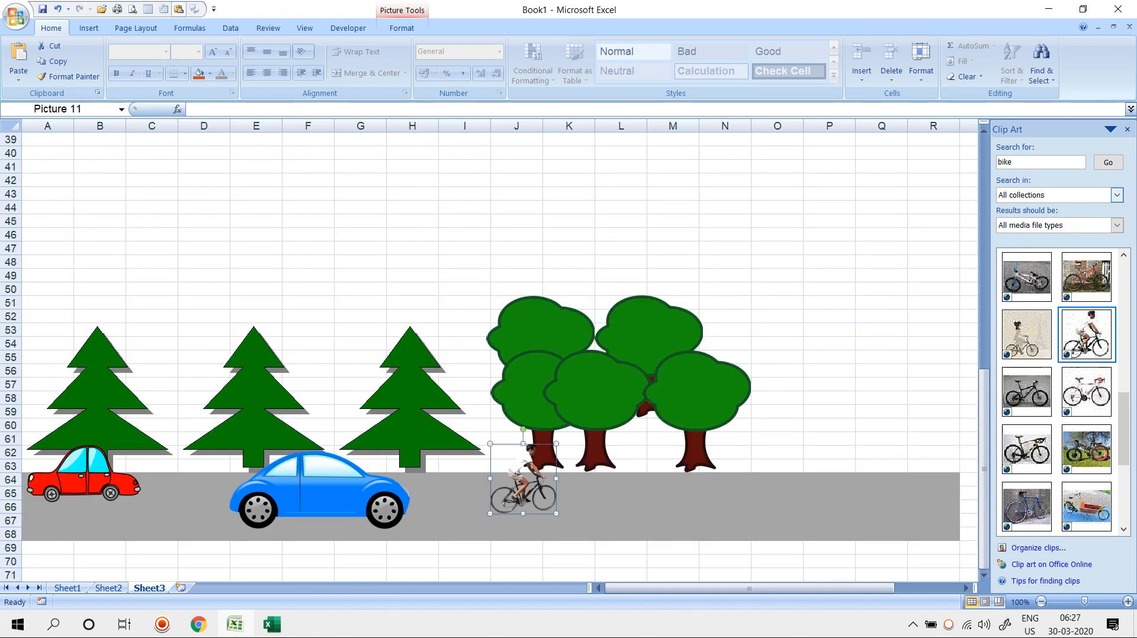
left_click(1037, 162)
type("house")
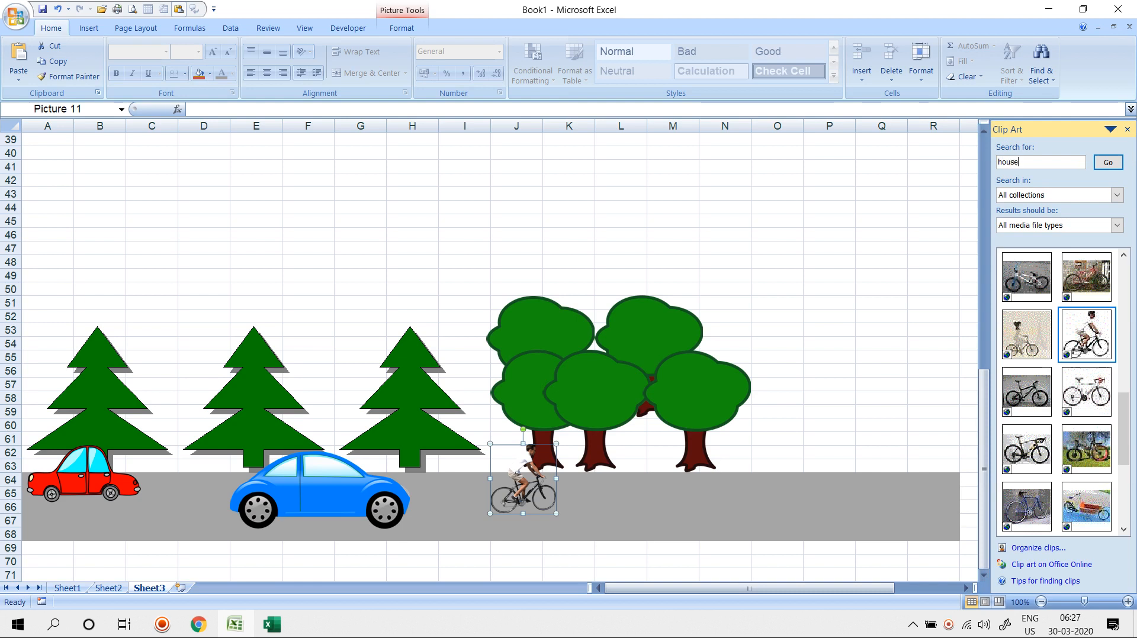
key("Return")
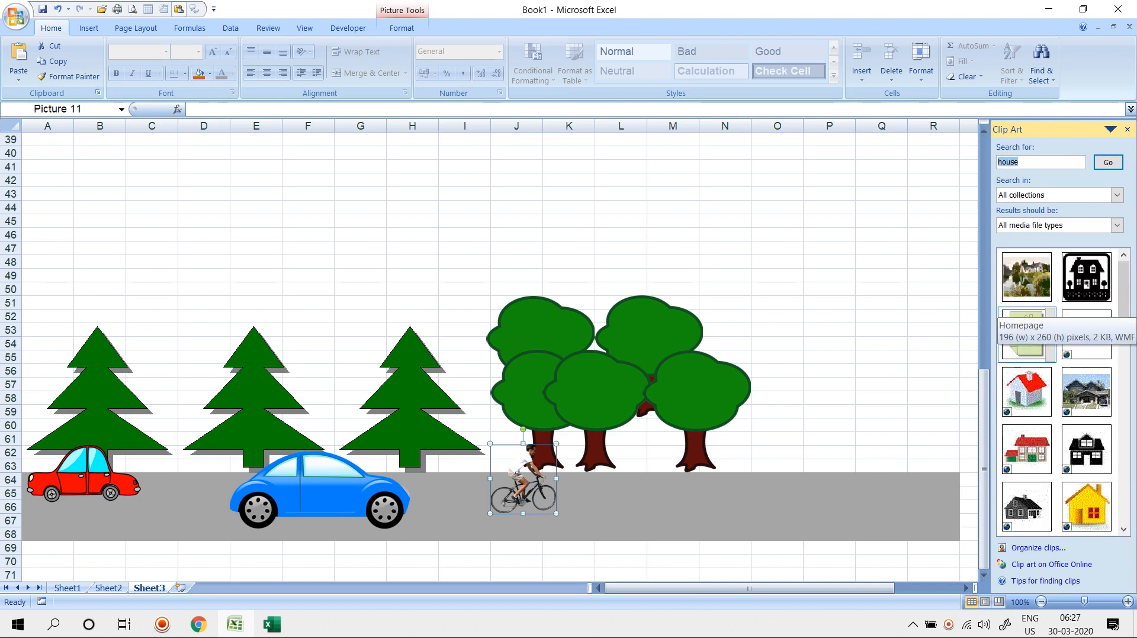
left_click(1027, 391)
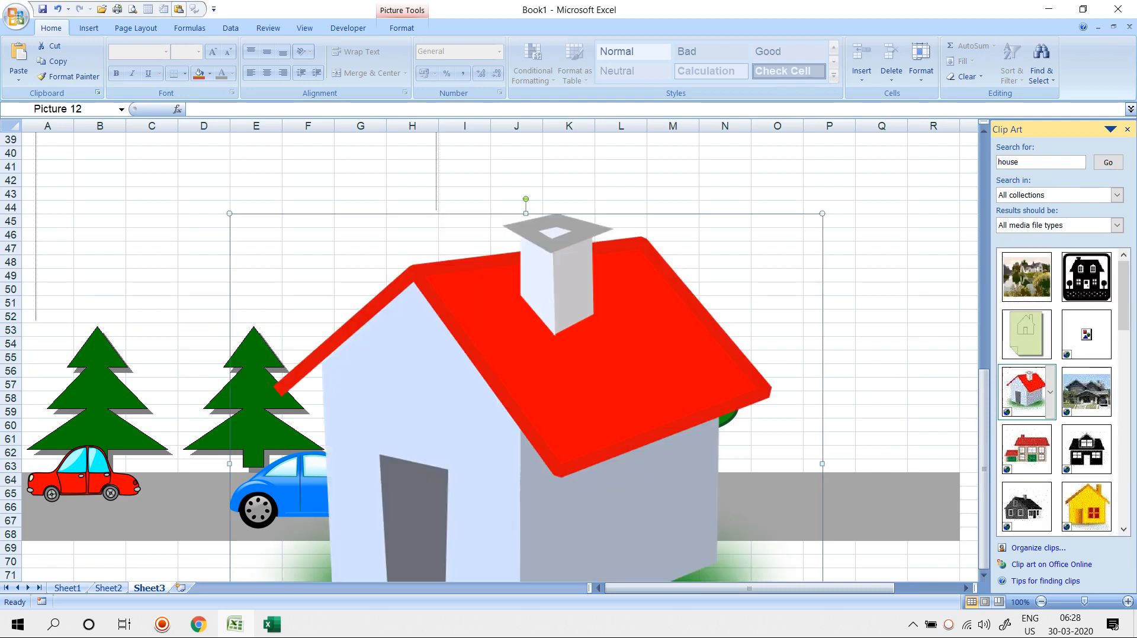
Shrink the house picture to about 6.72 by 7.95 cm and move it above the first pine, around A42:E56.
scroll(526, 356, "down", 5)
left_click_drag(822, 511, 634, 350)
scroll(633, 351, "up", 4)
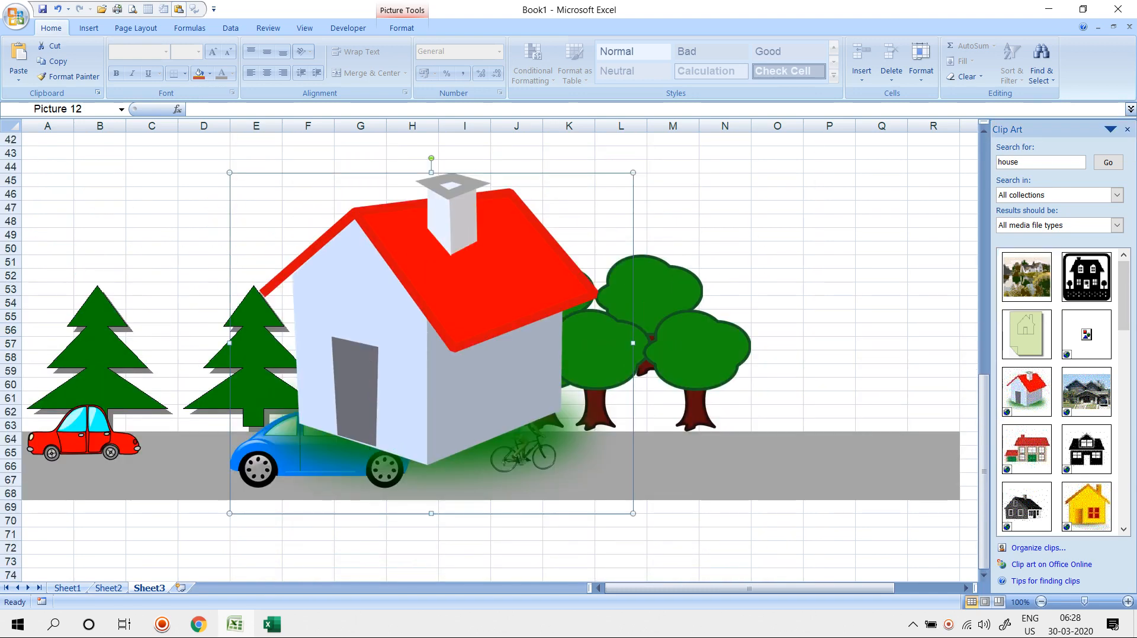
left_click_drag(633, 513, 543, 437)
left_click_drag(444, 368, 146, 262)
scroll(491, 357, "up", 2)
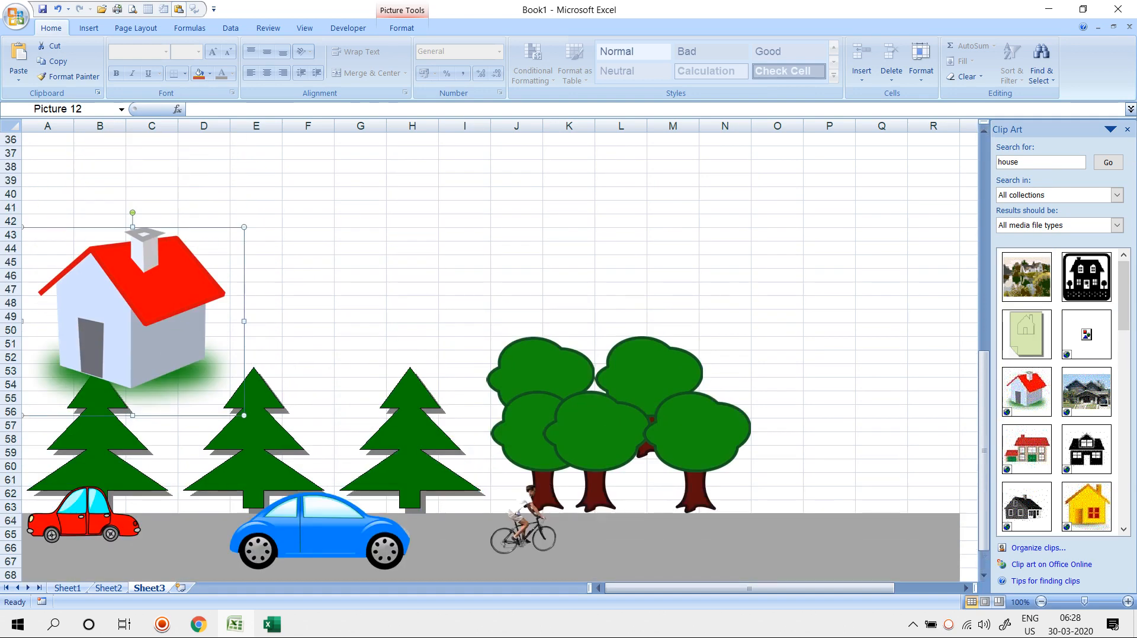
Hide the worksheet gridlines and close the Clip Art pane.
left_click(401, 28)
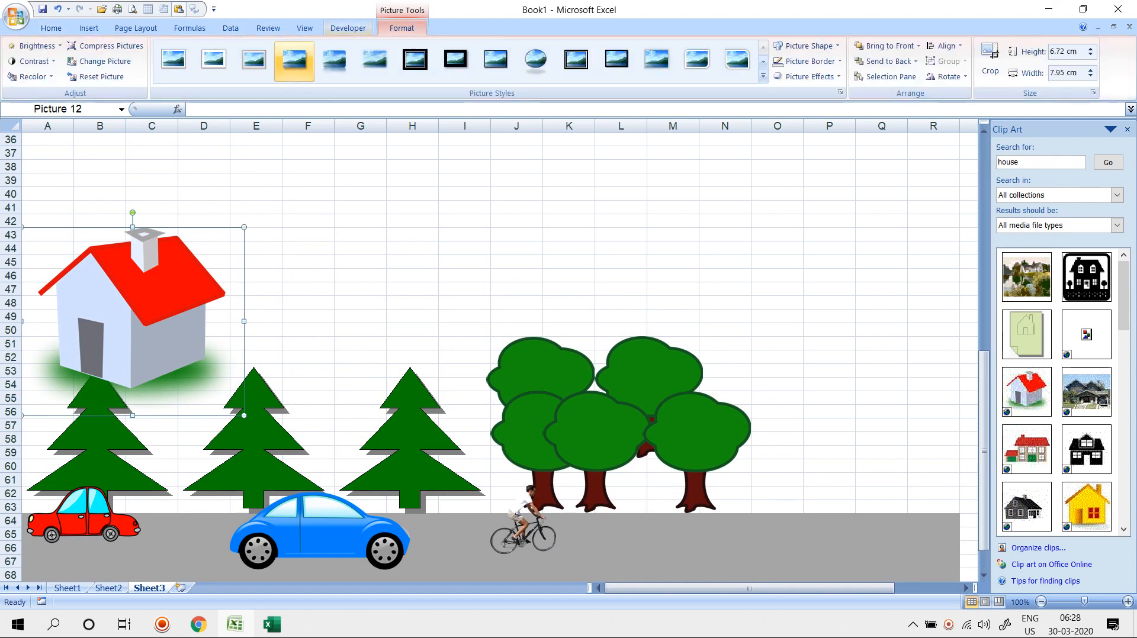
left_click(304, 28)
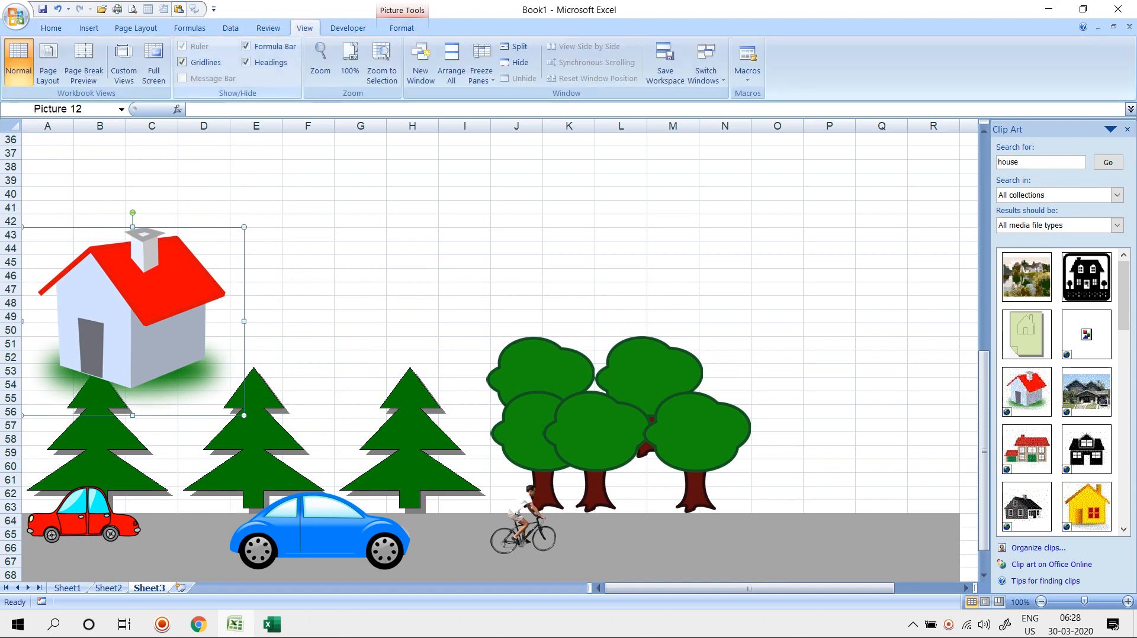
left_click(182, 63)
scroll(491, 357, "down", 2)
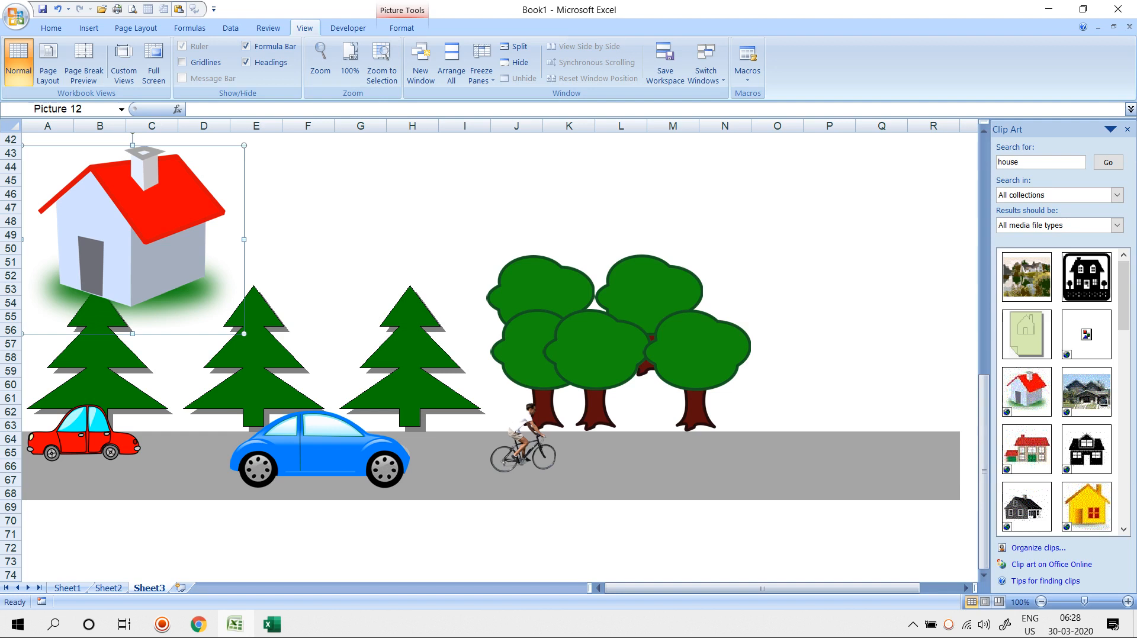
left_click(1127, 129)
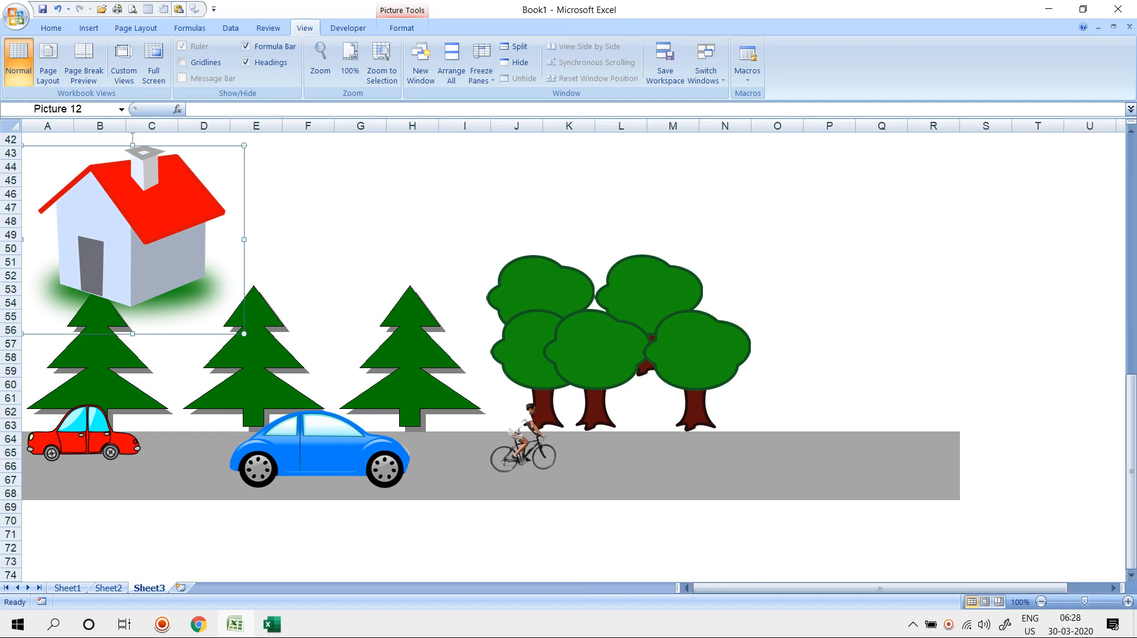
Move the house to the road's edge around columns N to Q and place two round trees behind its roof.
left_click(725, 453)
left_click_drag(142, 219, 858, 346)
left_click(569, 179)
left_click_drag(649, 296, 855, 269)
left_click(853, 338)
left_click_drag(697, 353, 753, 271)
left_click_drag(853, 337, 814, 341)
Move a round tree to about column L beside the house, and lower the tree in column J to the road's edge.
left_click_drag(598, 355, 645, 356)
left_click(620, 235)
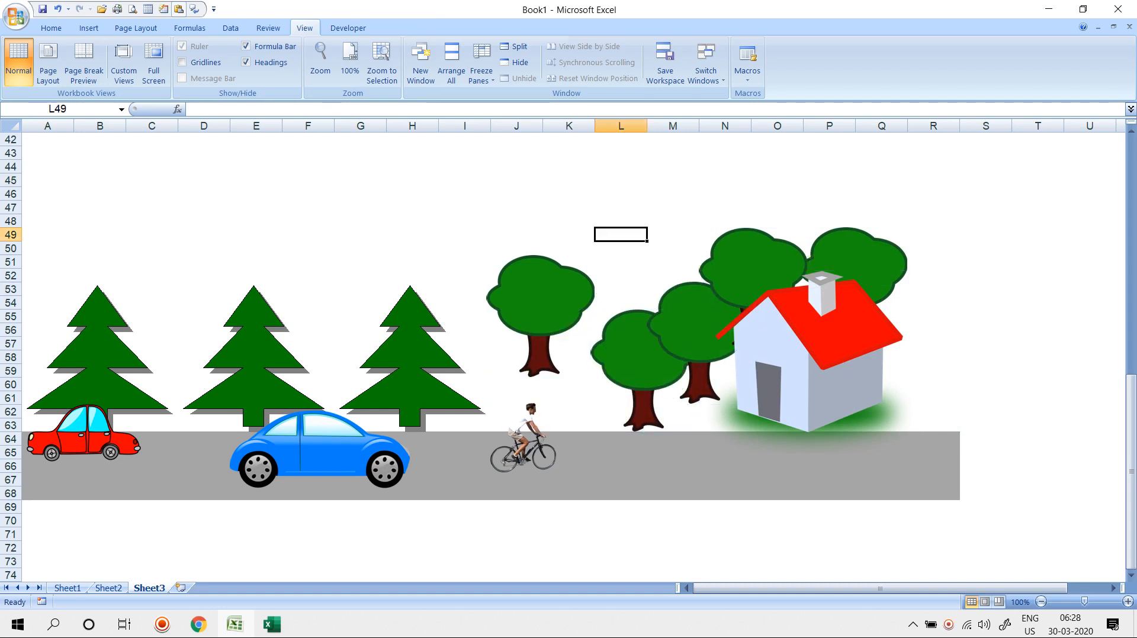
left_click_drag(540, 314, 540, 368)
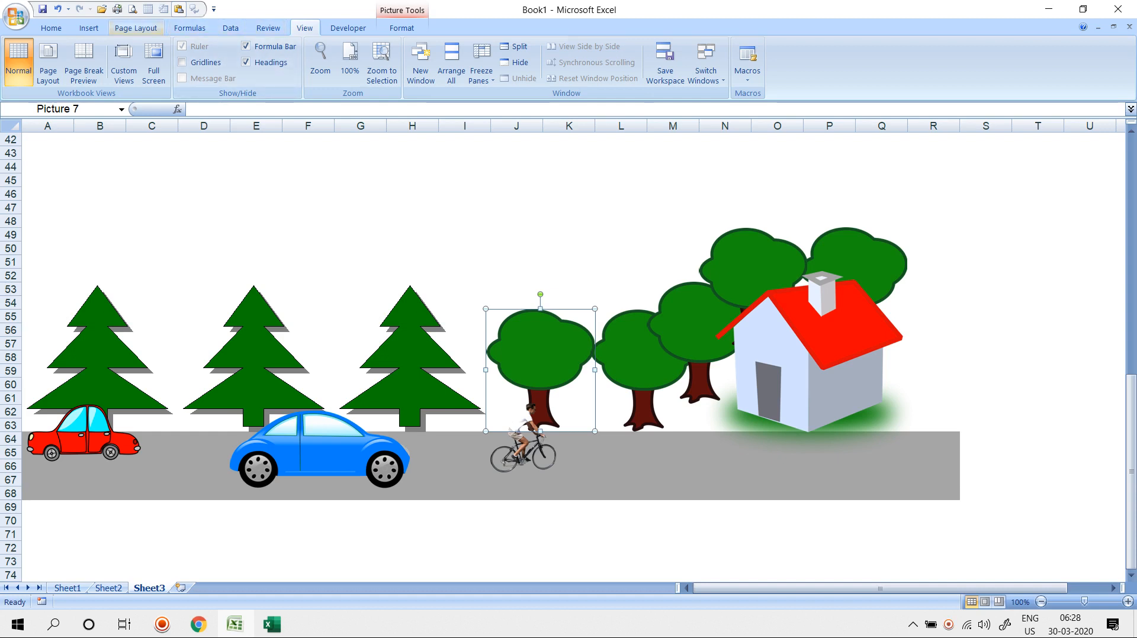
Show the commands for inserting illustrations into the sheet.
left_click(89, 28)
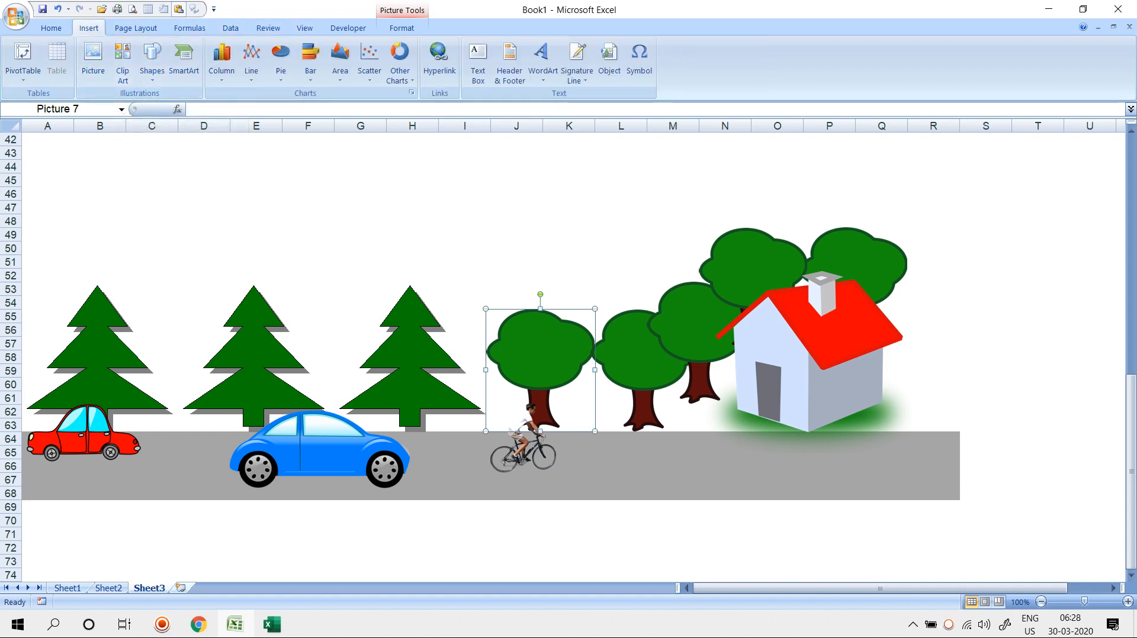
Add a new worksheet and draw a rectangle about 2.43 cm high and 5.59 cm wide over columns E to G.
left_click(180, 588)
left_click(152, 59)
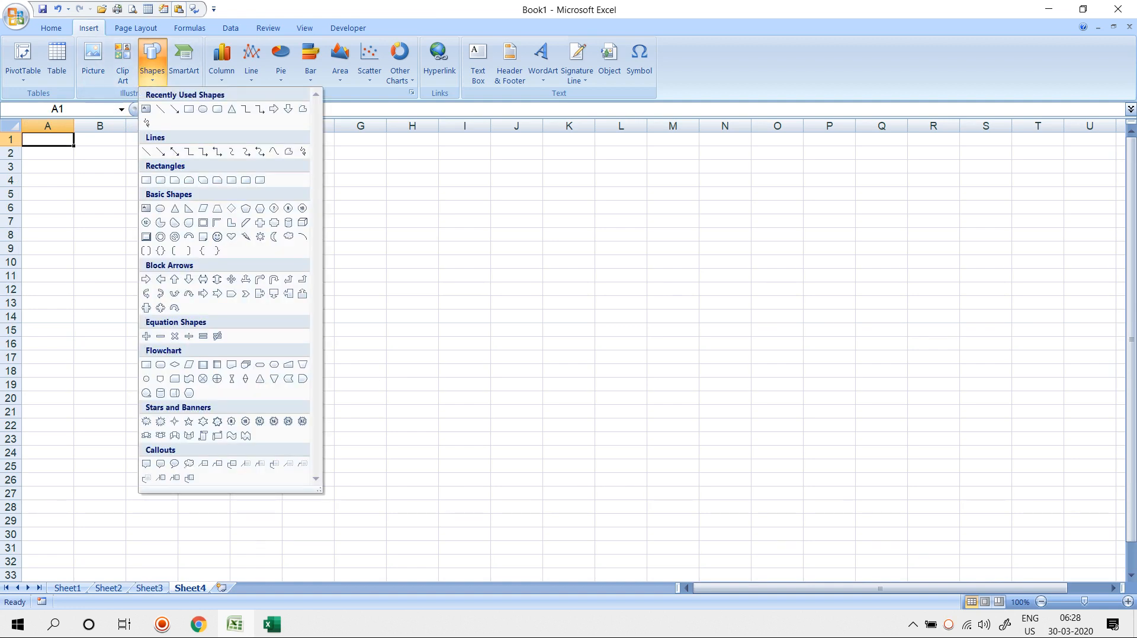
left_click(189, 109)
left_click_drag(177, 146, 360, 209)
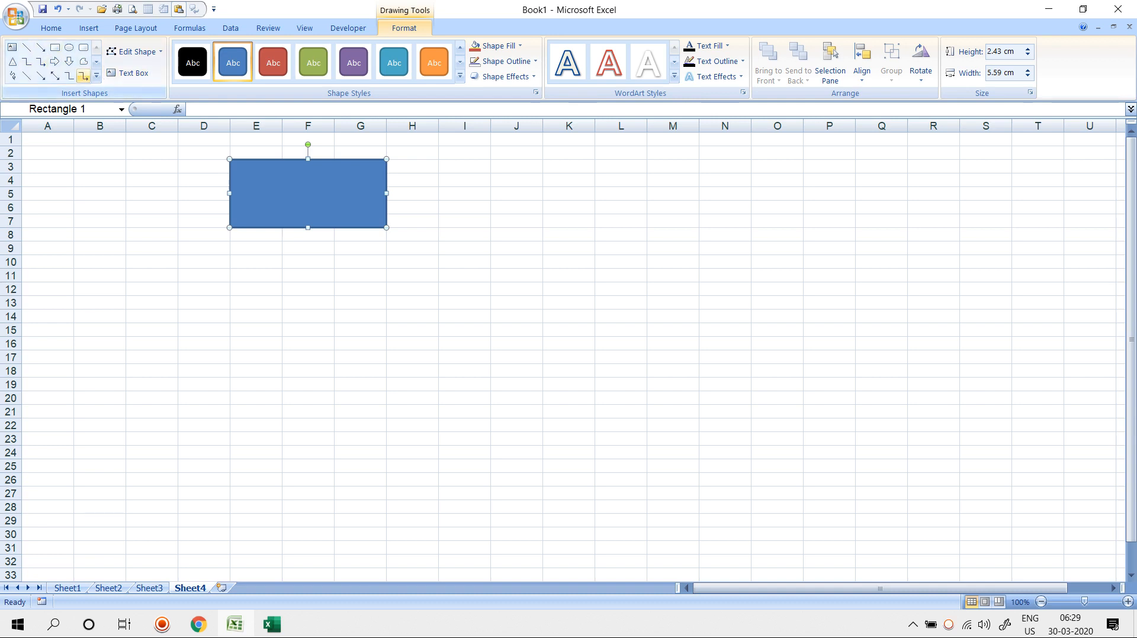
left_click(96, 75)
key("Escape")
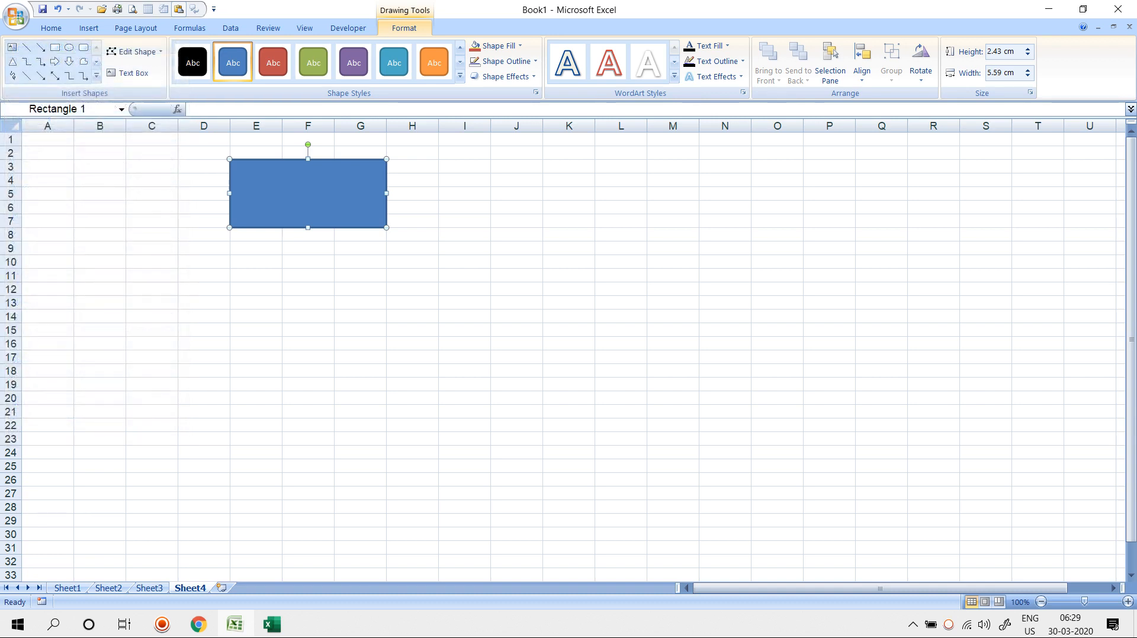
Convert the rectangle to a freeform shape.
left_click(133, 51)
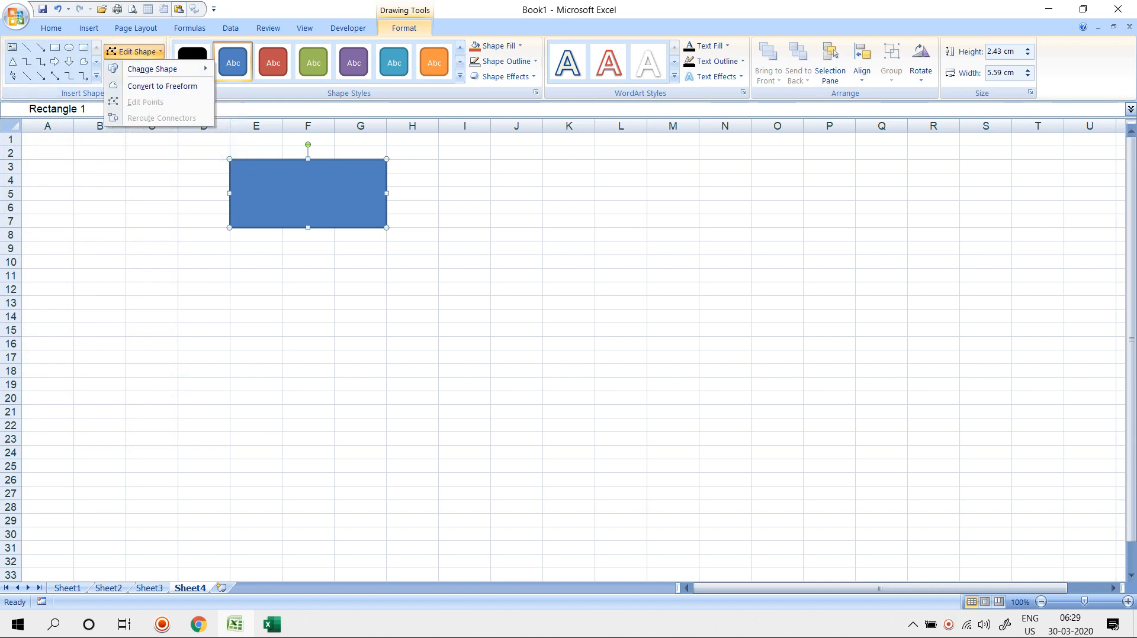
mouse_move(153, 69)
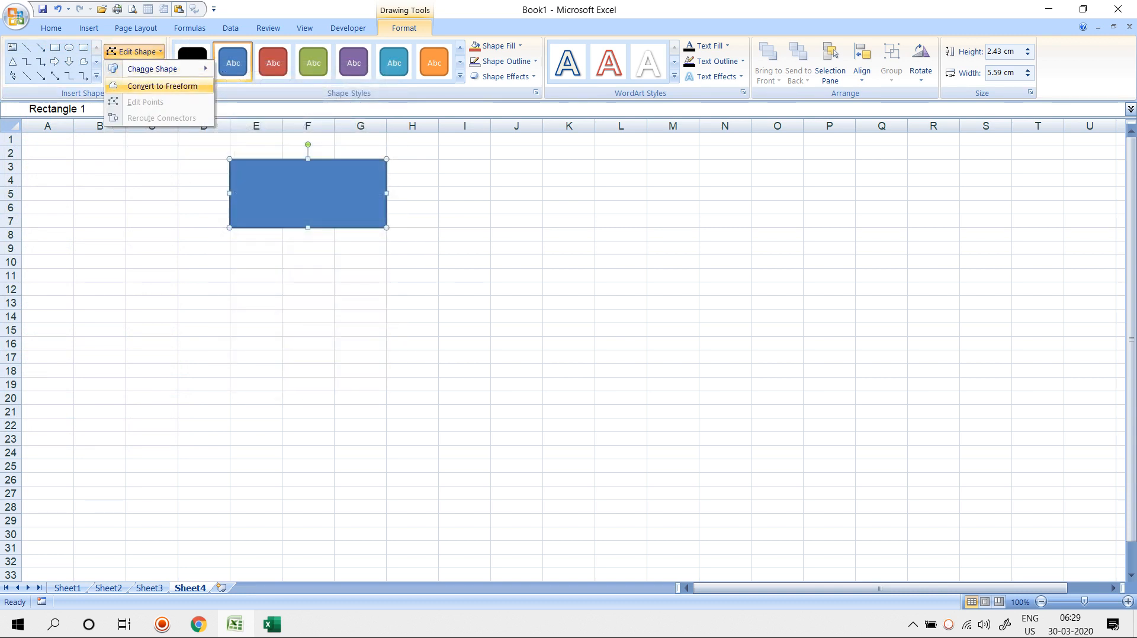
left_click(161, 86)
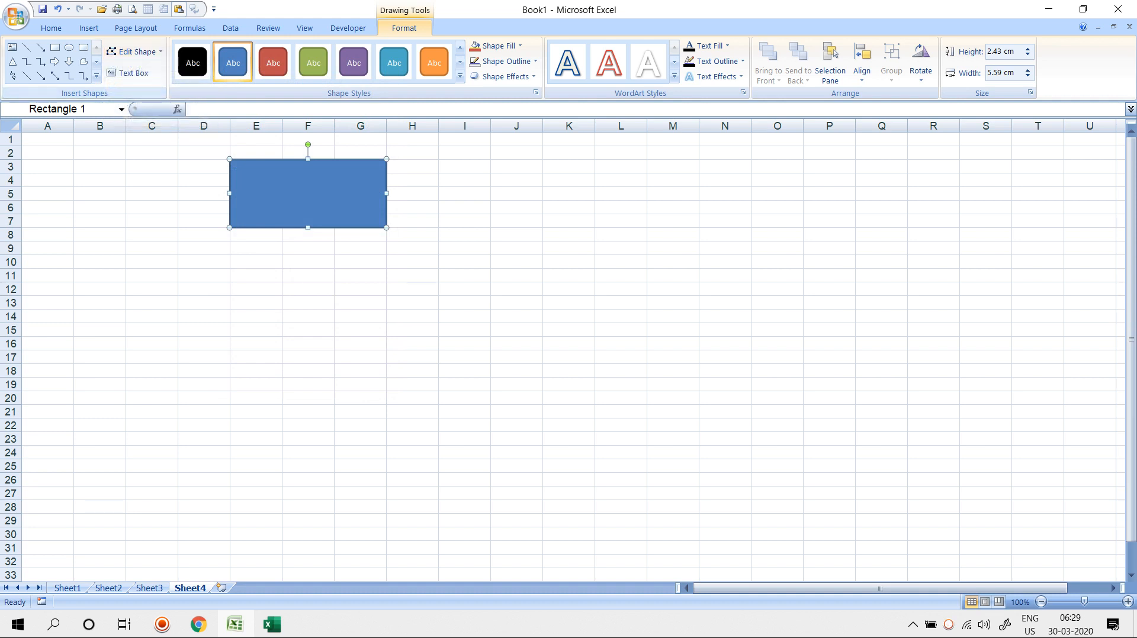
left_click(413, 302)
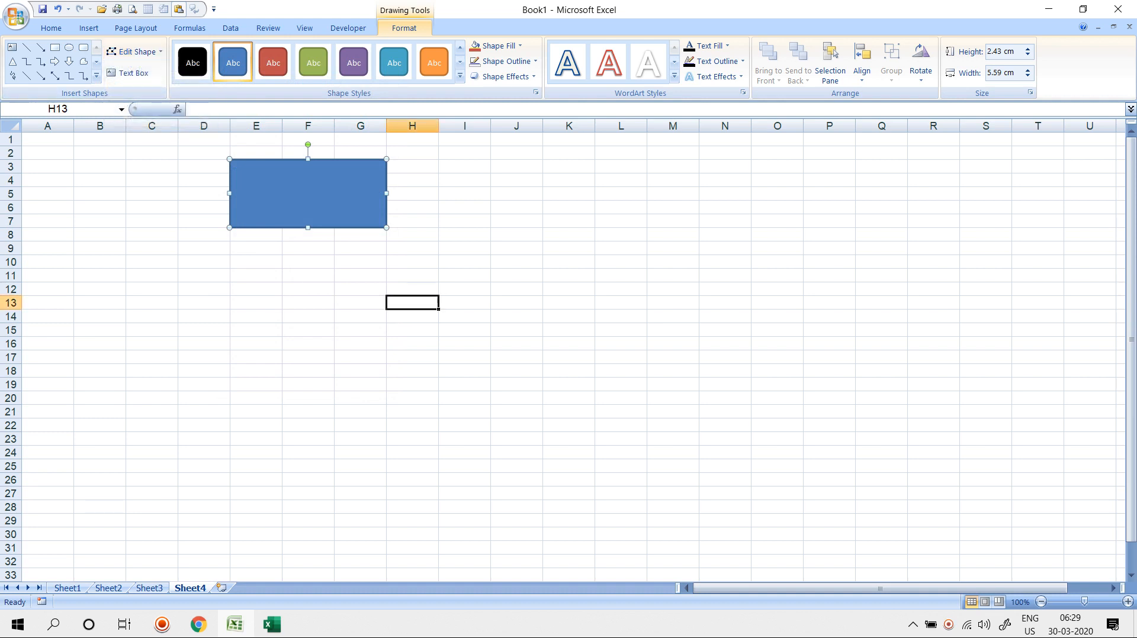
Edit the freeform's points, pulling a curve handle out from its upper-right corner to about column I.
left_click(331, 199)
left_click(135, 52)
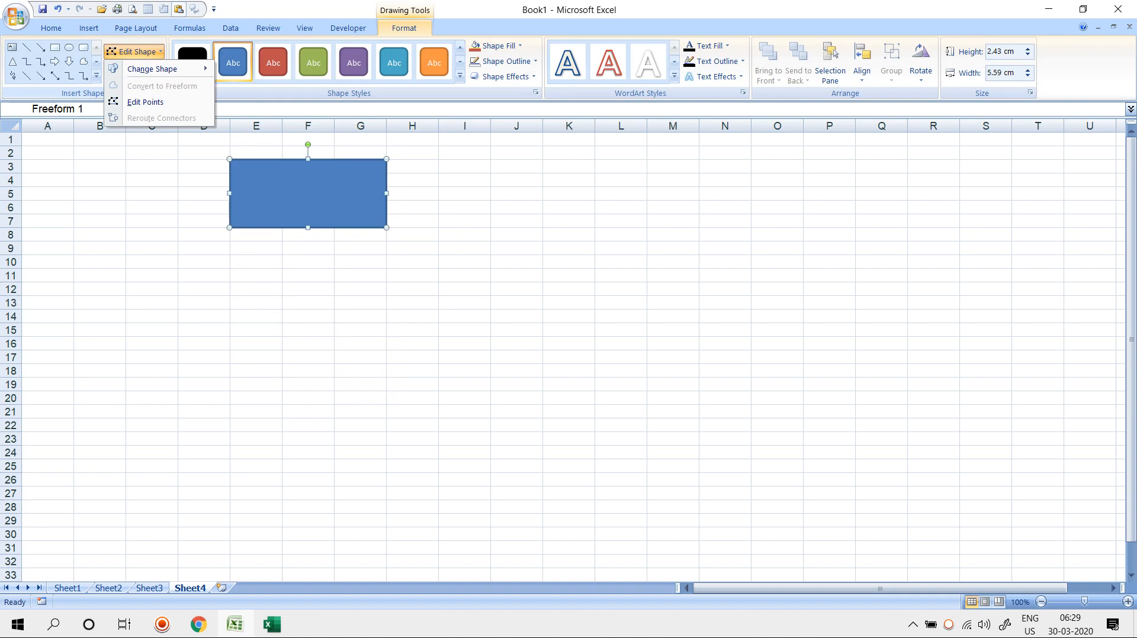
left_click(137, 101)
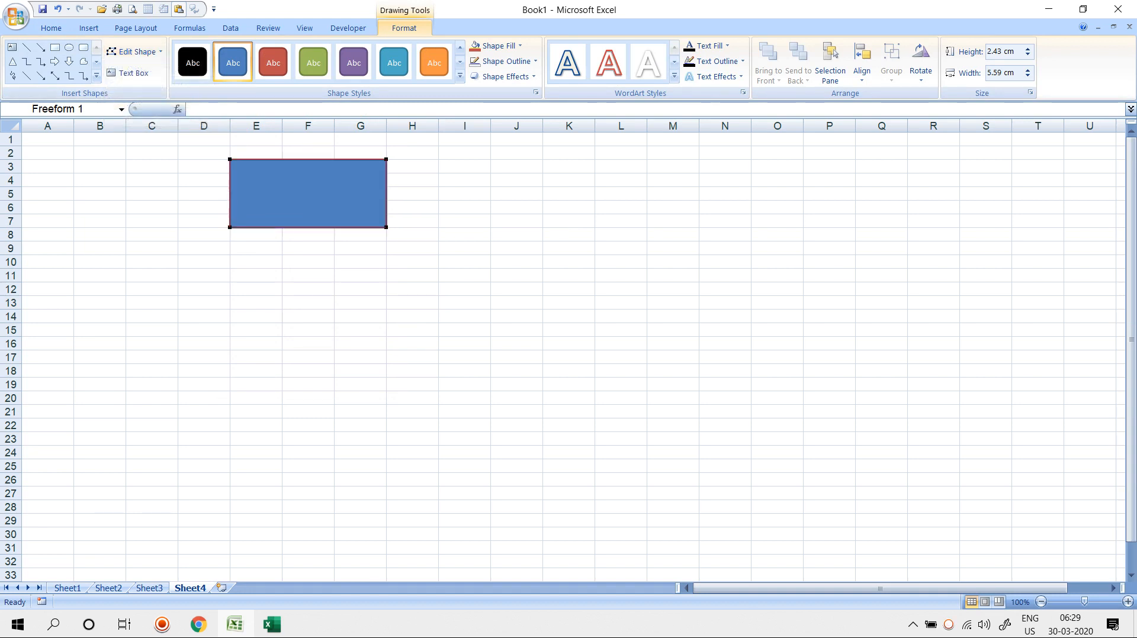
left_click_drag(387, 160, 471, 218)
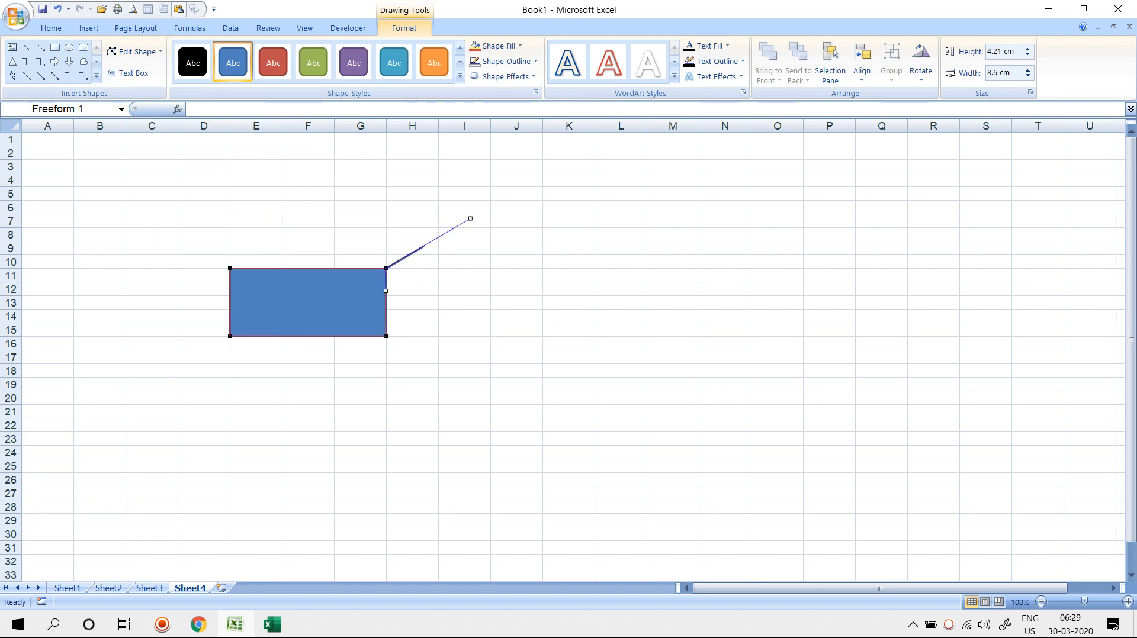
Stretch the freeform's upper-right curve handle farther up and outward, and move the whole shape right to start at column G.
left_click(308, 371)
double_click(308, 303)
left_click(135, 52)
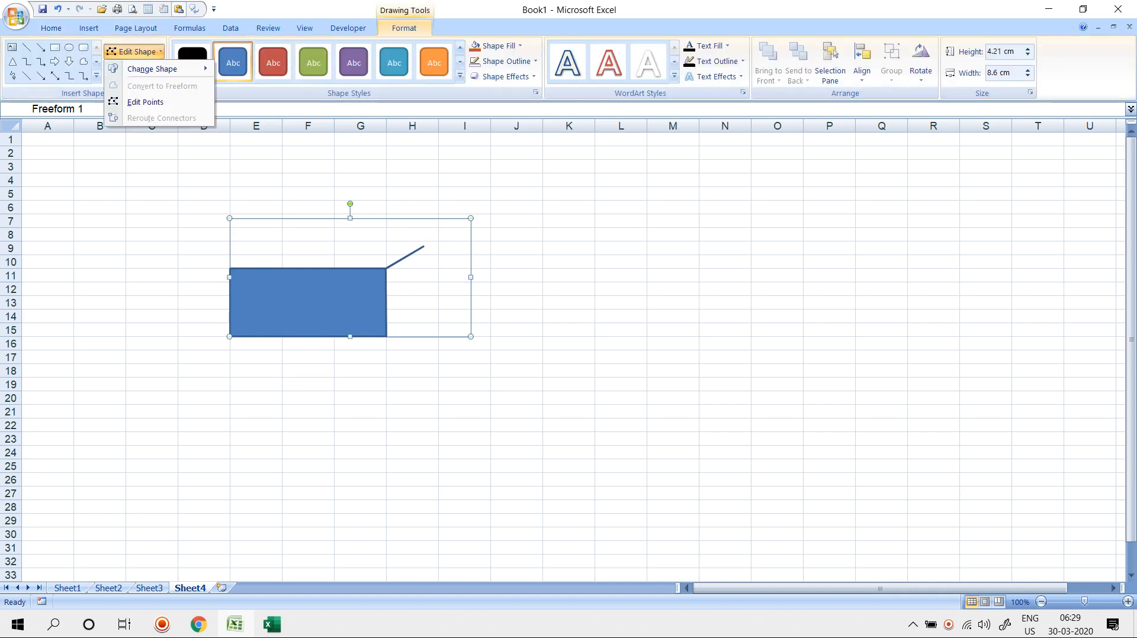
left_click(145, 101)
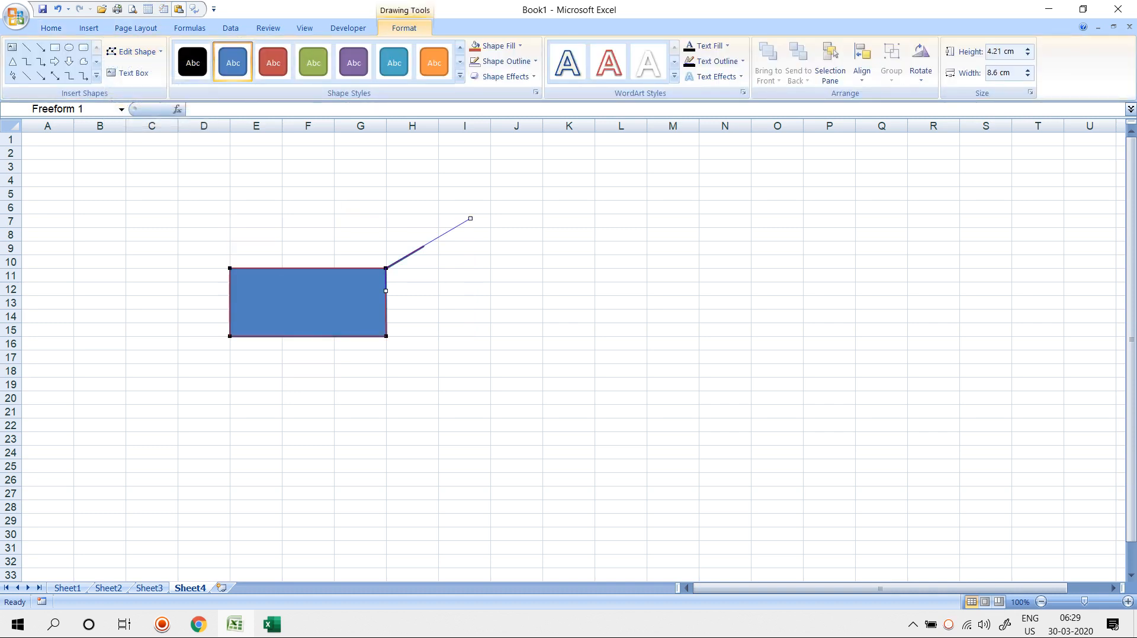
left_click_drag(471, 218, 560, 134)
left_click_drag(332, 302, 436, 301)
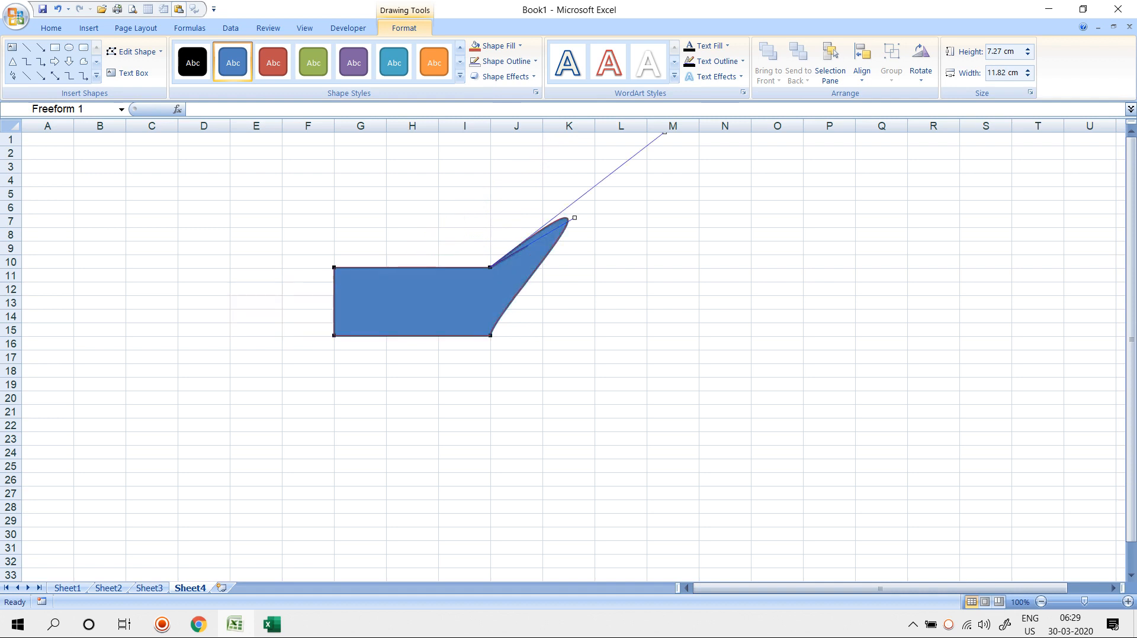
Delete the reshaped freeform and draw a rounded rectangle about 1.95 cm high and 7.45 cm wide over columns D to G, rows 9 to 12.
key("Delete")
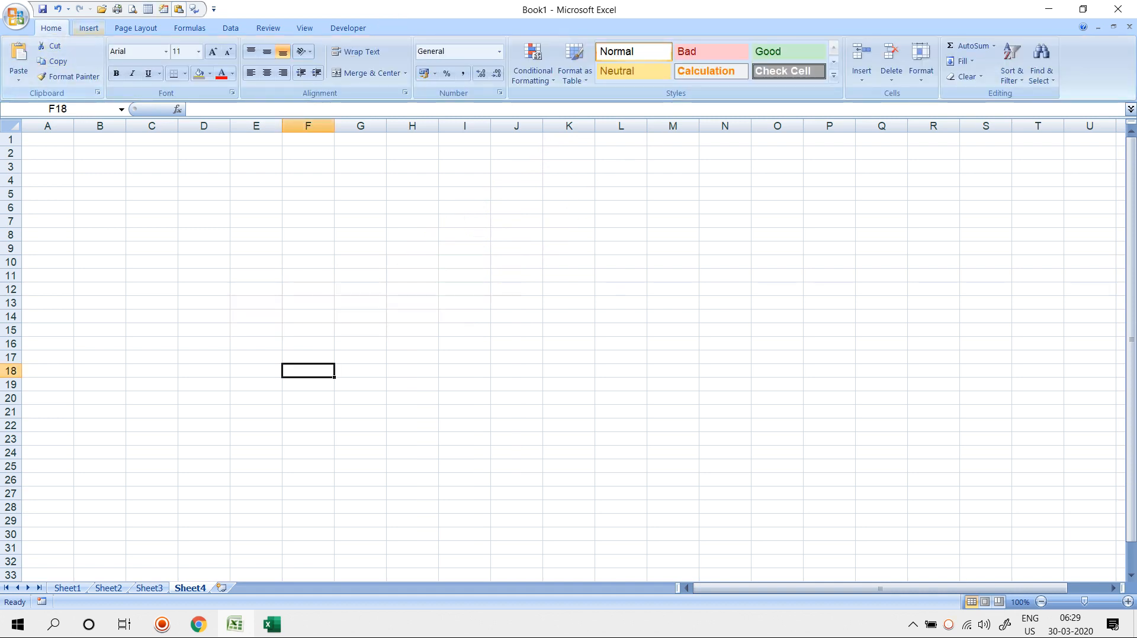
left_click(89, 27)
left_click(153, 59)
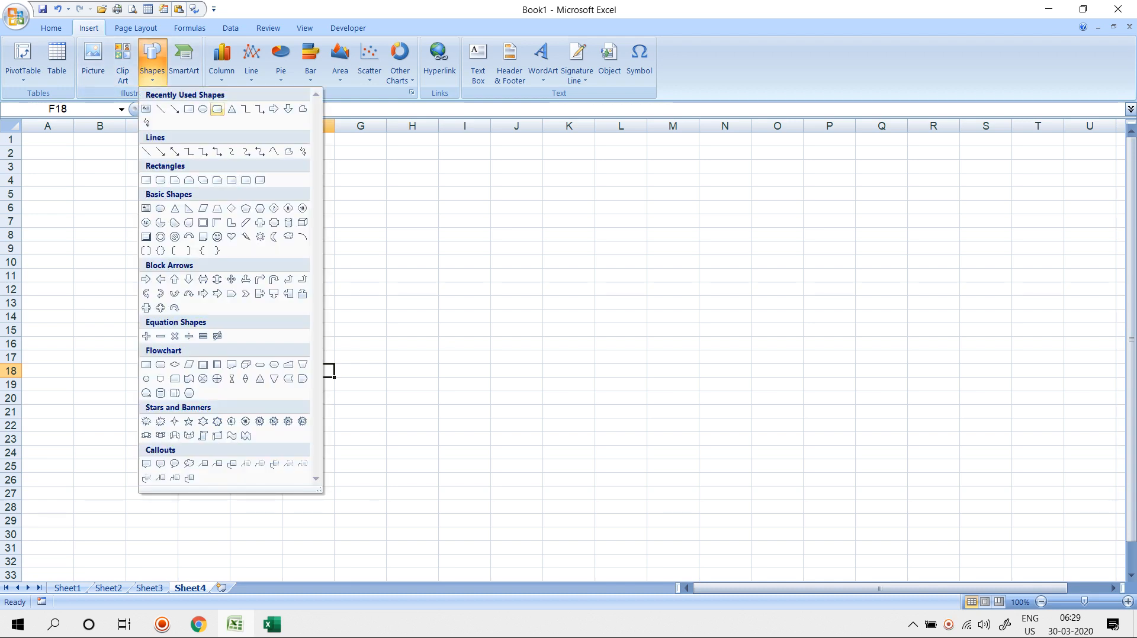
left_click(217, 109)
left_click_drag(178, 159, 386, 214)
left_click_drag(282, 187, 281, 268)
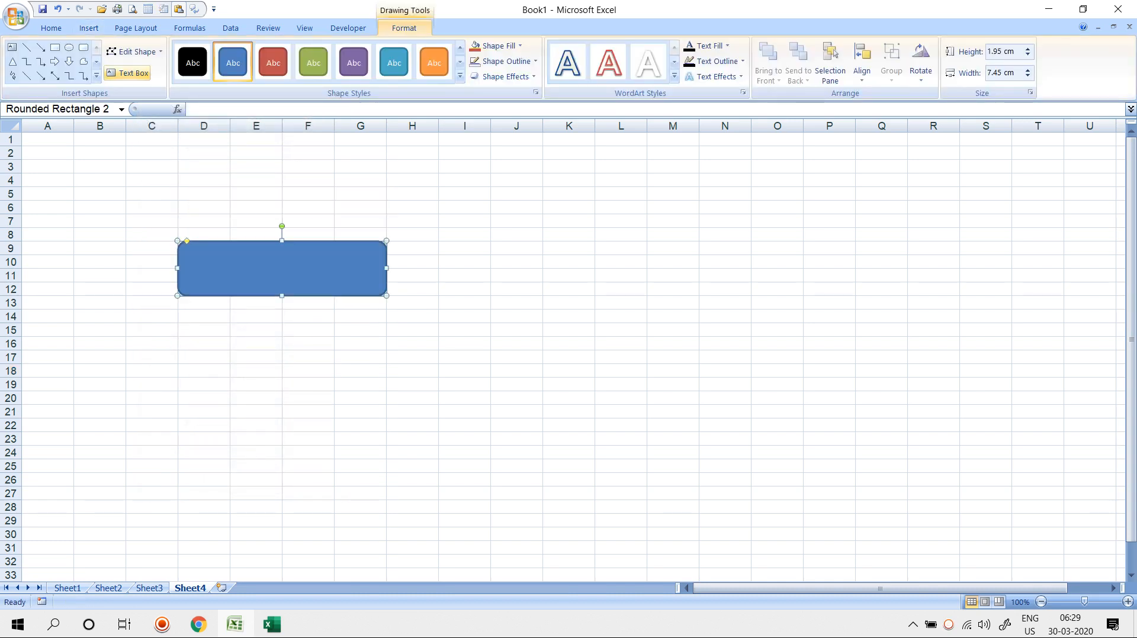
Convert the rounded rectangle to a freeform shape.
left_click(134, 52)
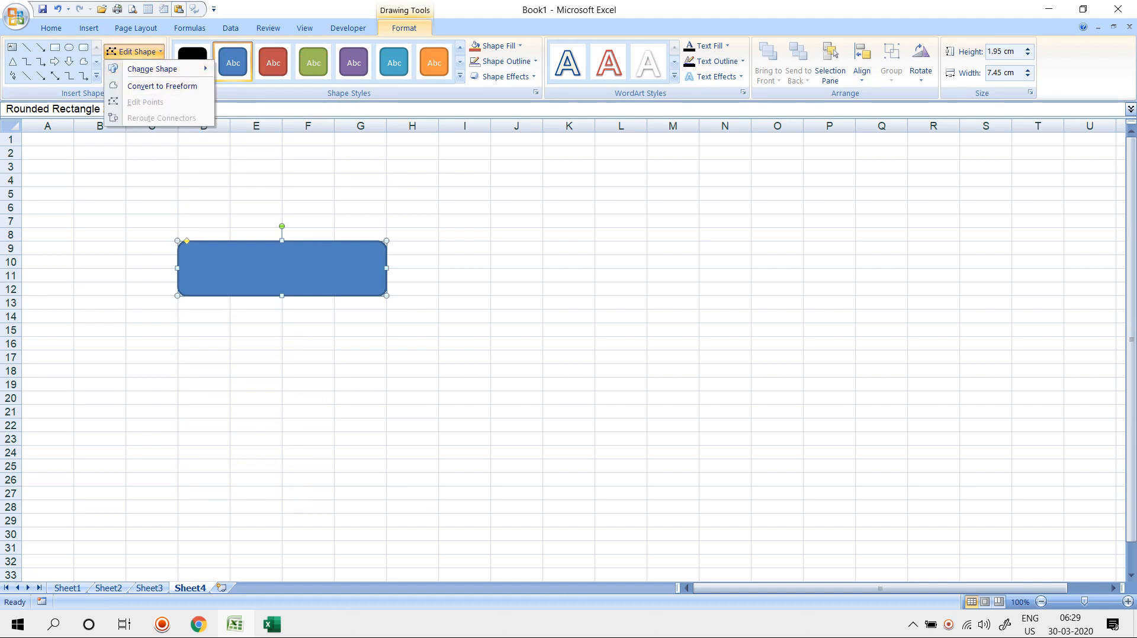
left_click(161, 86)
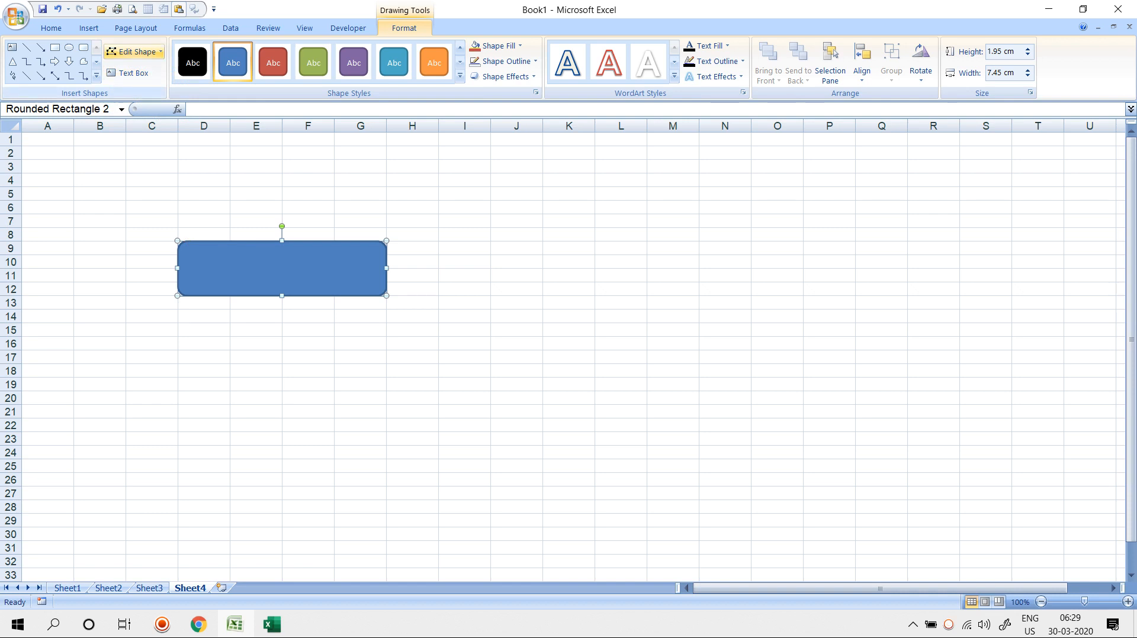
Try to stretch the freeform's upper-right corner outward to about column K by editing its points, and undo the change.
left_click(134, 52)
left_click(139, 102)
left_click_drag(385, 249, 584, 150)
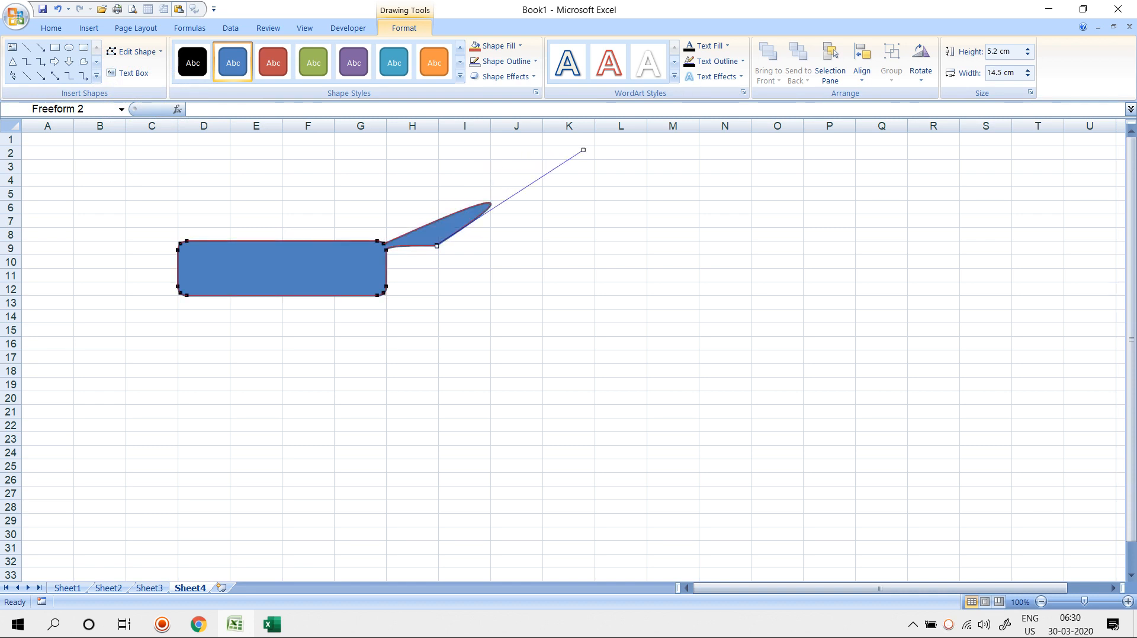
key("ctrl+z")
key("ctrl+z")
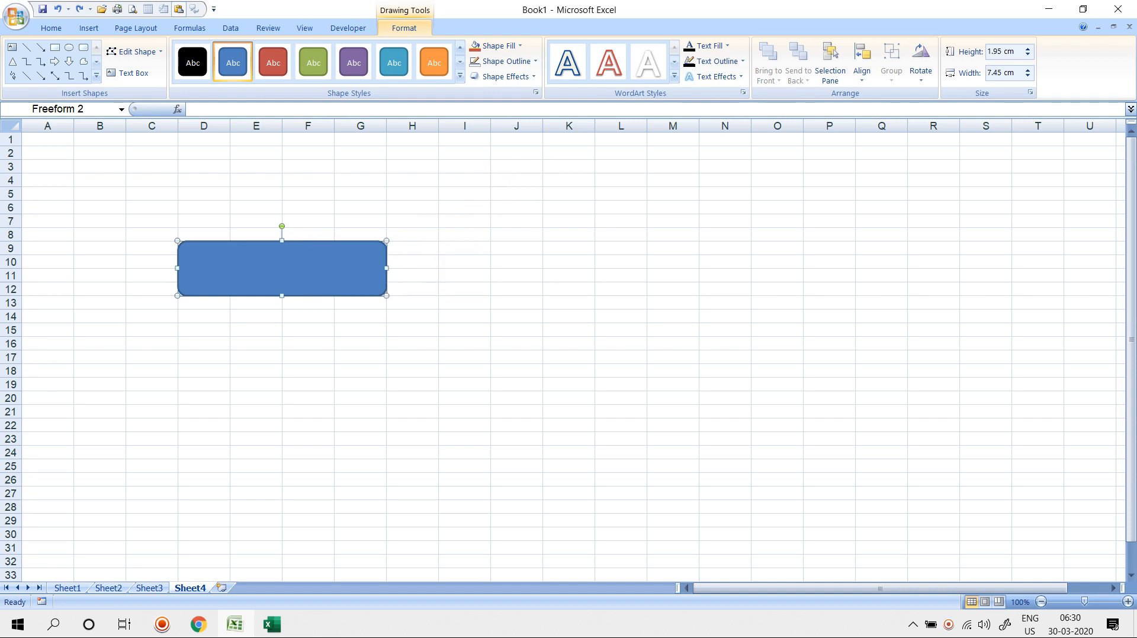
left_click(134, 51)
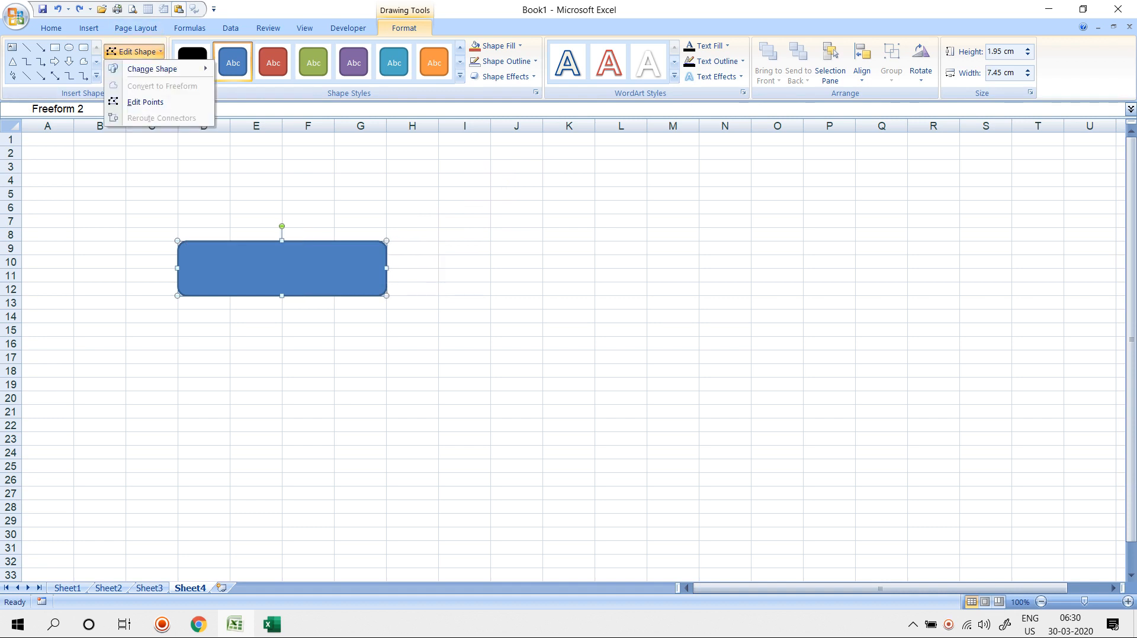
left_click(145, 102)
left_click_drag(377, 241, 431, 241)
key("Escape")
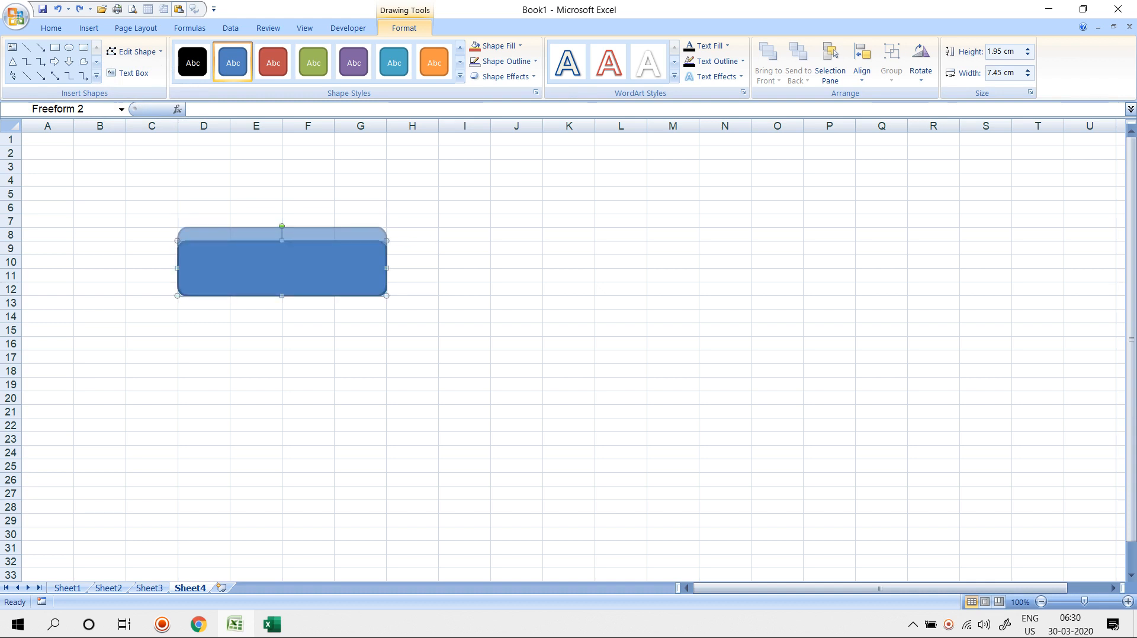
Edit the freeform's upper-right corner points to pull out a narrow callout pointer, making the shape about 5.24 cm high and 12.38 cm wide.
left_click(134, 51)
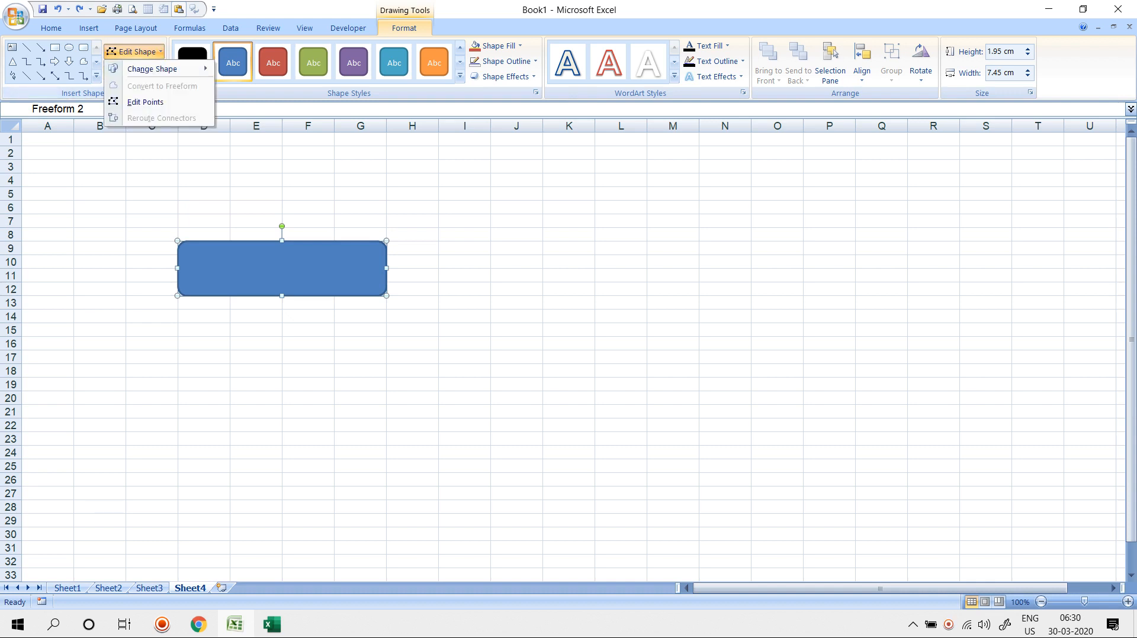
left_click(137, 101)
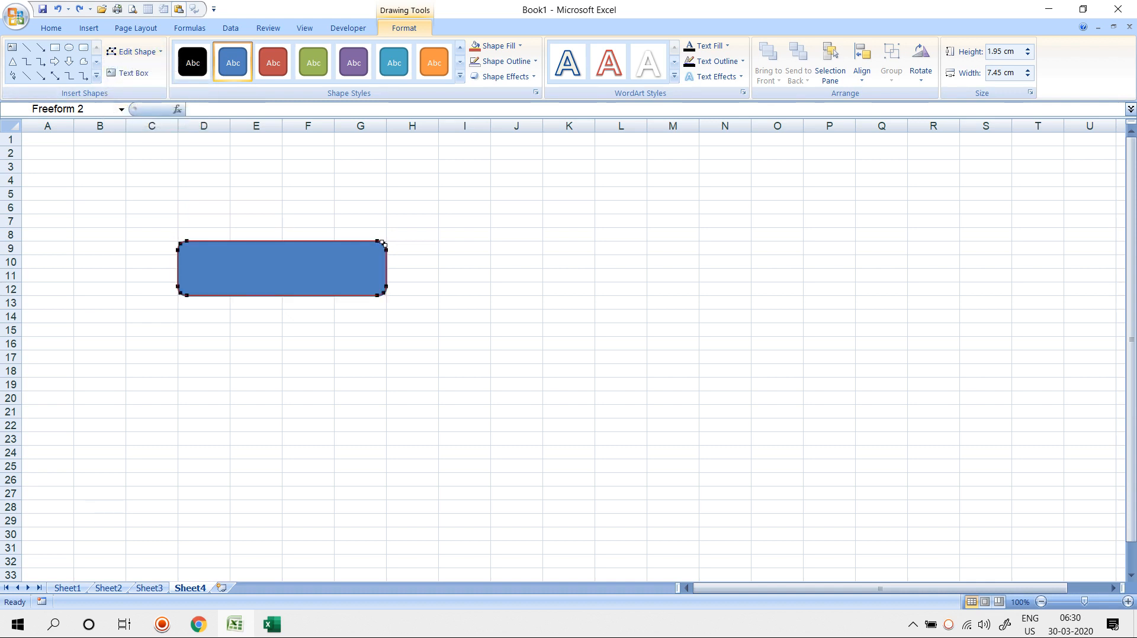
left_click_drag(383, 243, 524, 149)
left_click_drag(385, 244, 442, 208)
left_click_drag(463, 188, 496, 159)
mouse_move(377, 241)
left_mouse_down()
mouse_move(430, 241)
mouse_move(380, 242)
left_mouse_up()
left_click(516, 249)
left_click(368, 260)
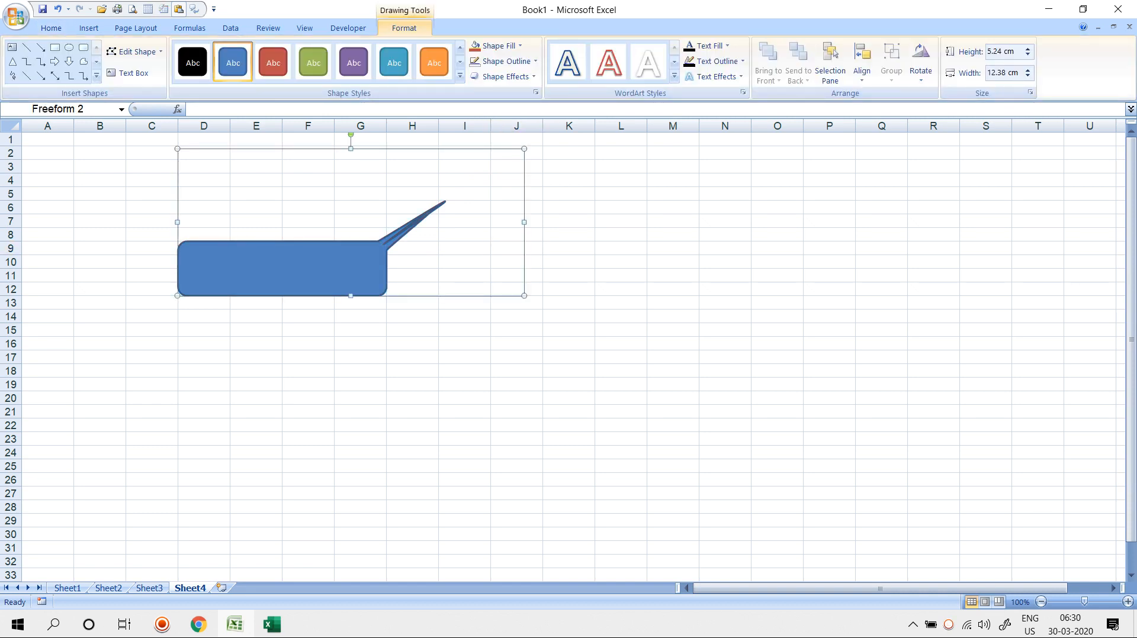
Apply the light blue gradient shape style to the callout freeform.
left_click(256, 357)
left_click(308, 302)
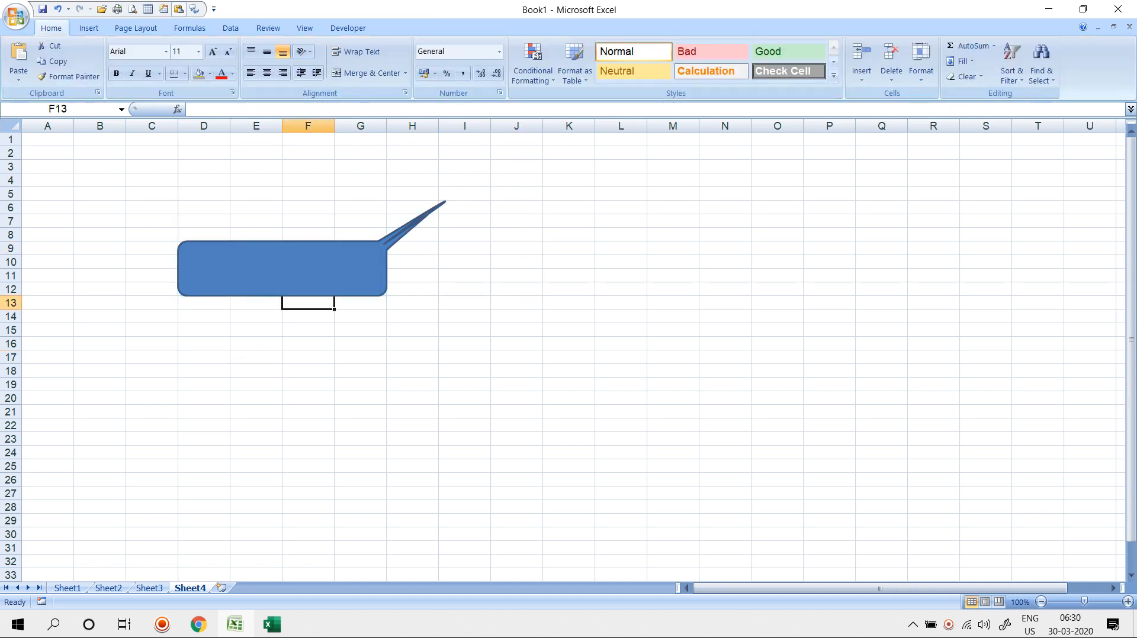
left_click(282, 268)
left_click(404, 28)
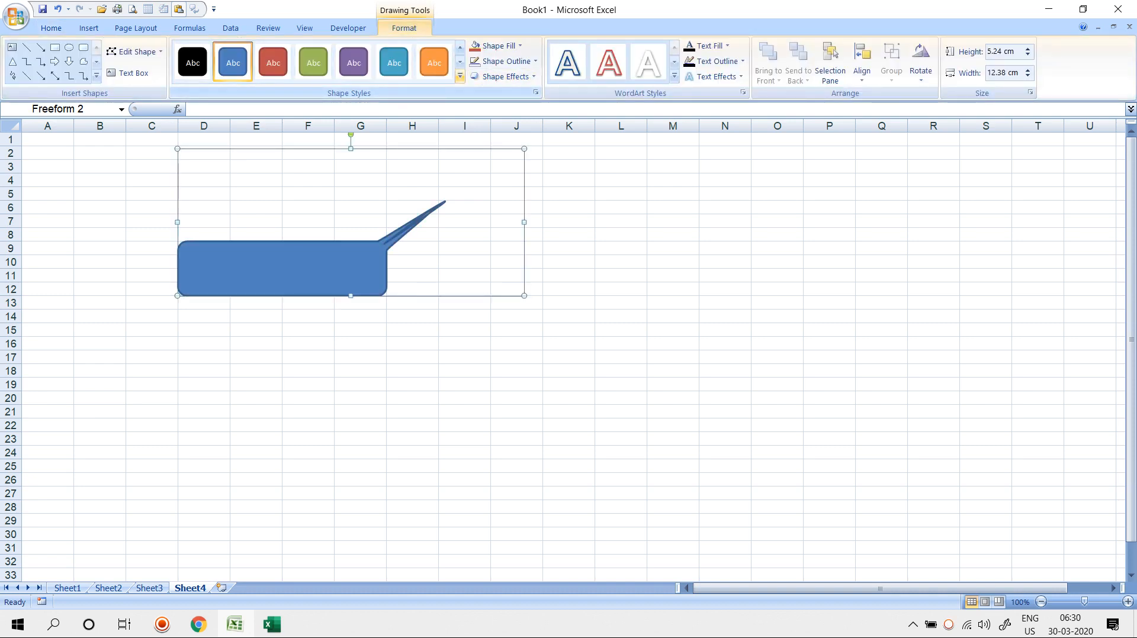
left_click(460, 75)
left_click(232, 183)
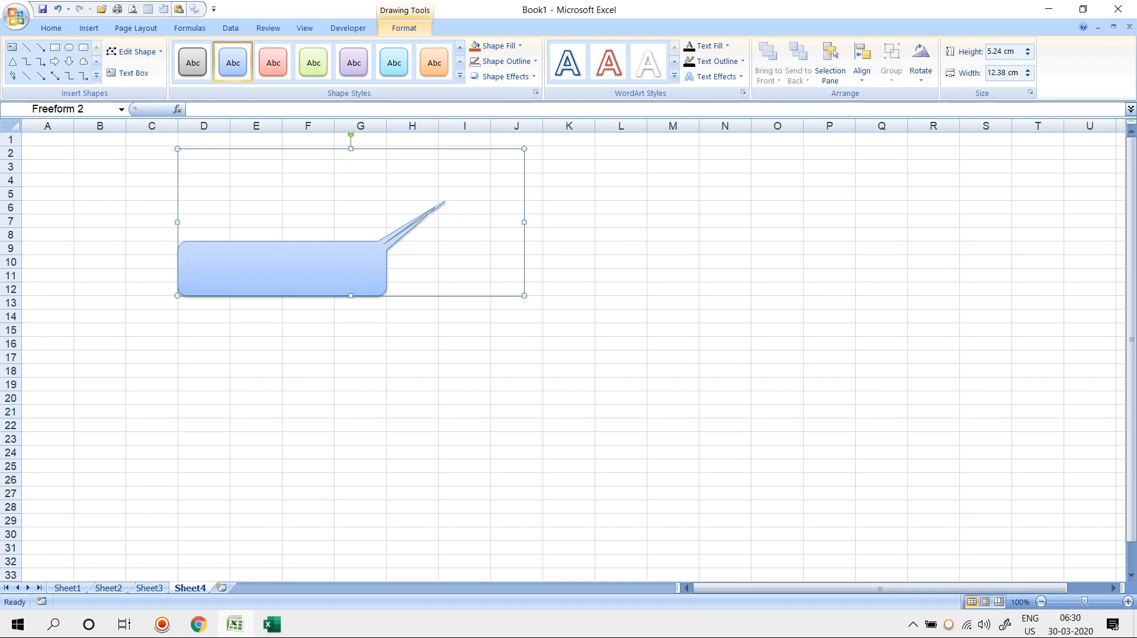
Duplicate the callout shape and place the copy below the original, with its body over columns E to H, rows 18 to 21.
key("ctrl+d")
left_click_drag(295, 281, 334, 388)
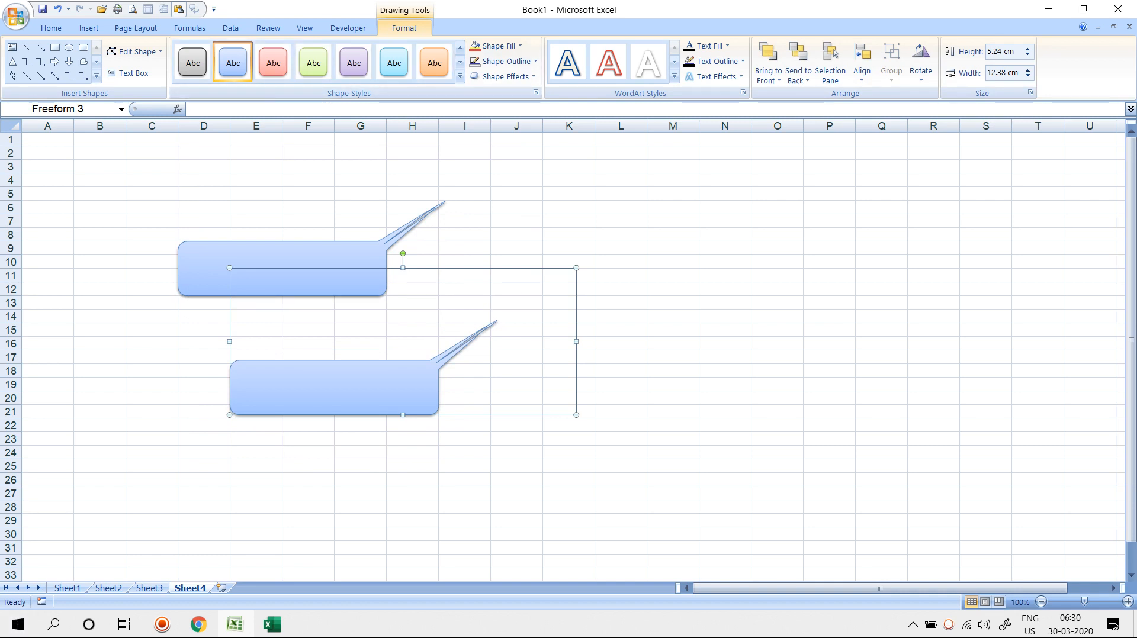
left_click(412, 316)
left_click(385, 382)
Copy the lower callout, paste it on the sheet, and move the pasted copy beside the original, with its body over columns J to M.
right_click(383, 390)
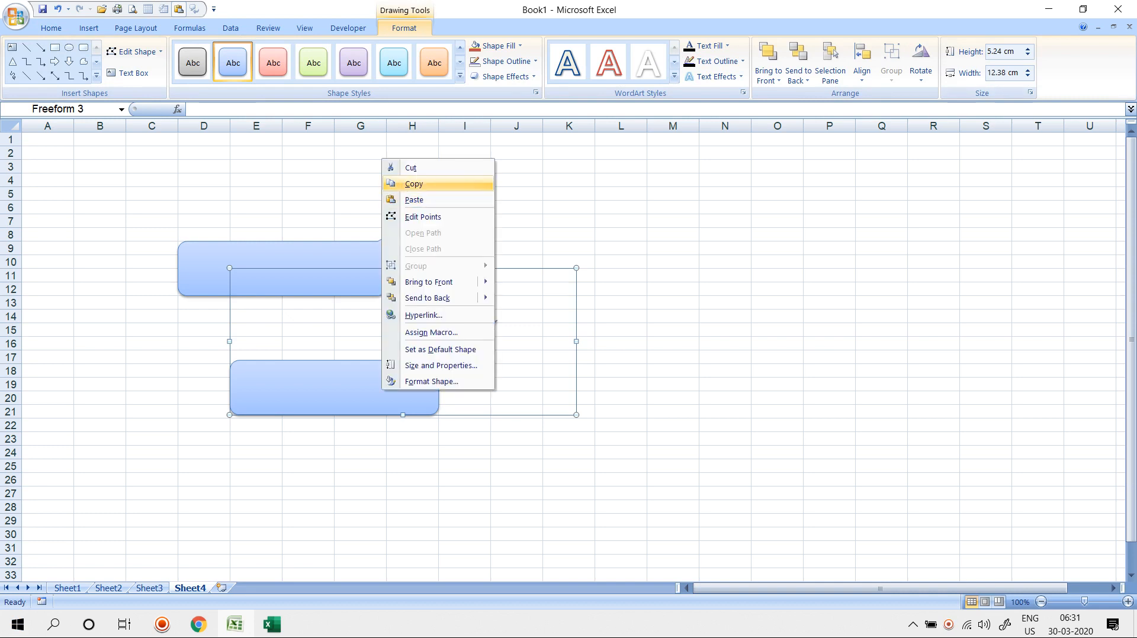
left_click(413, 184)
left_click(777, 194)
right_click(777, 194)
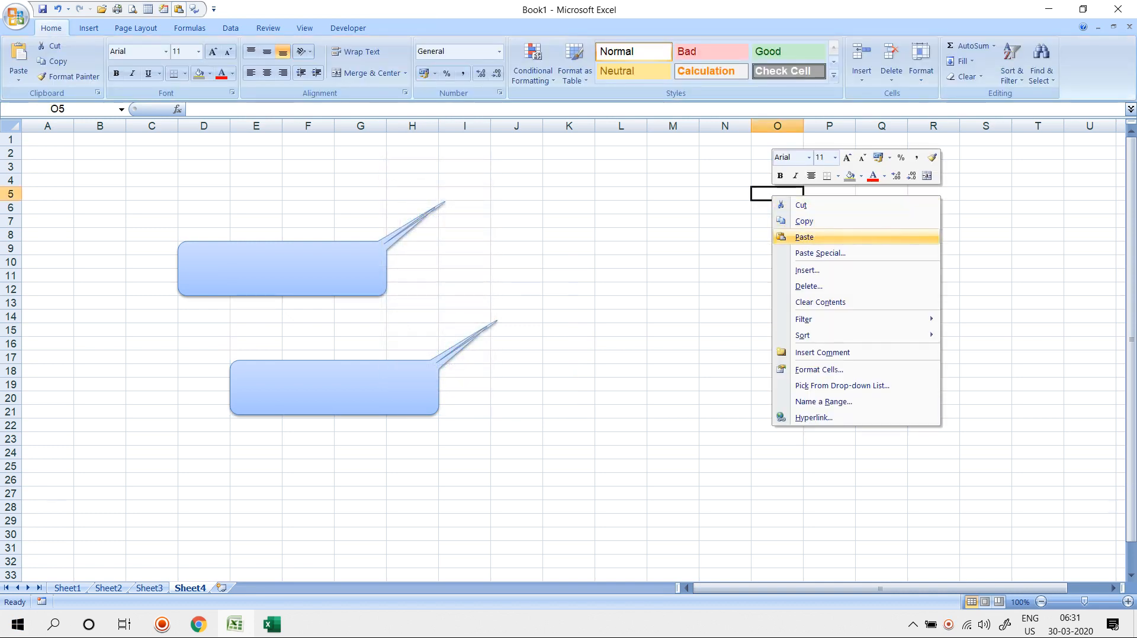
left_click(794, 237)
left_click_drag(830, 261, 724, 261)
left_click_drag(853, 305, 593, 268)
left_click(404, 28)
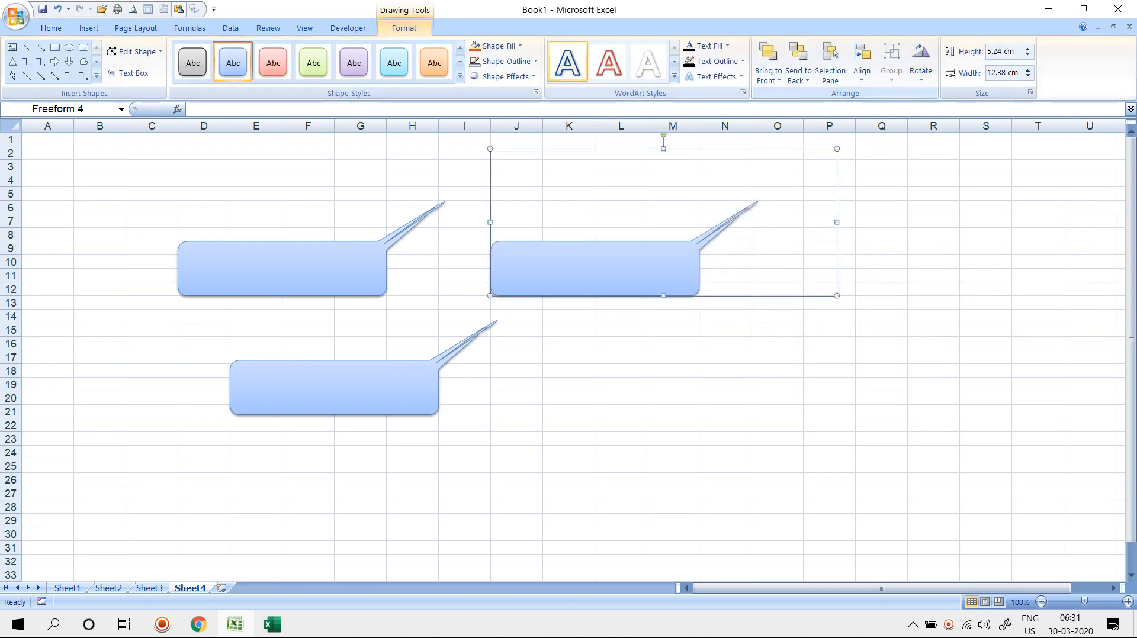
Delete the two upper callouts and select the remaining lower one.
left_click(308, 268)
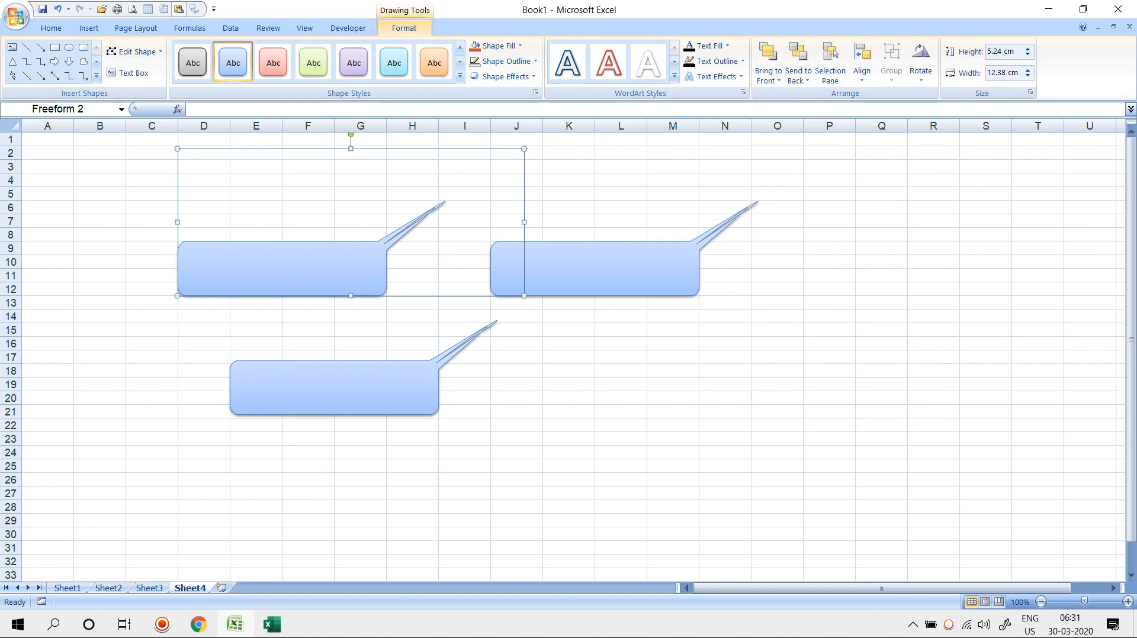
key("Delete")
left_click(595, 269)
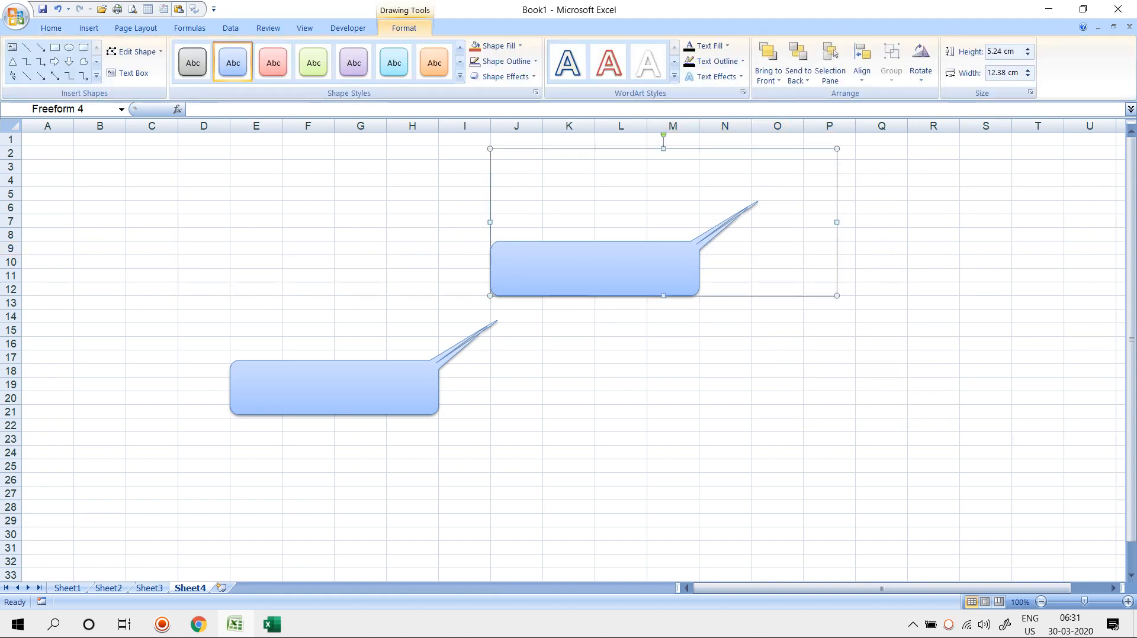
key("Delete")
left_click(355, 386)
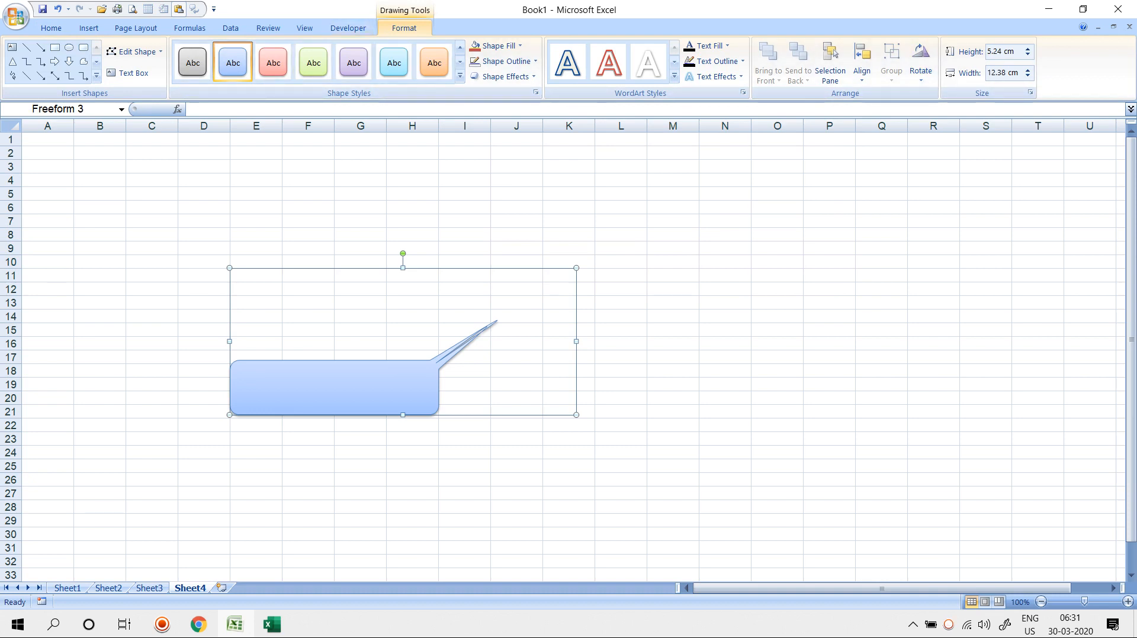
Copy the callout shape and paste it as a picture below the original, starting at cell D26.
right_click(330, 393)
left_click(359, 186)
scroll(367, 249, "down", 4)
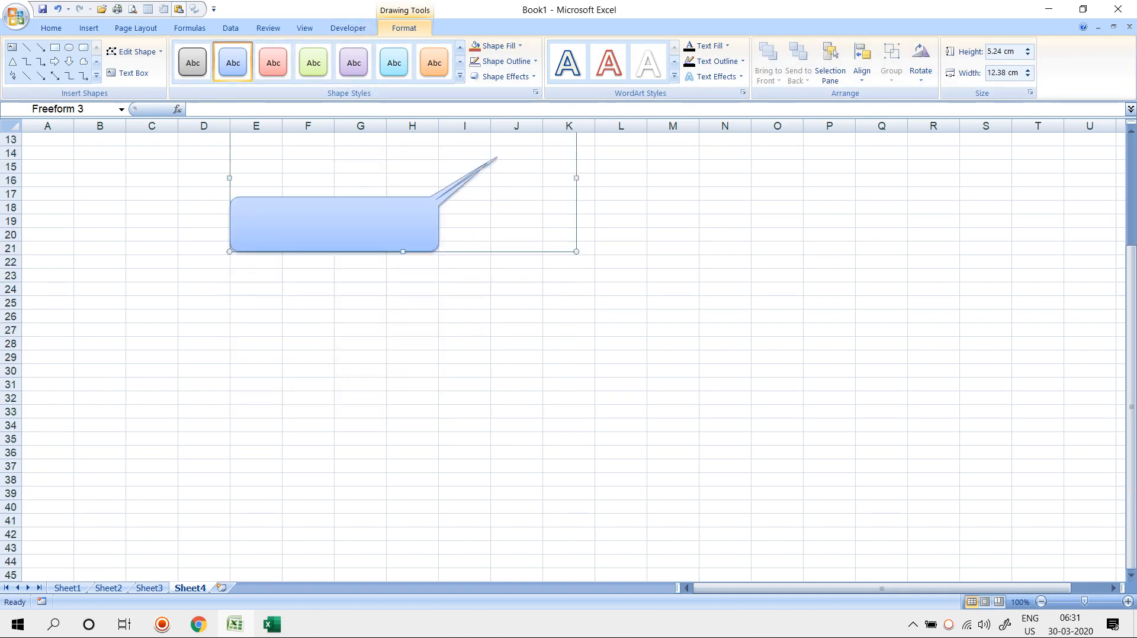
left_click(203, 316)
left_click(18, 75)
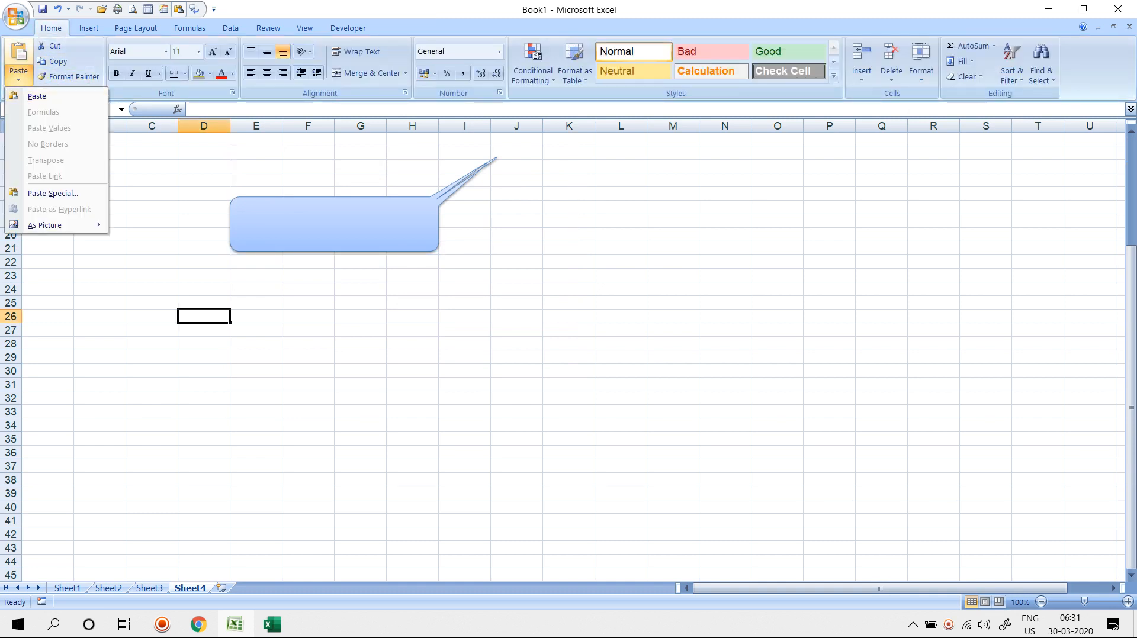
mouse_move(59, 225)
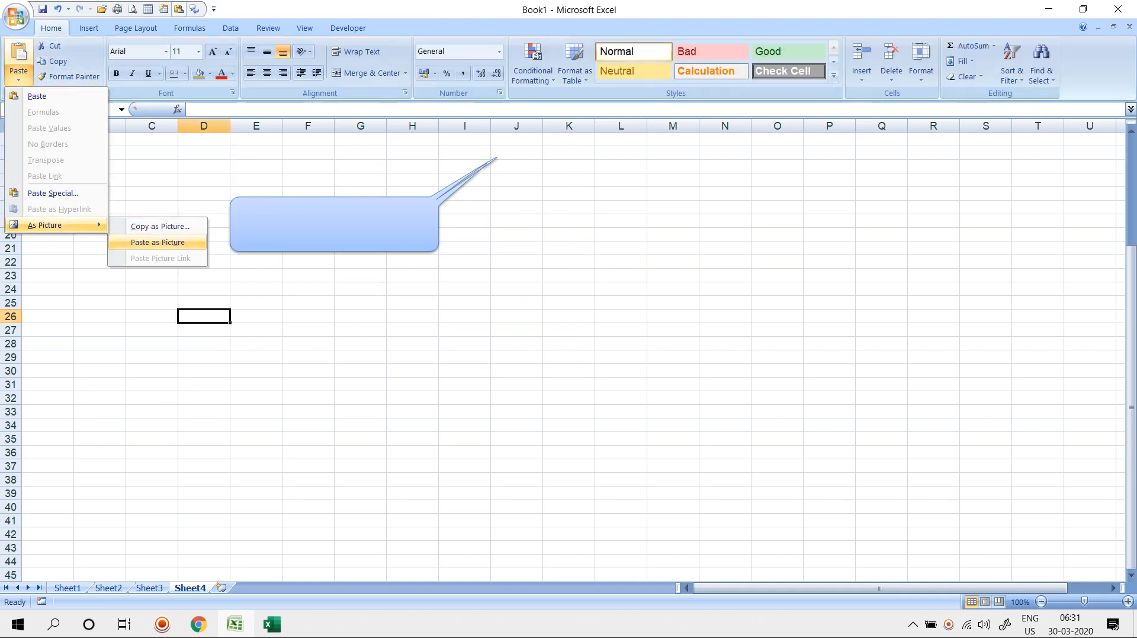
left_click(157, 243)
left_click(402, 28)
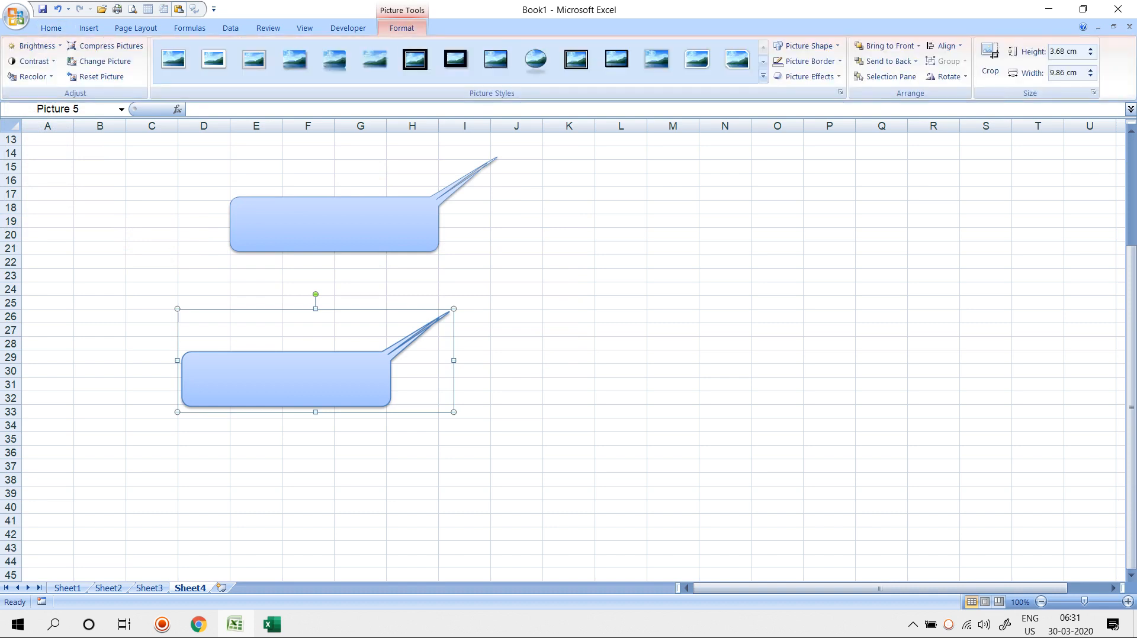
left_click(990, 59)
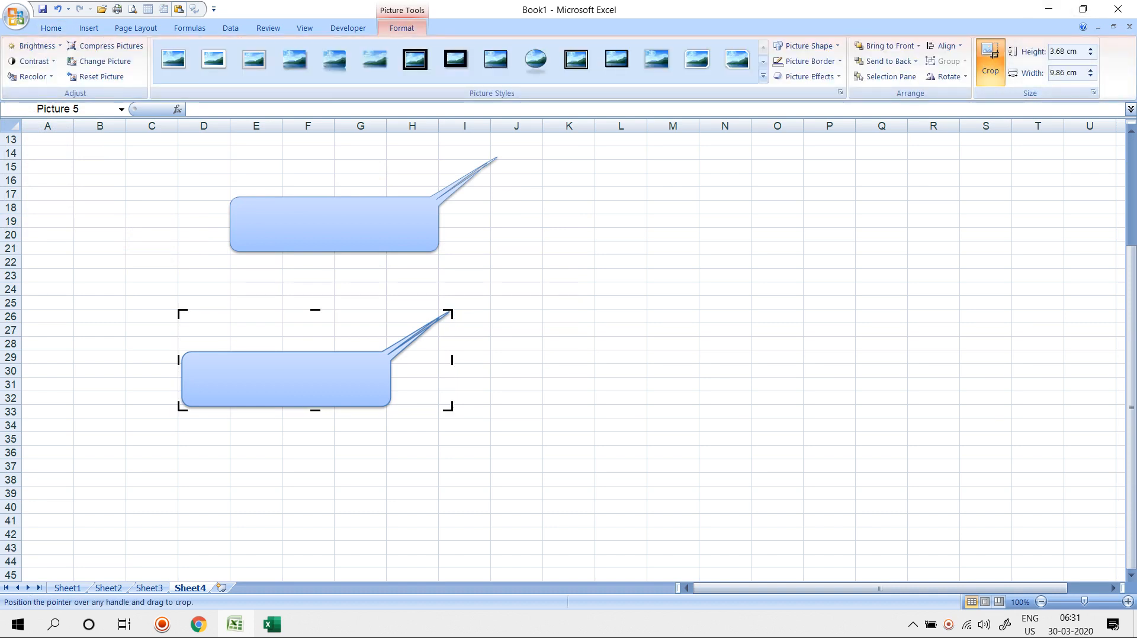
key("Escape")
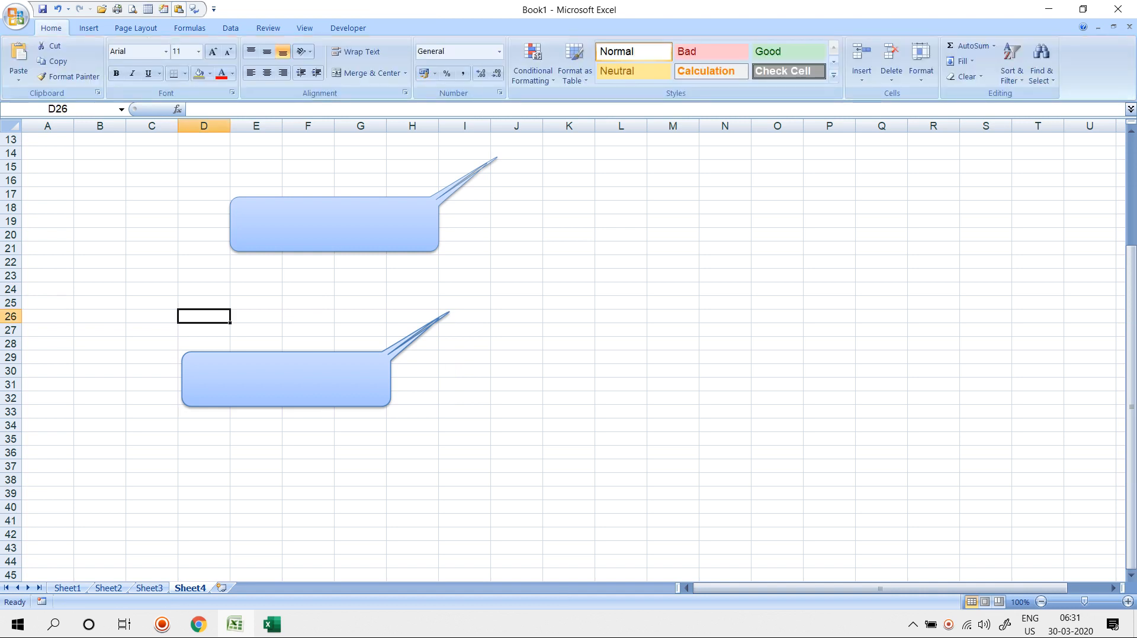
Add a new worksheet after Sheet4 and insert a Basic Block List SmartArt graphic on it.
left_click(89, 28)
left_click(152, 59)
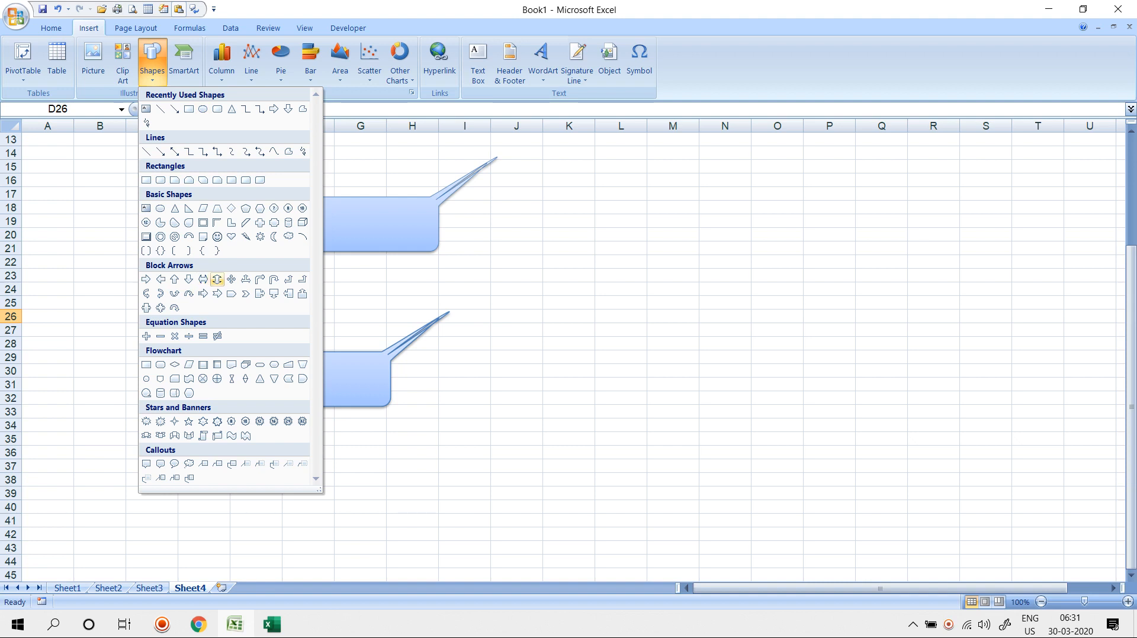
key("Escape")
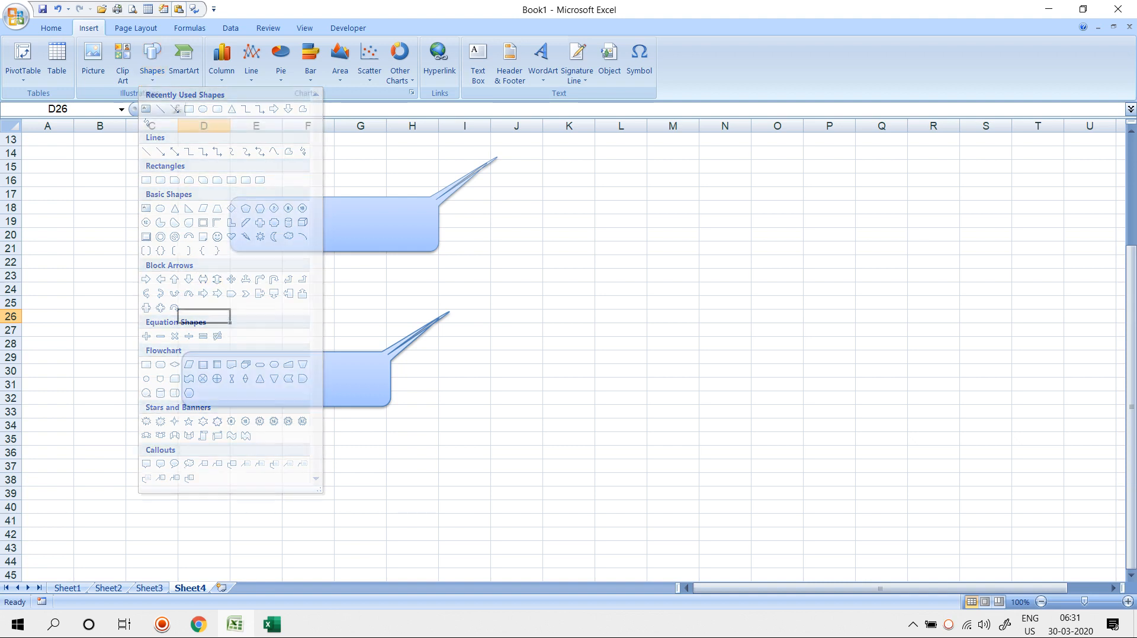
left_click(221, 588)
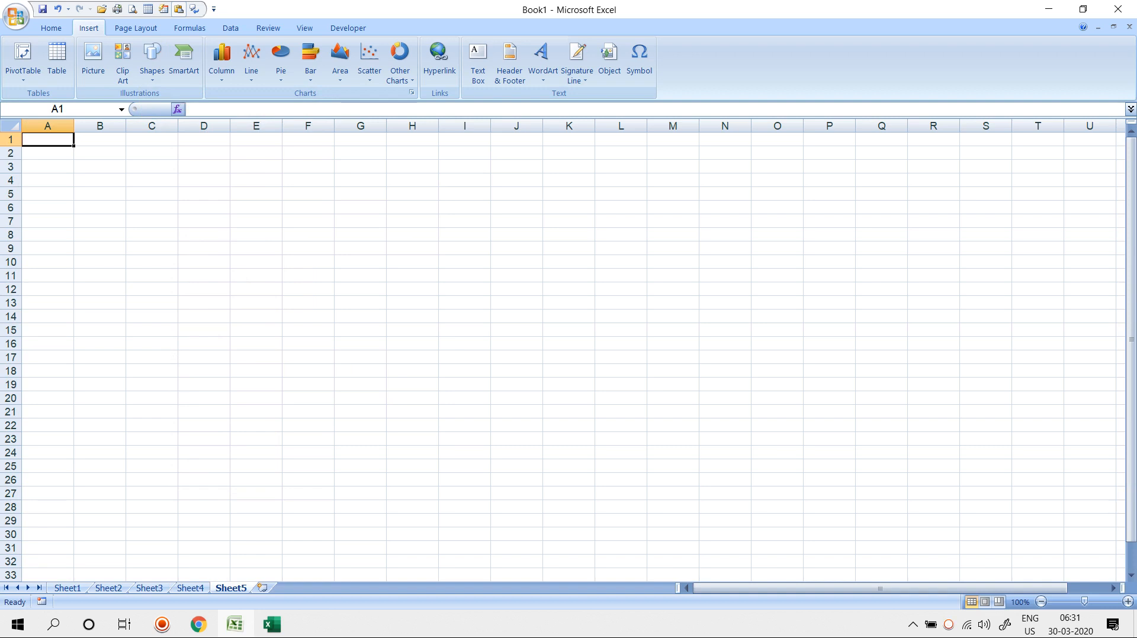
left_click(183, 59)
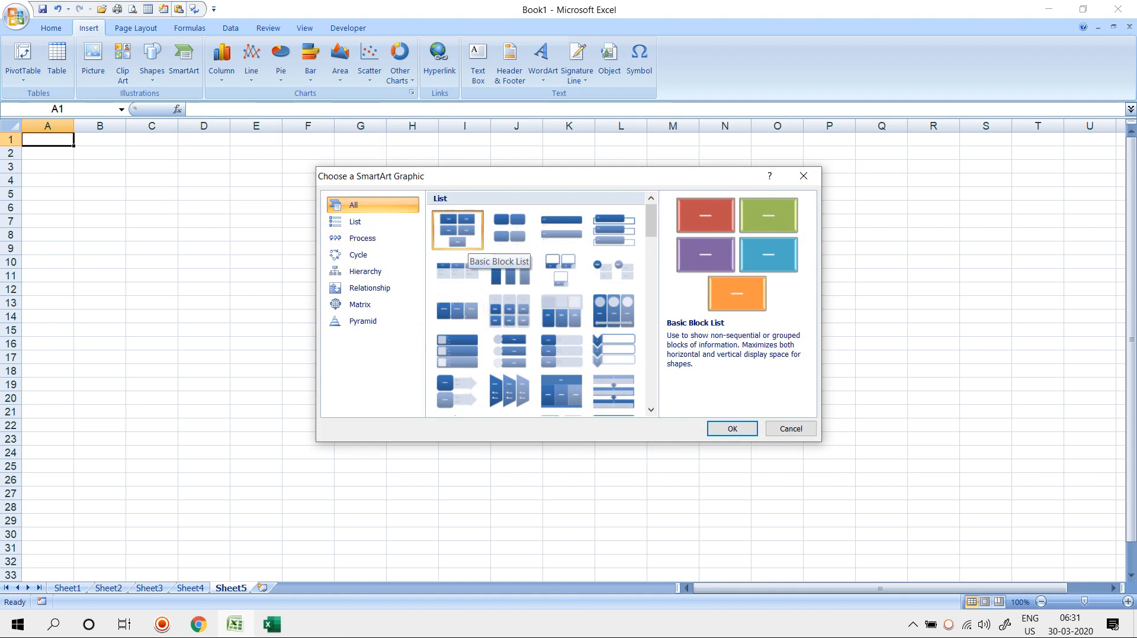
double_click(467, 240)
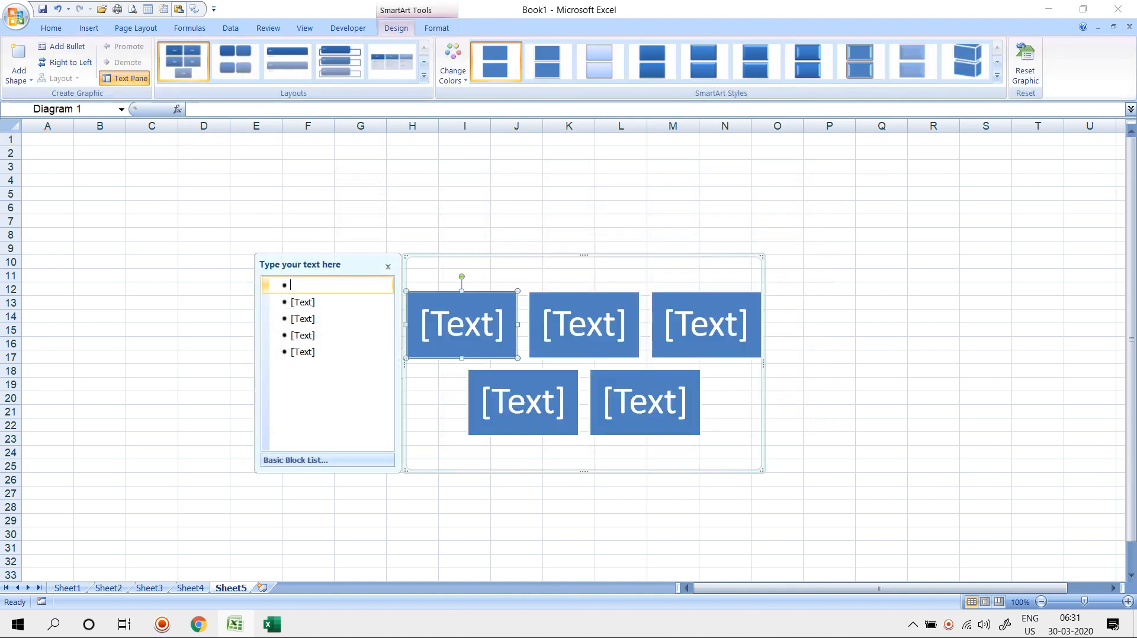
Label the first three blocks of the SmartArt list Excel, Busy and Tally.
left_click(462, 324)
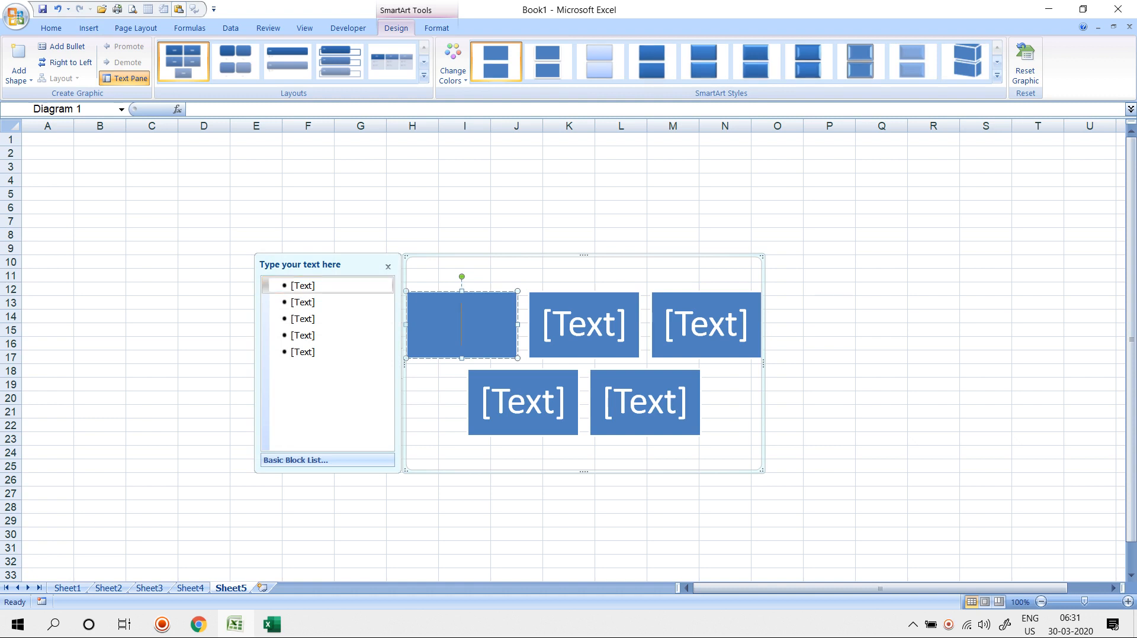
type("Excel")
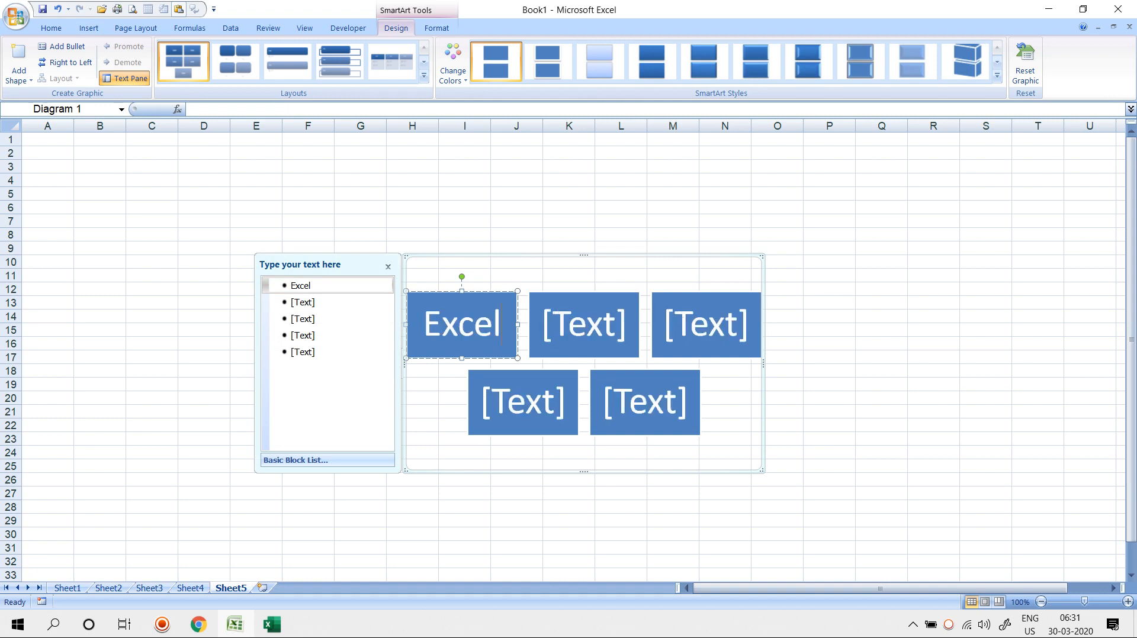
key("Down")
type("Busy")
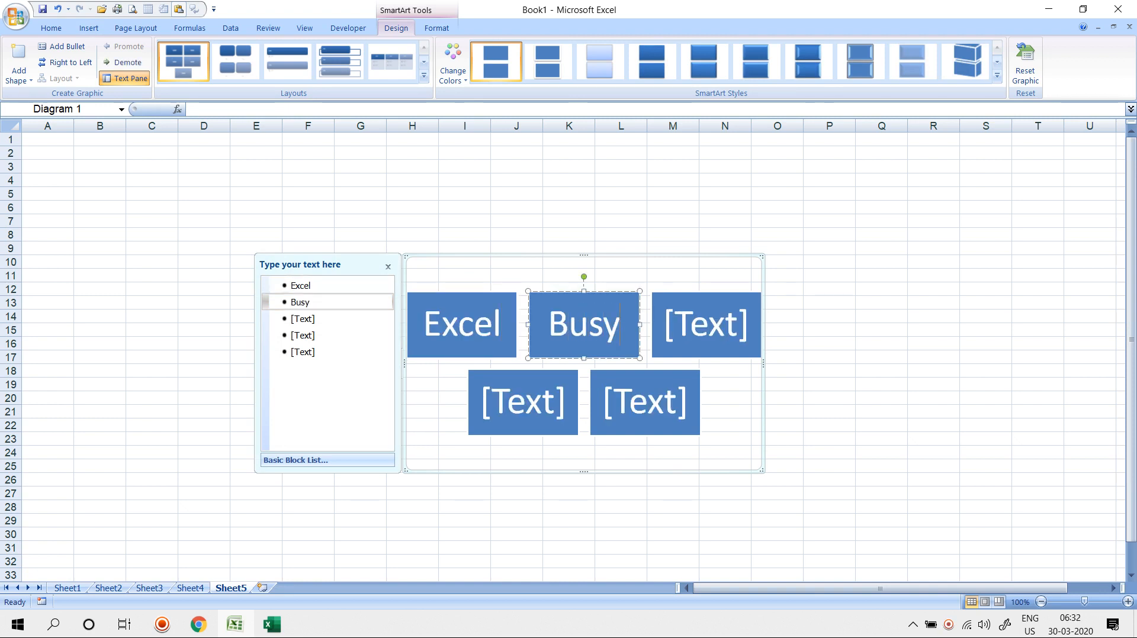
key("Down")
type("Tally")
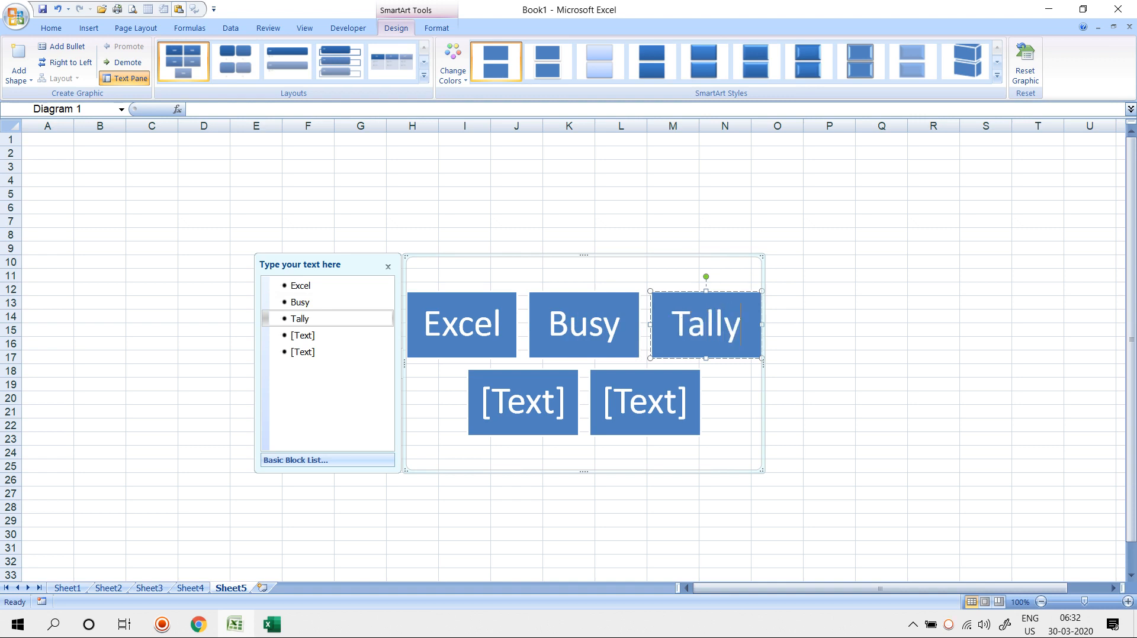
key("Down")
type("Adv")
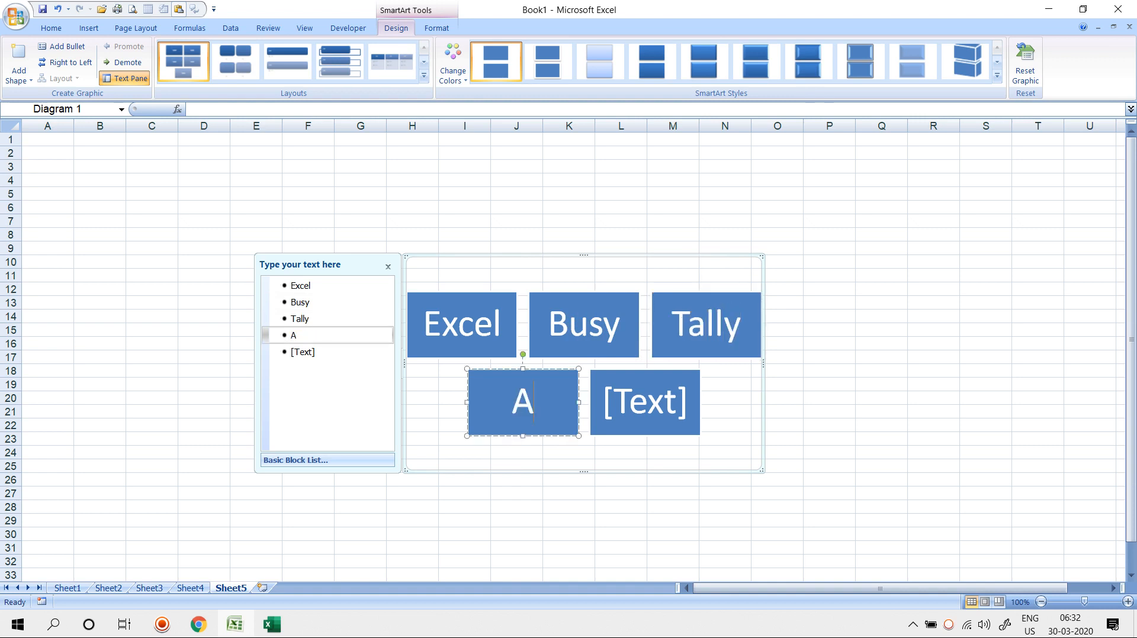
key("BackSpace")
key("BackSpace")
key("BackSpace")
left_click(465, 521)
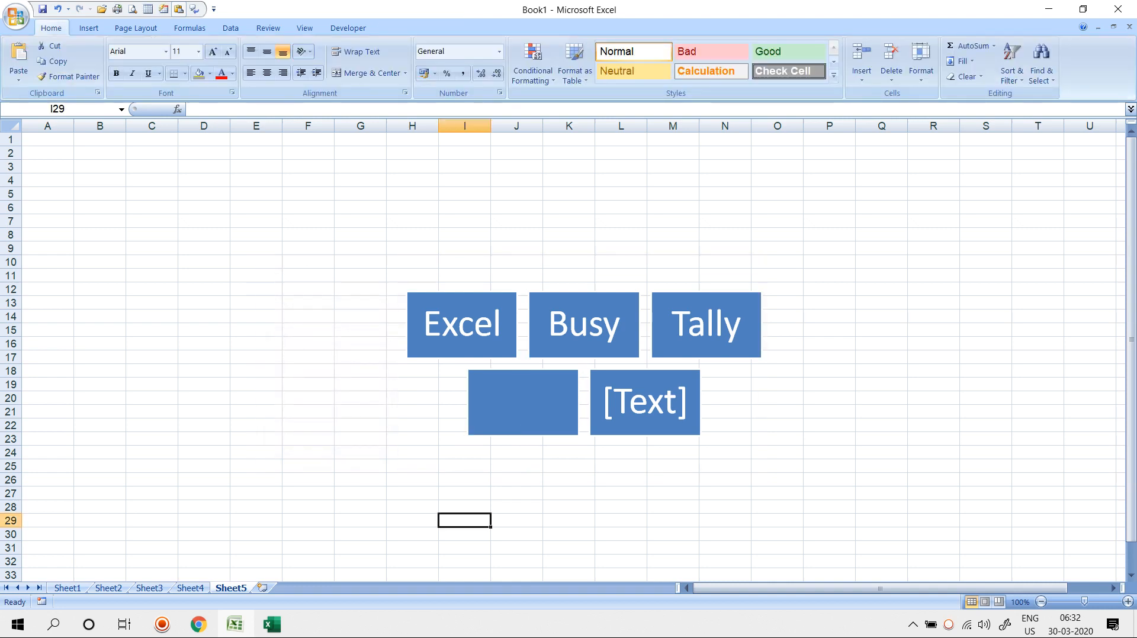
Add a blank block after the fourth block of the SmartArt list, and another one before that new block.
left_click(506, 408)
right_click(507, 409)
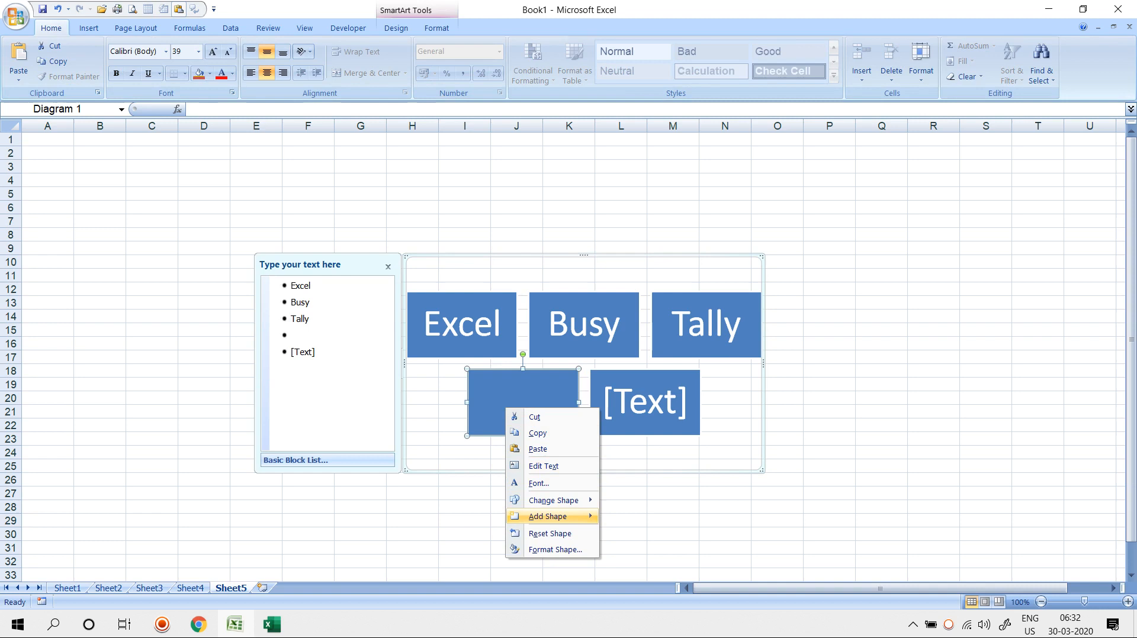
mouse_move(568, 516)
left_click(651, 516)
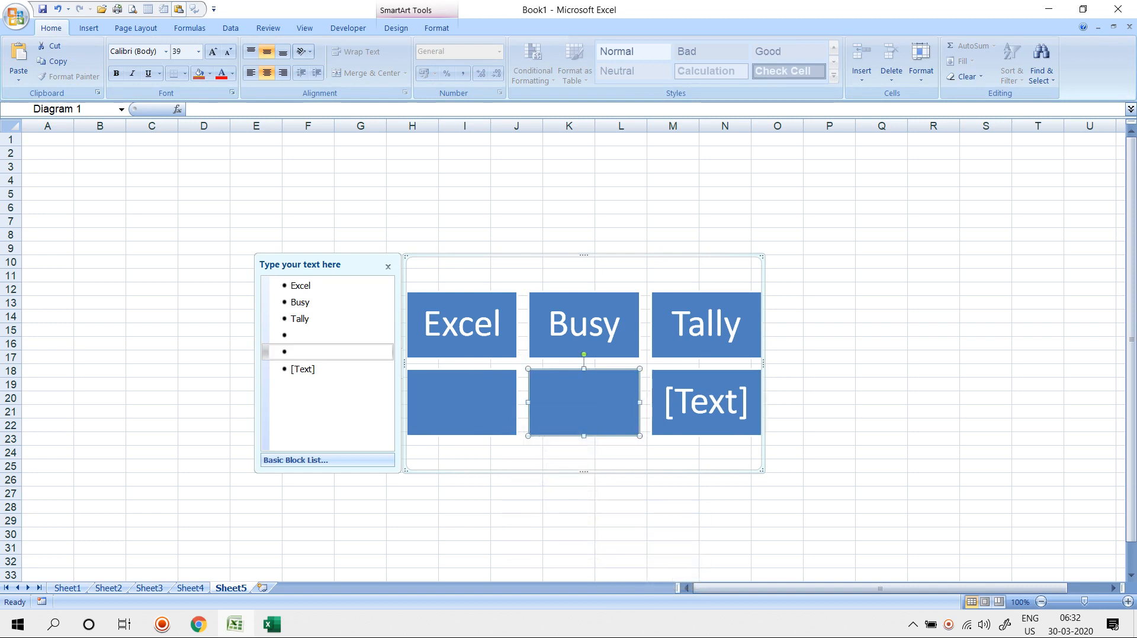
right_click(586, 429)
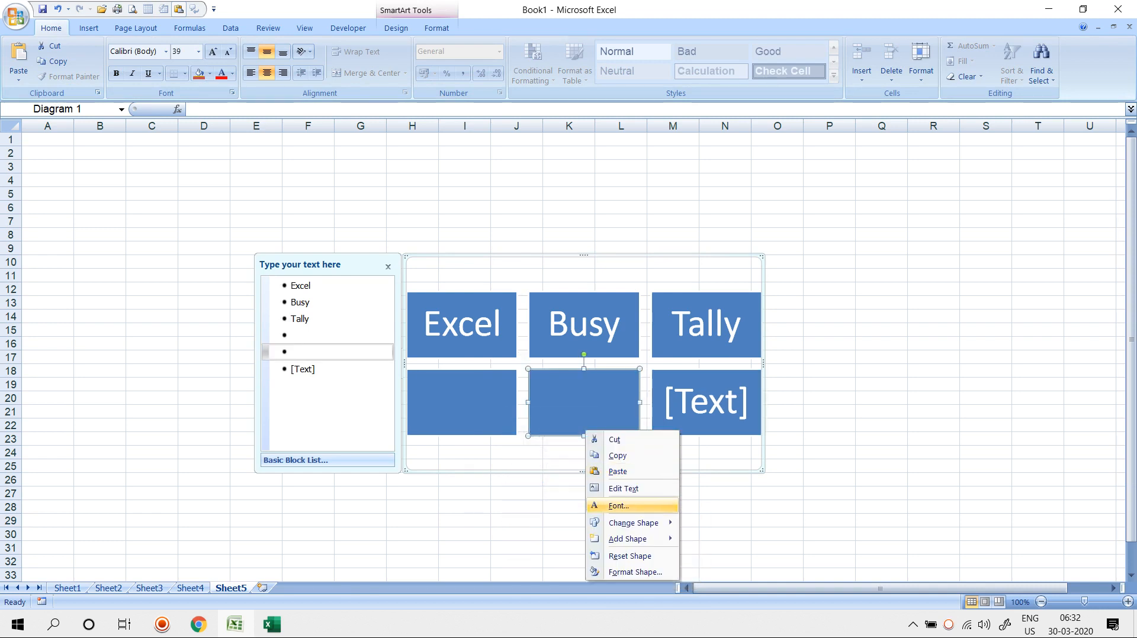
mouse_move(628, 539)
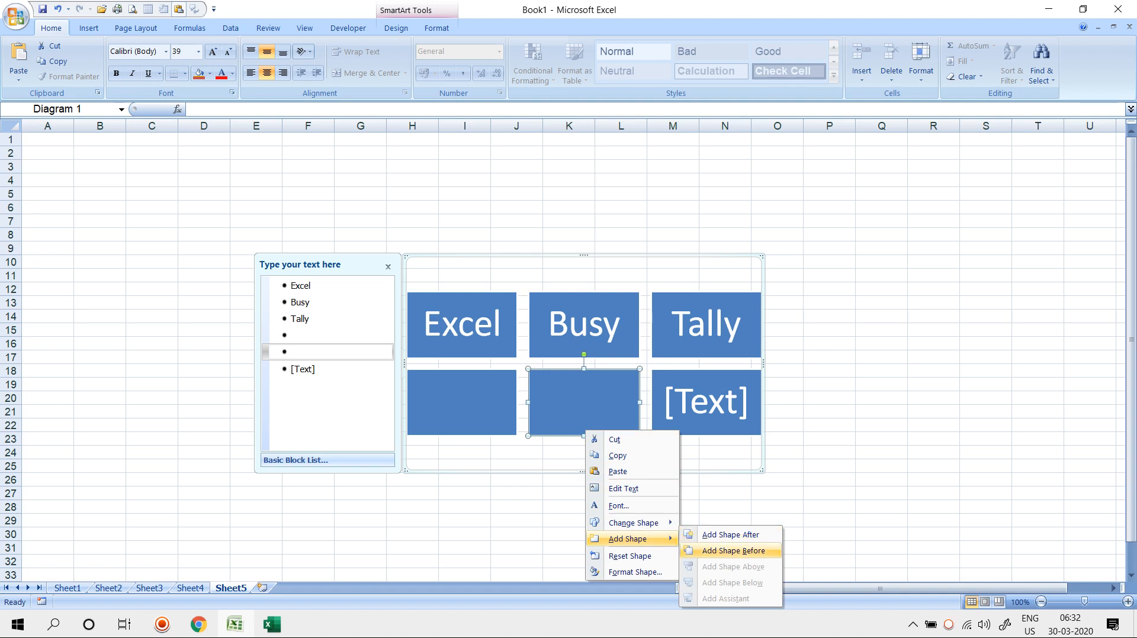
left_click(722, 555)
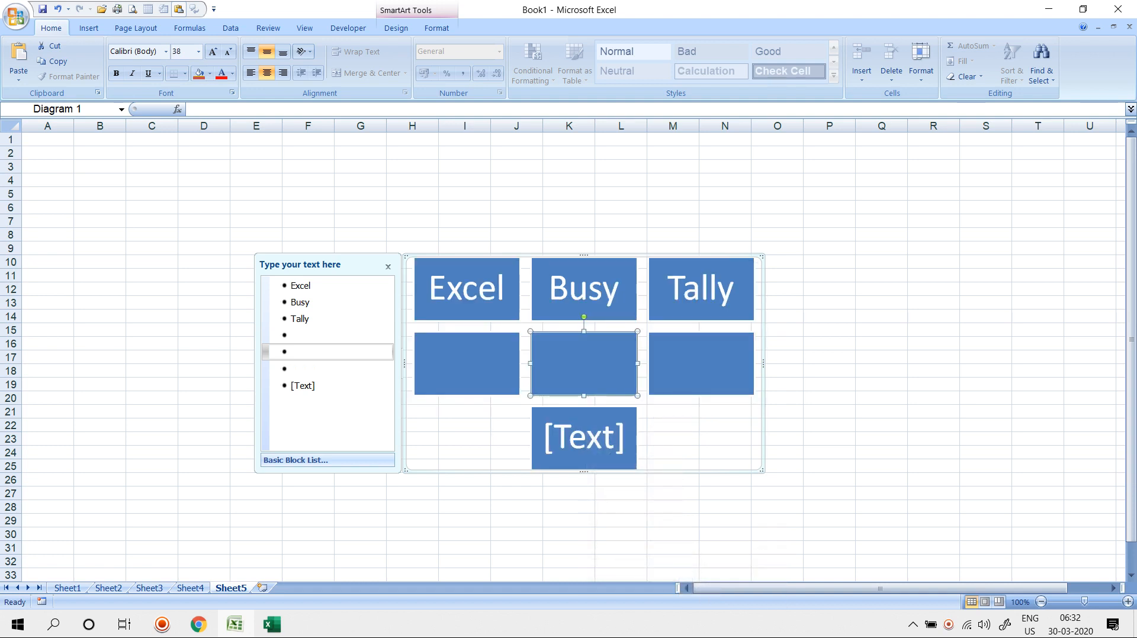
key("Escape")
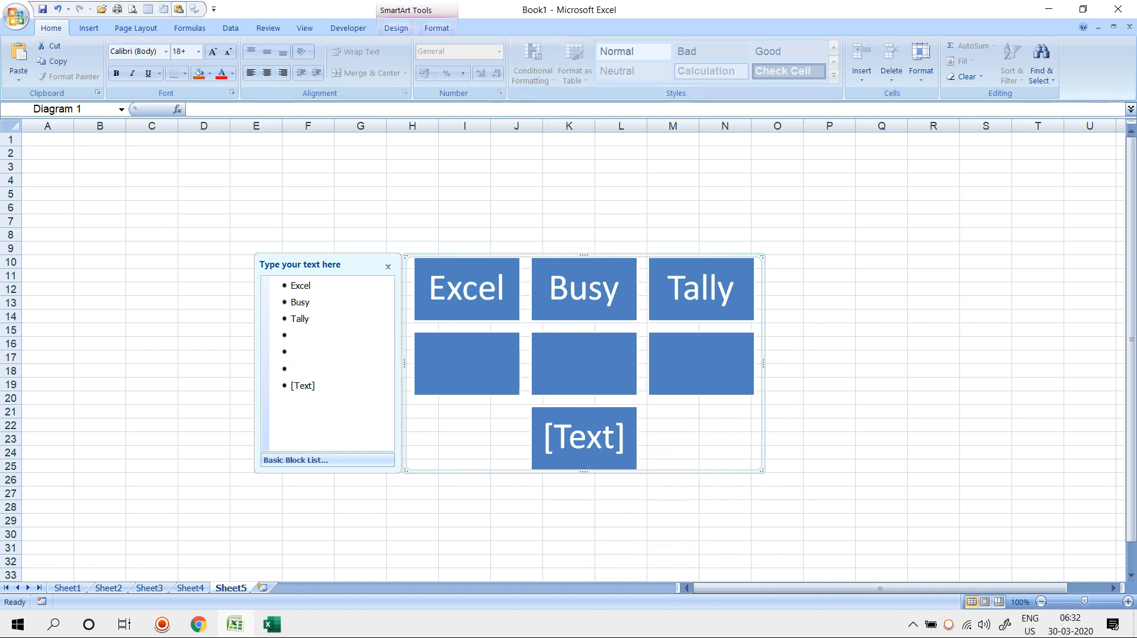
Preview alternative layouts and colour variations for the block list graphic.
left_click(396, 28)
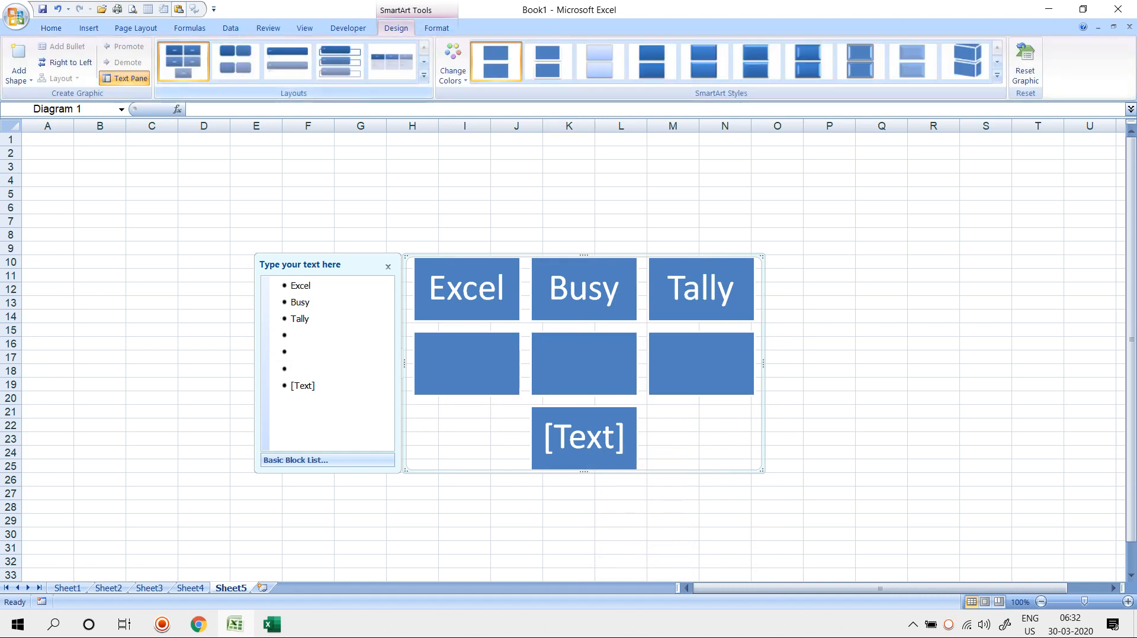
left_click(424, 76)
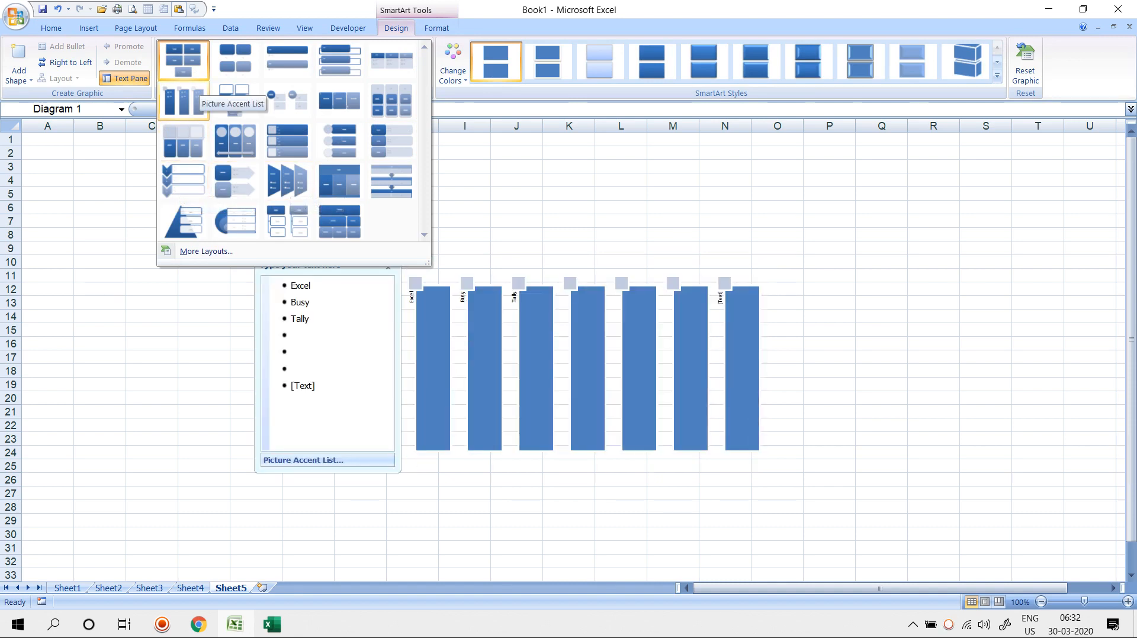
left_click(184, 59)
right_click(463, 75)
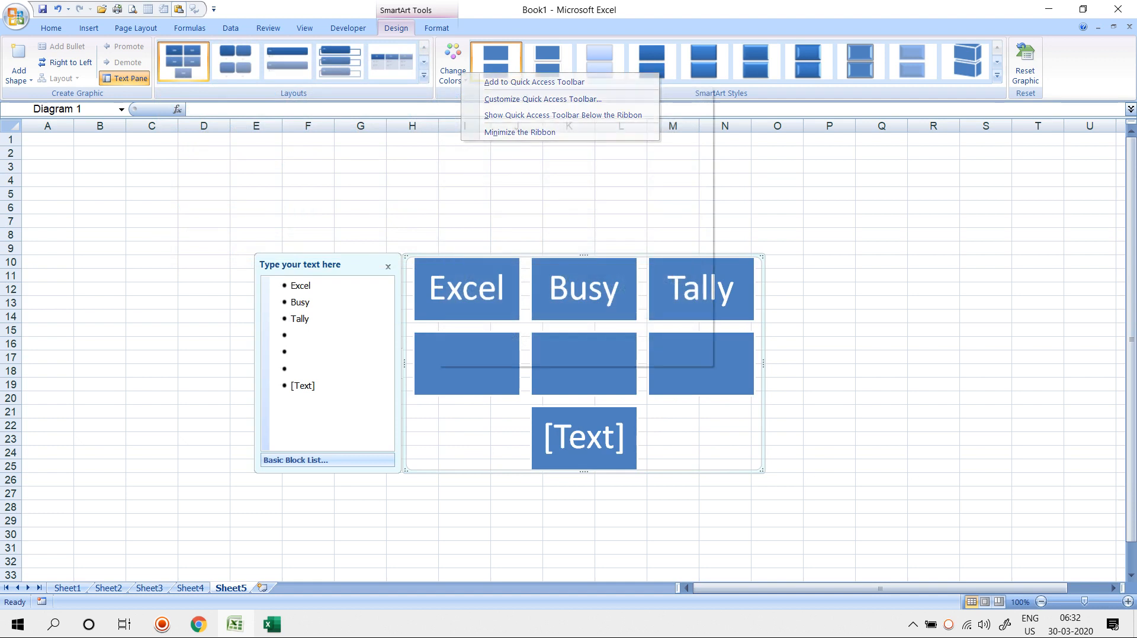
left_click(453, 65)
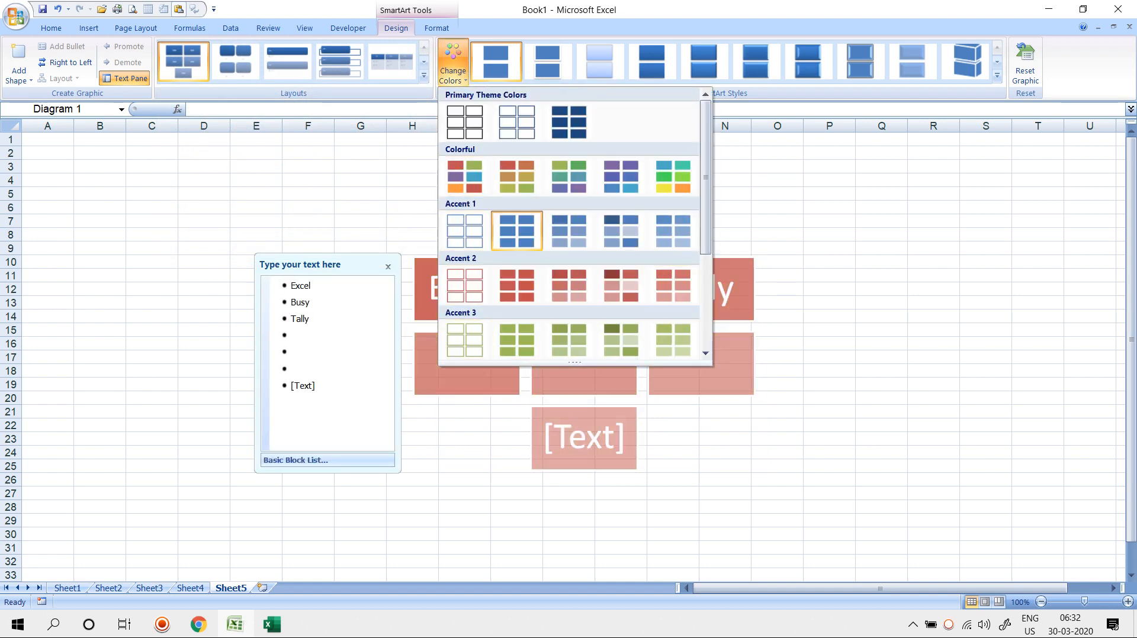
key("Escape")
left_click(261, 576)
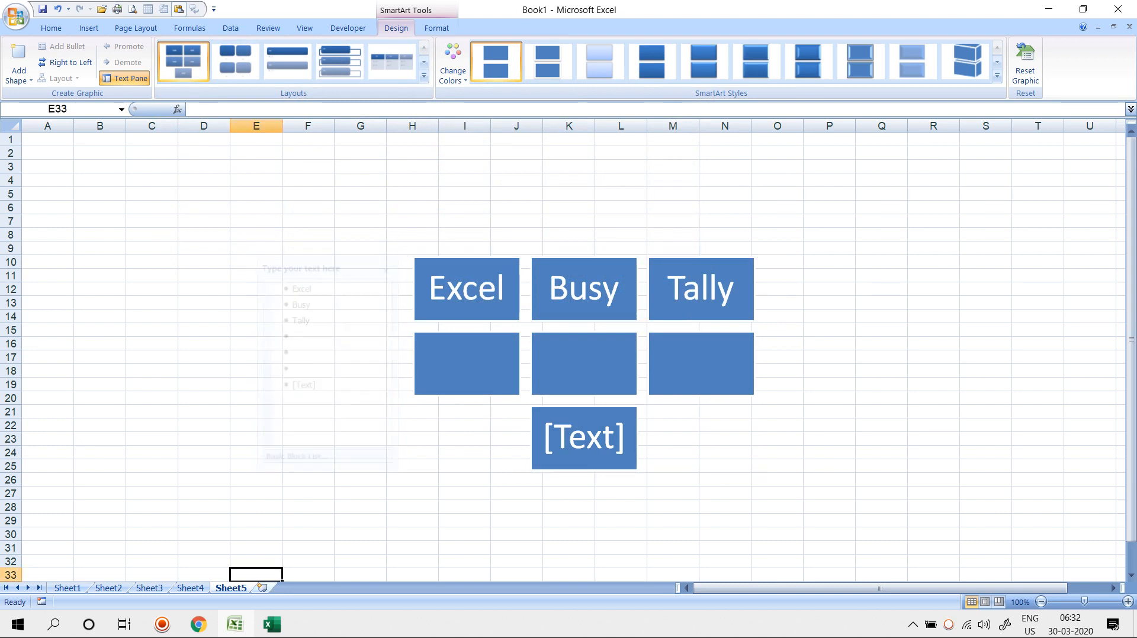
Add a new worksheet after Sheet5 and insert a Continuous Cycle SmartArt graphic on it.
left_click(262, 588)
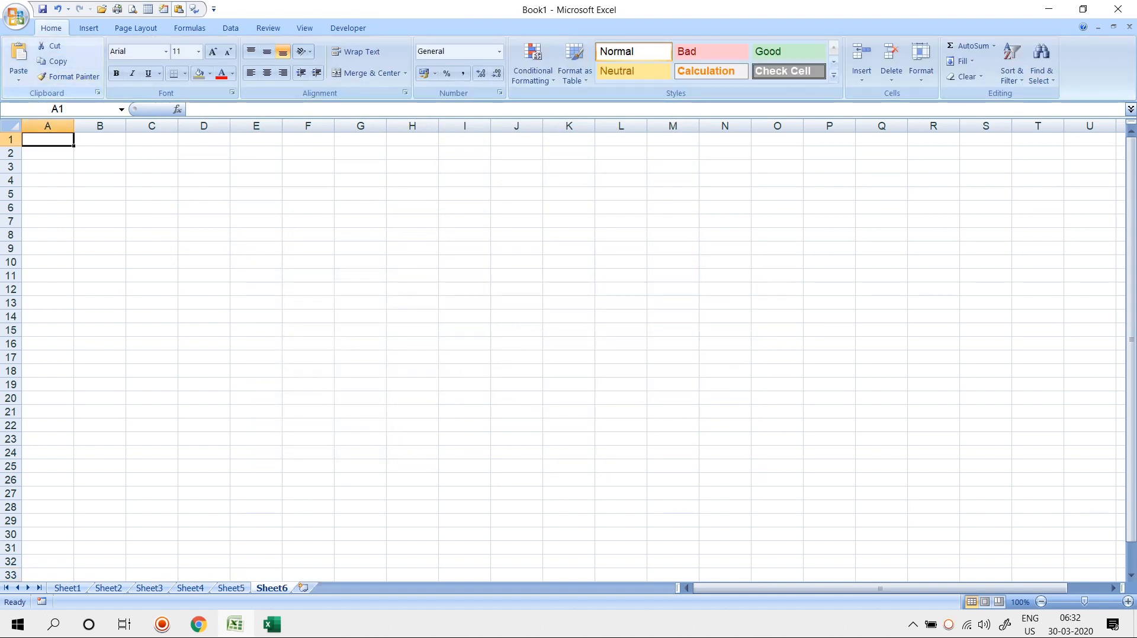
left_click(89, 28)
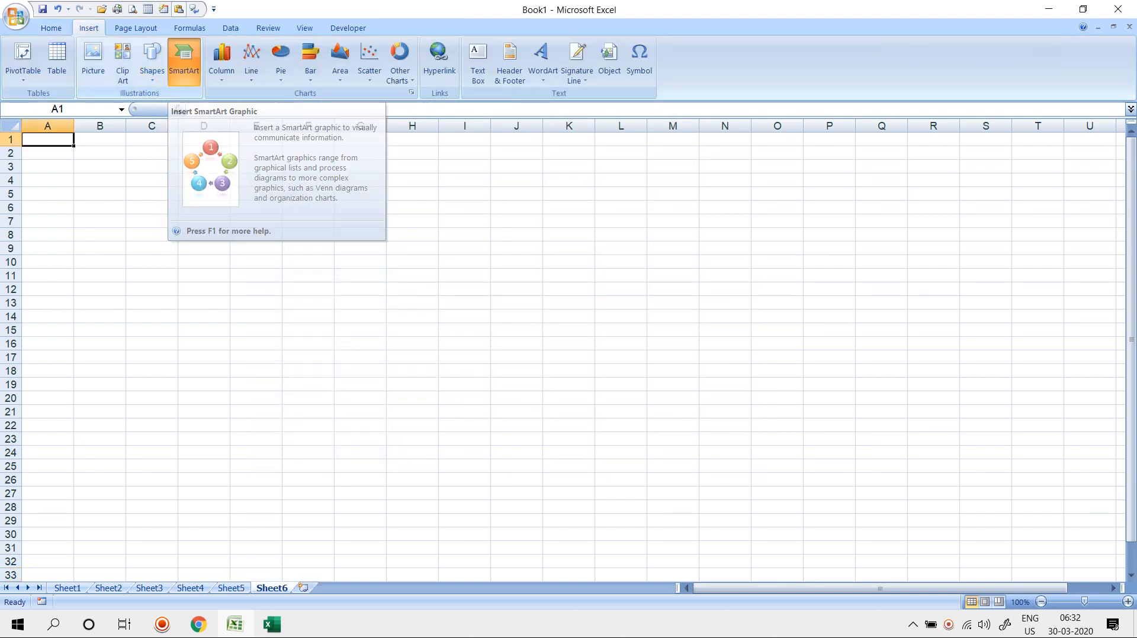
left_click(184, 59)
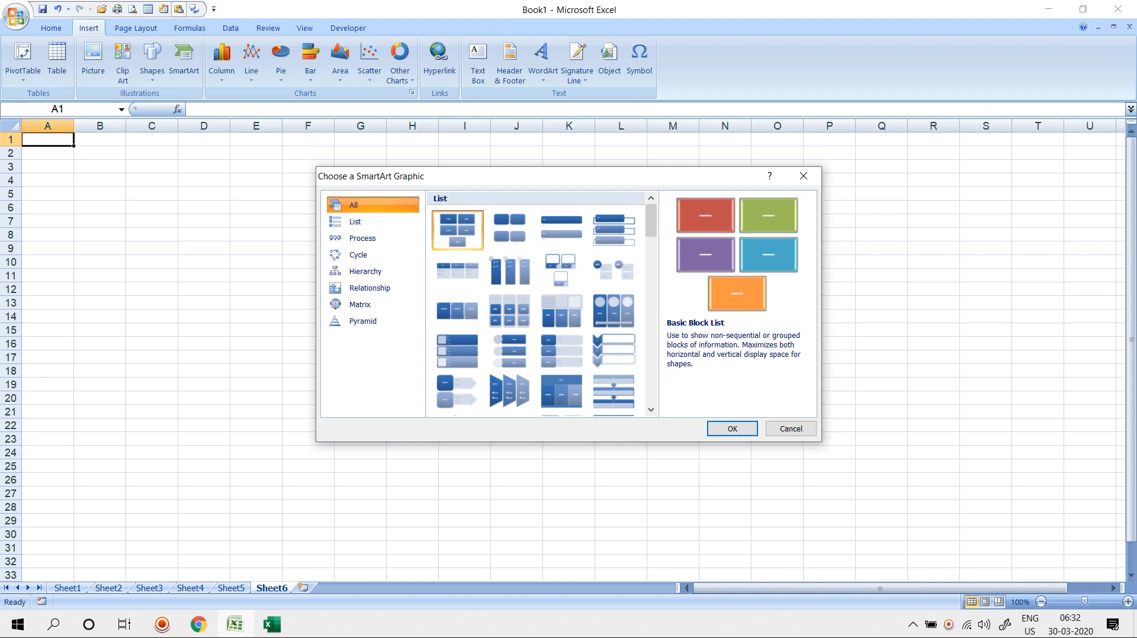
left_click(372, 222)
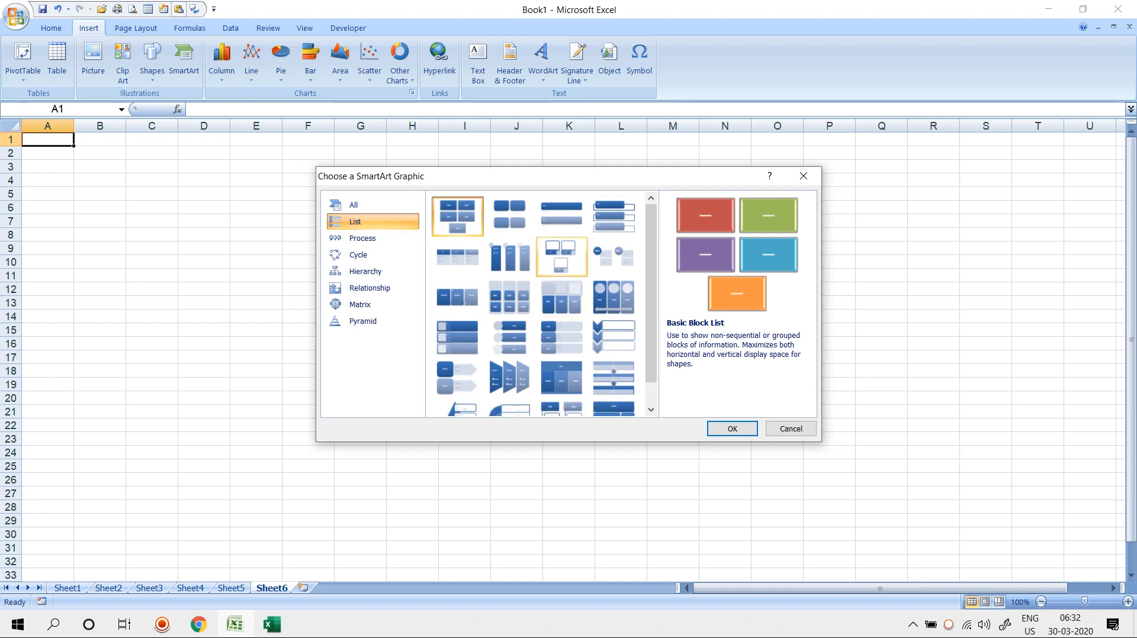
scroll(562, 291, "down", 1)
left_click(363, 238)
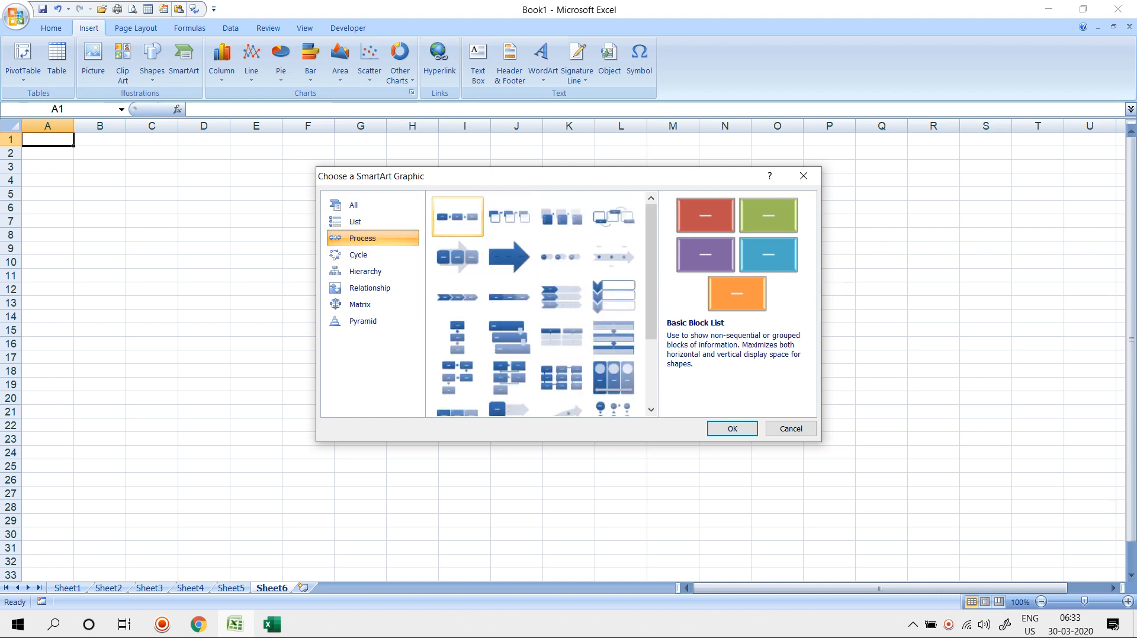
scroll(509, 255, "down", 4)
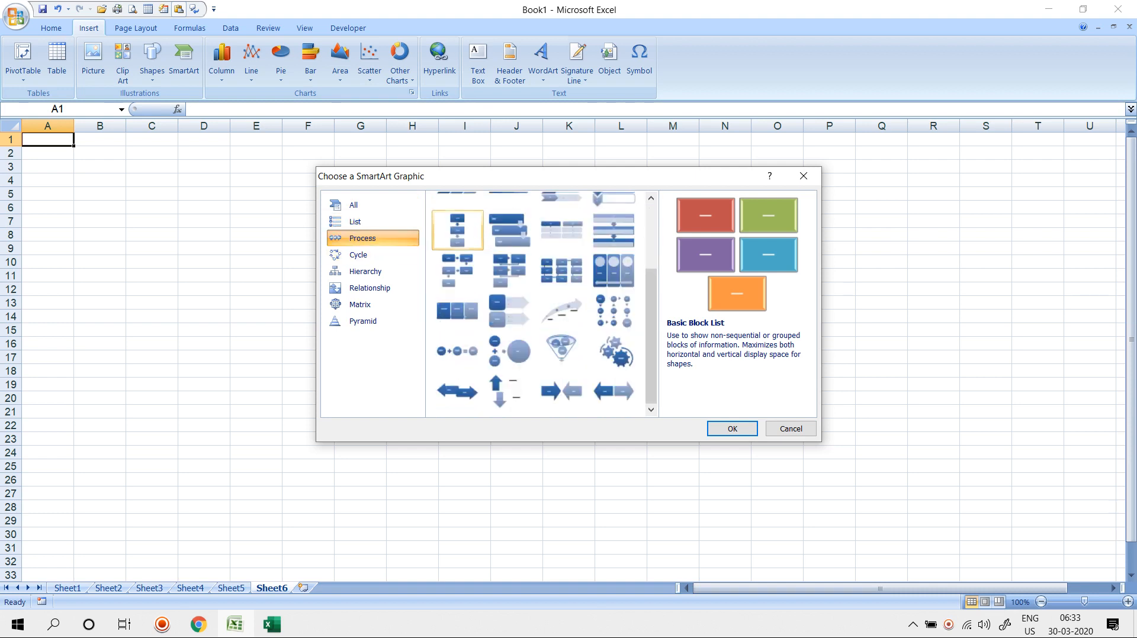
left_click(373, 255)
left_click(458, 257)
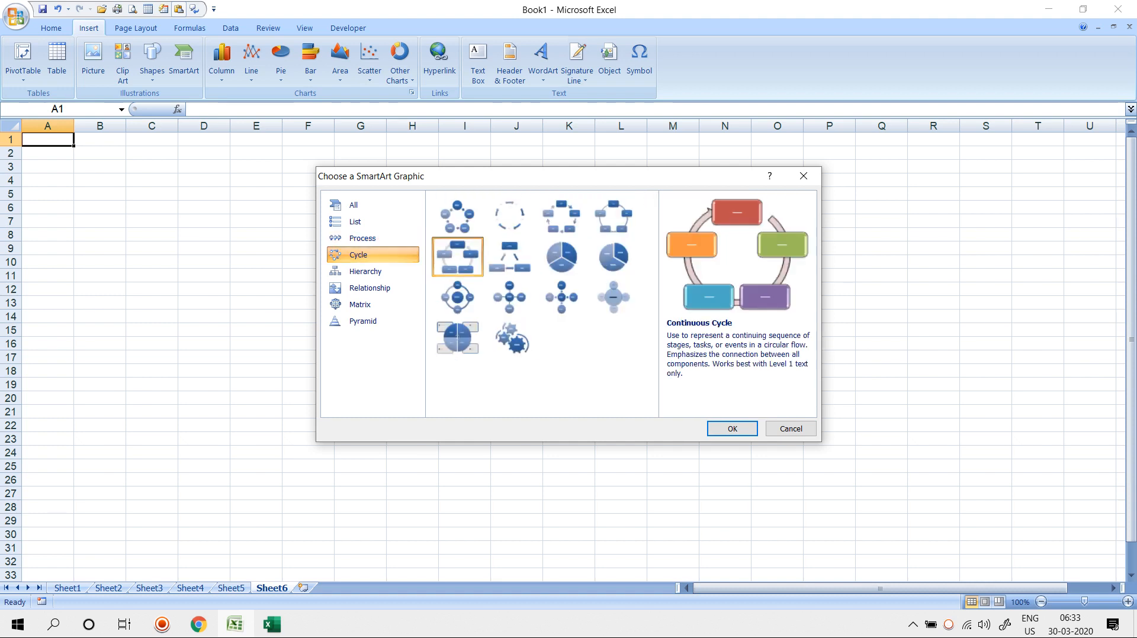
key("Return")
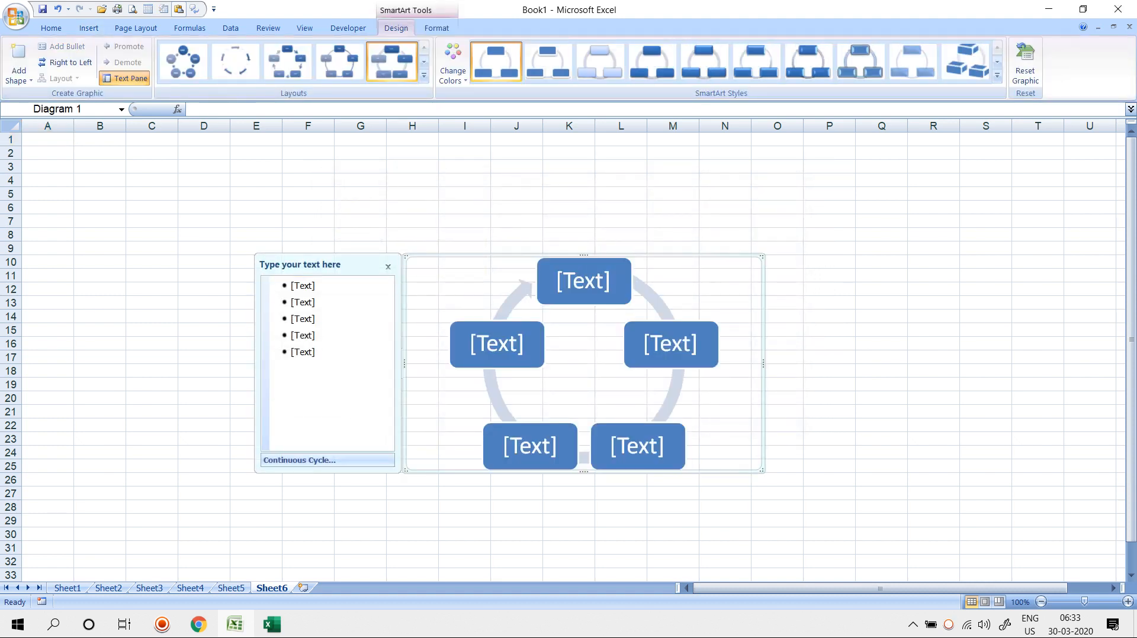
Apply the fourth 3-D SmartArt style, with pale translucent bevelled shapes, to the Continuous Cycle graphic.
left_click(424, 75)
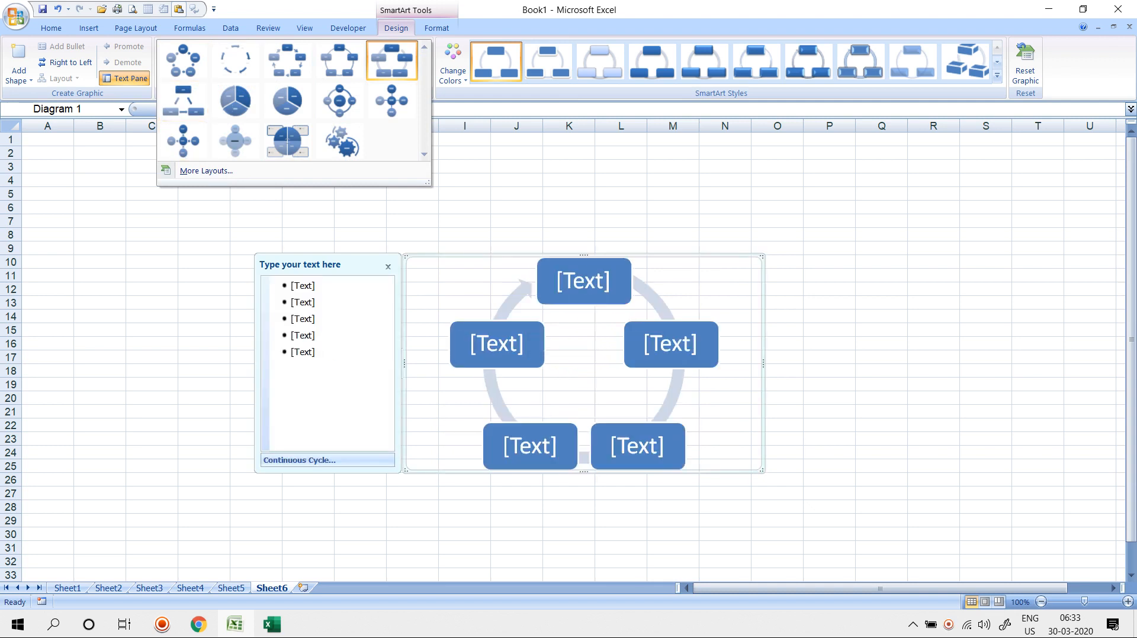
left_click(997, 76)
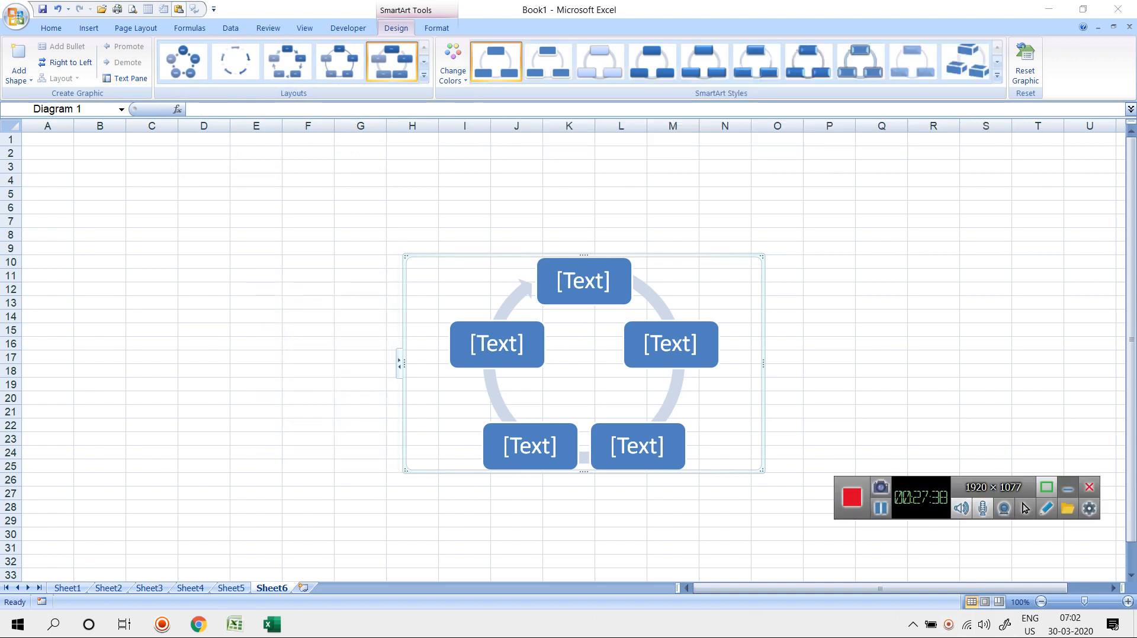
left_click(1068, 488)
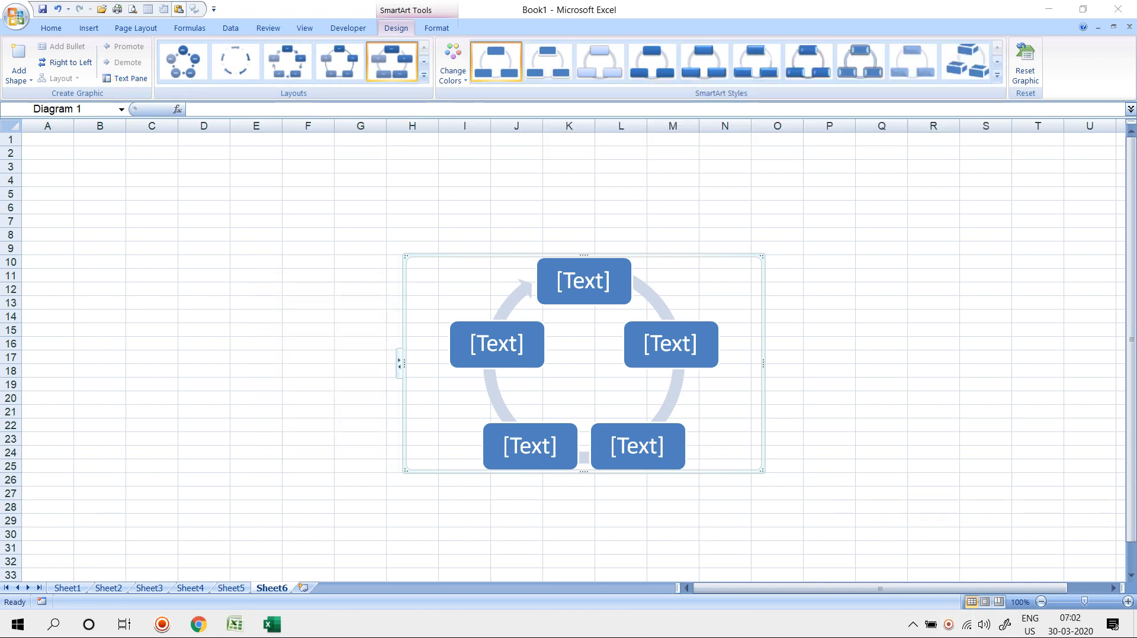
left_click(997, 76)
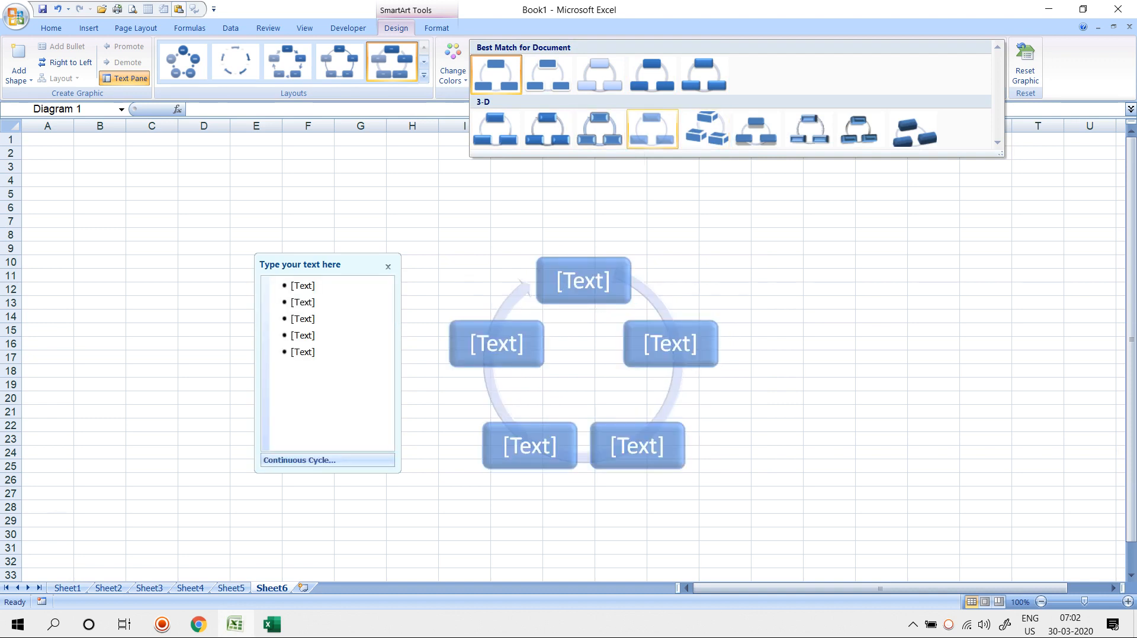
left_click(652, 129)
Add a blank shape after the second shape of the cycle, and another one before that new shape.
right_click(671, 324)
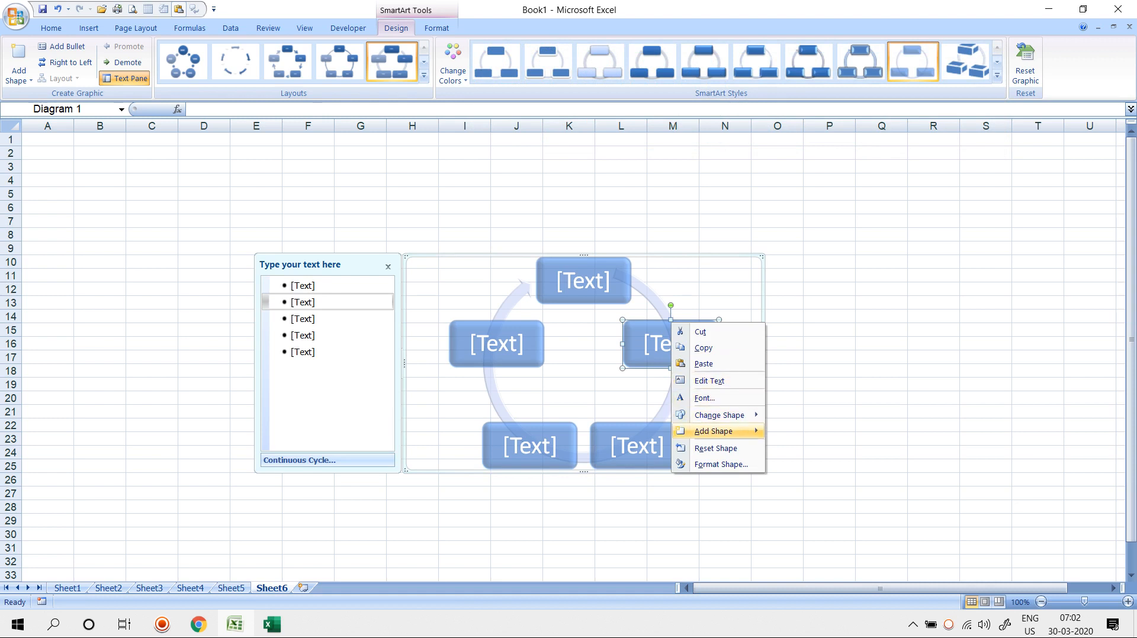
mouse_move(714, 431)
left_click(816, 432)
right_click(684, 406)
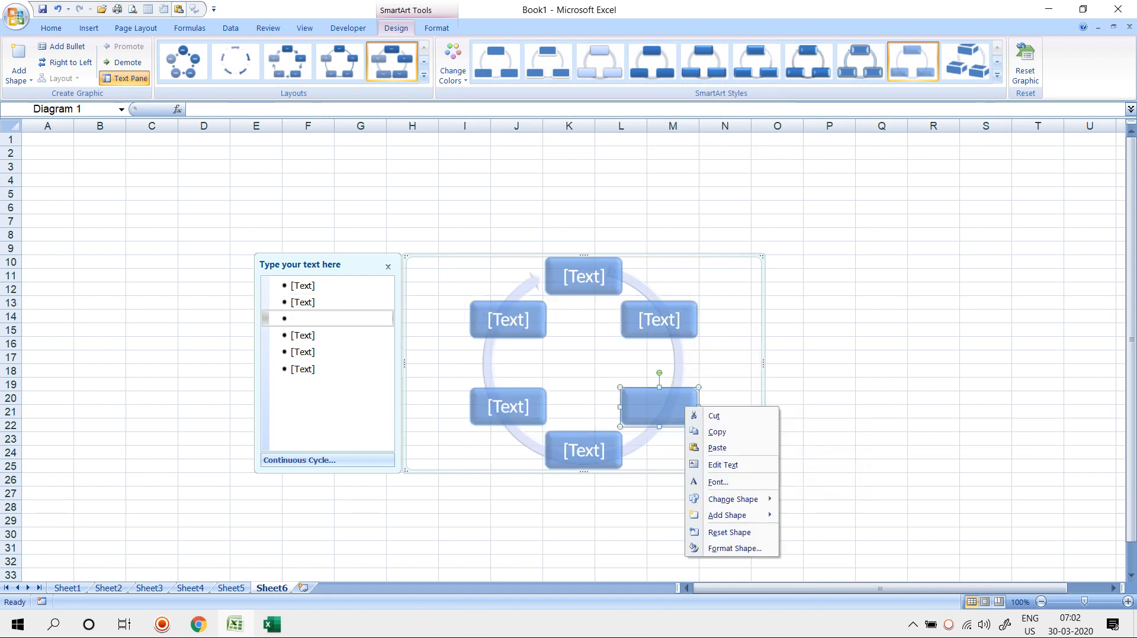
mouse_move(729, 515)
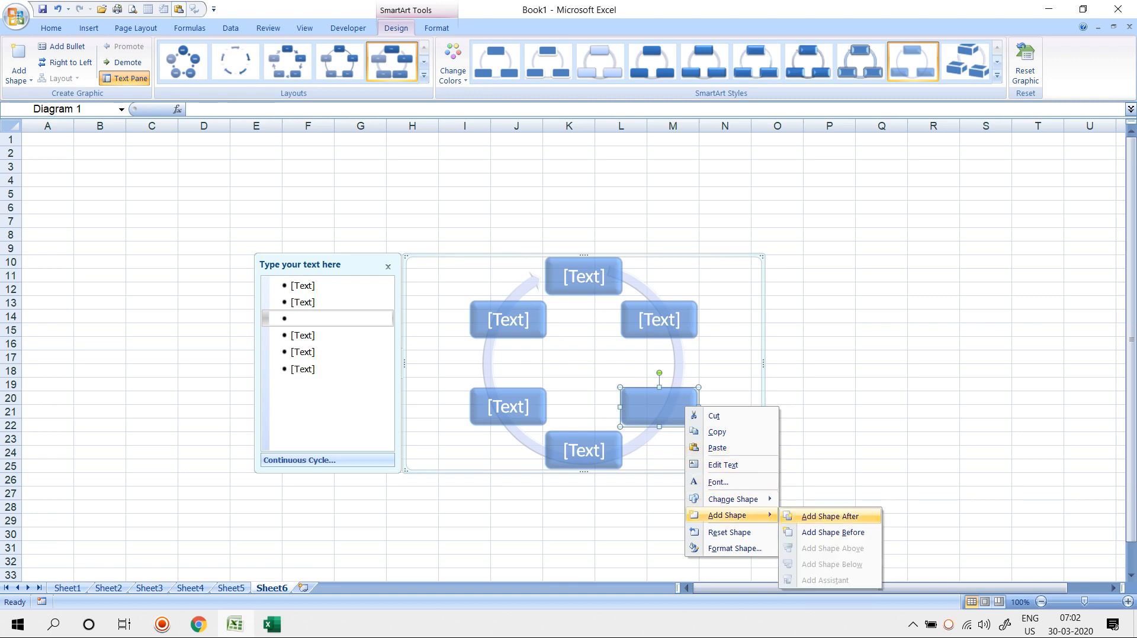
left_click(833, 533)
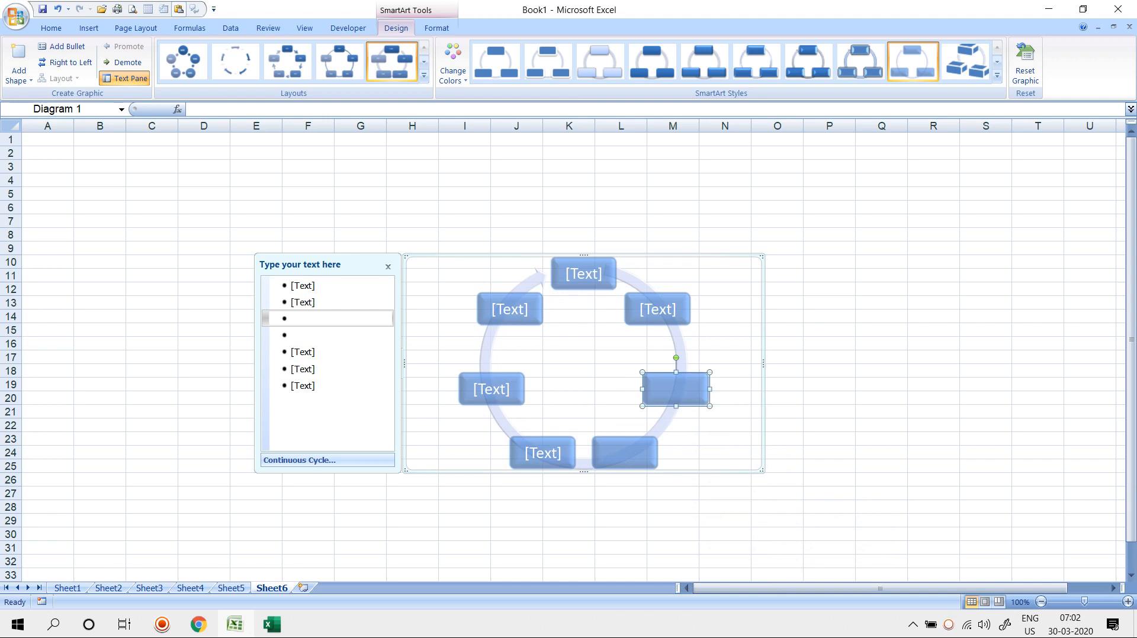
key("Escape")
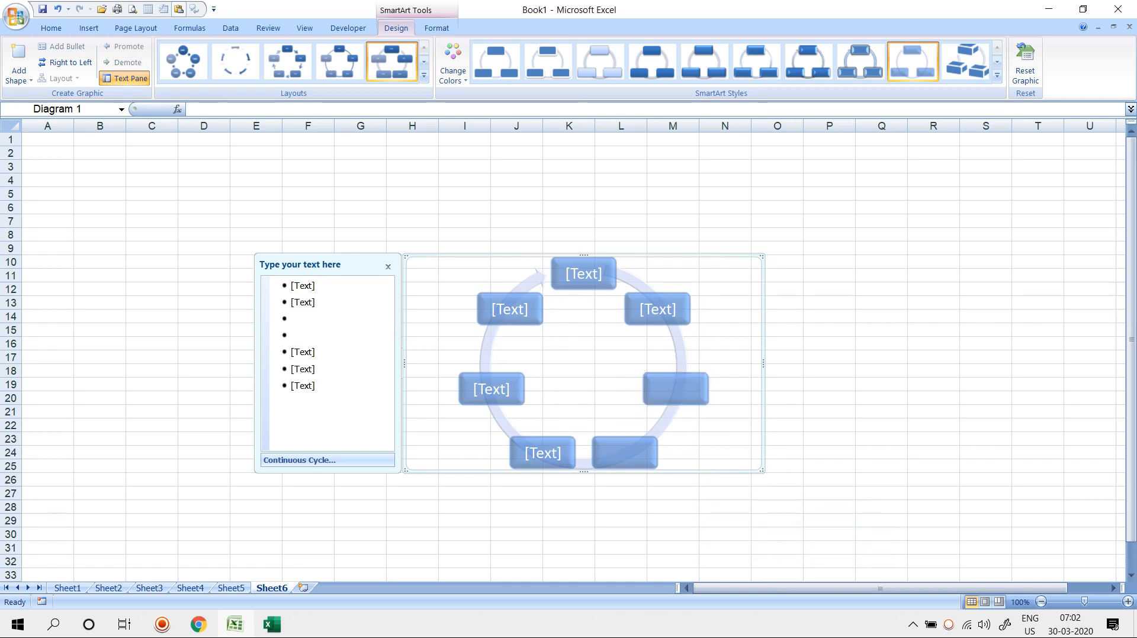
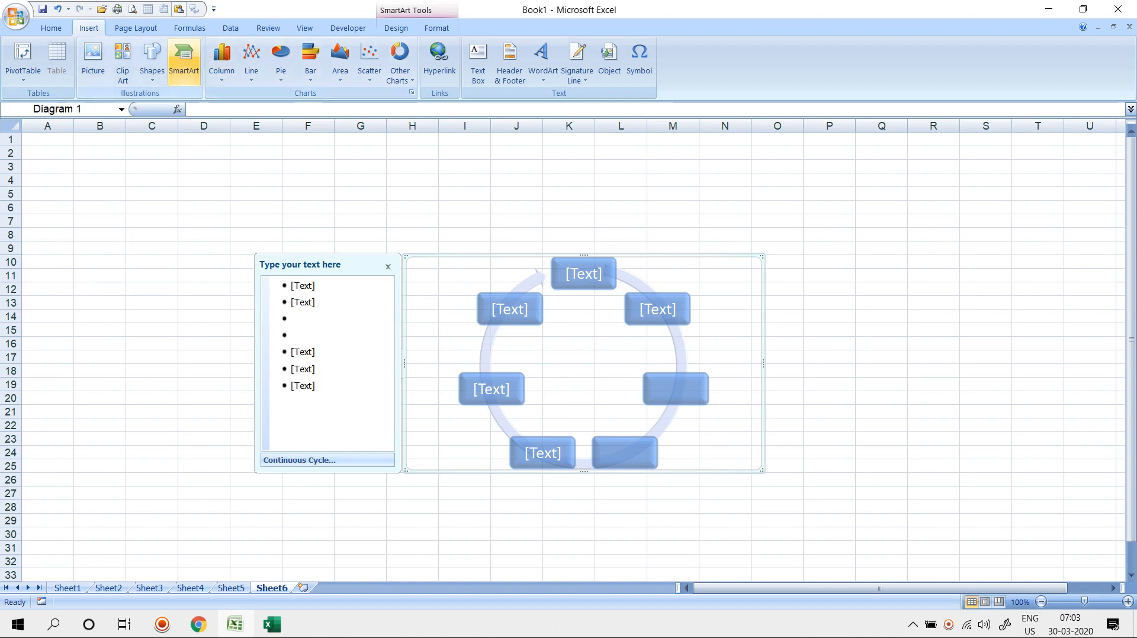
Switch to the Book2 workbook and insert the online Beach category photo of palm trees beside a sandy shore on Sheet2.
key("alt+Tab")
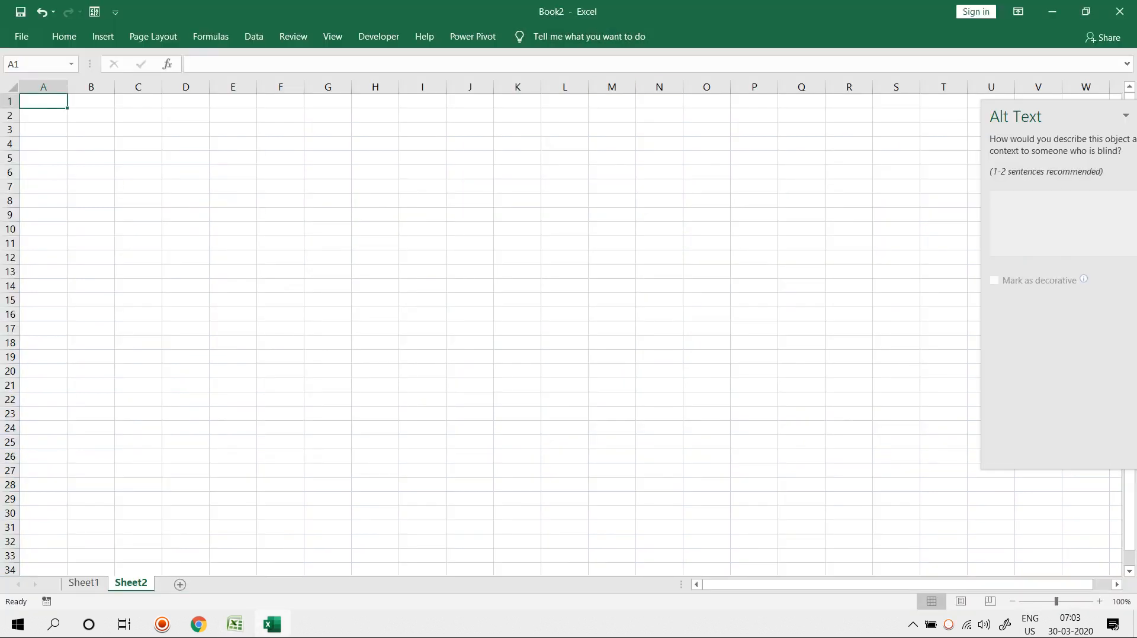
left_click(103, 36)
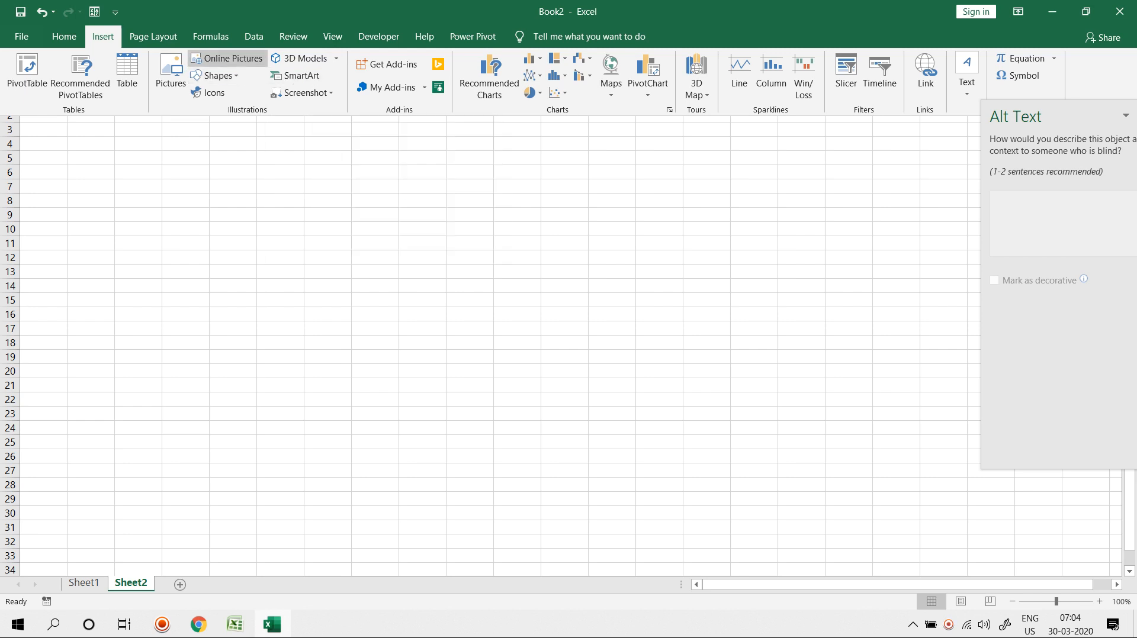
left_click(228, 58)
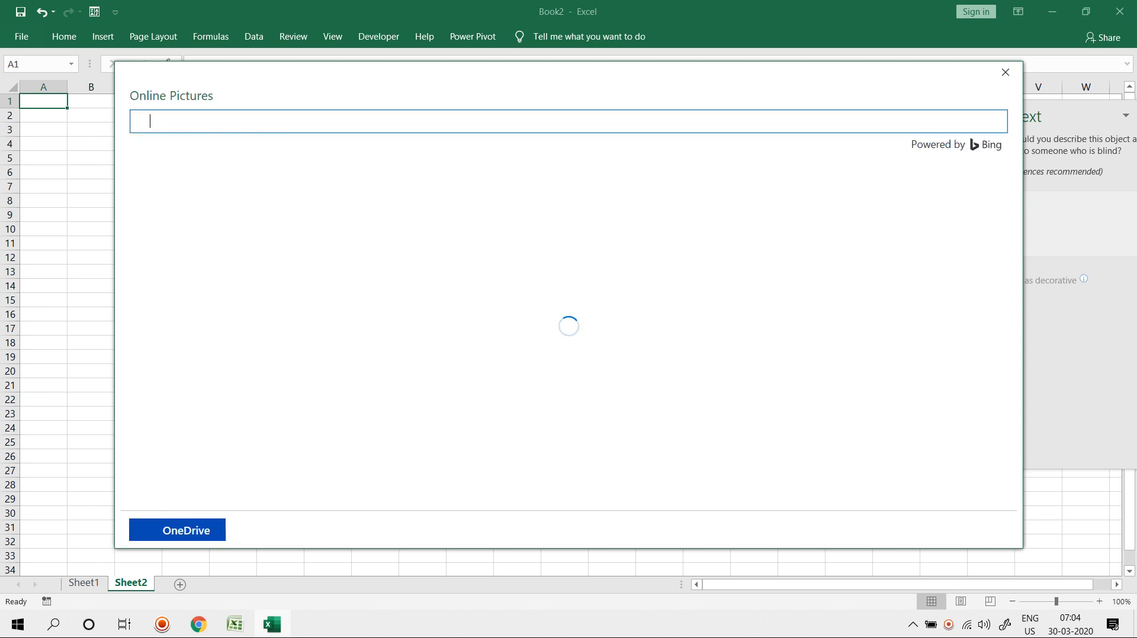
scroll(487, 462, "down", 6)
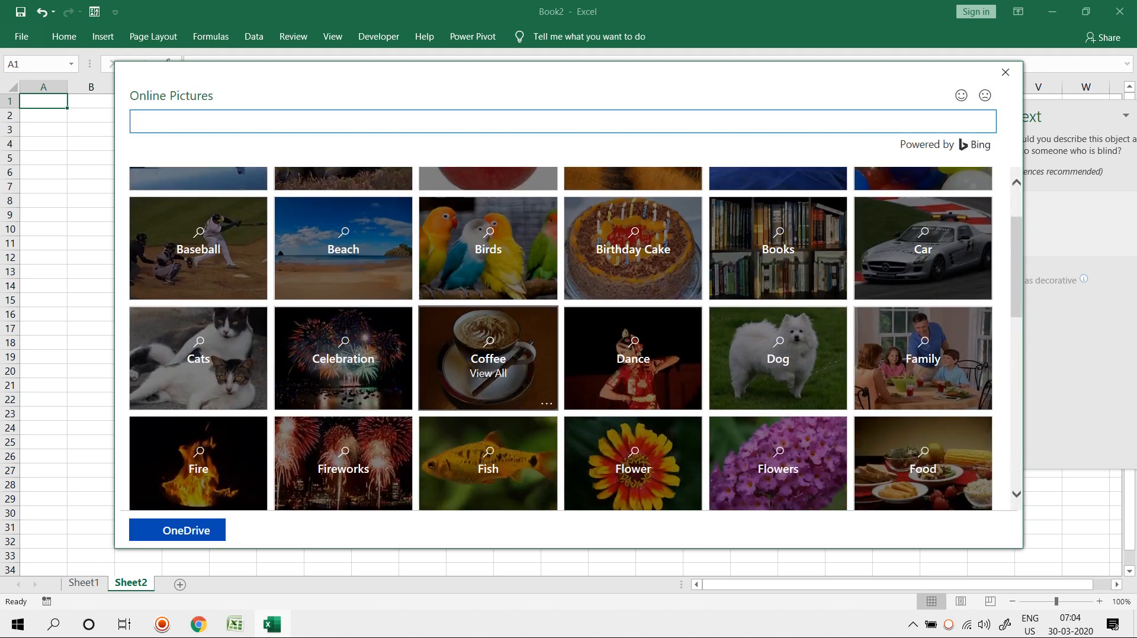
scroll(488, 356, "down", 3)
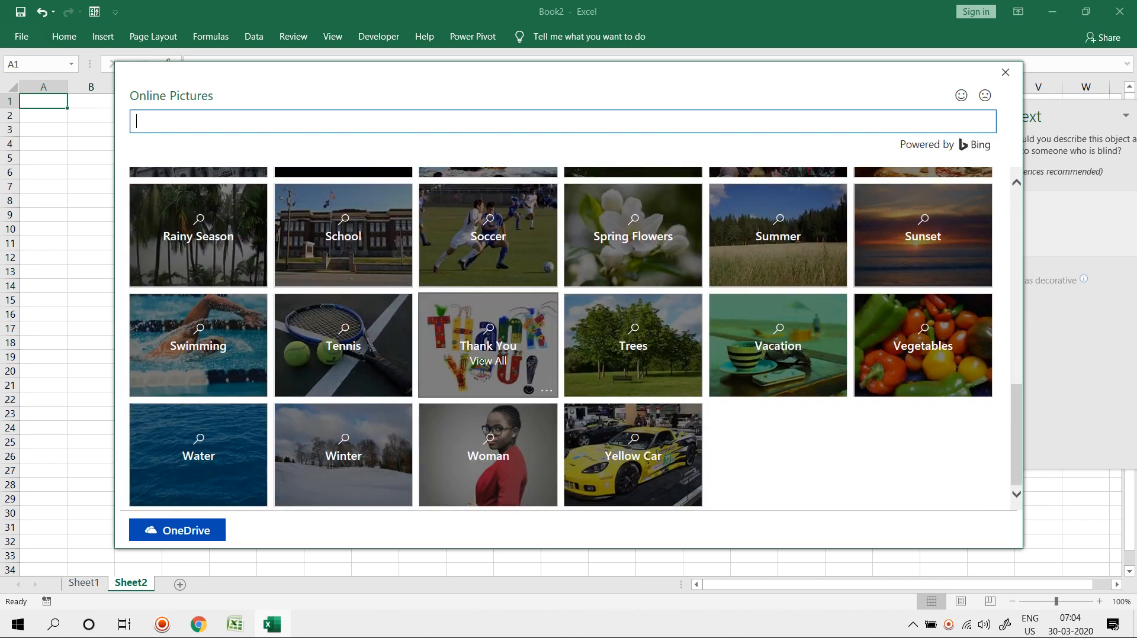
scroll(488, 356, "up", 8)
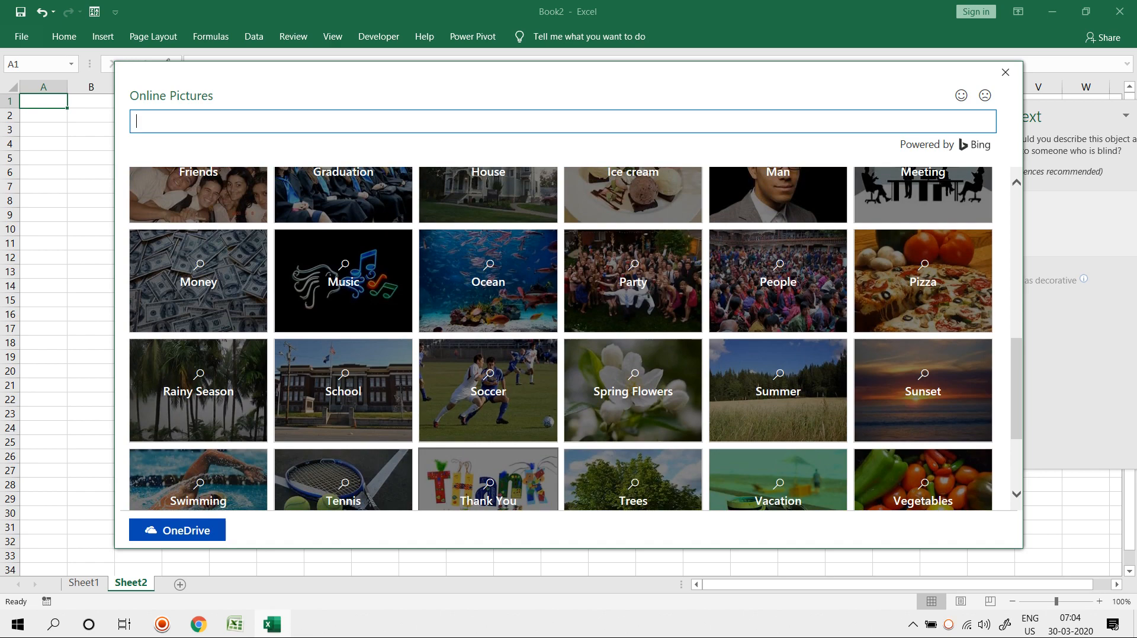
scroll(488, 355, "up", 2)
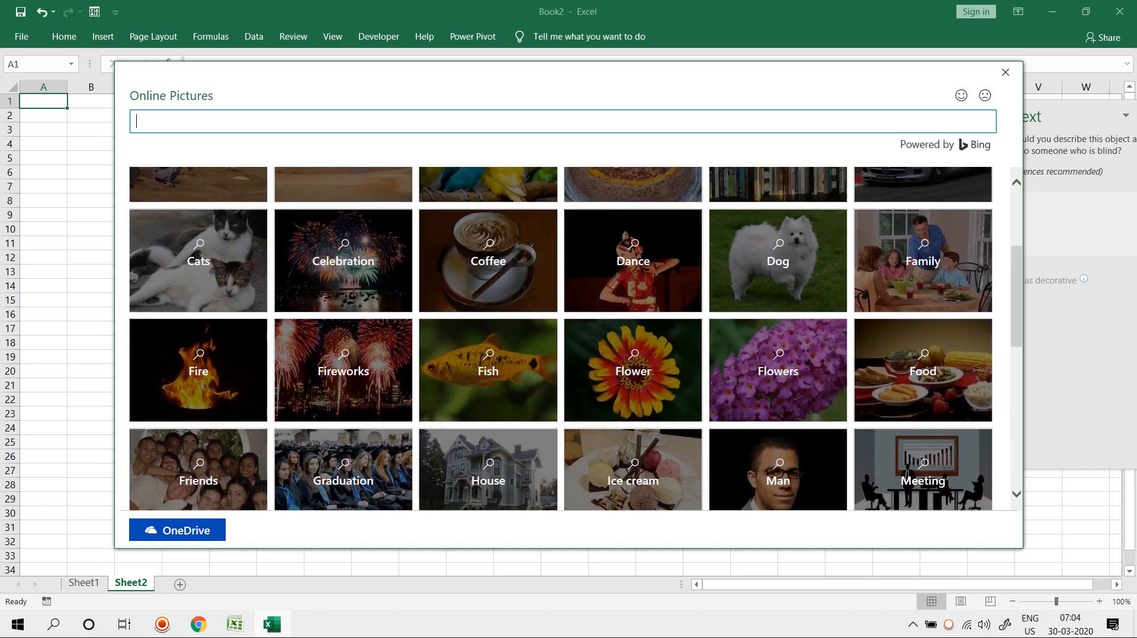
scroll(488, 355, "up", 2)
scroll(343, 332, "up", 2)
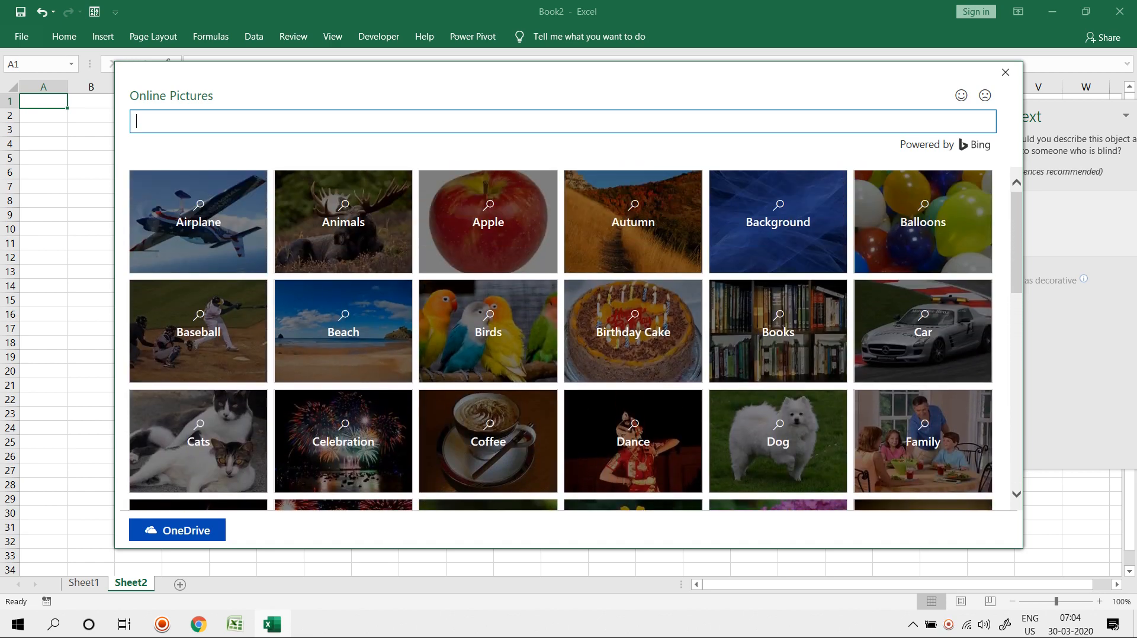
left_click(343, 332)
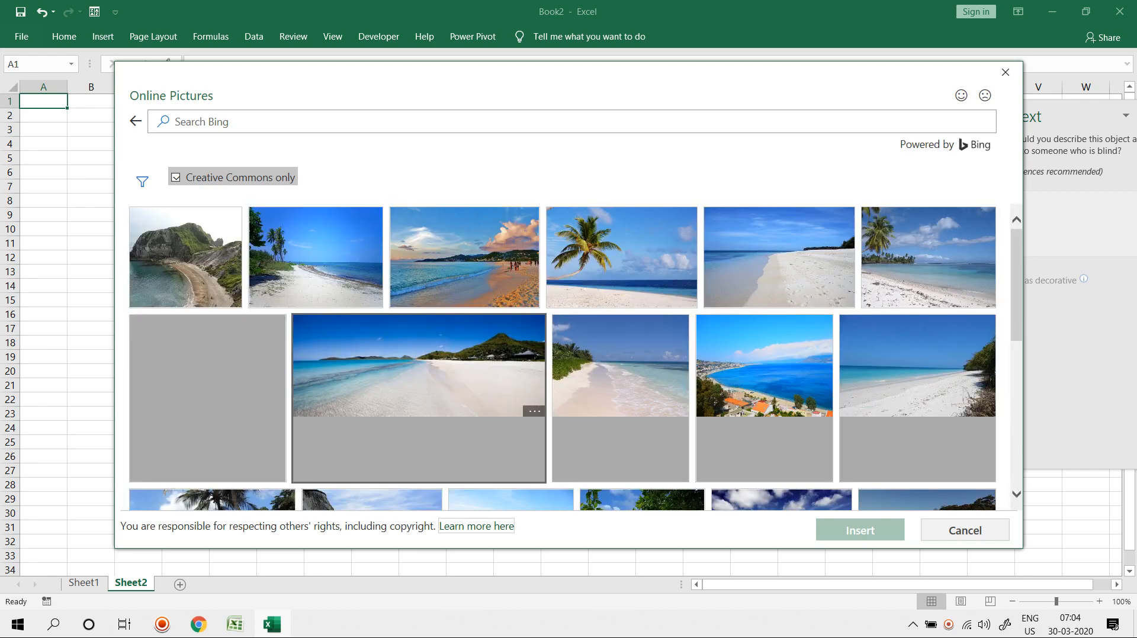
left_click(315, 257)
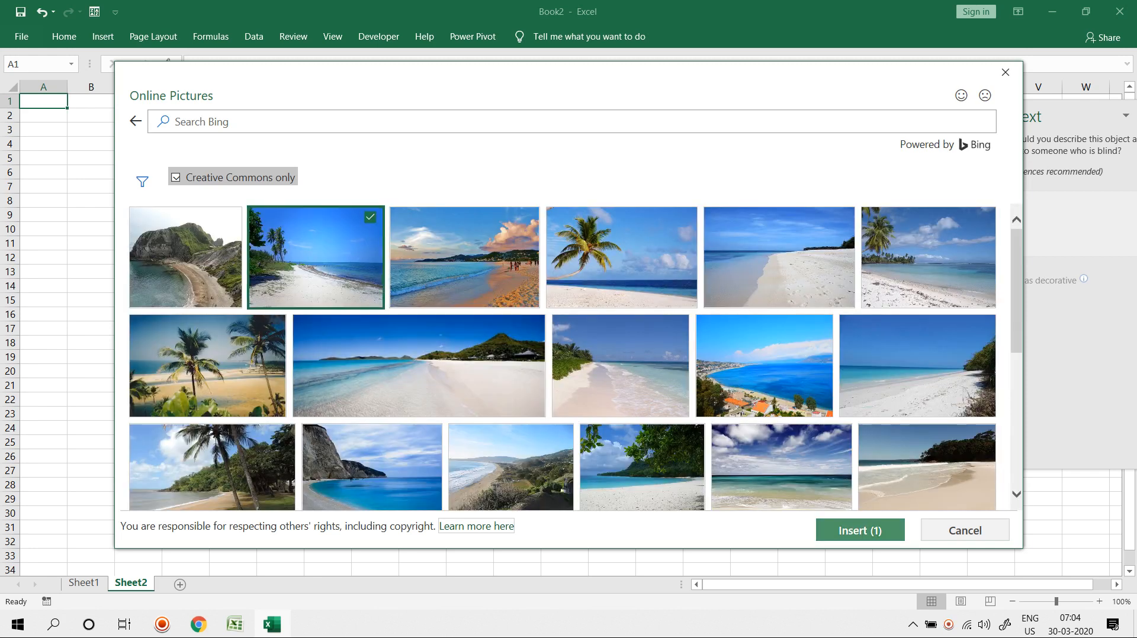
left_click(860, 530)
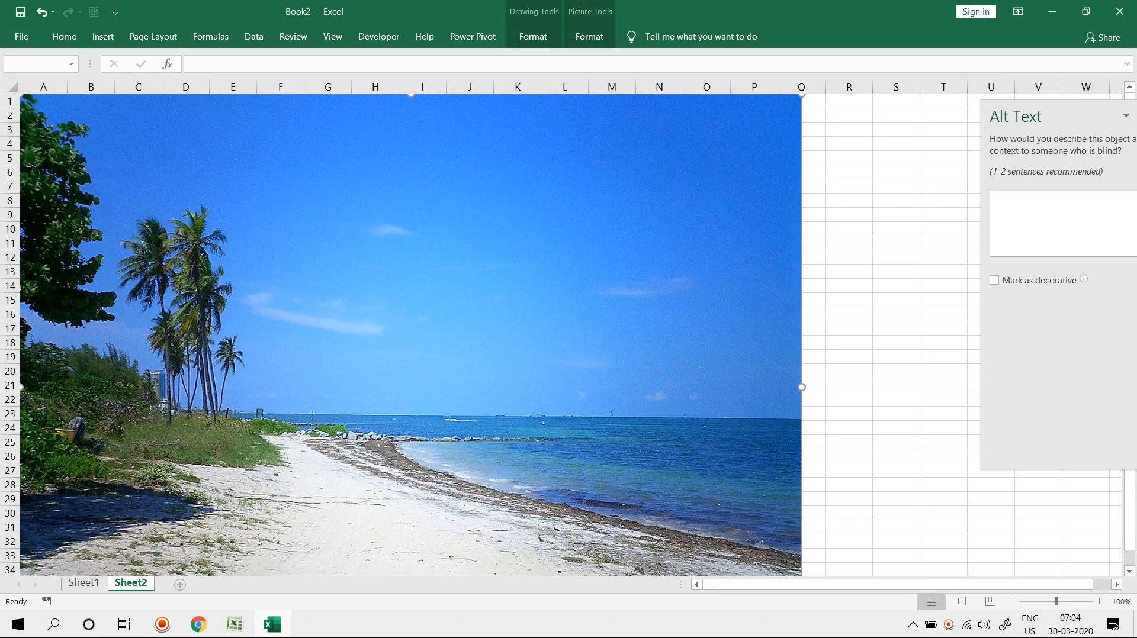
Add a new worksheet after Sheet2 and search the online pictures for BUSY SOFTWARE.
left_click(180, 584)
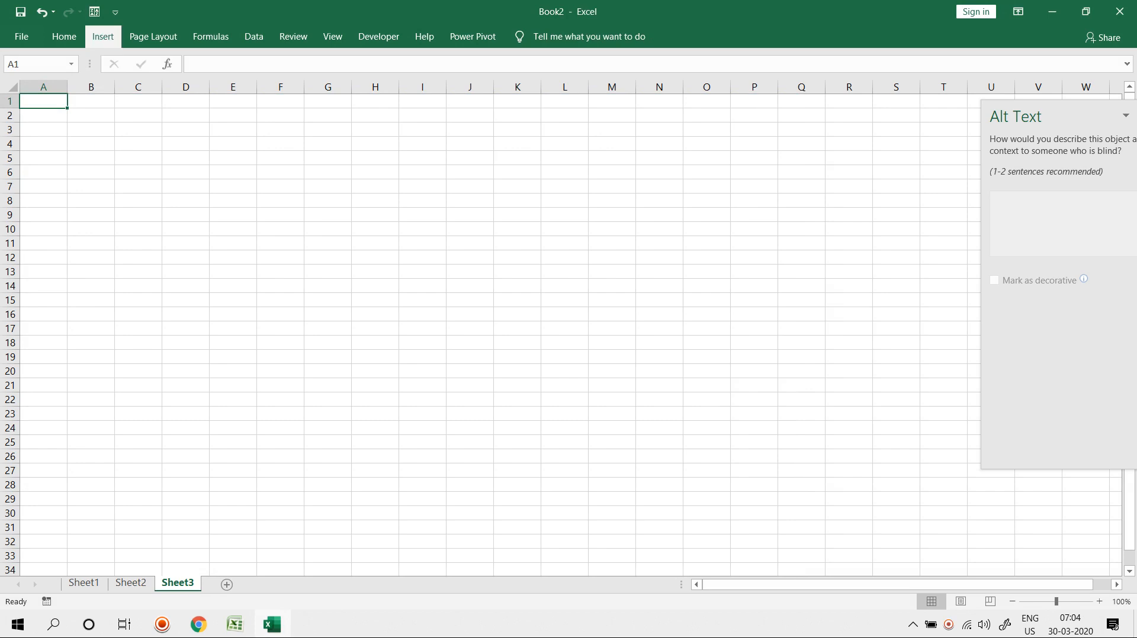
left_click(103, 36)
left_click(231, 55)
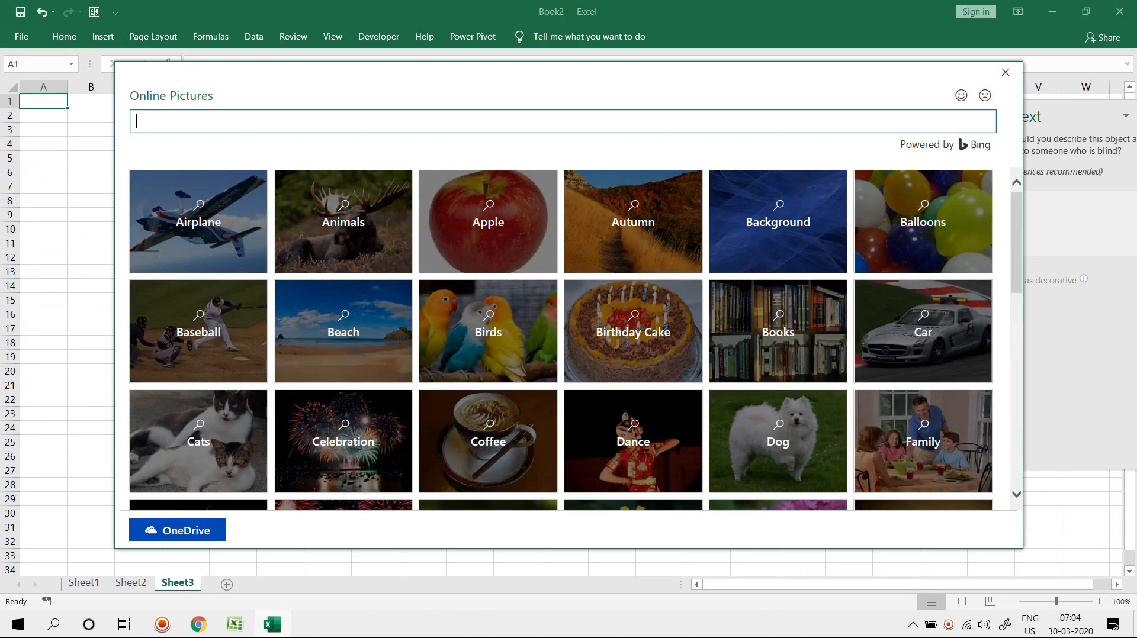
type("BUSY SOFTWARE")
key("Return")
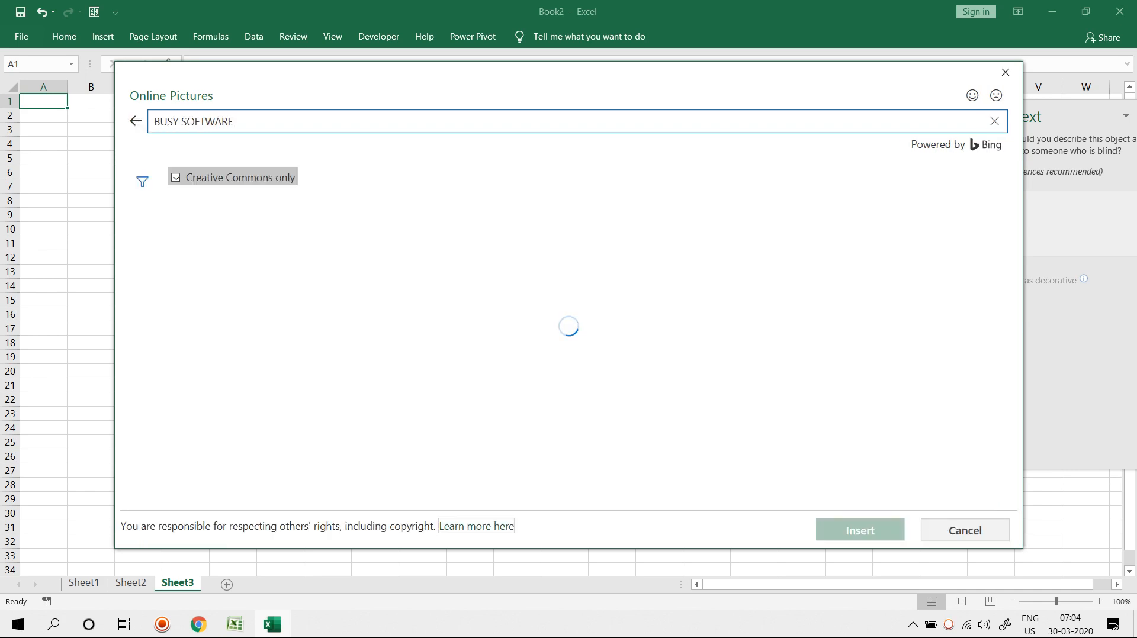
Look through the pictures, refine the search to BUSY SOFTWARE ACCOUNTING, and close the picture search without inserting anything.
scroll(563, 355, "down", 5)
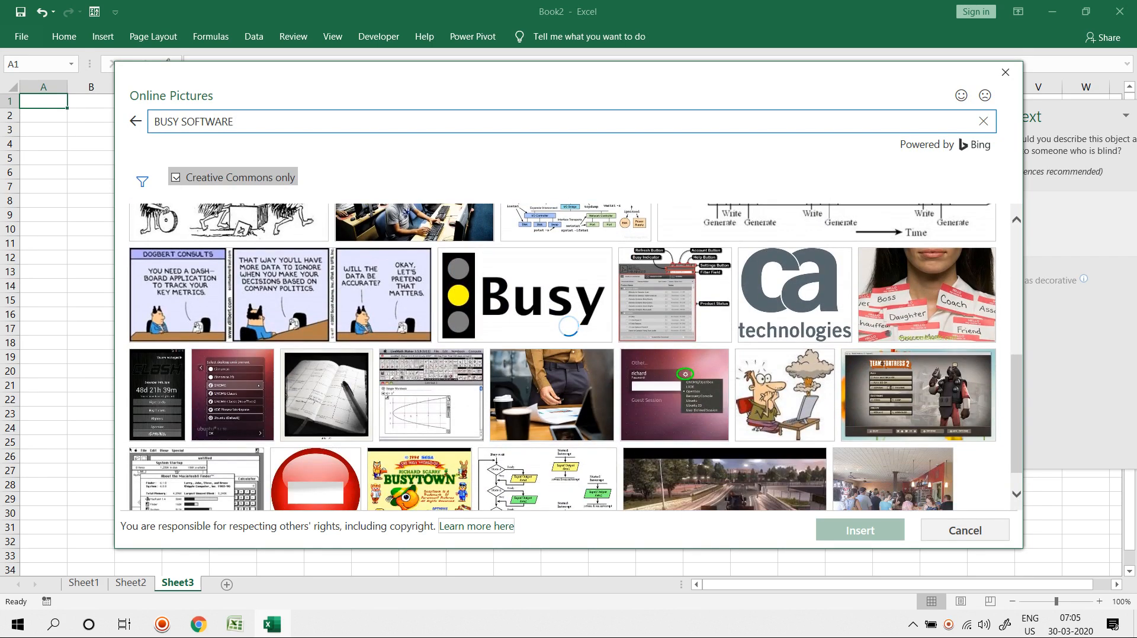
scroll(562, 355, "down", 3)
type("ACCOUNTING")
key("Return")
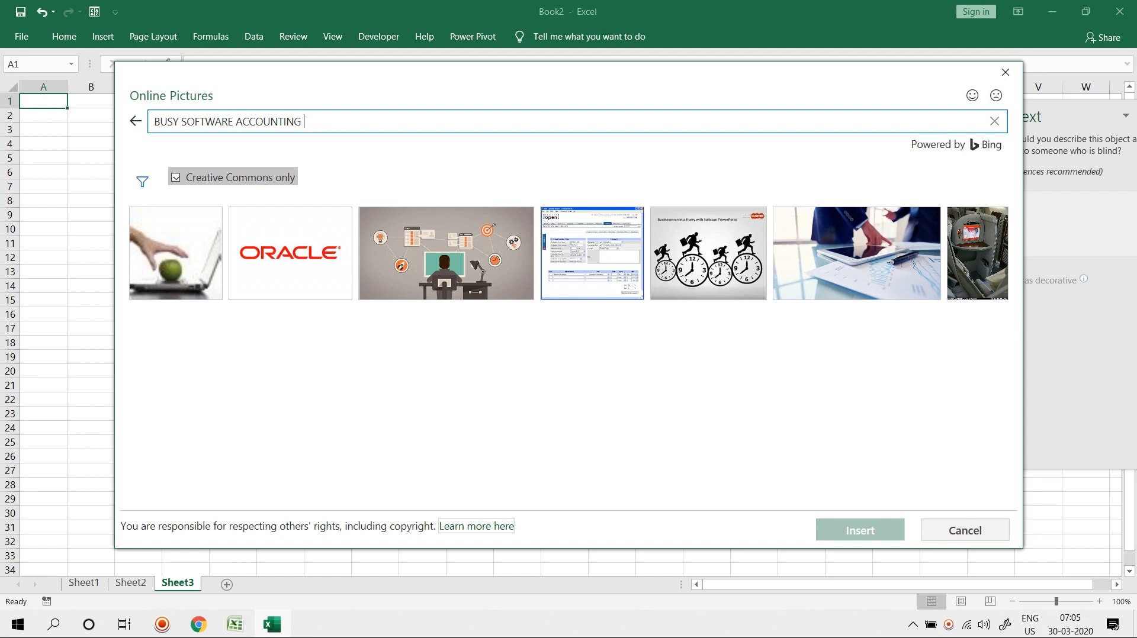
left_click(965, 531)
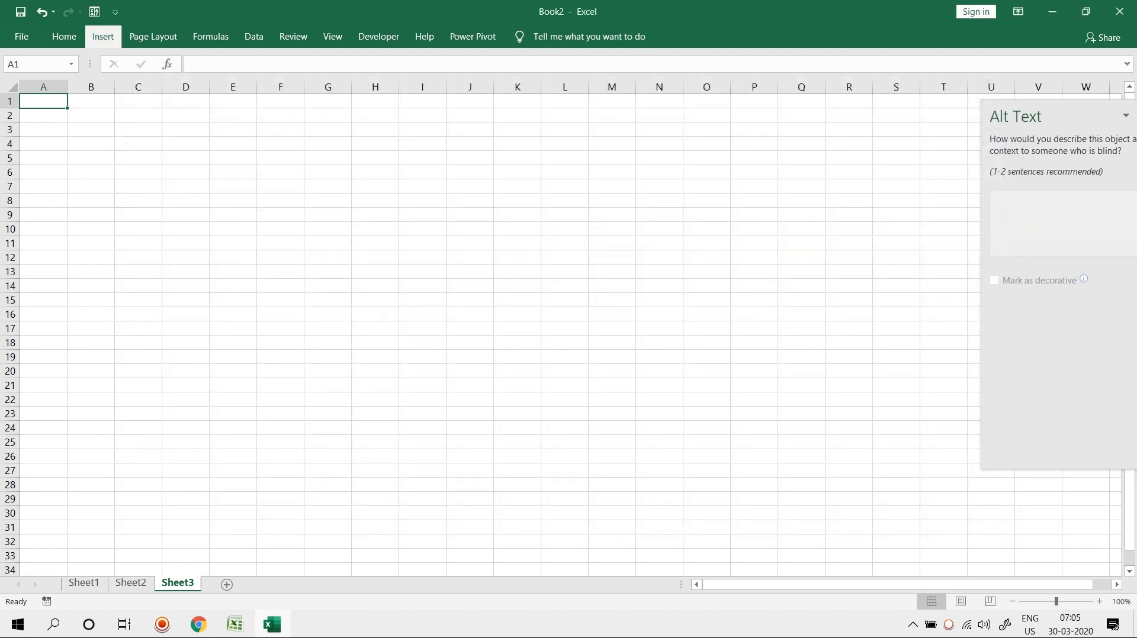
Insert the handshake icon from the Business category and move it to columns H and I around rows 3 to 7.
left_click(103, 36)
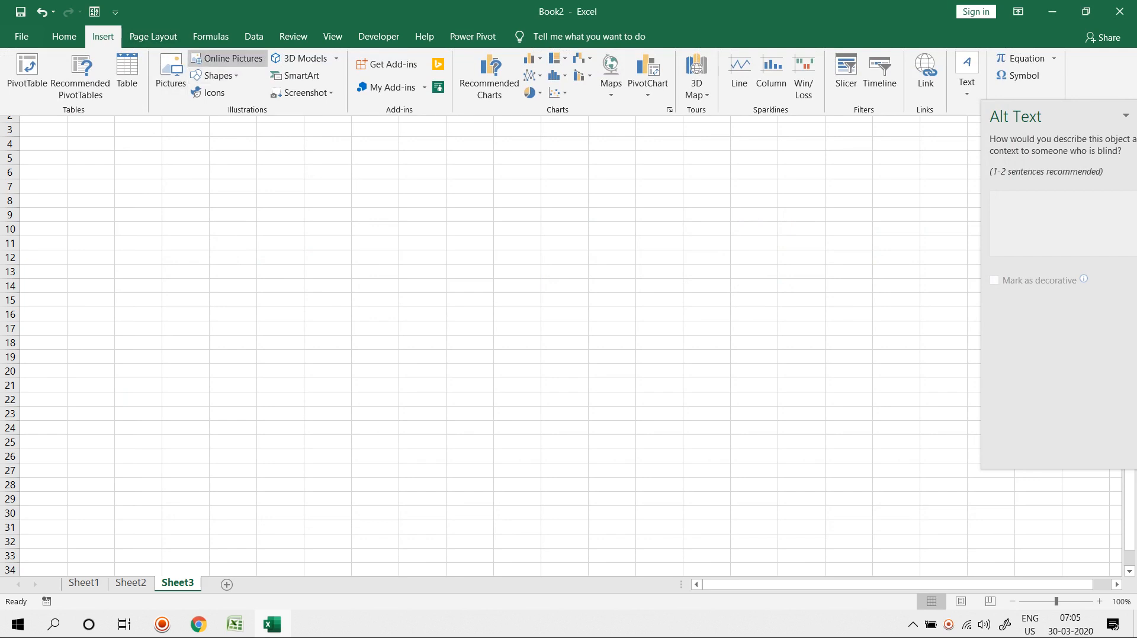
left_click(209, 92)
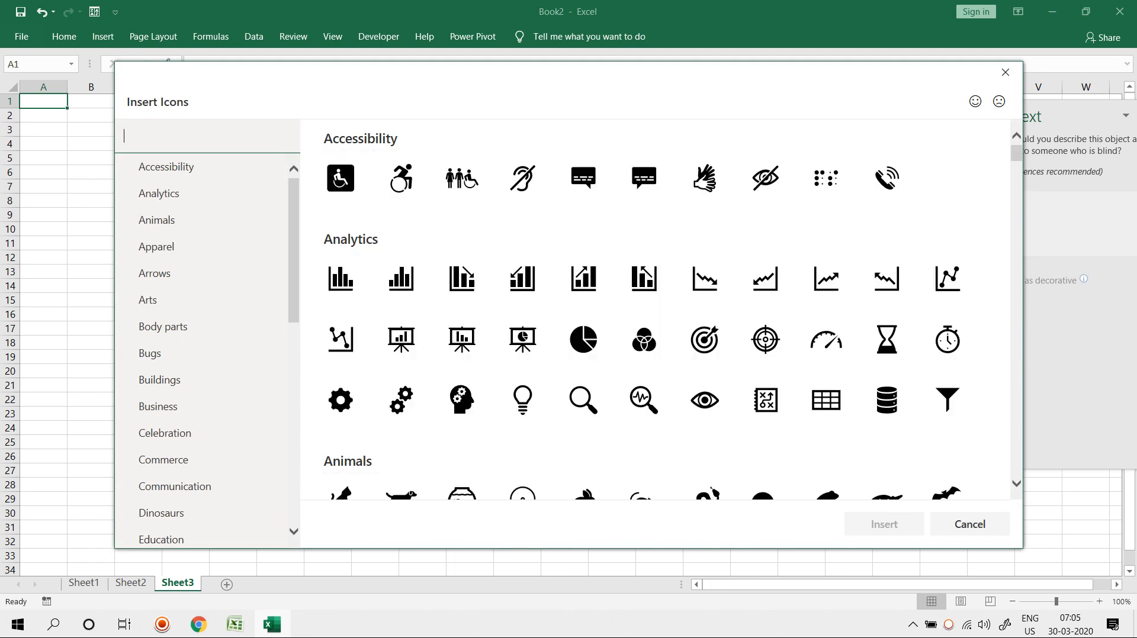
scroll(523, 172, "down", 9)
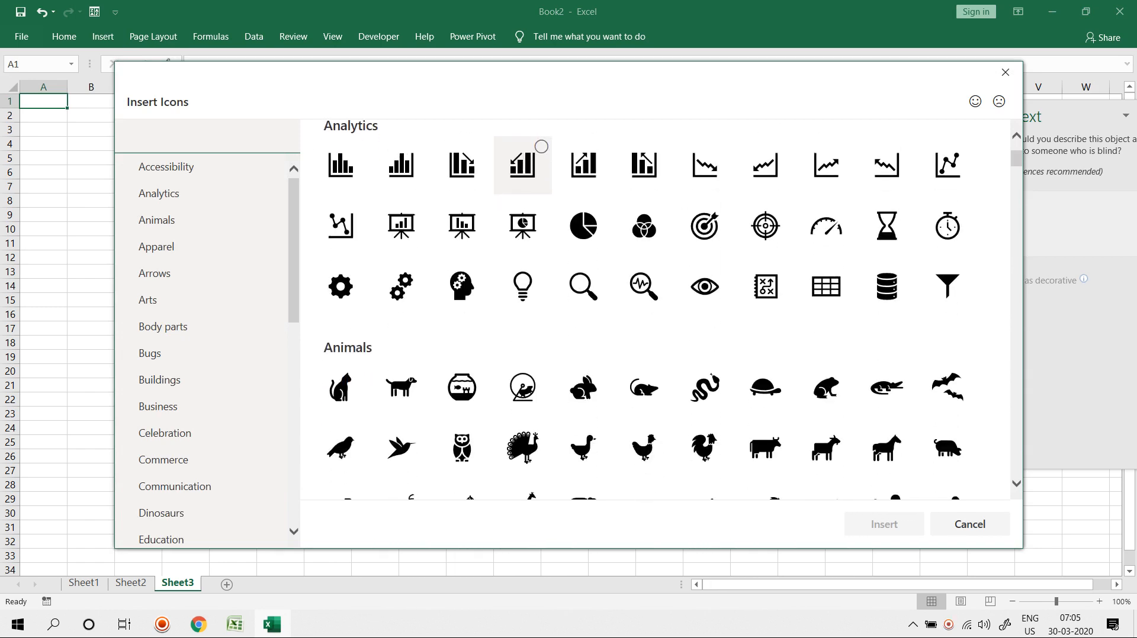
scroll(340, 407, "down", 10)
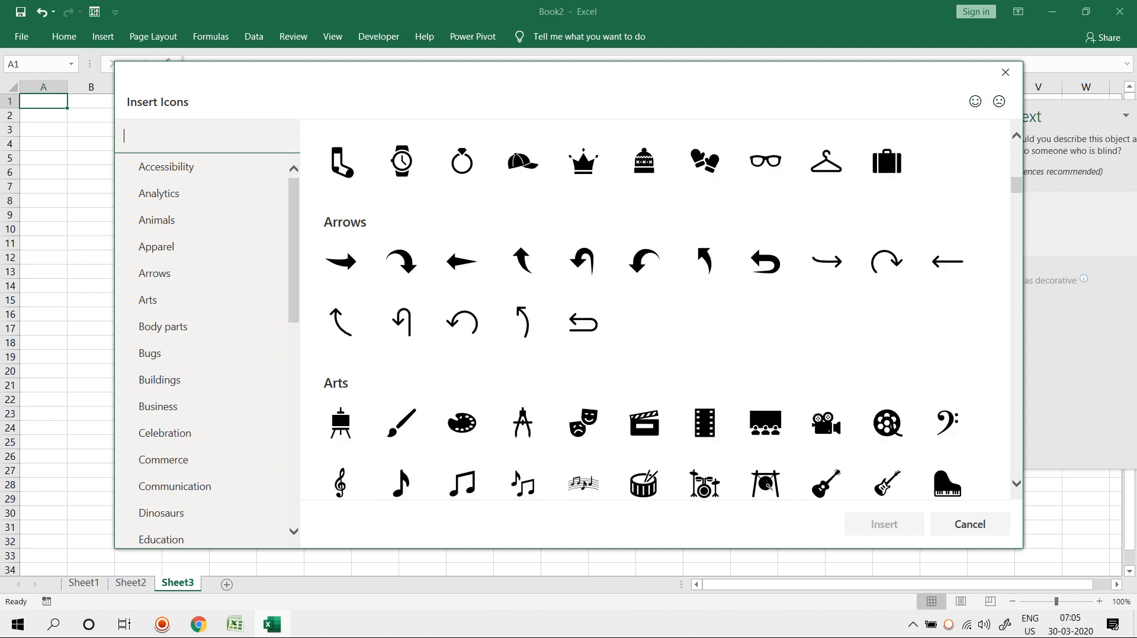
scroll(523, 249, "down", 10)
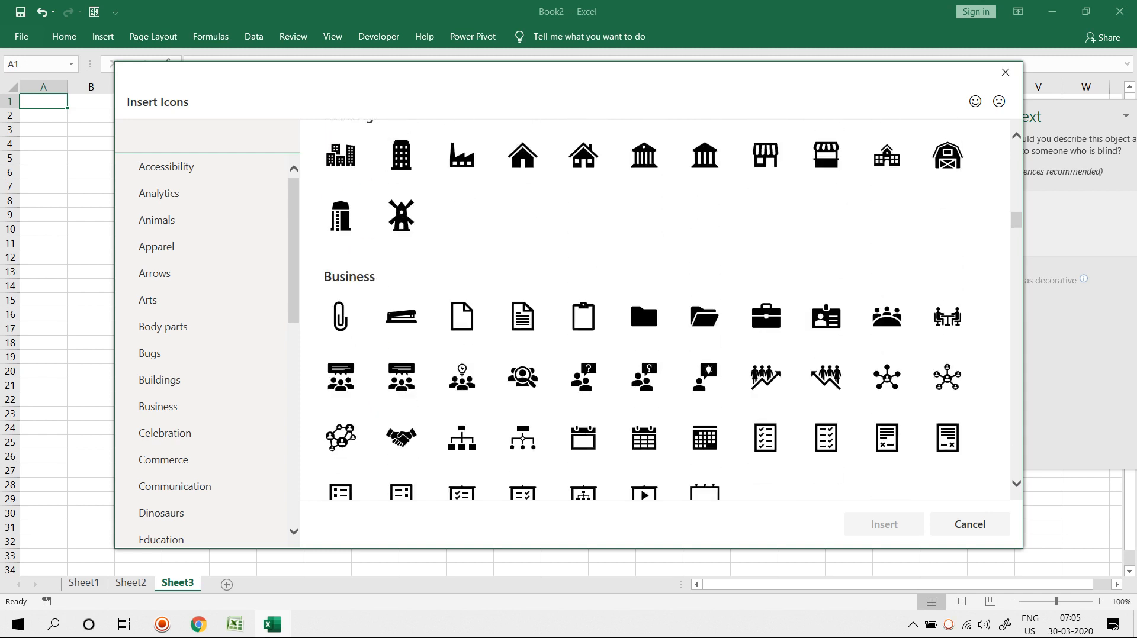
double_click(401, 279)
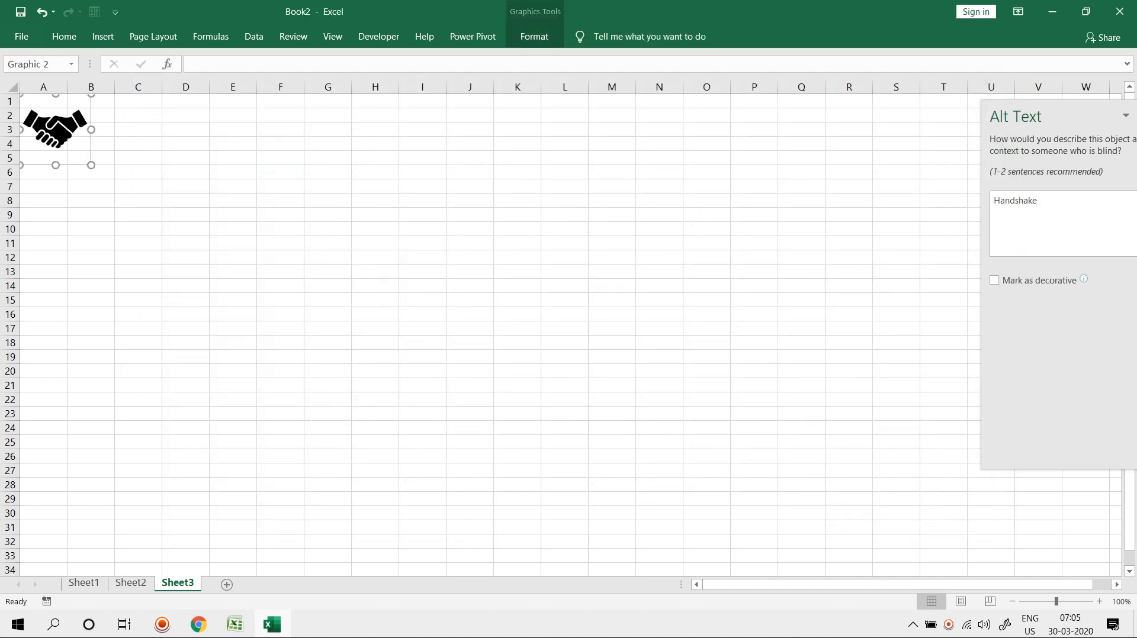
left_click_drag(56, 129, 405, 156)
Insert the bar graph with downward trend icon from the Analytics category.
left_click(103, 36)
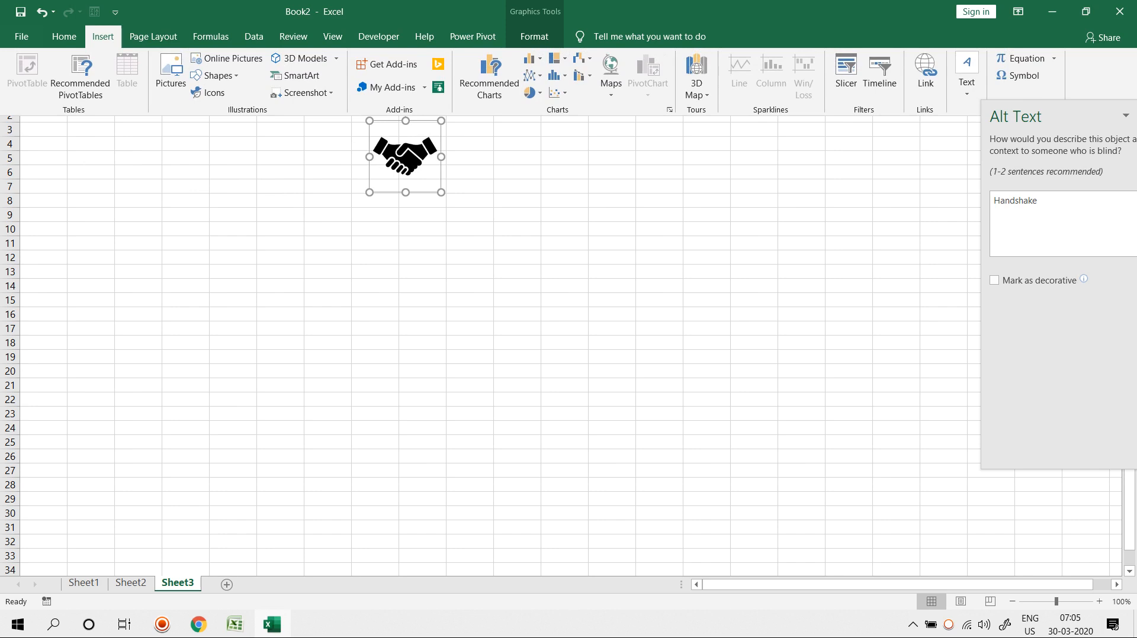
left_click(207, 93)
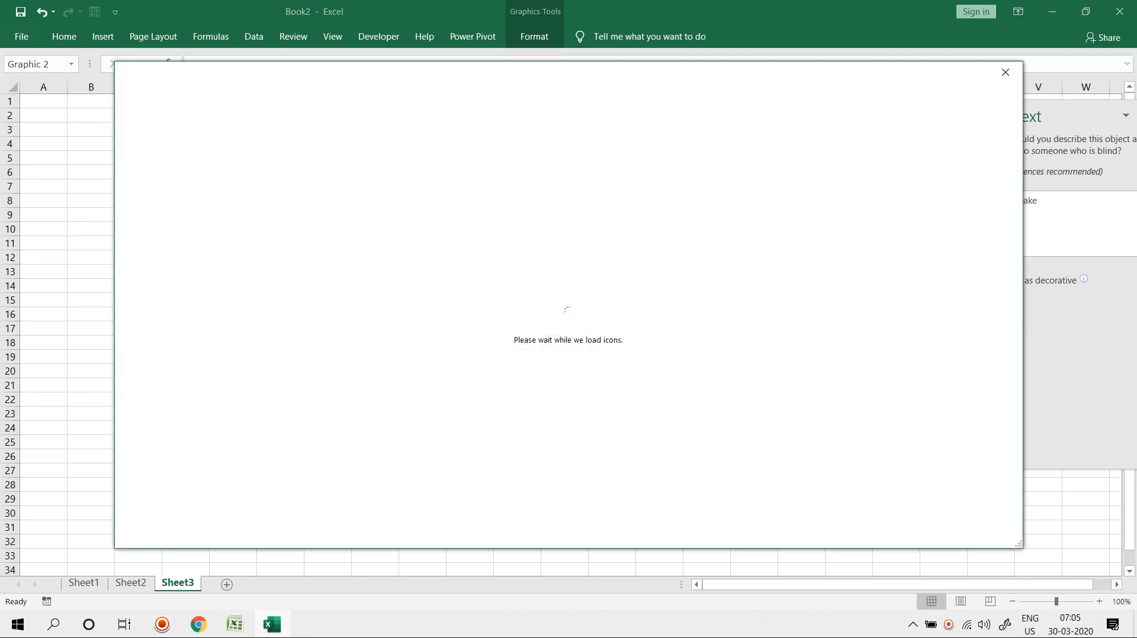
scroll(462, 282, "down", 1)
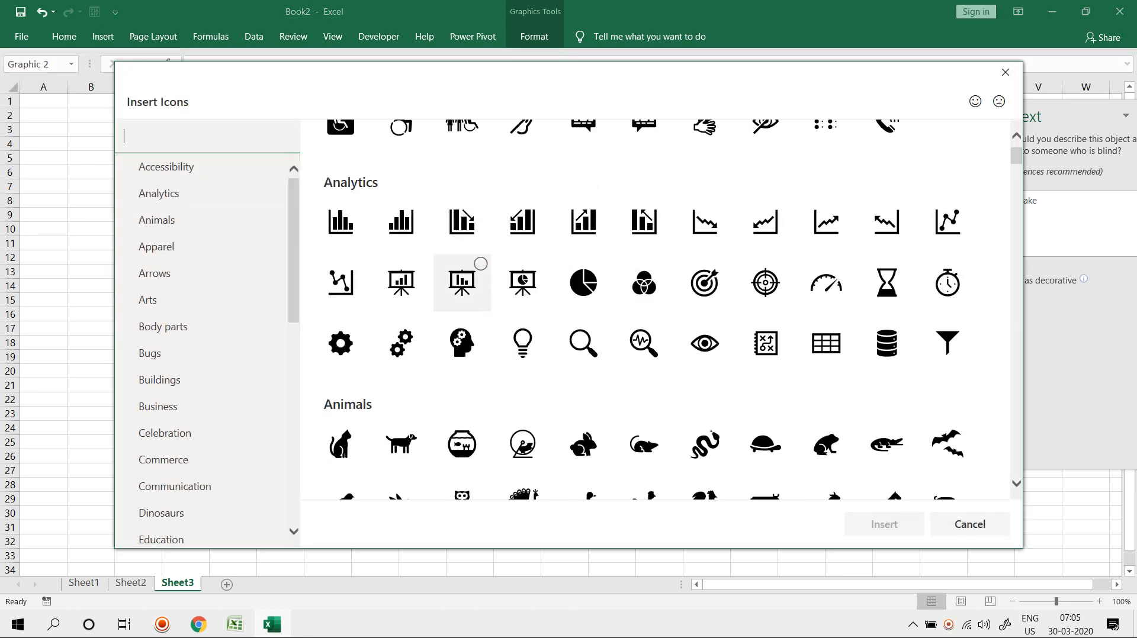
key("Escape")
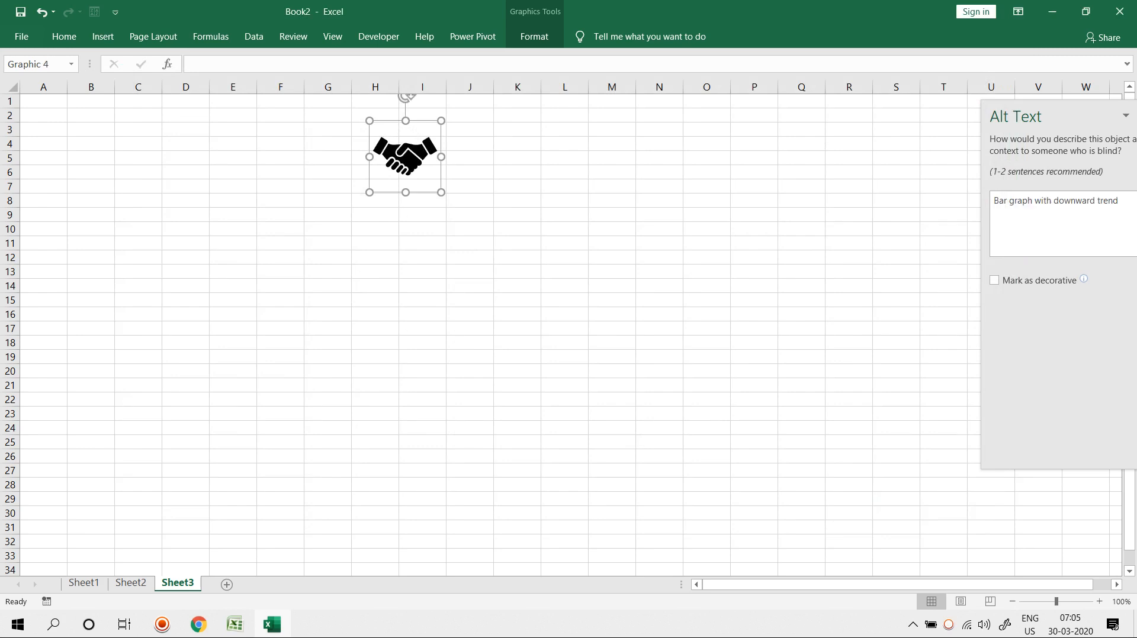
Insert the unfilled angry face icon from the Faces category and move it to columns F and G around rows 10 to 14.
left_click(103, 36)
left_click(208, 92)
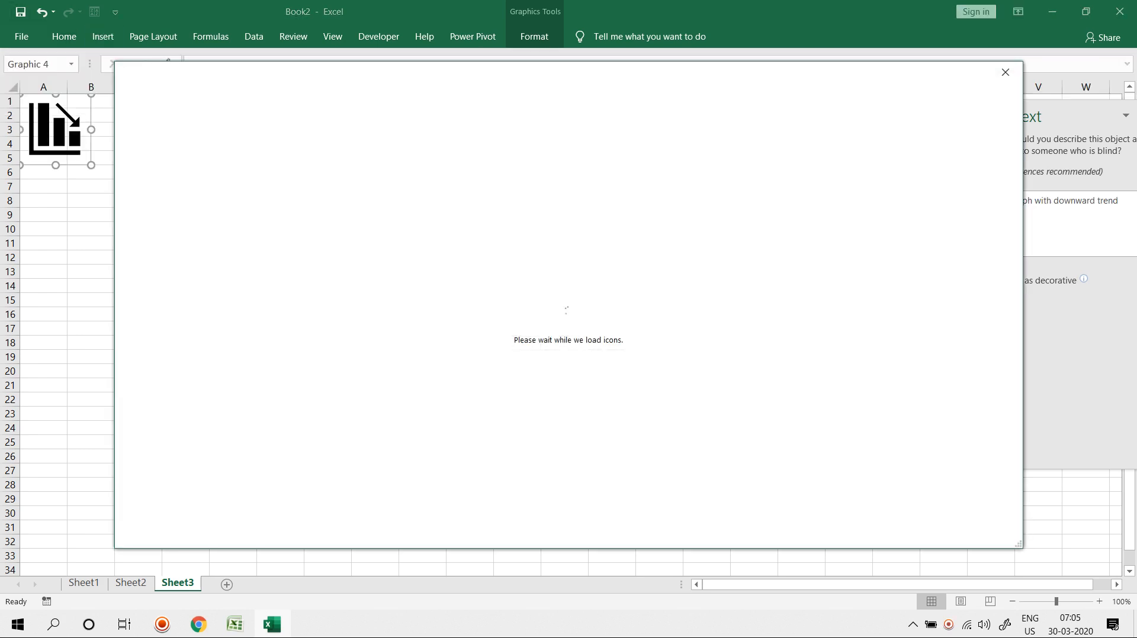
scroll(704, 490, "down", 5)
scroll(703, 491, "down", 15)
scroll(704, 490, "down", 15)
scroll(660, 308, "down", 5)
scroll(661, 308, "up", 8)
left_click(644, 294)
left_click(885, 525)
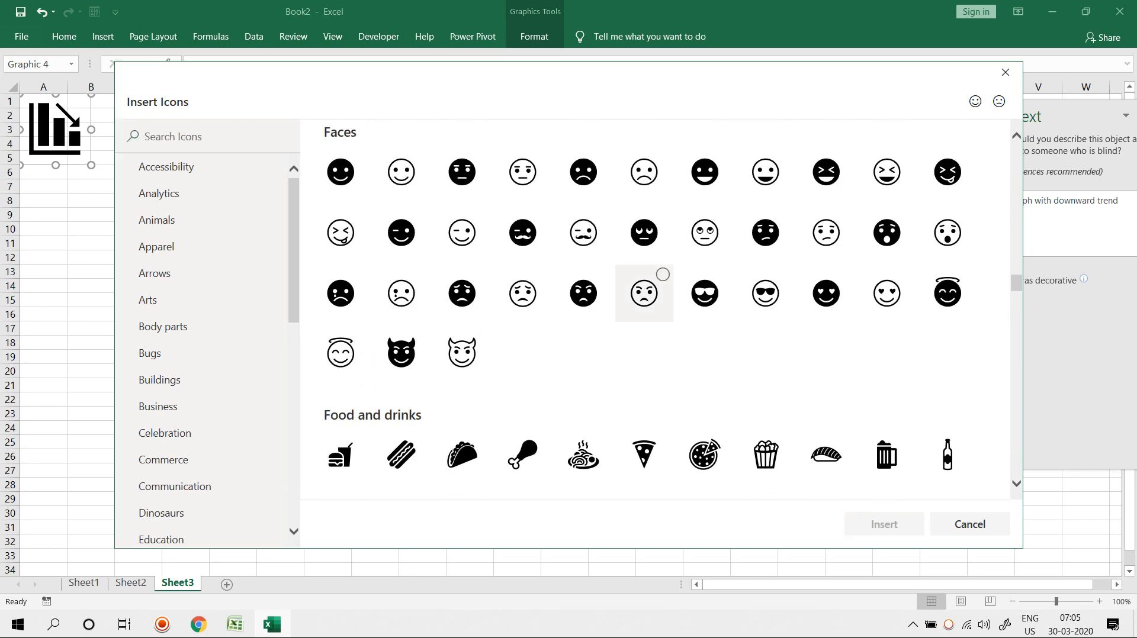
left_click_drag(56, 130, 313, 259)
left_click(612, 343)
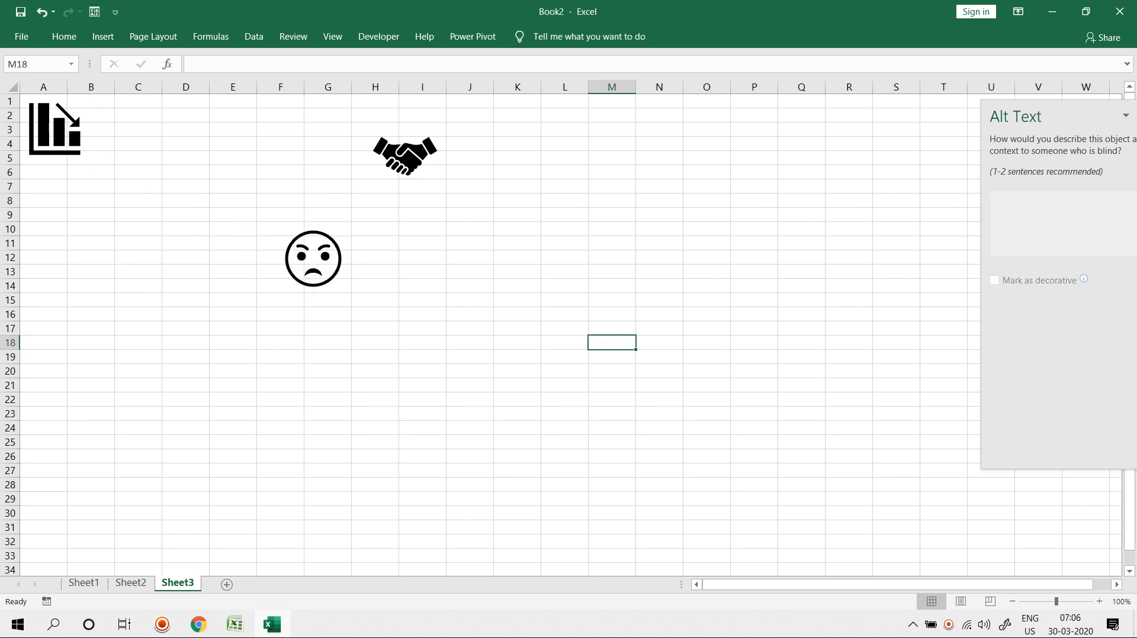
Fill the angry face icon with the standard orange colour, and recolour it with a black preset graphics style.
left_click(313, 259)
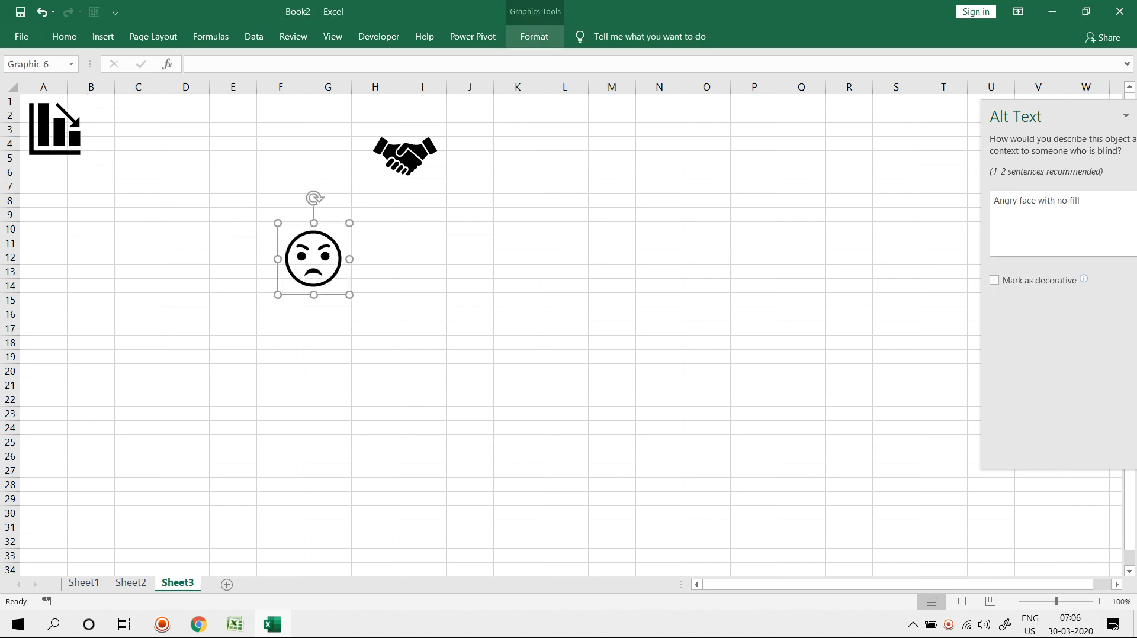
left_click(534, 37)
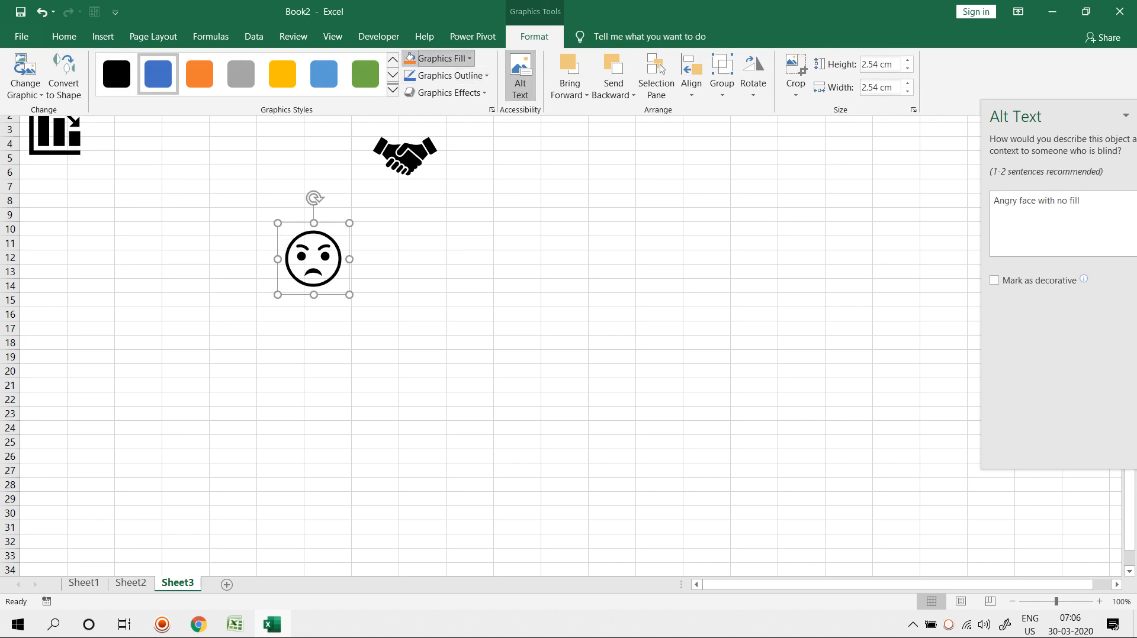
left_click(438, 58)
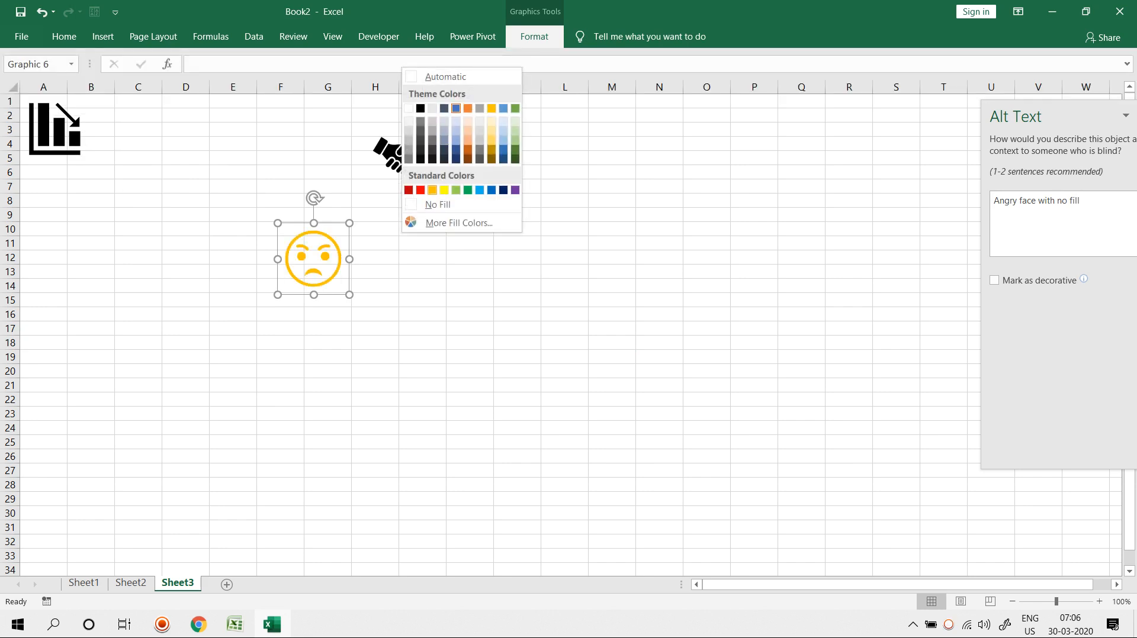
left_click(432, 190)
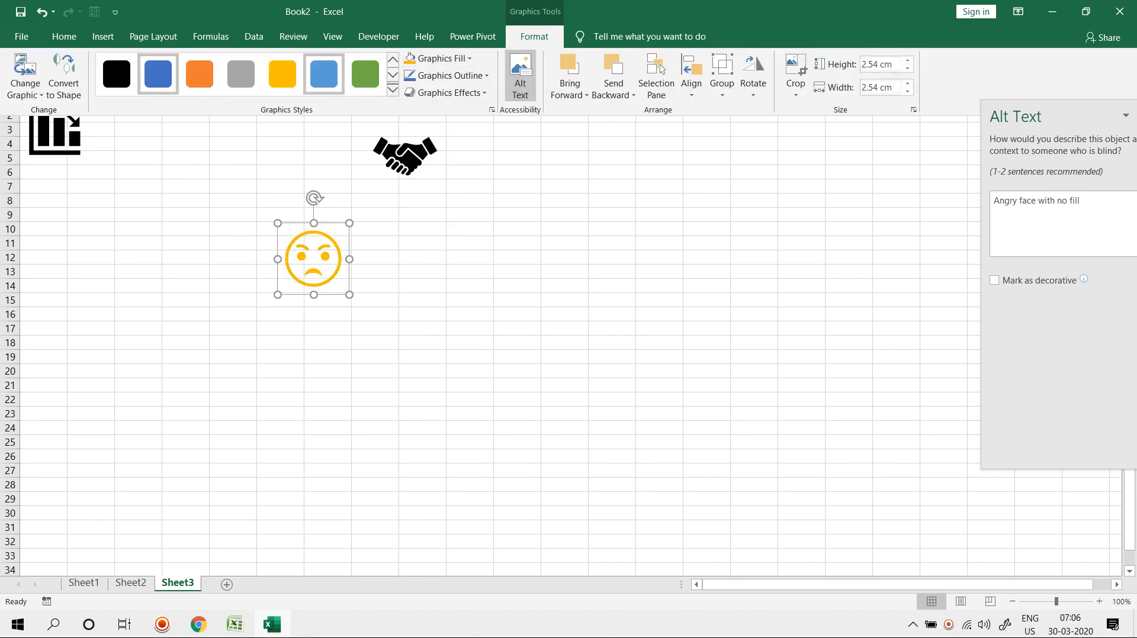
left_click(392, 89)
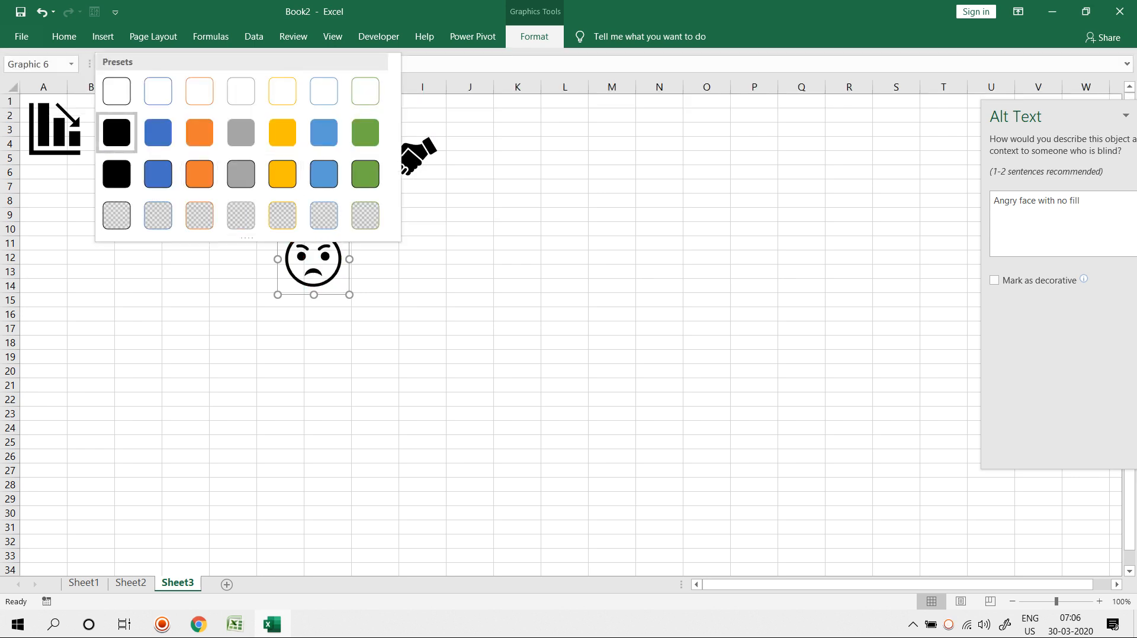
left_click(117, 91)
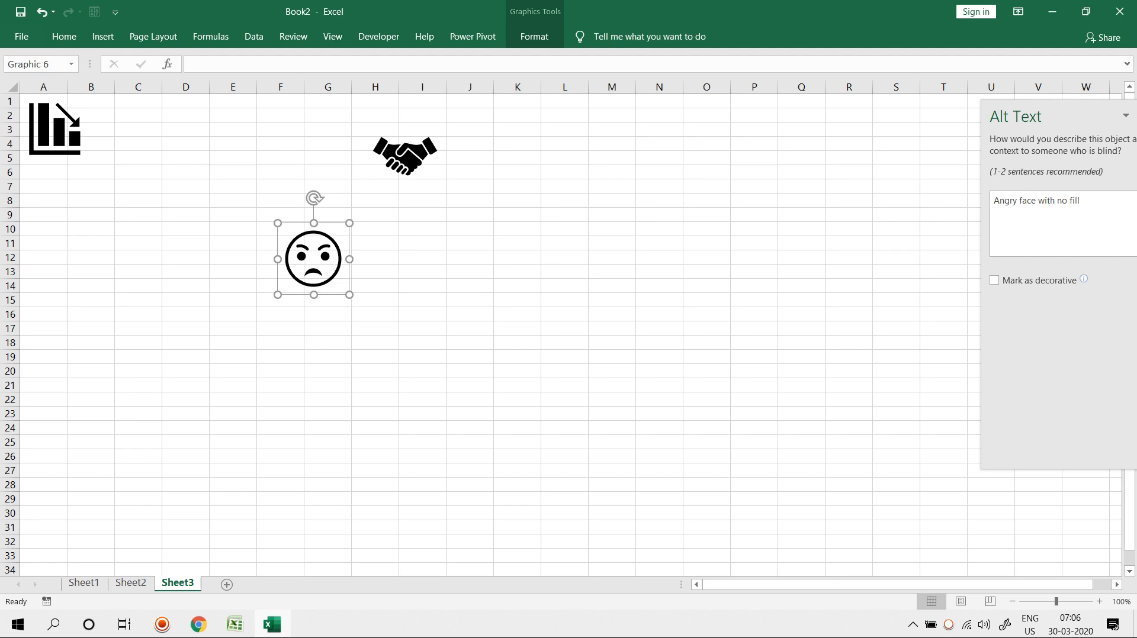
Insert the online 3D model of the emoji with red glasses from the Emoji category.
left_click(103, 36)
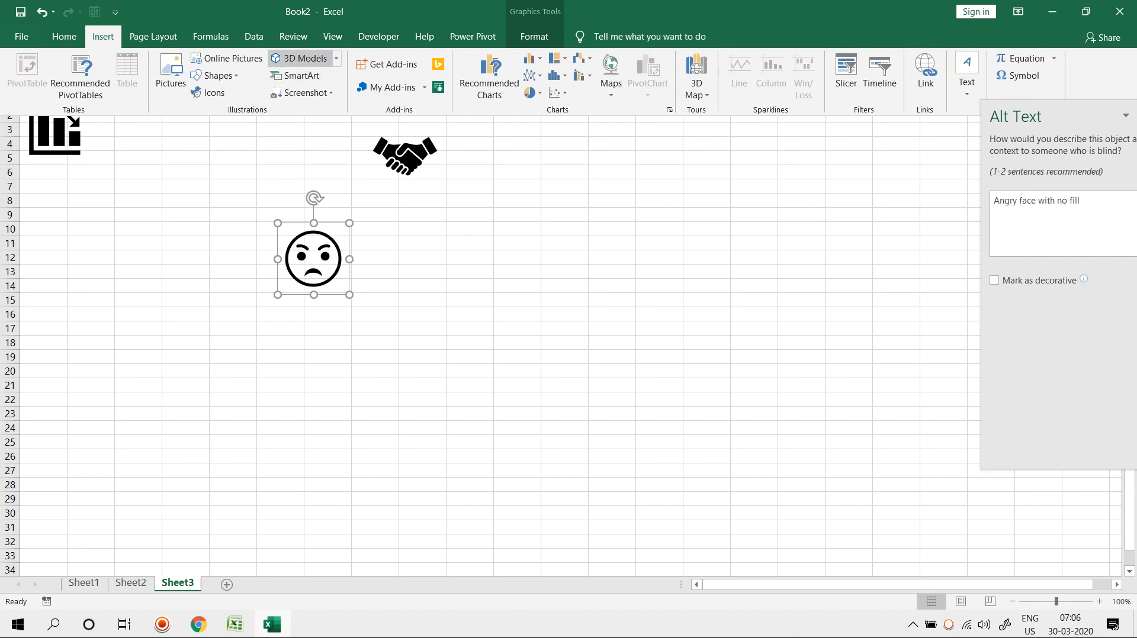
left_click(299, 58)
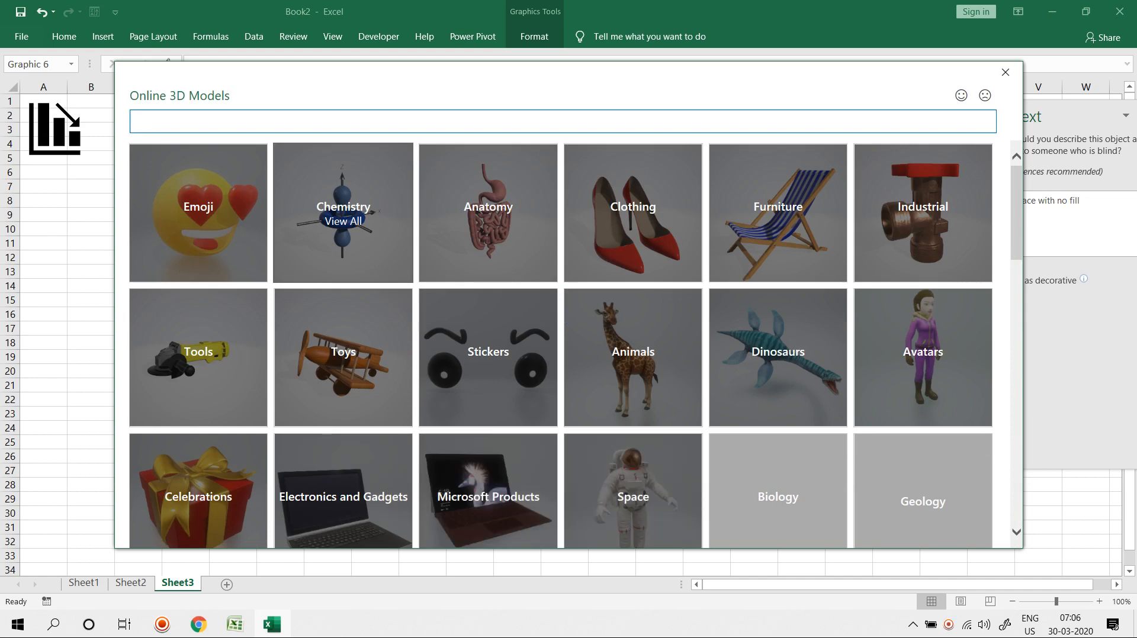
left_click(199, 214)
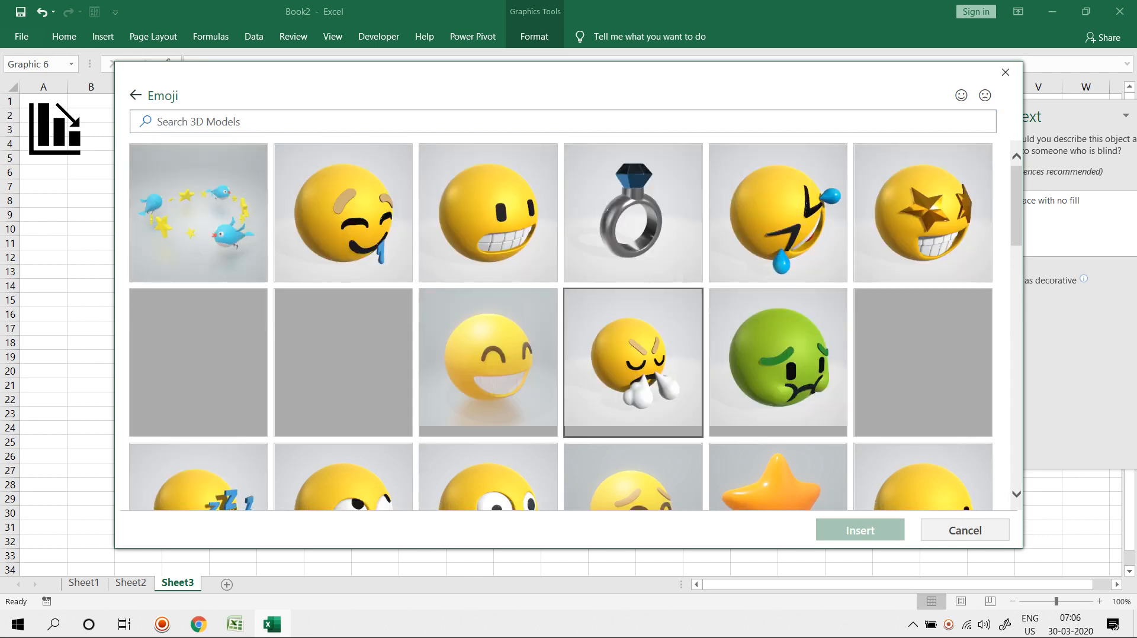
scroll(575, 326, "down", 2)
scroll(633, 266, "down", 10)
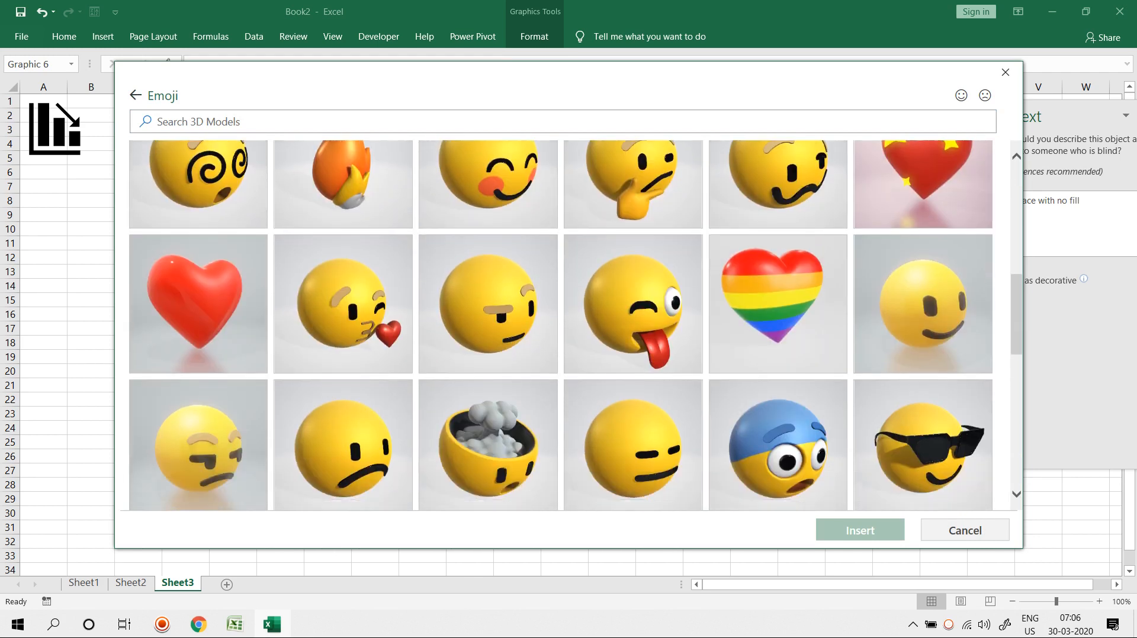
scroll(574, 326, "down", 6)
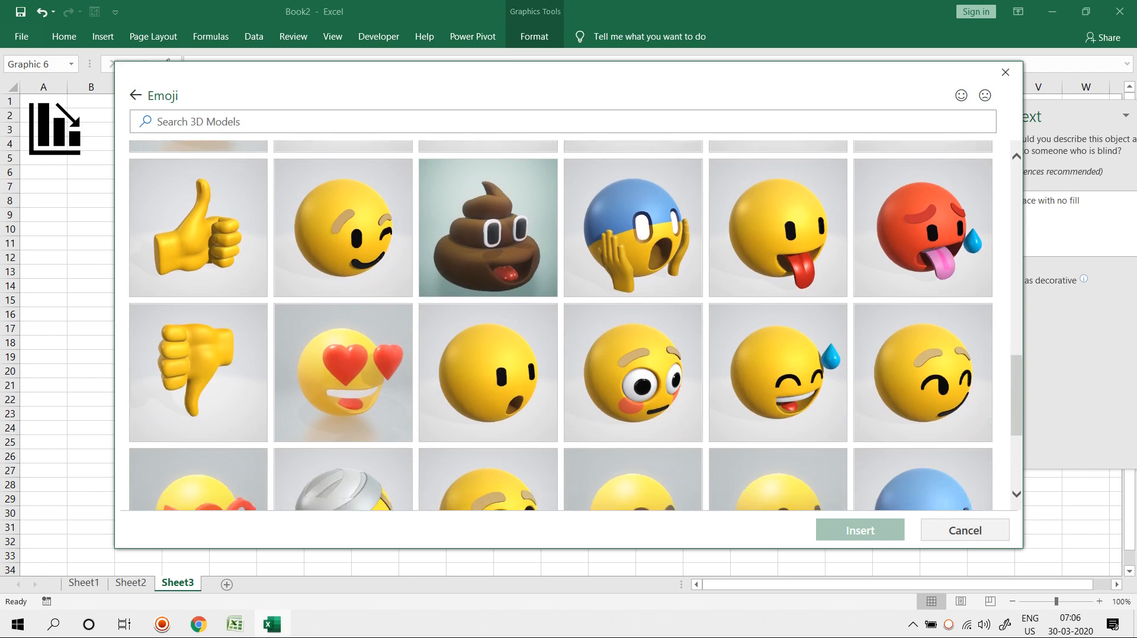
scroll(575, 326, "down", 2)
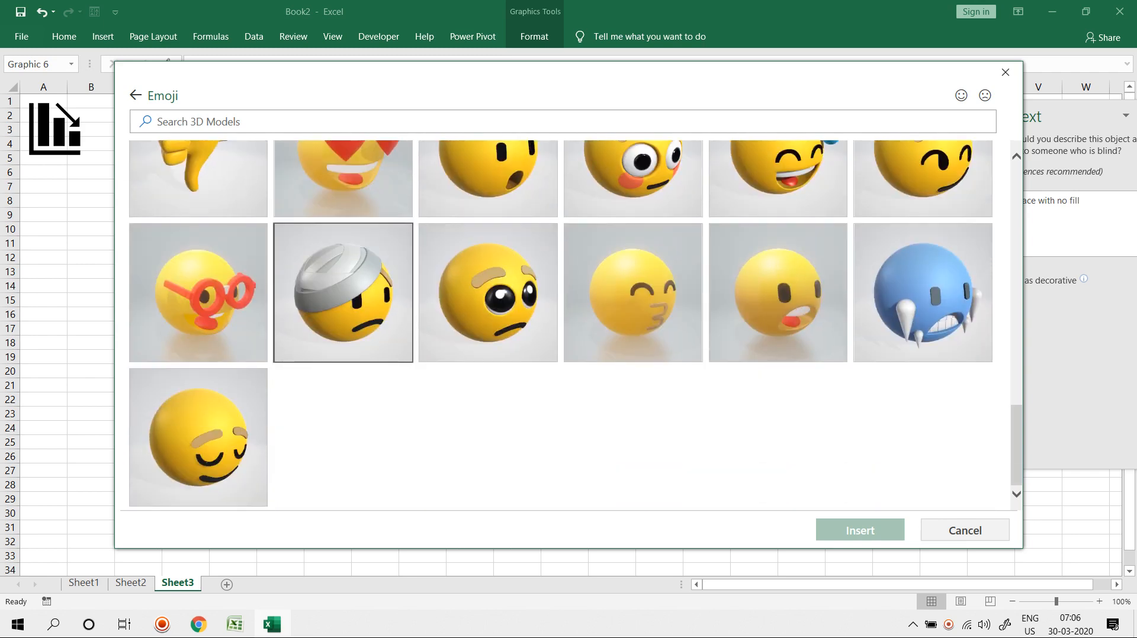
left_click(199, 293)
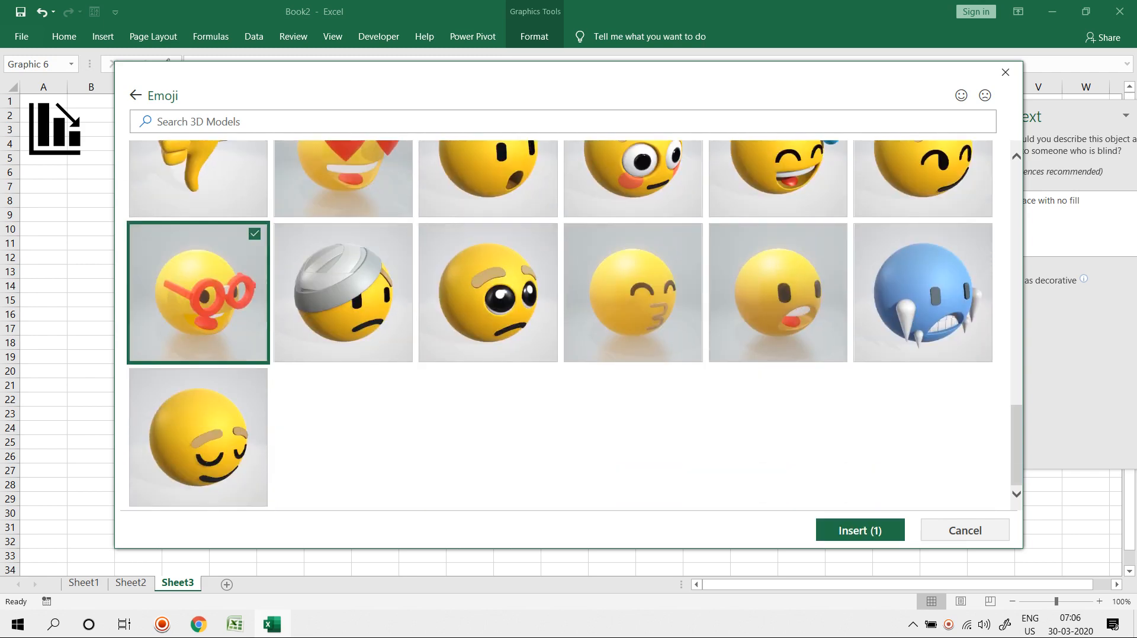
left_click(860, 530)
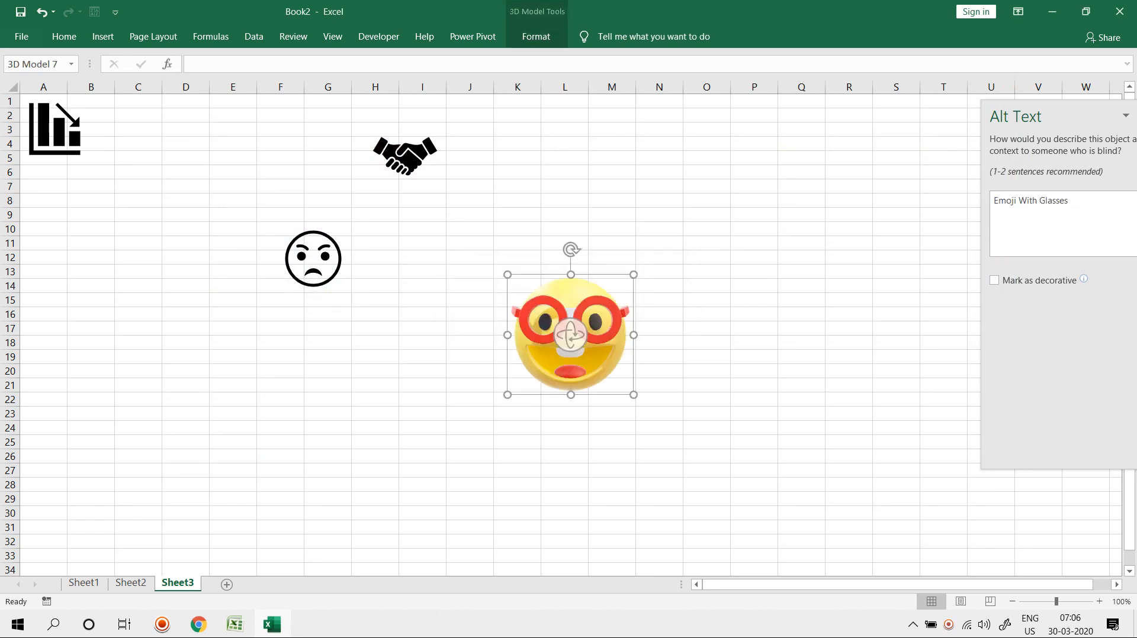
left_click(706, 400)
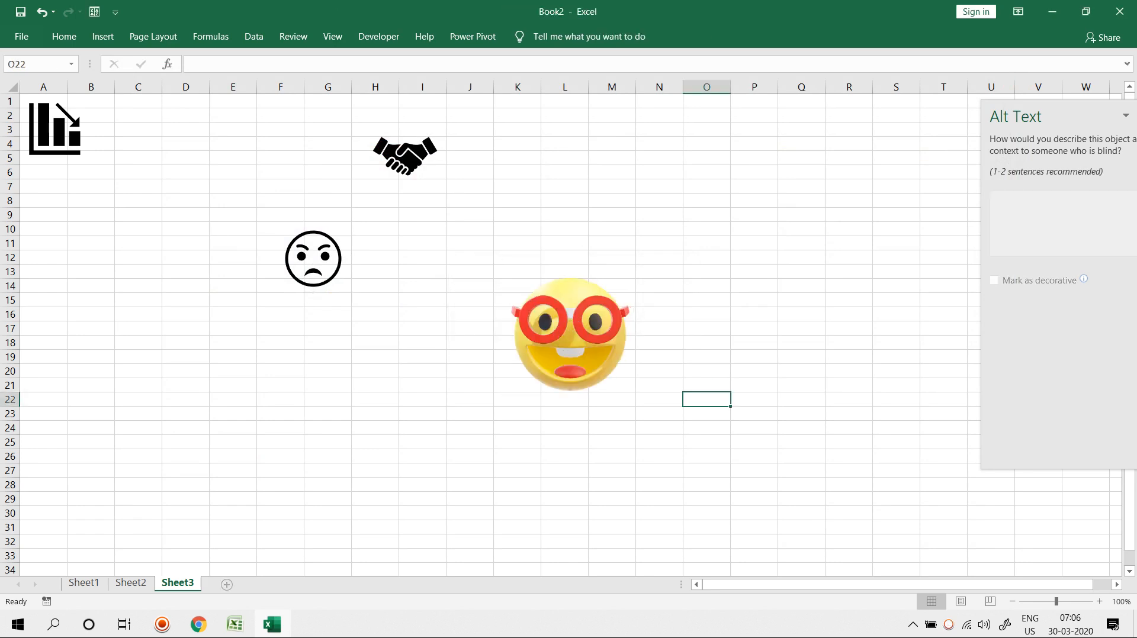
Add a new worksheet and insert the blue-keyboard laptop from the Microsoft Products category of the online 3D models.
left_click(227, 585)
left_click(103, 37)
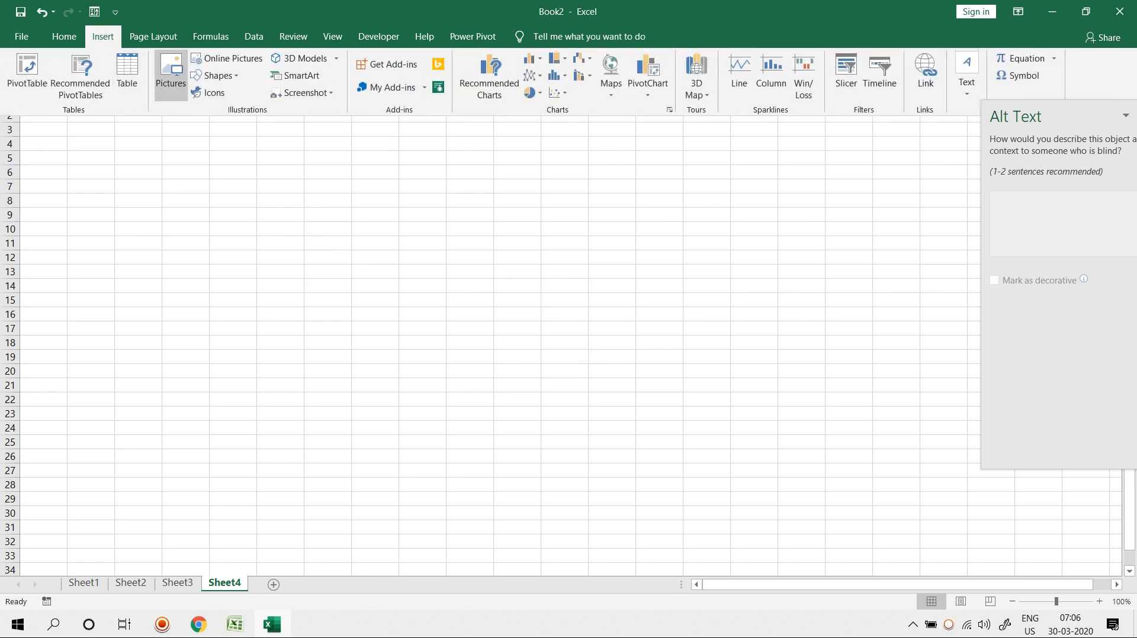
left_click(301, 58)
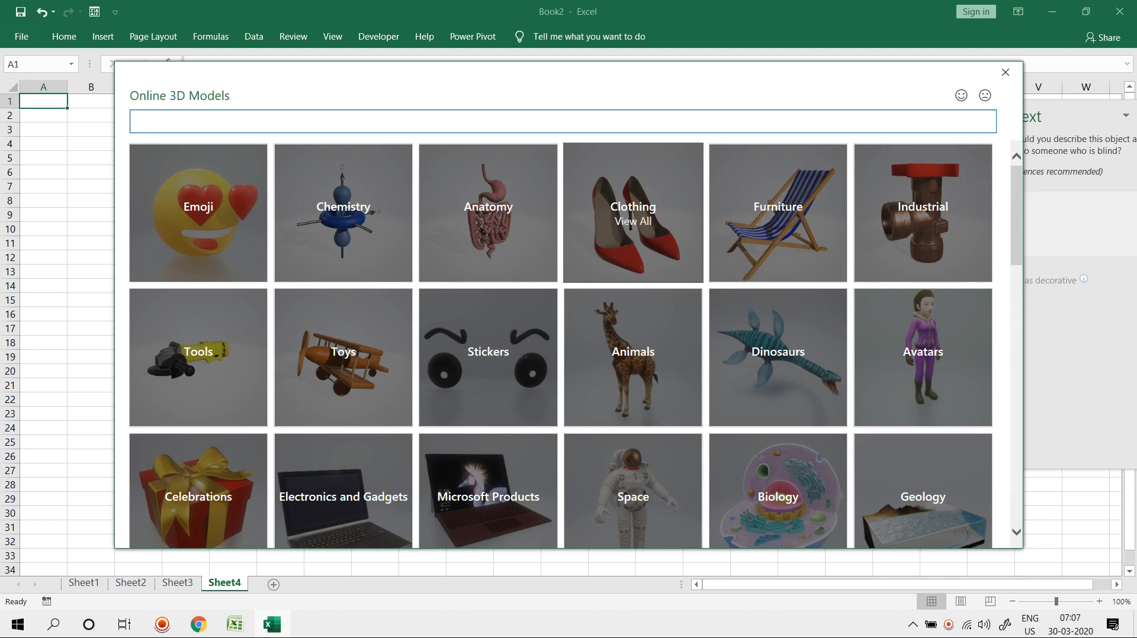
scroll(633, 267, "down", 1)
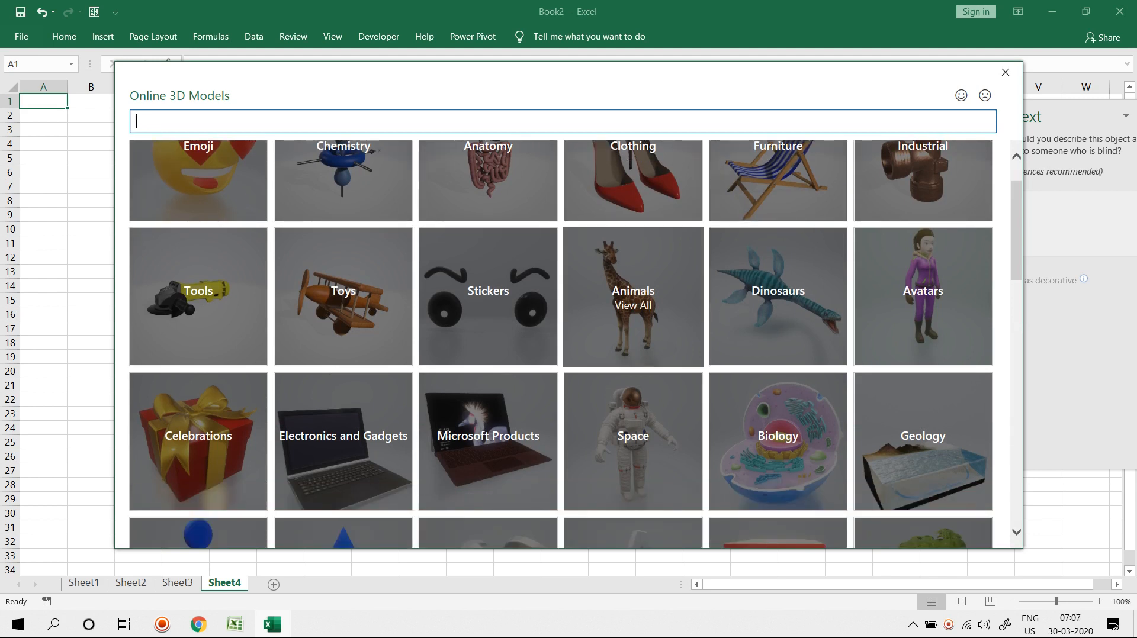
scroll(633, 267, "down", 2)
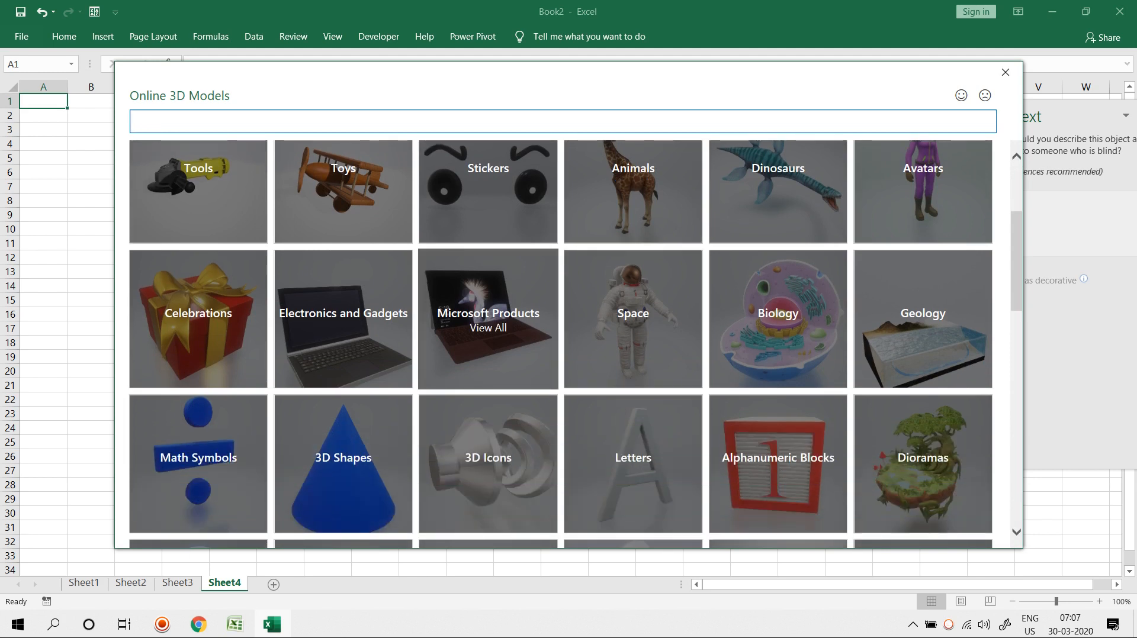
left_click(488, 320)
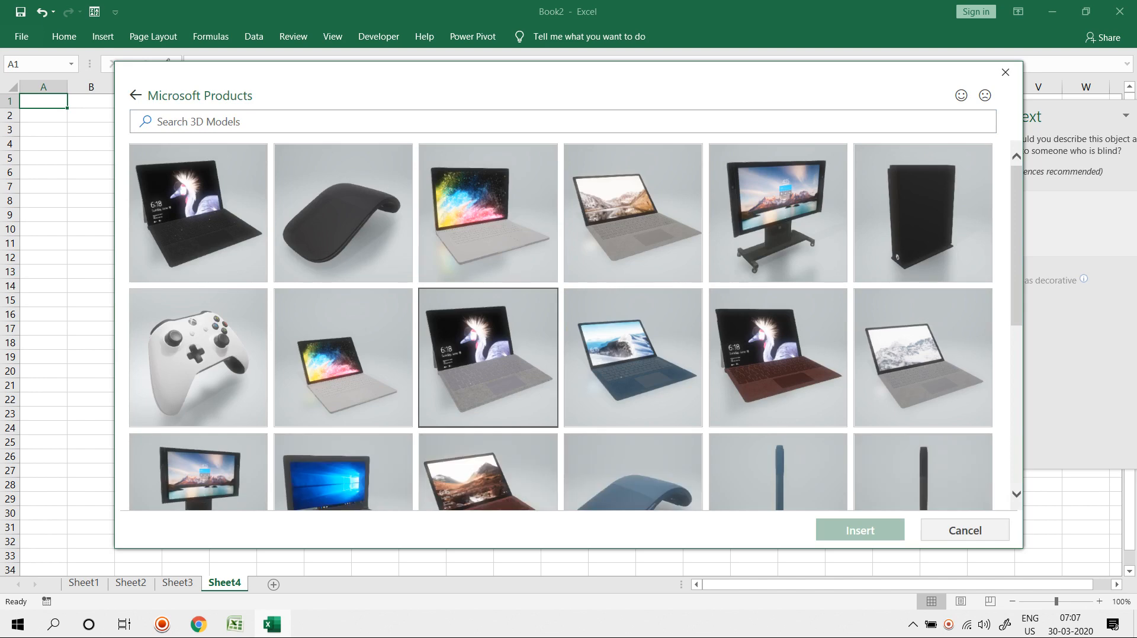
scroll(488, 357, "down", 5)
scroll(488, 320, "up", 2)
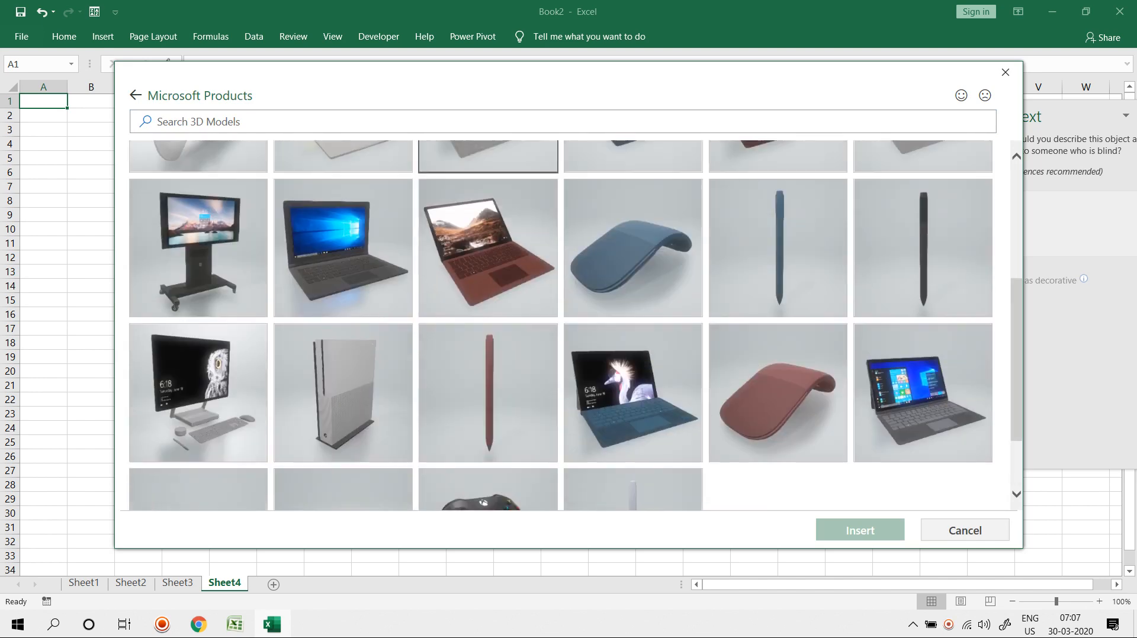
left_click(633, 405)
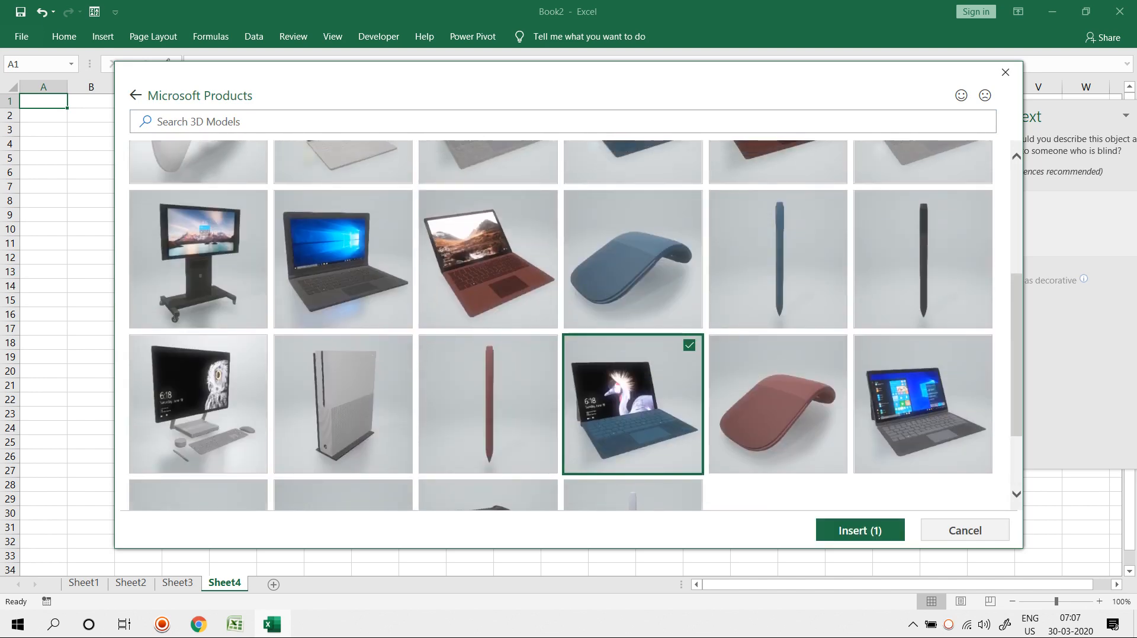
left_click(860, 531)
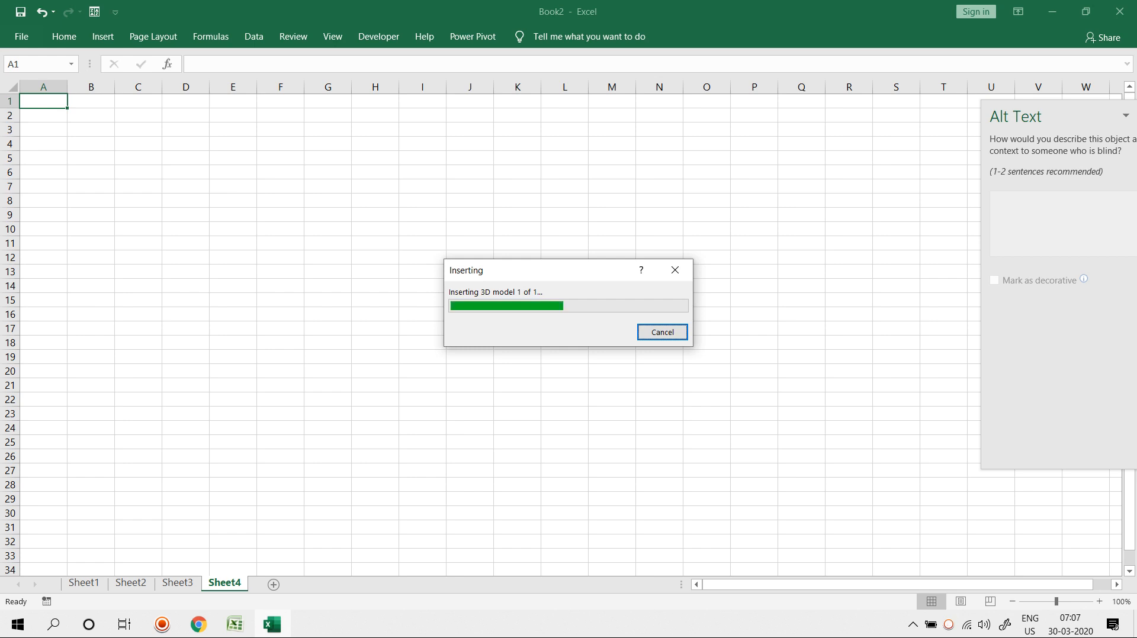
Enlarge the laptop 3D model and position it front-facing across about columns E to P, rows 10 to 30.
left_click(375, 300)
left_click_drag(570, 346, 497, 220)
left_click_drag(584, 264, 783, 393)
left_click_drag(604, 284, 624, 411)
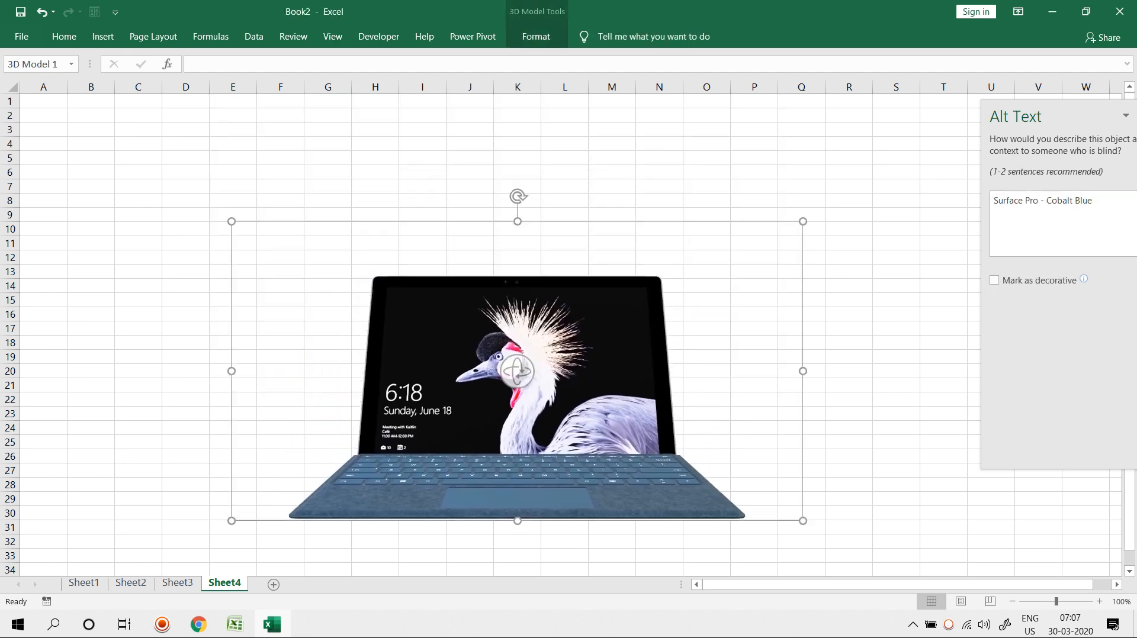
left_click(138, 385)
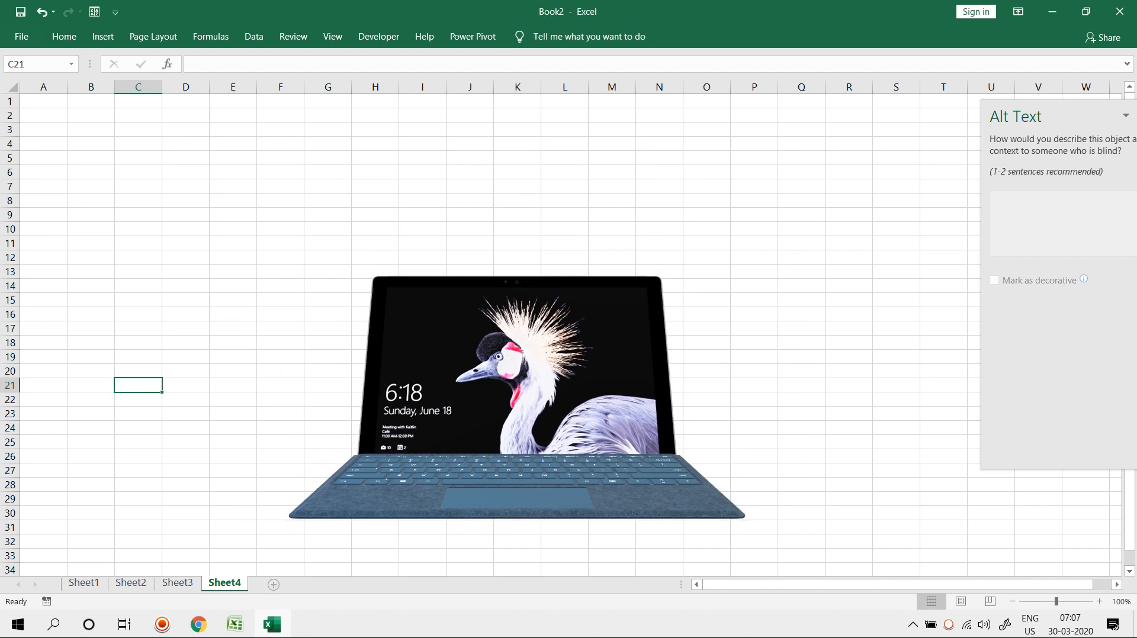
Add a new worksheet in Book2, and paste a full-screen capture at cell I4 on Sheet6 of Book1.
left_click(274, 585)
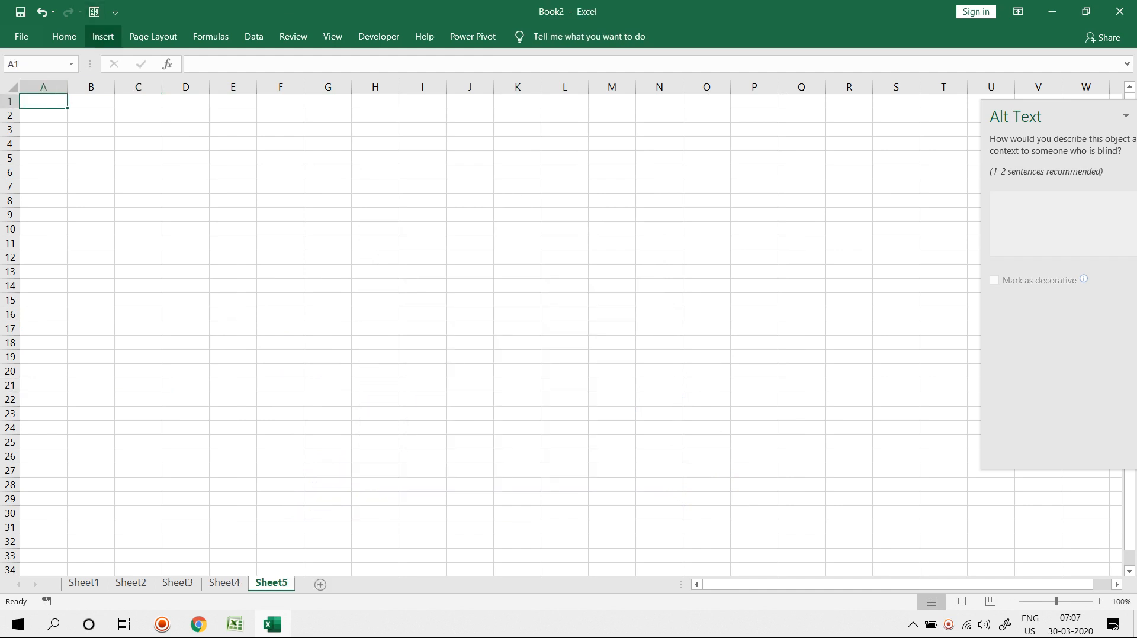
left_click(103, 37)
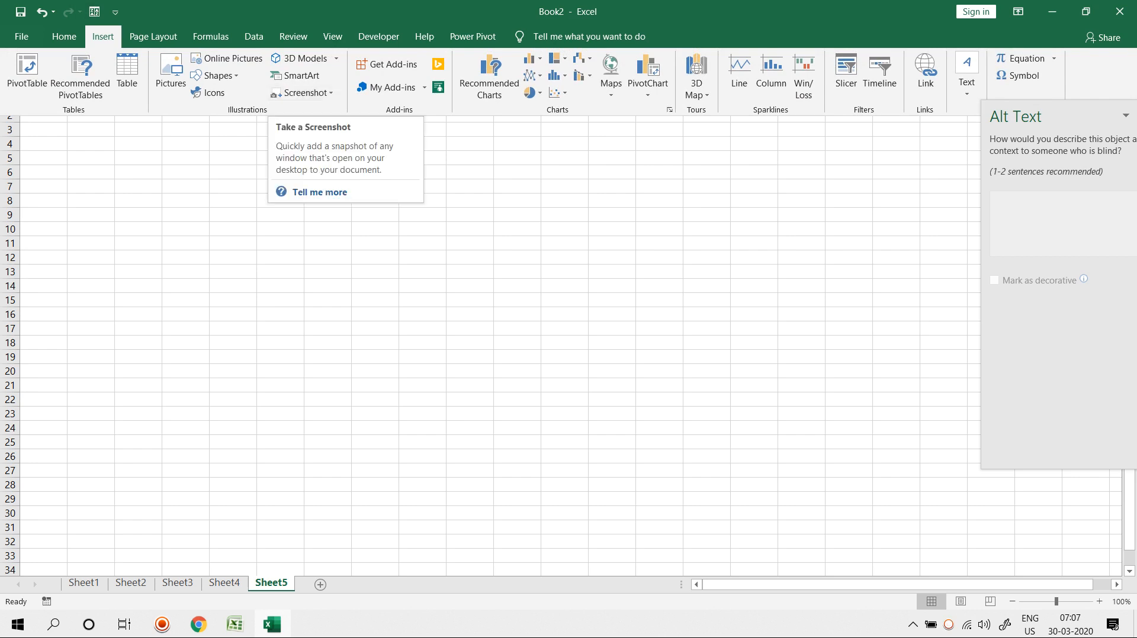
key("alt+Tab")
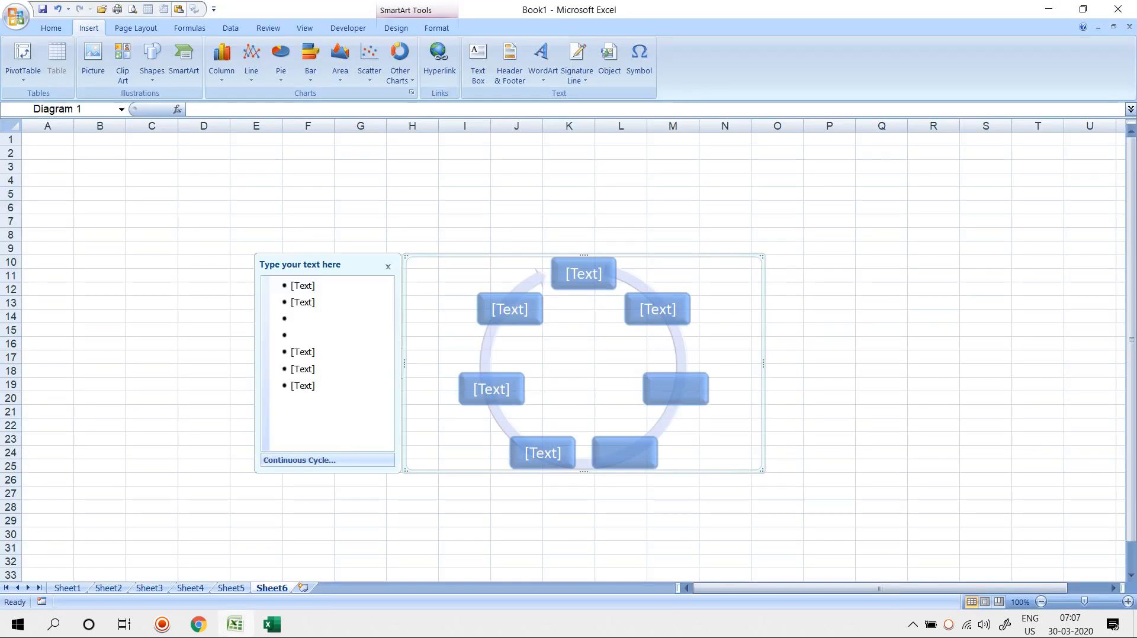
left_click(464, 180)
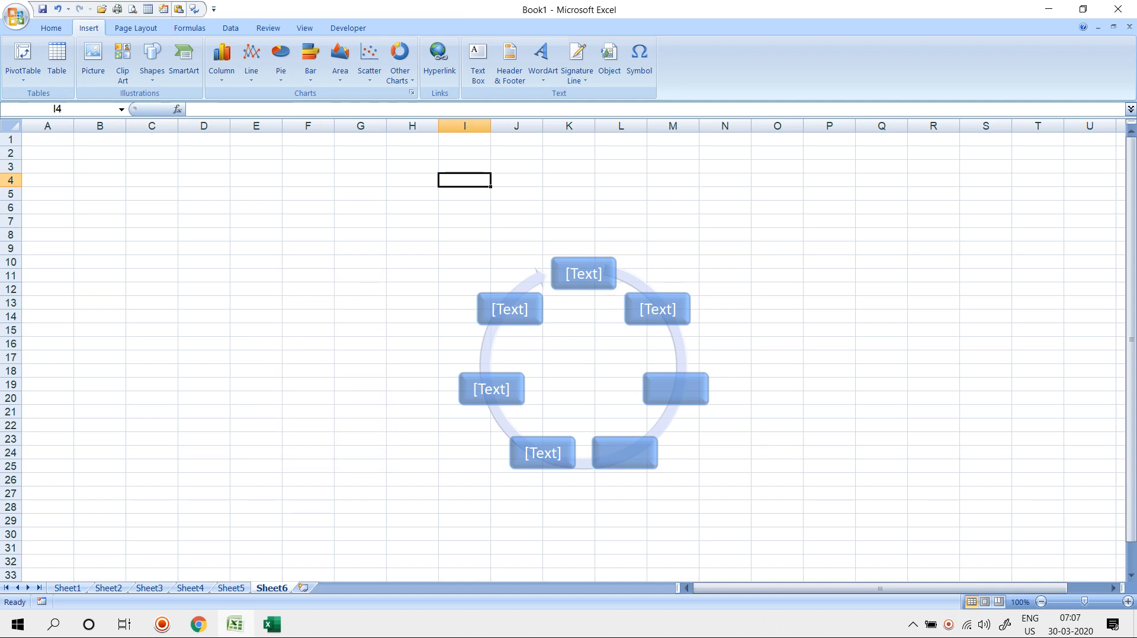
key("ctrl+v")
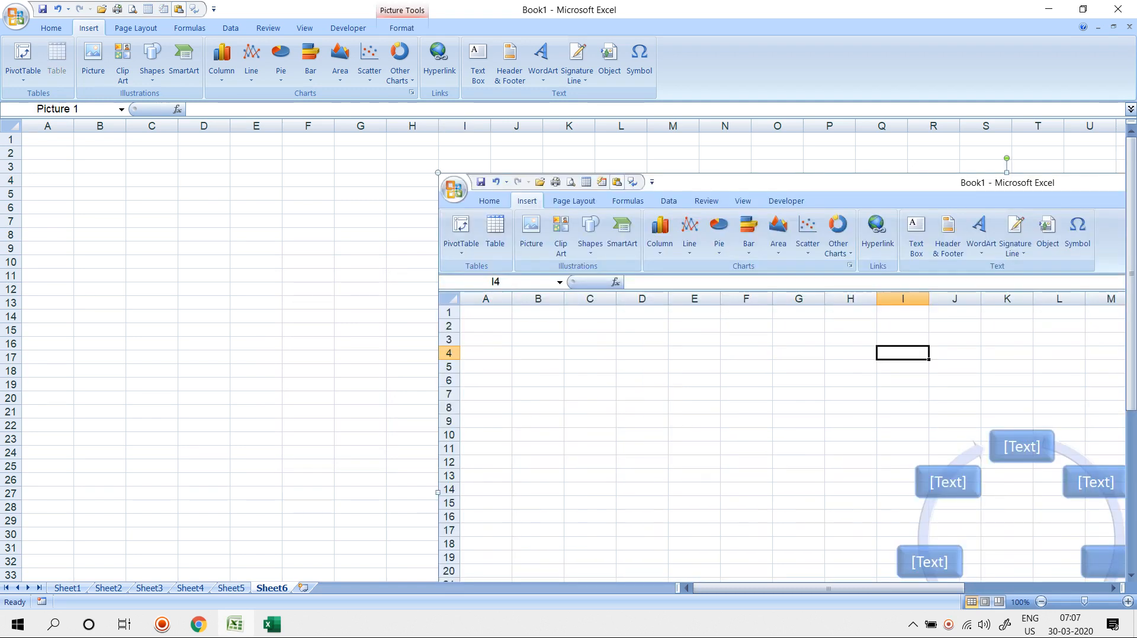
Launch the On-Screen Keyboard through the Run dialog, locate its Print Screen key, and close it.
key("super+r")
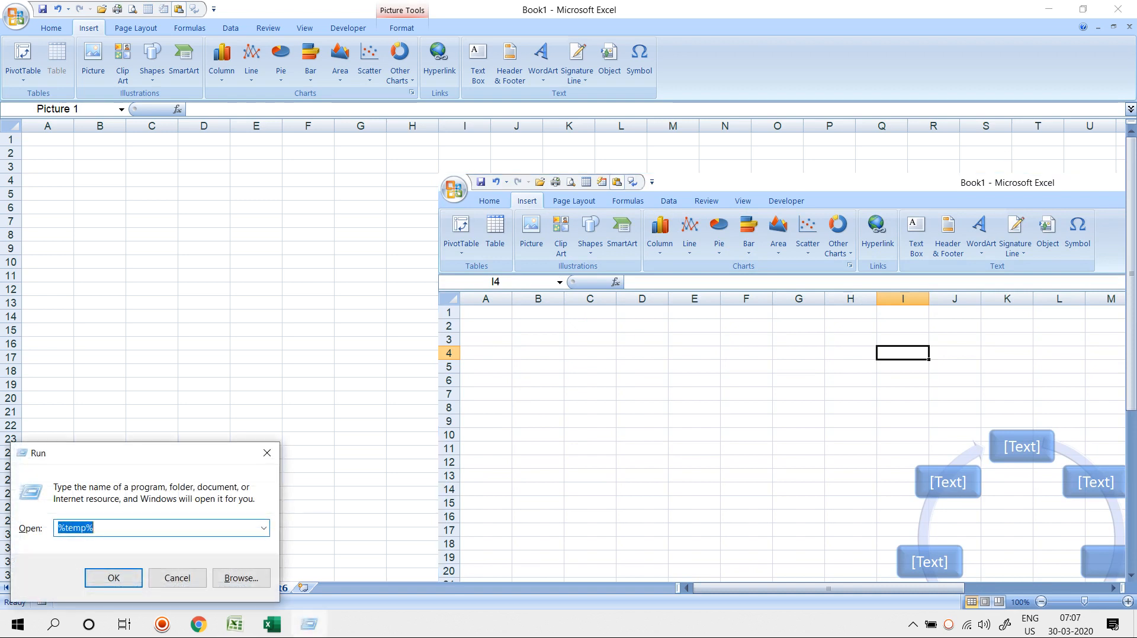
type("OS")
key("Down")
key("Return")
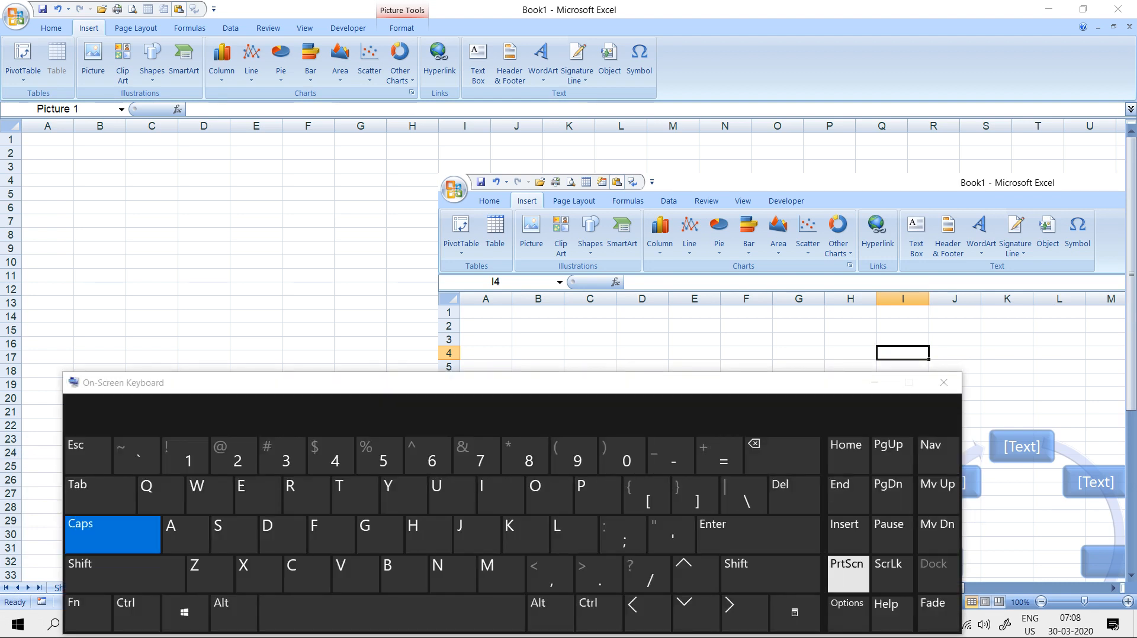
left_click(944, 382)
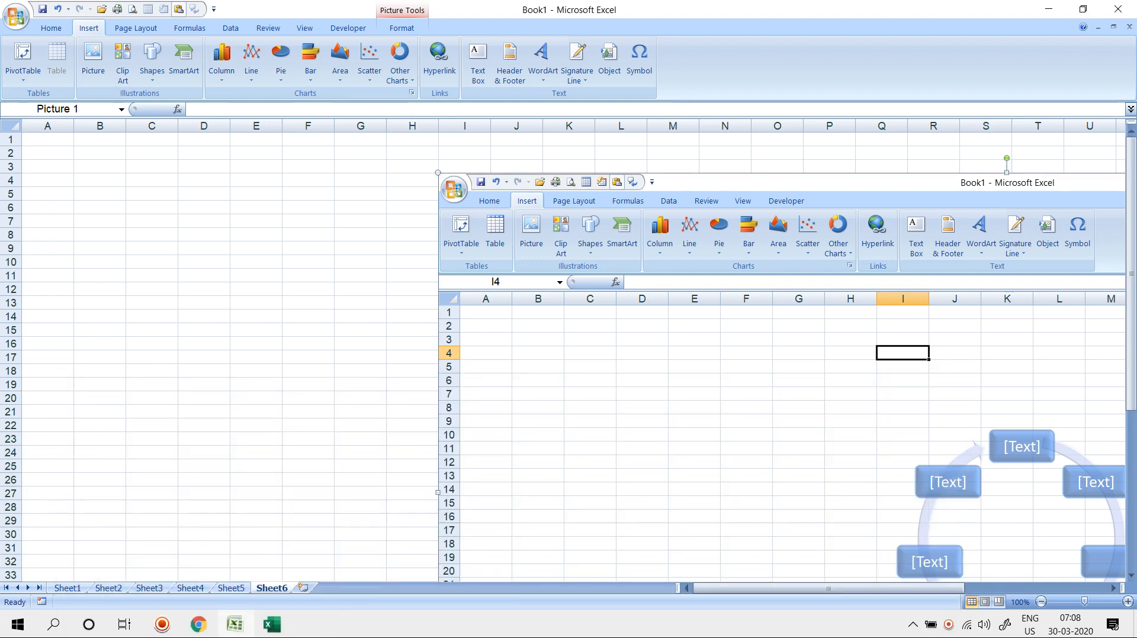
Add a new worksheet in Book1 and fill the range D7:K18 with grey.
left_click(304, 588)
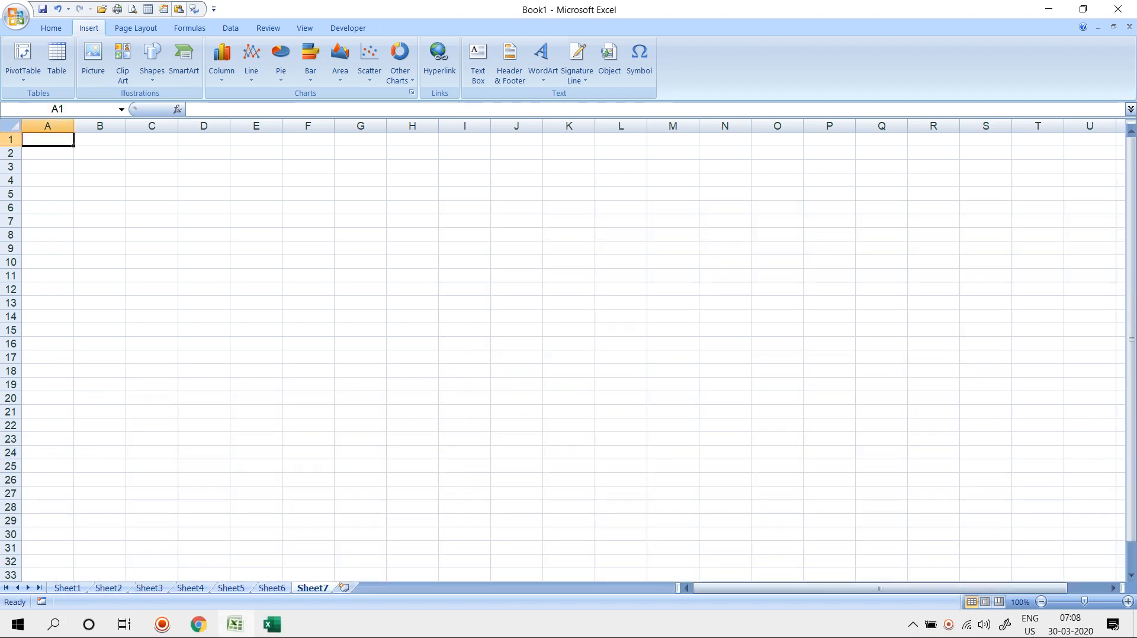
key("alt+Tab")
key("alt+Tab")
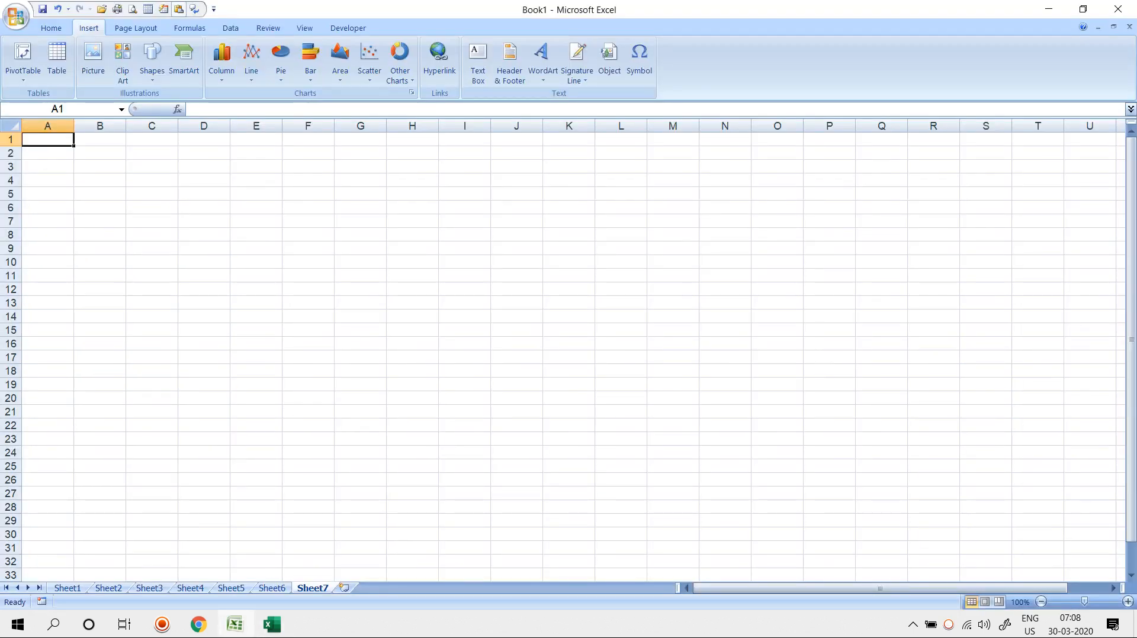
left_click(204, 263)
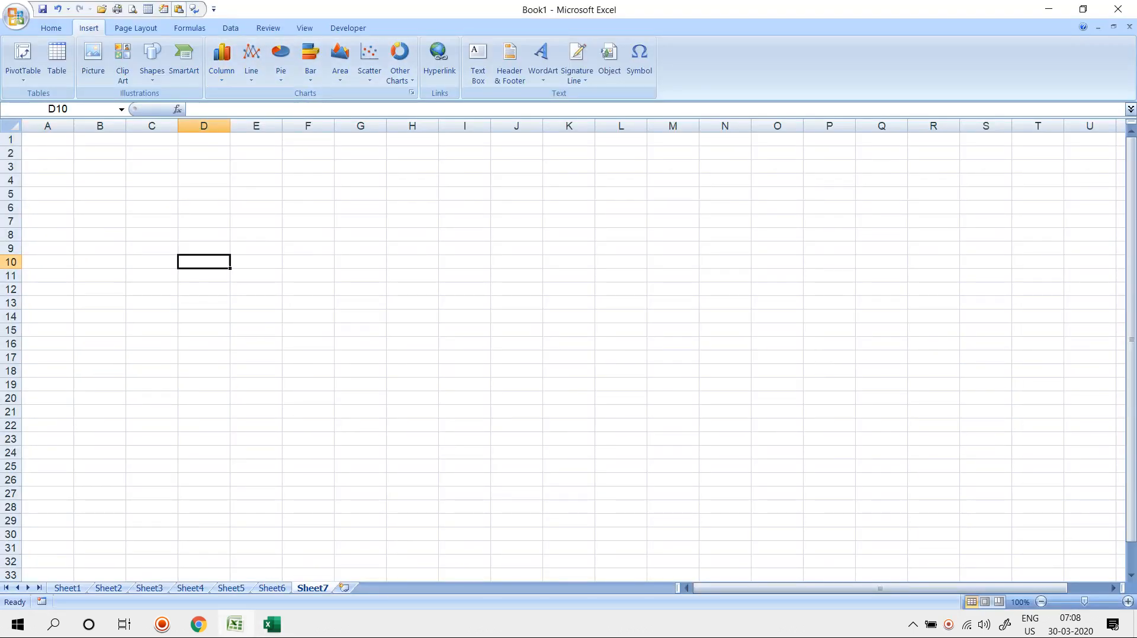
left_click_drag(204, 222, 568, 371)
left_click(51, 28)
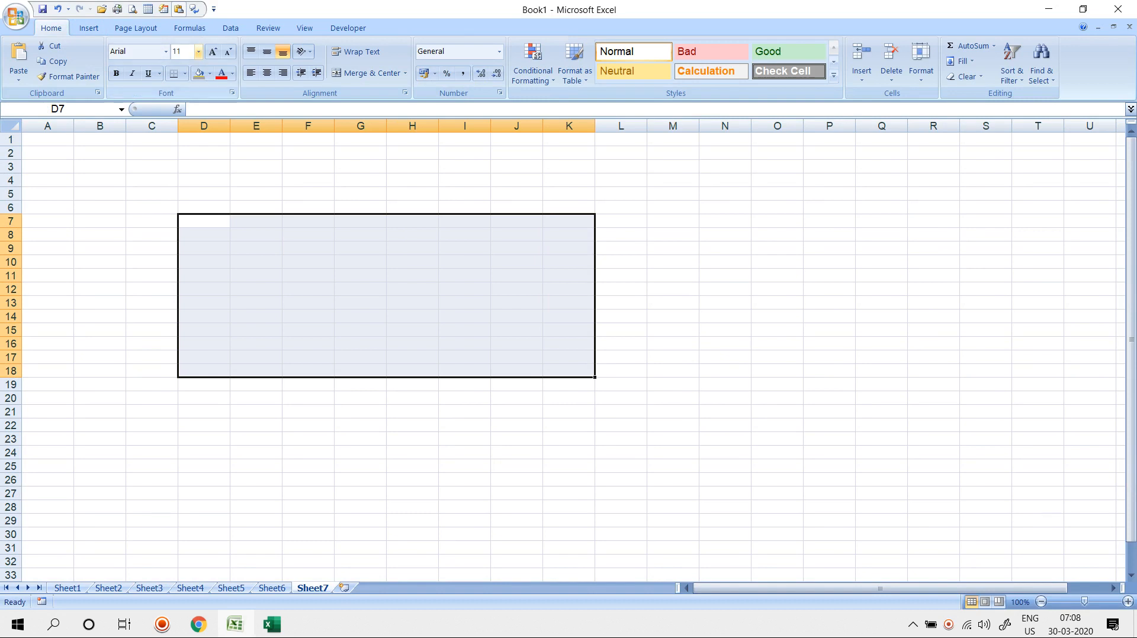
left_click(200, 73)
left_click(360, 222)
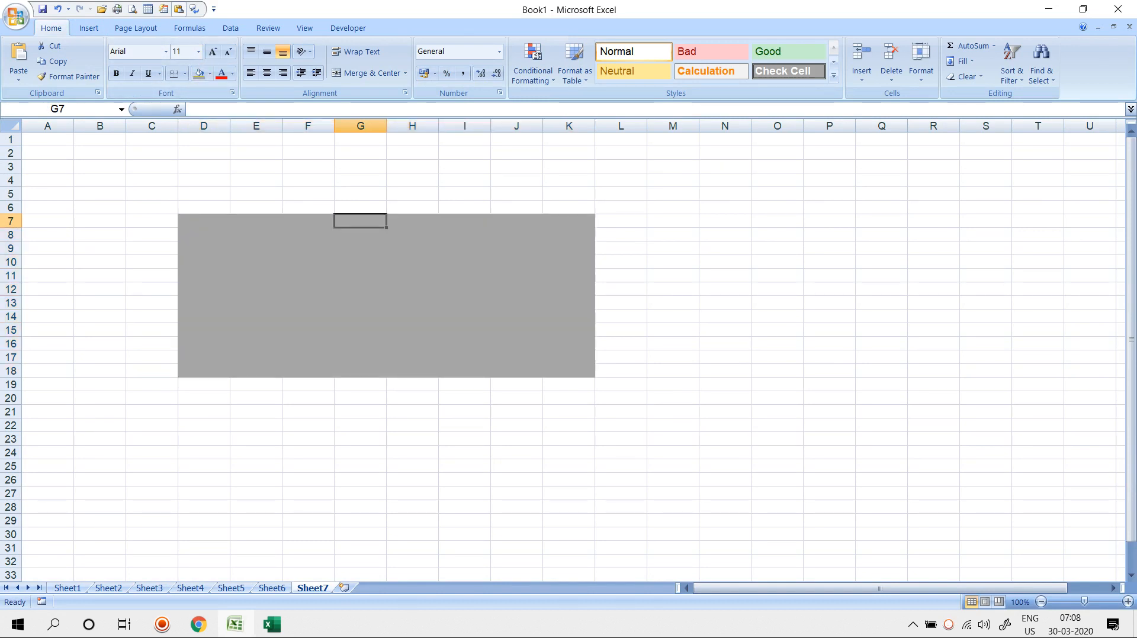
Paste the full-screen capture of the grey range, move it to around cell B1, and add another blank worksheet.
key("ctrl+v")
left_click_drag(710, 384, 450, 303)
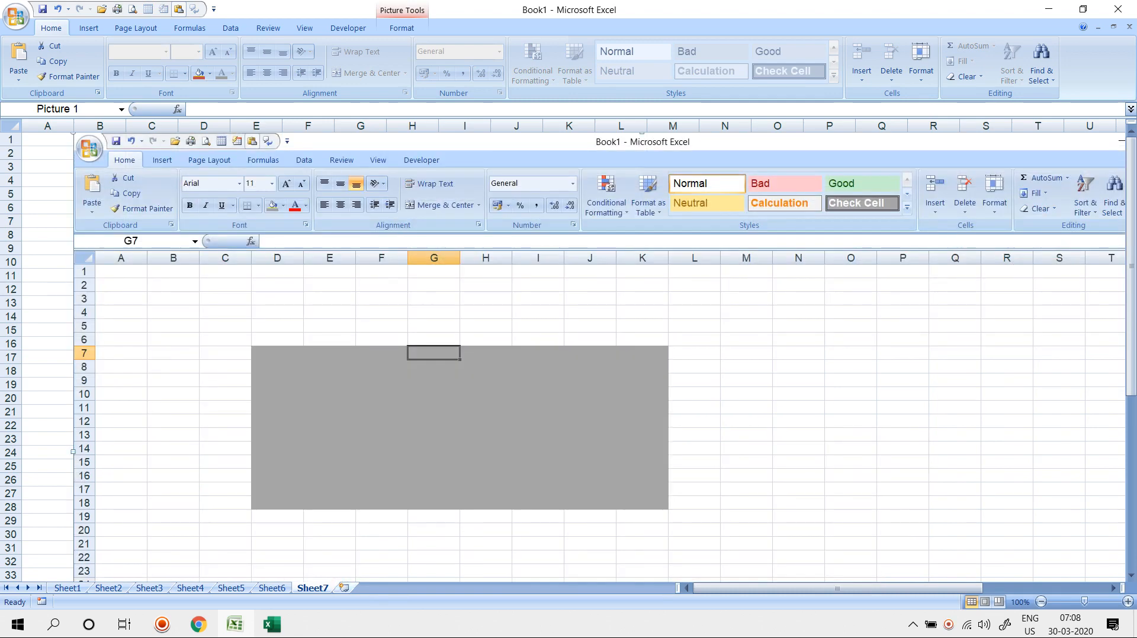
left_click(344, 588)
Switch to Book2, insert a screenshot of the Alt Text window on Sheet5, and delete it.
key("alt+Tab")
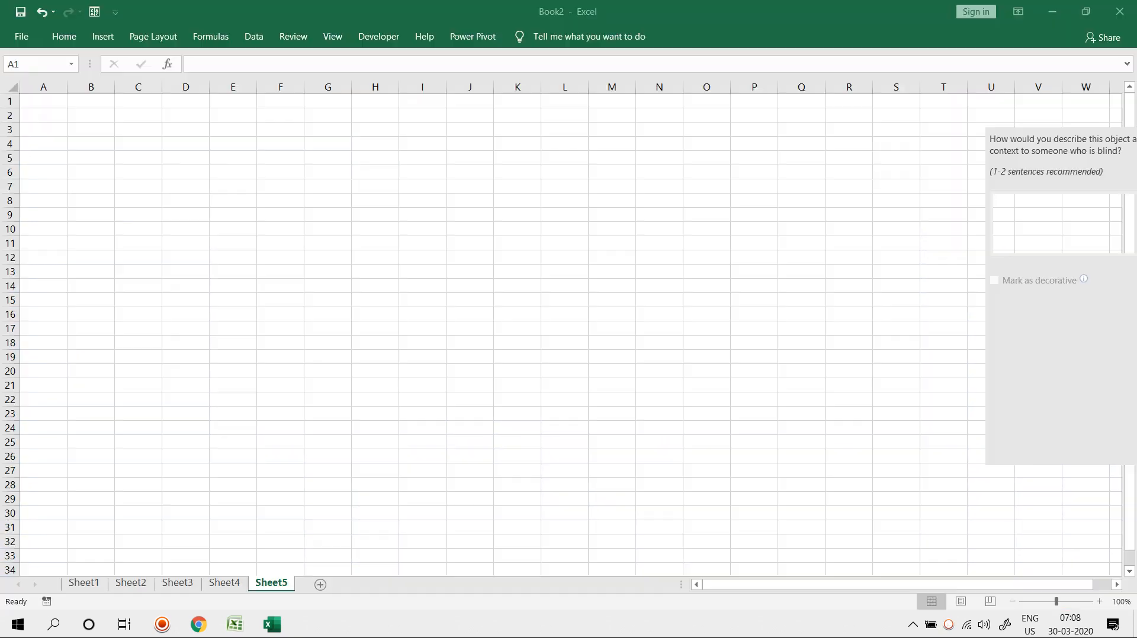
left_click(103, 36)
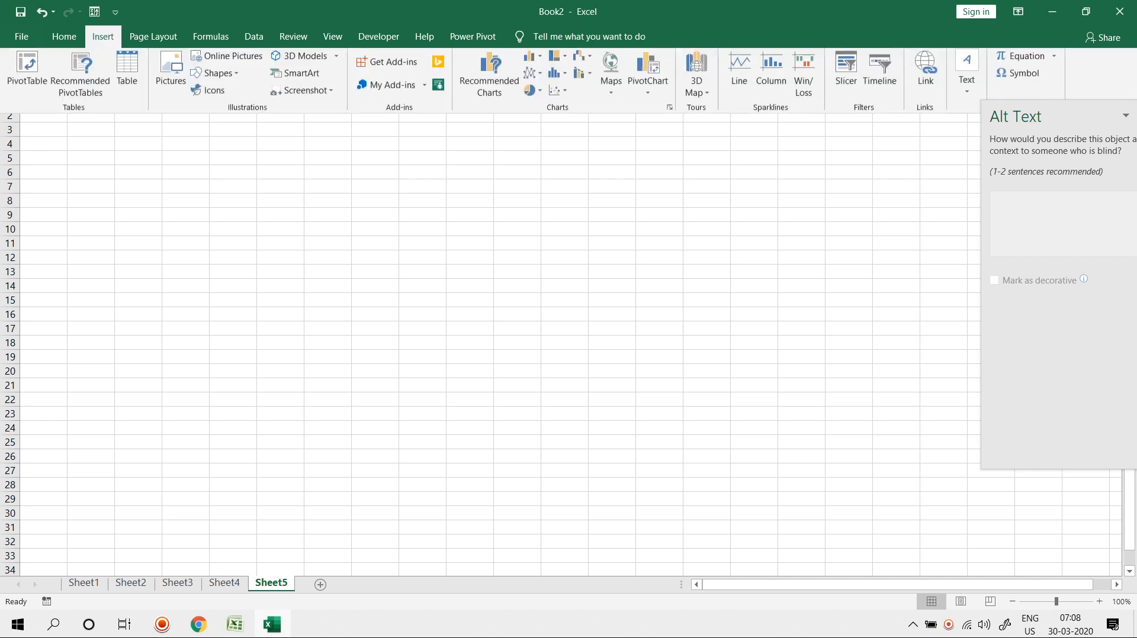
left_click(302, 92)
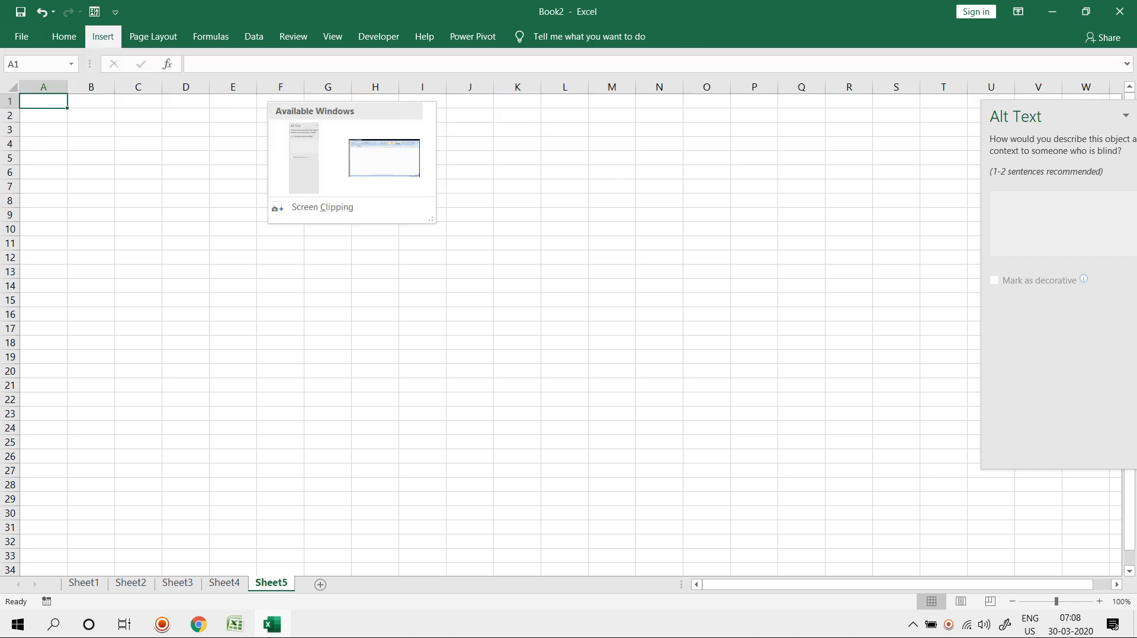
left_click(303, 158)
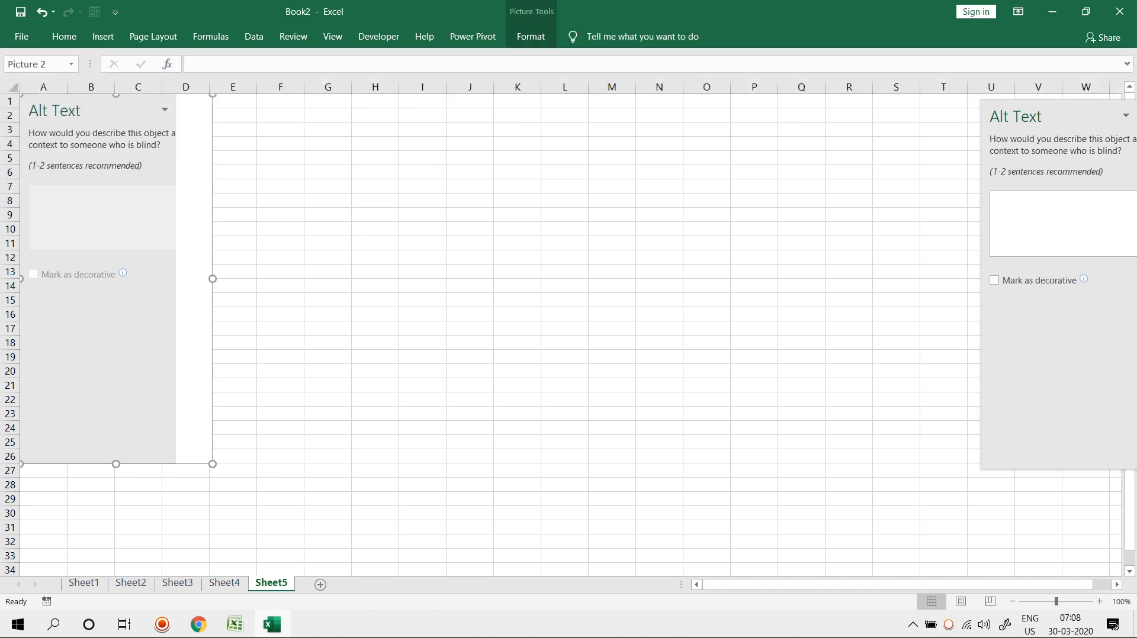
key("Delete")
left_click(103, 36)
left_click(306, 93)
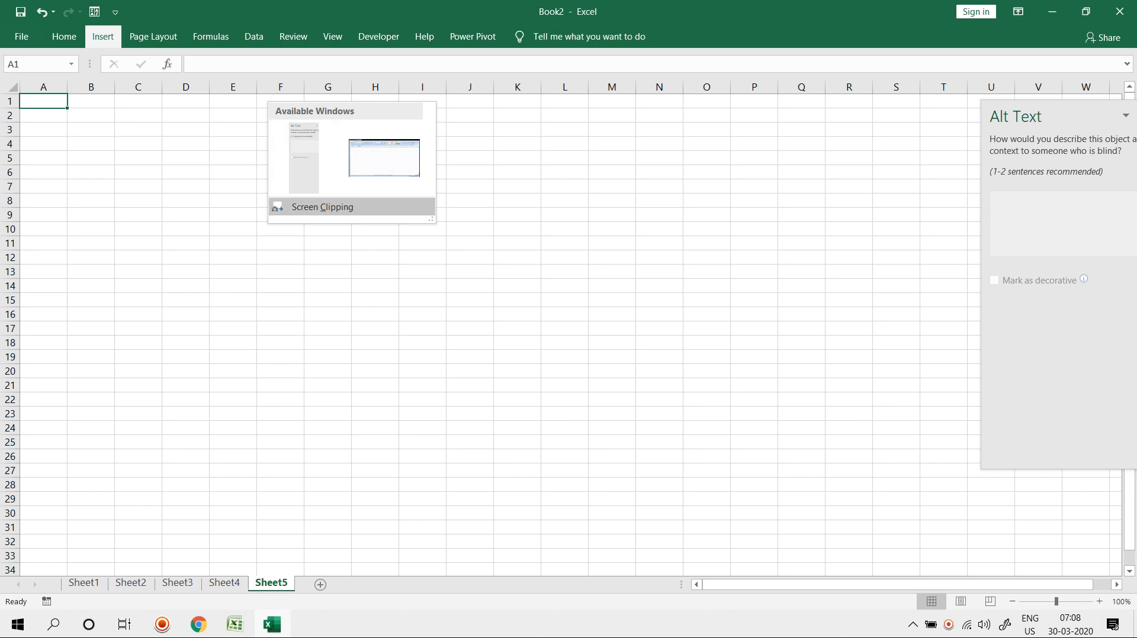
left_click(323, 208)
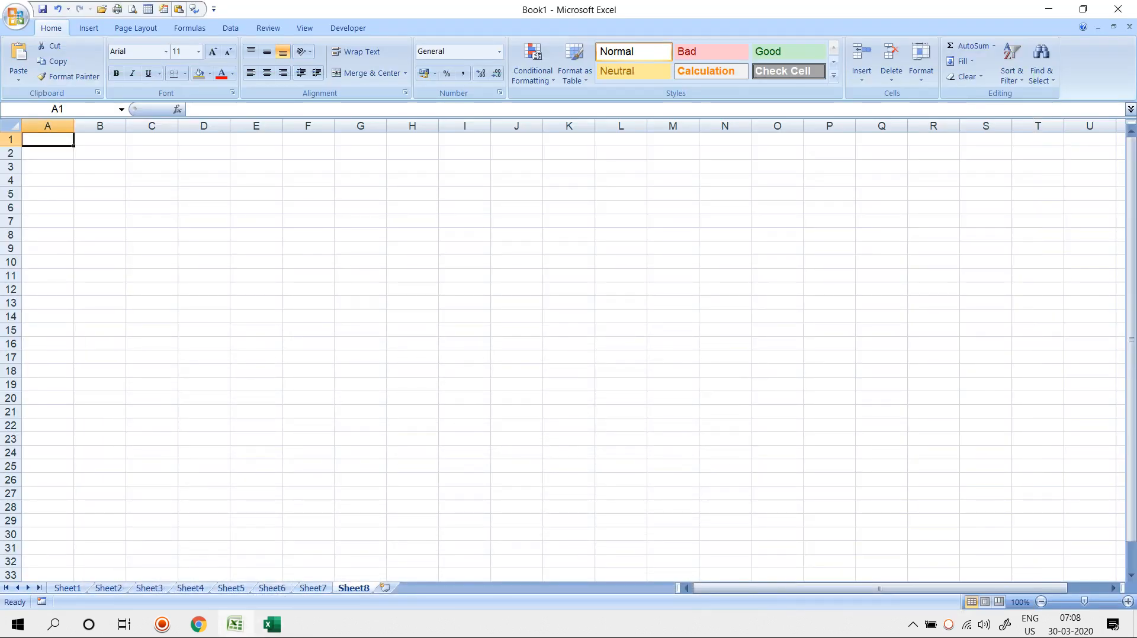
left_click(1117, 9)
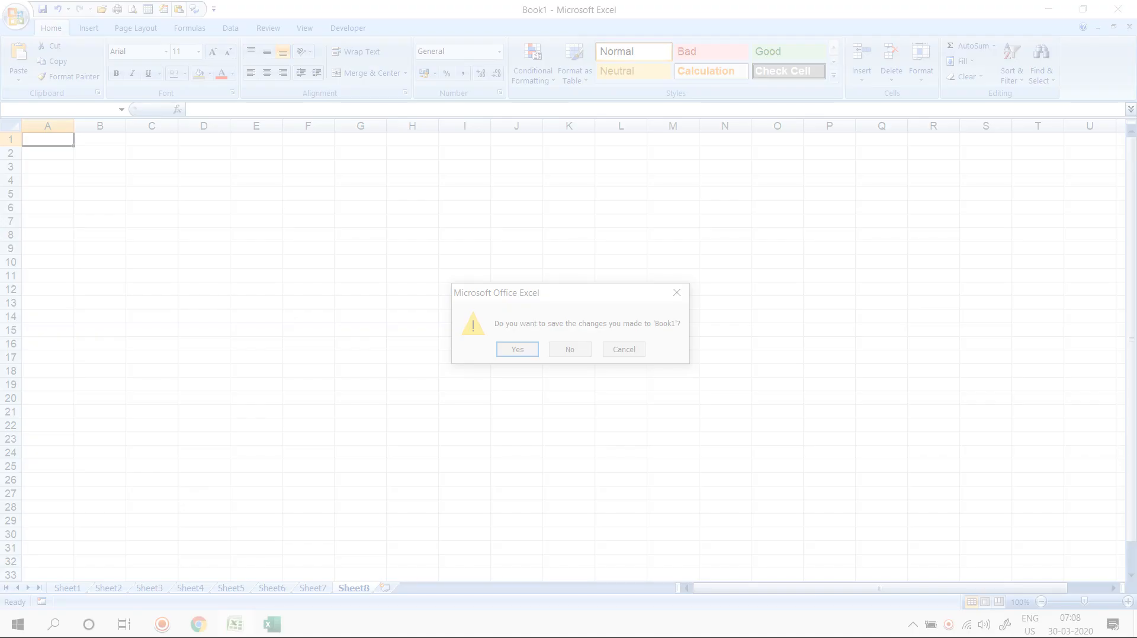
key("Escape")
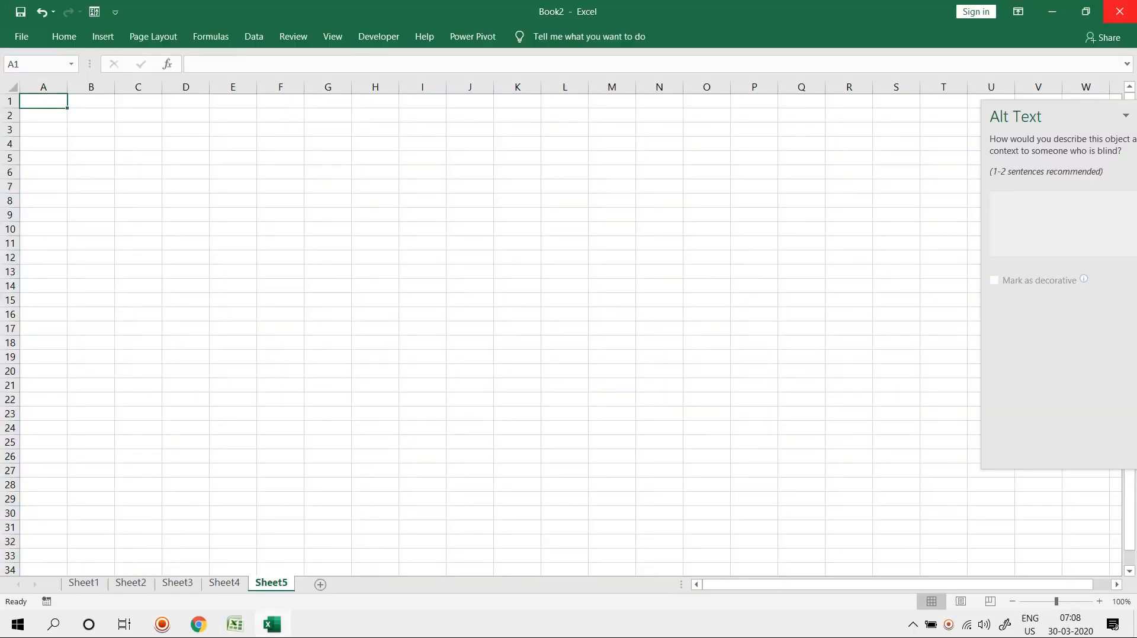
Switch to Book1 and close it without saving its changes.
key("alt+Tab")
left_click(412, 452)
left_click(1118, 9)
left_click(570, 349)
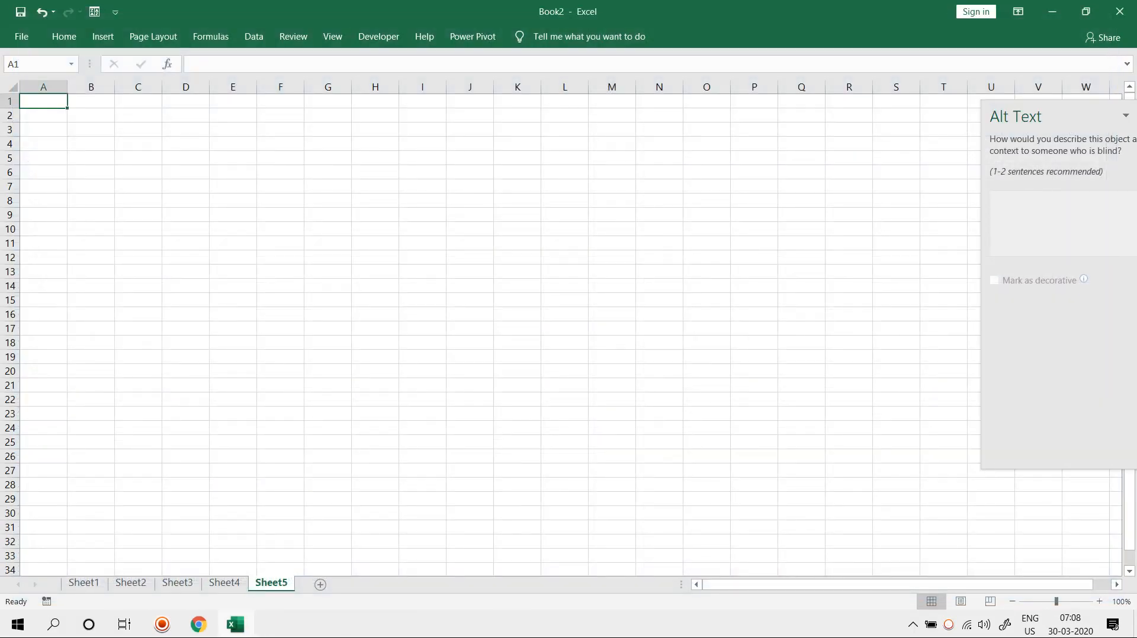
Insert a screen clipping of the desktop, covering nearly the whole screen, into Sheet5 of Book2.
left_click(103, 37)
left_click(303, 92)
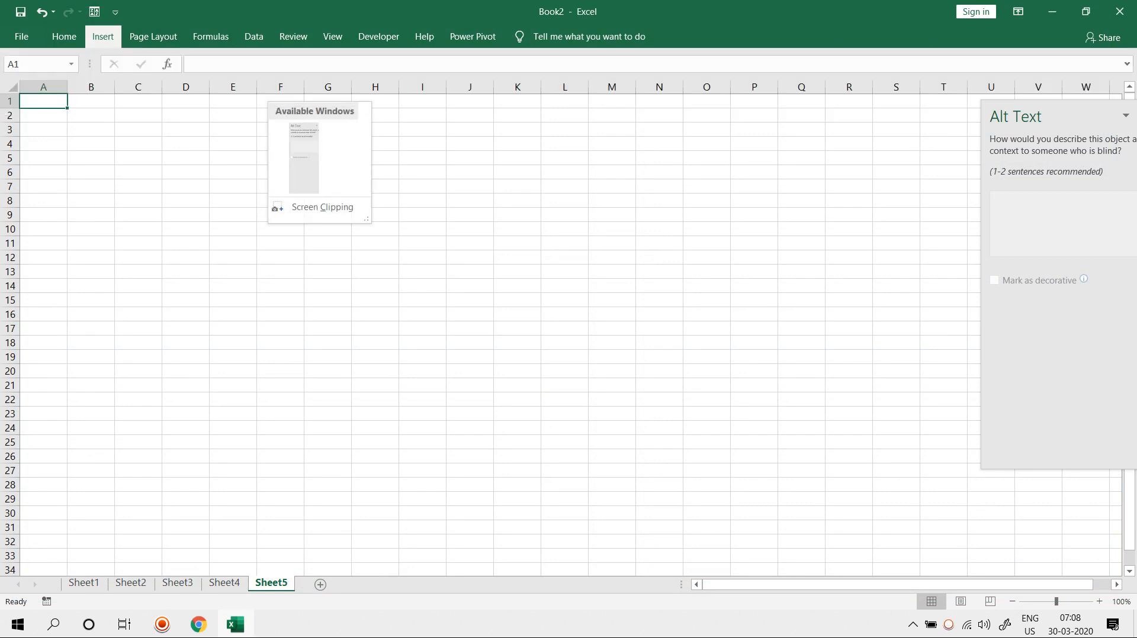
left_click(322, 207)
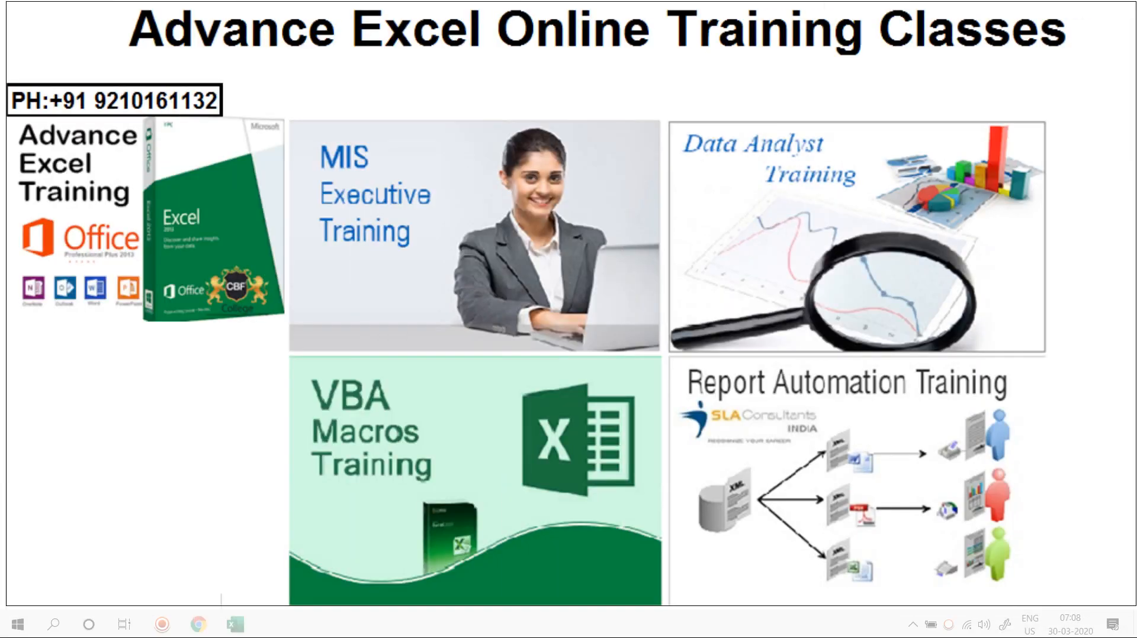
left_click_drag(1136, 606, 1133, 609)
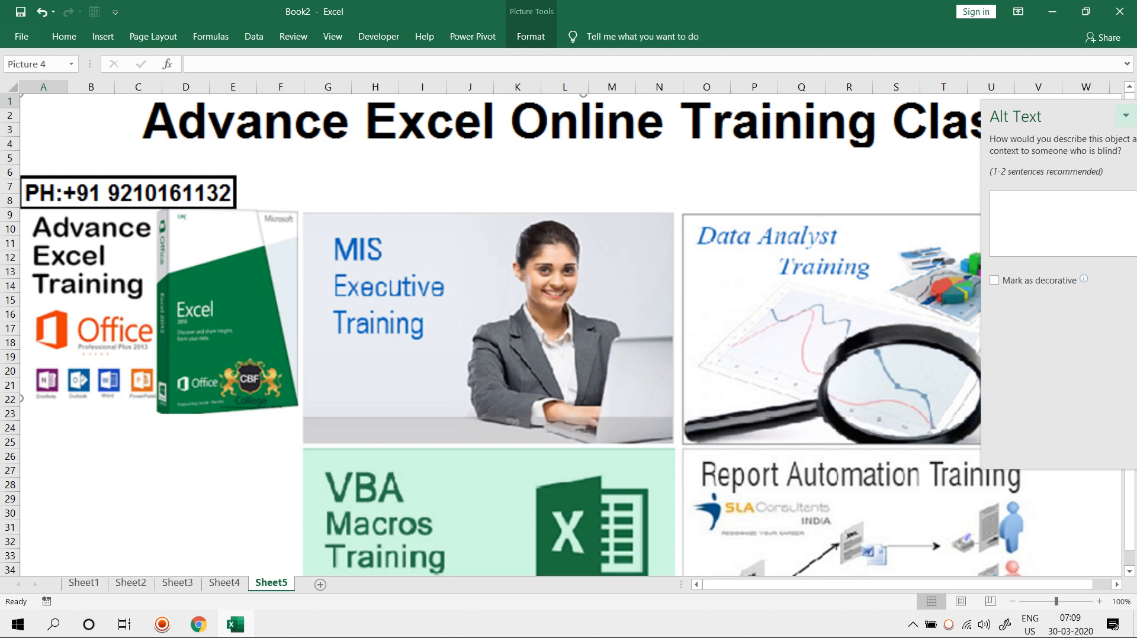
Close the Alt Text pane beside the inserted clipping and add a new worksheet to Book2.
left_click(1126, 116)
left_click(1098, 171)
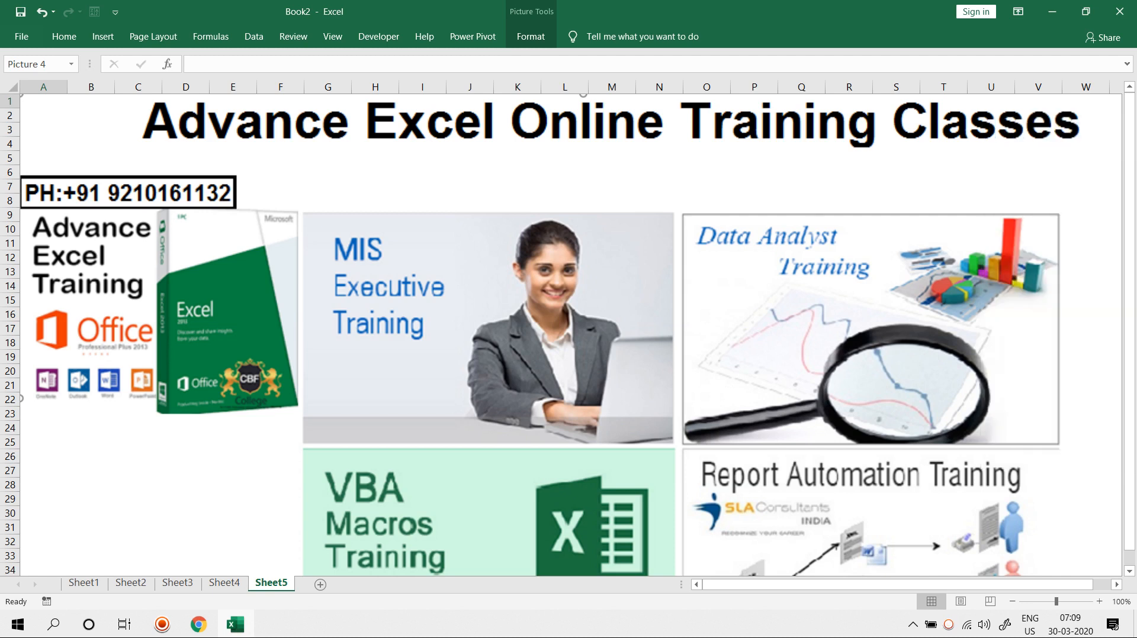
scroll(569, 331, "down", 9)
scroll(569, 332, "up", 9)
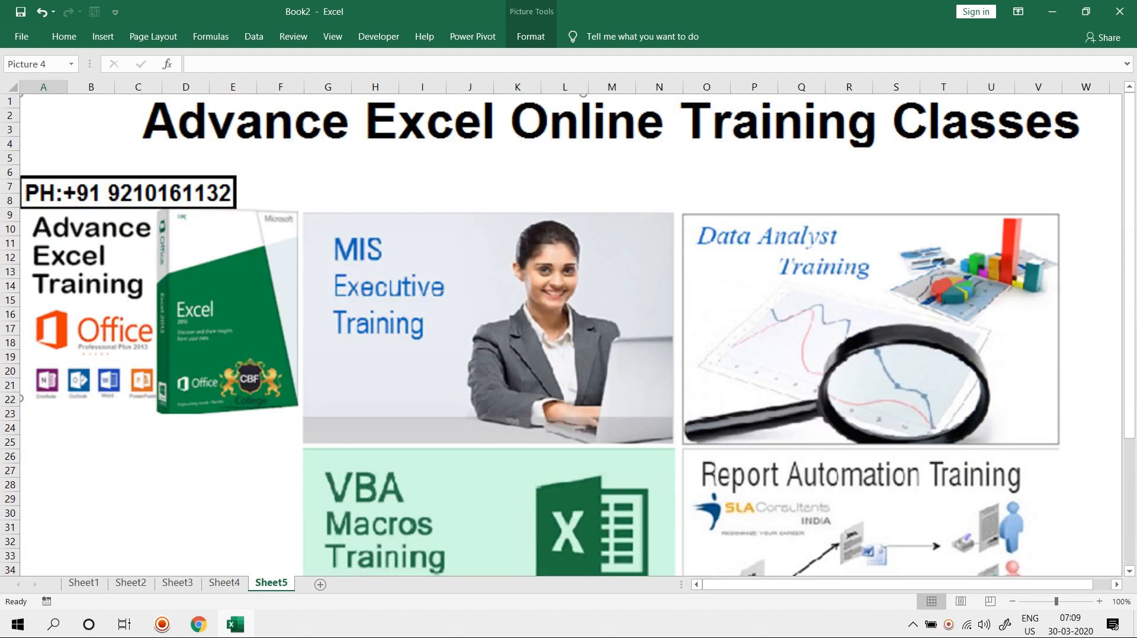
left_click(320, 584)
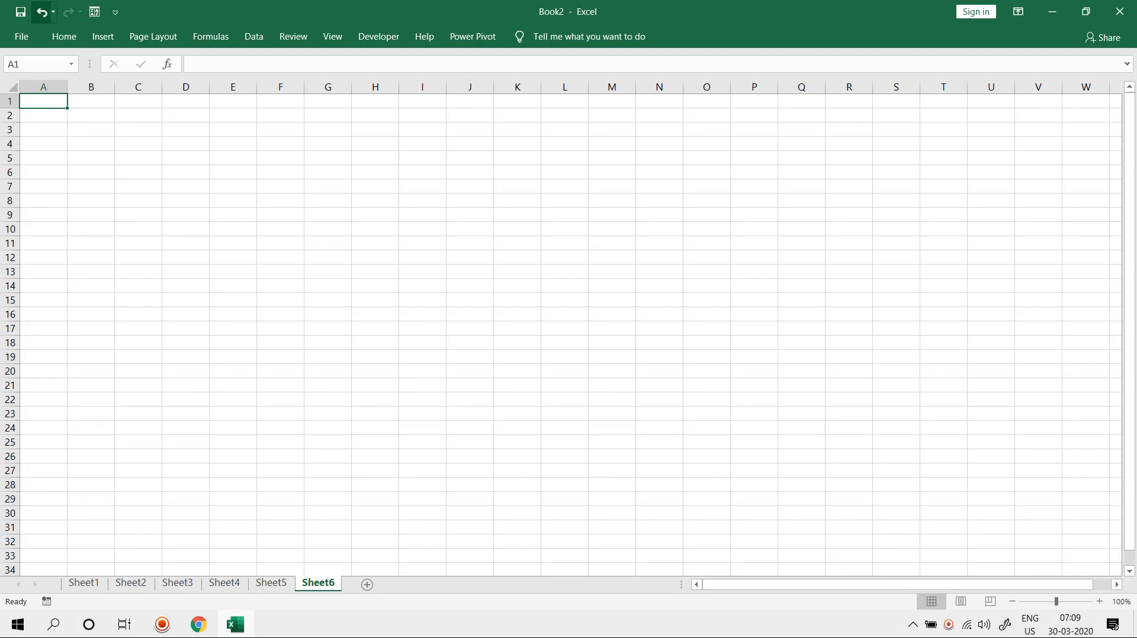
Look over the Office Add-ins store and the list of installed add-ins in Excel Options.
left_click(103, 36)
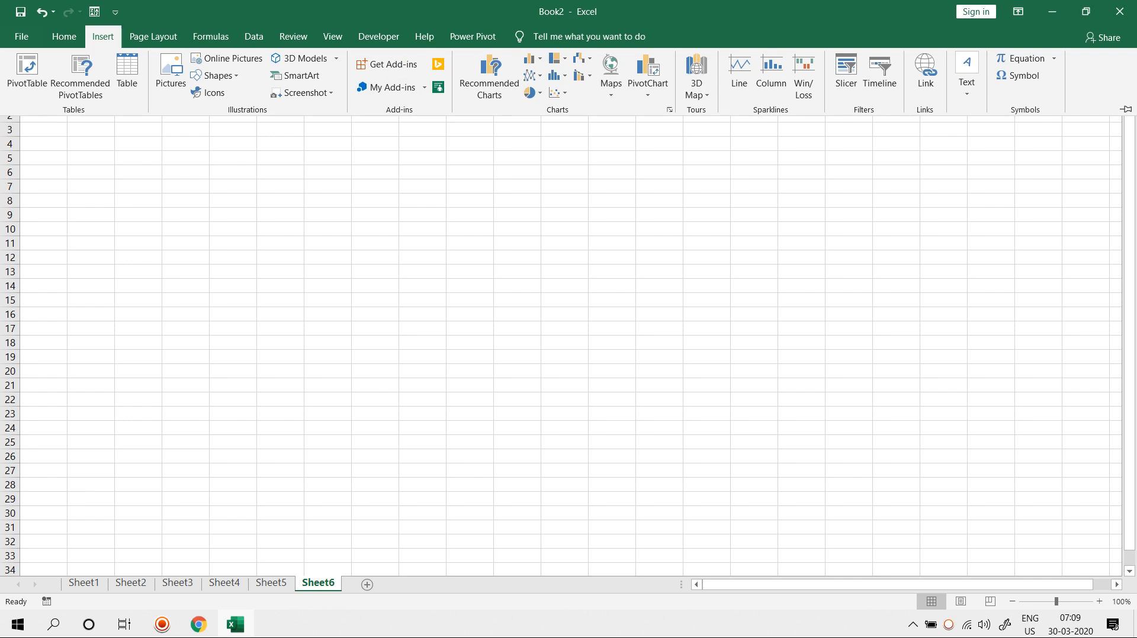
left_click(388, 64)
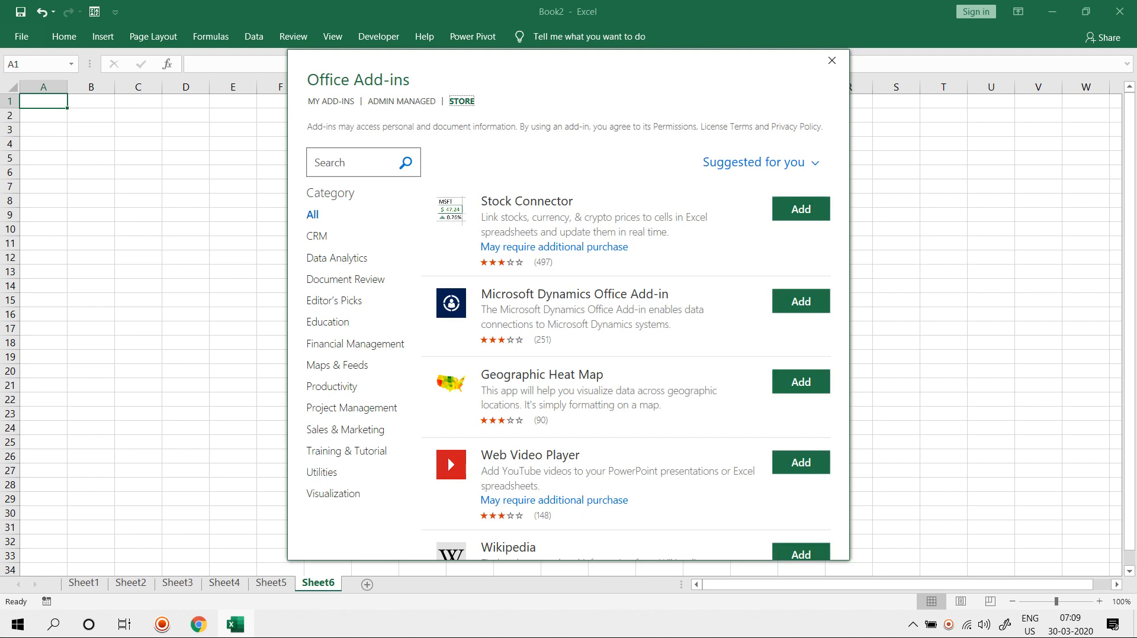
key("Escape")
left_click(22, 36)
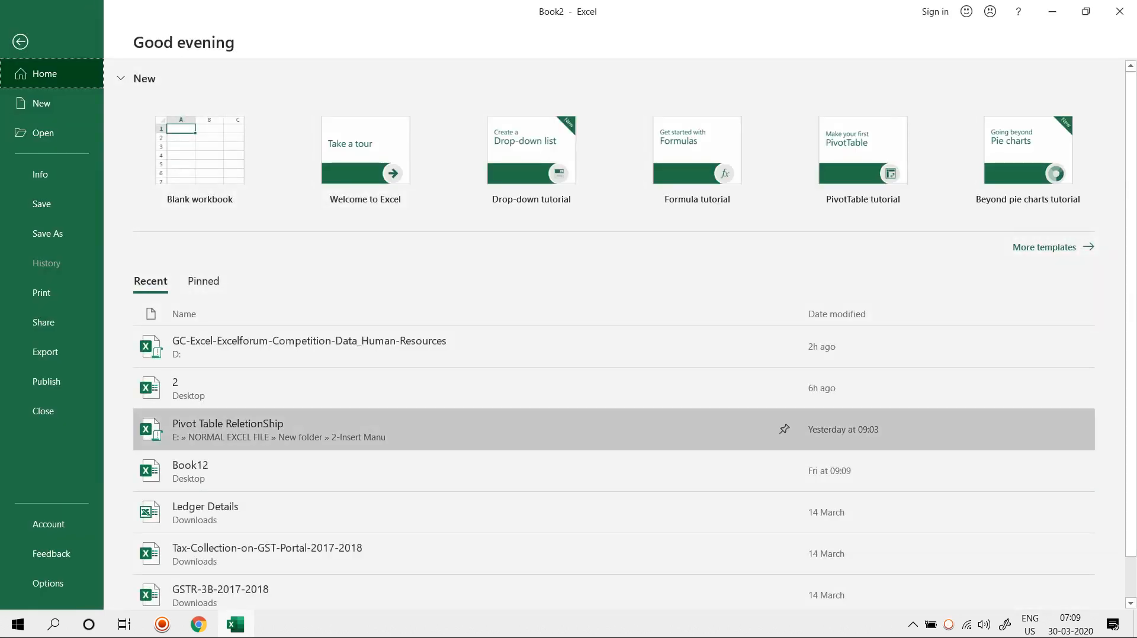
left_click(38, 583)
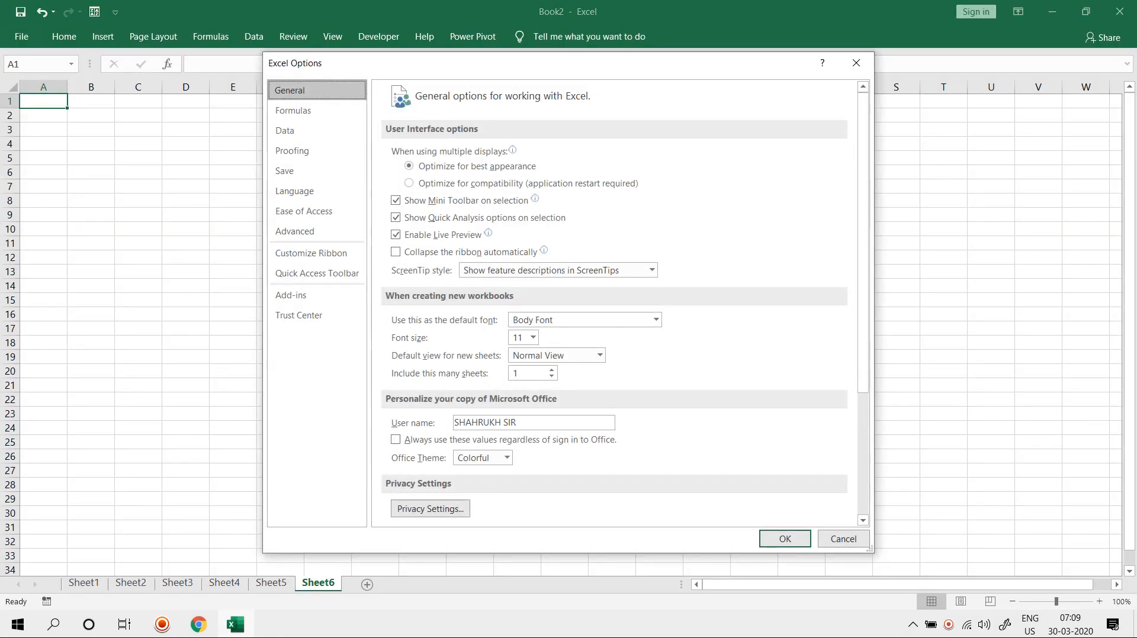
left_click(291, 295)
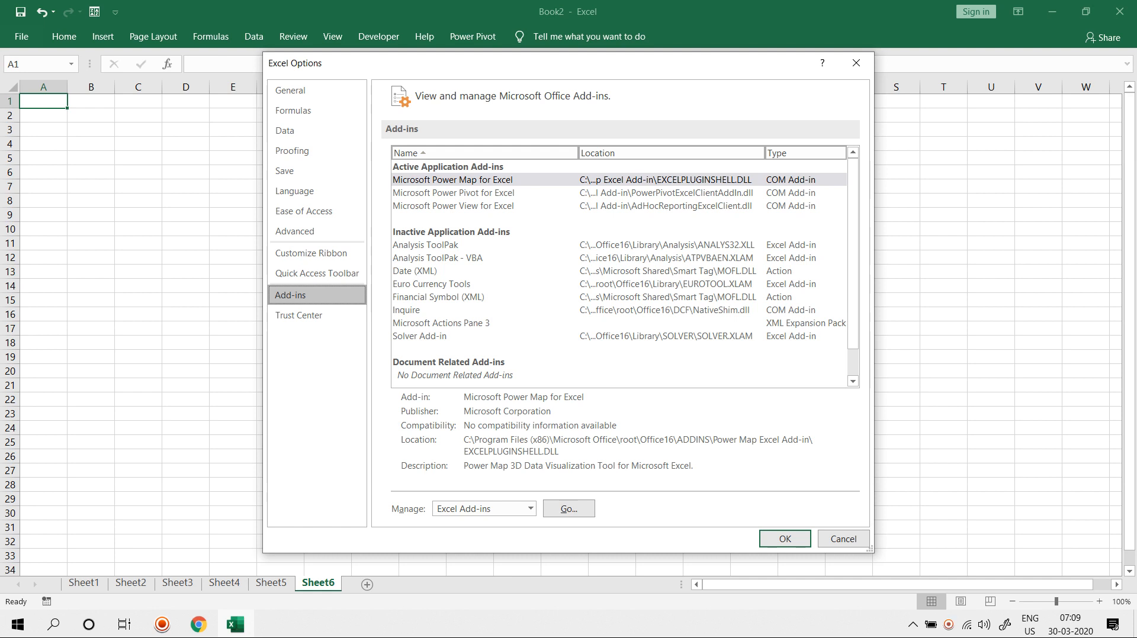
key("Escape")
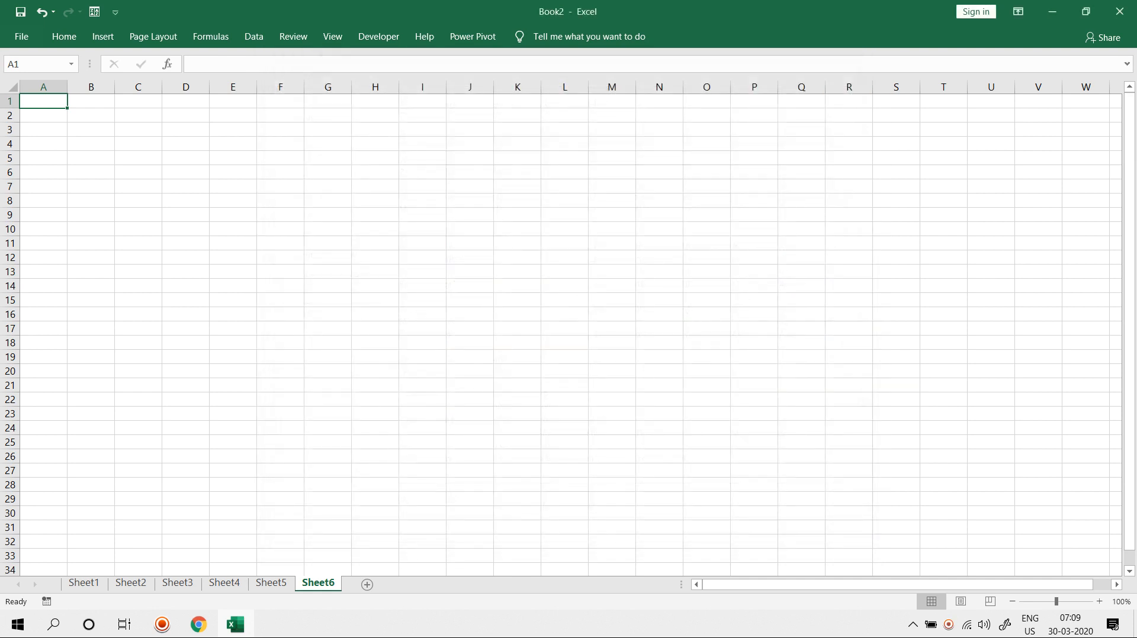
Add the Web Video Player add-in from the Office Add-ins store to Sheet6, accepting its licence terms.
left_click(103, 36)
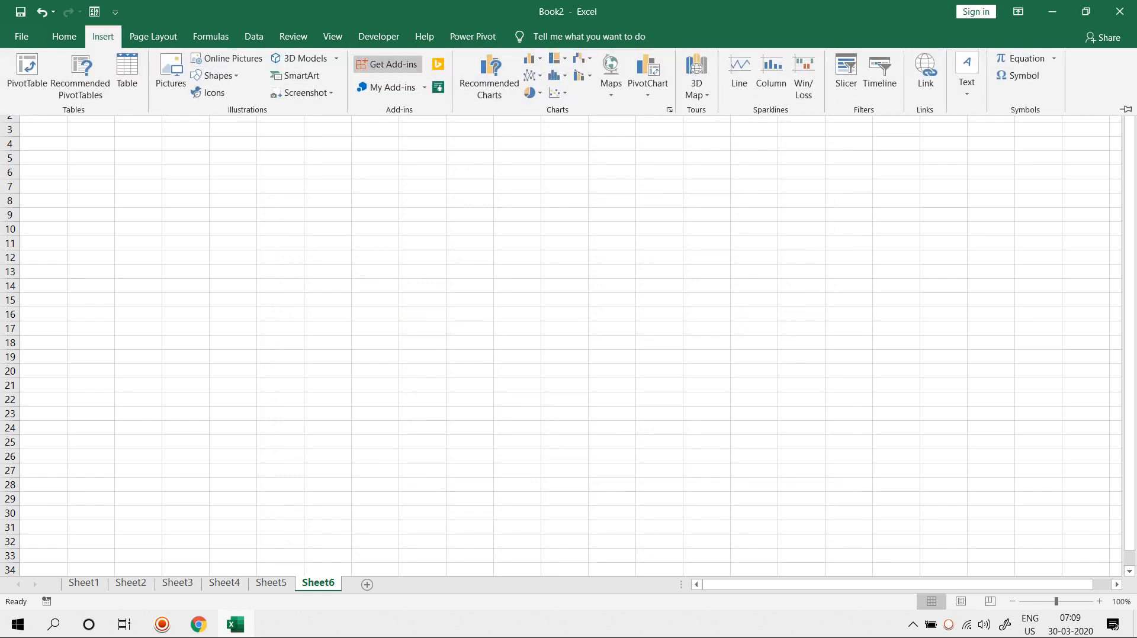
left_click(388, 64)
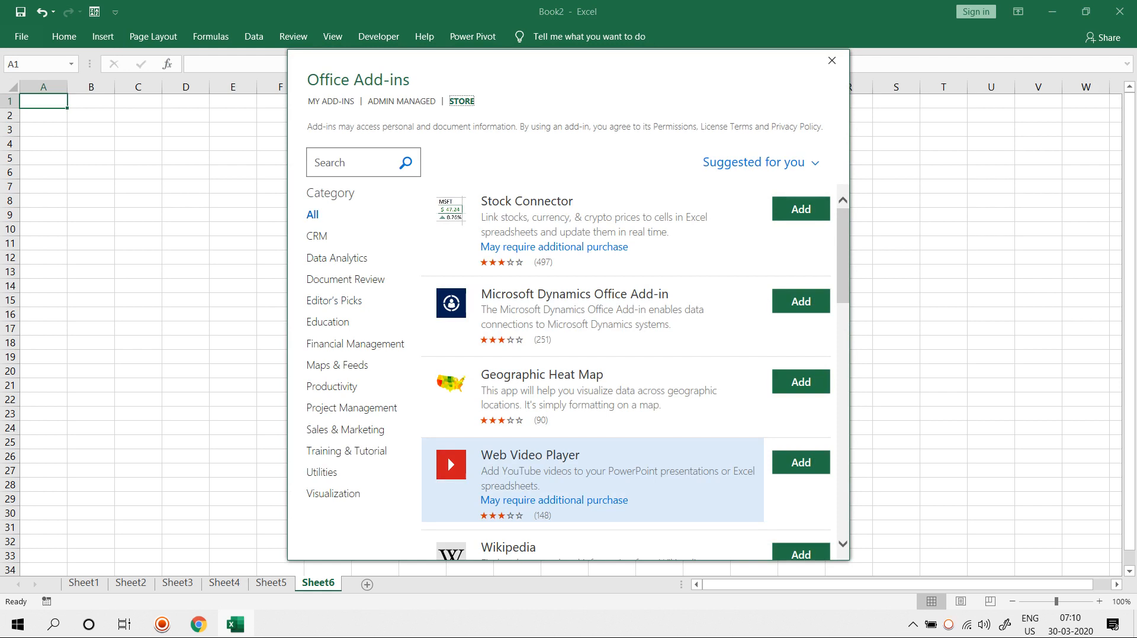
left_click(592, 480)
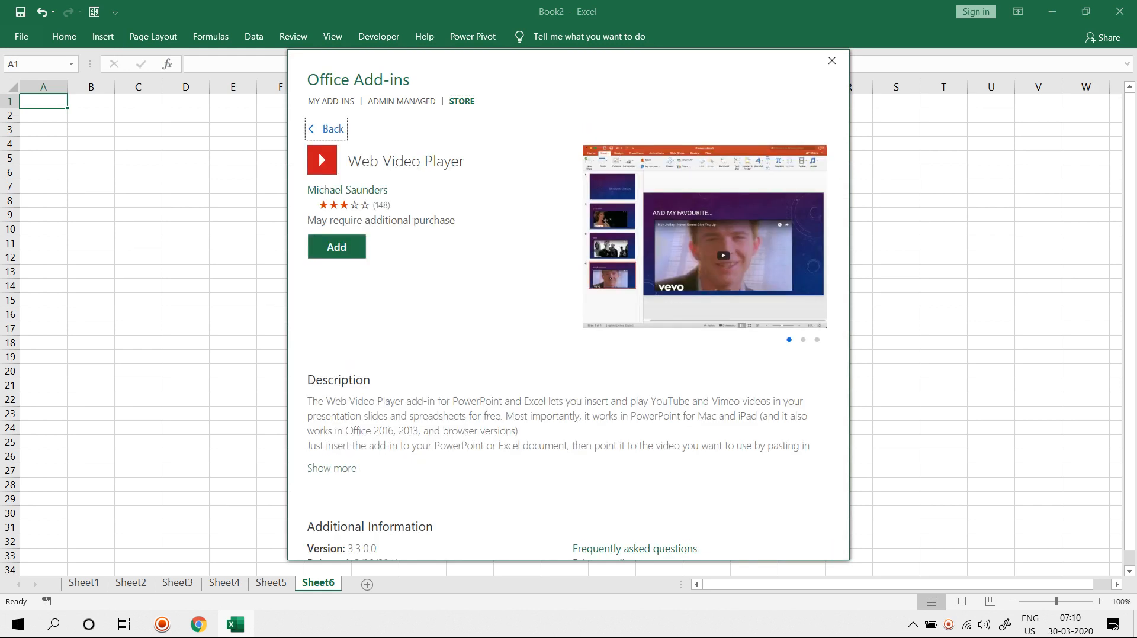
left_click(336, 247)
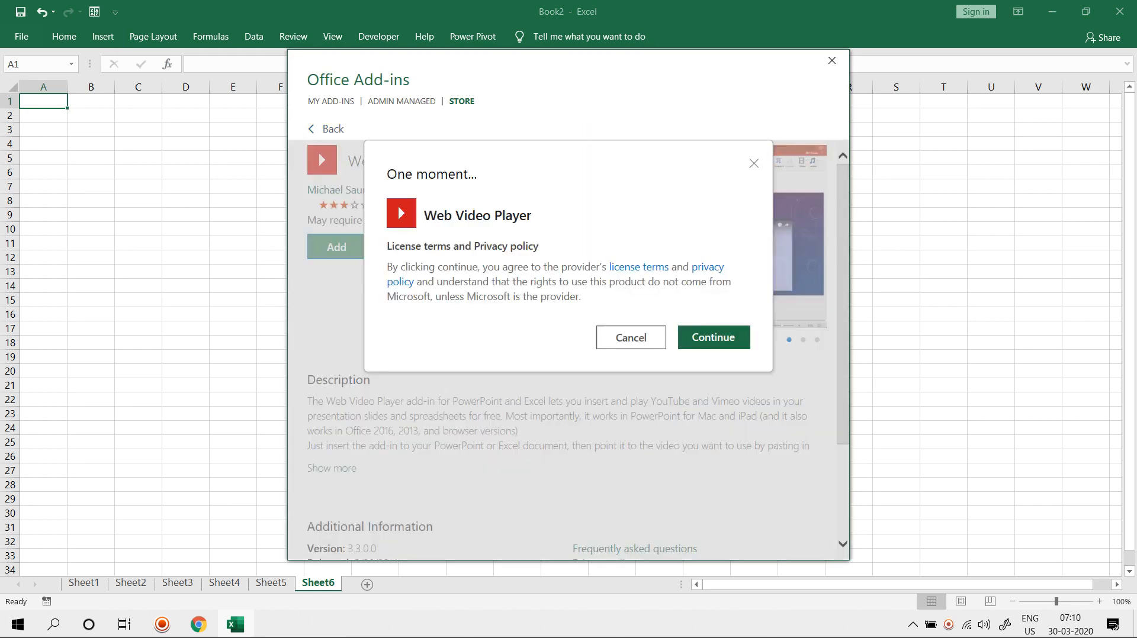
left_click(714, 337)
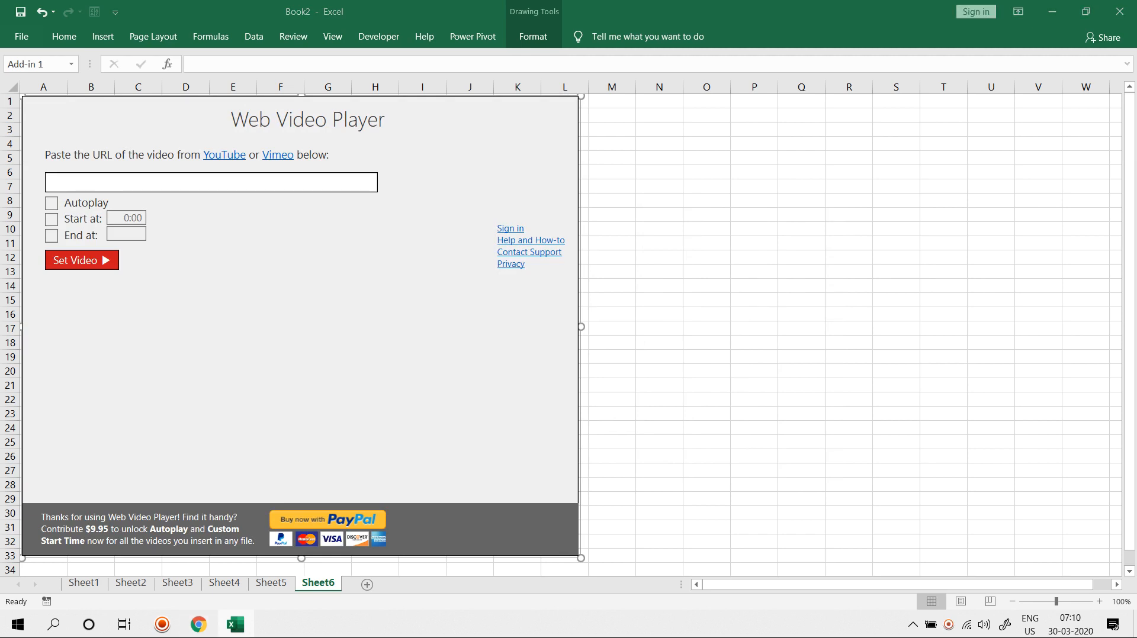
left_click(198, 625)
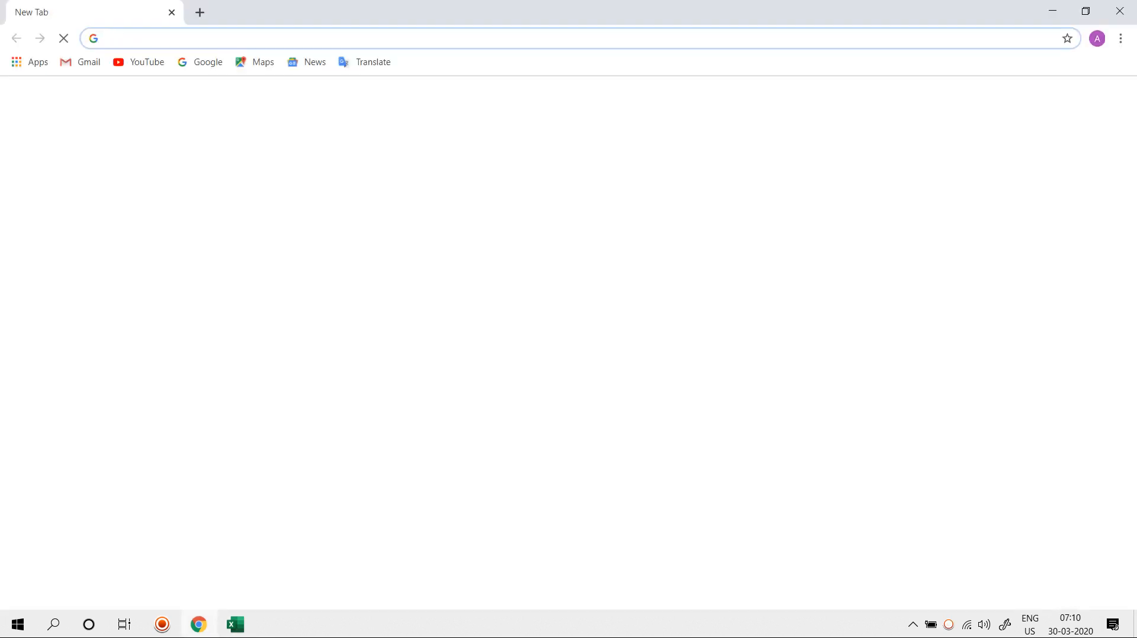
type("WWw.youtube.com")
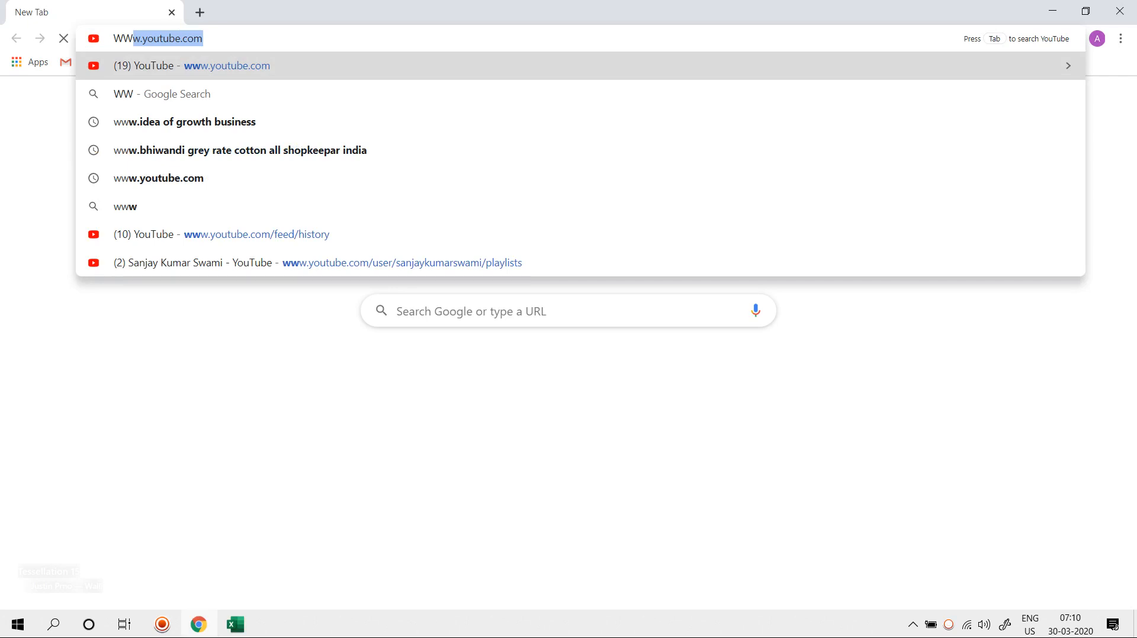
key("Return")
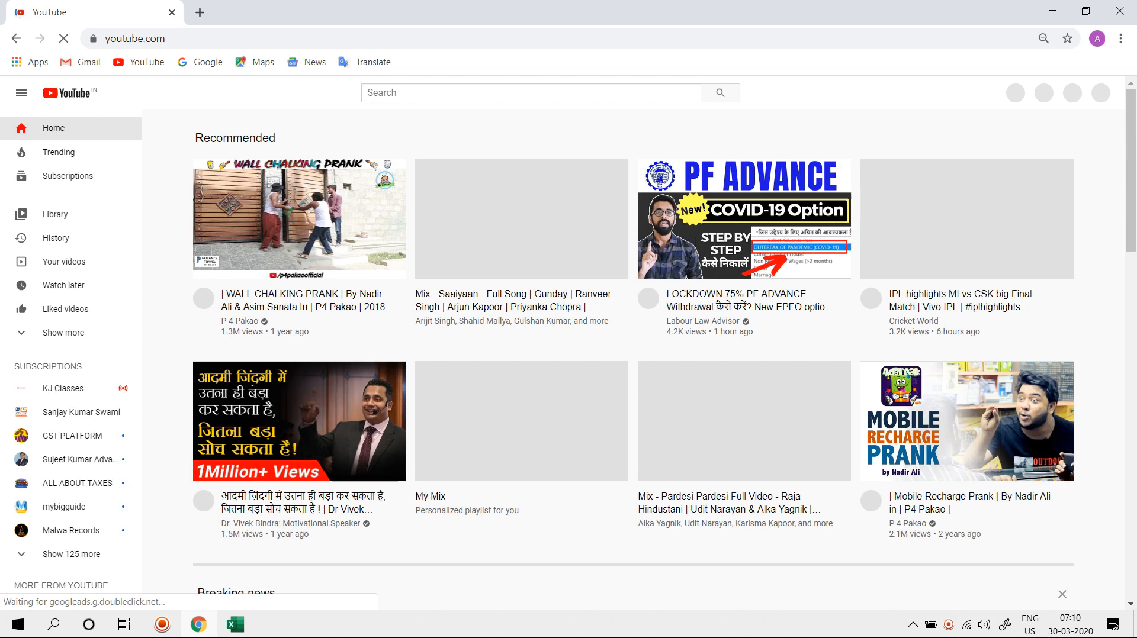
scroll(633, 355, "down", 1)
right_click(276, 336)
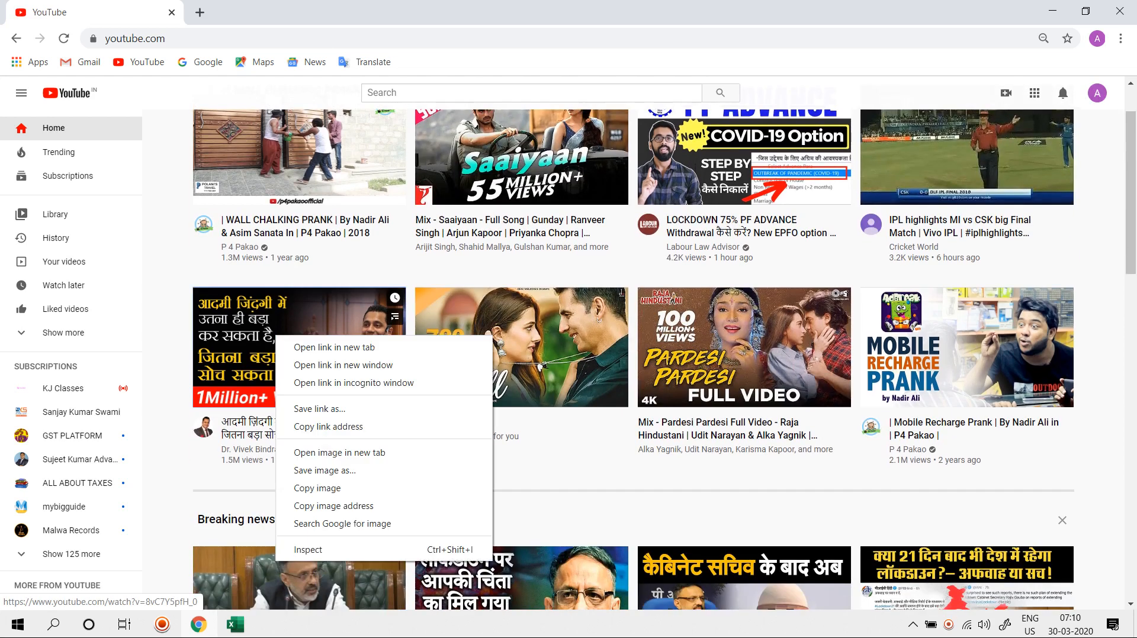
left_click(329, 426)
Return to Excel, set the copied link as the video in Web Video Player, and play it.
key("alt+Tab")
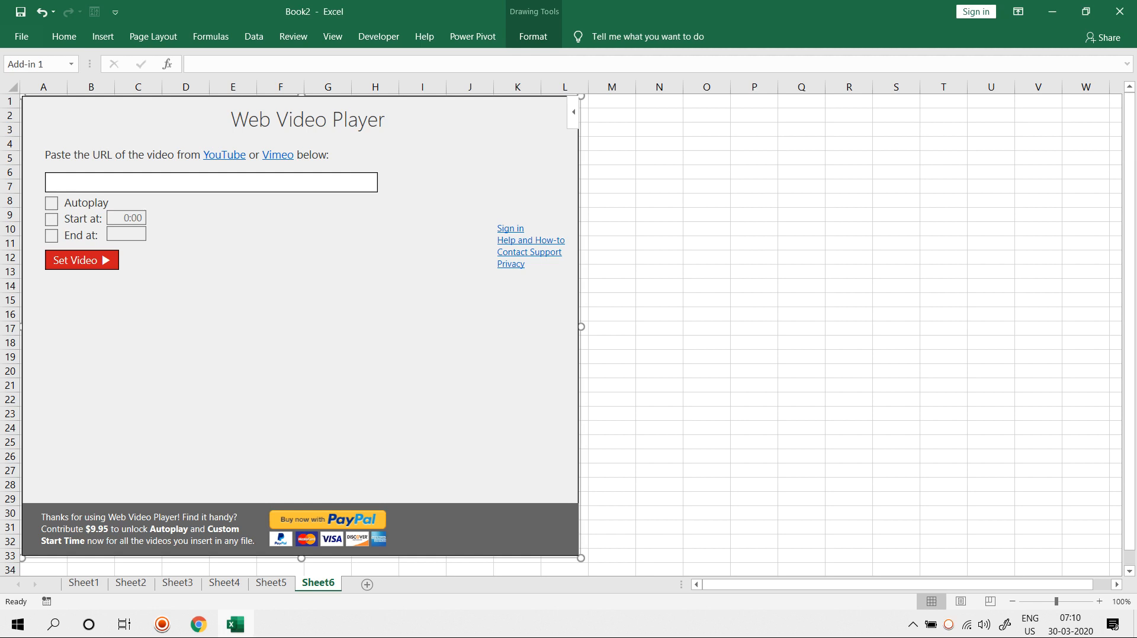
key("ctrl+v")
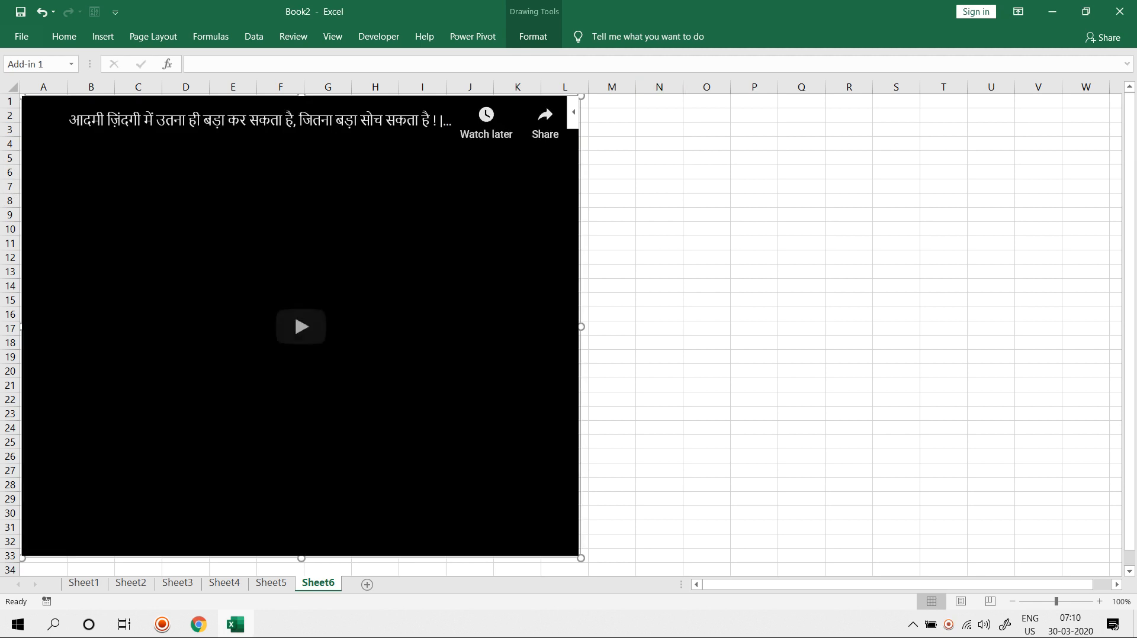
left_click(659, 101)
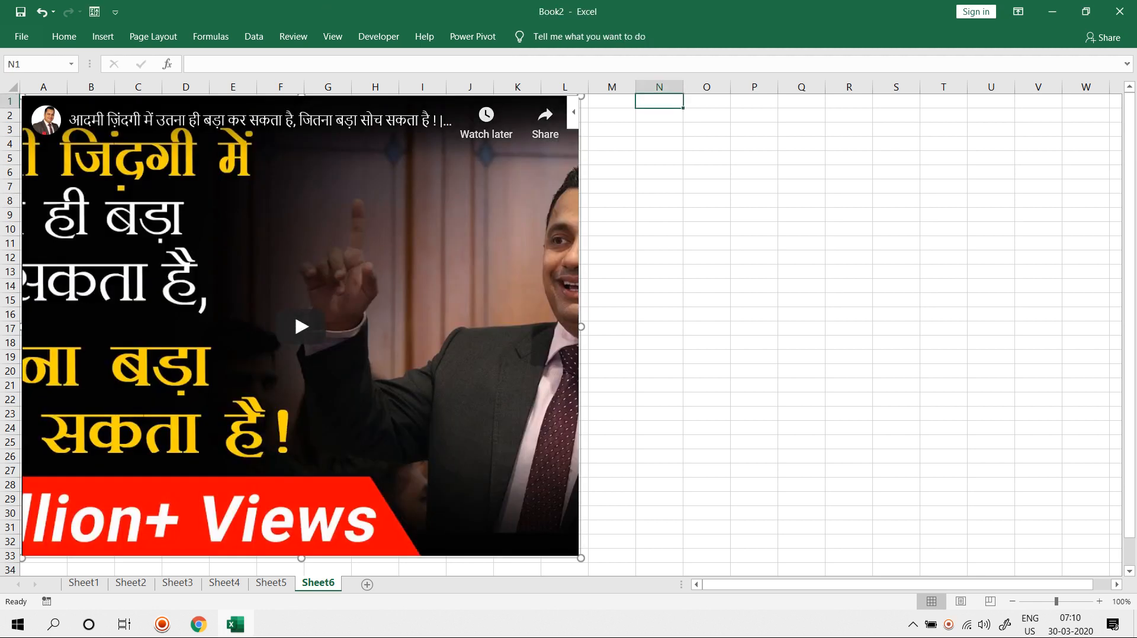
left_click(294, 310)
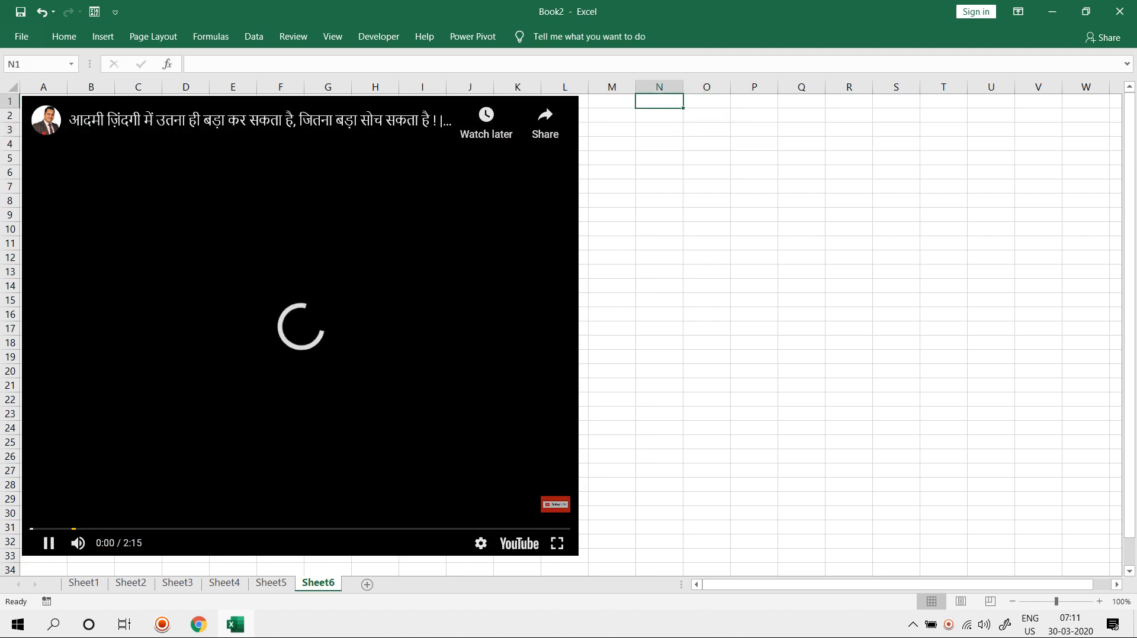
Enter "name" in cell N1 and "roll" in cell N2 while the video plays.
type("name")
key("Return")
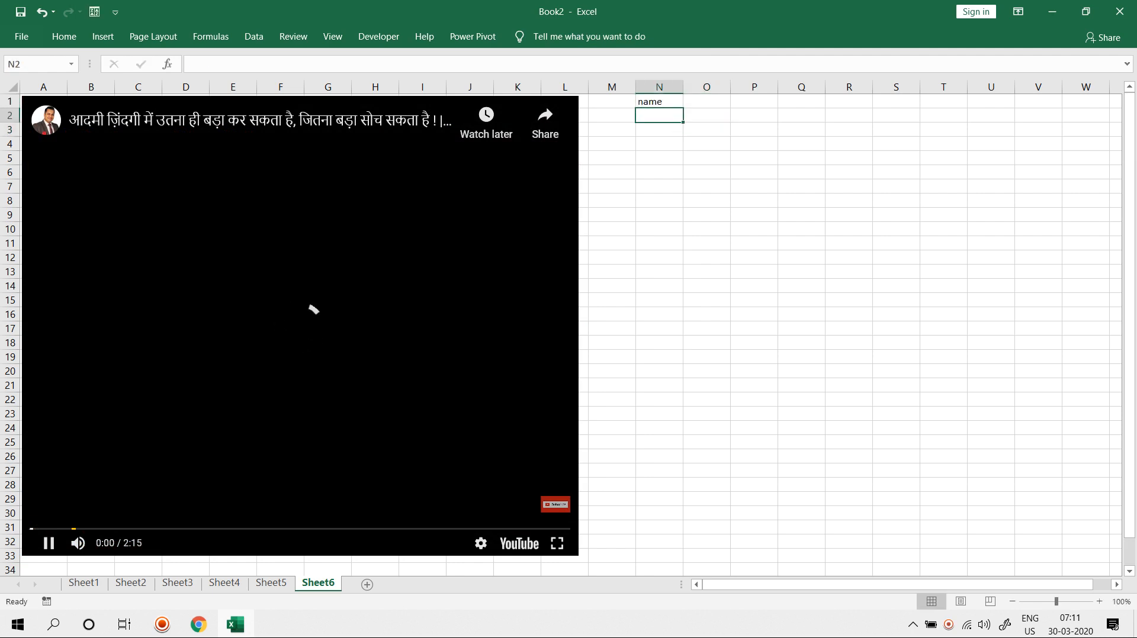
type("roll")
key("Return")
key("Return")
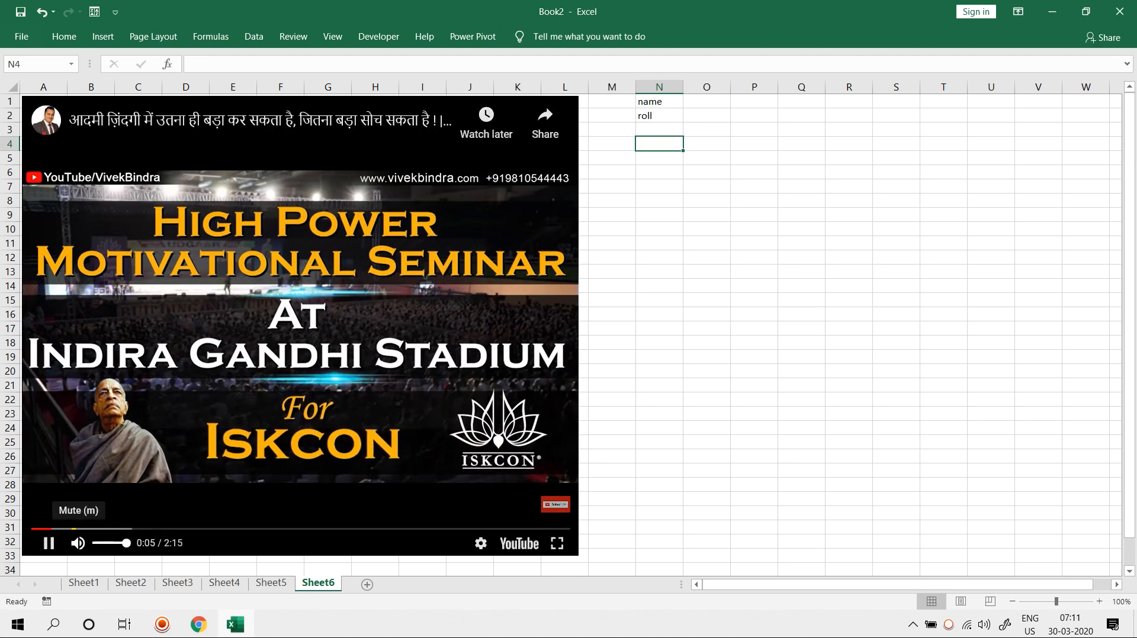
Lower the embedded video's volume and clear the contents of the range N1:P21.
left_click(104, 543)
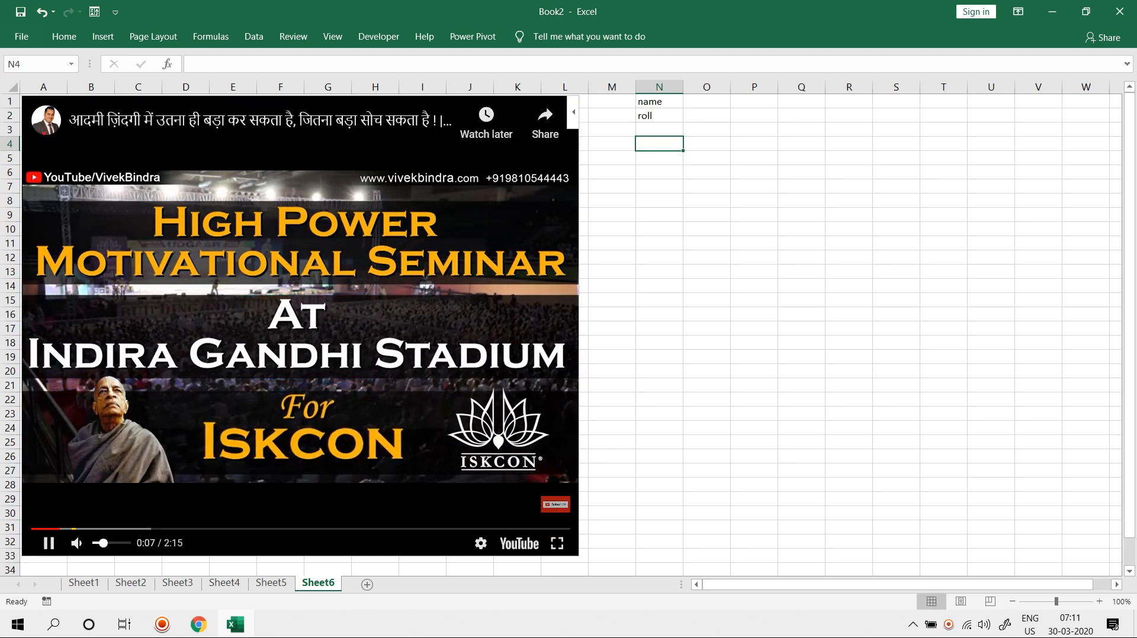
left_click(99, 544)
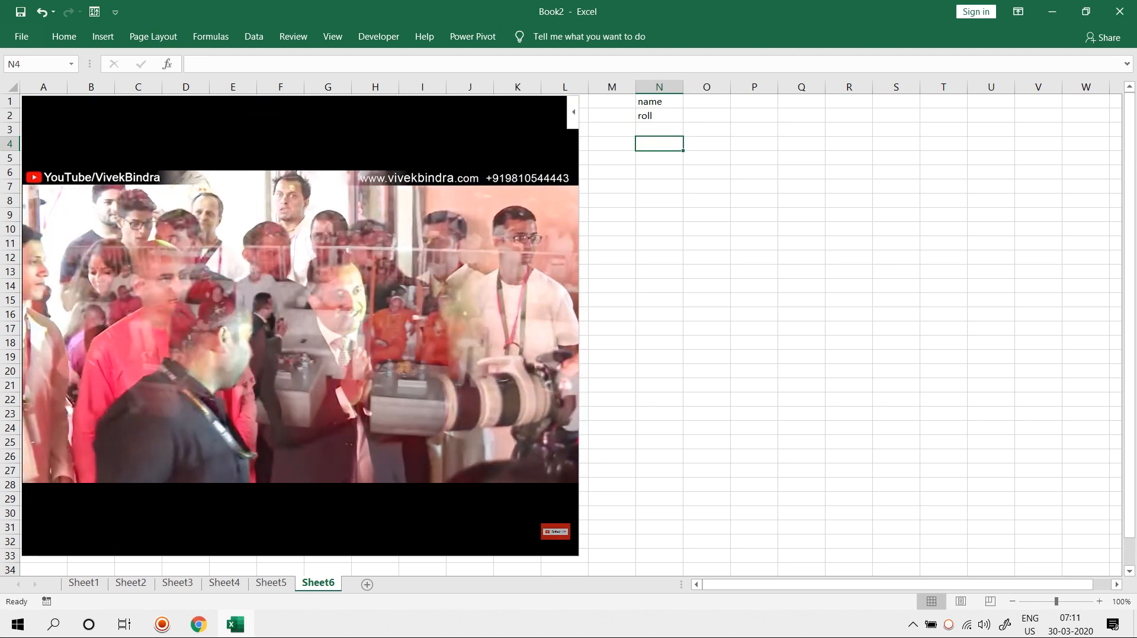
left_click(659, 129)
left_click_drag(659, 101, 769, 385)
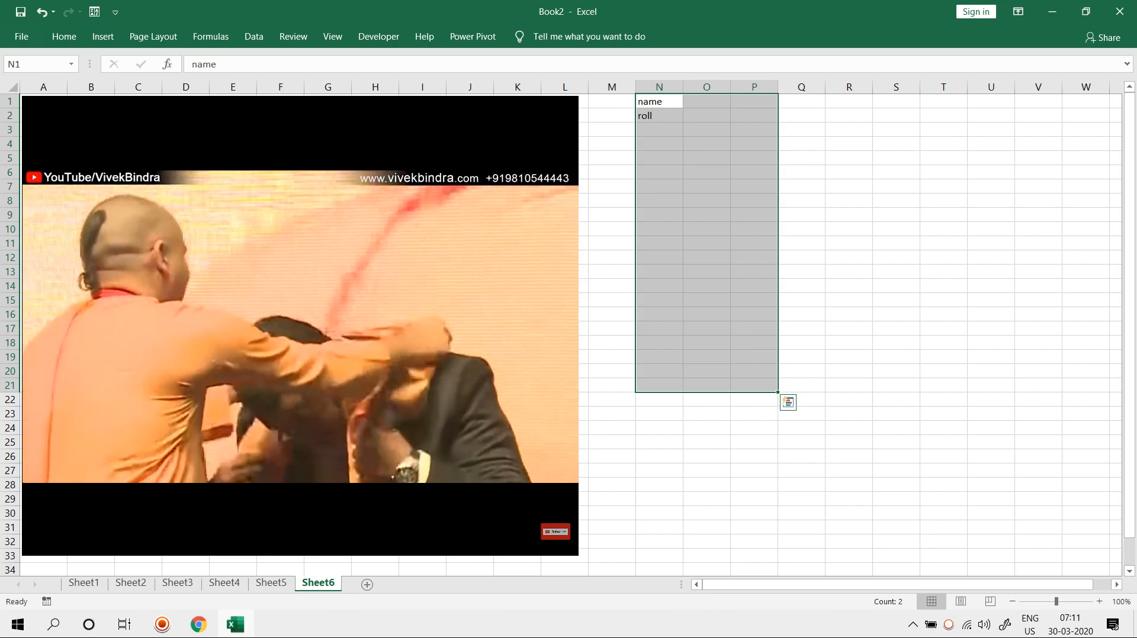
key("Delete")
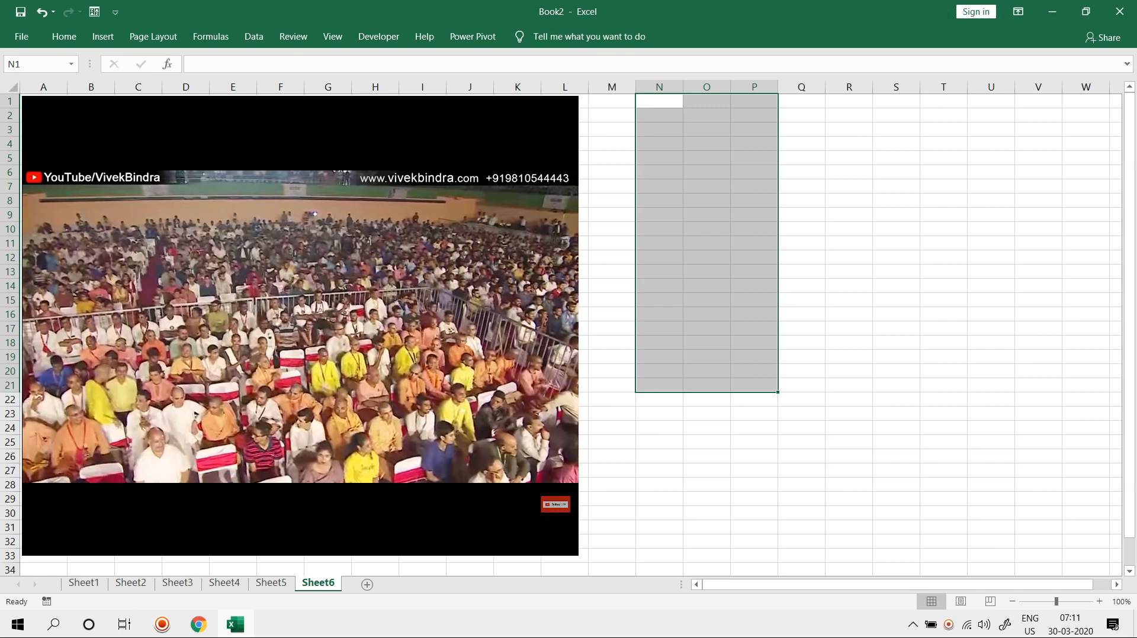
Pause the video, delete the Web Video Player object from Sheet6, and add another blank worksheet.
left_click(49, 543)
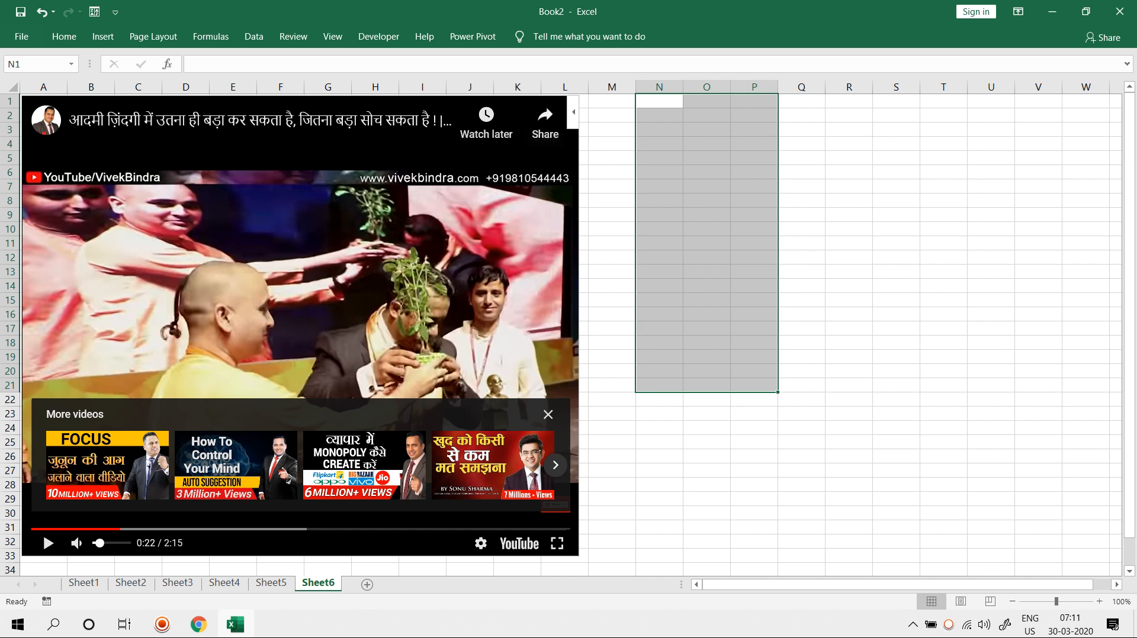
left_click(573, 112)
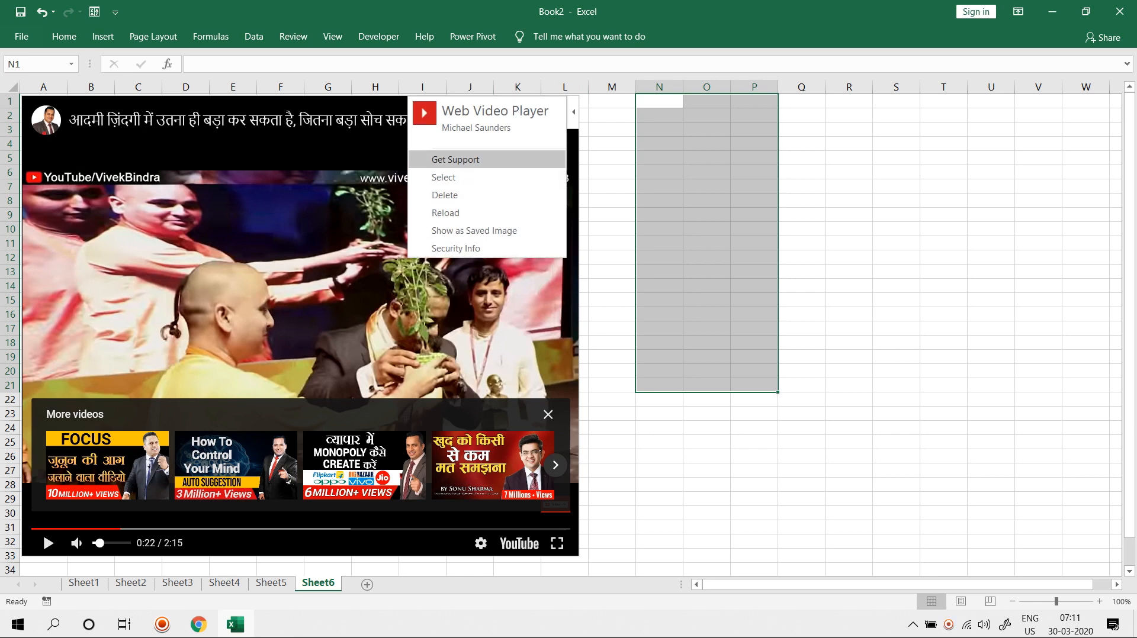
left_click(445, 195)
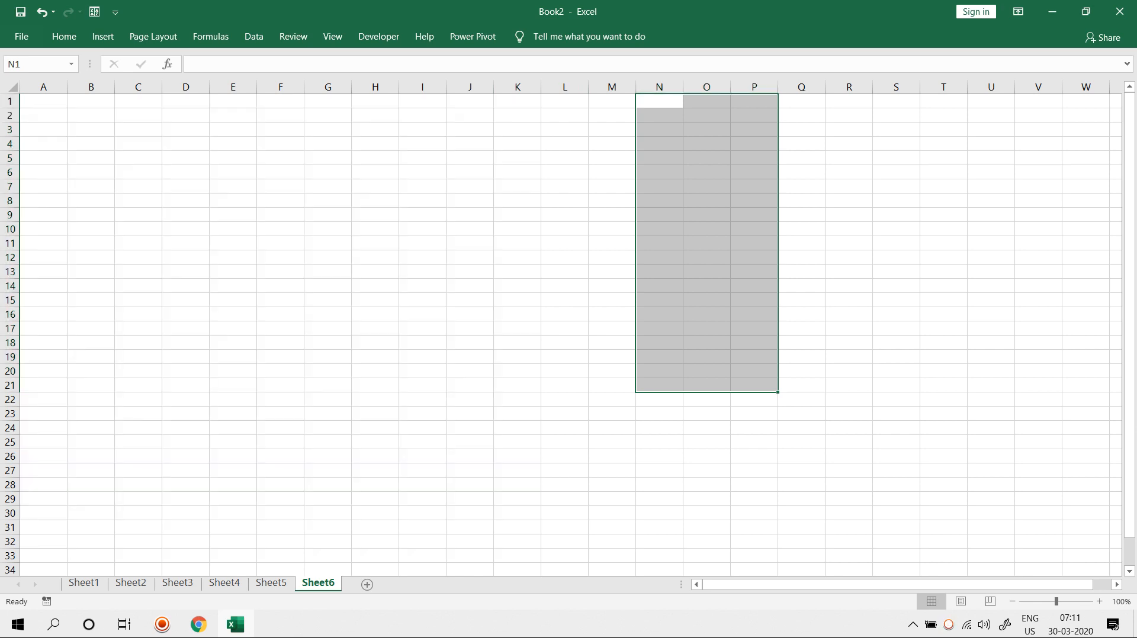
left_click(367, 585)
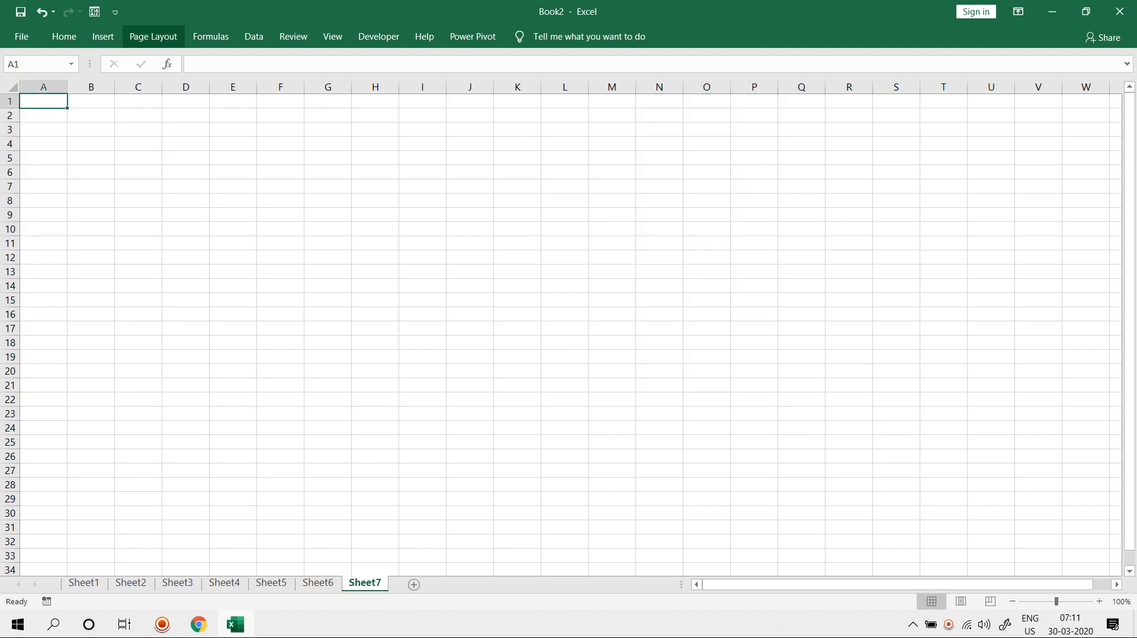
Add the Geographic Heat Map add-in from the Office add-ins store to Sheet7, accepting its terms.
left_click(103, 37)
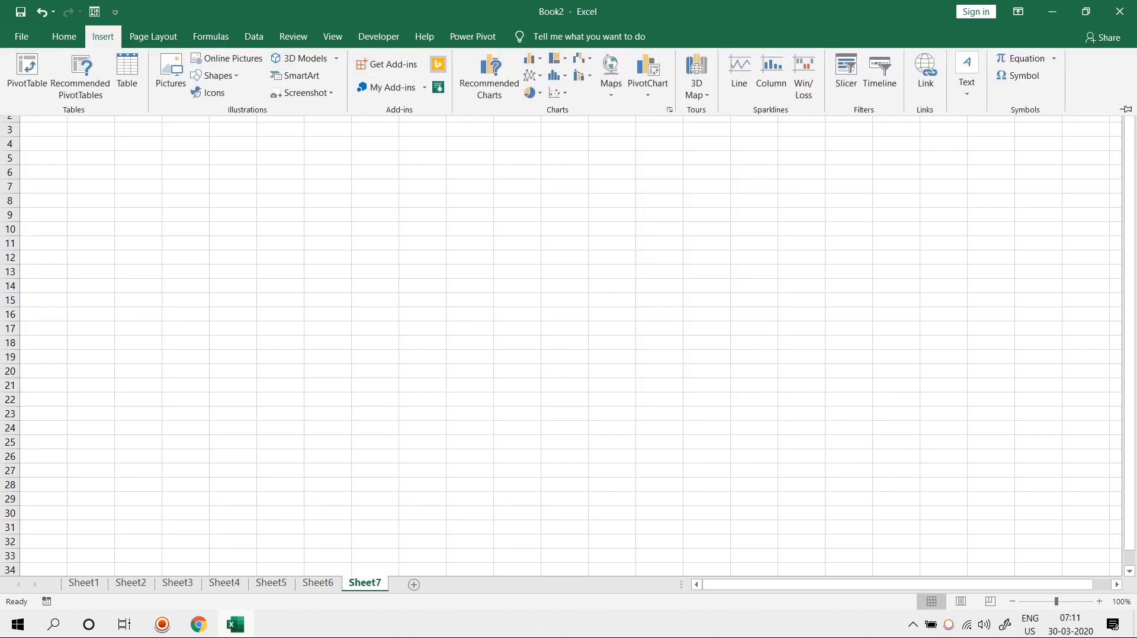
left_click(388, 64)
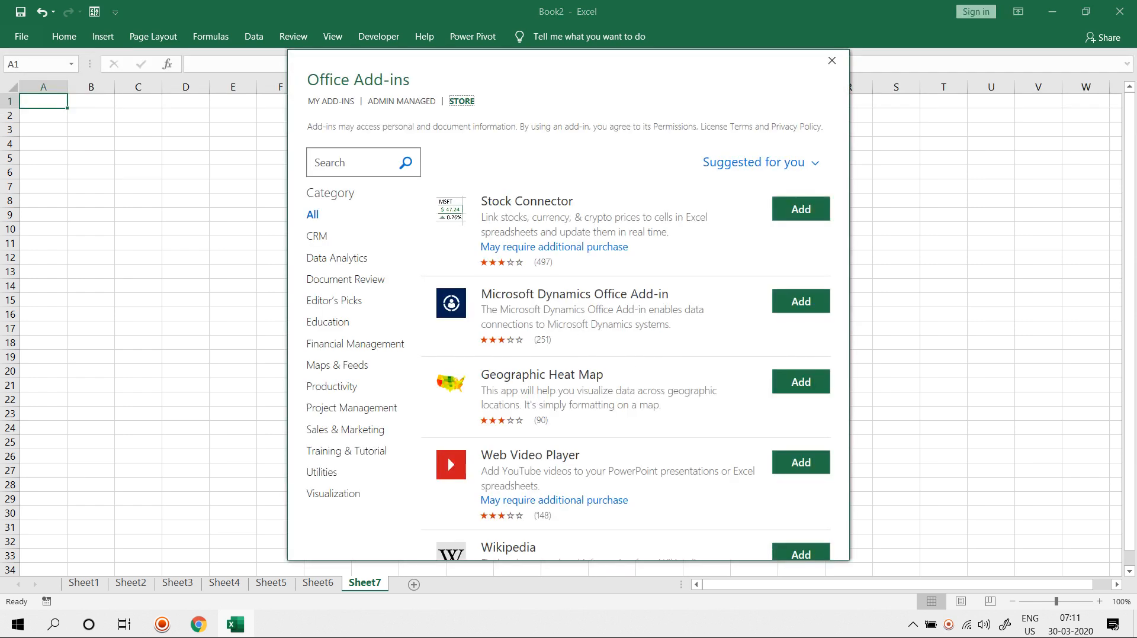
scroll(592, 332, "down", 1)
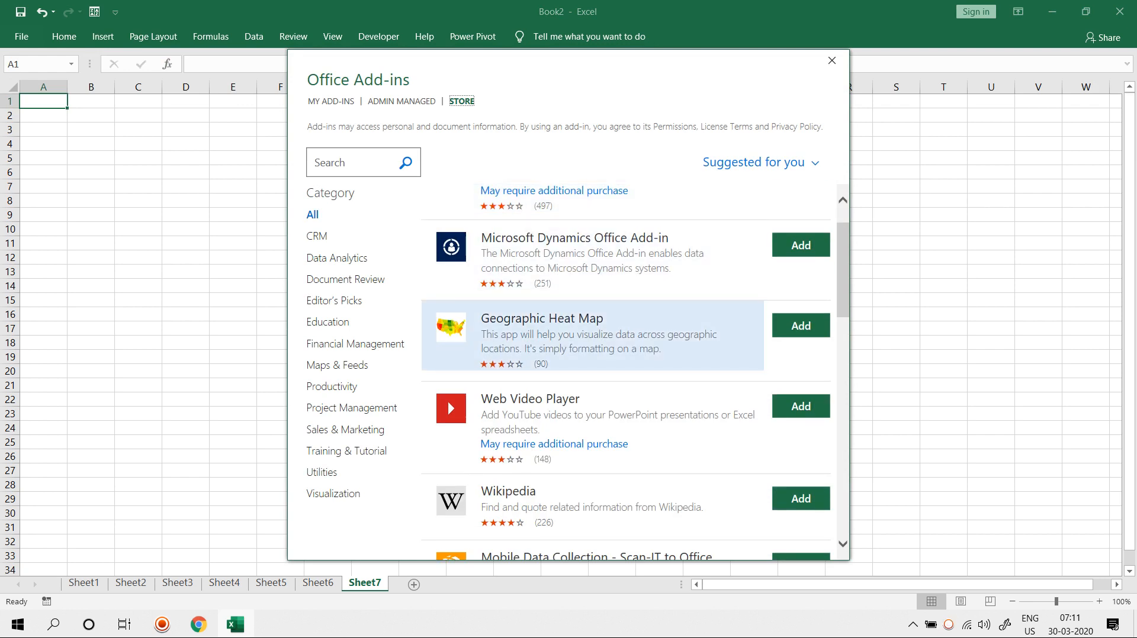
left_click(592, 334)
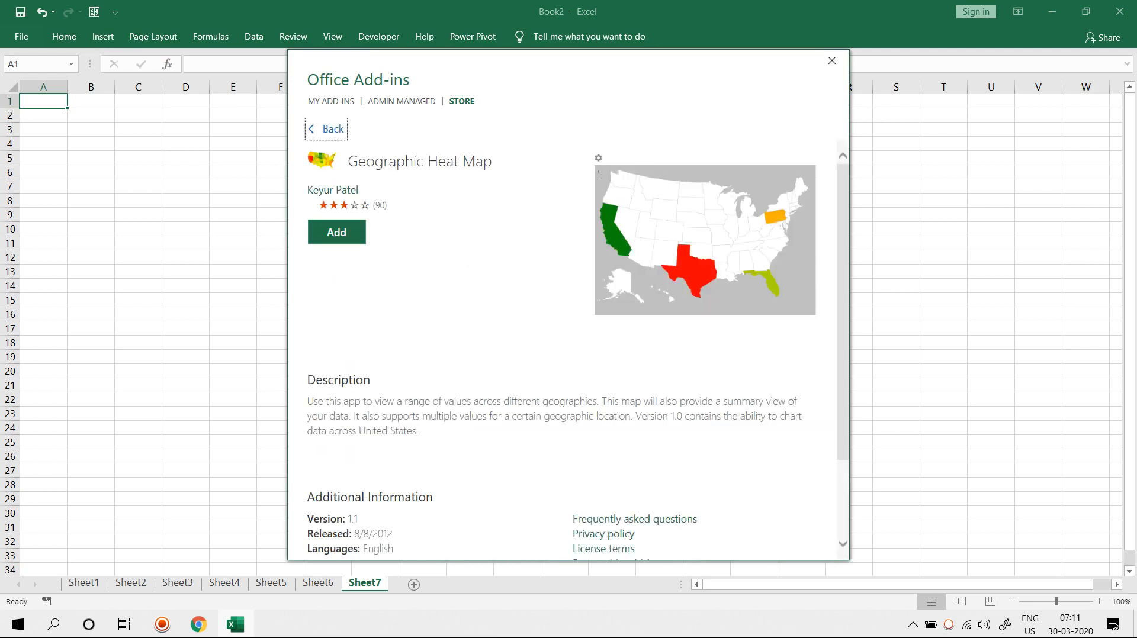
left_click(336, 232)
left_click(713, 338)
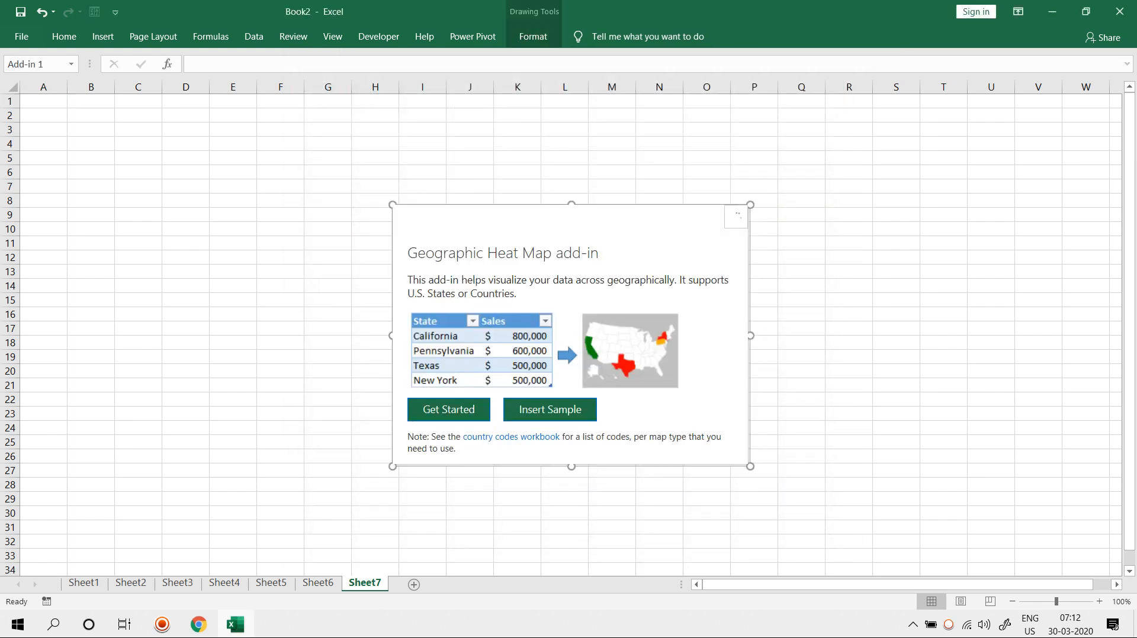
left_click(449, 410)
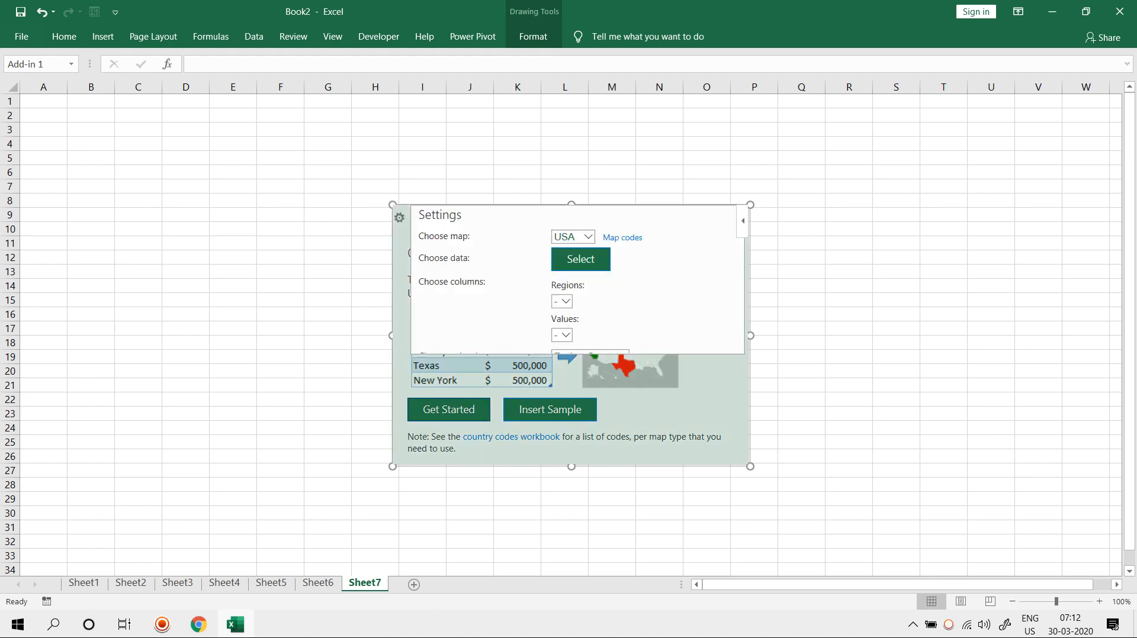
left_click(588, 236)
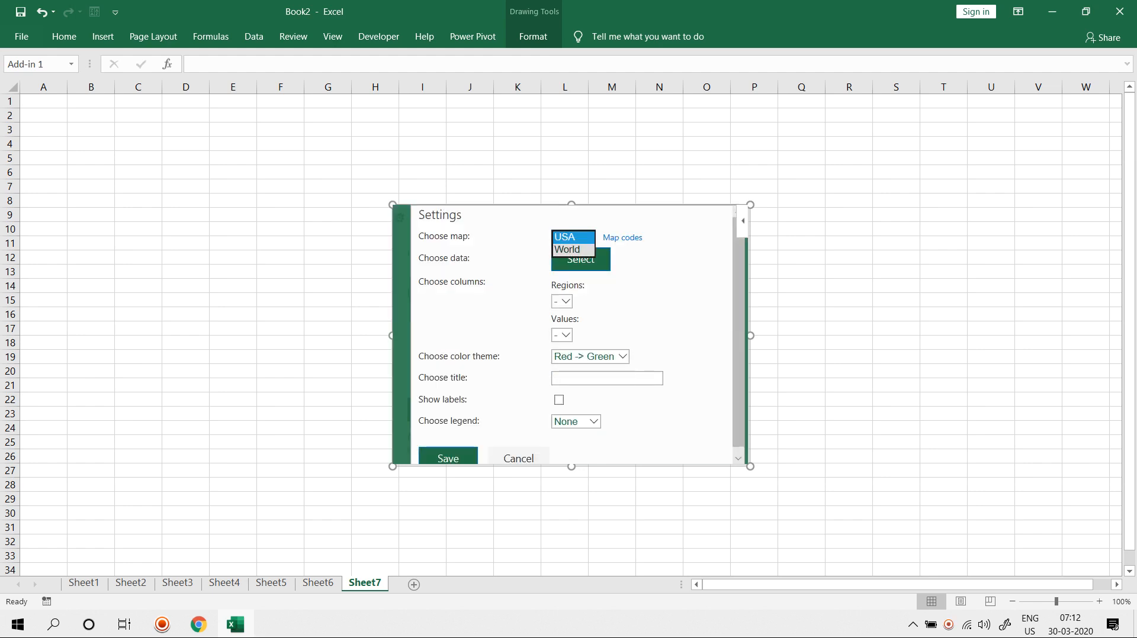
left_click(569, 250)
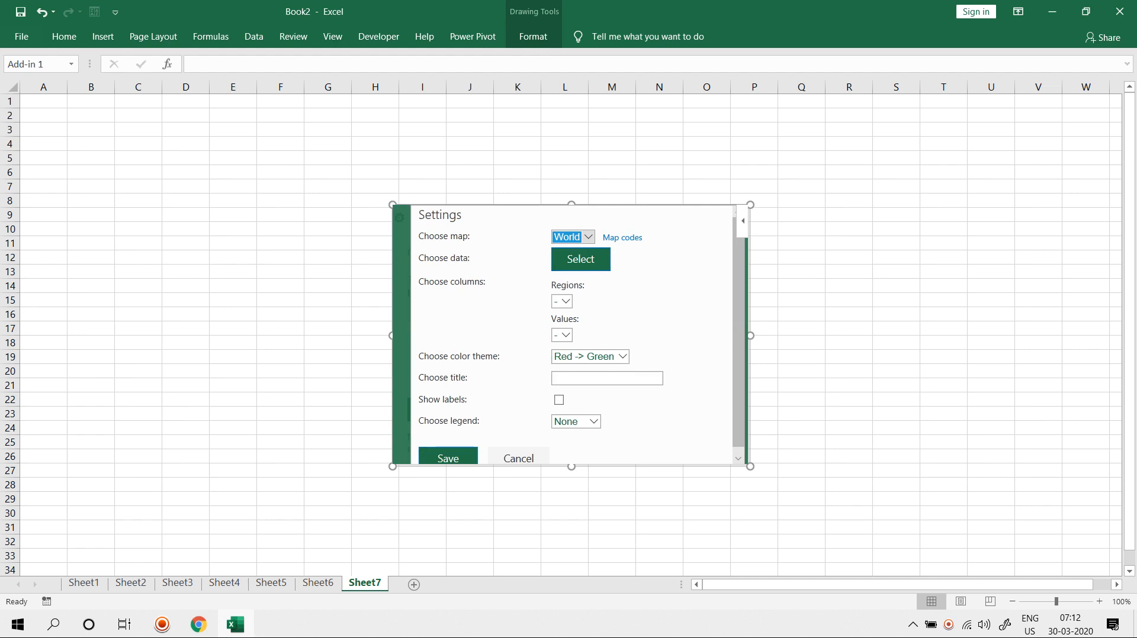
left_click(518, 458)
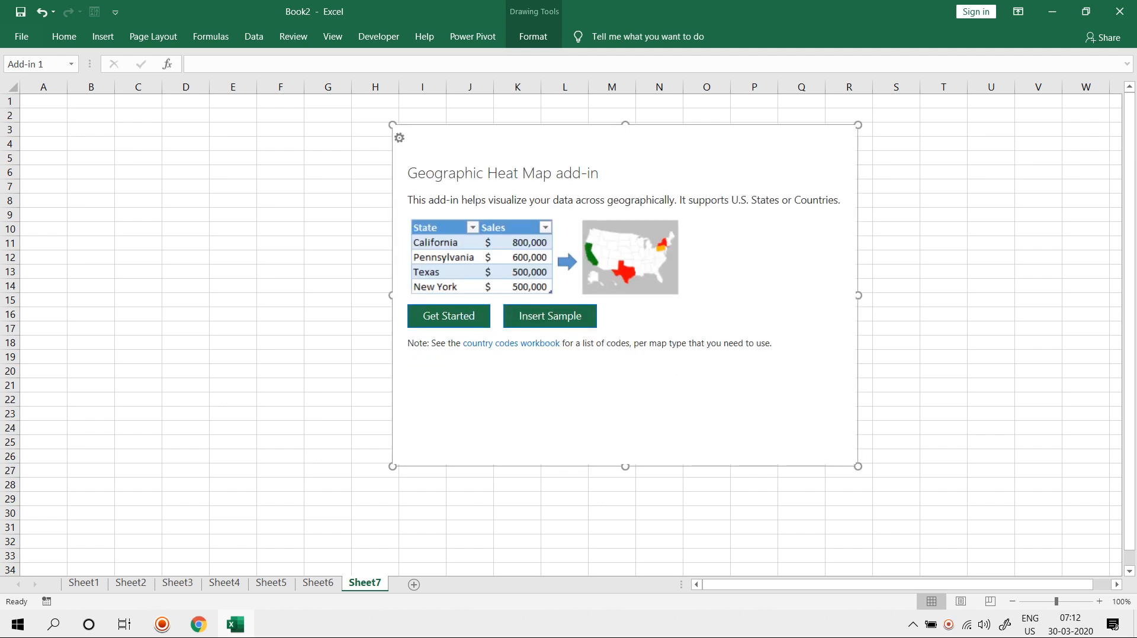
Generate the USA map from the add-in's sample State and Sales data and enlarge it to span about columns C to V.
left_click(550, 317)
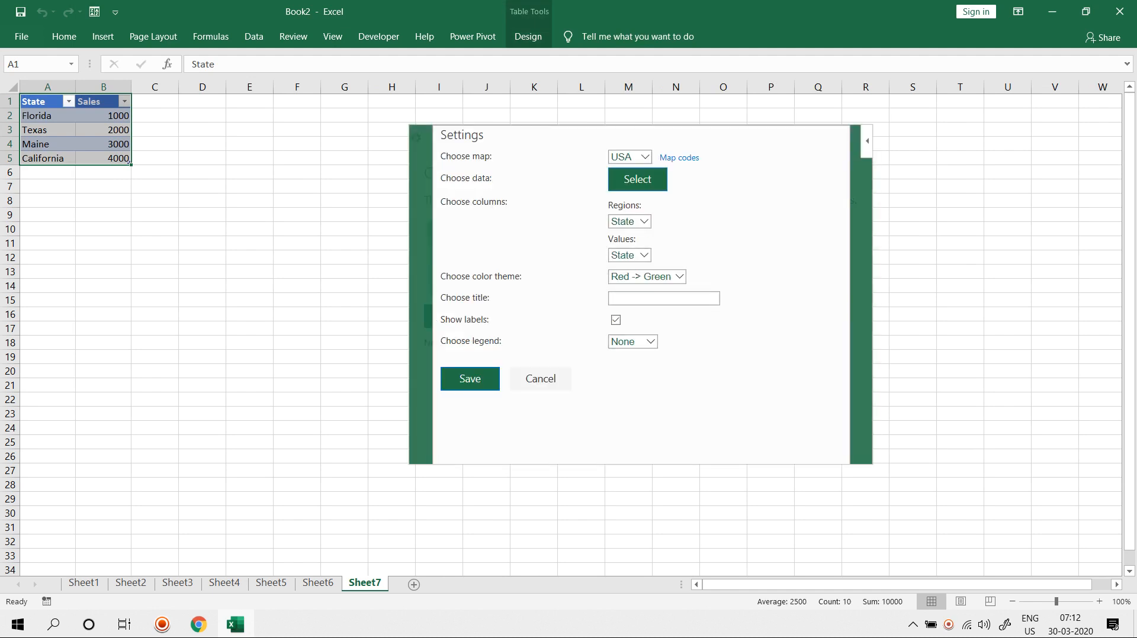
left_click(470, 379)
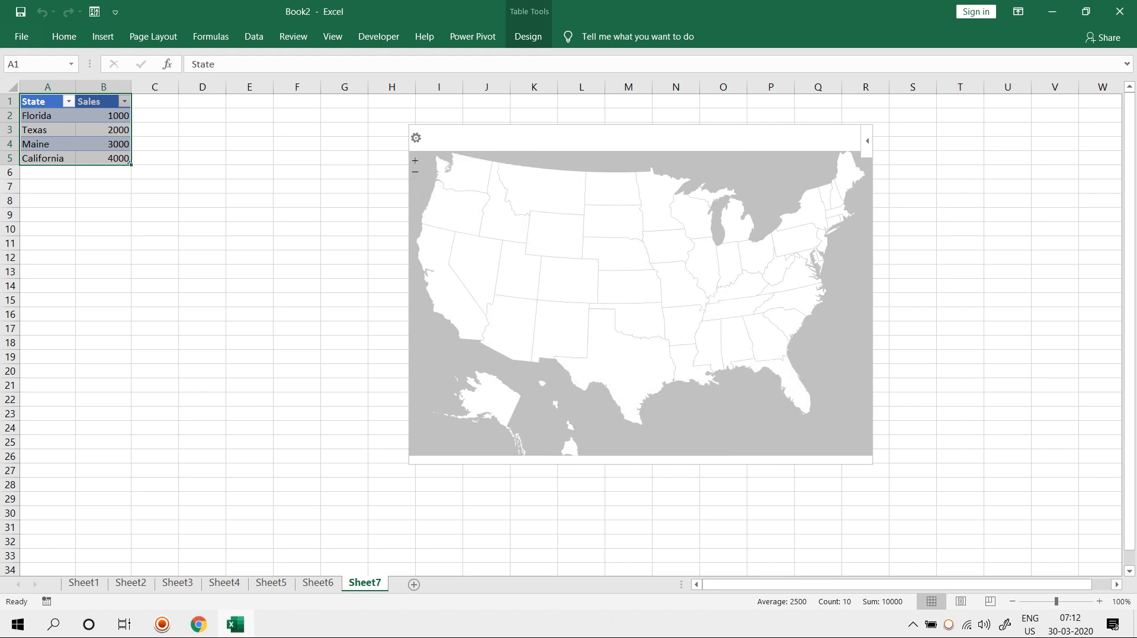
left_click(681, 427)
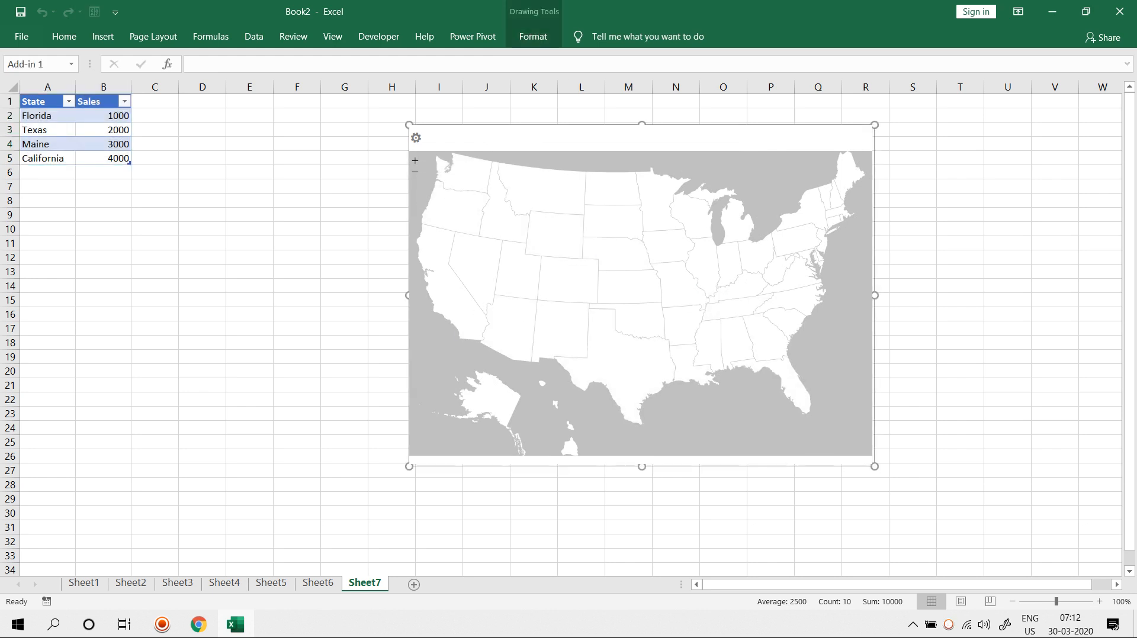
left_click_drag(409, 467, 151, 484)
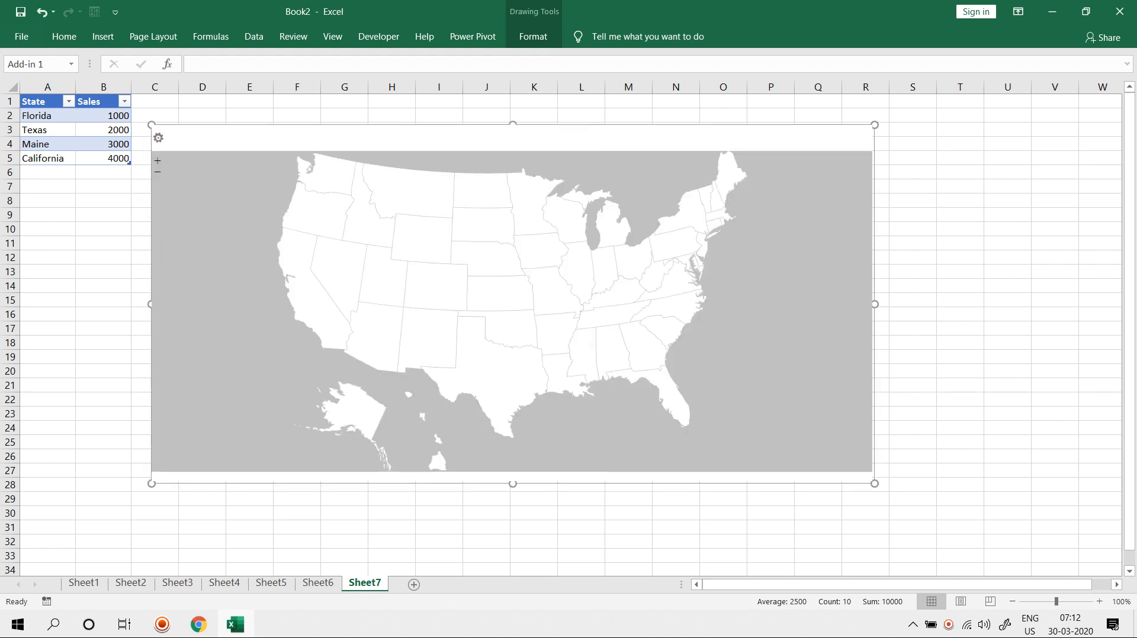
left_click_drag(874, 484, 1048, 576)
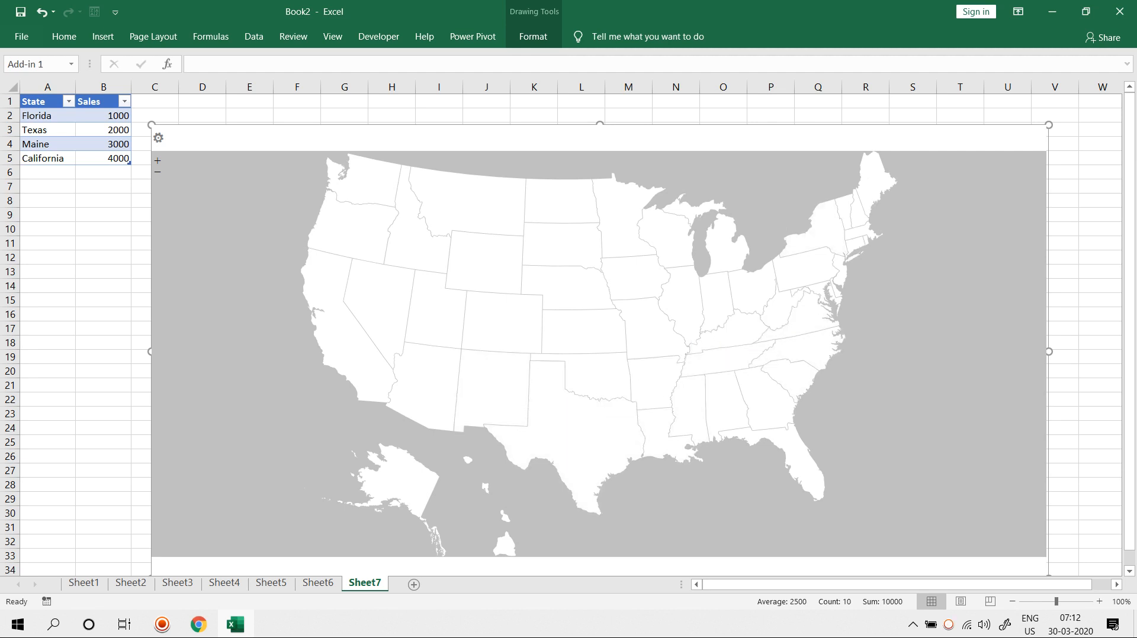
Add another blank worksheet and open the Office add-ins store.
left_click(414, 584)
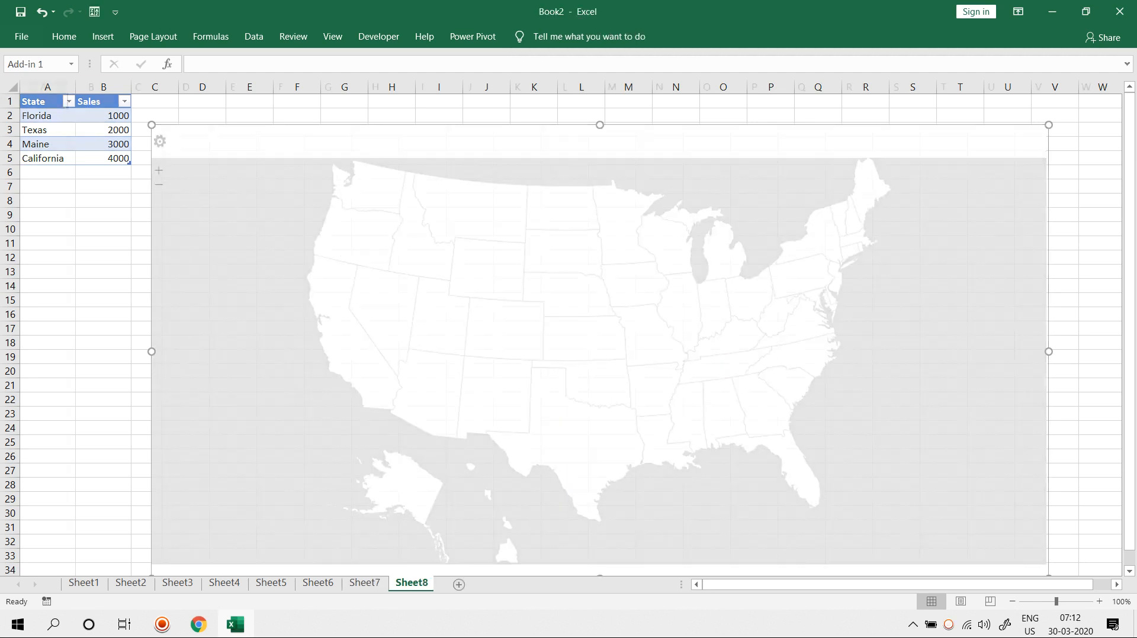
left_click(103, 37)
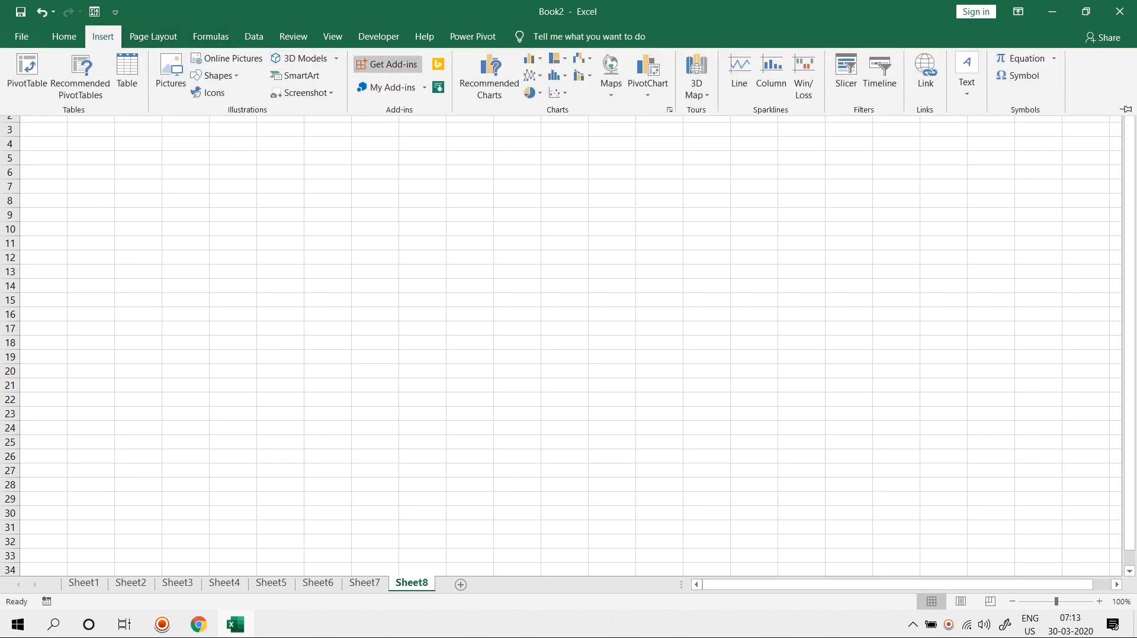
left_click(388, 64)
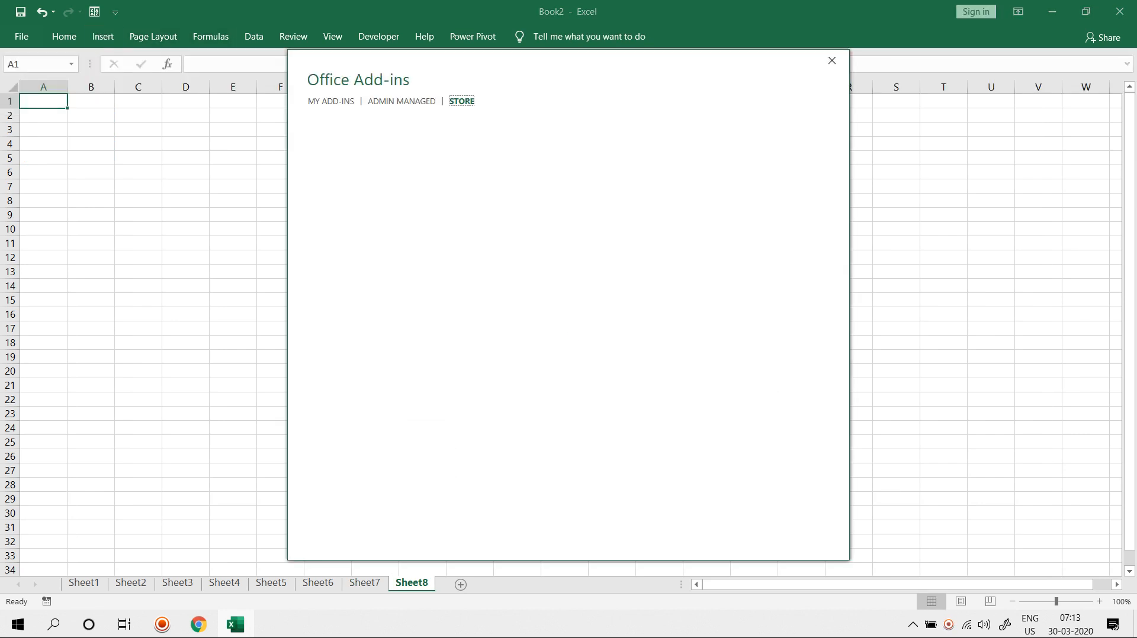
Browse the store's full list of suggested add-ins to see which tools are offered for Excel.
scroll(592, 356, "down", 5)
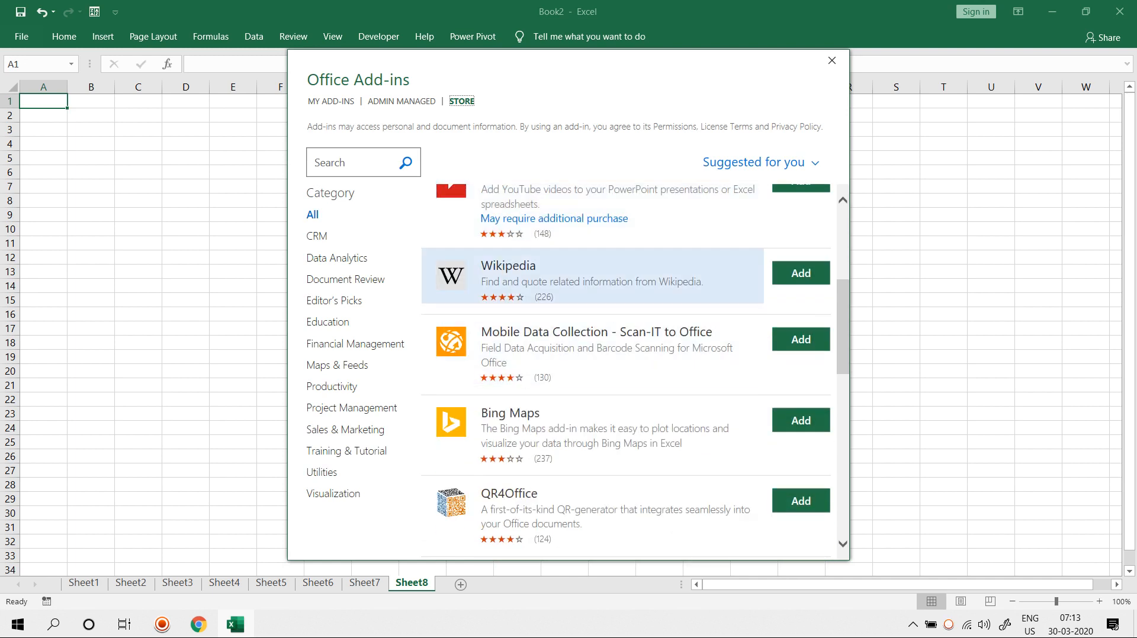
scroll(592, 278, "down", 5)
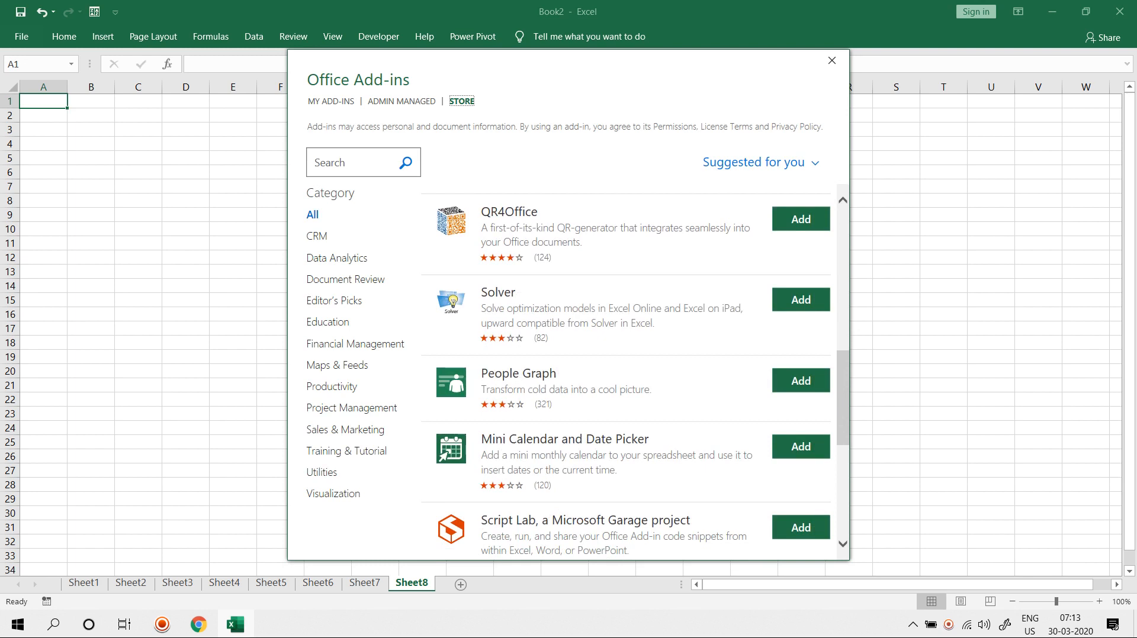
scroll(592, 326, "down", 1)
scroll(592, 332, "down", 1)
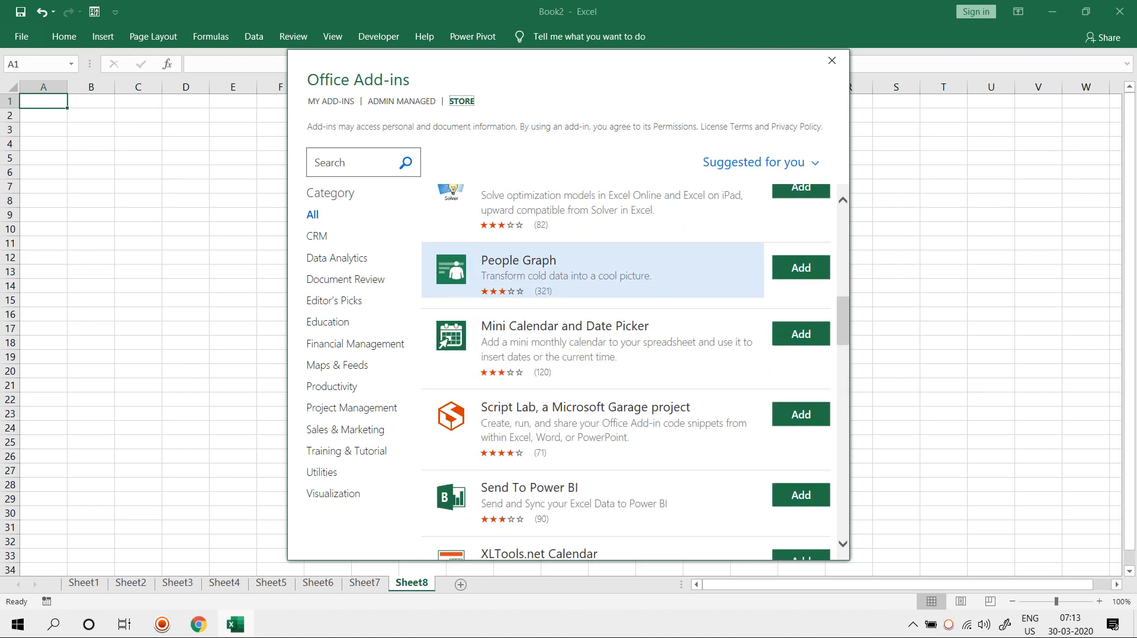
scroll(592, 331, "down", 6)
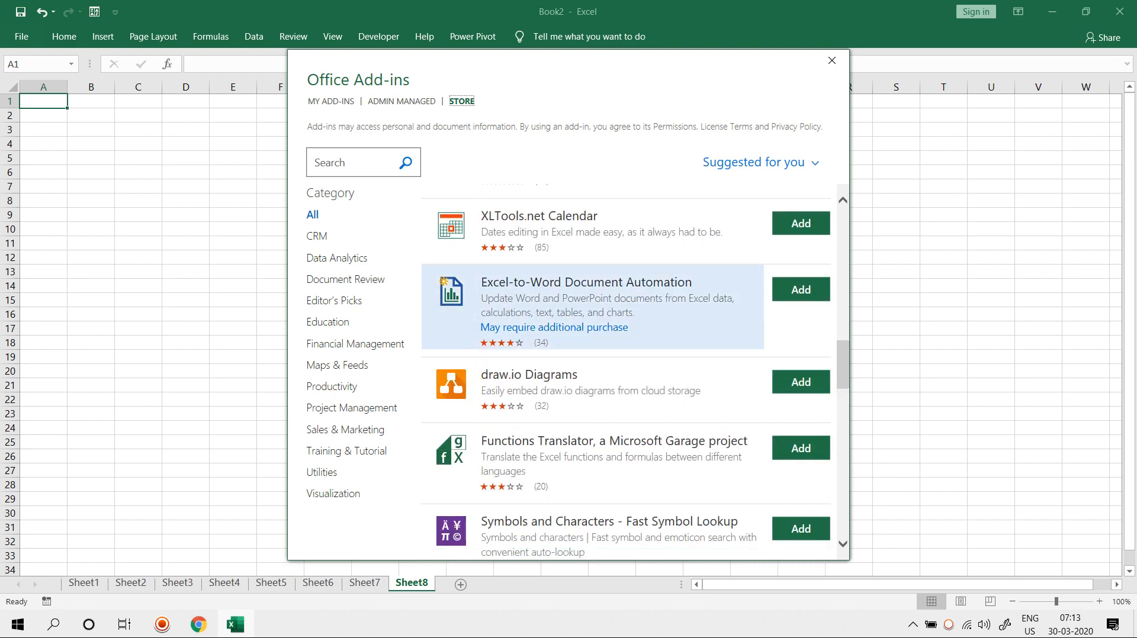
scroll(592, 332, "down", 2)
scroll(627, 371, "down", 8)
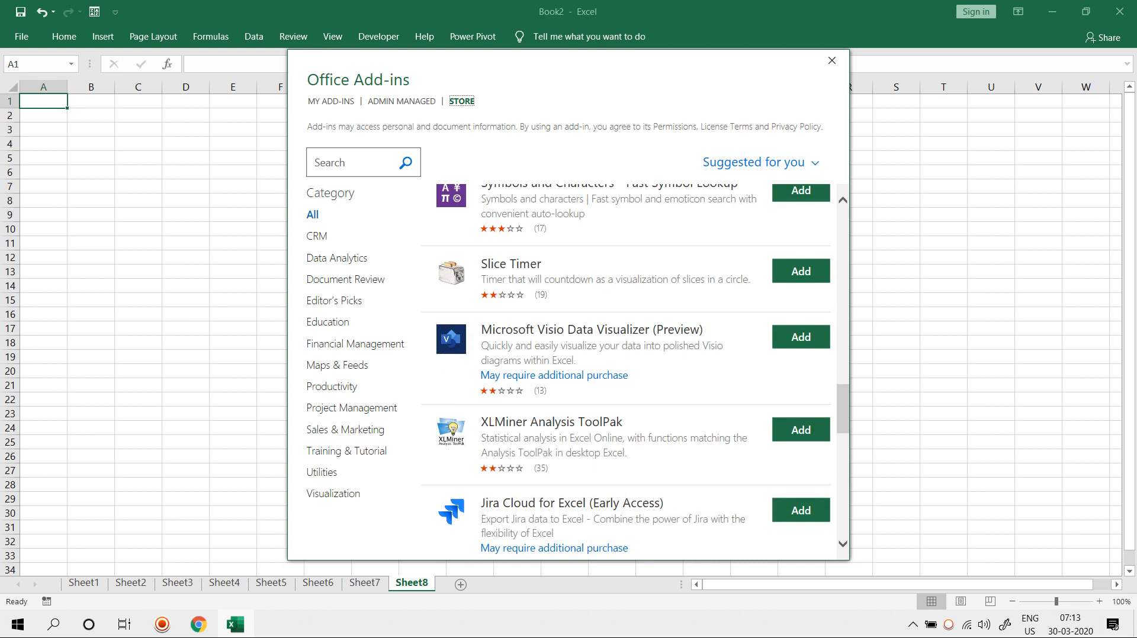
scroll(628, 296, "down", 2)
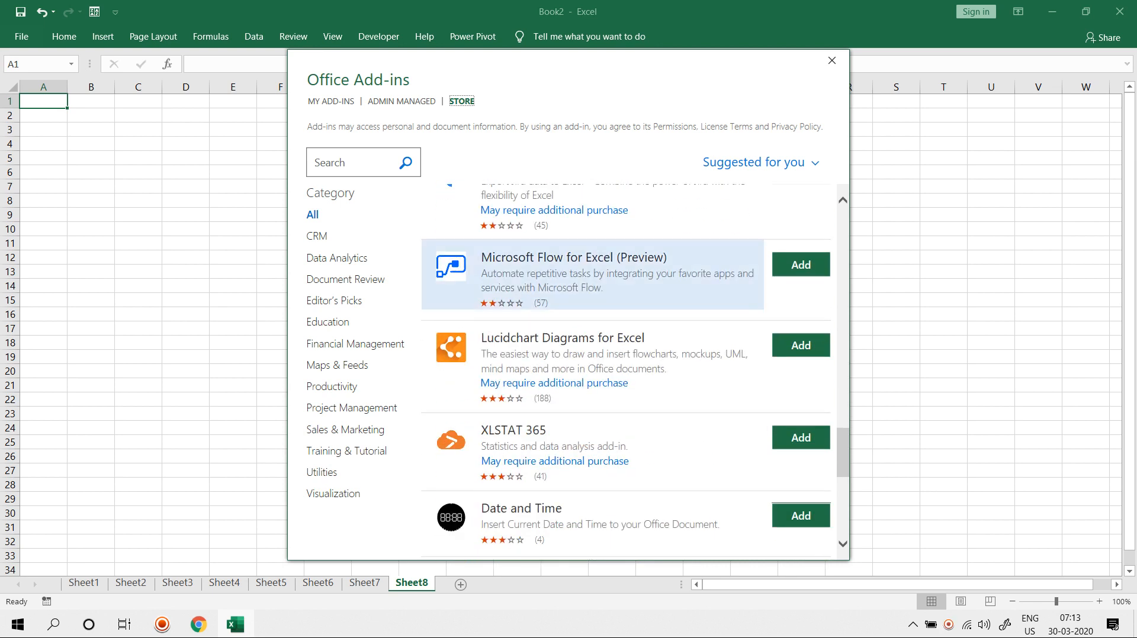
scroll(628, 296, "down", 3)
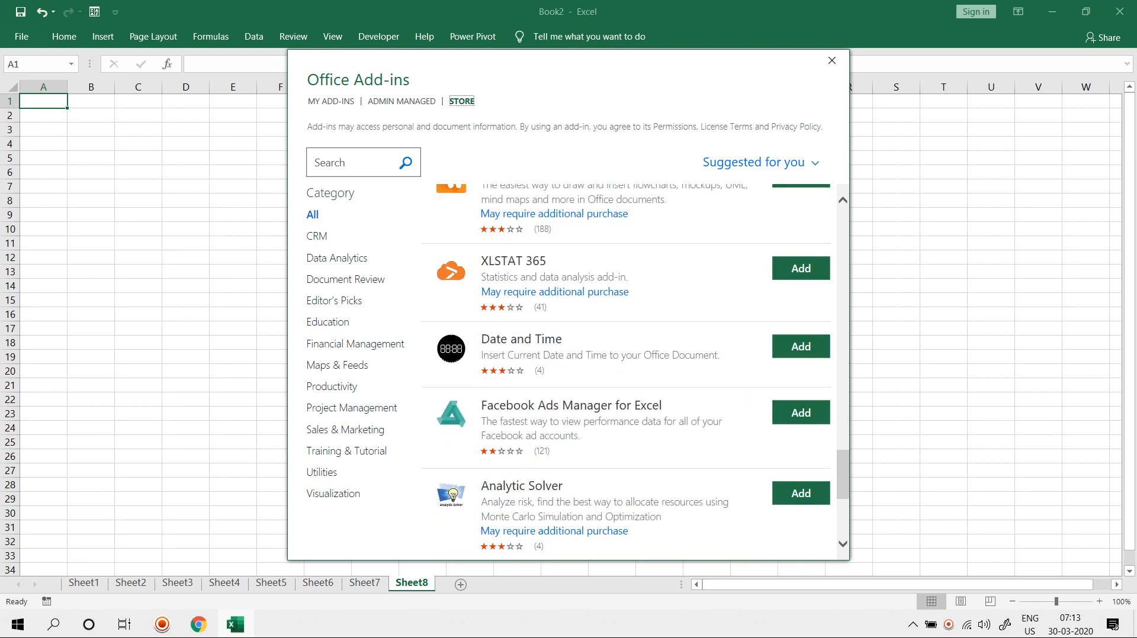
scroll(628, 371, "down", 7)
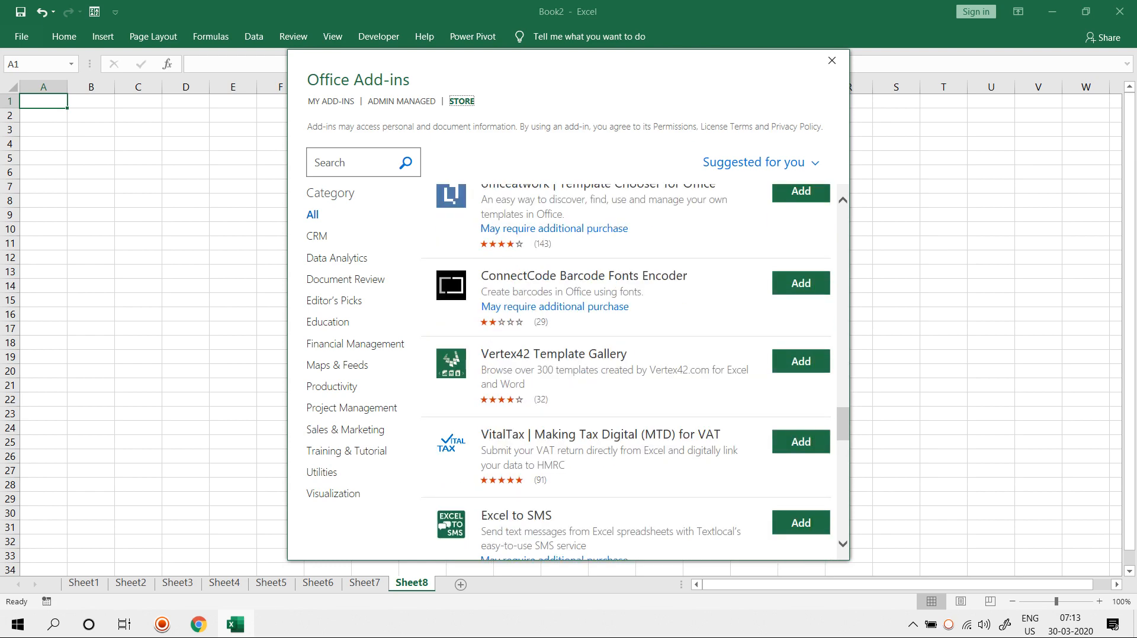
scroll(628, 371, "down", 5)
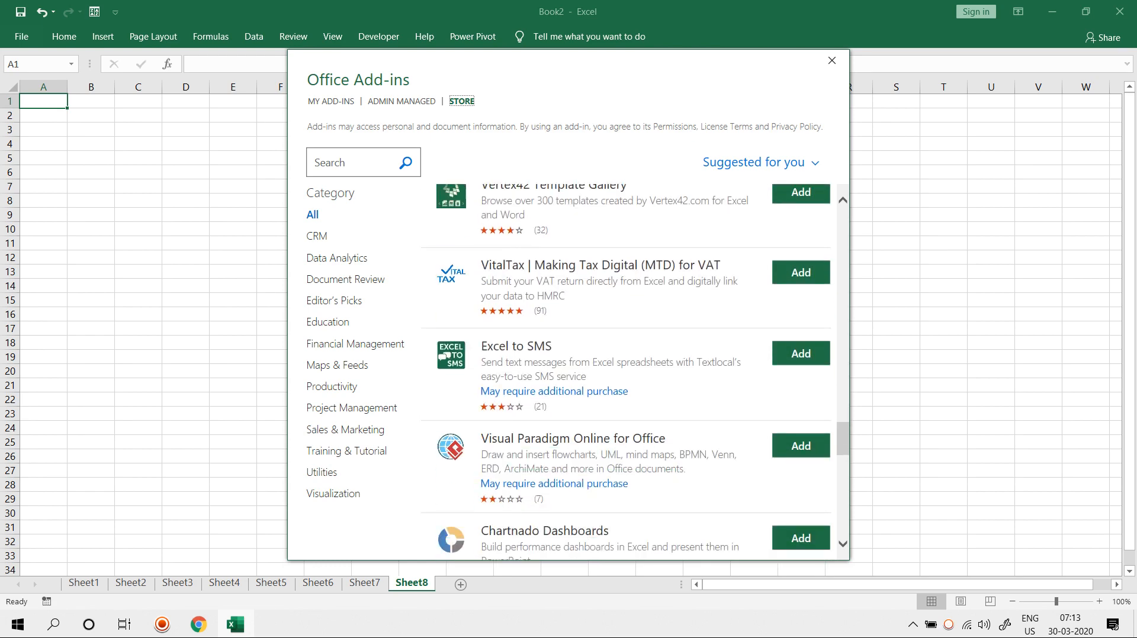
scroll(627, 371, "up", 4)
scroll(628, 371, "up", 20)
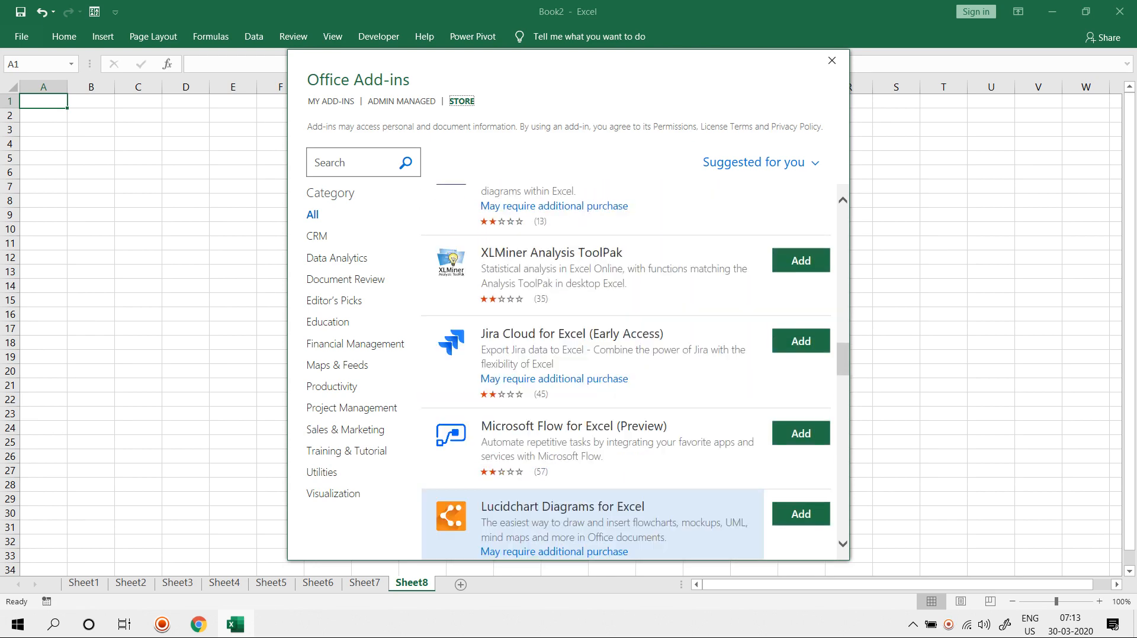
scroll(628, 372, "up", 8)
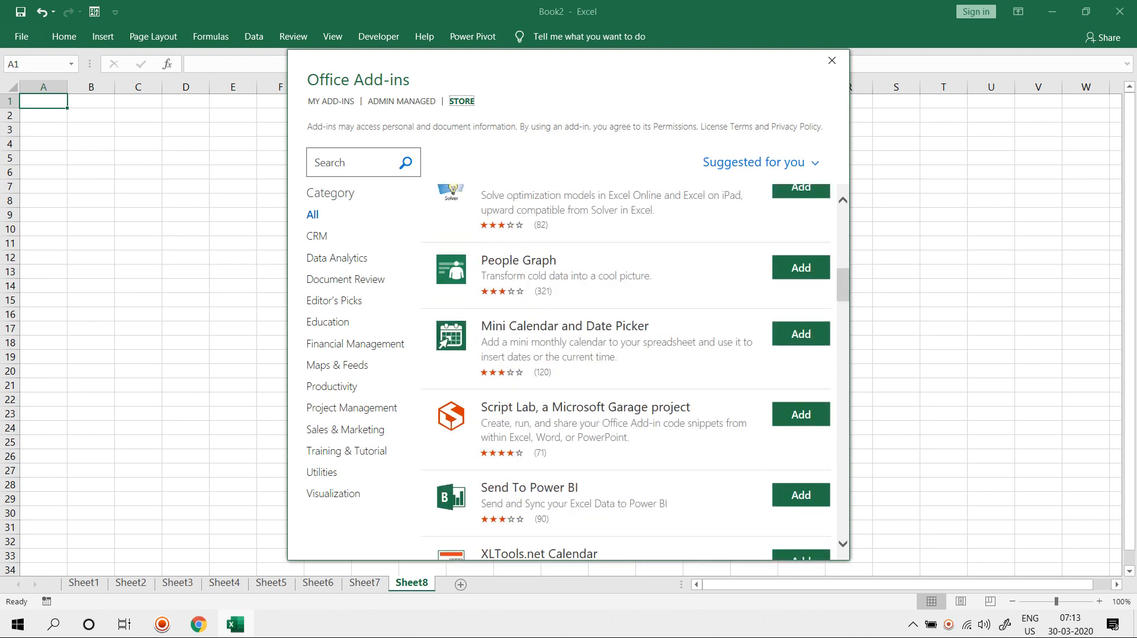
Add the Mapcite add-in from the Maps & Feeds category, agreeing to its terms and conditions.
left_click(340, 365)
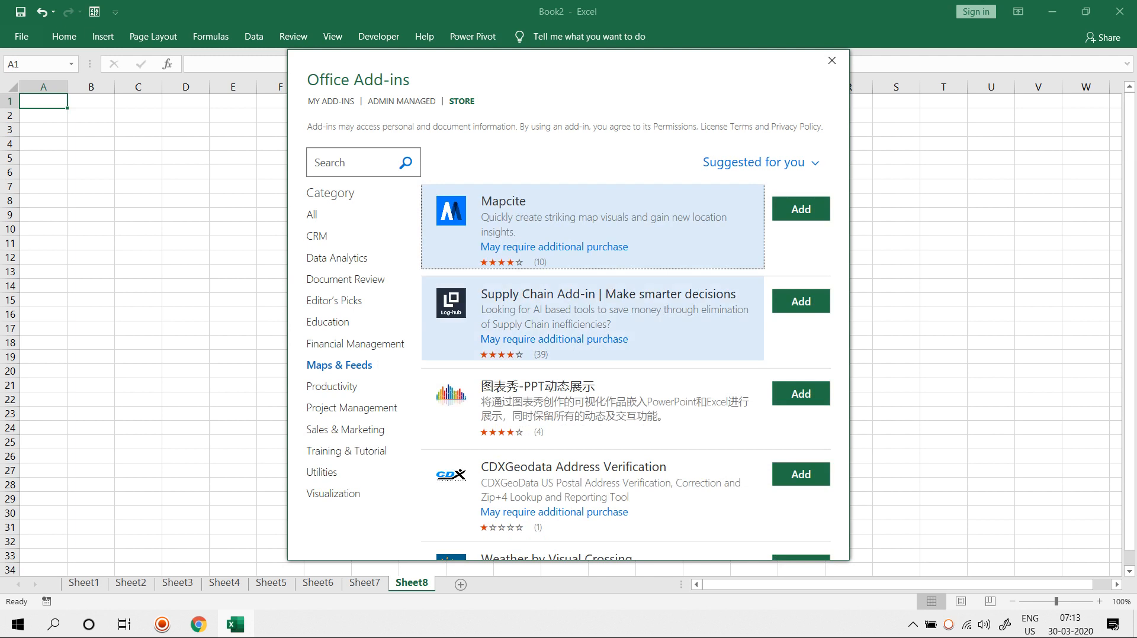
left_click(800, 209)
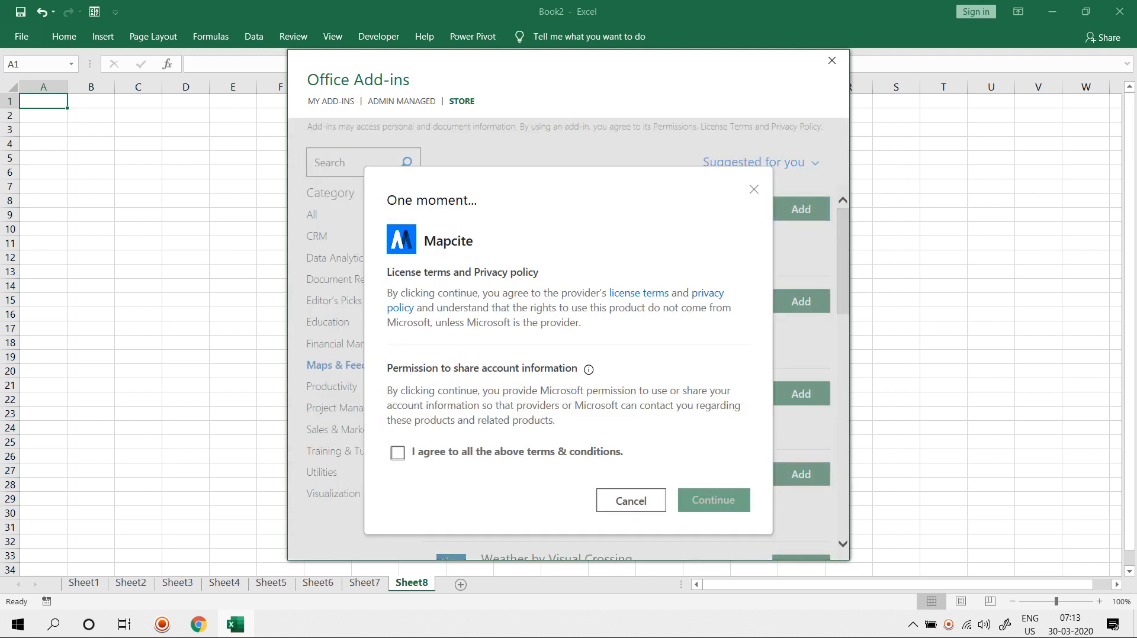
left_click(398, 453)
left_click(713, 500)
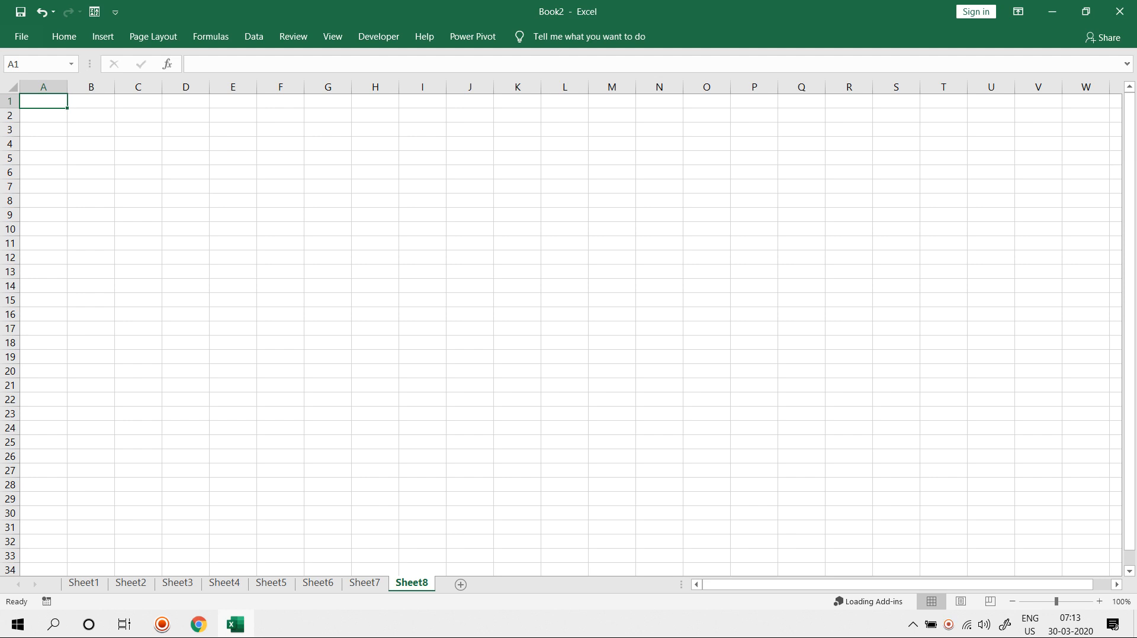
Add another blank worksheet and review the Mini Calendar and Geographic Heat Map entries among the installed Office add-ins.
left_click(461, 584)
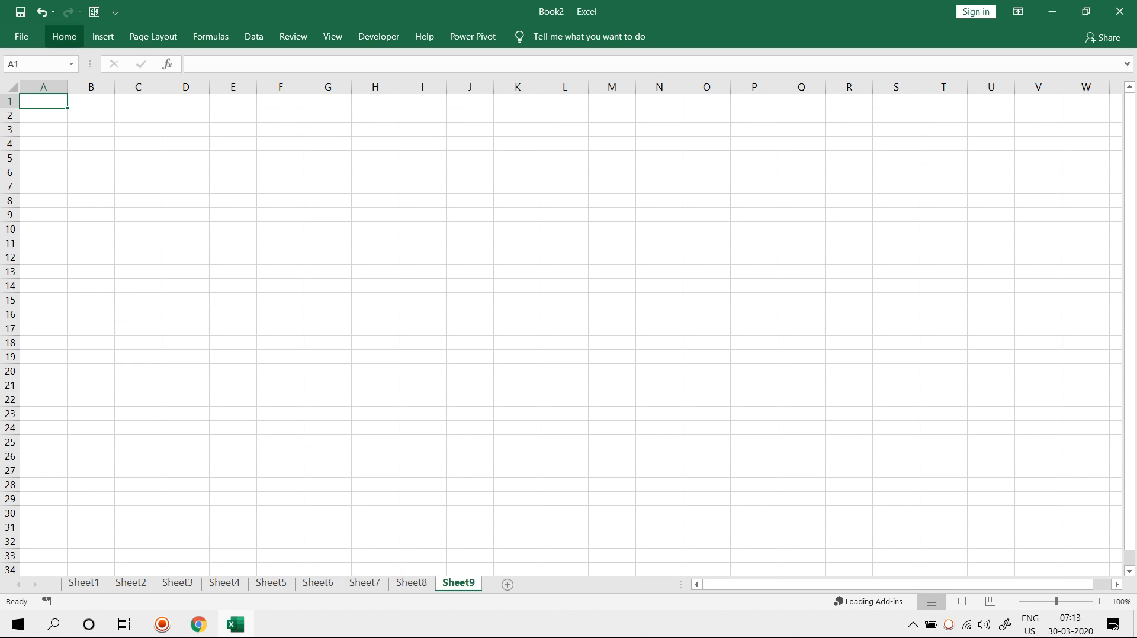
left_click(103, 37)
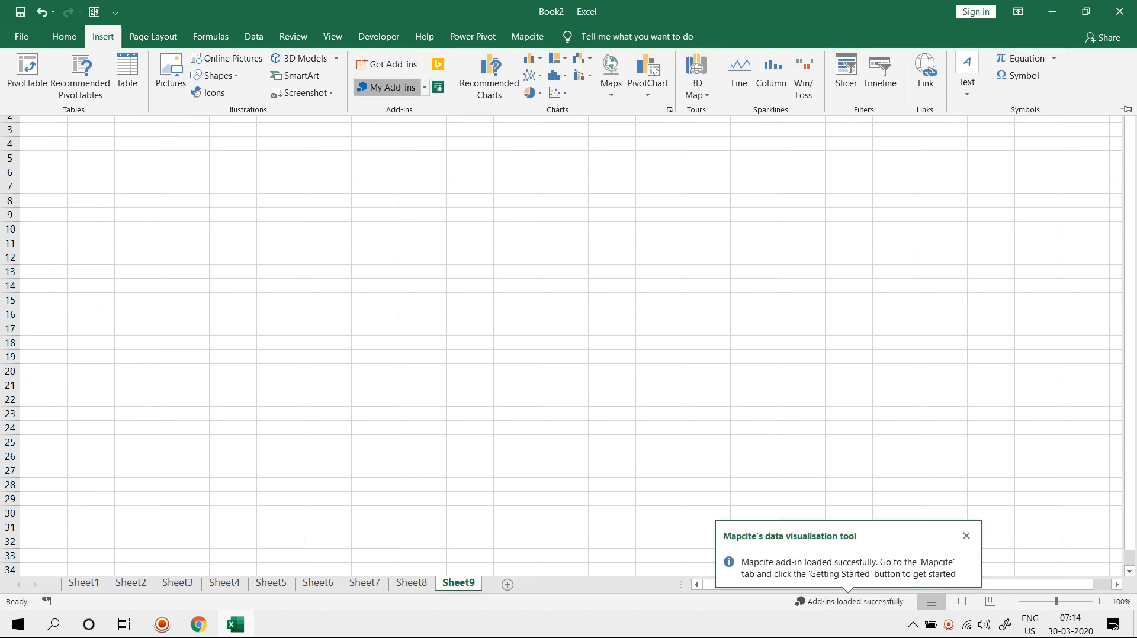
left_click(388, 87)
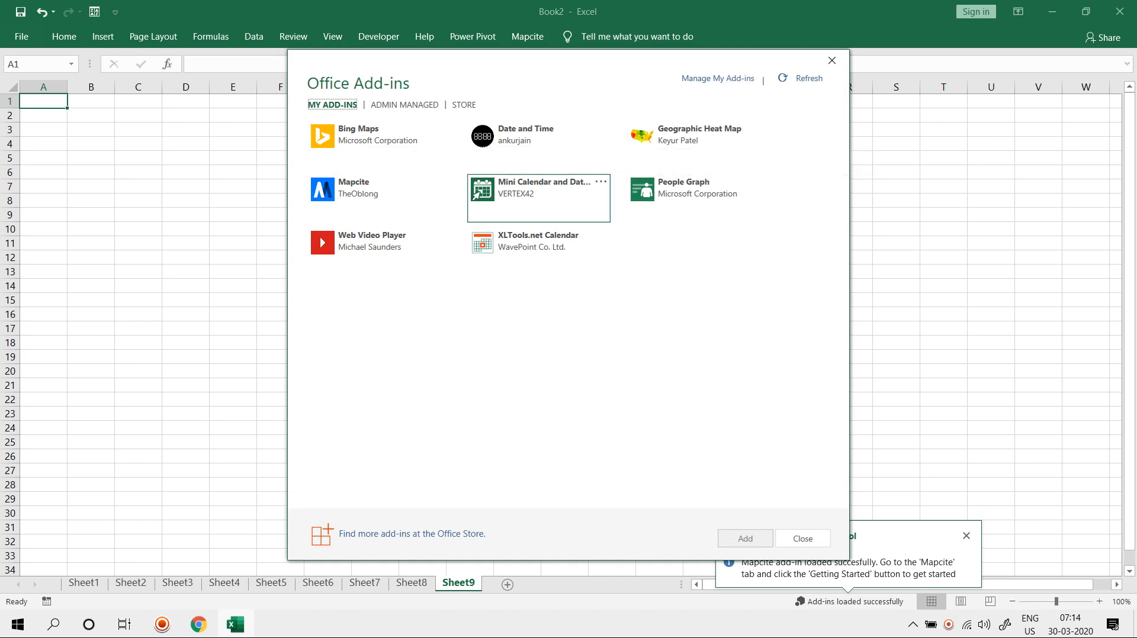
left_click(552, 188)
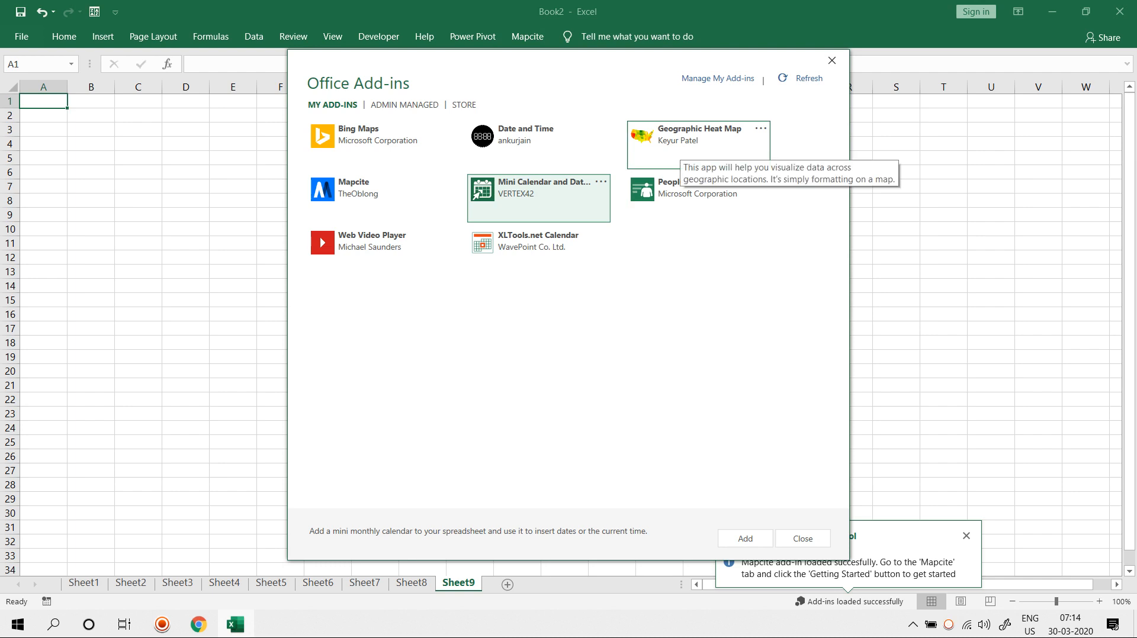
left_click(680, 148)
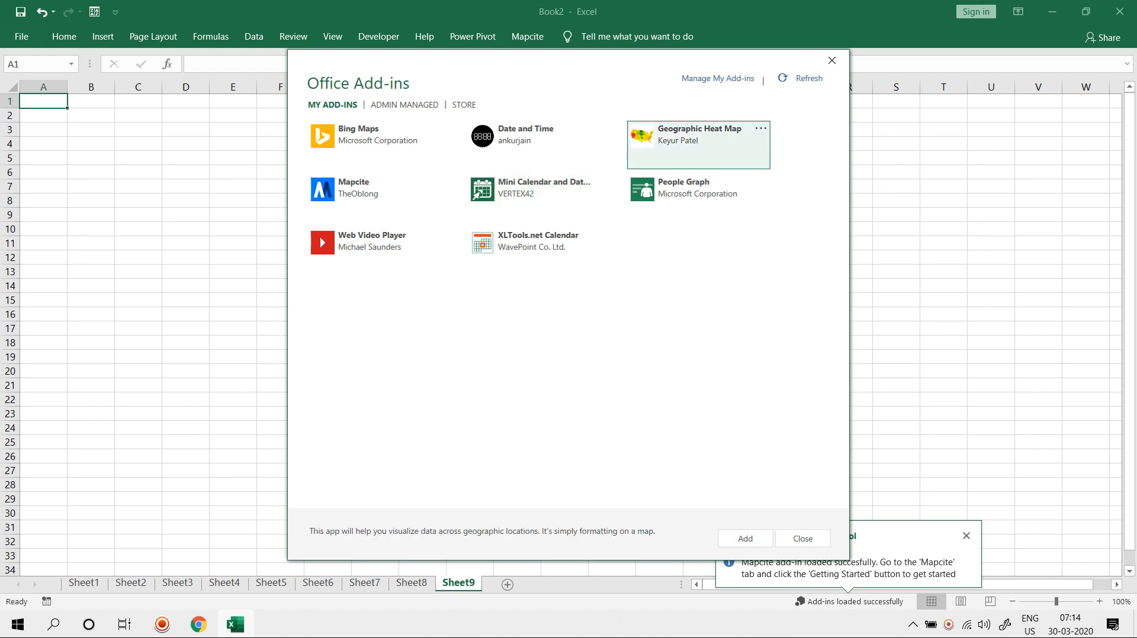
left_click(803, 539)
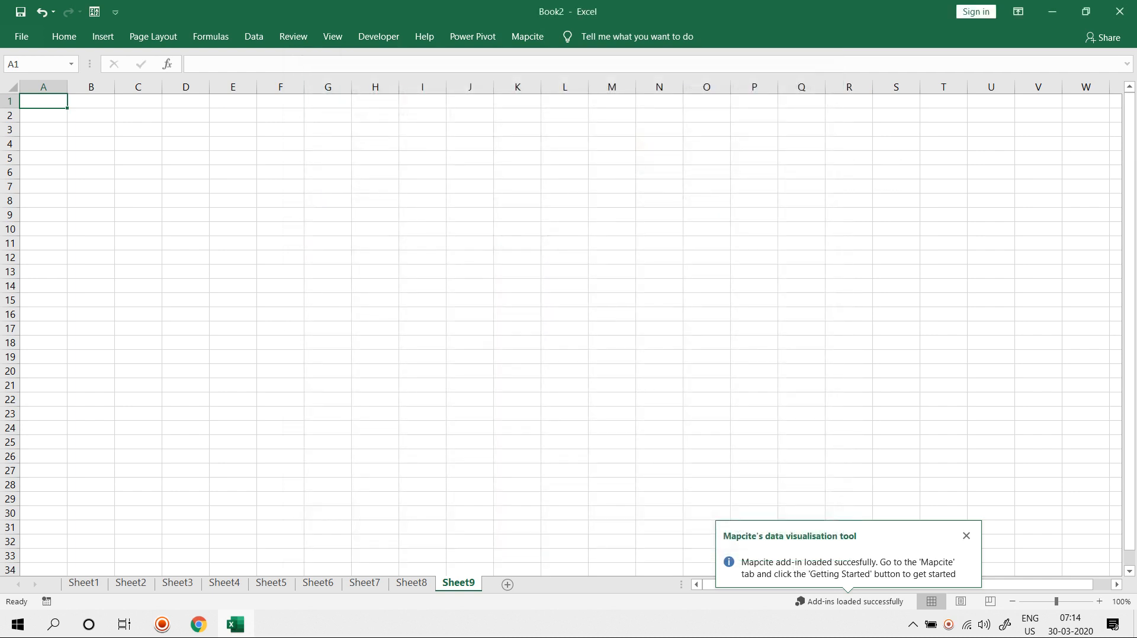
left_click(469, 343)
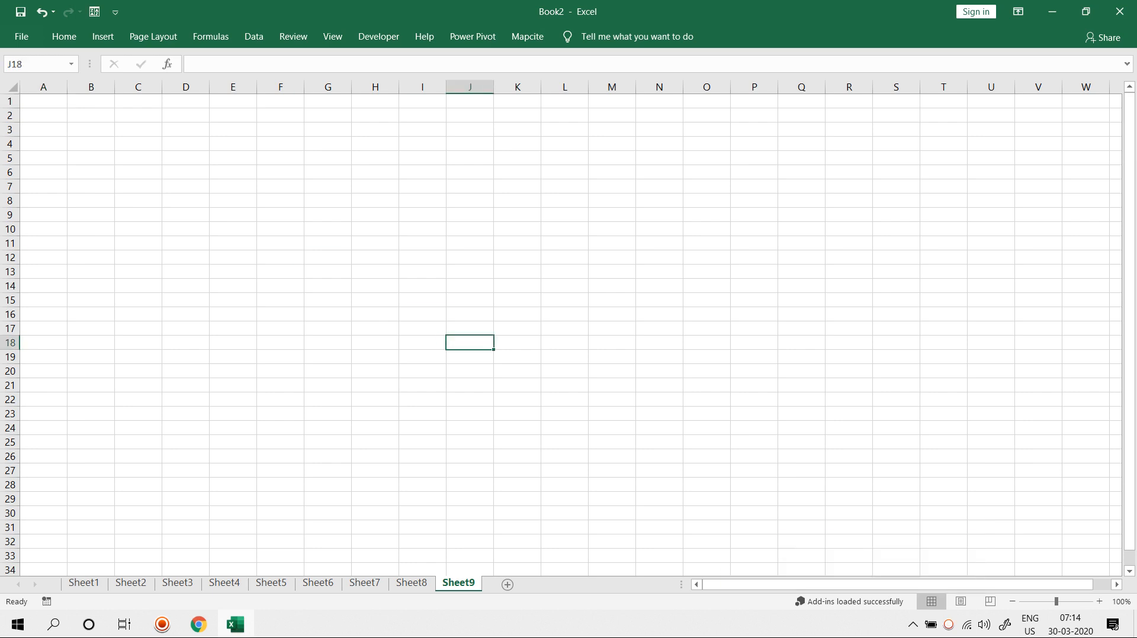
Add another blank worksheet and add the Bing Maps add-in from the Office store, agreeing to its license terms.
left_click(507, 585)
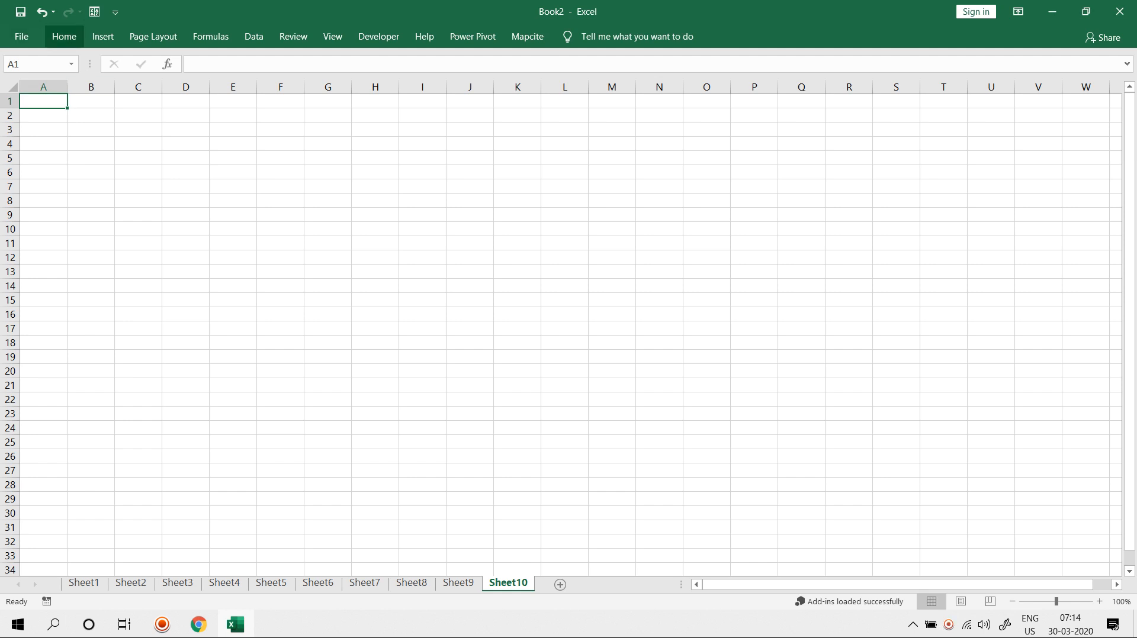
left_click(102, 37)
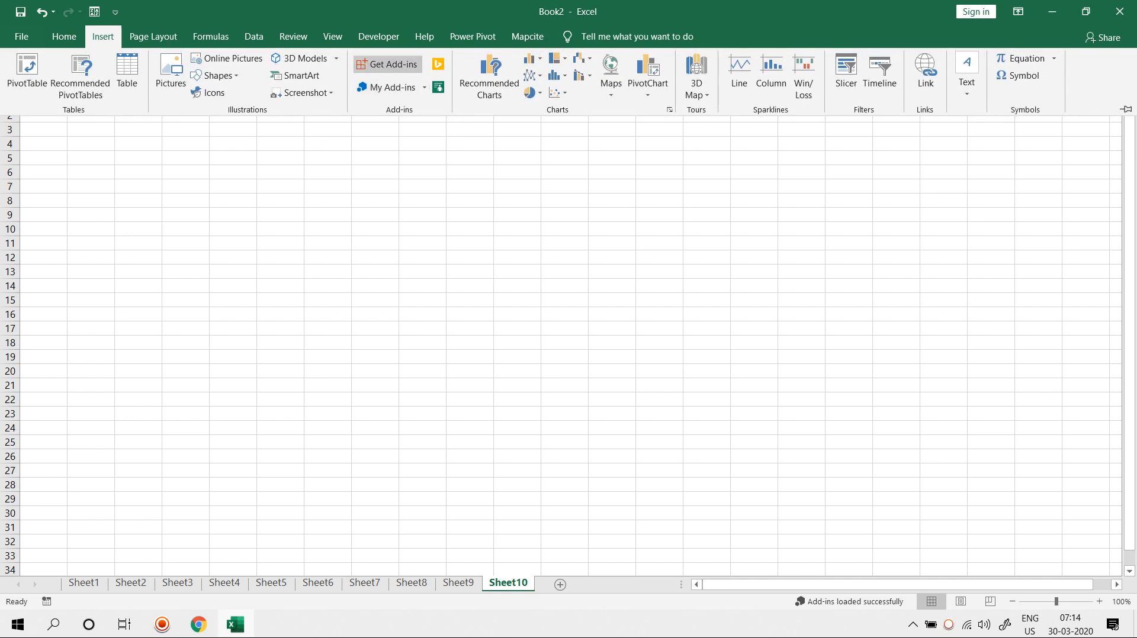
left_click(388, 87)
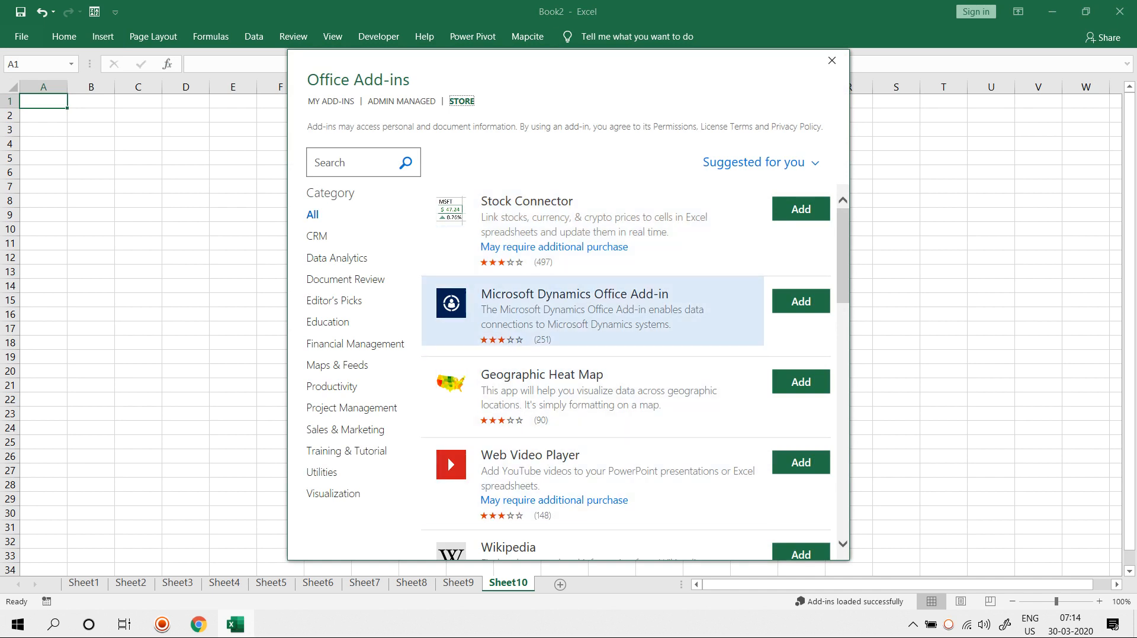
scroll(592, 367, "down", 5)
scroll(593, 320, "down", 2)
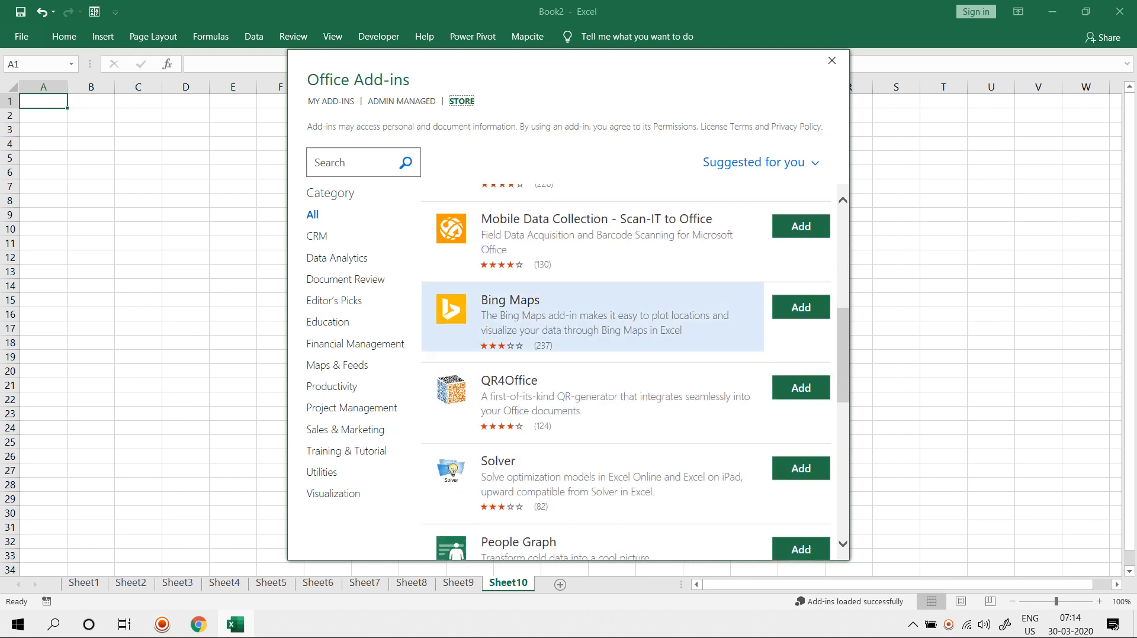
left_click(592, 317)
left_click(336, 232)
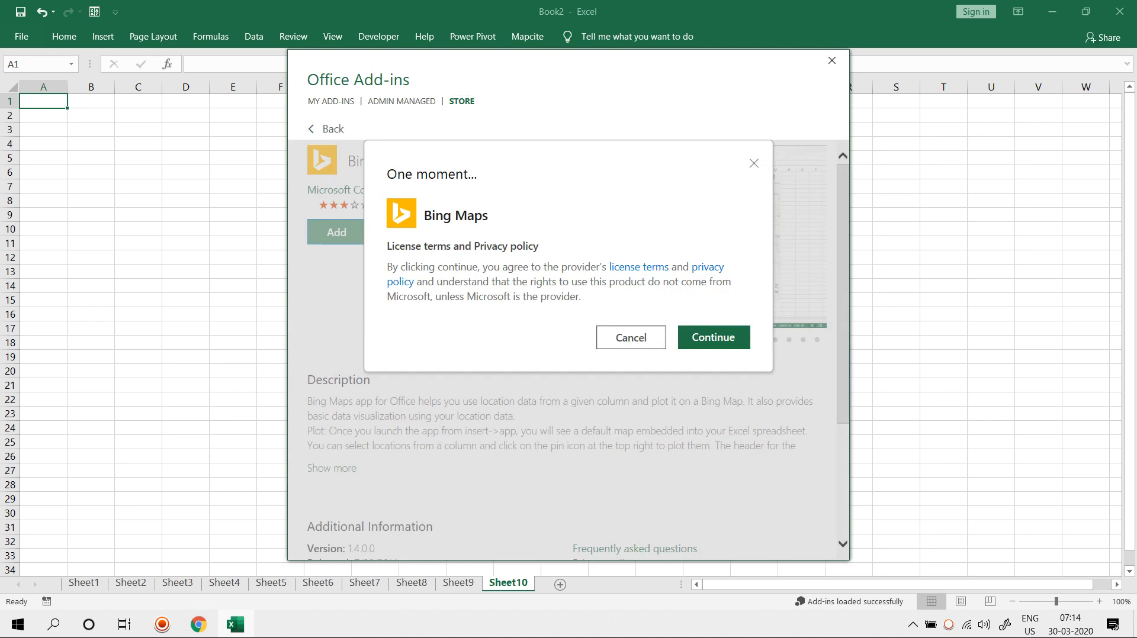
left_click(713, 337)
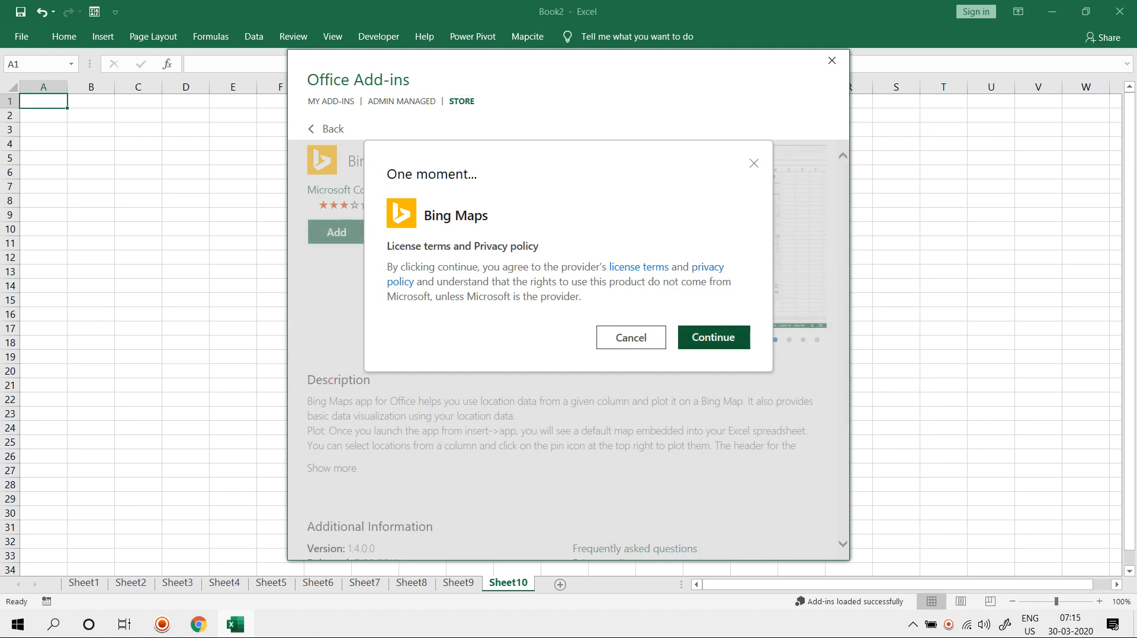
scroll(562, 328, "down", 1)
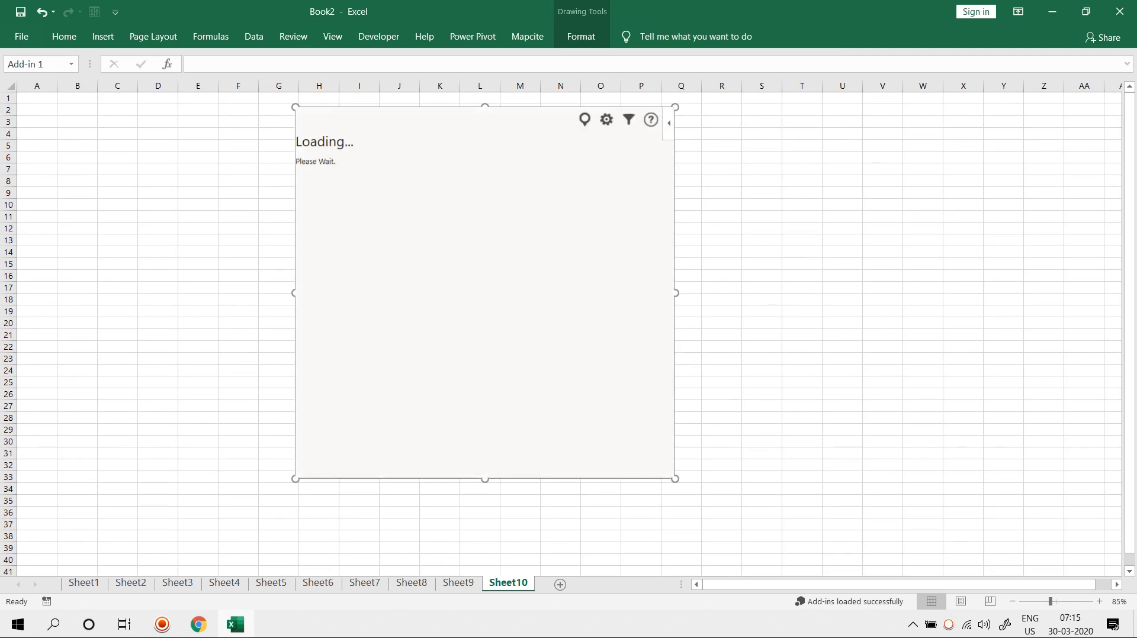
Plot the add-in's sample State, Revenue and Expense data on the Bing map and enlarge it to span about columns A to S.
left_click(609, 335)
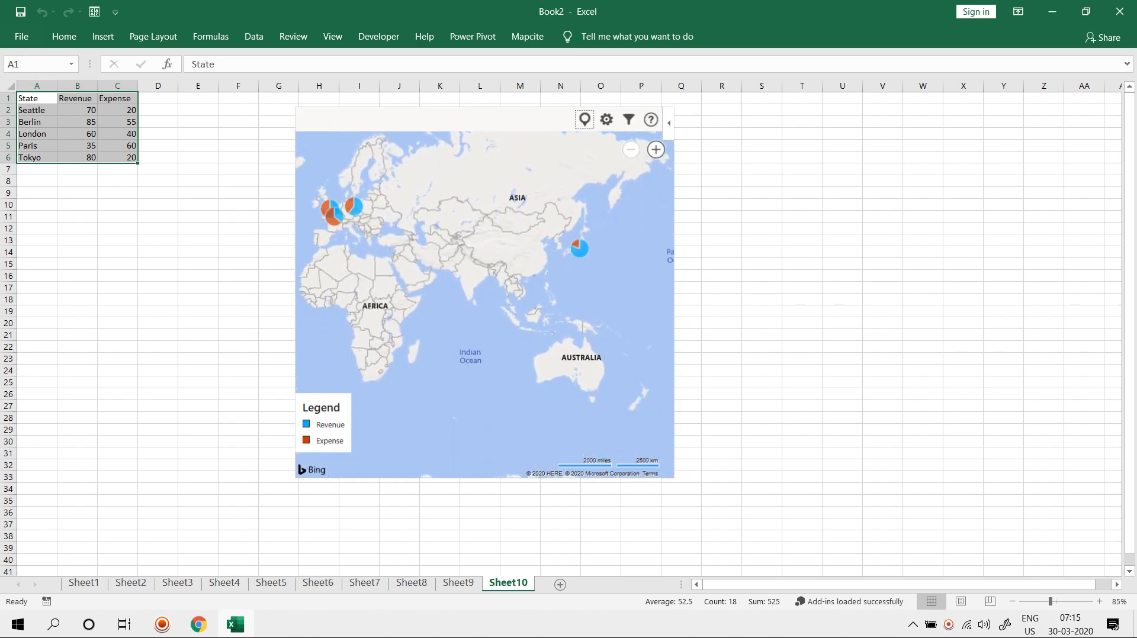
left_click(296, 479)
left_click_drag(296, 479, 19, 505)
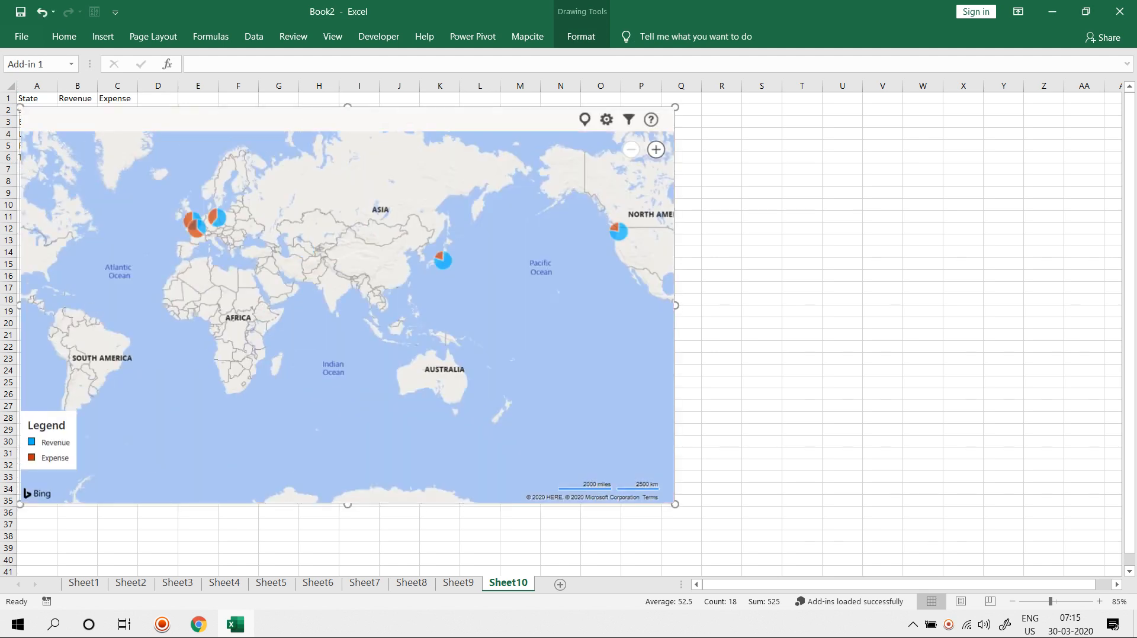
left_click_drag(675, 505, 777, 559)
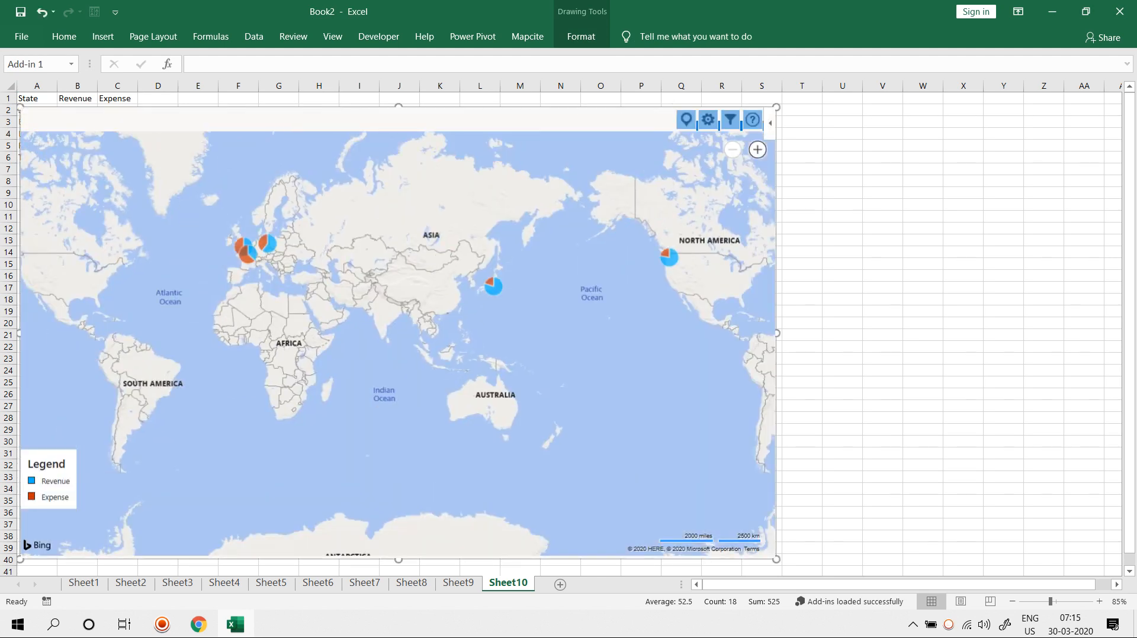
Move the Bing map clear of the sample data so it spans about columns F to X.
left_click_drag(922, 193, 640, 181)
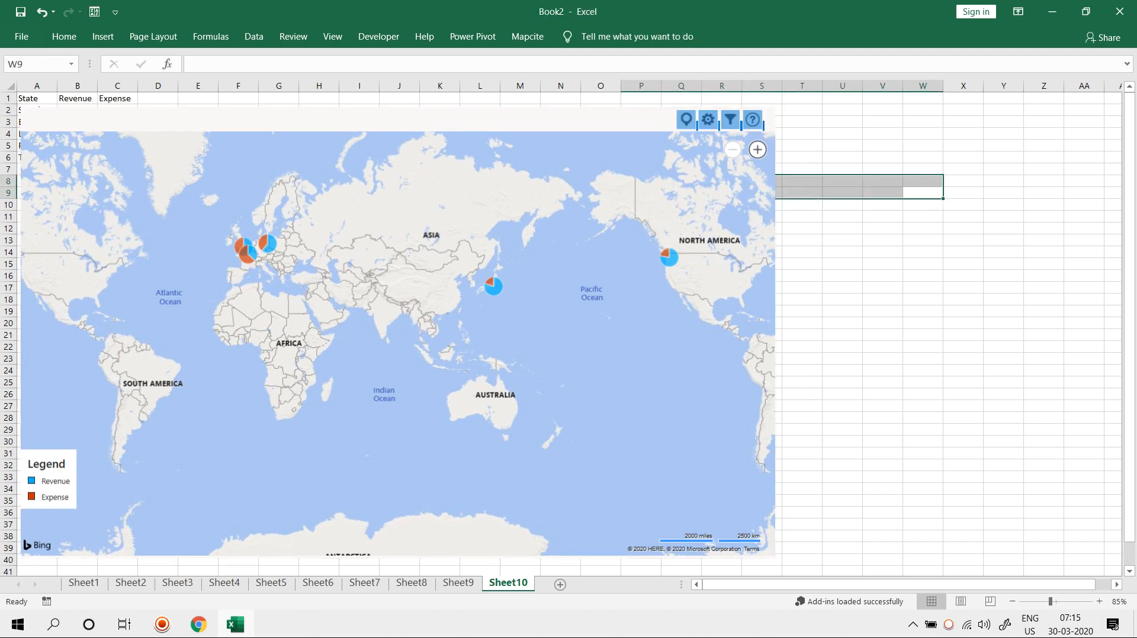
left_click(641, 120)
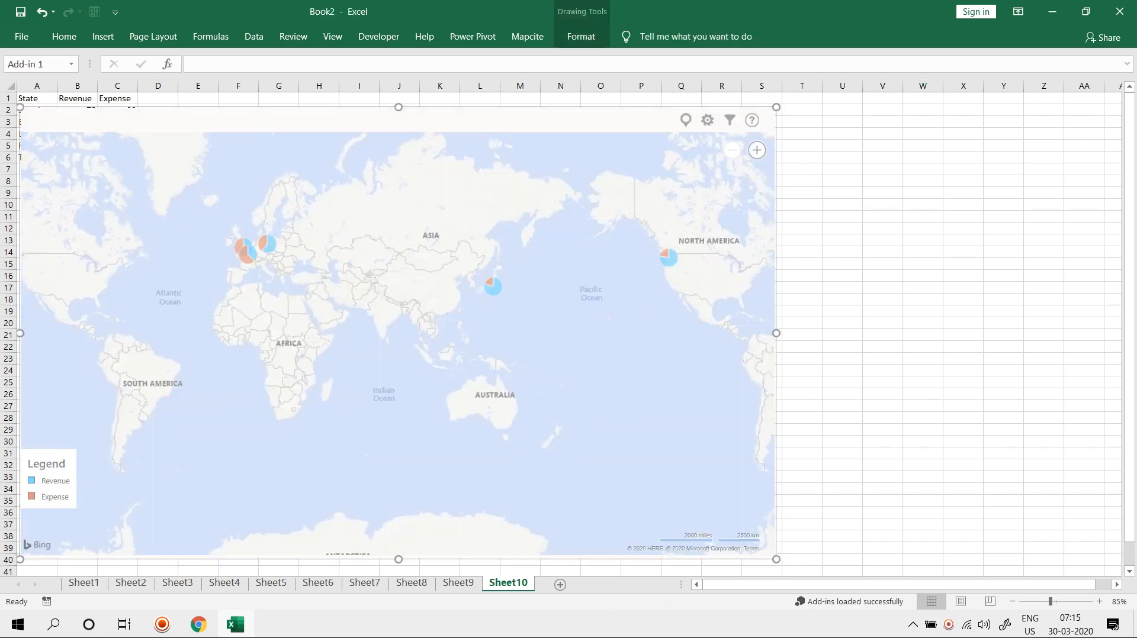
left_click_drag(641, 121, 835, 119)
Replace the Paris entry in cell A5 with india.
left_click(36, 145)
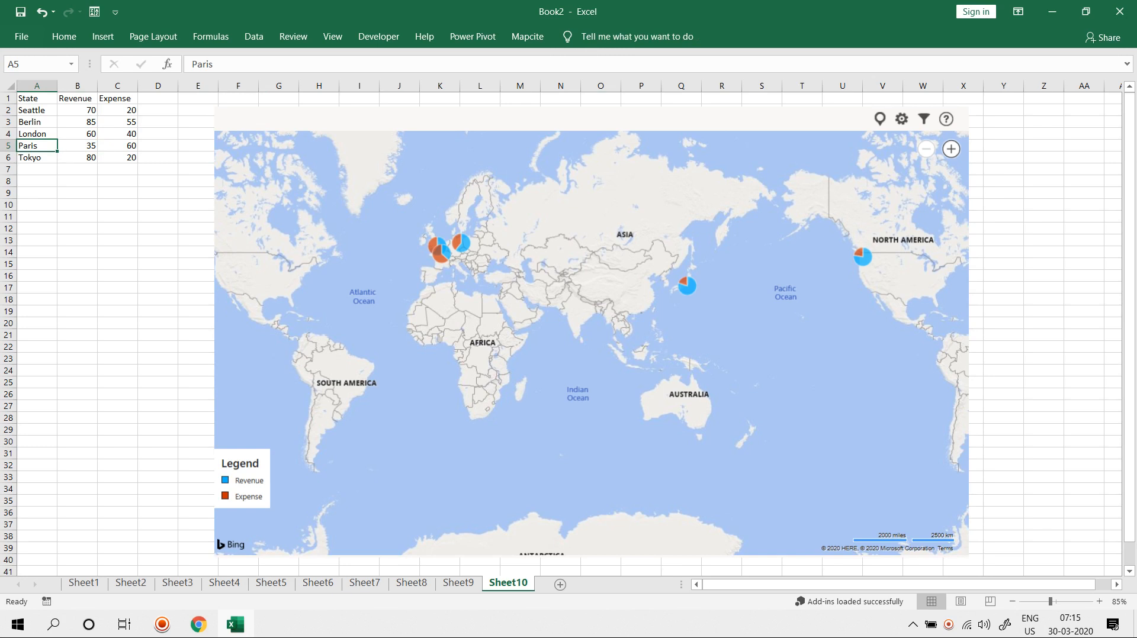
type("india")
key("Return")
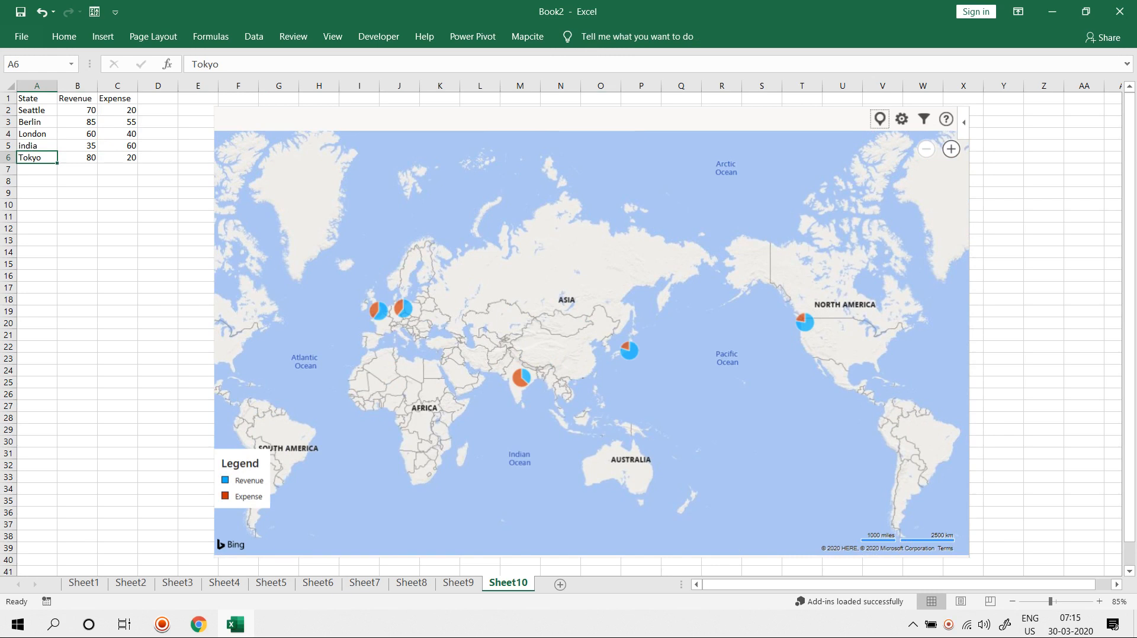
left_click(158, 253)
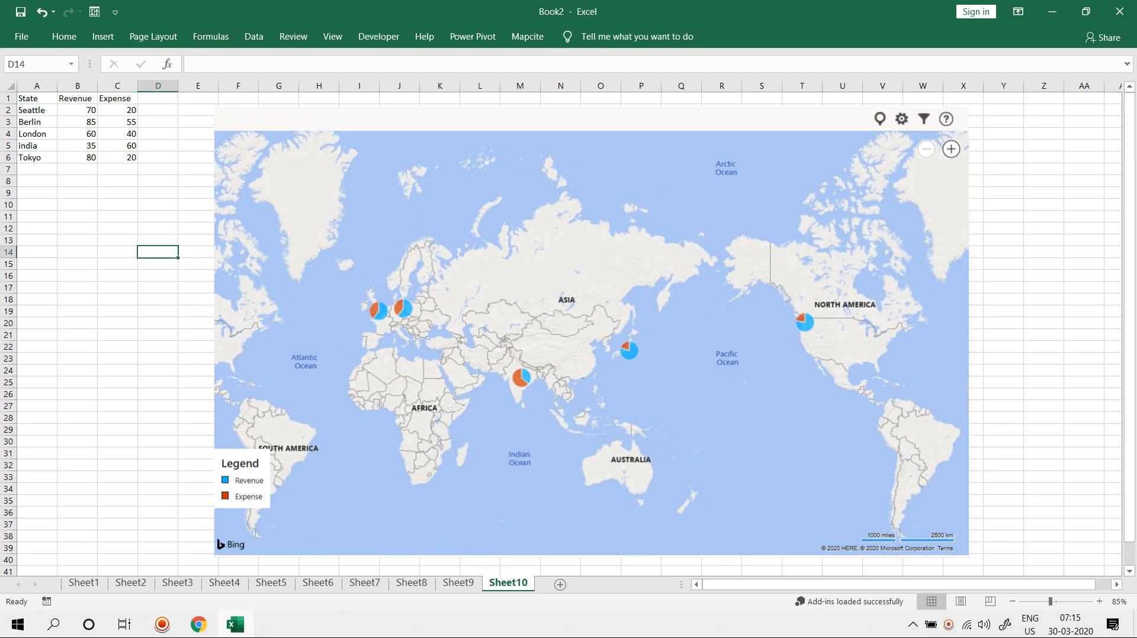
Enlarge the Bing map over the data so it spans about columns A to Z from row 1.
left_click(256, 120)
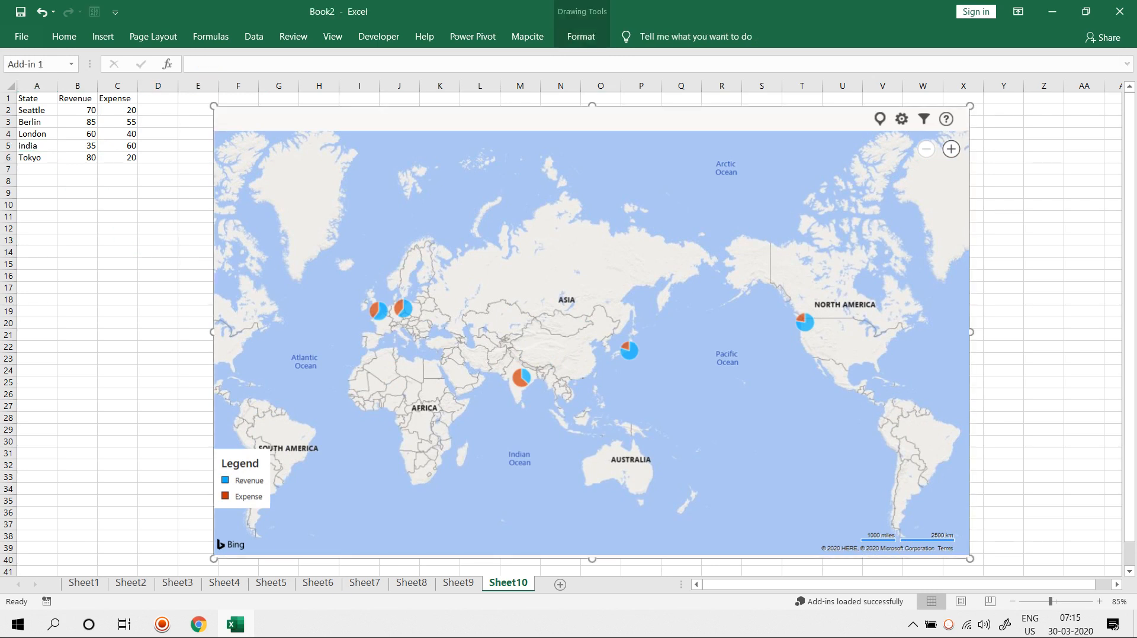
left_click_drag(214, 106, 15, 91)
left_click_drag(970, 559, 1048, 567)
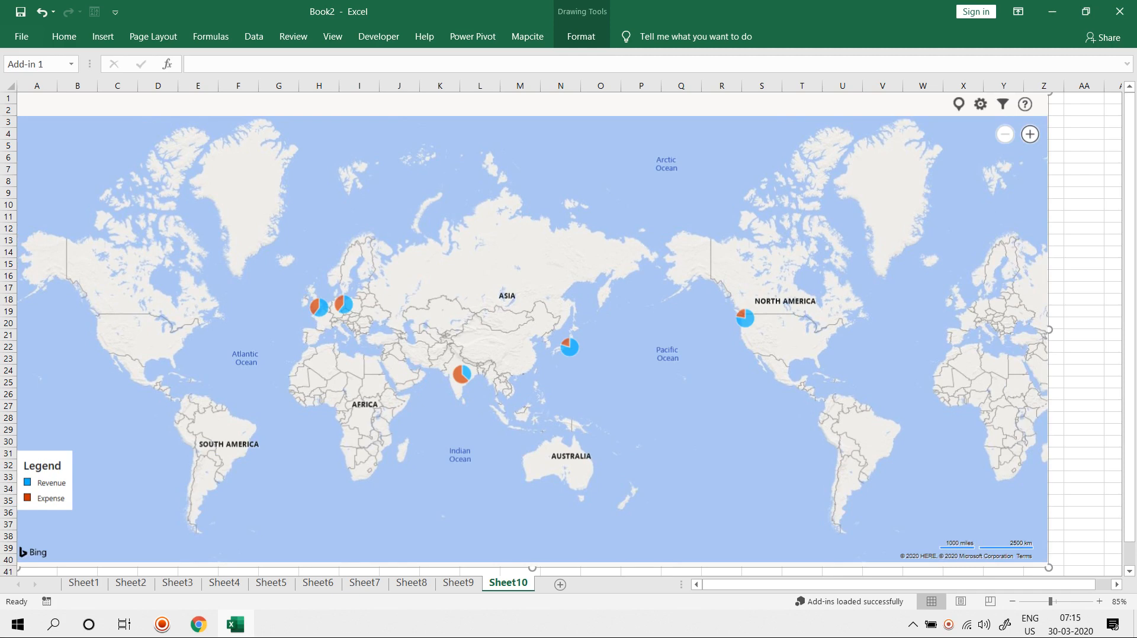
Zoom the Bing map in and out around India to examine its plotted point and the city-level detail.
scroll(470, 369, "up", 3)
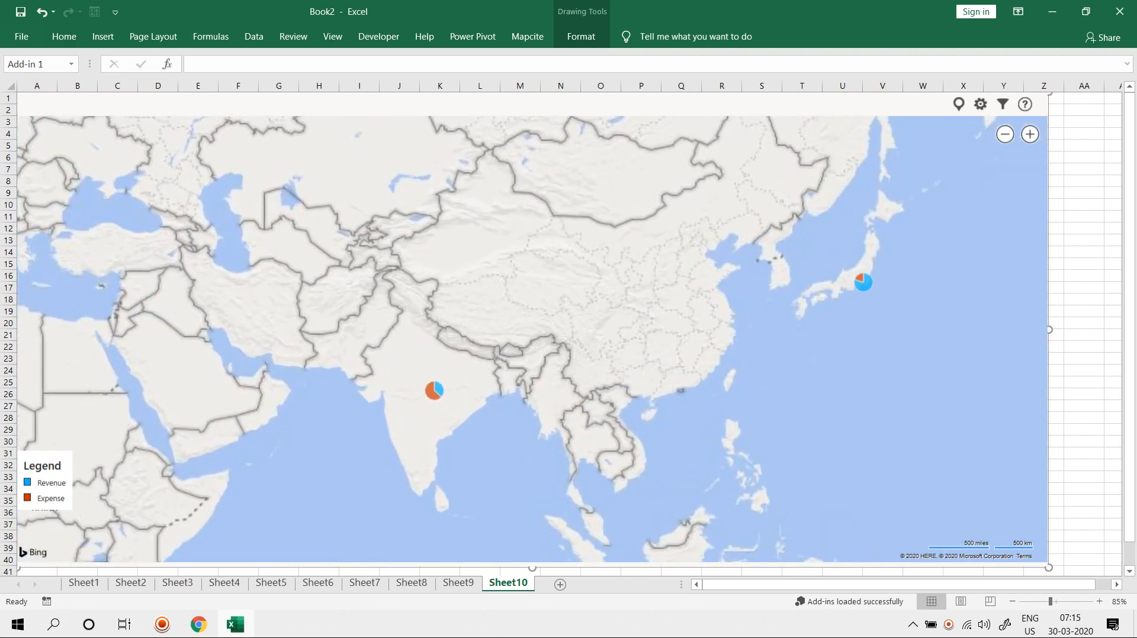
scroll(450, 379, "up", 3)
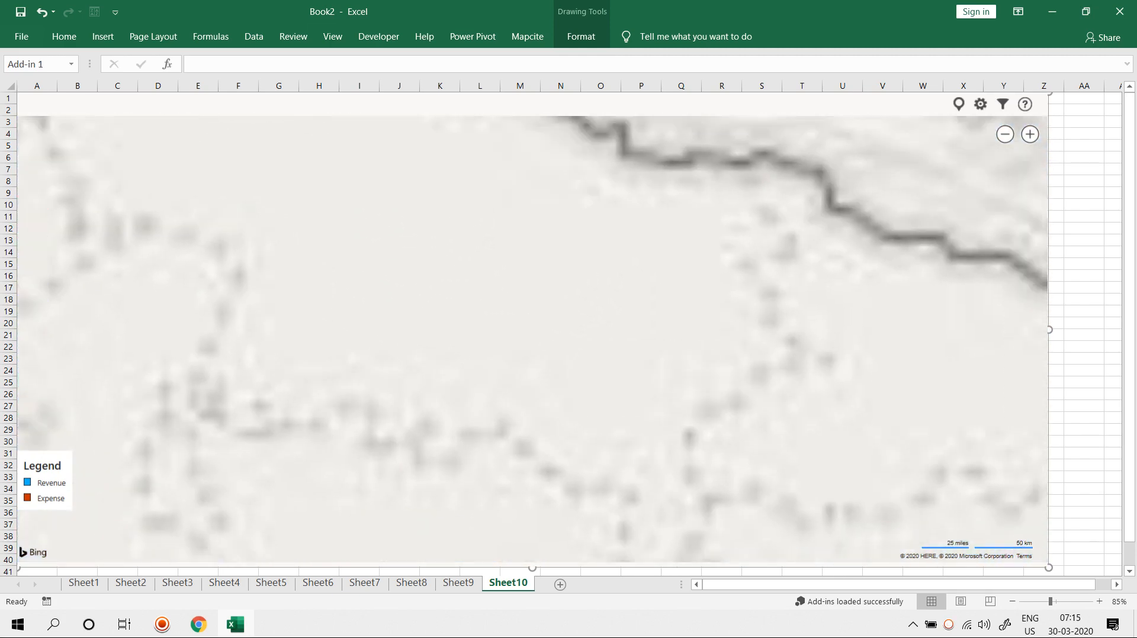
scroll(444, 336, "down", 3)
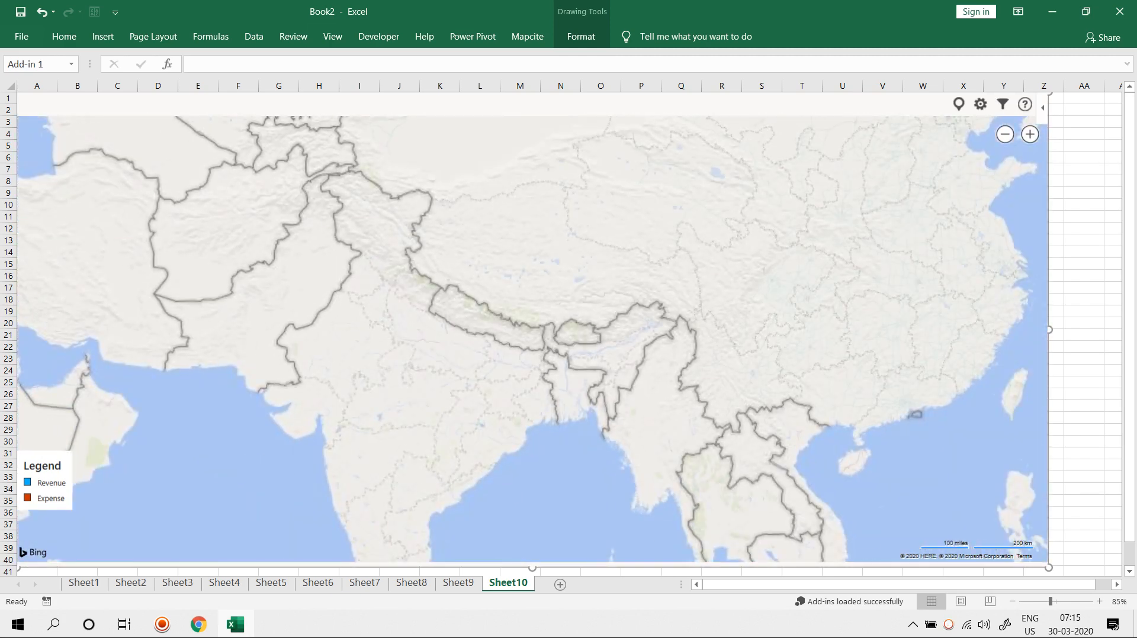
scroll(364, 385, "up", 1)
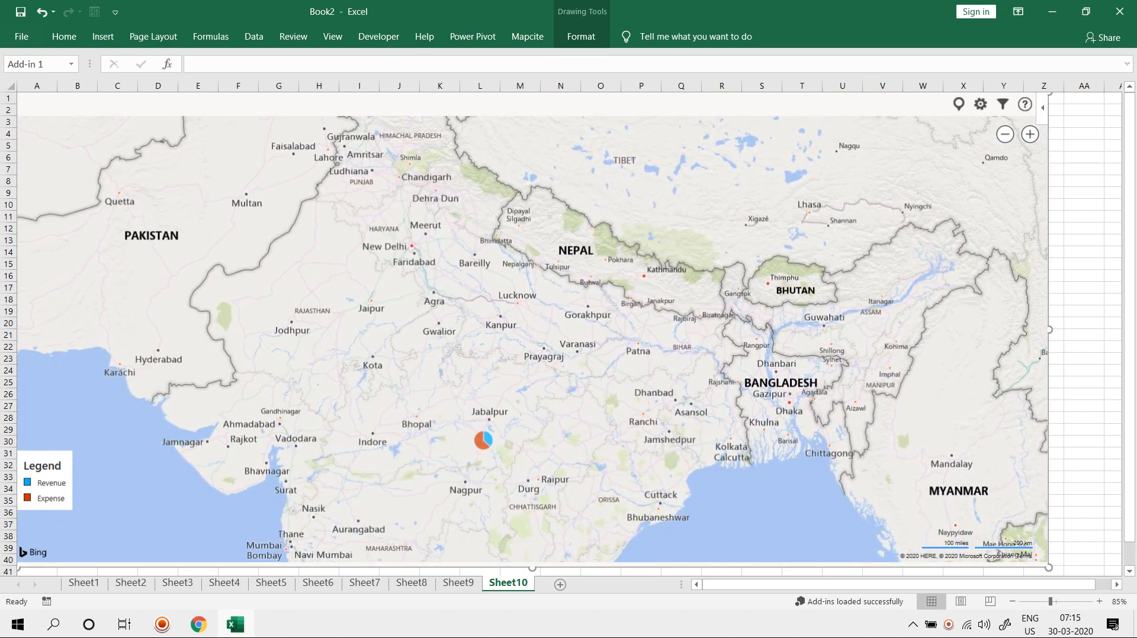
scroll(400, 291, "up", 3)
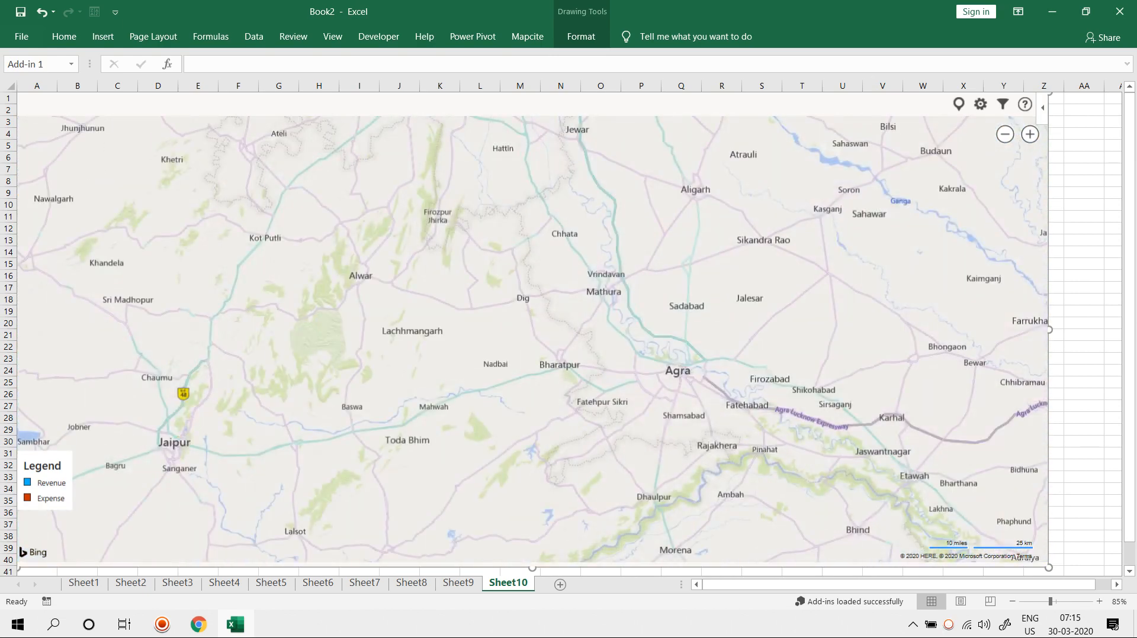
scroll(400, 283, "up", 2)
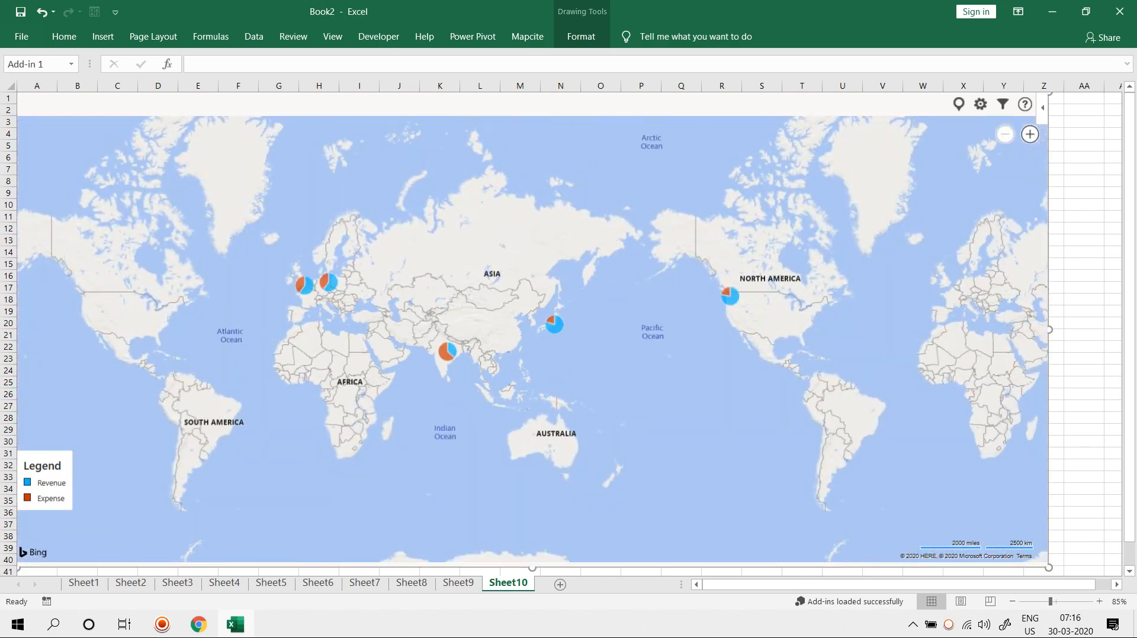
Review the Bing map's display settings and its location filter options, closing each without changing anything.
left_click(980, 104)
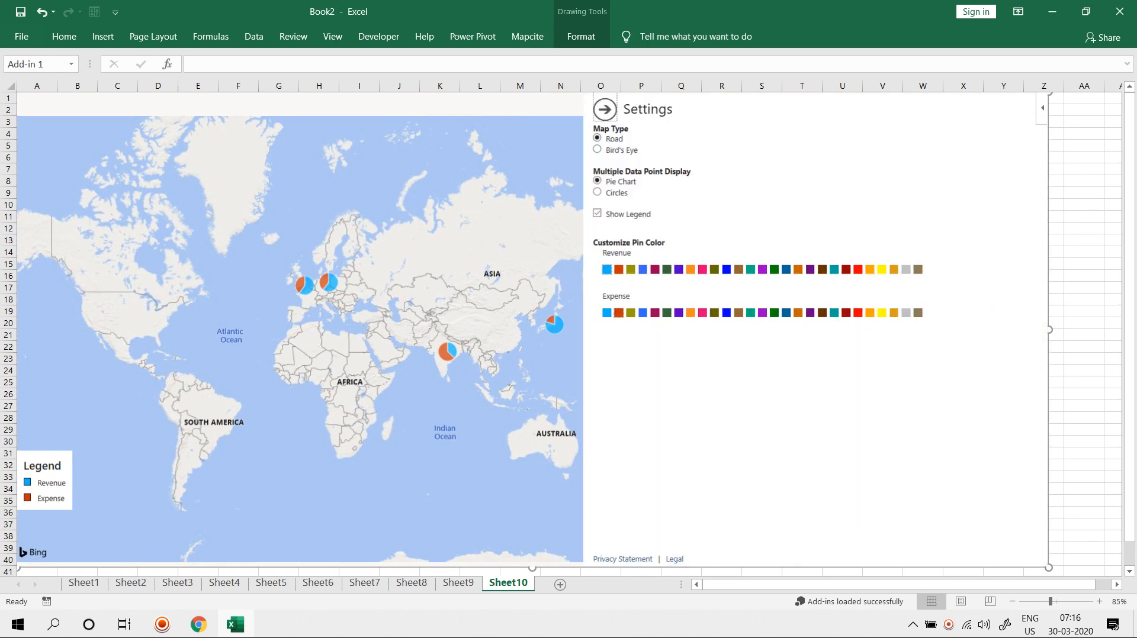
left_click_drag(355, 332, 370, 355)
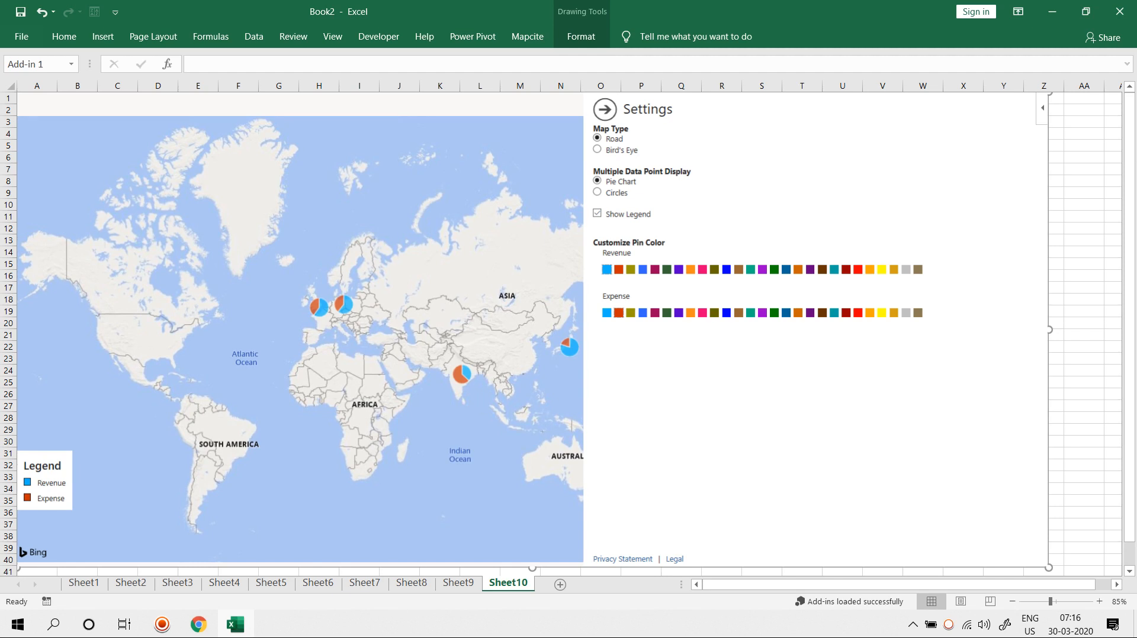
left_click(1043, 108)
left_click(605, 109)
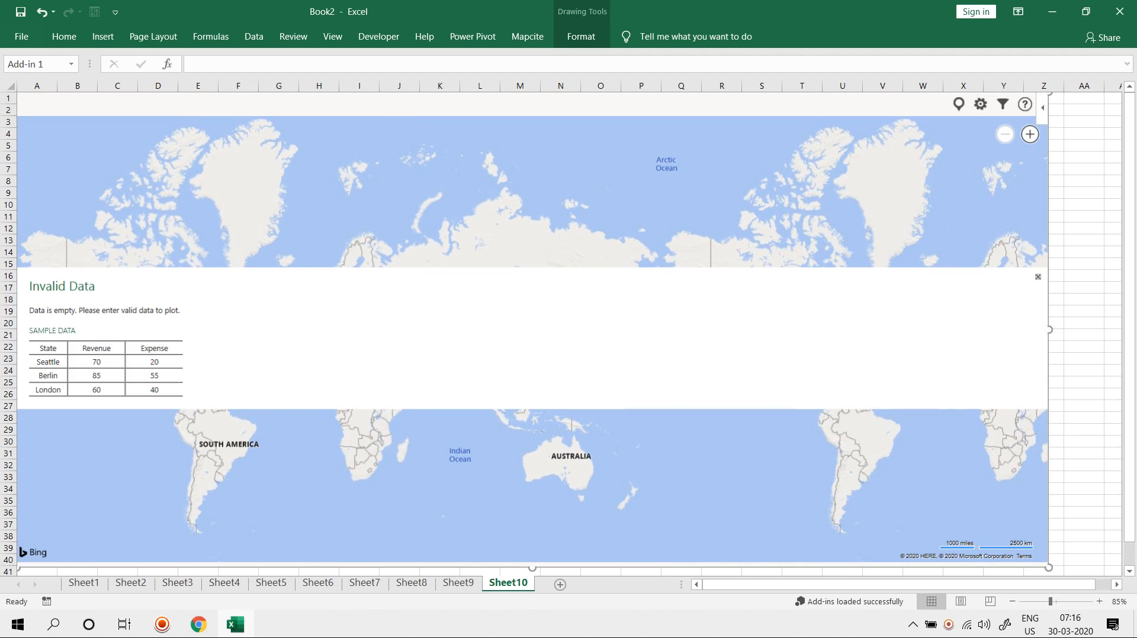
left_click(1002, 105)
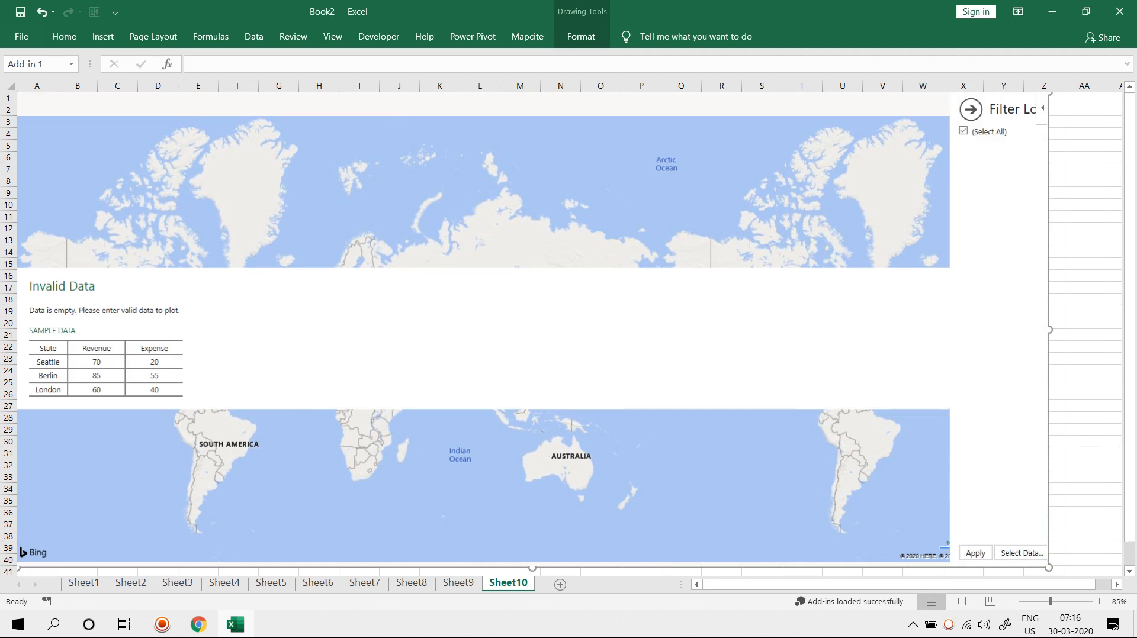
left_click(604, 109)
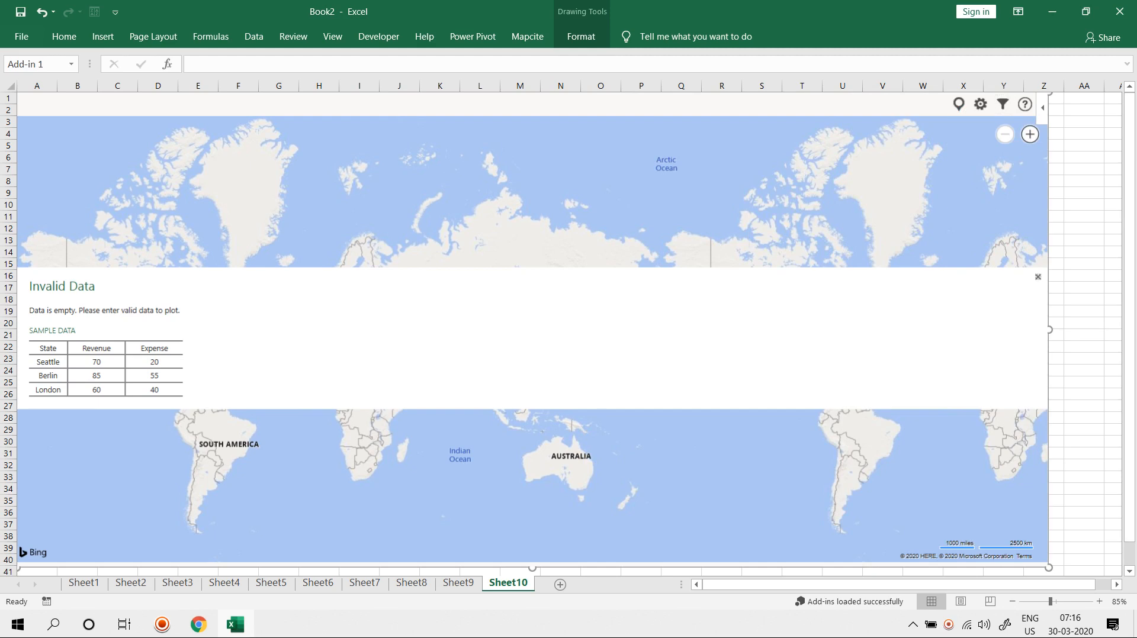
Zoom the Bing map in on Asia and dismiss the invalid-data notice covering it.
left_click(1030, 133)
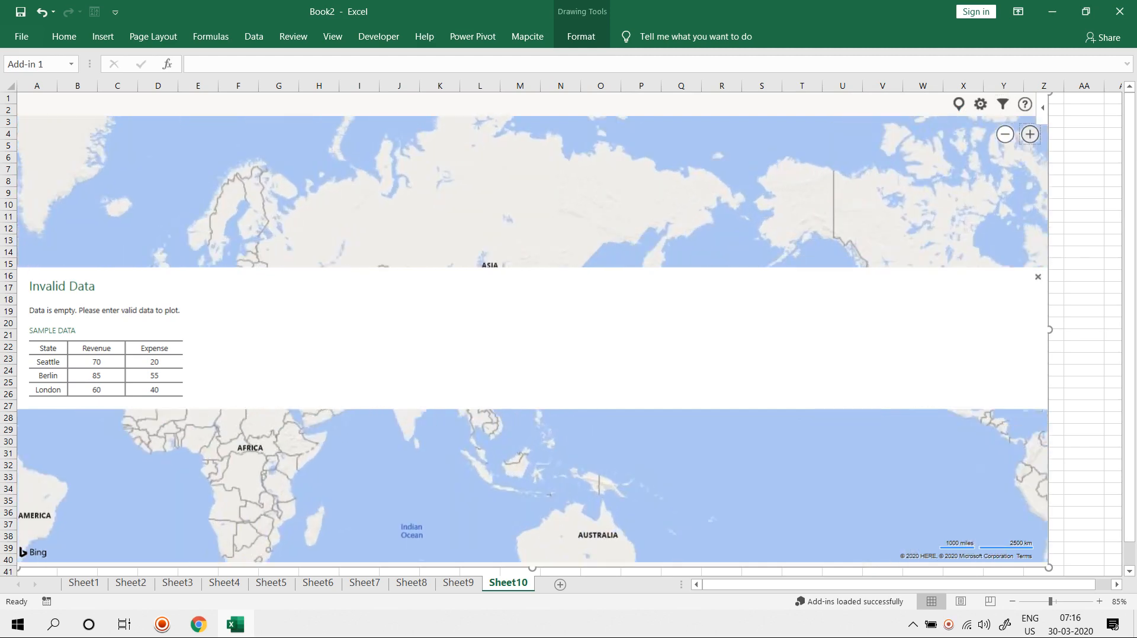
left_click(1030, 134)
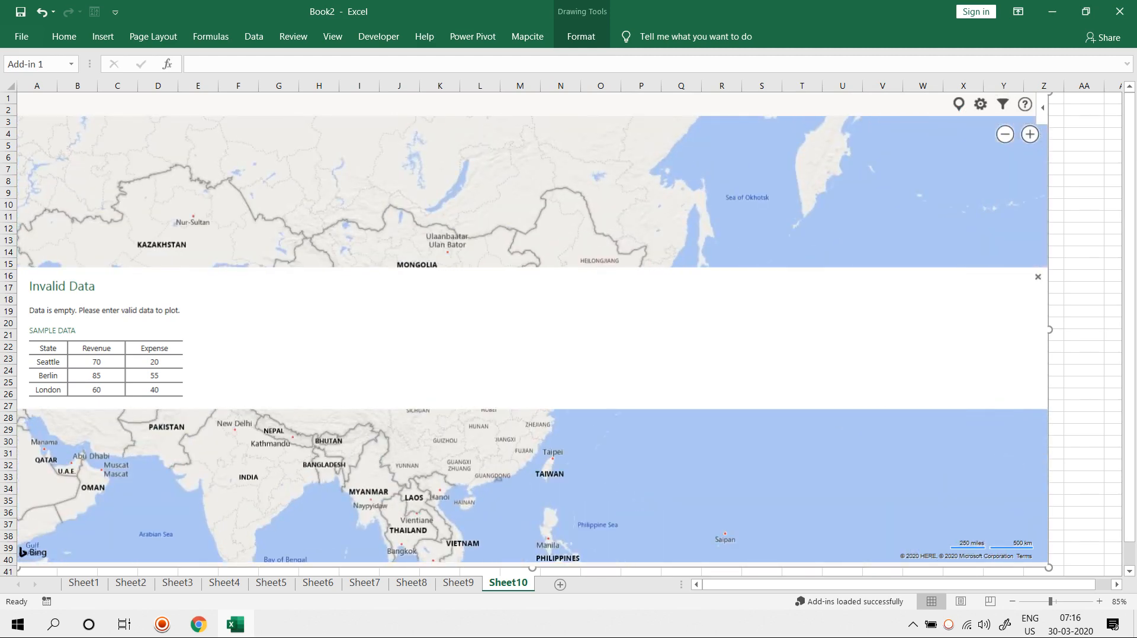
left_click(1037, 277)
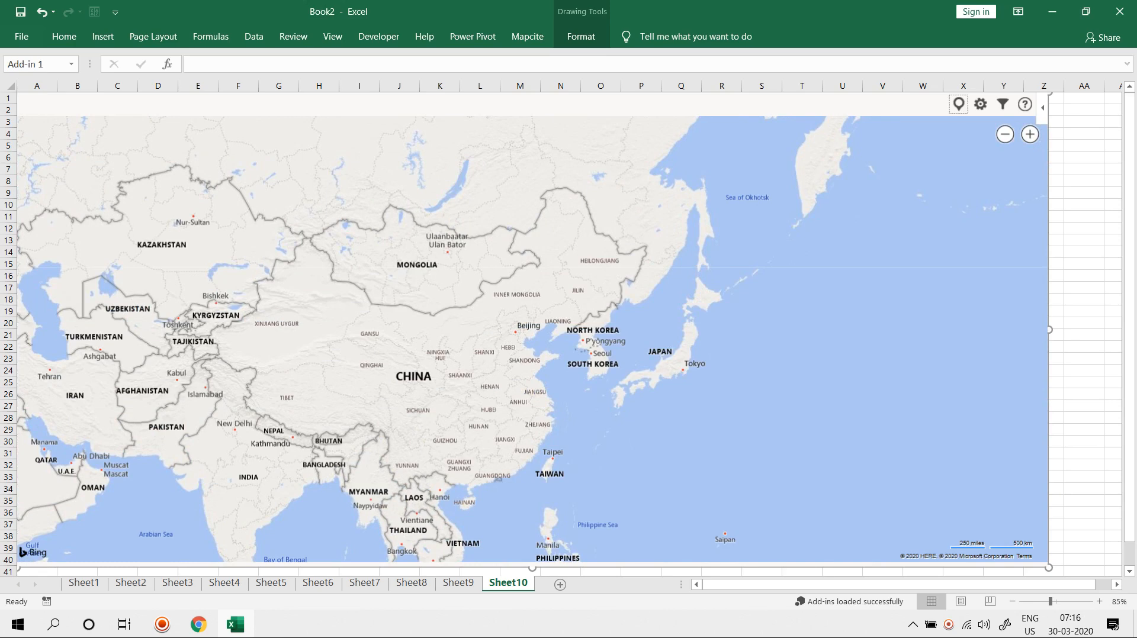
Add a new blank worksheet after Sheet10 and bring up the insert commands.
left_click(560, 585)
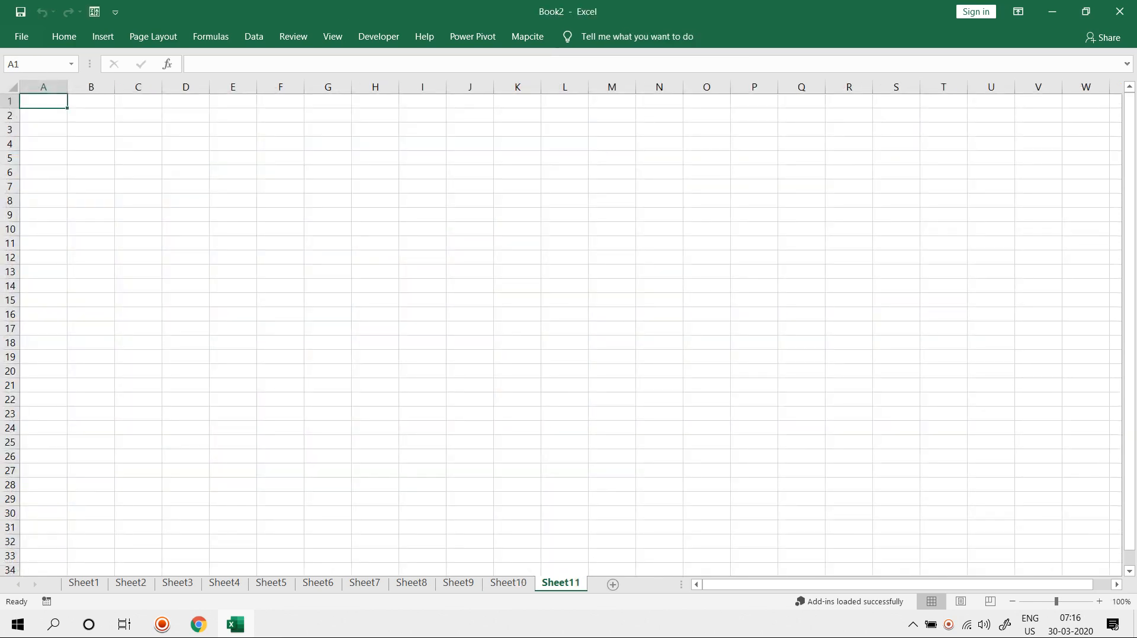
left_click(103, 36)
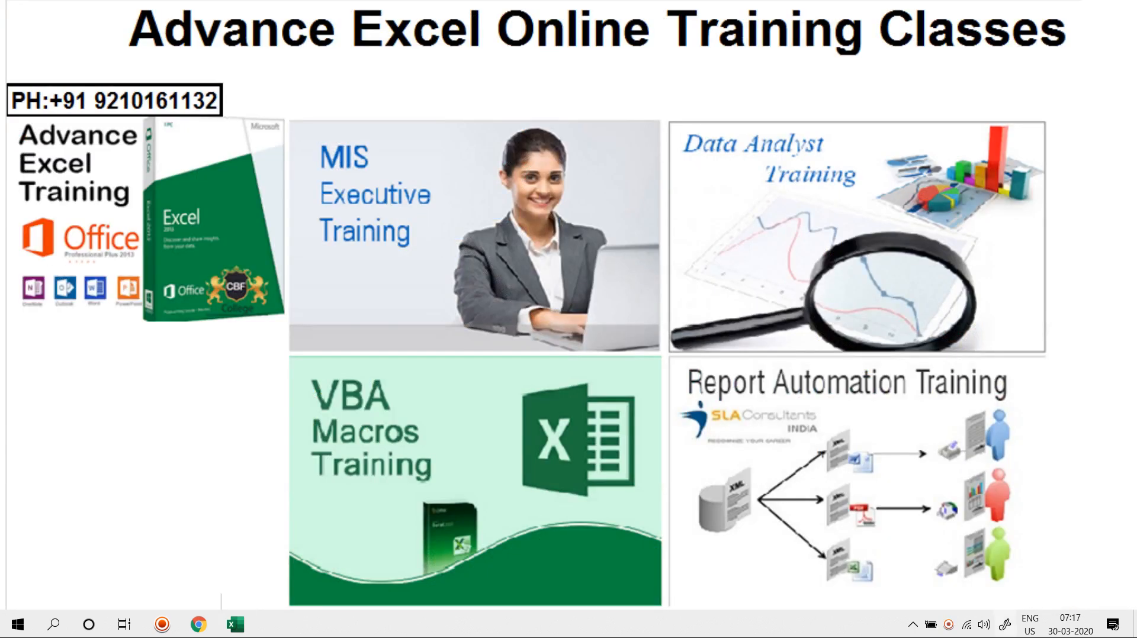
left_click(949, 625)
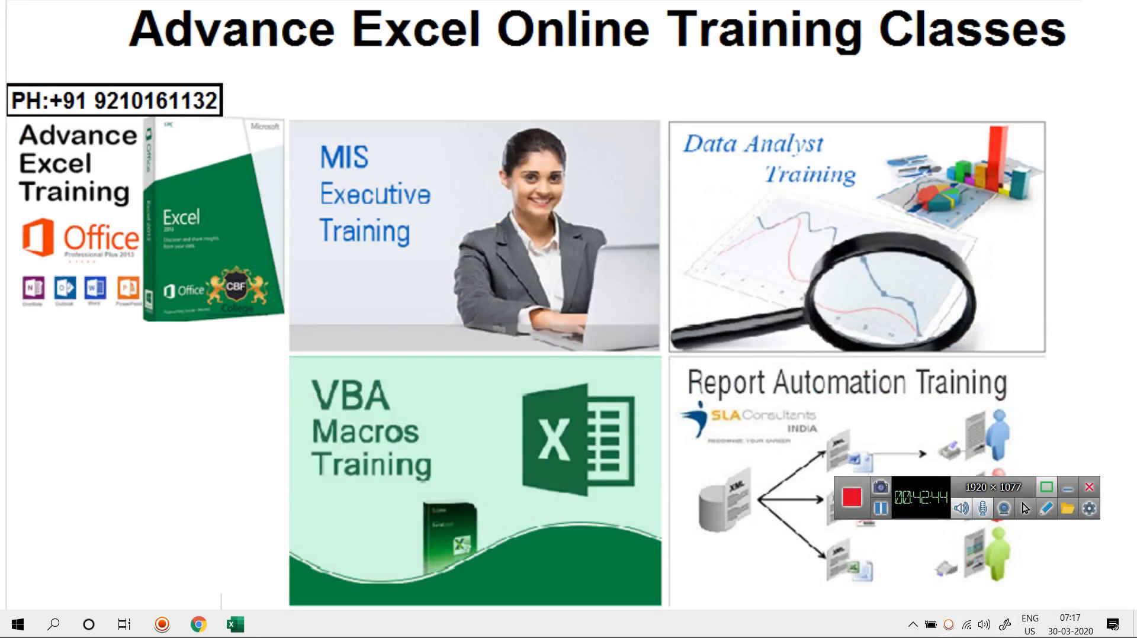